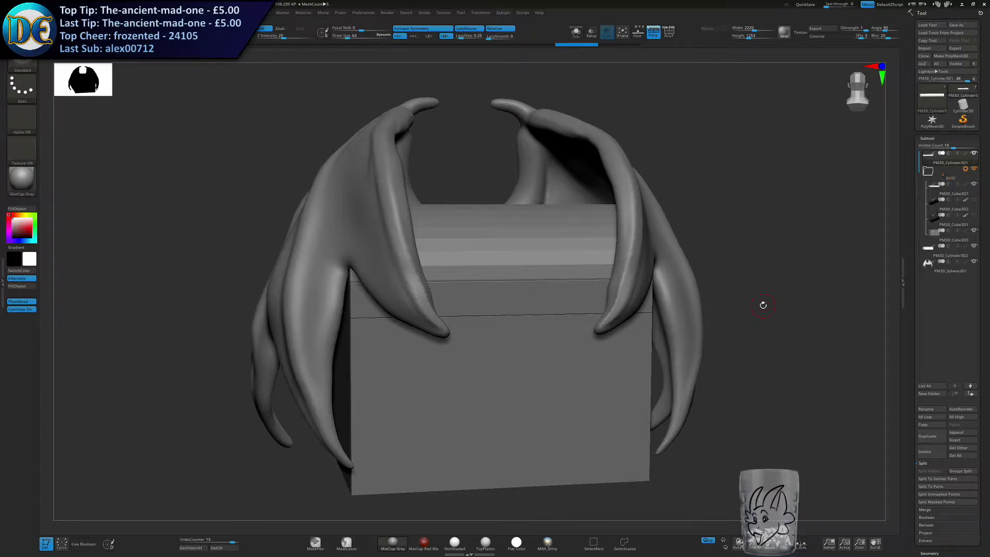
key("s")
left_click_drag(649, 333, 676, 332)
right_click_drag(676, 333, 614, 380, "ctrl")
right_click_drag(623, 307, 587, 320, "alt")
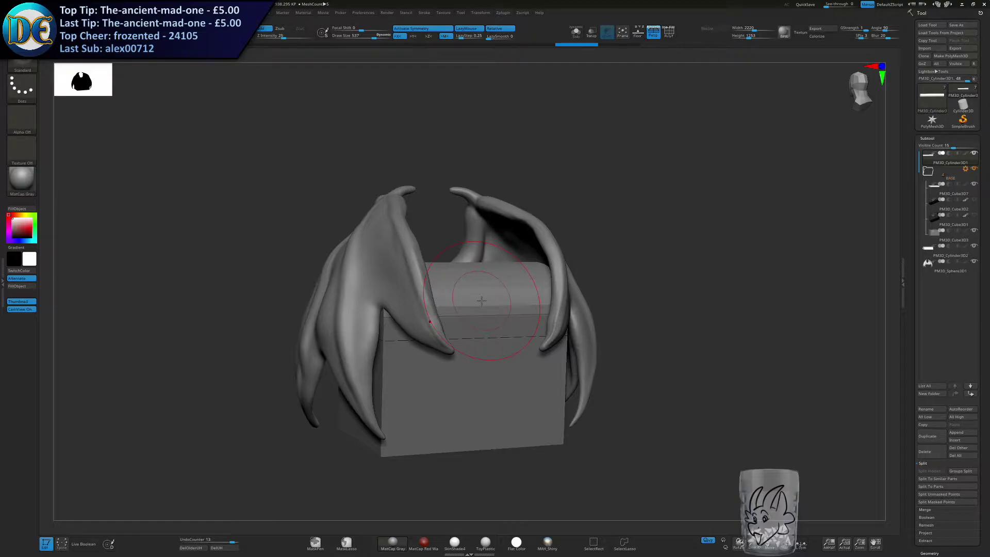
mouse_move(510, 373)
right_mouse_down()
mouse_move(369, 370)
mouse_move(456, 361)
right_mouse_up()
key("s")
left_click_drag(450, 349, 443, 350)
mouse_move(431, 343)
right_mouse_down()
mouse_move(495, 325)
mouse_move(480, 318)
right_mouse_up()
Try rotating the chest lid open with the transform gizmo, and undo the rotation.
key("w")
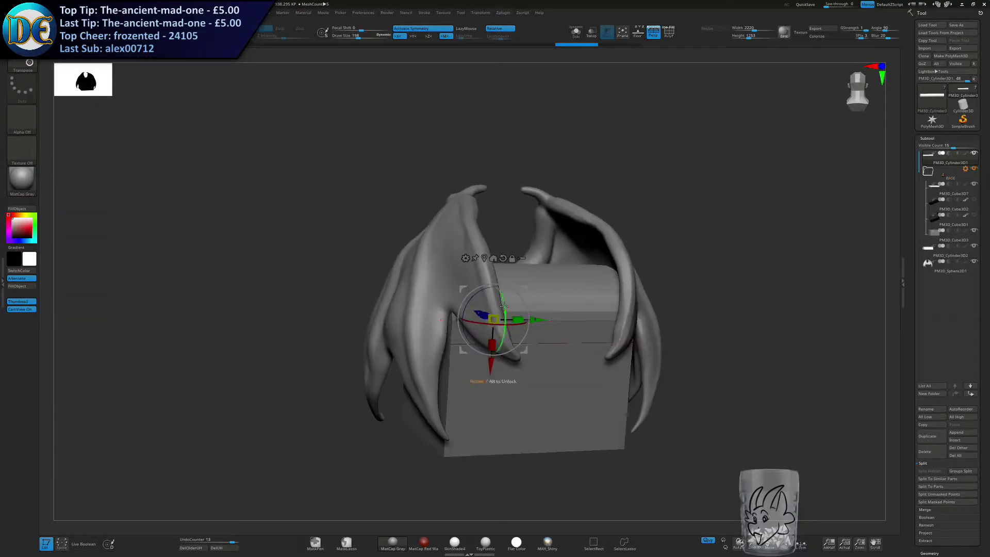
left_click_drag(500, 299, 498, 277)
right_click_drag(498, 277, 439, 308)
right_click_drag(438, 309, 426, 332, "ctrl")
left_click_drag(429, 336, 437, 328)
right_click_drag(438, 328, 653, 342)
key("ctrl+z")
key("ctrl+z")
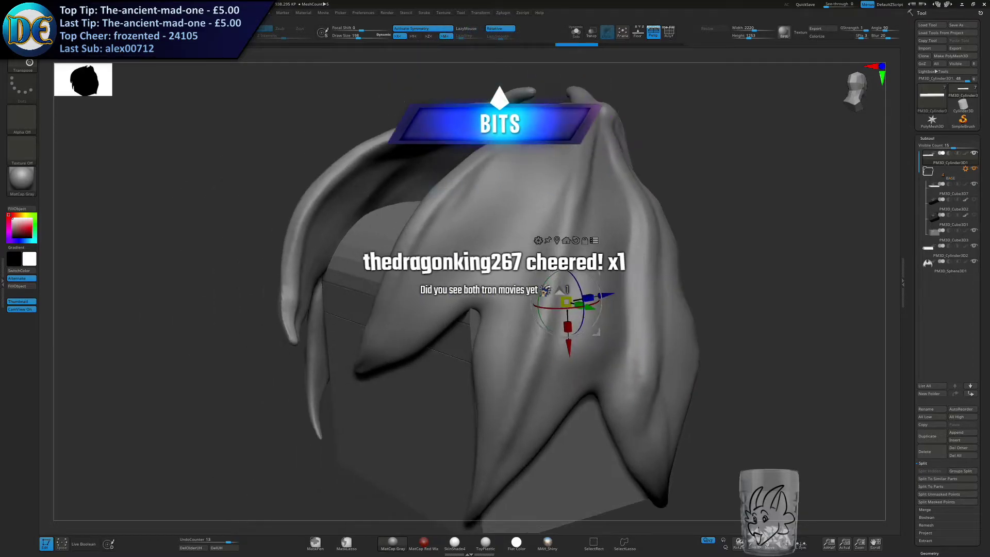
Redo the lid rotation to inspect the open chest and its hinge, and undo it again.
right_click_drag(336, 361, 509, 336)
key("ctrl+shift+z")
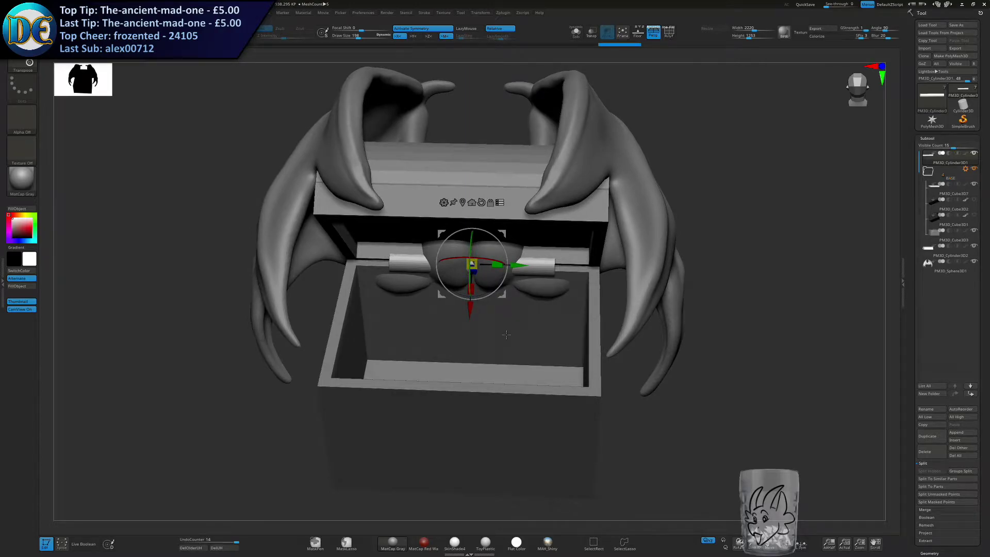
mouse_move(522, 313)
right_mouse_down()
mouse_move(521, 283)
mouse_move(686, 310)
mouse_move(518, 361)
mouse_move(481, 405)
mouse_move(513, 375)
right_mouse_up()
key("ctrl+z")
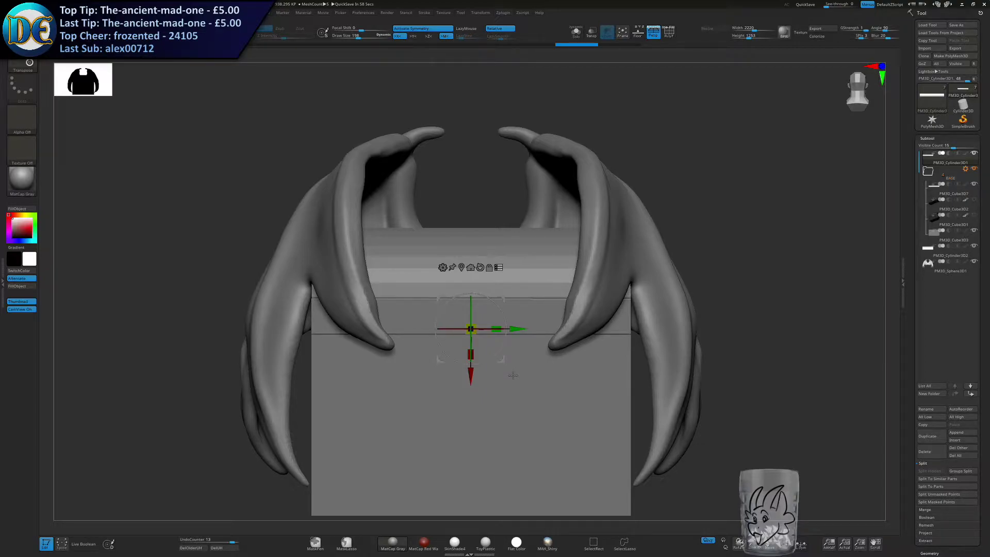
Collapse the BASE folder in the subtool list and select the wings subtool, PM3D_Sphere3D1.
key("q")
key("s")
left_click_drag(527, 342, 547, 344)
right_click_drag(553, 363, 530, 332, "alt")
mouse_move(530, 331)
right_mouse_down("ctrl")
mouse_move(539, 334)
mouse_move(480, 360)
right_mouse_up("ctrl")
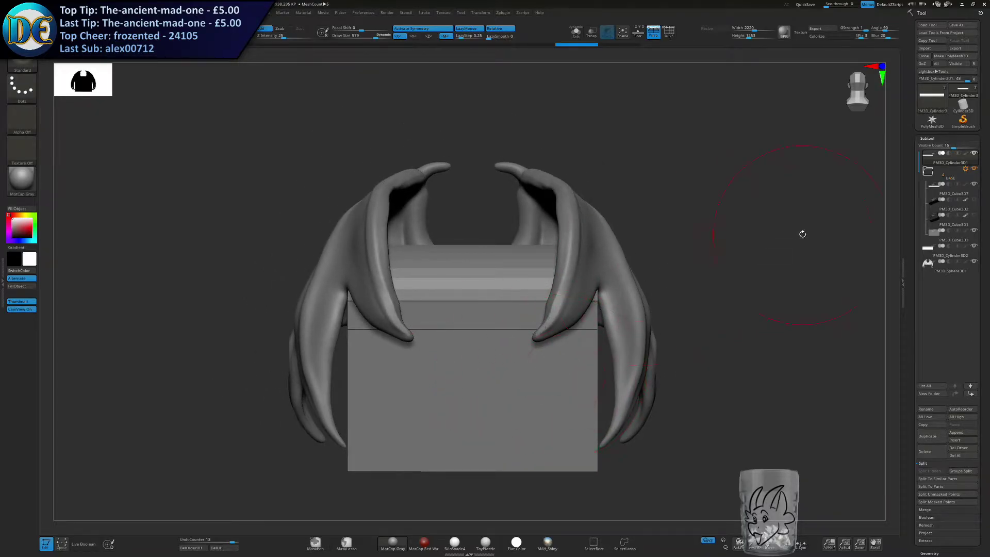
left_click(928, 171)
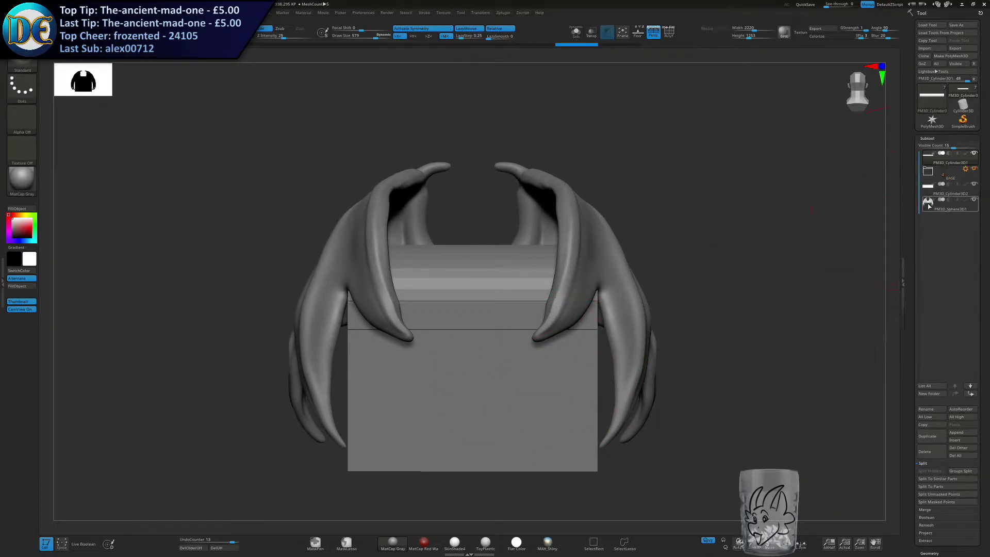
left_click(929, 205)
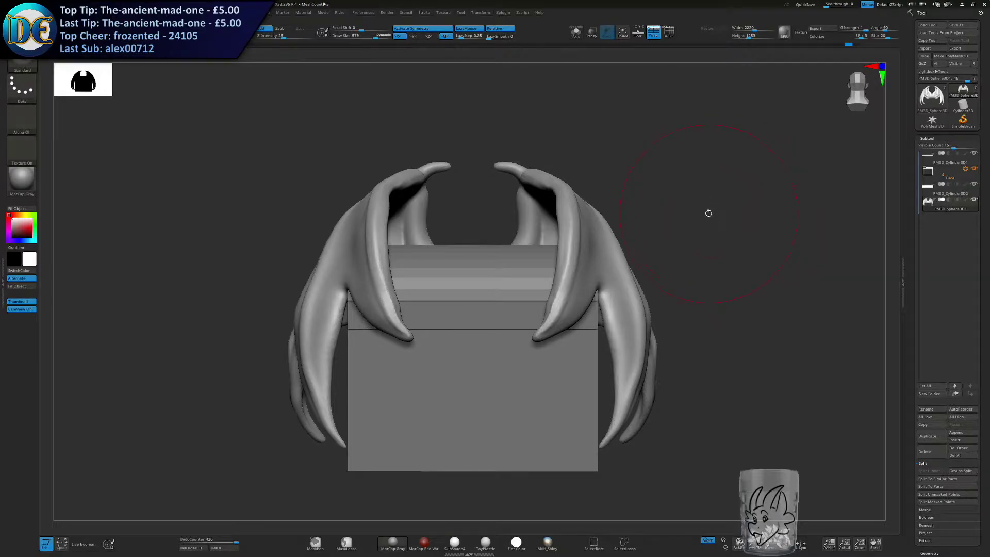
Activate the transform gizmo and select the chest lid subtool, PM3D_Cylinder3D1.
mouse_move(694, 212)
left_mouse_down()
mouse_move(683, 215)
mouse_move(696, 214)
left_mouse_up()
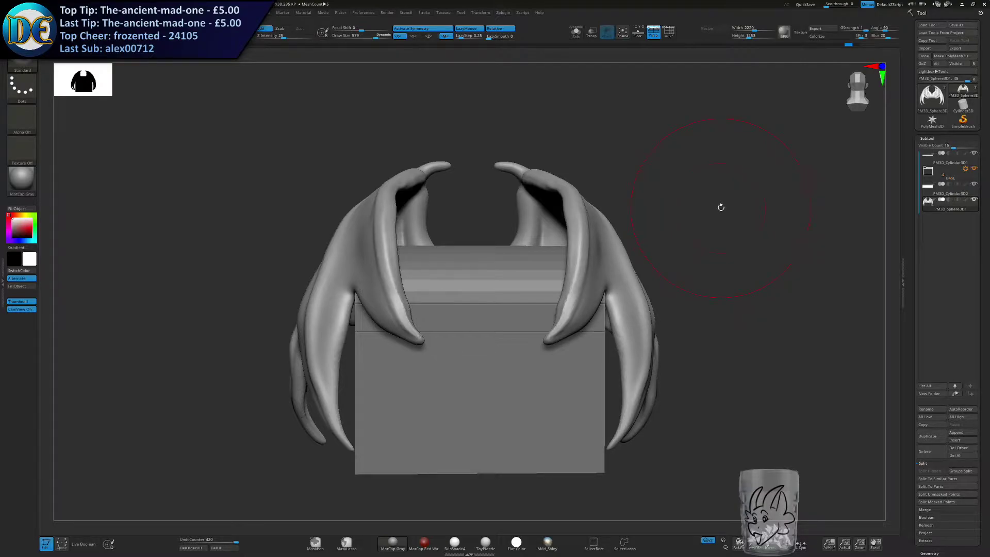
right_click_drag(576, 299, 501, 277, "alt")
key("s")
left_click_drag(501, 277, 490, 278)
right_click_drag(477, 309, 548, 314, "alt")
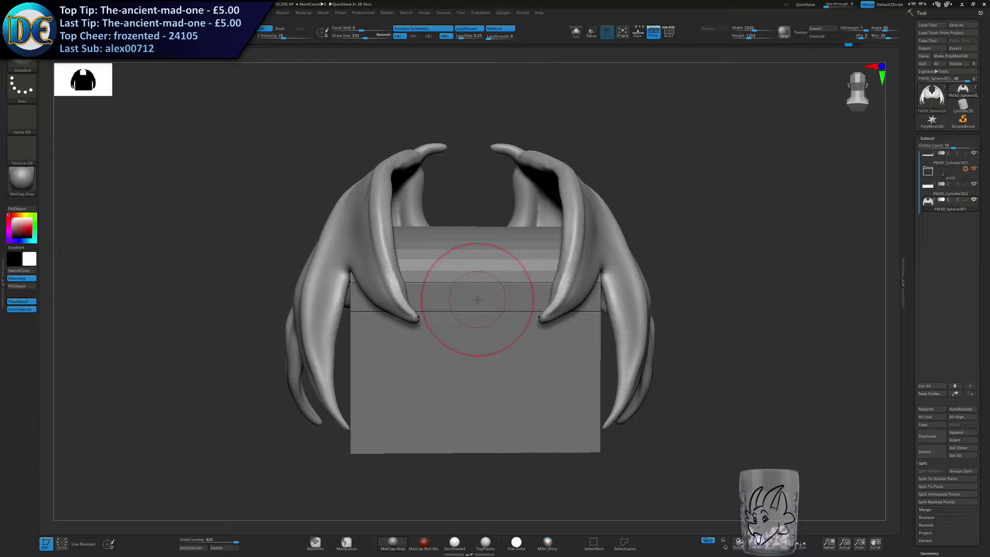
key("w")
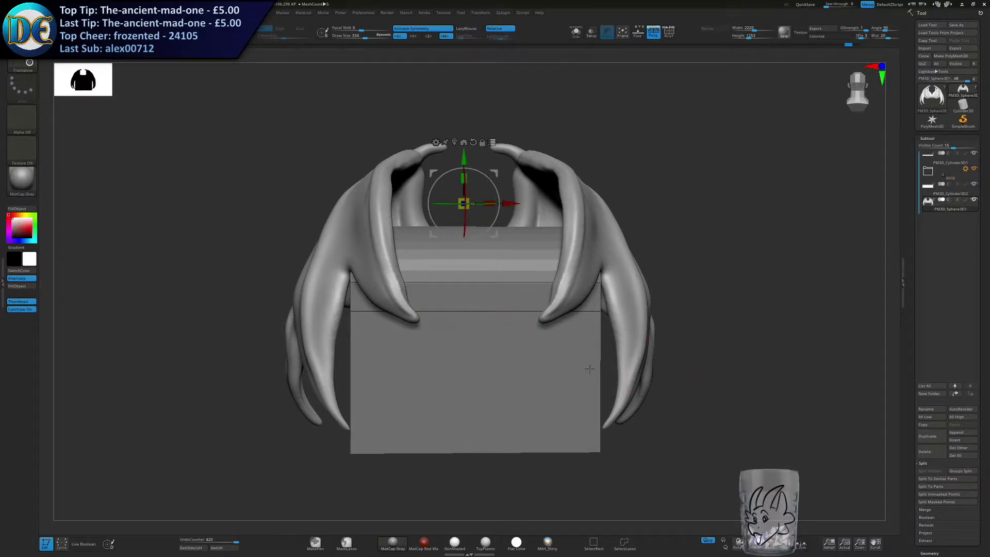
left_click(950, 160)
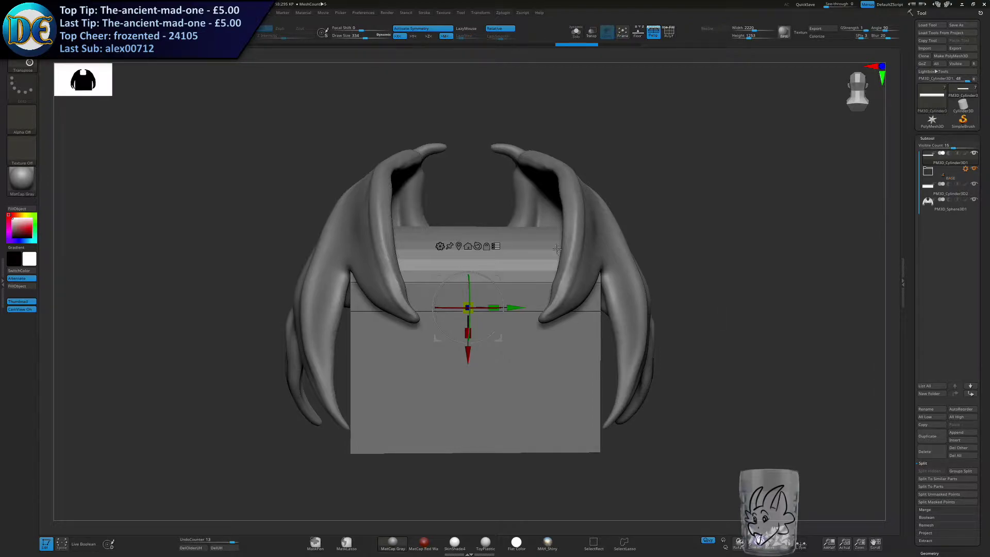
Try a small adjustment of the lid with the transform gizmo, and undo it.
key("s")
left_click(655, 183)
left_click(497, 246)
mouse_move(468, 355)
left_mouse_down()
mouse_move(468, 253)
mouse_move(469, 345)
left_mouse_up()
key("ctrl+z")
left_click_drag(562, 192, 444, 413)
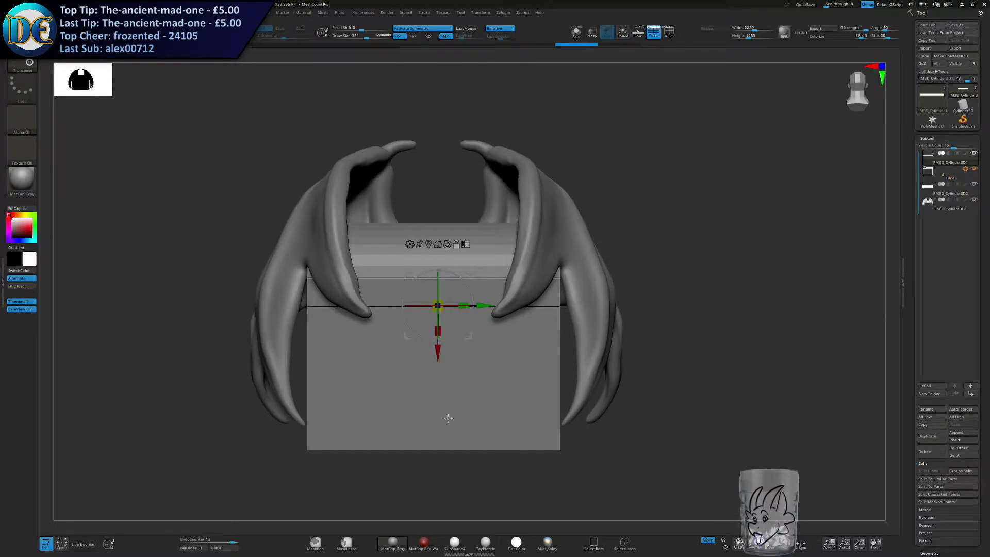
Select the chest's base box on the model, and return to the lid subtool, PM3D_Cylinder3D1.
left_click(448, 419)
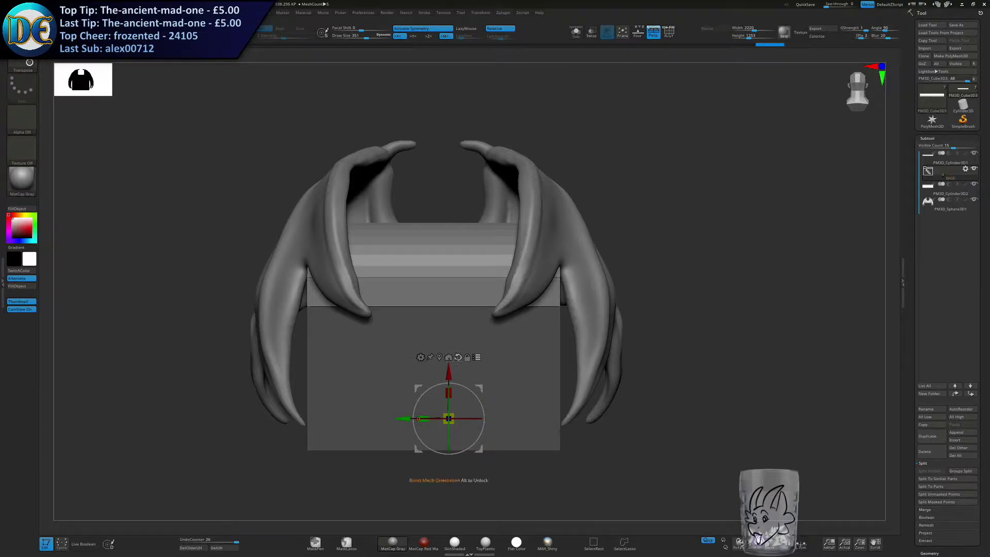
left_click_drag(670, 361, 443, 364)
left_click(924, 163)
mouse_move(330, 356)
right_mouse_down()
mouse_move(507, 359)
mouse_move(493, 352)
mouse_move(504, 300)
mouse_move(490, 304)
right_mouse_up()
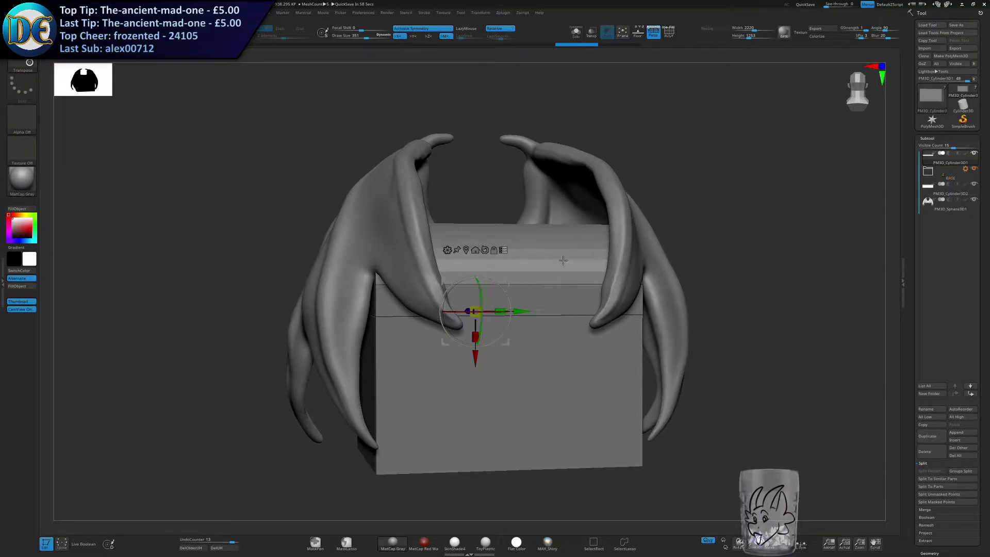
Swing the lid fully open about its rear hinge as a test, and undo the rotation changes.
left_click_drag(485, 307, 479, 207)
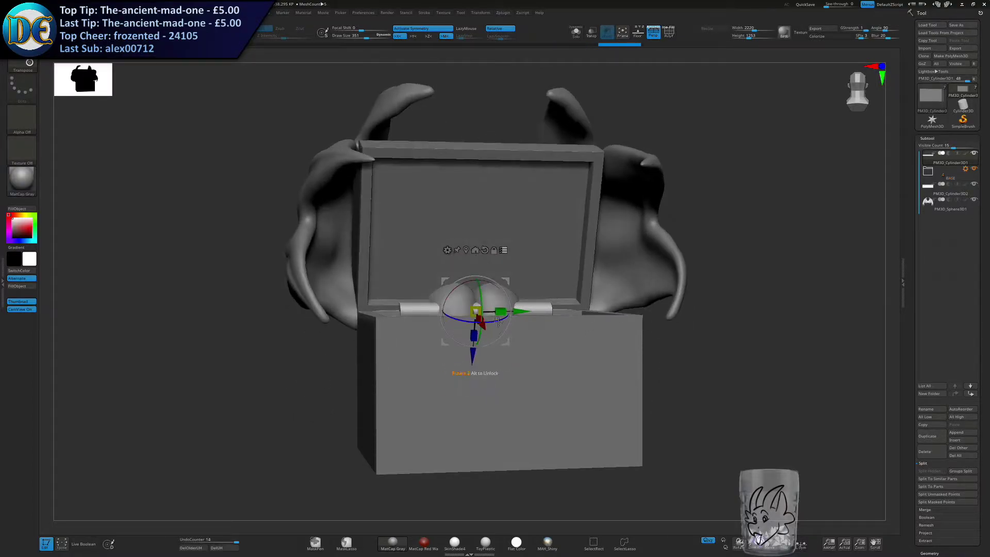
left_click_drag(480, 294, 482, 341)
right_click_drag(484, 340, 438, 405)
key("ctrl+z")
key("ctrl+z")
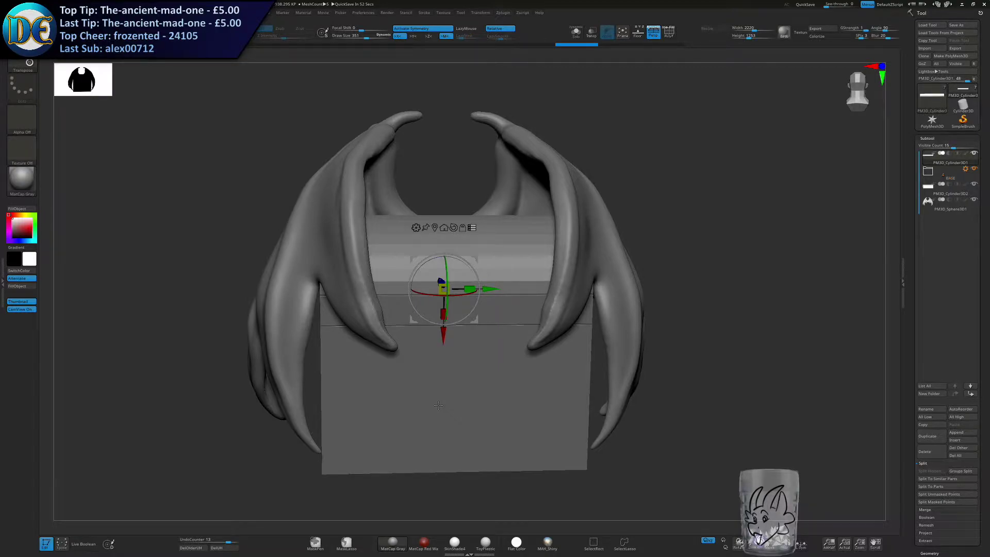
Examine how the wings wrap around the closed chest from underneath, behind and the front.
right_click_drag(464, 281, 407, 354)
right_click_drag(407, 354, 504, 273, "alt")
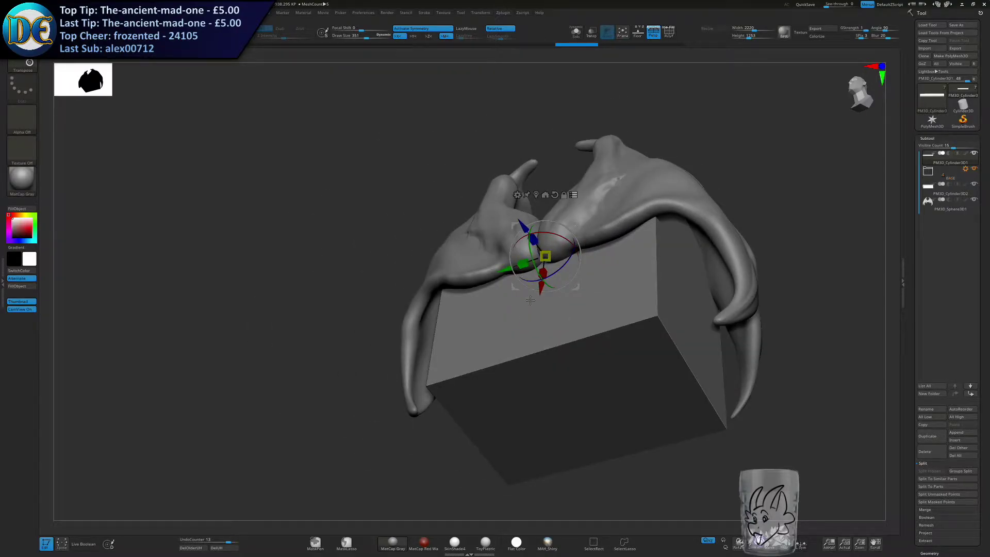
right_click_drag(531, 299, 580, 366)
right_click_drag(648, 370, 723, 254)
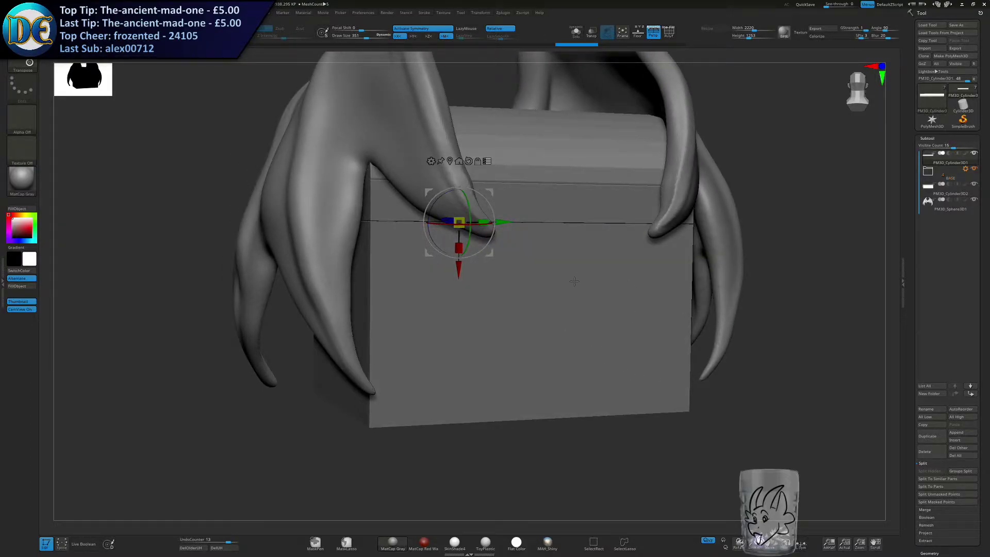
left_click_drag(467, 242, 472, 227)
right_click_drag(653, 306, 642, 326)
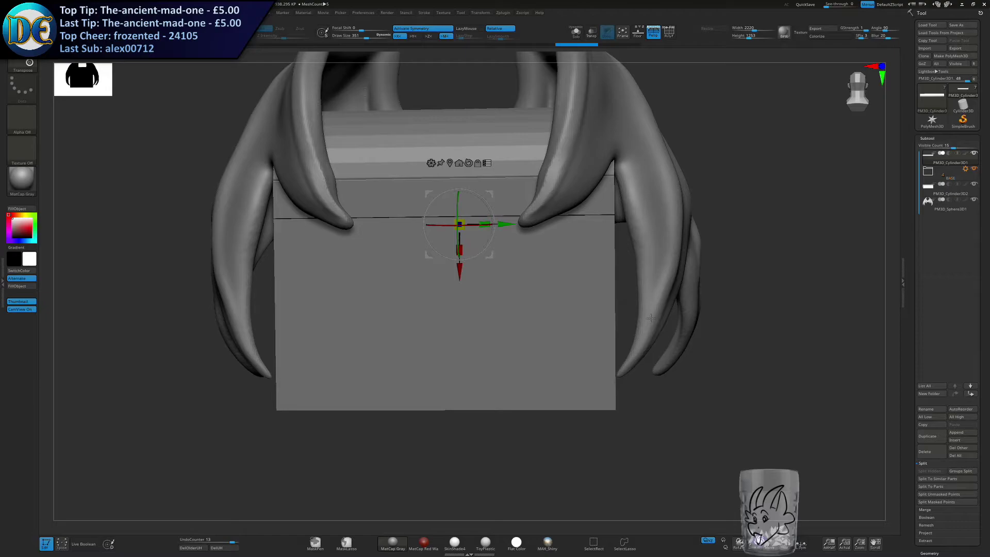
right_click_drag(588, 307, 560, 319)
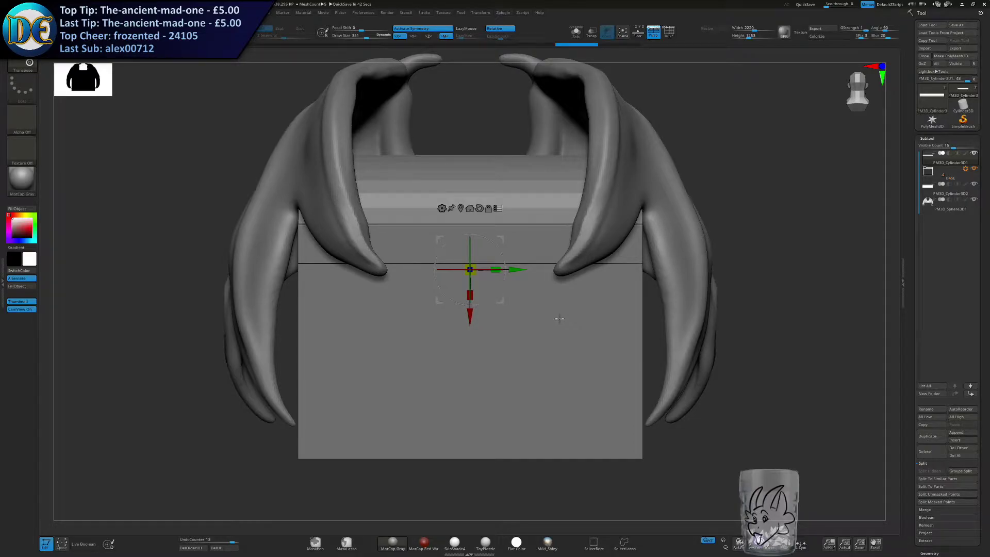
Try rotating the lid about the hinge once more, and undo that last change.
mouse_move(472, 242)
left_mouse_down()
mouse_move(471, 227)
mouse_move(471, 236)
left_mouse_up()
left_click_drag(316, 416, 375, 430)
key("ctrl+z")
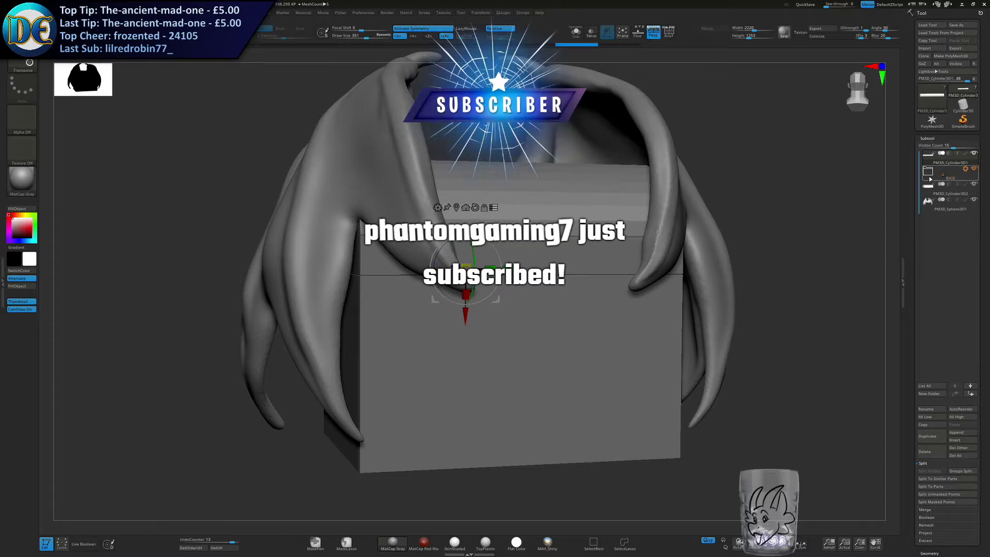
Duplicate the chest's base box subtool, PM3D_Cube3D3, inside the BASE folder.
mouse_move(947, 178)
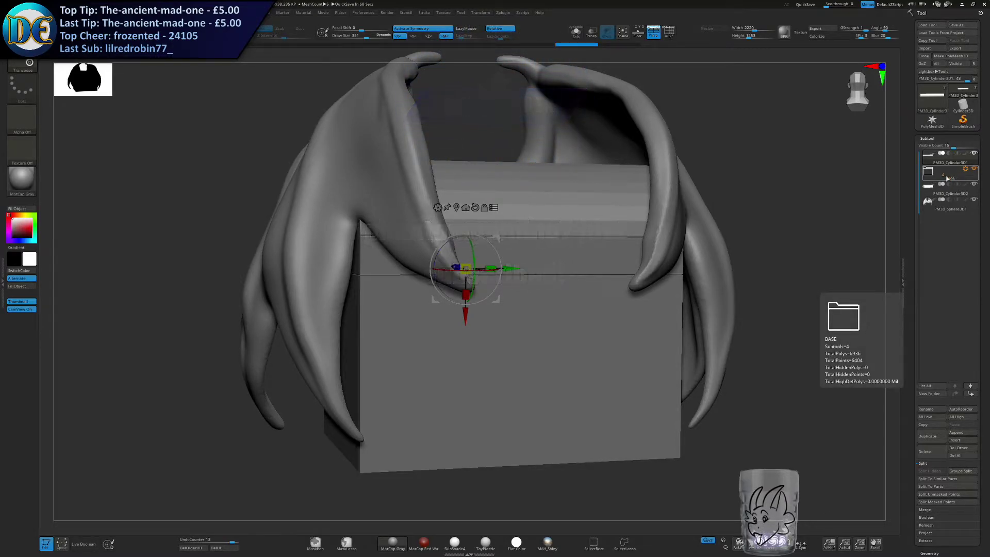
right_click_drag(615, 313, 545, 340, "shift")
left_click(928, 172)
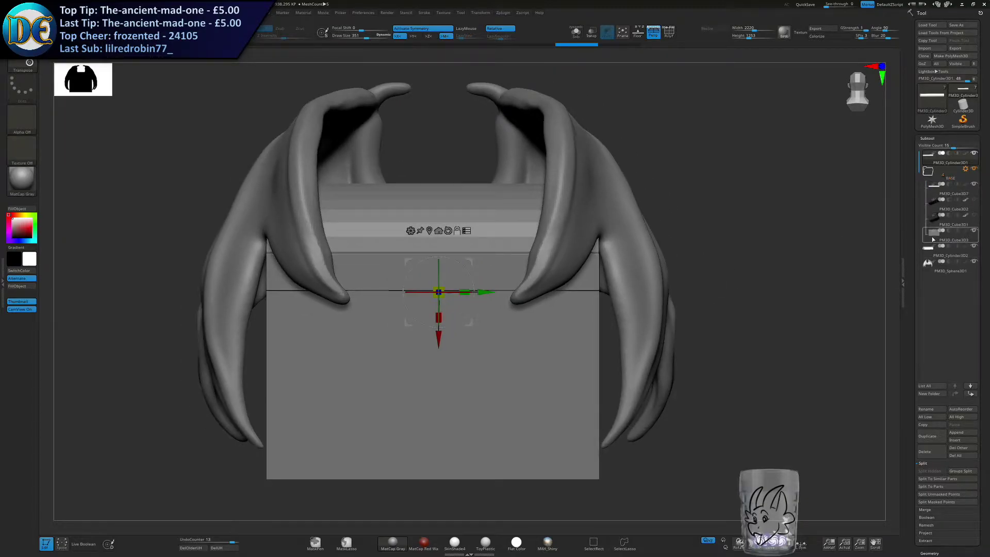
left_click(934, 232)
left_click(927, 437)
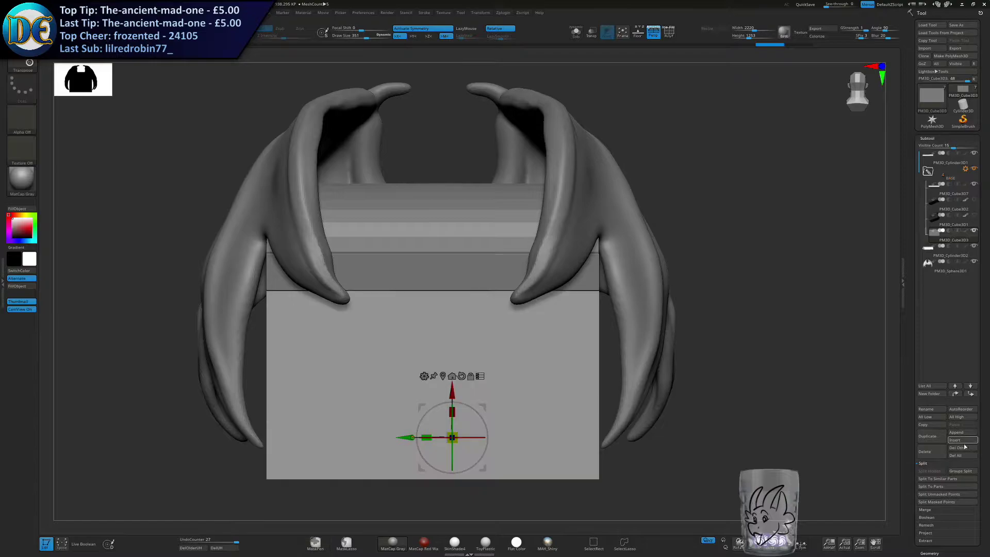
Move the duplicated box out of the BASE folder to the end of the subtool list and collapse the folder.
left_click_drag(941, 254, 948, 287)
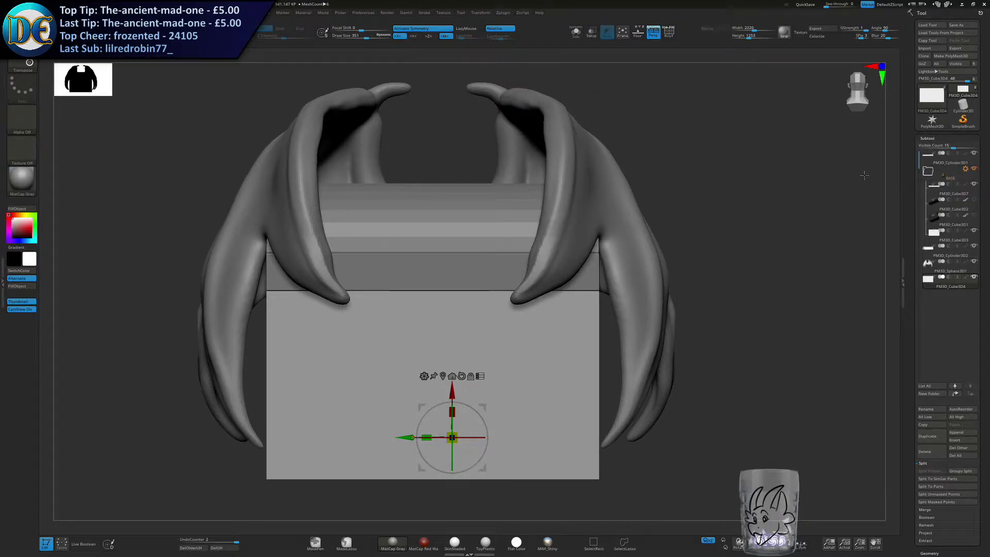
mouse_move(929, 175)
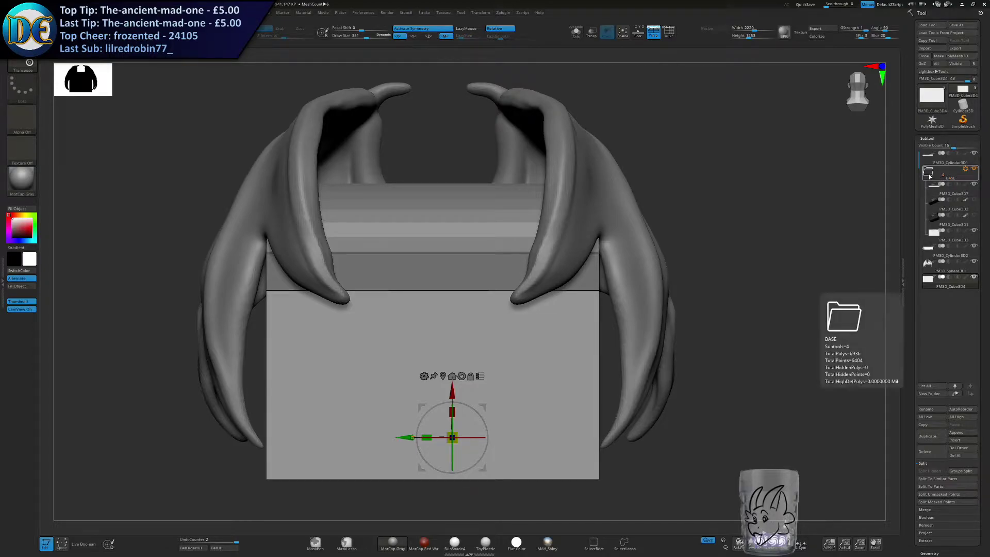
mouse_move(956, 240)
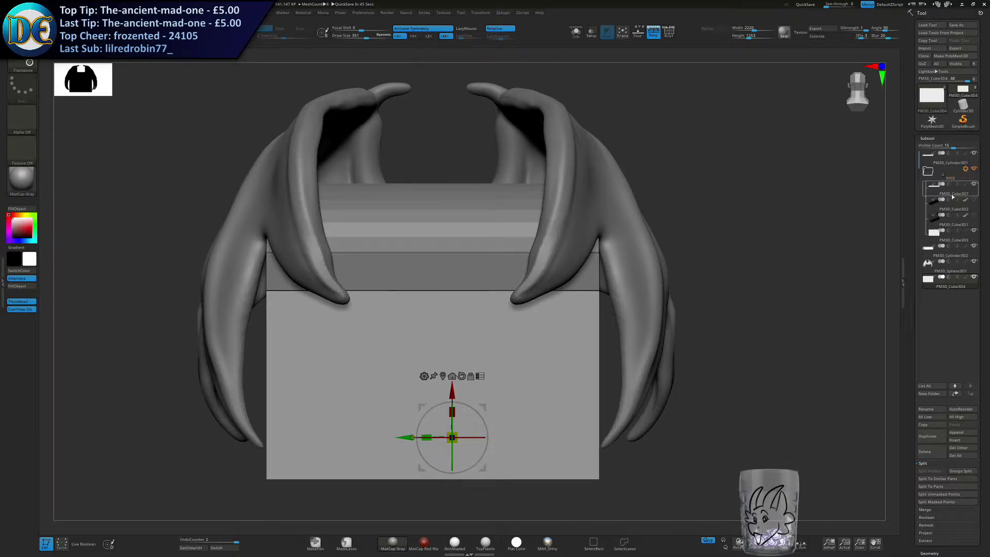
left_click(929, 171)
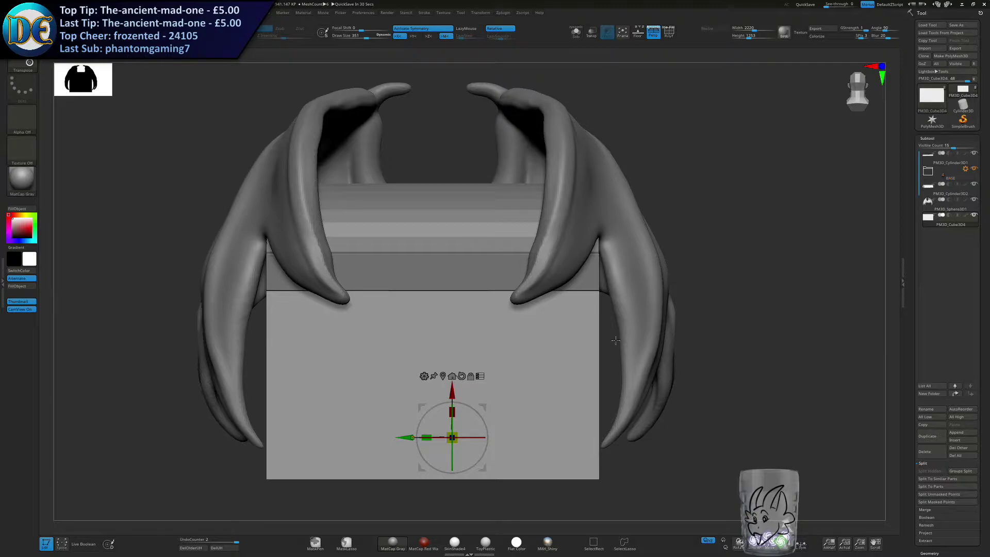
Return from the transform gizmo to Draw mode with the Standard brush and adjust the brush's draw size.
key("s")
right_click_drag(590, 373, 639, 357, "alt")
key("q")
key("s")
left_click(596, 343)
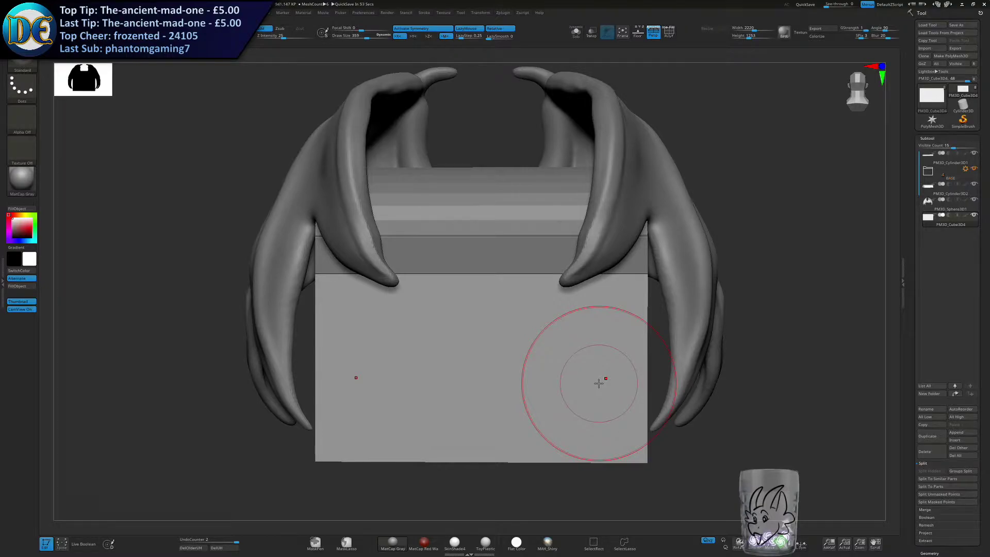
mouse_move(511, 388)
right_mouse_down("ctrl")
mouse_move(451, 347)
mouse_move(473, 338)
right_mouse_up("ctrl")
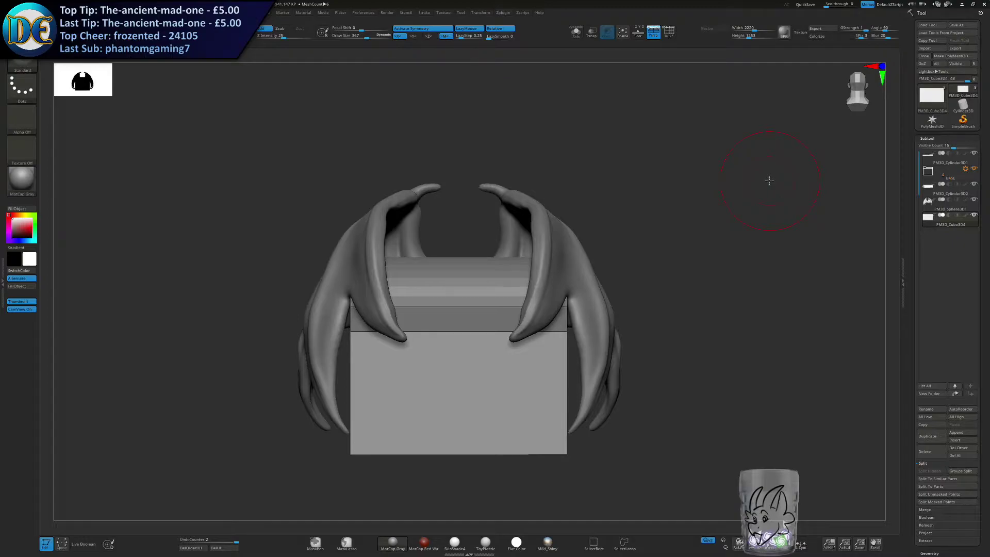
right_click_drag(471, 416, 554, 417)
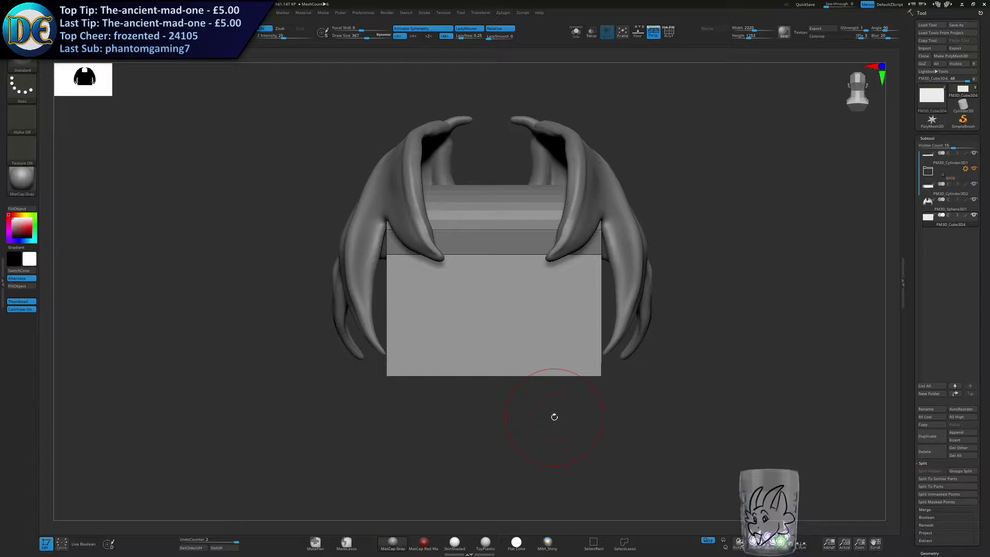
right_click_drag(446, 274, 391, 321, "alt")
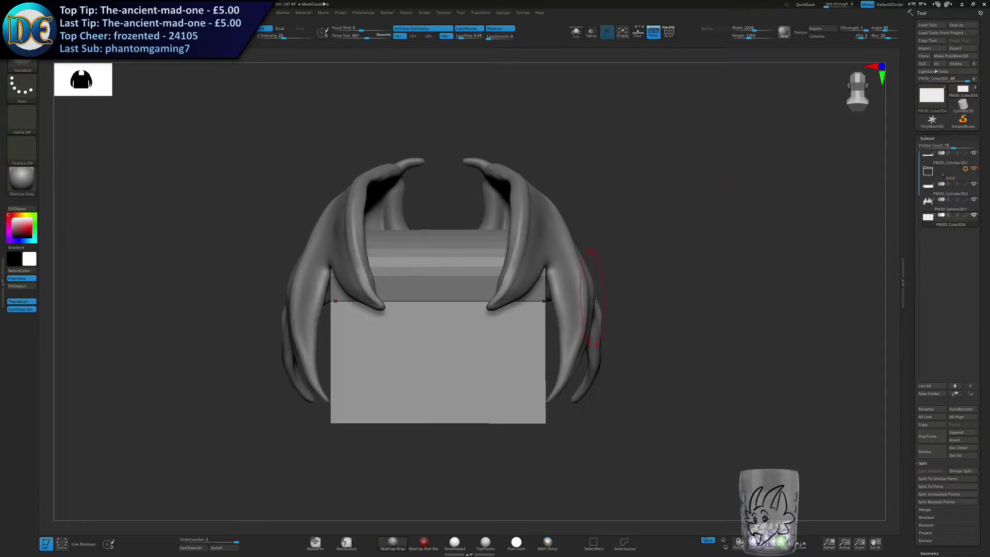
key("s")
left_click_drag(652, 296, 625, 297)
right_click_drag(536, 280, 549, 327)
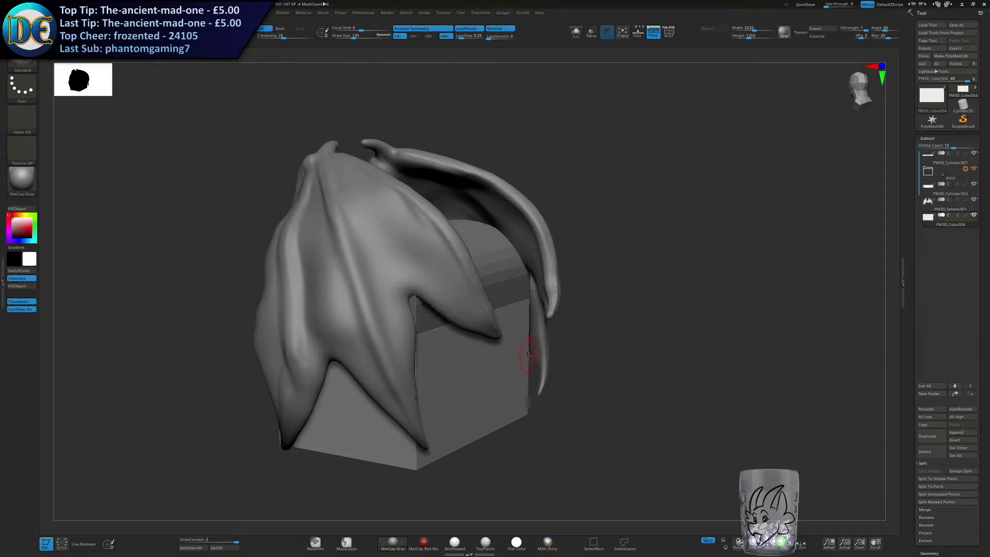
right_click_drag(548, 365, 535, 367)
mouse_move(557, 326)
right_mouse_down()
mouse_move(575, 354)
mouse_move(525, 352)
mouse_move(576, 382)
right_mouse_up()
right_click_drag(576, 381, 550, 370, "ctrl")
key("l")
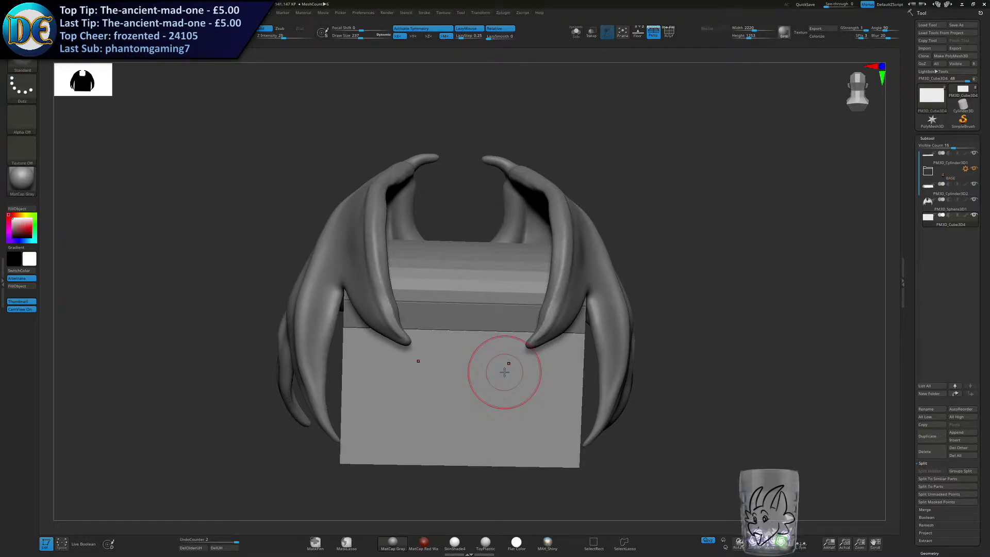
Adjust the brush's draw size over the box's front face and switch to the ClayBuildup brush.
key("s")
mouse_move(485, 311)
right_mouse_down("ctrl")
mouse_move(518, 314)
mouse_move(512, 265)
right_mouse_up("ctrl")
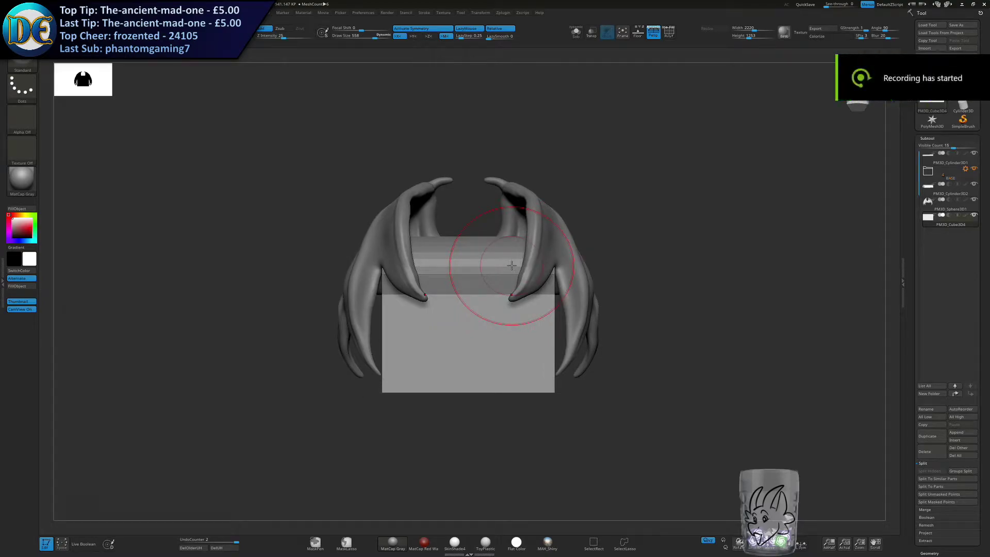
key("s")
left_click_drag(399, 344, 387, 345)
mouse_move(422, 308)
right_mouse_down("ctrl")
mouse_move(425, 376)
mouse_move(411, 398)
right_mouse_up("ctrl")
right_click_drag(410, 399, 407, 328, "alt")
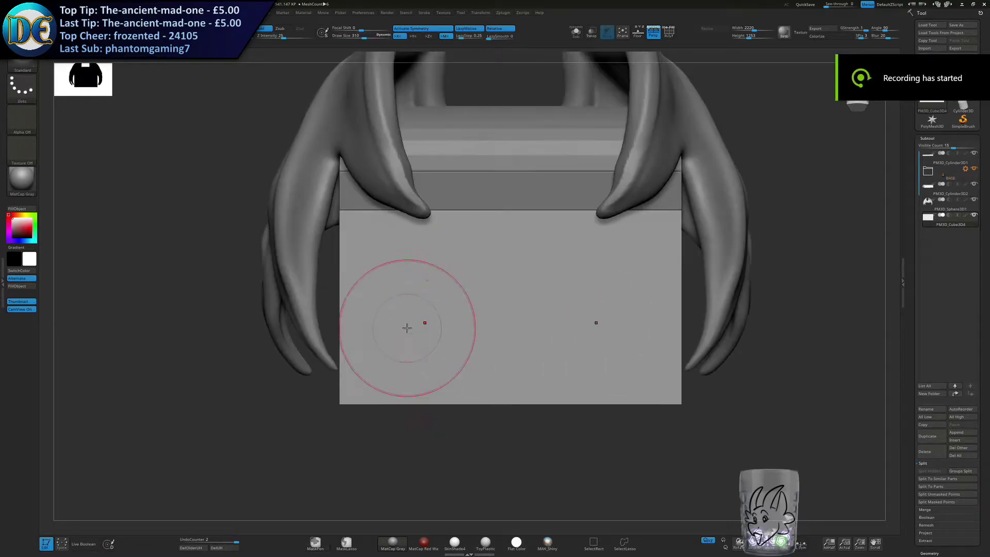
key("b")
key("c")
key("b")
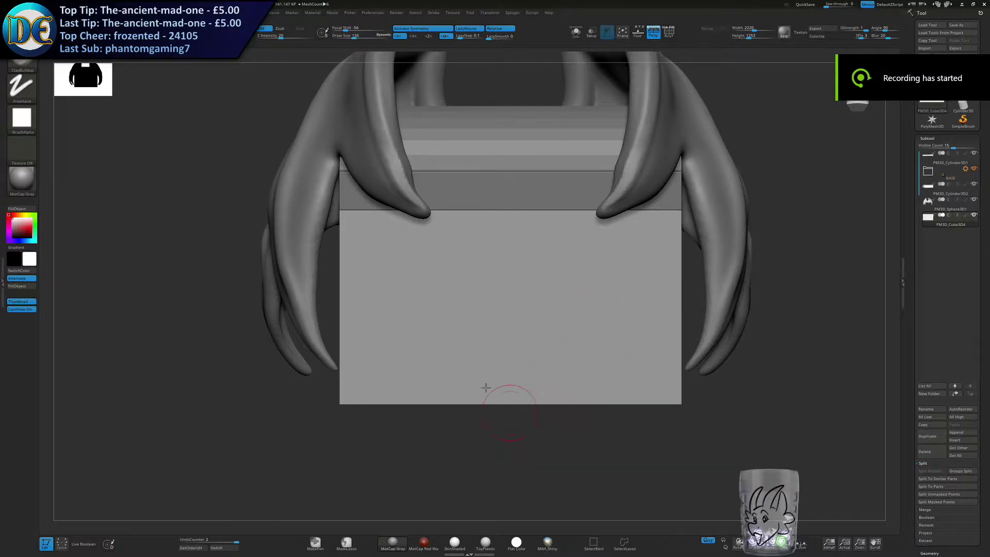
Try a ClayBuildup stroke across the front face of the duplicated box and undo it.
right_click_drag(490, 399, 490, 342, "alt")
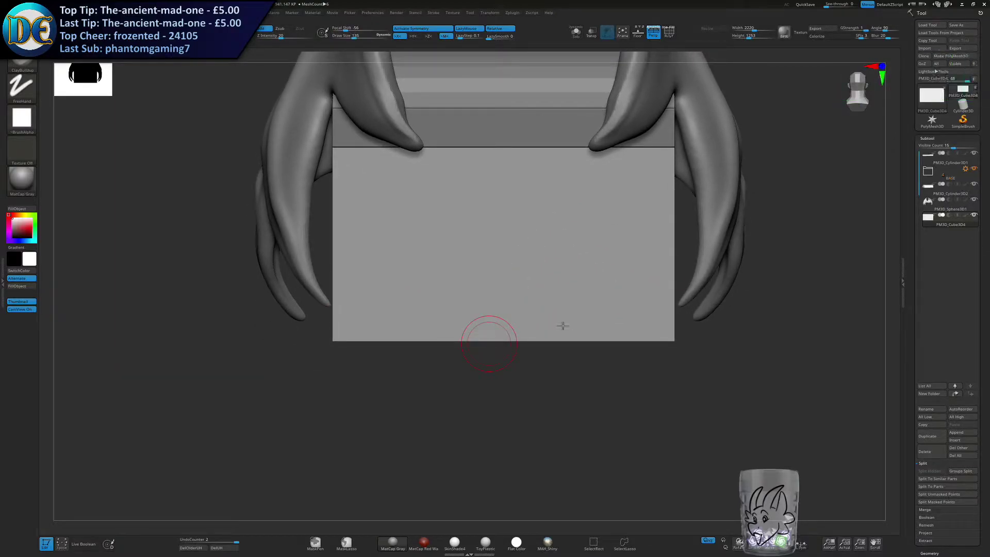
right_click_drag(561, 325, 522, 278, "alt")
left_click_drag(487, 292, 674, 283)
mouse_move(461, 302)
right_mouse_down()
mouse_move(412, 302)
mouse_move(573, 293)
mouse_move(521, 304)
right_mouse_up()
mouse_move(521, 304)
right_mouse_down("ctrl")
mouse_move(526, 279)
mouse_move(539, 322)
right_mouse_up("ctrl")
key("ctrl+z")
Run DynaMesh on the duplicated base box.
key("space")
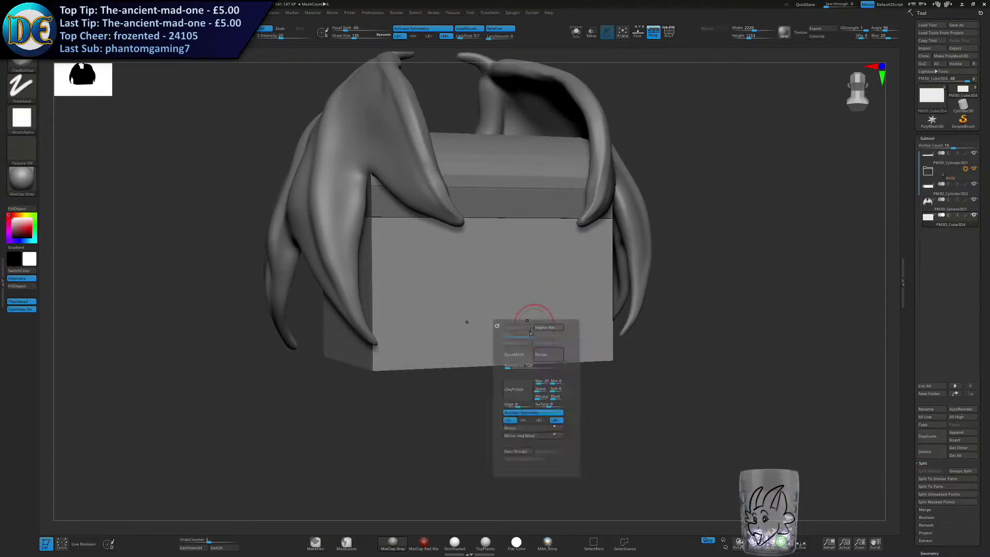
left_click(509, 365)
left_click(512, 355)
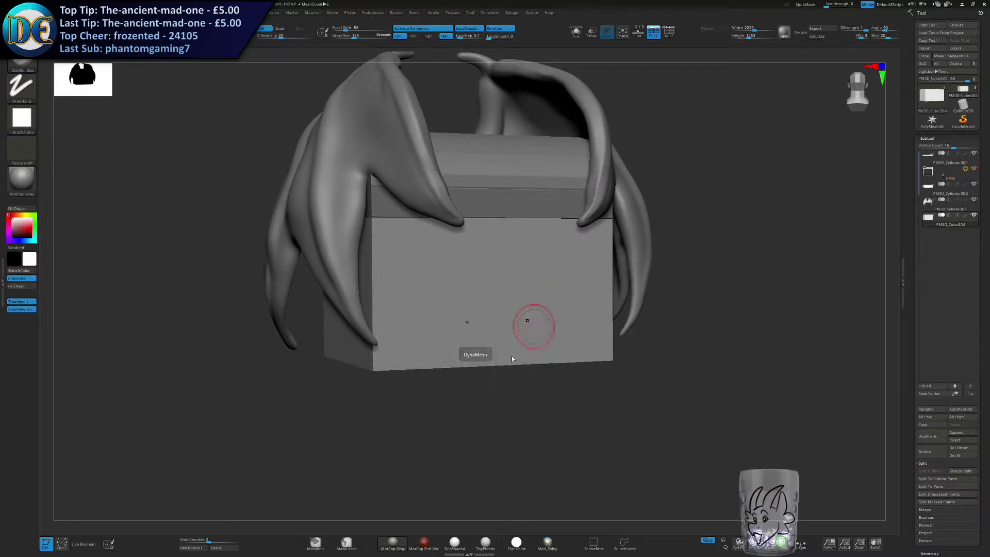
Try enlarging the duplicated base box slightly with the transform gizmo, and undo the attempts.
right_click_drag(527, 255, 543, 330)
key("w")
right_click_drag(544, 330, 526, 356, "shift")
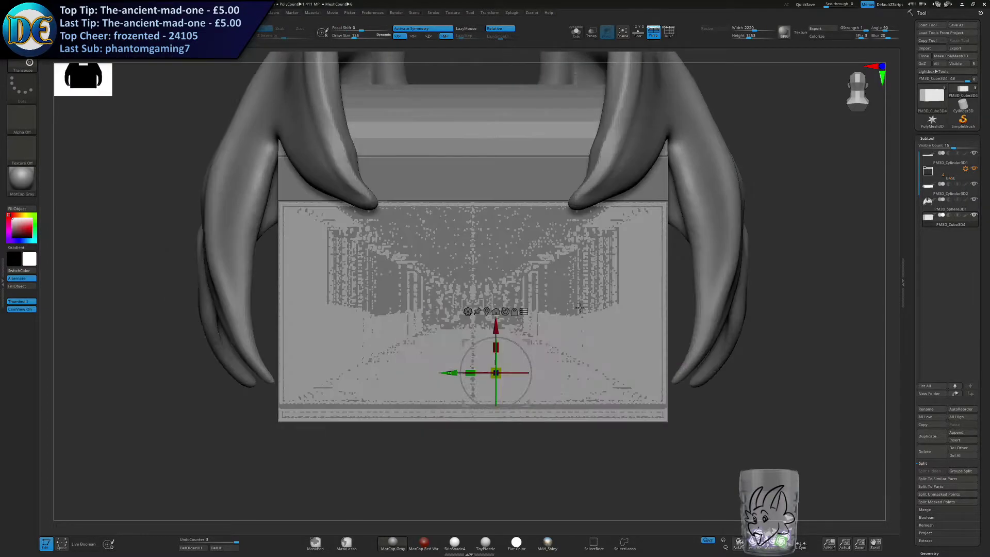
left_click_drag(501, 379, 506, 377)
key("ctrl+z")
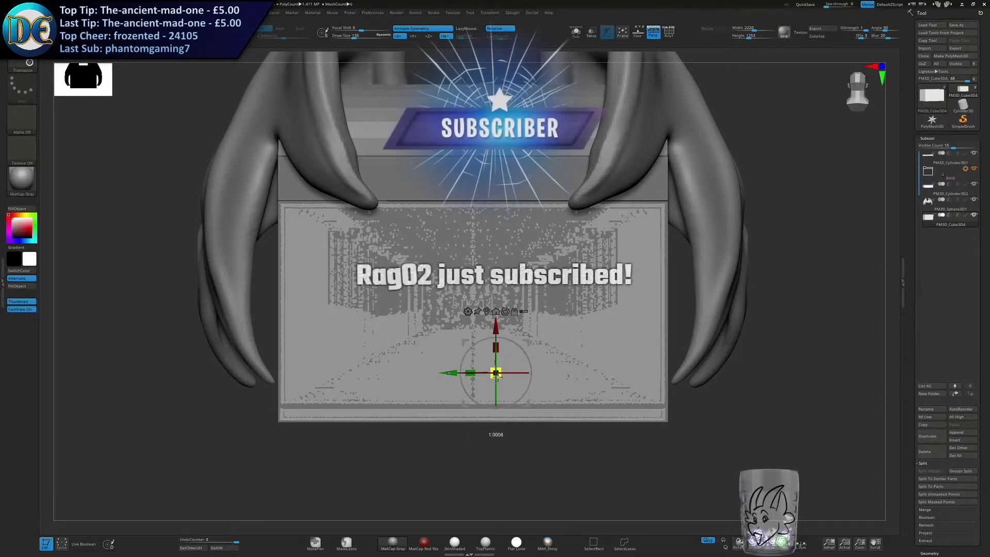
left_click_drag(495, 376, 500, 377)
right_click_drag(500, 377, 480, 370)
left_click_drag(486, 359, 451, 329)
right_click_drag(438, 324, 364, 328)
key("ctrl+z")
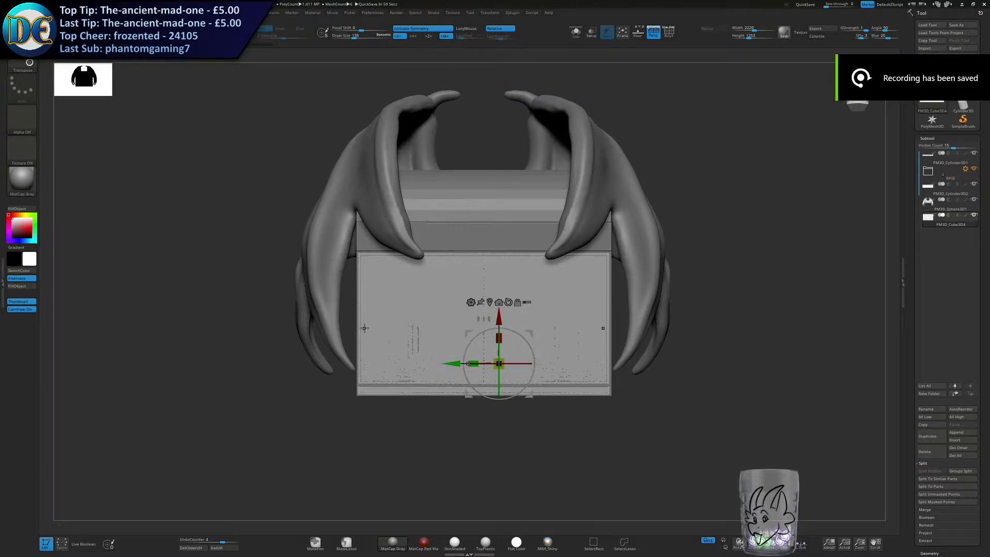
key("super")
key("super")
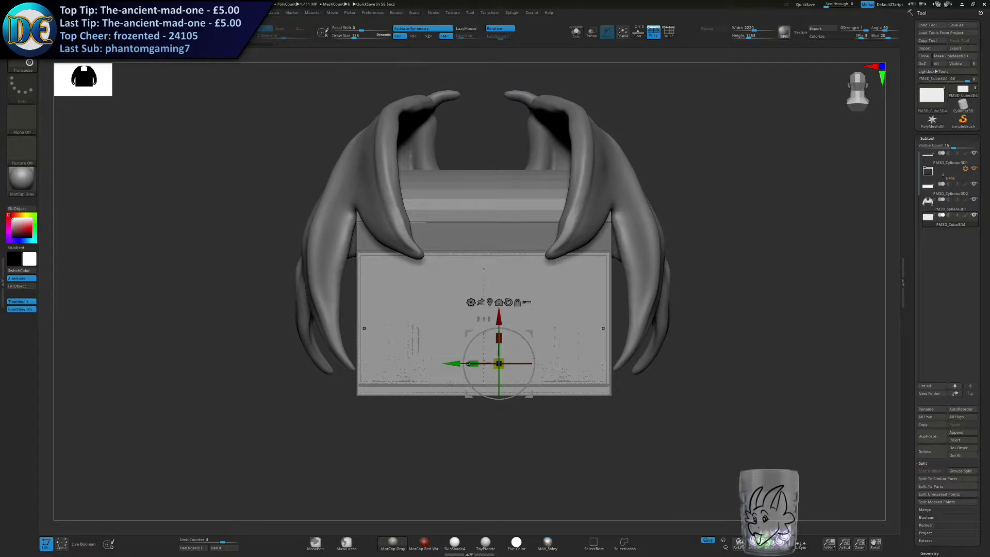
key("ctrl+z")
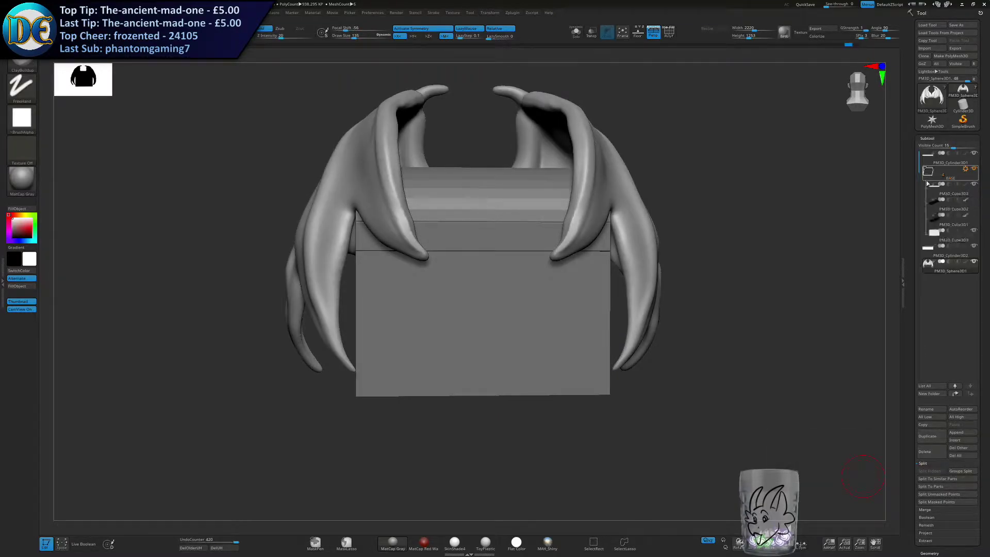
Duplicate the base box PM3D_Cube3D3 from the BASE folder and move the copy to the end of the subtool list.
left_click(934, 235)
left_click(927, 438)
left_click(935, 251)
left_click_drag(937, 265, 939, 286)
Duplicate the rim piece PM3D_Cube3D7, move the copy below PM3D_Cylinder3D2, and collapse the BASE folder.
left_click(935, 188)
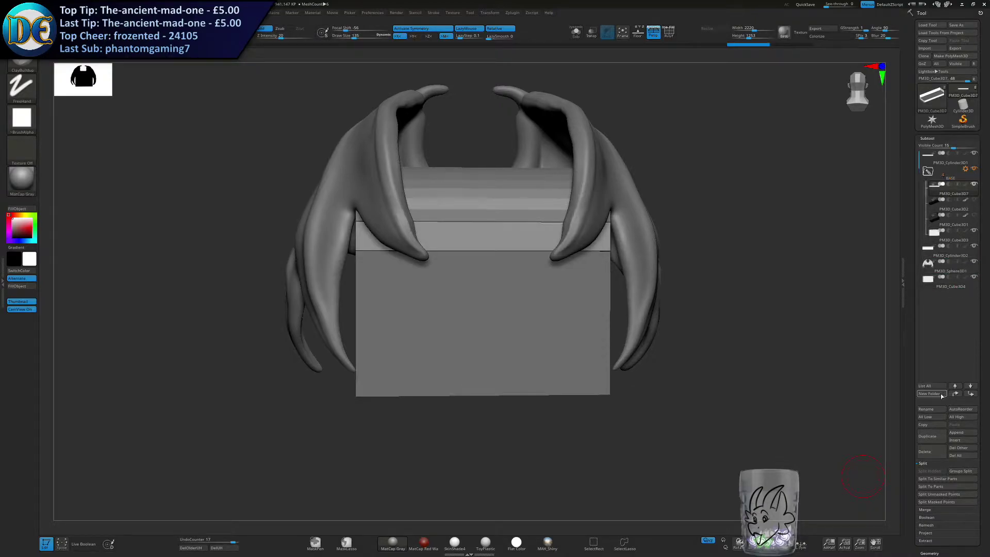
left_click(927, 437)
left_click_drag(936, 206, 943, 268)
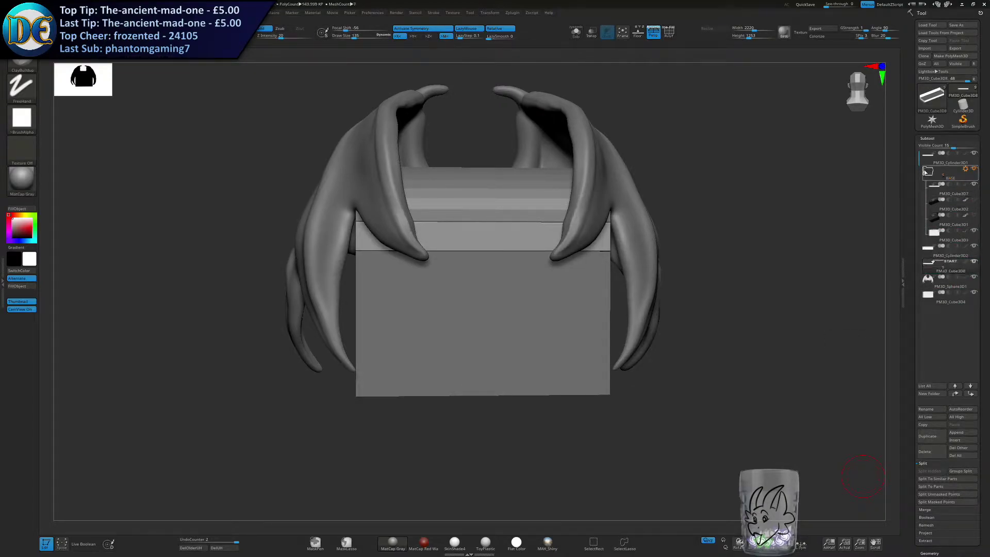
left_click(929, 172)
Isolate the curved lid PM3D_Cylinder3D2 in Solo mode and merge it down with the duplicated rim piece.
left_click(935, 195)
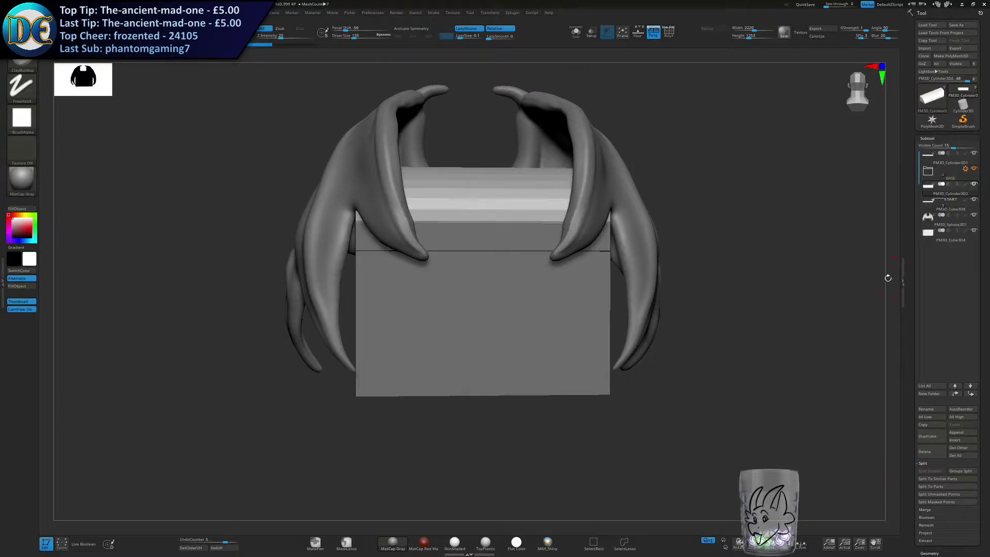
left_click(576, 31)
left_click(930, 209)
left_click(930, 192)
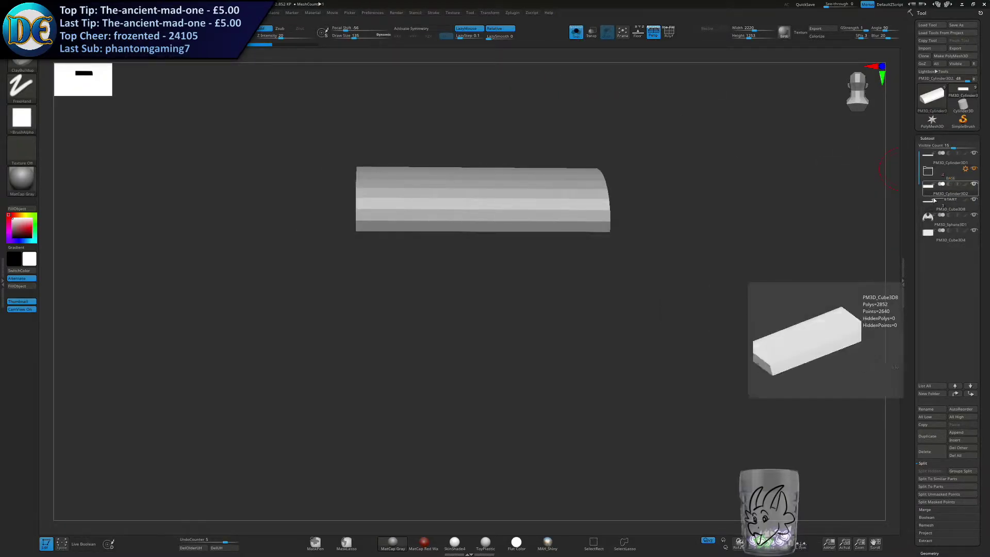
left_click(925, 510)
left_click(931, 478)
left_click(862, 494)
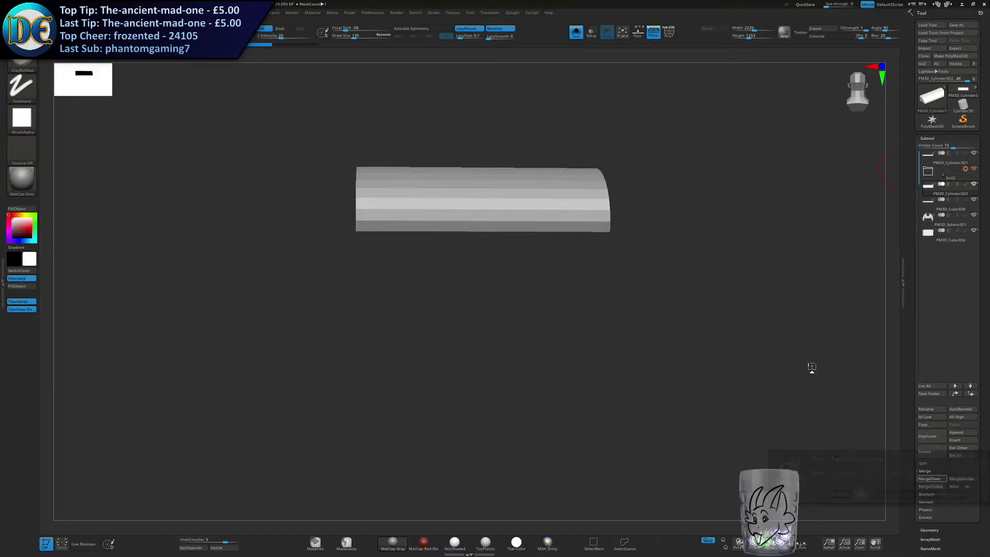
Move the merged lid below the wings subtool in the list and leave Solo mode.
left_click_drag(659, 181, 662, 204)
left_click(951, 219)
left_click_drag(933, 196, 923, 220)
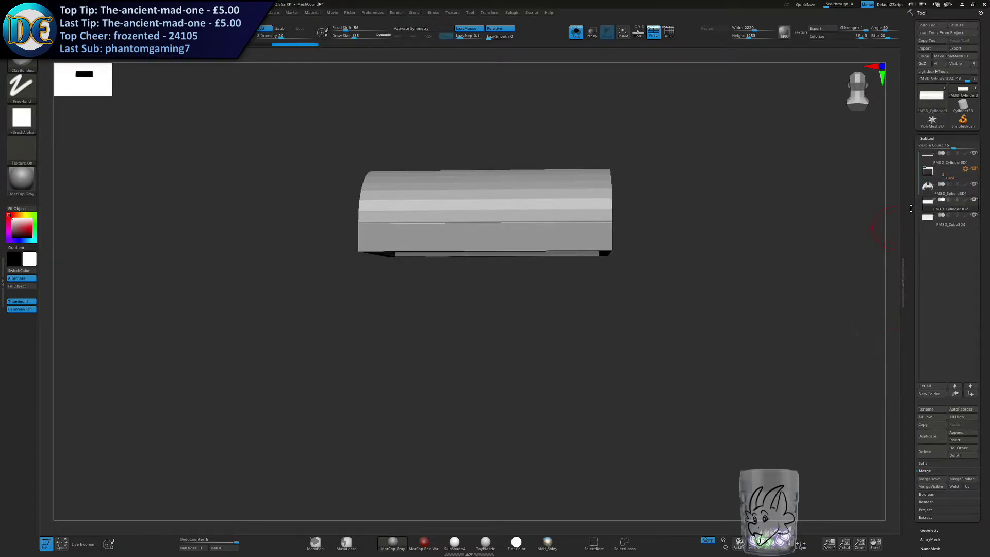
mouse_move(932, 209)
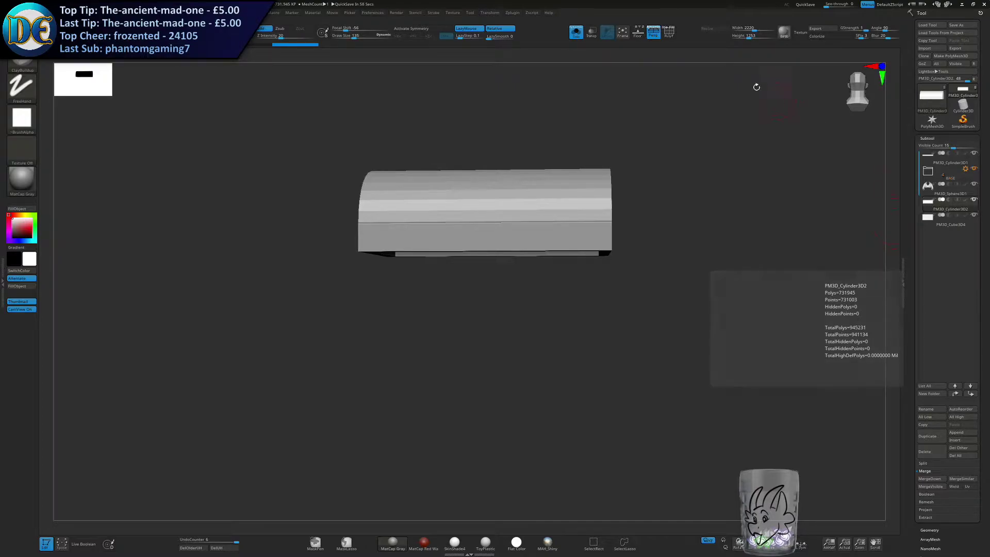
left_click(576, 32)
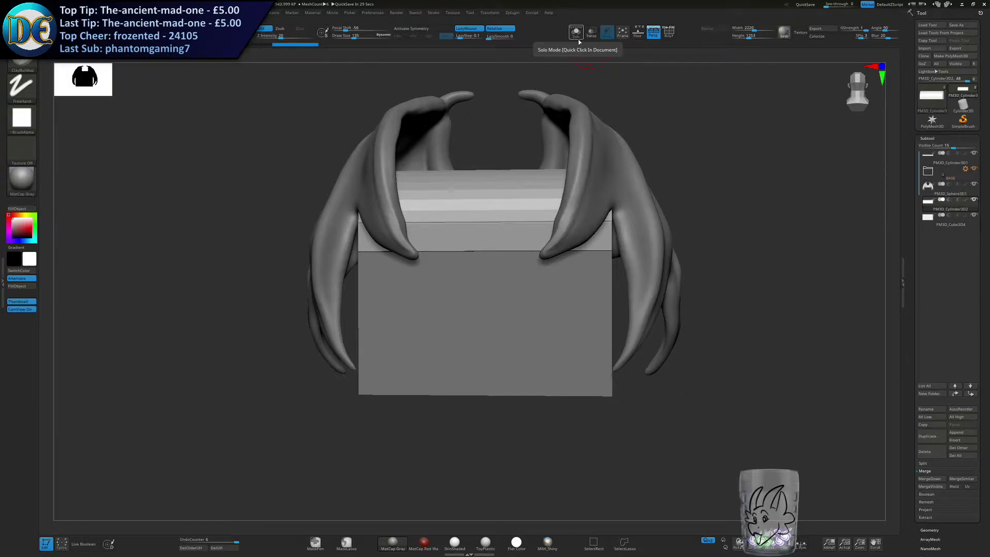
Set the brush's draw size to about 458 over the front of the chest.
key("s")
left_click_drag(439, 356, 452, 355)
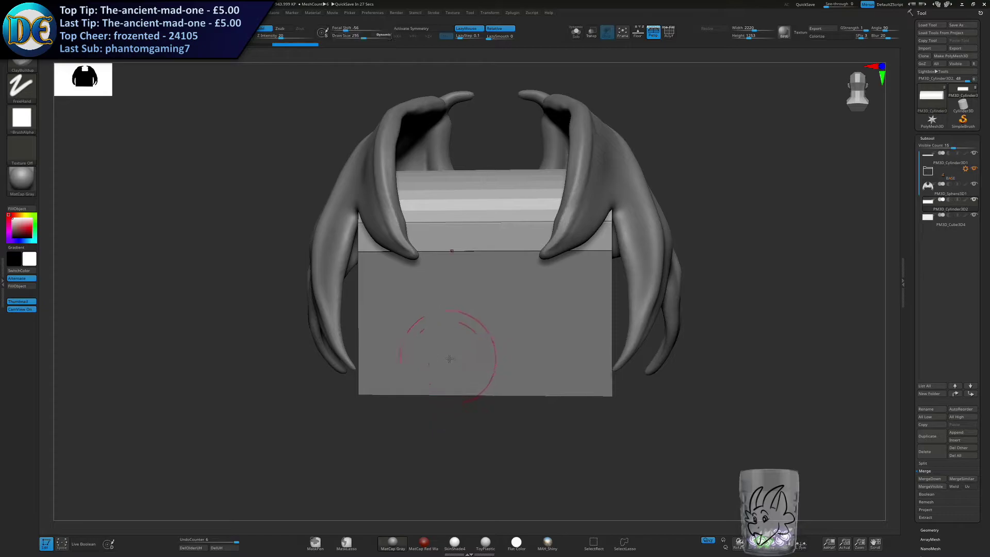
right_click_drag(448, 358, 465, 356)
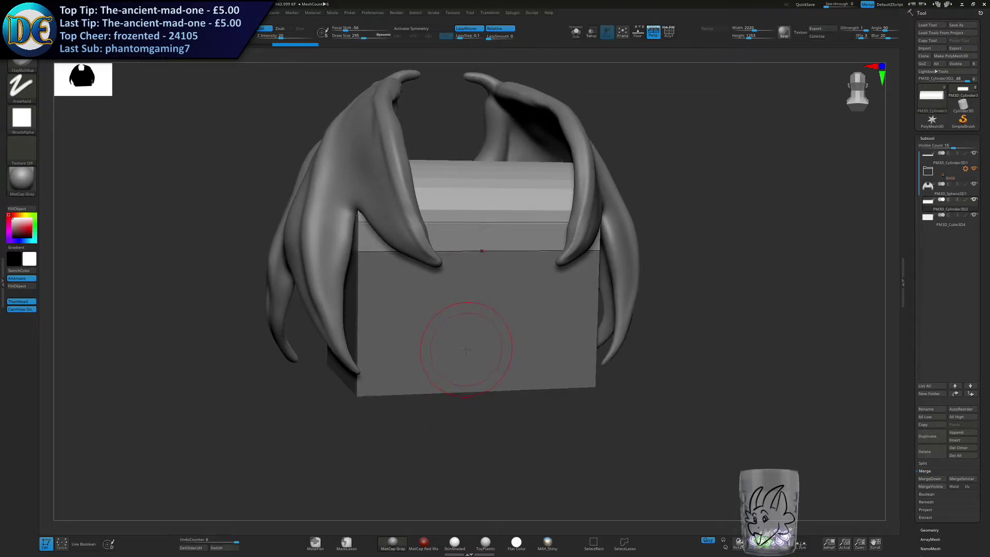
right_click_drag(462, 356, 457, 343)
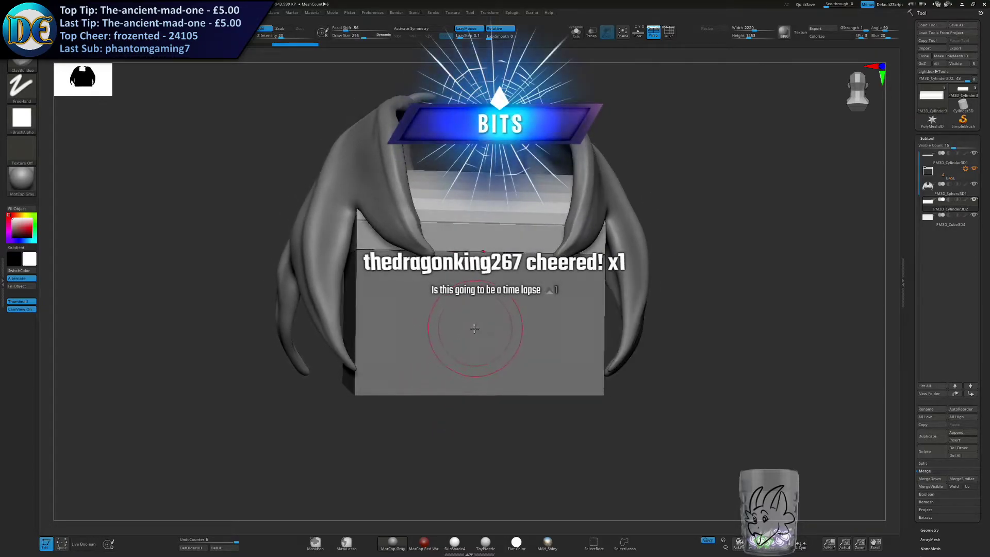
key("s")
left_click_drag(451, 350, 463, 349)
mouse_move(494, 342)
right_mouse_down("alt")
mouse_move(473, 386)
mouse_move(471, 364)
right_mouse_up("alt")
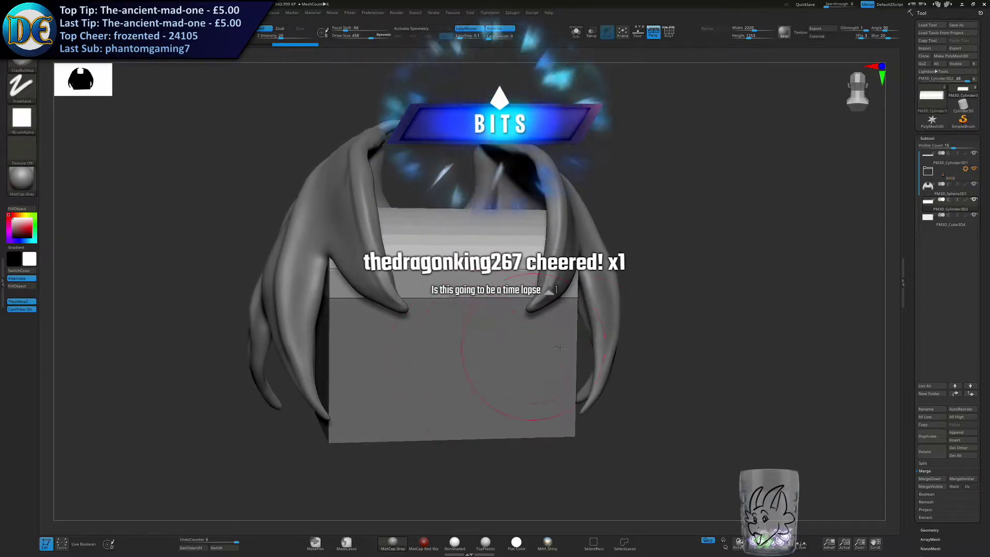
Hide the BASE folder and run DynaMesh on the merged lid.
key("space")
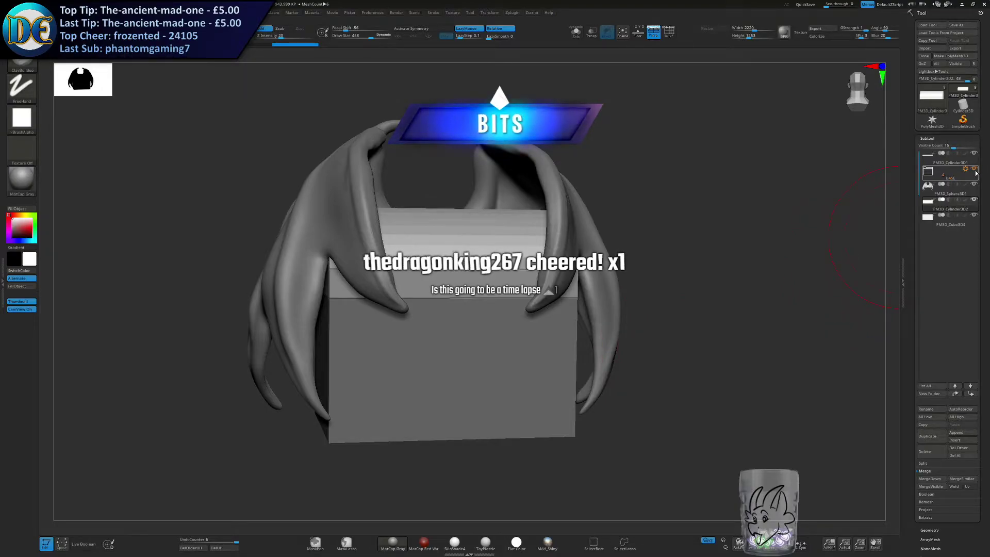
key("space")
key("space")
left_click(650, 344)
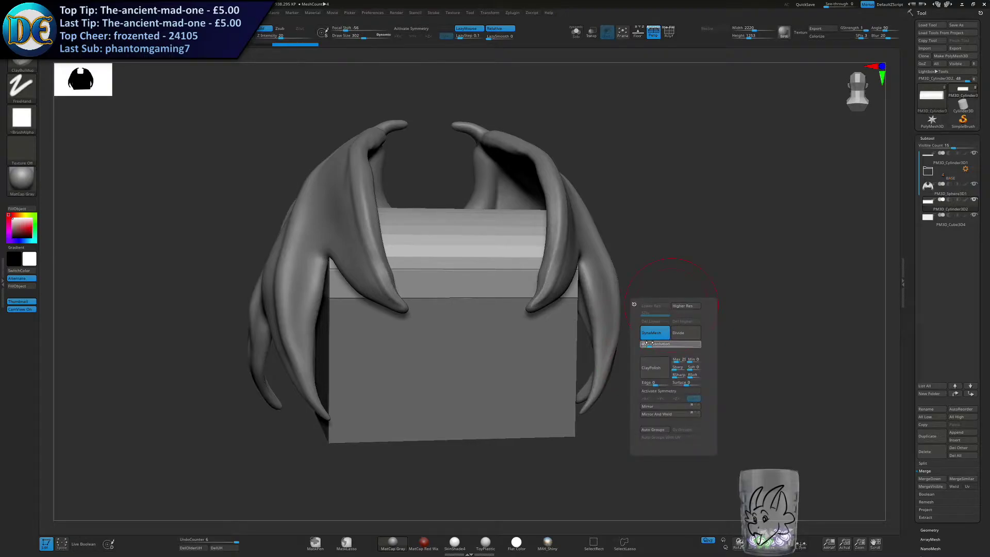
left_click(654, 334)
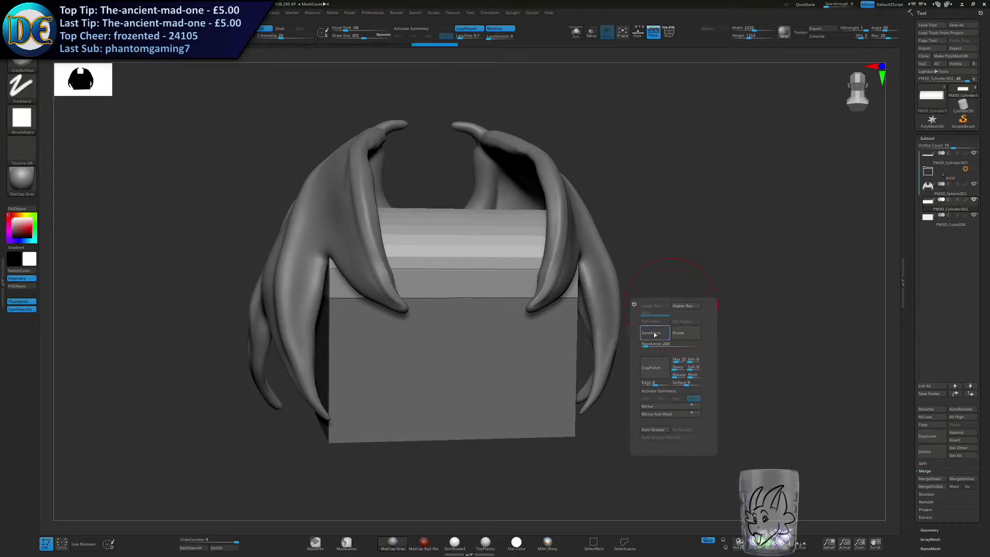
Isolate the merged lid in Solo mode and adjust the brush's draw size.
left_click(576, 32)
right_click_drag(455, 283, 442, 304)
mouse_move(244, 331)
left_mouse_down("ctrl")
mouse_move(628, 264)
mouse_move(435, 277)
left_mouse_up("ctrl")
key("s")
right_click_drag(438, 276, 441, 247)
Smooth the facets across the lid's curved surface and along its edges from several sides.
mouse_move(634, 244)
right_mouse_down("alt")
mouse_move(562, 266)
mouse_move(522, 249)
mouse_move(548, 235)
right_mouse_up("alt")
left_click_drag(553, 192, 465, 389, "ctrl")
right_click_drag(341, 372, 592, 354, "alt")
left_click_drag(404, 200, 472, 357, "ctrl")
mouse_move(478, 326)
right_mouse_down()
mouse_move(376, 350)
mouse_move(369, 369)
right_mouse_up()
mouse_move(468, 310)
left_mouse_down("shift")
mouse_move(645, 327)
mouse_move(622, 243)
left_mouse_up("shift")
right_click_drag(545, 232, 533, 302)
mouse_move(515, 248)
left_mouse_down("shift")
mouse_move(513, 220)
mouse_move(637, 268)
left_mouse_up("shift")
mouse_move(577, 155)
right_mouse_down("alt")
mouse_move(517, 265)
mouse_move(442, 239)
right_mouse_up("alt")
key("shift")
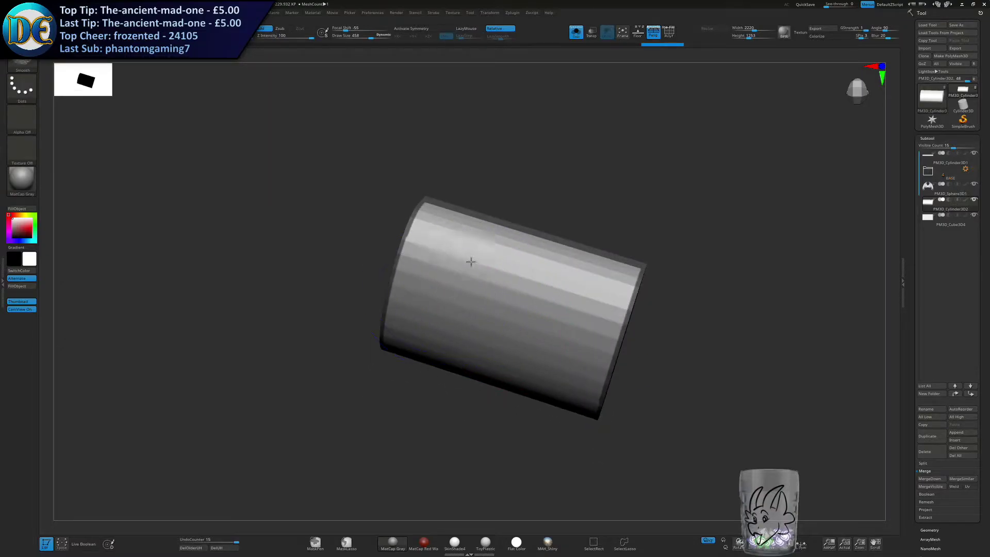
left_click_drag(192, 278, 322, 402, "ctrl")
right_click_drag(373, 442, 357, 376, "shift")
right_click_drag(516, 408, 464, 294, "alt")
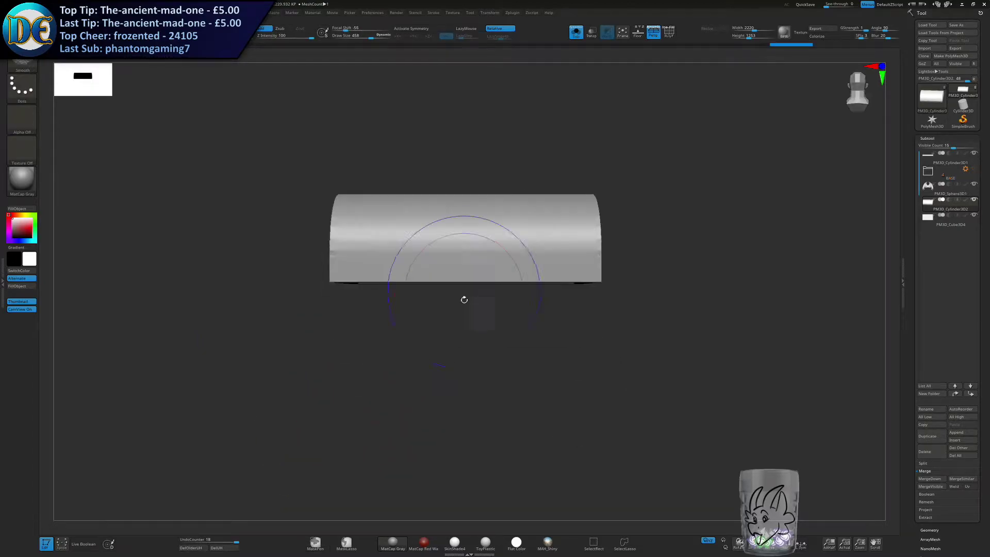
right_click_drag(596, 314, 592, 351)
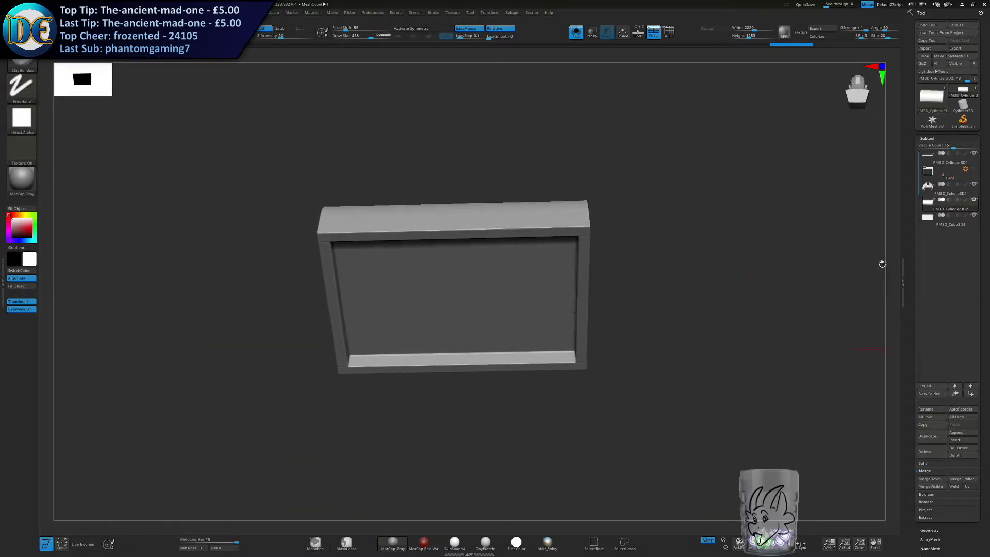
Select the duplicated base box PM3D_Cube3D4 and run DynaMesh on it.
left_click(946, 222)
right_click_drag(663, 293, 633, 325, "shift")
key("space")
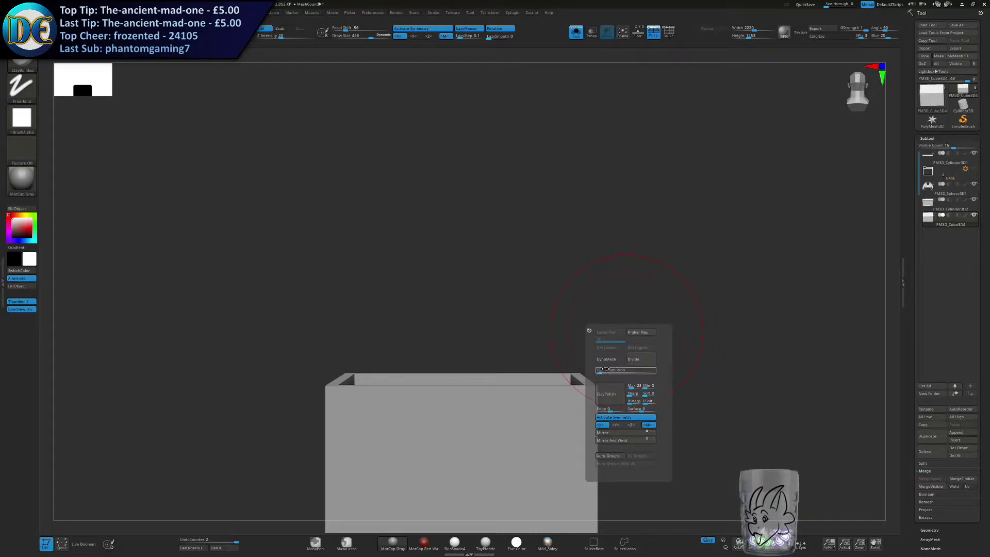
left_click(605, 362)
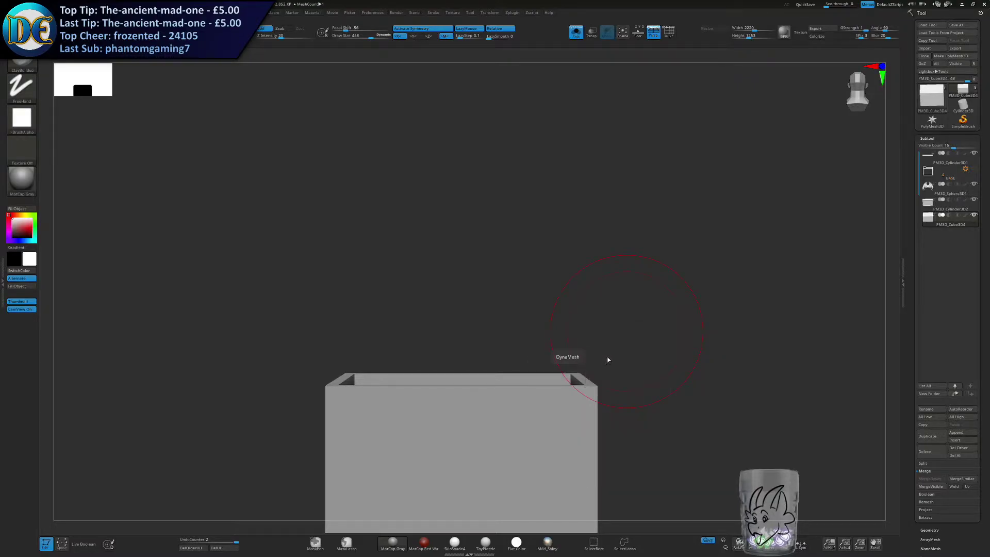
Try smoothing the base box with the large brush and undo the stroke.
right_click_drag(530, 411, 418, 337)
left_click_drag(418, 338, 516, 344, "shift")
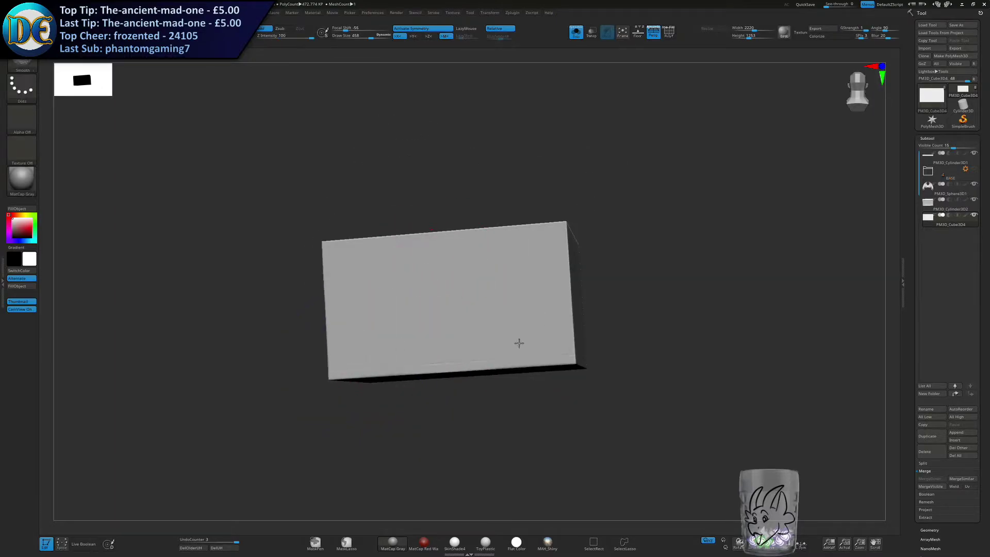
key("ctrl+z")
Reduce the draw size to about 295 and smooth the outer edges of the base box.
right_click_drag(629, 338, 524, 327)
key("s")
left_click_drag(588, 339, 580, 338)
right_click_drag(575, 338, 378, 274, "shift")
left_click_drag(260, 369, 613, 289, "ctrl")
right_click_drag(592, 289, 448, 311, "shift")
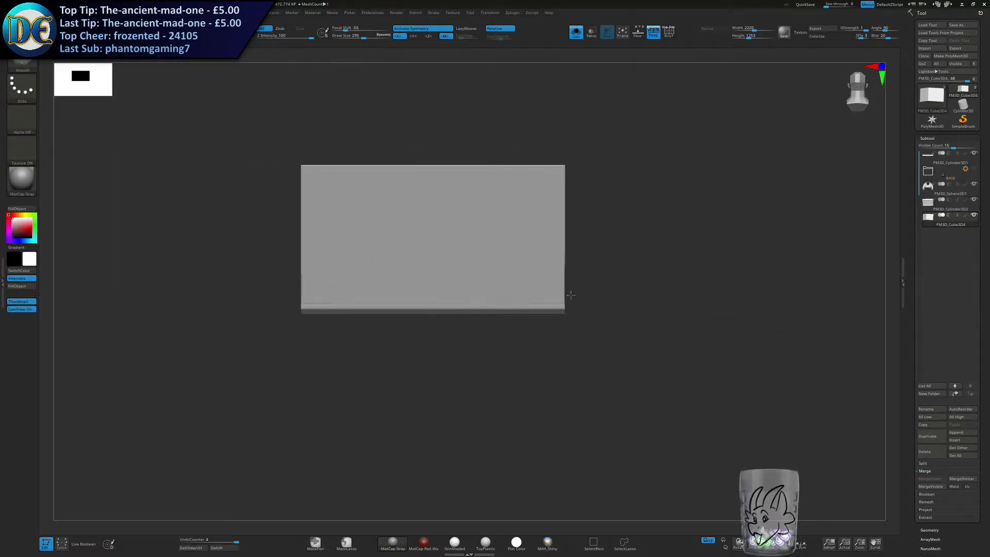
right_click_drag(307, 294, 496, 264)
left_click_drag(339, 273, 326, 284, "ctrl")
right_click_drag(335, 276, 426, 316)
left_click_drag(381, 284, 388, 286, "shift")
right_click_drag(388, 287, 521, 276)
left_click_drag(522, 276, 570, 338, "shift")
right_click_drag(571, 338, 563, 299, "shift")
right_click_drag(563, 300, 289, 336, "alt")
Shrink the brush and try further smoothing strokes on the base box, undoing each one.
key("bracketleft")
key("bracketleft")
key("bracketleft")
key("bracketleft")
key("bracketleft")
key("bracketleft")
key("bracketleft")
key("bracketleft")
key("bracketleft")
key("bracketleft")
key("bracketleft")
mouse_move(398, 314)
left_mouse_down()
mouse_move(522, 381)
mouse_move(591, 381)
left_mouse_up()
key("ctrl+z")
right_click_drag(455, 409, 467, 302, "alt")
left_click_drag(485, 268, 521, 309)
key("ctrl+z")
Expand the BASE folder, select the box PM3D_Cube3D3 and try brush strokes on its front face, undoing each one.
right_click_drag(696, 258, 688, 304, "shift")
mouse_move(687, 303)
right_mouse_down("alt")
mouse_move(643, 354)
mouse_move(688, 359)
right_mouse_up("alt")
left_click(974, 174)
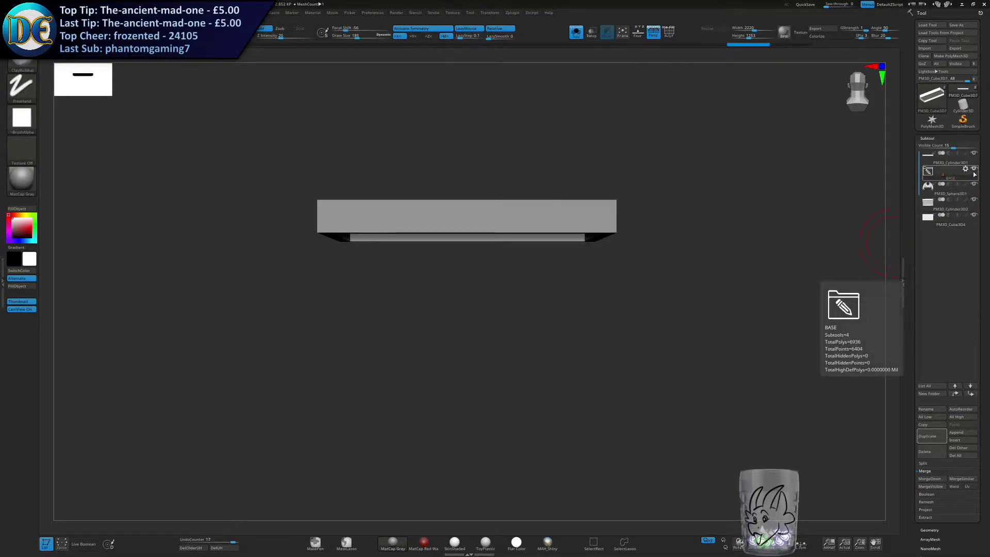
left_click(926, 173)
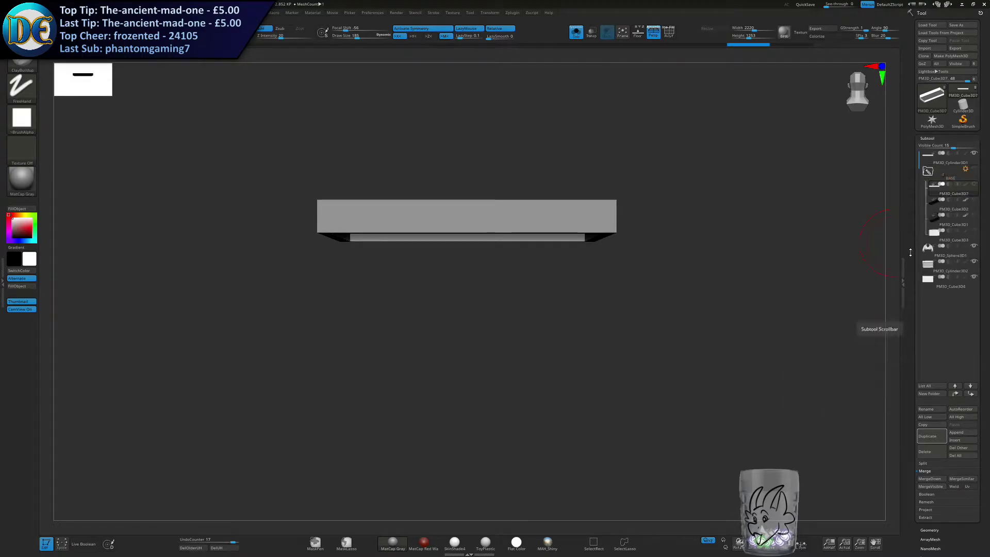
left_click(935, 234)
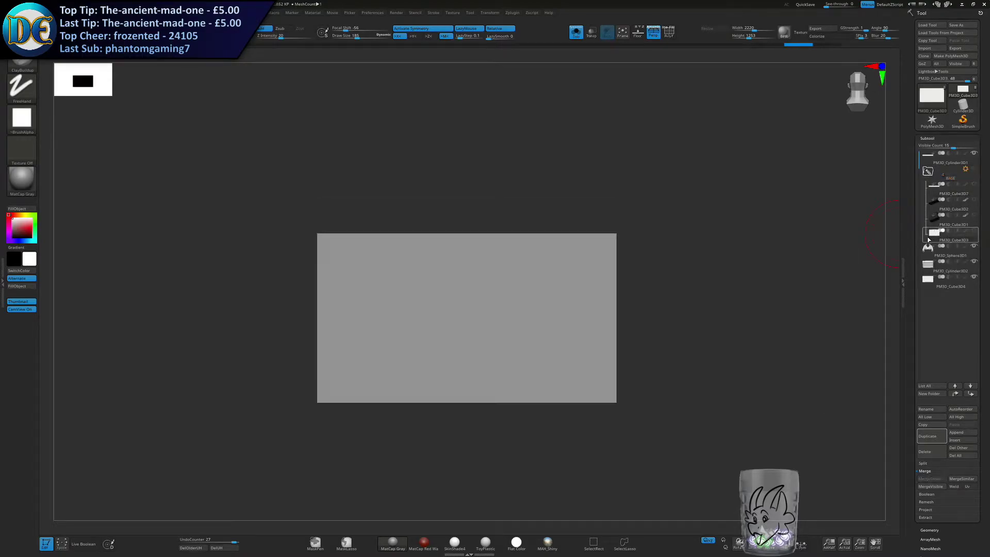
mouse_move(506, 278)
left_mouse_down()
mouse_move(539, 350)
mouse_move(520, 355)
left_mouse_up()
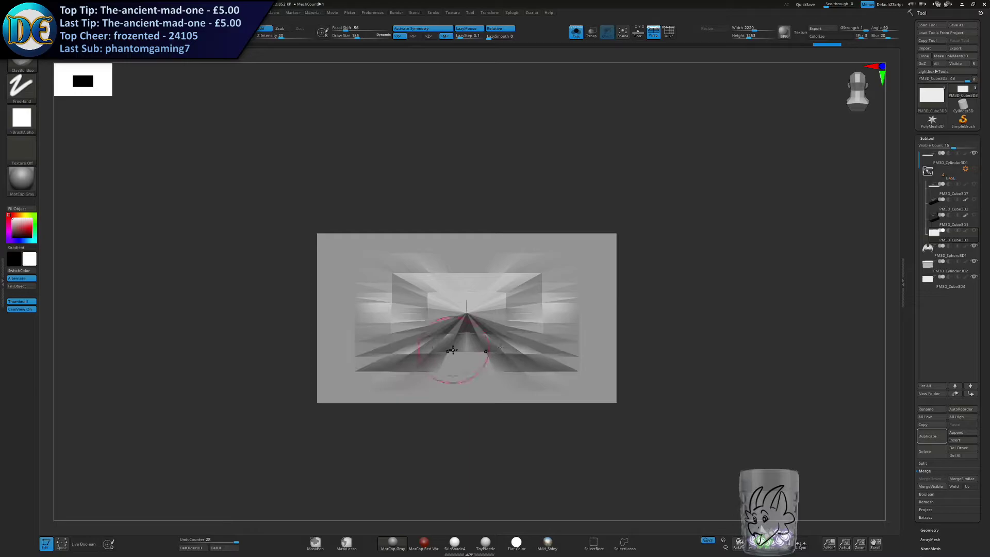
key("ctrl+z")
mouse_move(532, 276)
left_mouse_down()
mouse_move(573, 343)
mouse_move(584, 334)
left_mouse_up()
key("ctrl+z")
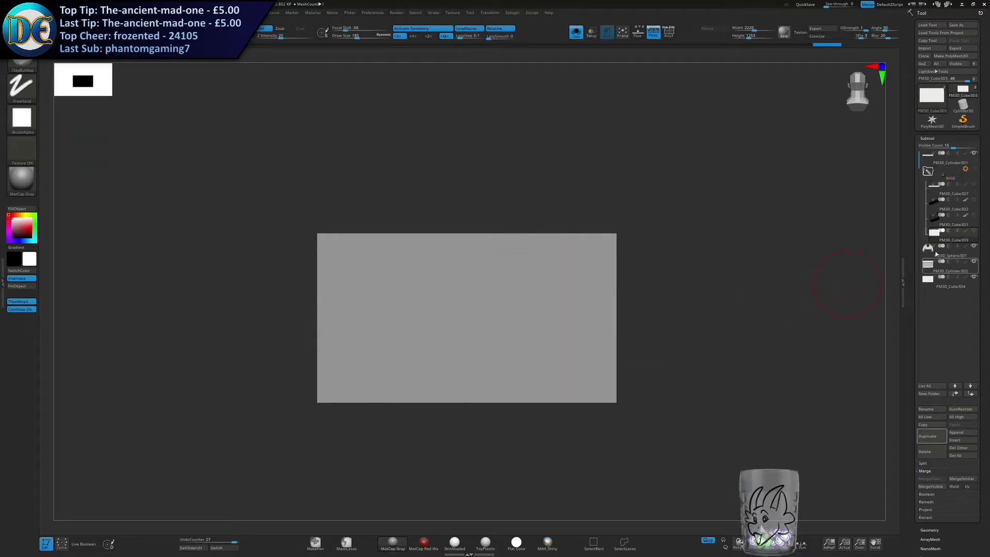
Collapse the BASE folder, select the DynaMeshed box PM3D_Cube3D4 and turn off Solo to show the whole winged chest.
left_click(929, 172)
left_click(931, 221)
mouse_move(515, 270)
left_mouse_down()
mouse_move(498, 293)
mouse_move(518, 307)
left_mouse_up()
key("ctrl+z")
left_click(576, 31)
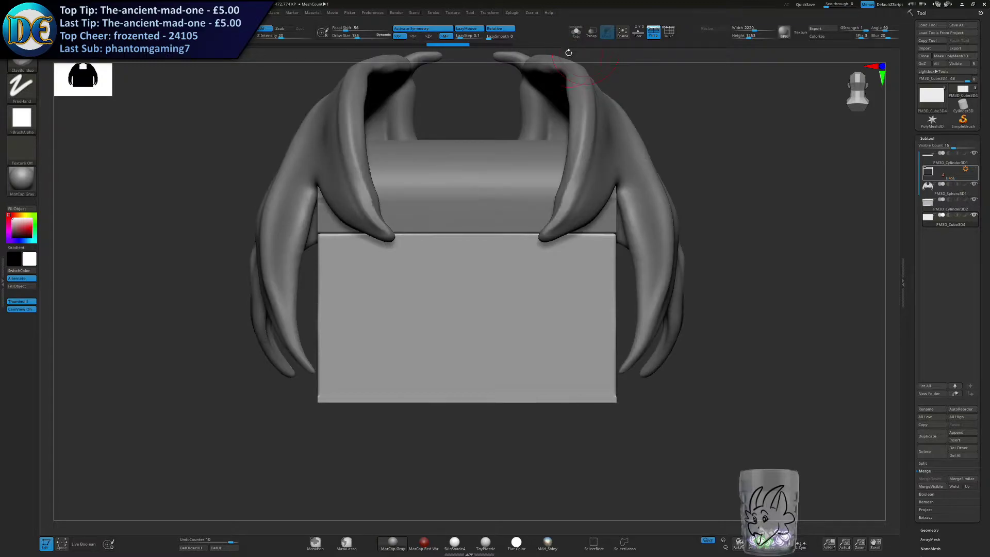
right_click_drag(520, 284, 516, 313, "alt")
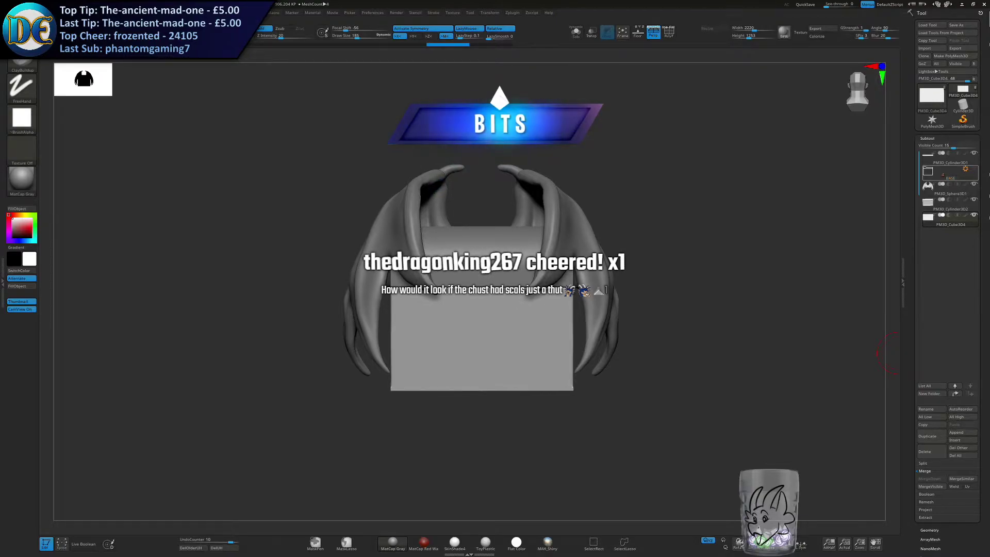
Increase the draw size to about 351 and choose the Standard_Layers brush.
key("s")
right_click_drag(505, 317, 516, 397, "ctrl")
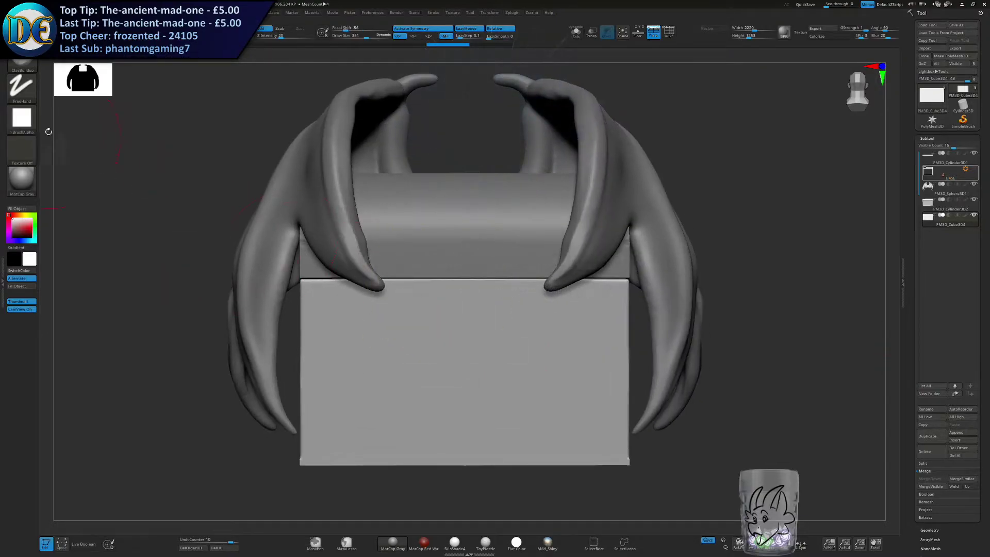
left_click(23, 65)
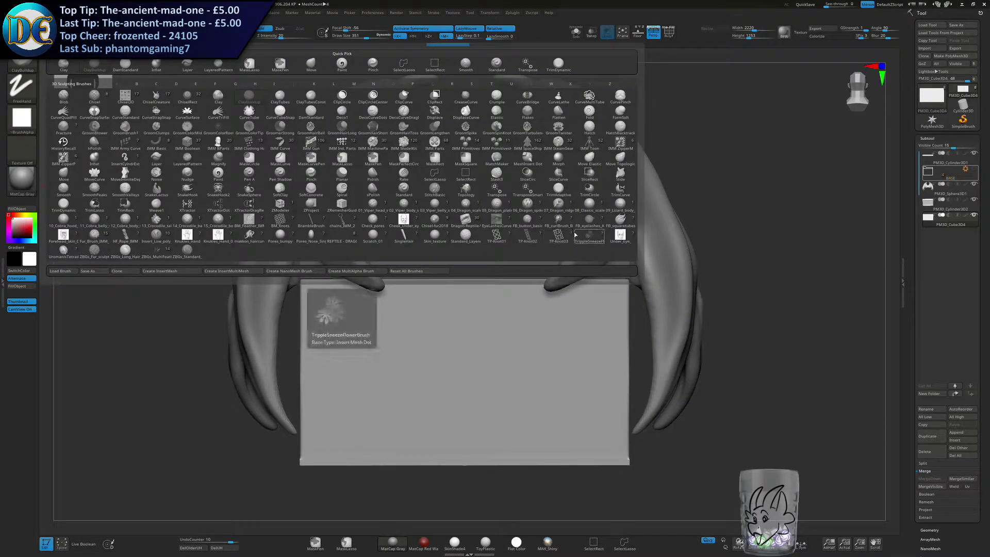
left_click(465, 237)
Try scale-pattern strokes in several directions on the front of the base box, undoing each one.
mouse_move(453, 365)
left_mouse_down()
mouse_move(531, 340)
mouse_move(535, 441)
left_mouse_up()
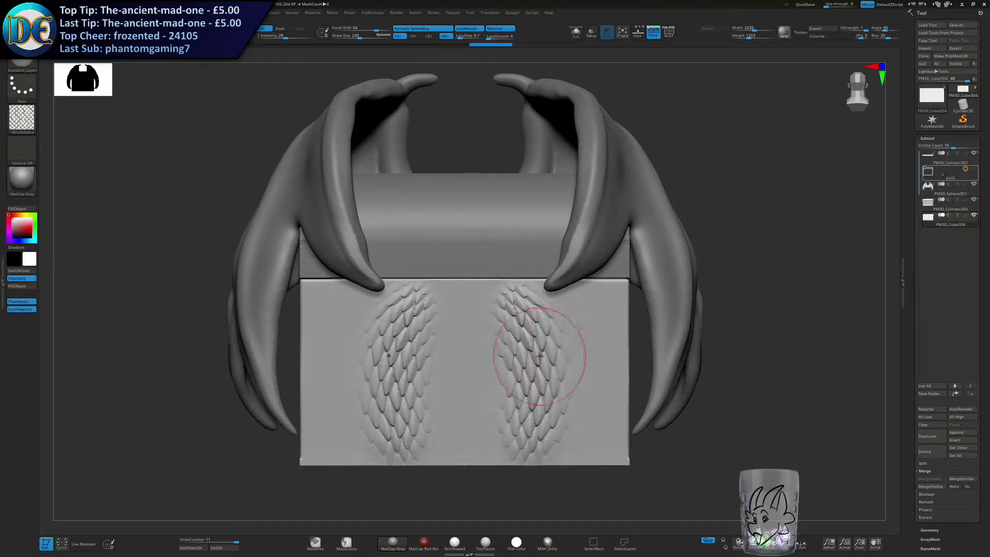
key("ctrl+z")
left_click_drag(507, 309, 511, 454)
key("ctrl+z")
left_click_drag(509, 363, 606, 354)
key("ctrl+z")
mouse_move(485, 335)
left_mouse_down()
mouse_move(588, 400)
mouse_move(581, 420)
left_mouse_up()
key("ctrl+z")
left_click_drag(508, 299, 523, 449)
key("ctrl+z")
left_click_drag(565, 299, 513, 451)
key("ctrl+z")
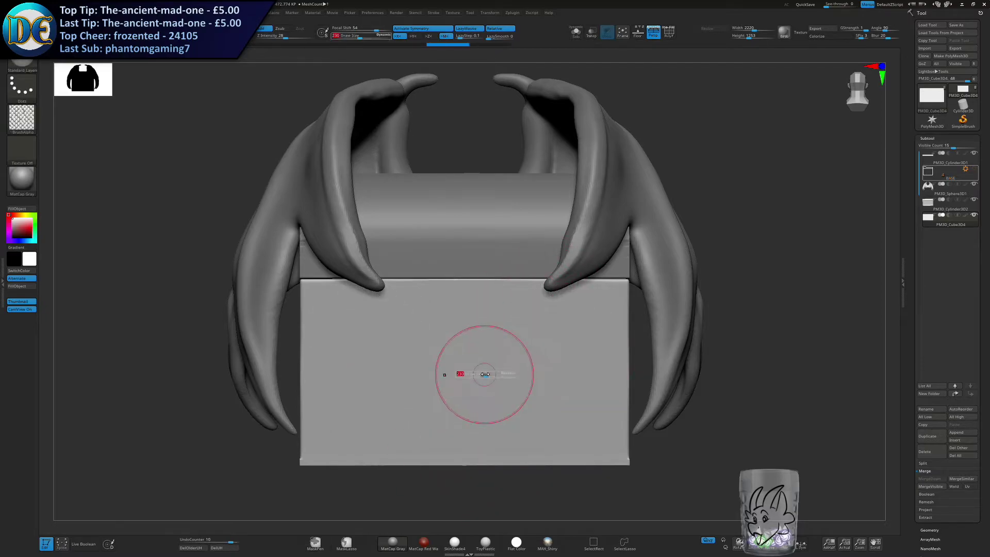
Cover the front of the base box with symmetrical scales, using a smaller brush for the strokes toward the centre.
mouse_move(559, 311)
left_mouse_down()
mouse_move(620, 410)
mouse_move(609, 450)
left_mouse_up()
key("s")
mouse_move(525, 330)
left_mouse_down()
mouse_move(528, 305)
mouse_move(508, 407)
mouse_move(509, 464)
left_mouse_up()
left_click_drag(485, 281, 487, 466)
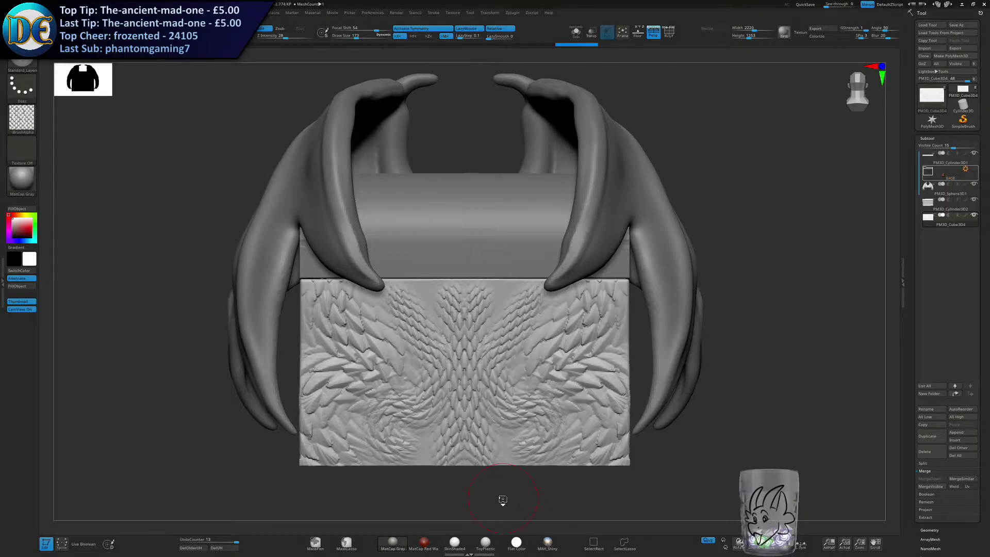
Select the rounded lid PM3D_Cylinder3D2, switch to the SnakeHook brush and turn on symmetry.
mouse_move(450, 346)
right_mouse_down("ctrl")
mouse_move(457, 272)
mouse_move(425, 345)
right_mouse_up("ctrl")
key("s")
left_click(442, 316)
left_click(410, 351, "alt")
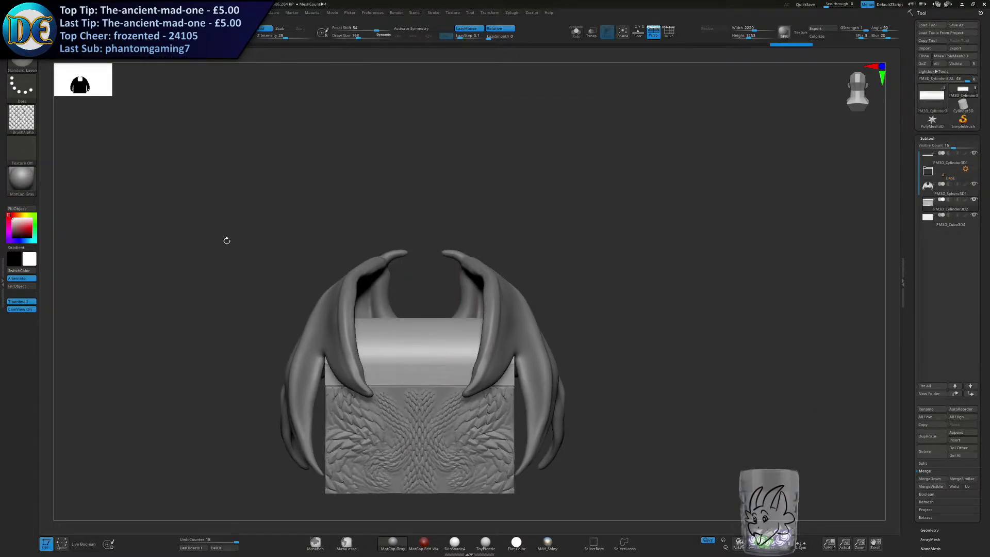
key("b")
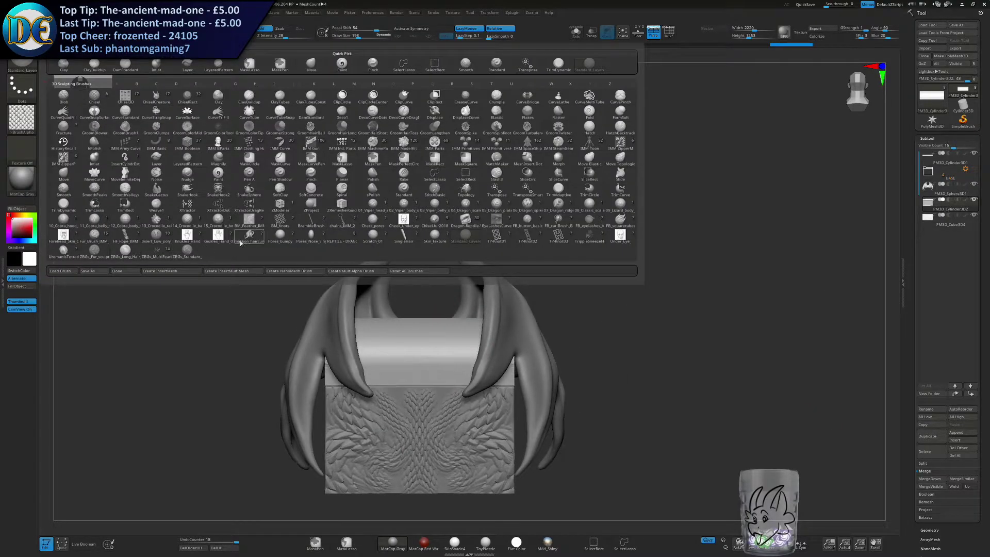
key("s")
key("h")
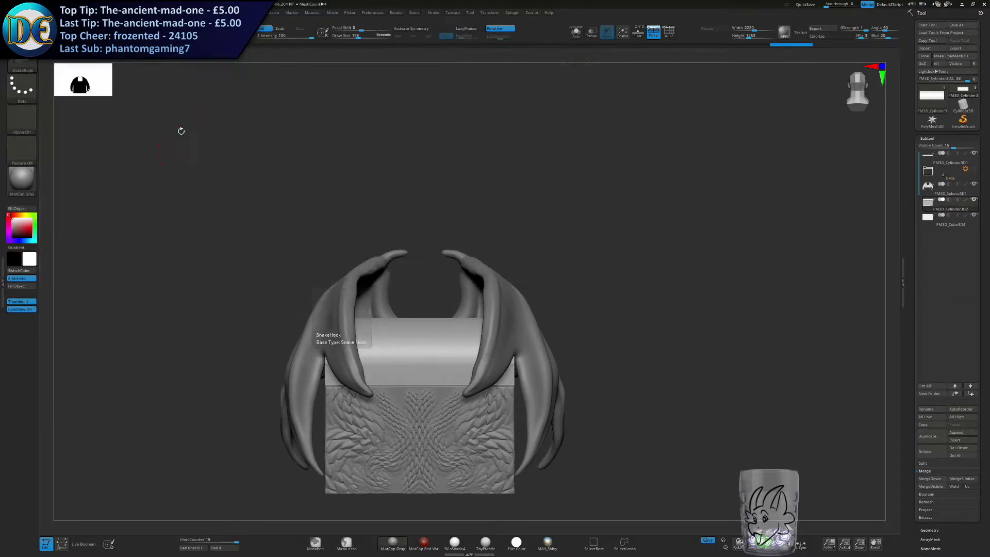
left_click_drag(421, 349, 448, 296)
key("ctrl+z")
key("x")
key("s")
Try pulling mirrored horns up out of the lid with SnakeHook at different brush sizes, undoing the strokes.
left_click_drag(452, 331, 448, 201)
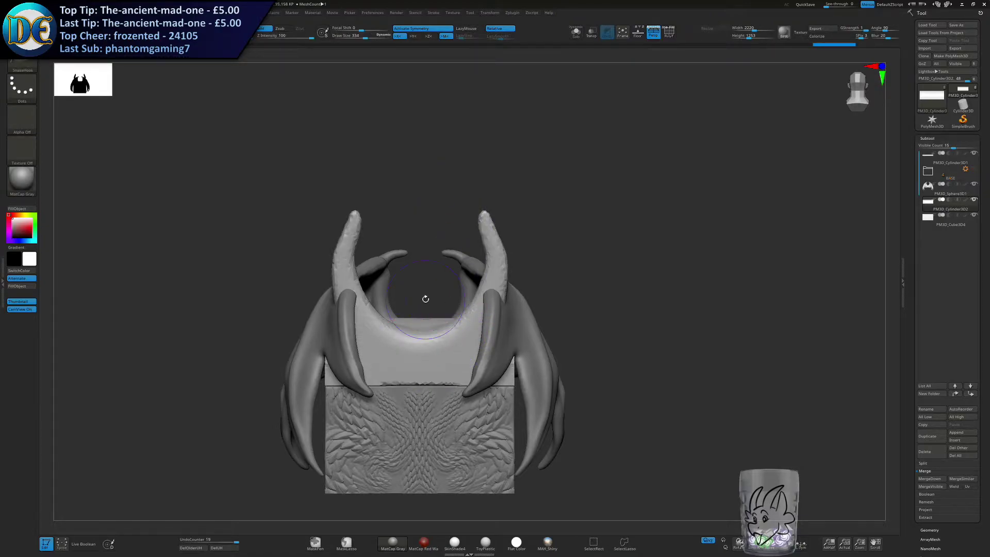
key("ctrl+z")
left_click_drag(448, 330, 538, 180)
key("s")
left_click(472, 308)
key("ctrl+z")
left_click_drag(469, 331, 431, 202)
mouse_move(468, 252)
right_mouse_down()
mouse_move(536, 251)
mouse_move(469, 252)
right_mouse_up()
mouse_move(469, 332)
right_mouse_down()
mouse_move(395, 330)
mouse_move(442, 325)
mouse_move(414, 318)
mouse_move(417, 329)
mouse_move(432, 317)
right_mouse_up()
key("ctrl+z")
right_click_drag(432, 316, 415, 306, "alt")
key("s")
left_click(428, 306)
Bring up the lid's gizmo, hide the wings and move the gizmo to the middle of the lid near its lower edge.
key("w")
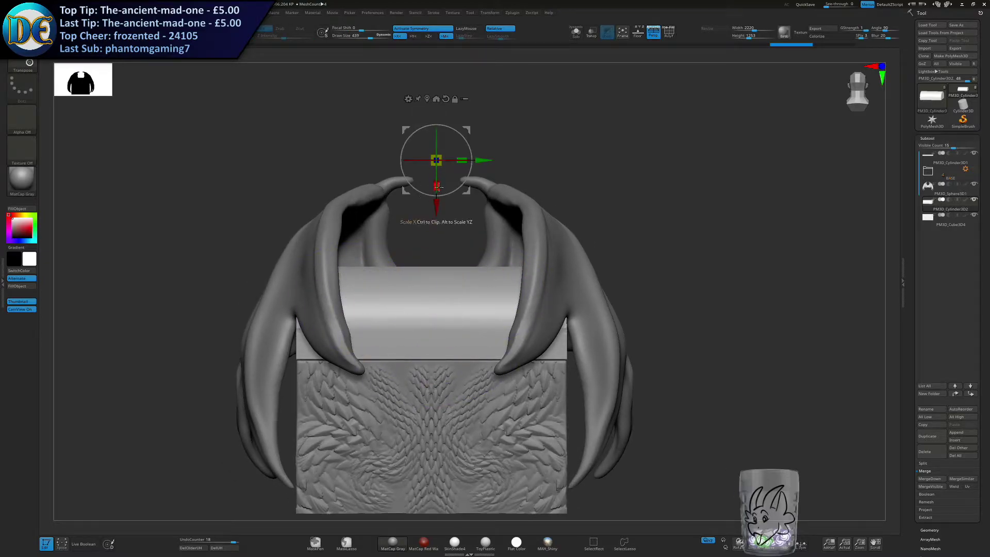
left_click_drag(436, 204, 436, 388, "alt")
mouse_move(436, 388)
right_mouse_down()
mouse_move(417, 405)
mouse_move(446, 406)
mouse_move(428, 408)
mouse_move(427, 381)
right_mouse_up()
right_click_drag(427, 381, 427, 352, "ctrl")
key("ctrl+z")
key("ctrl+z")
right_click_drag(428, 413, 434, 456, "ctrl")
right_click_drag(435, 456, 603, 289, "alt")
left_click(974, 184)
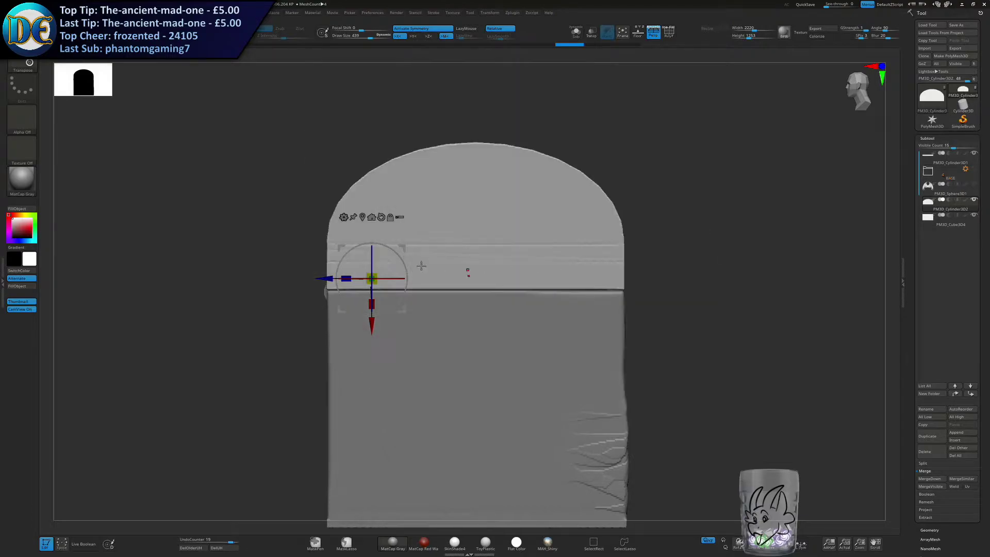
left_click_drag(319, 278, 420, 282, "alt")
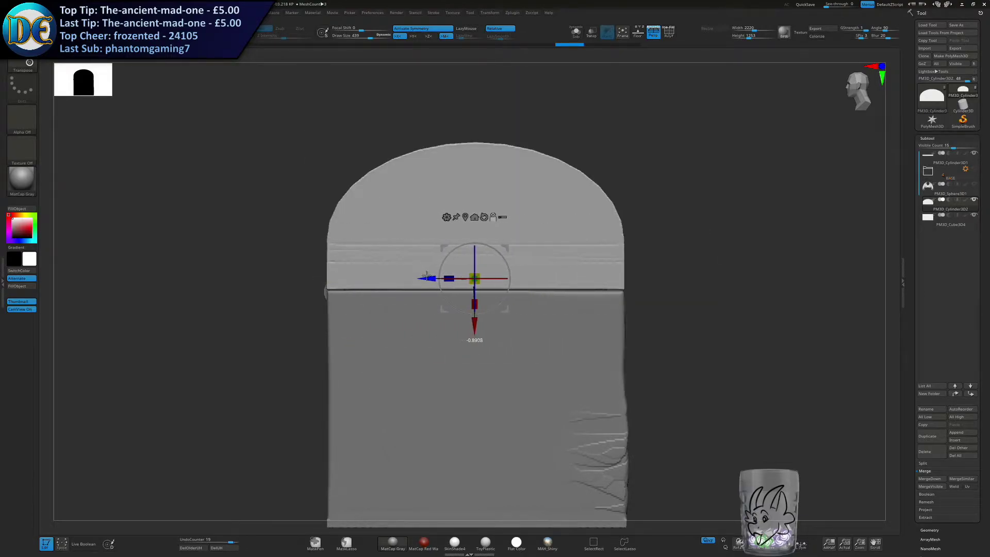
left_click_drag(472, 333, 472, 333, "alt")
Try transforming the lid with the gizmo, undo the change, then show the wings and return to draw mode.
right_click_drag(479, 334, 412, 320)
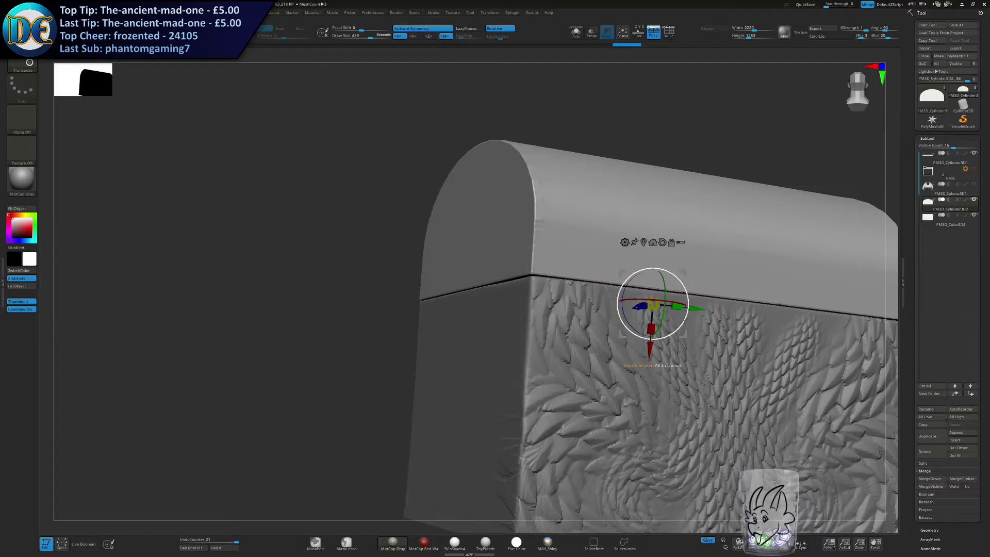
left_click_drag(652, 332, 652, 348)
key("ctrl+z")
key("ctrl+z")
left_click(974, 185)
mouse_move(614, 297)
right_mouse_down("ctrl")
mouse_move(605, 267)
mouse_move(423, 368)
mouse_move(302, 403)
right_mouse_up("ctrl")
key("q")
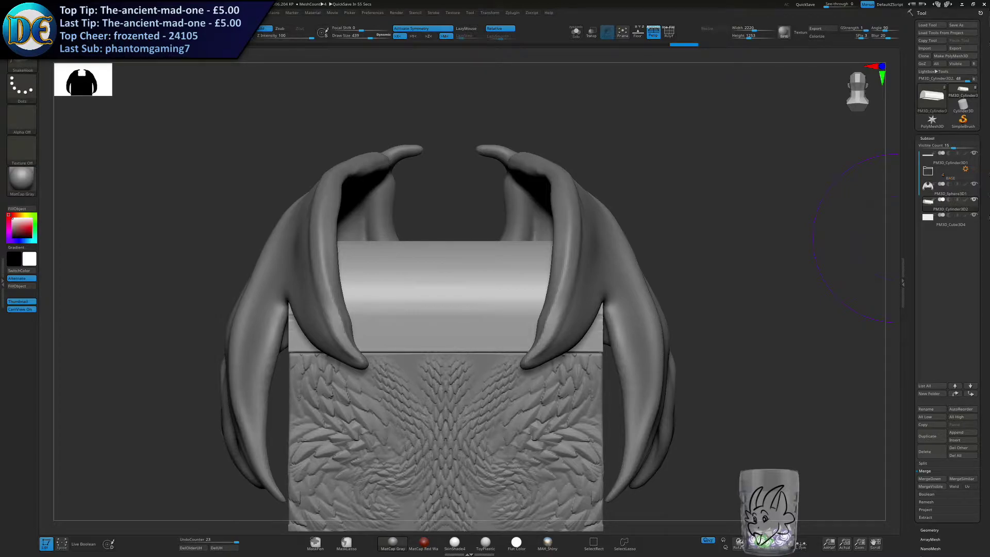
Switch to Chrome, shrink the image0.jpg window and place it aside with the toothed chest sketch enlarged in view.
key("alt+Tab")
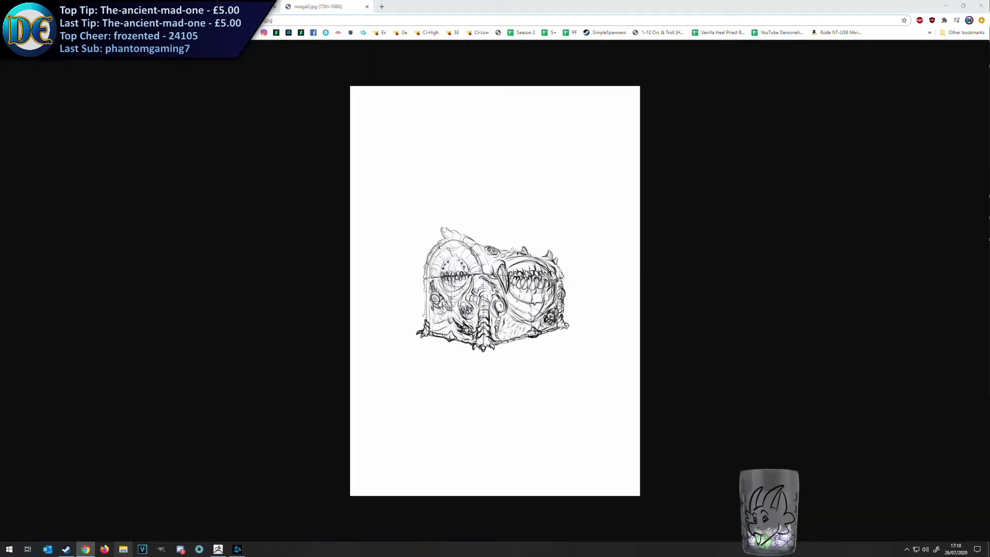
left_click_drag(320, 3, 439, 22)
left_click_drag(716, 118, 364, 92)
left_click_drag(289, 25, 207, 52)
left_click(223, 243)
left_click_drag(256, 339, 223, 339)
Shrink the image1.jpg and image2.jpg reference windows and place them on opposite sides of the screen.
mouse_move(376, 4)
left_mouse_down()
mouse_move(393, 132)
mouse_move(427, 9)
mouse_move(425, 30)
left_mouse_up()
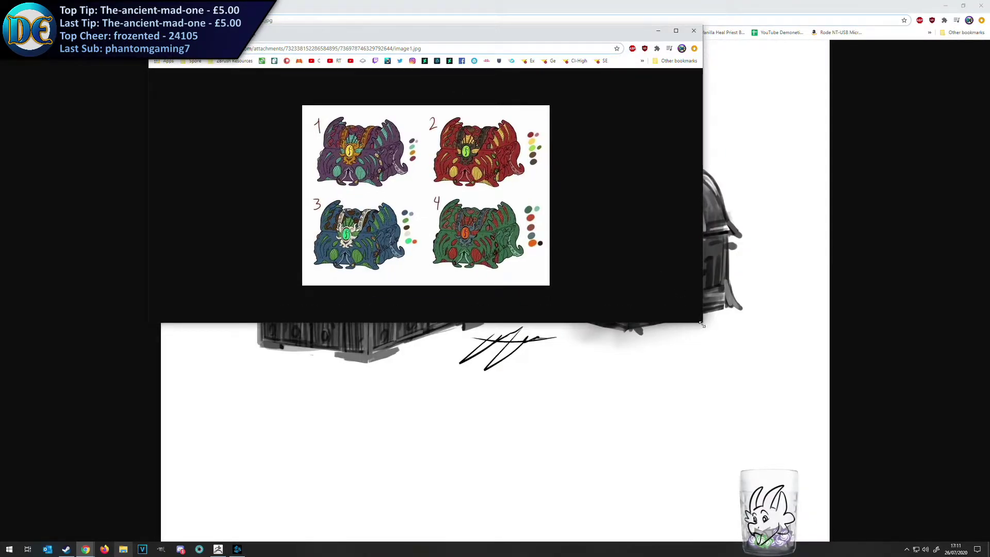
left_click_drag(702, 322, 425, 271)
left_click_drag(309, 29, 197, 194)
left_click_drag(340, 4, 517, 31)
left_click_drag(789, 317, 564, 292)
left_click_drag(432, 26, 836, 24)
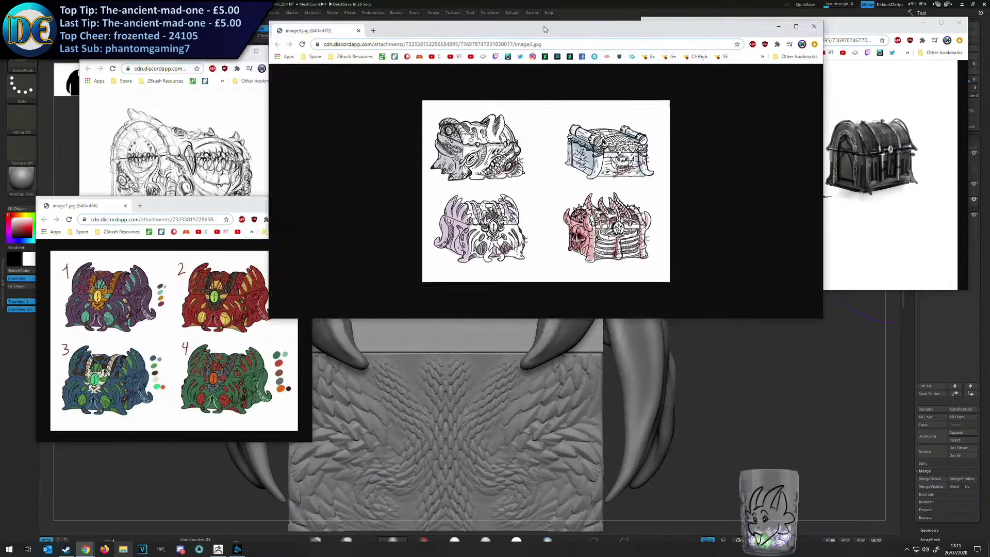
Place the image3.jpg window below image2.jpg, minimize ZBrush to clear the desktop and narrow the image3.jpg window.
left_click_drag(544, 28, 722, 260)
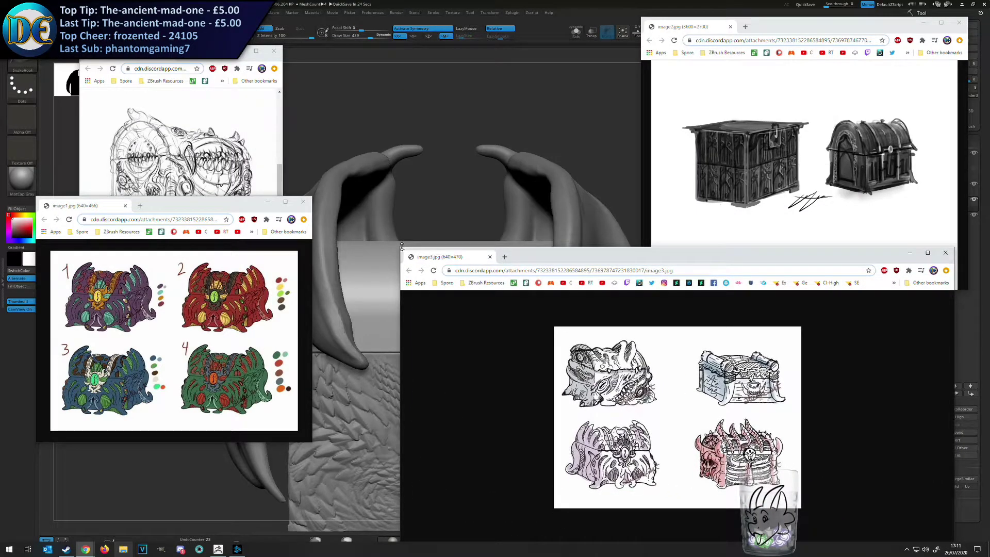
left_click(424, 244)
key("ctrl+z")
left_click(962, 4)
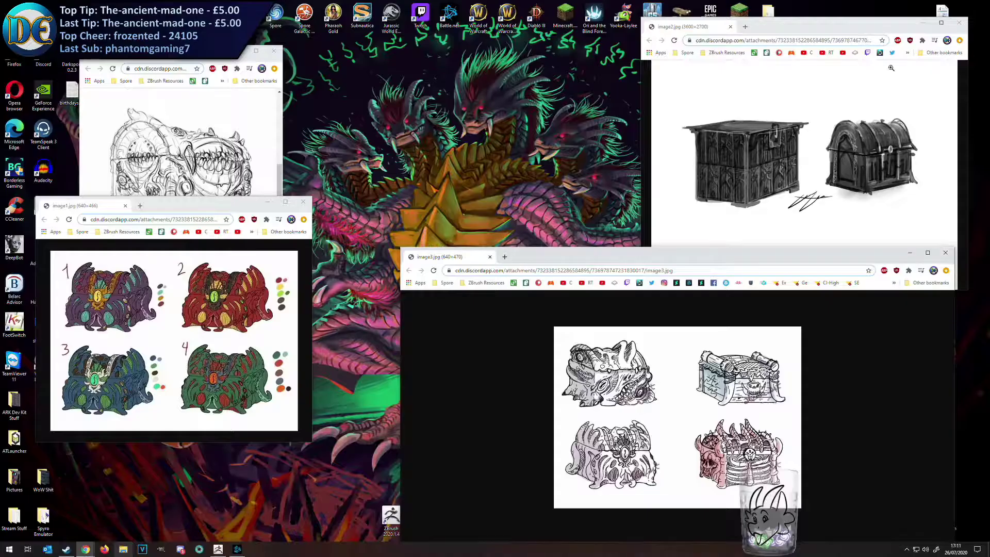
left_click_drag(401, 248, 608, 285)
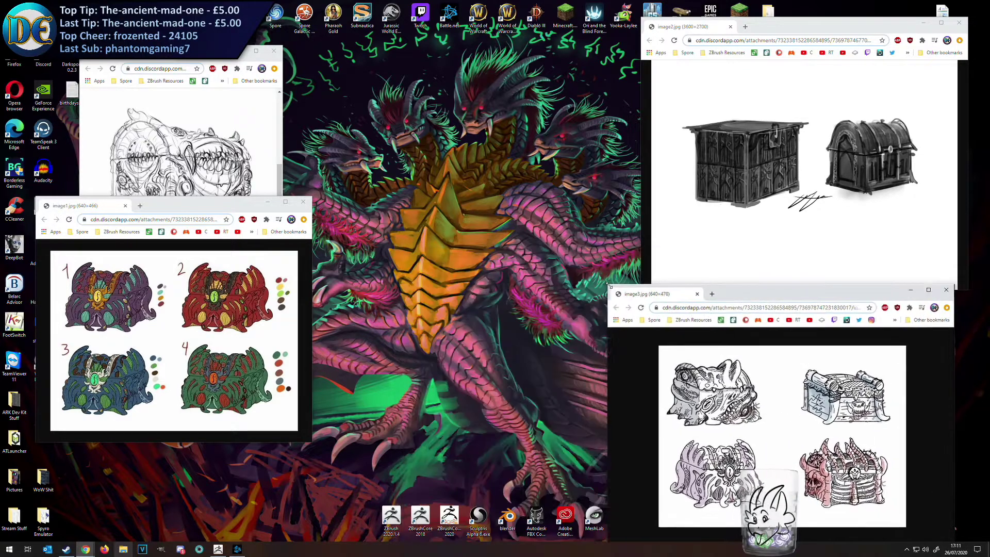
Gather the four reference image windows close together in the middle of the desktop for side-by-side comparison.
left_click_drag(721, 301, 675, 279)
left_click_drag(215, 208, 438, 303)
left_click_drag(194, 51, 391, 44)
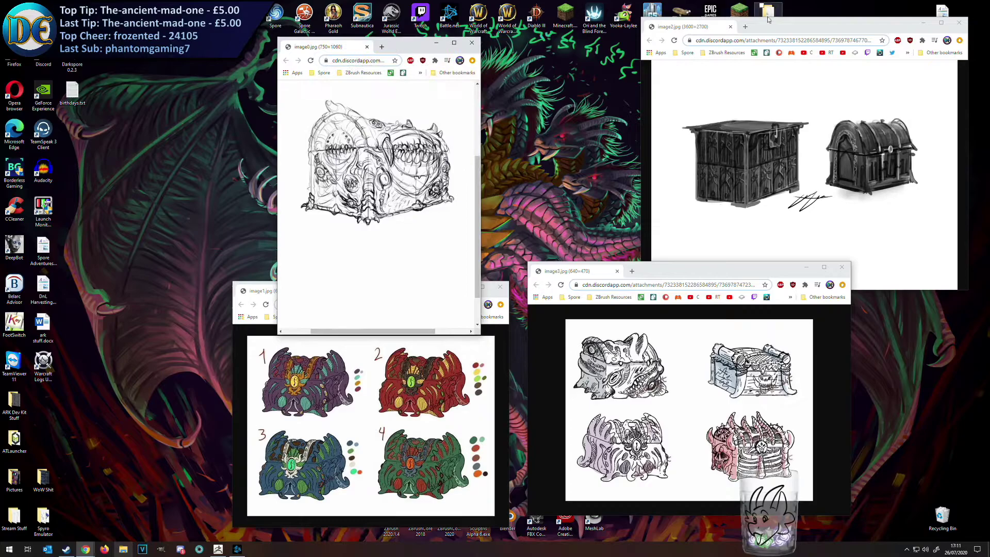
left_click_drag(764, 20, 596, 12)
left_click(484, 310)
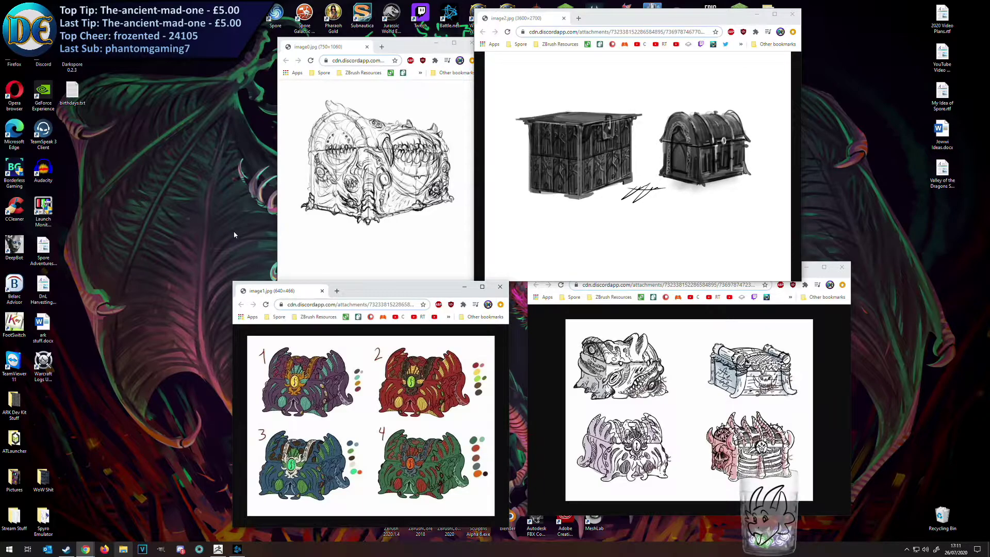
mouse_move(626, 364)
left_mouse_down()
mouse_move(661, 385)
mouse_move(617, 371)
left_mouse_up()
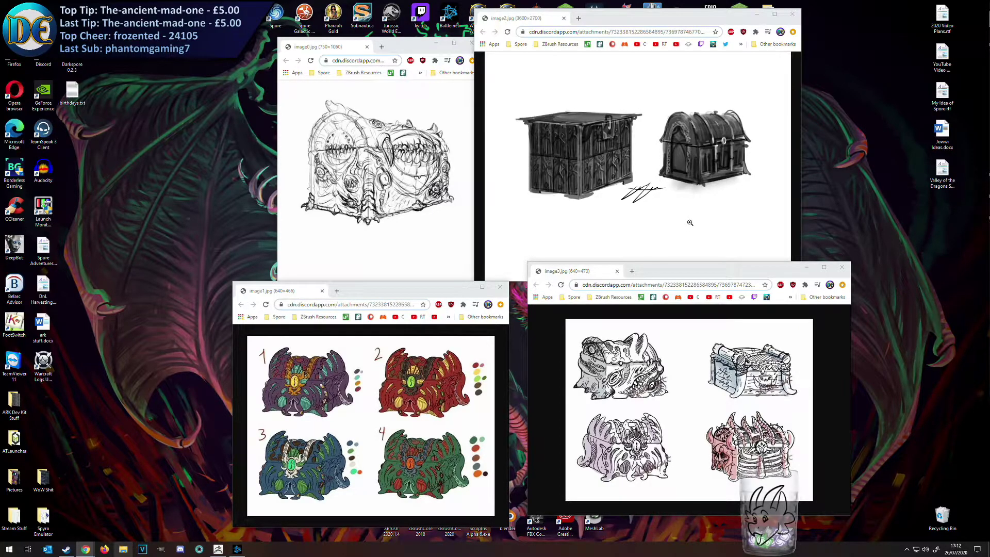
Spread the four reference windows toward the desktop's outer edges and go back to image3.jpg in the chest design window.
left_click_drag(375, 42, 199, 22)
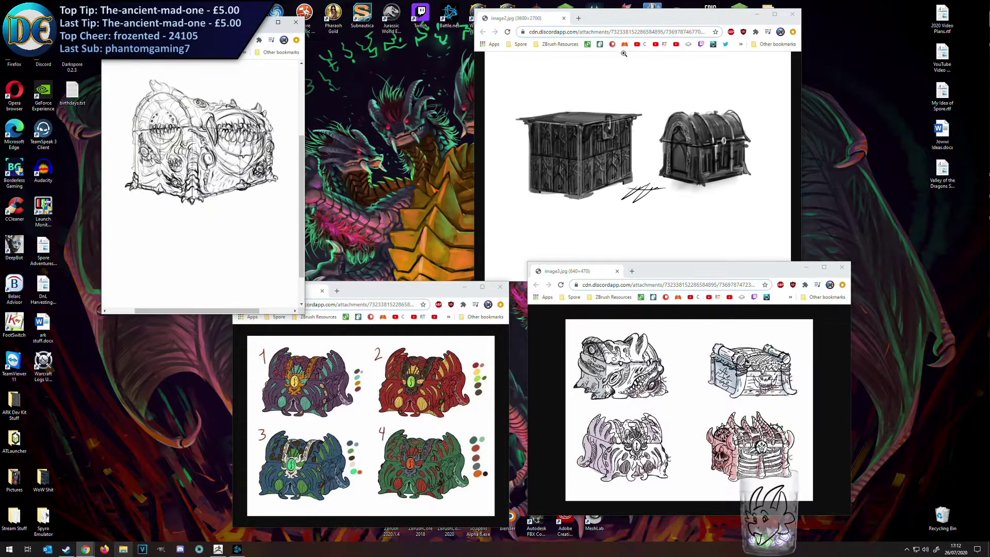
left_click_drag(645, 15, 799, 22)
left_click_drag(713, 276, 811, 305)
left_click_drag(410, 290, 296, 283)
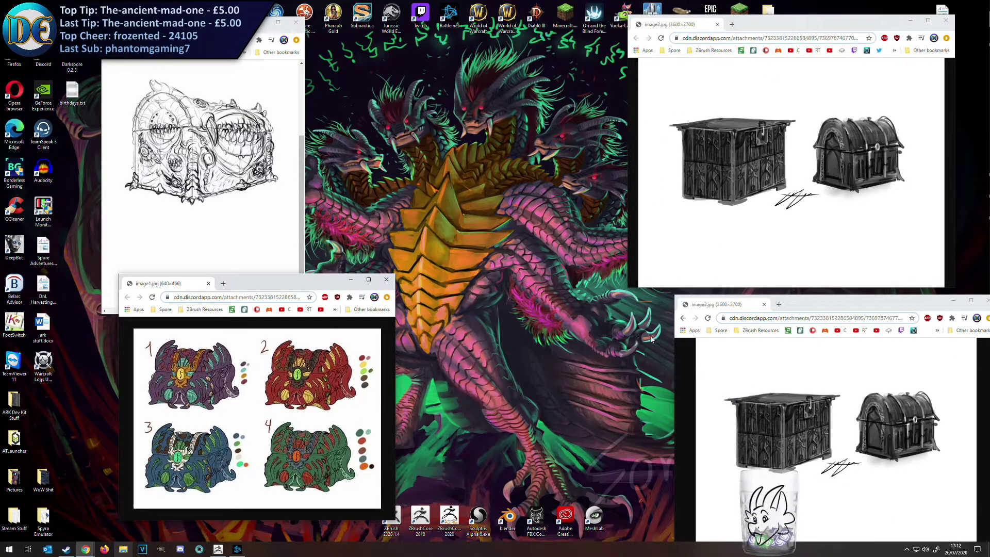
left_click(682, 318)
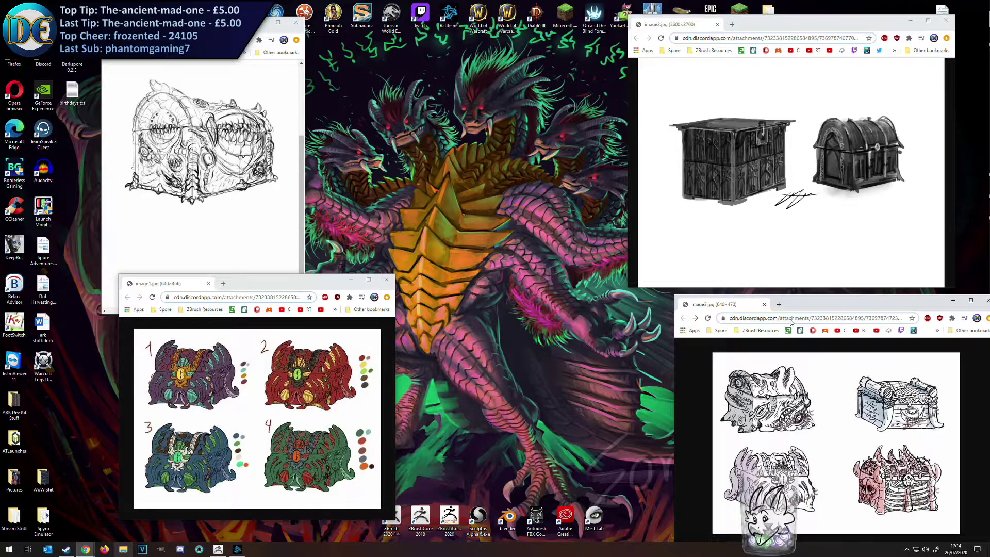
Close the four chest reference image windows and switch back to ZBrush.
left_click(296, 22)
left_click(386, 281)
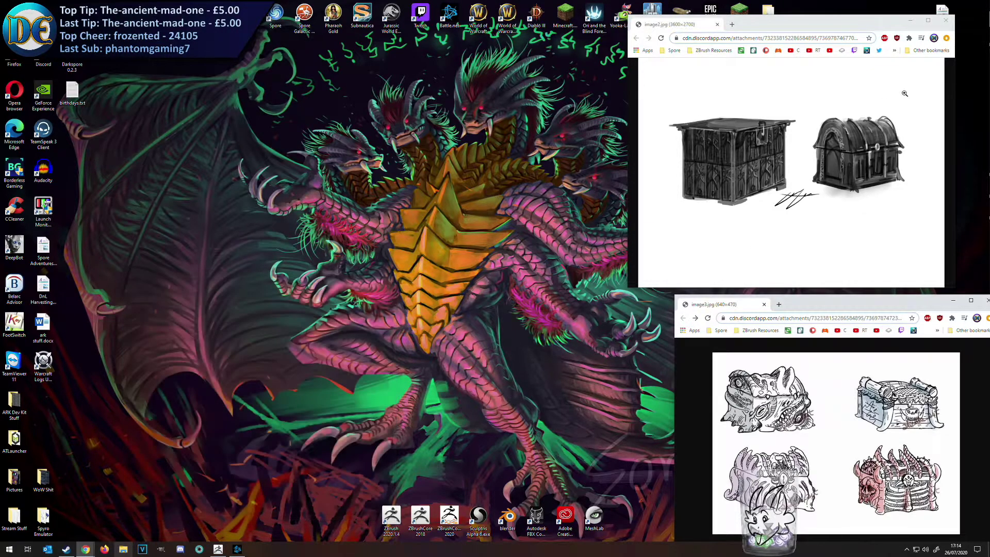
left_click(946, 20)
left_click(987, 300)
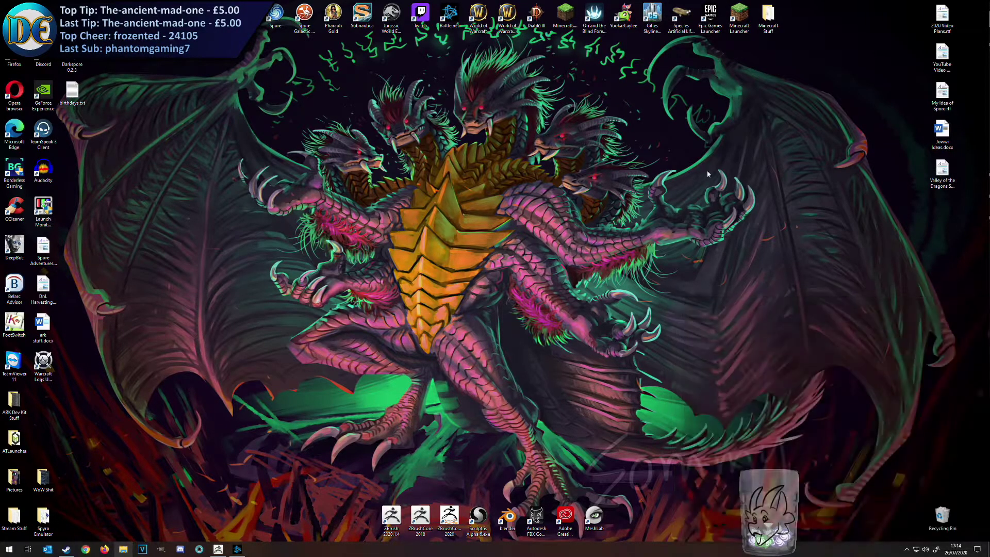
left_click(218, 549)
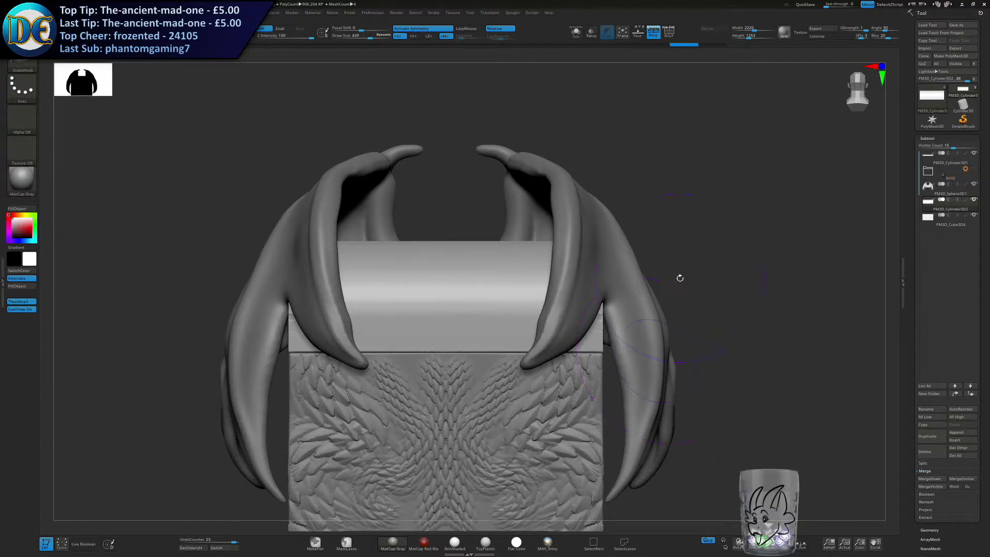
Select the chest's base box and undo the scale texture sculpted on it.
key("s")
left_click_drag(696, 274, 686, 275)
left_click_drag(686, 310, 741, 178, "alt")
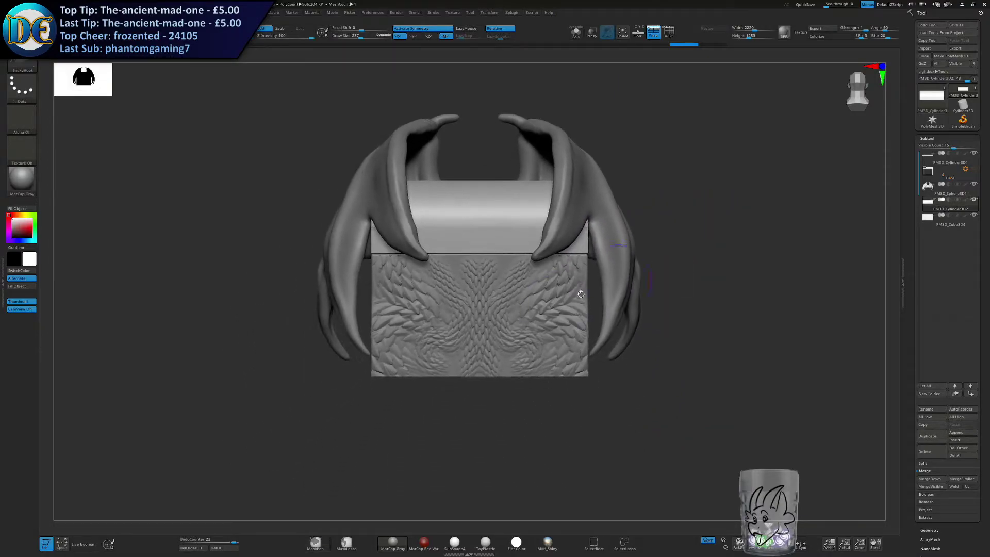
left_click(530, 319, "alt")
key("ctrl+z")
key("ctrl+z")
key("ctrl+z")
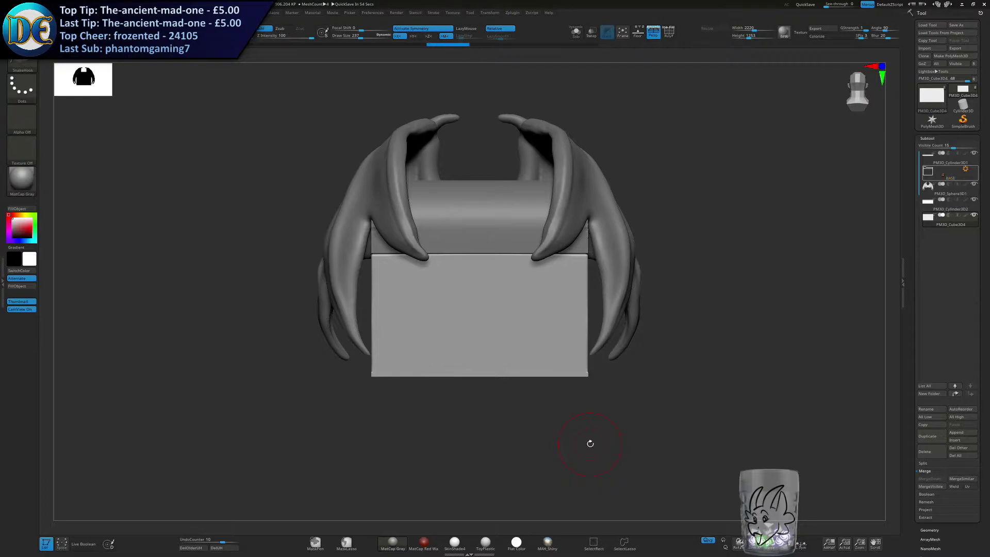
Append a Cone3D as a new subtool to the chest and make it active for transforming.
left_click_drag(655, 282, 616, 347, "alt")
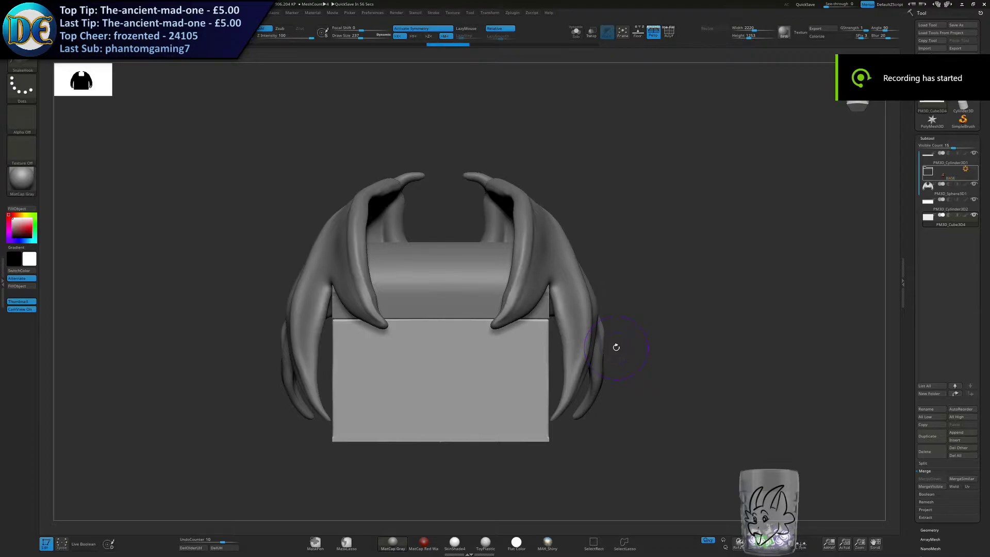
mouse_move(356, 319)
right_mouse_down("alt")
mouse_move(467, 289)
mouse_move(475, 344)
right_mouse_up("alt")
key("[")
right_click_drag(475, 344, 469, 283, "alt")
key("[")
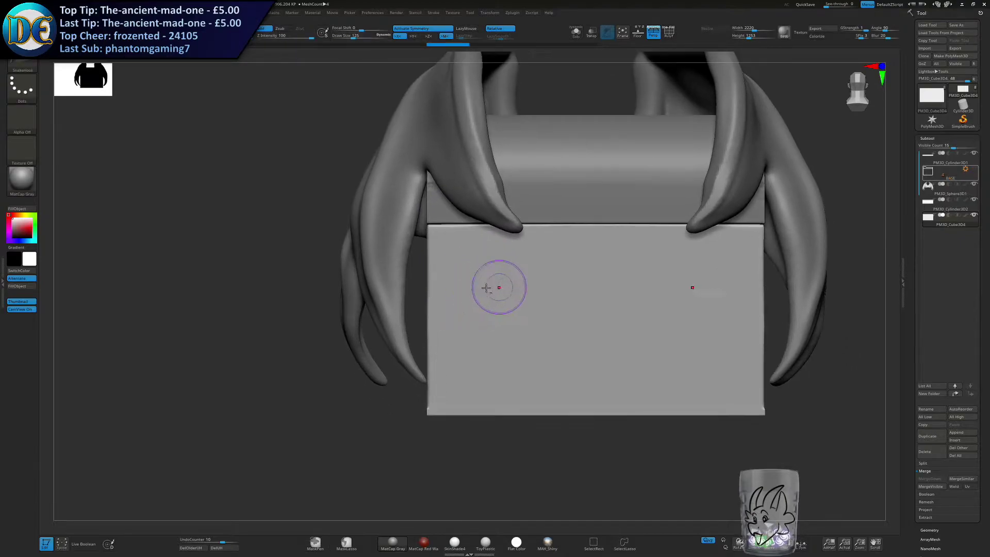
right_click_drag(530, 286, 464, 348, "alt")
left_click(956, 433)
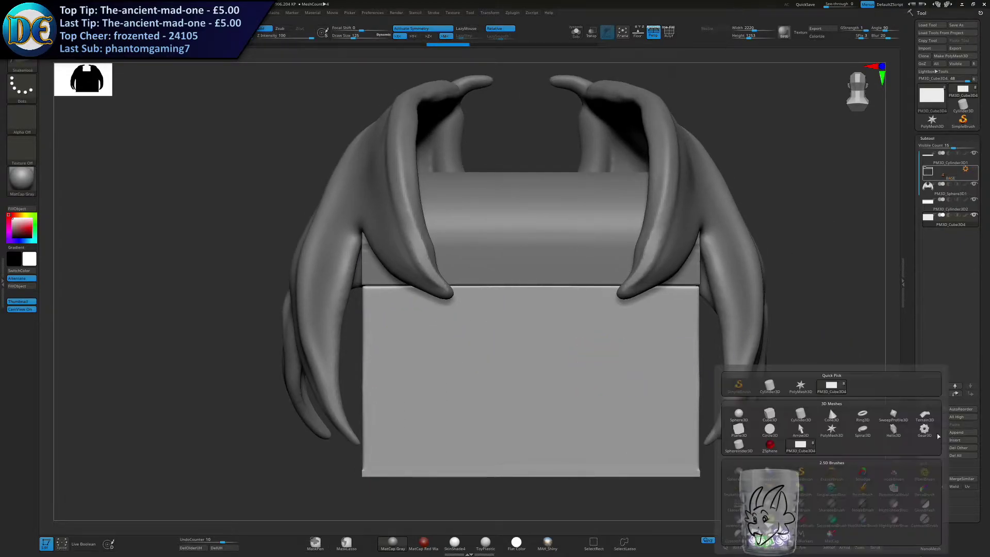
left_click(831, 416)
key("w")
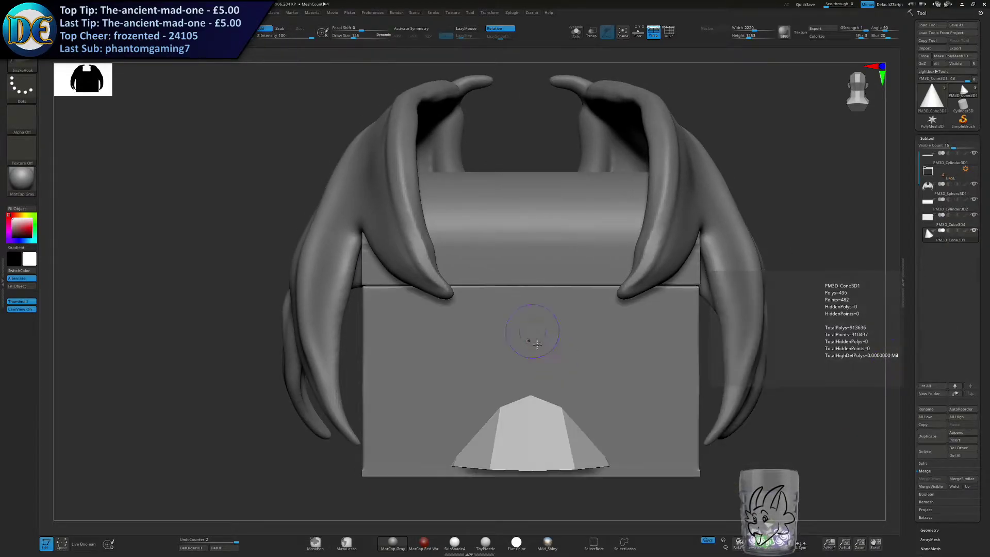
Move the cone in front of the chest base and activate symmetry.
right_click_drag(544, 384, 548, 330, "ctrl")
right_click_drag(548, 330, 504, 379)
left_click_drag(490, 353, 658, 353)
right_click_drag(704, 371, 527, 318, "alt")
left_click(412, 29)
mouse_move(492, 216)
right_mouse_down("shift")
mouse_move(531, 256)
mouse_move(531, 297)
right_mouse_up("shift")
right_click_drag(531, 296, 529, 209, "alt")
key("q")
key("w")
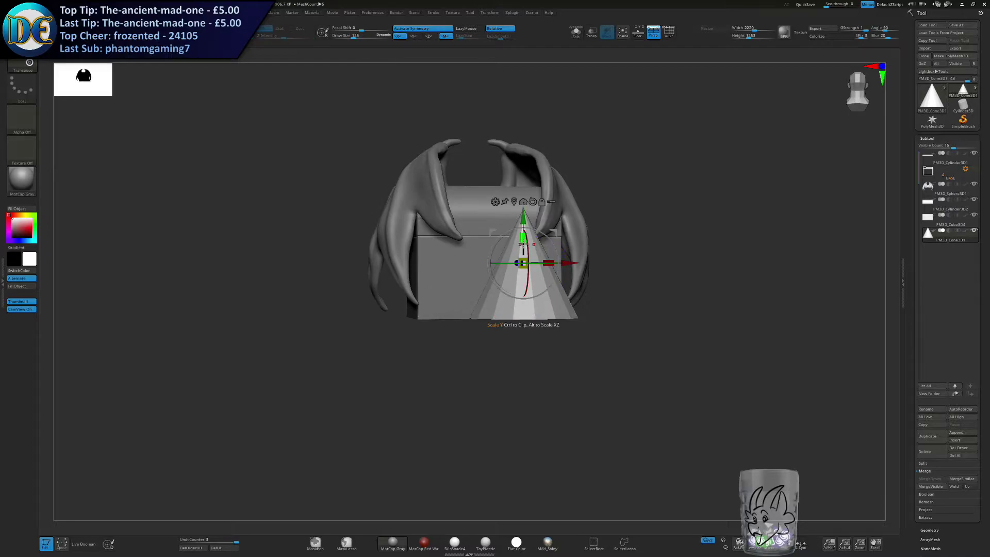
Stretch the cone vertically and narrow it into a tall, slim spike.
left_click_drag(523, 238, 522, 214)
left_click_drag(523, 263, 521, 288)
left_click_drag(523, 216, 523, 256)
right_click_drag(527, 235, 555, 236, "ctrl")
Choose the Move brush with a larger draw size and scale the spike down in front of the chest base.
key("q")
key("space")
left_click(537, 265)
key("s")
left_click_drag(594, 244, 613, 245)
key("space")
left_click(584, 279)
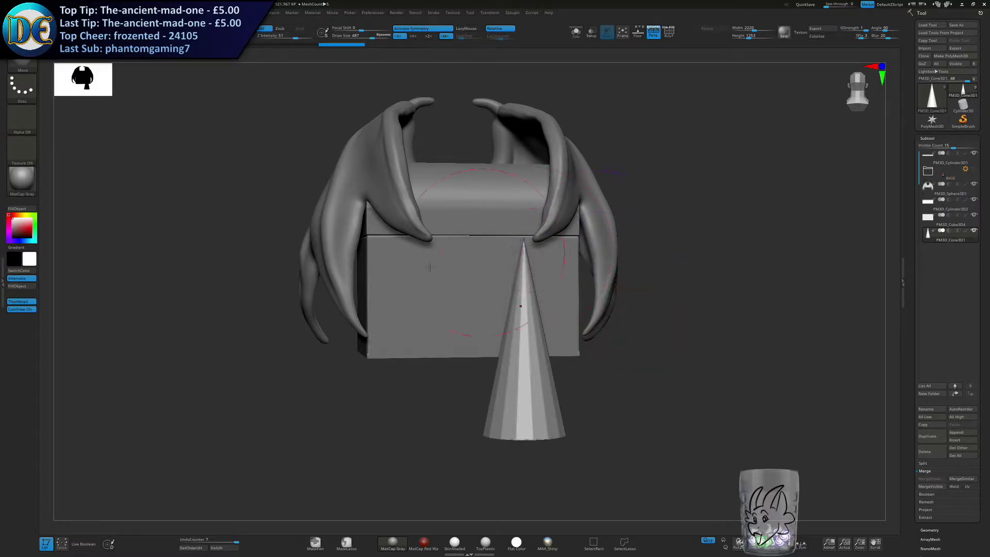
right_click_drag(468, 255, 448, 258, "shift")
key("w")
left_click_drag(519, 336, 513, 322)
Inflate the spike's tip with the Inflat brush, undoing the first stroke and repeating it.
key("q")
key("space")
left_click(518, 371)
key("s")
left_click_drag(583, 277, 573, 280)
right_click_drag(557, 281, 539, 299, "ctrl")
left_click(520, 291)
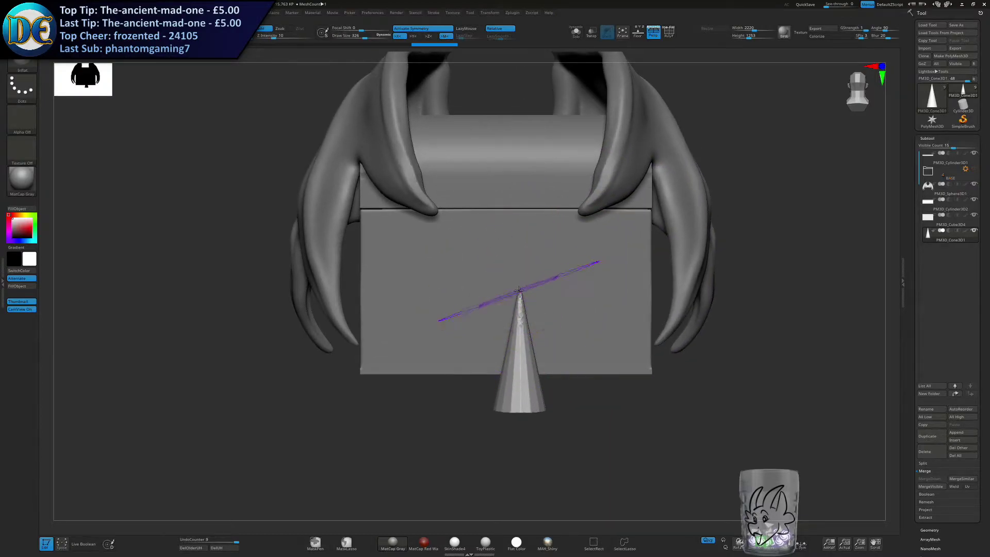
key("ctrl+z")
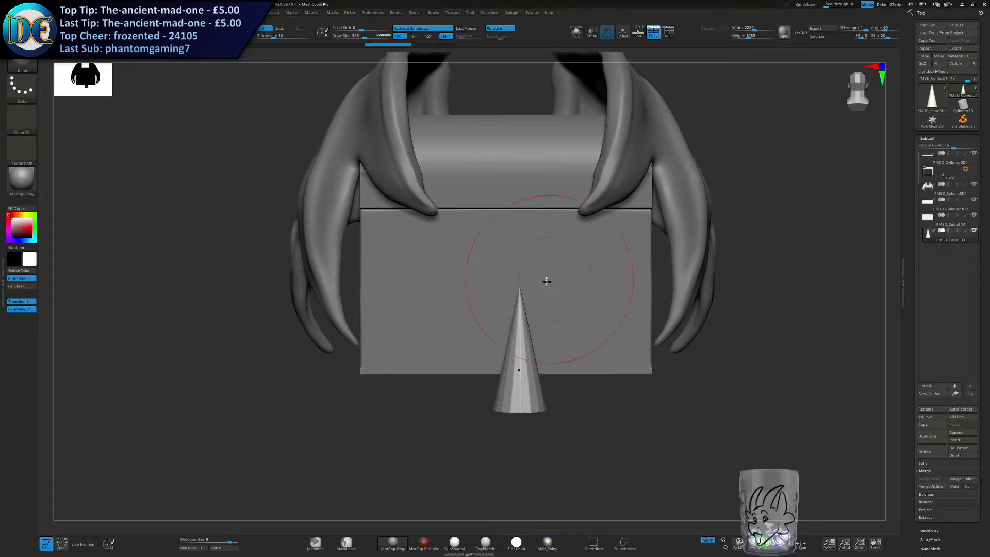
left_click(519, 294)
Remesh the spike into a smooth, rounded cone and thicken its tip.
left_click_drag(431, 448, 475, 458, "ctrl")
left_click_drag(535, 339, 519, 402, "shift")
right_click_drag(520, 379, 519, 296, "ctrl")
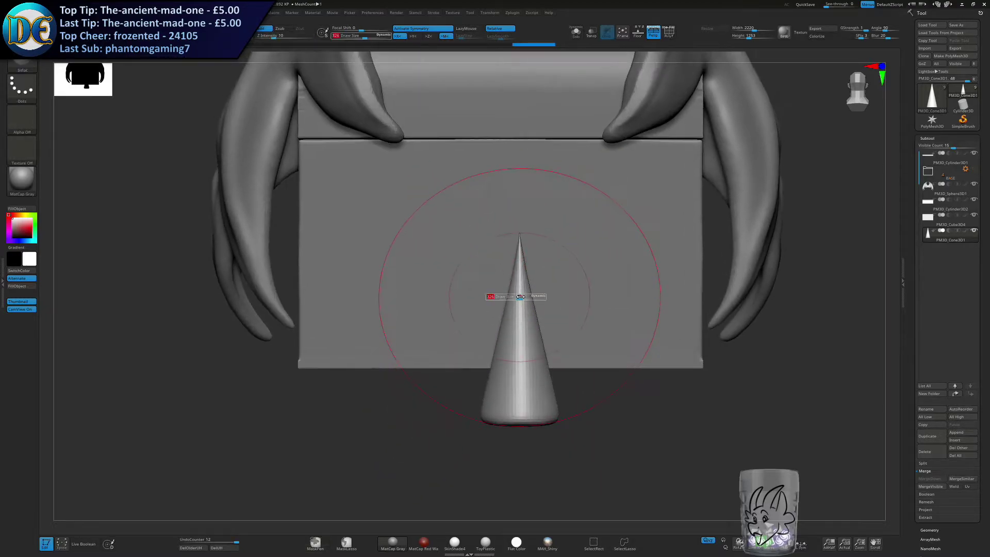
left_click_drag(519, 268, 520, 248)
left_click_drag(426, 407, 460, 428, "ctrl")
Bend the cone into a curved horn with the Move brush, working from its side.
key("1")
left_click(486, 401)
key("s")
mouse_move(528, 330)
left_mouse_down()
mouse_move(536, 332)
mouse_move(478, 337)
left_mouse_up()
key("ctrl+z")
mouse_move(586, 316)
right_mouse_down()
mouse_move(485, 303)
mouse_move(467, 276)
right_mouse_up()
mouse_move(511, 264)
left_mouse_down()
mouse_move(591, 255)
mouse_move(582, 256)
left_mouse_up()
key("s")
right_click_drag(564, 237, 565, 294, "alt")
left_click_drag(547, 259, 554, 255)
left_click_drag(545, 261, 550, 258)
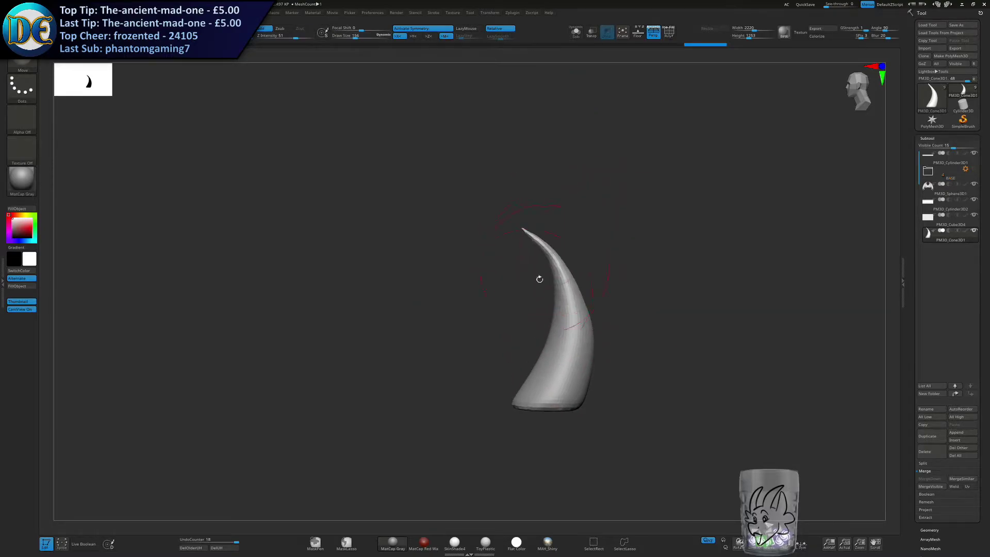
Enlarge the Move brush and pull the horn's base downward to lengthen it.
key("s")
mouse_move(532, 380)
left_mouse_down()
mouse_move(547, 379)
mouse_move(550, 400)
left_mouse_up()
left_click_drag(559, 333, 559, 329)
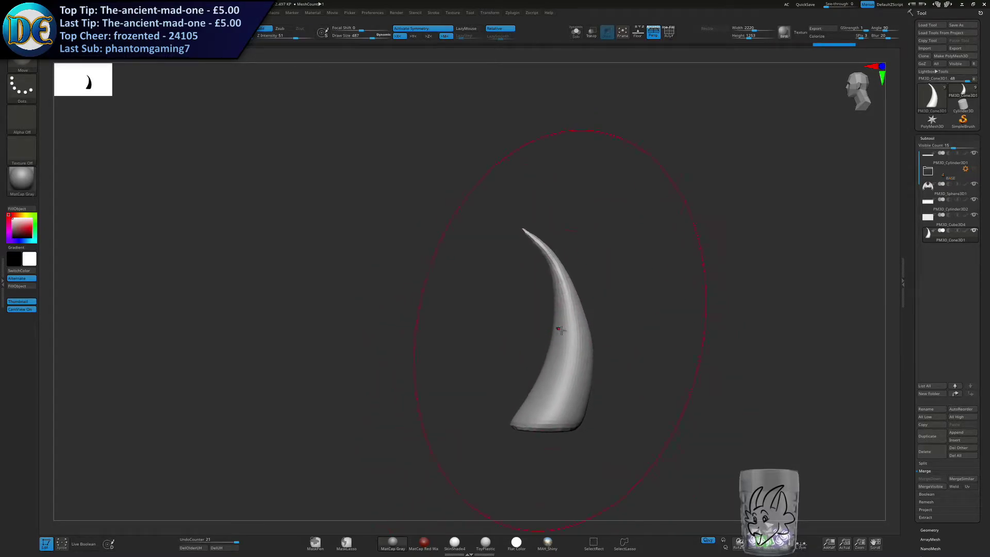
Swell the horn's pointed tip into a blunt, rounded end with the Inflat brush and remesh the horn.
key("b")
left_click(548, 400)
left_click_drag(546, 259, 544, 258)
key("s")
left_click_drag(488, 325, 475, 326)
key("alt+shift+s")
right_click_drag(473, 345, 450, 371)
mouse_move(561, 326)
right_mouse_down("shift")
mouse_move(573, 355)
mouse_move(497, 279)
right_mouse_up("shift")
key("s")
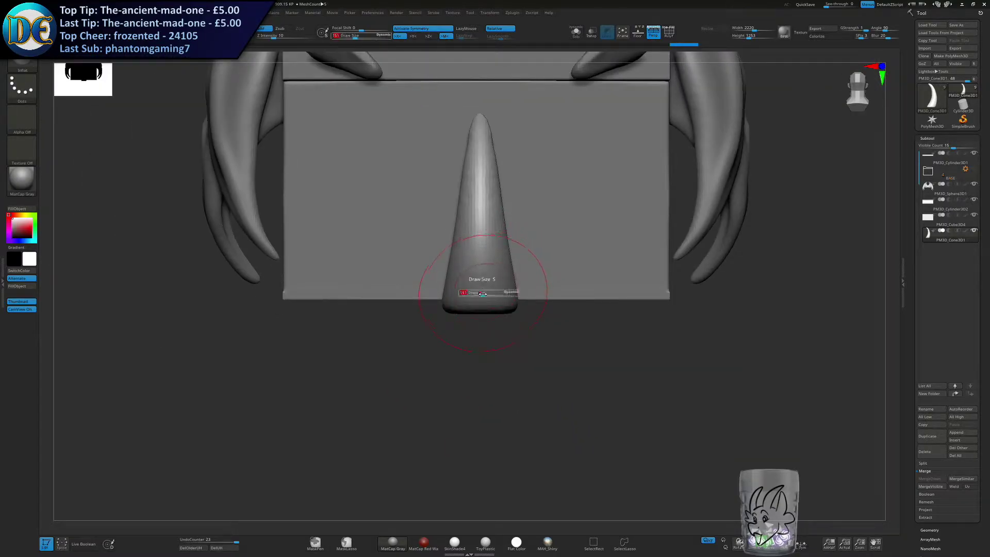
Reshape the horn's base with the Move brush so it tapers into a narrower, angled root.
key("b")
left_click(512, 258)
right_click_drag(574, 238, 532, 222)
left_click_drag(486, 287, 494, 297)
mouse_move(501, 292)
right_mouse_down()
mouse_move(482, 287)
mouse_move(479, 260)
right_mouse_up()
key("s")
left_click(477, 296)
mouse_move(475, 323)
left_mouse_down()
mouse_move(484, 339)
mouse_move(465, 333)
left_mouse_up()
left_click_drag(458, 320, 477, 330)
left_click_drag(485, 327, 496, 329)
left_click_drag(493, 335, 499, 343)
right_click_drag(480, 384, 466, 364, "ctrl")
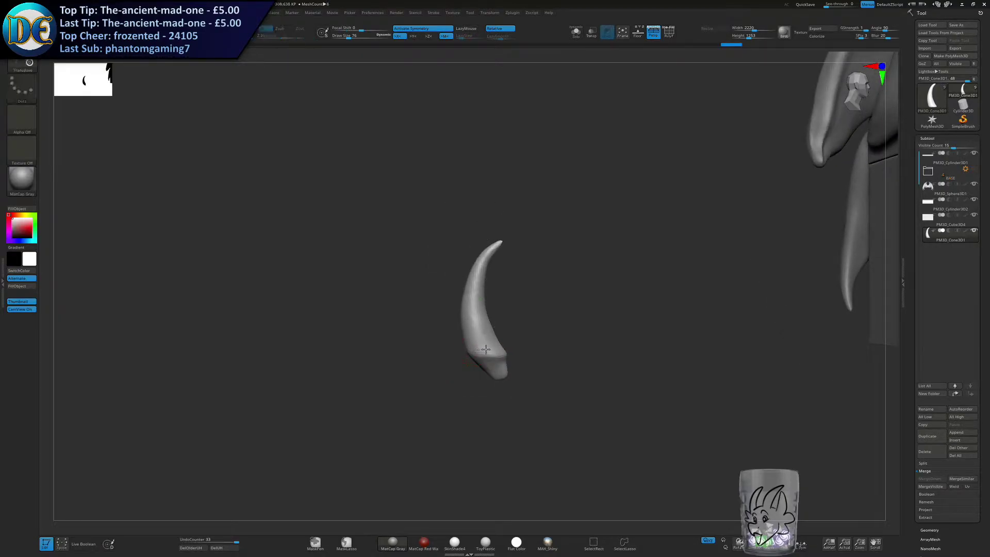
Try to inflate the horn's lower part with the Inflat brush.
key("space")
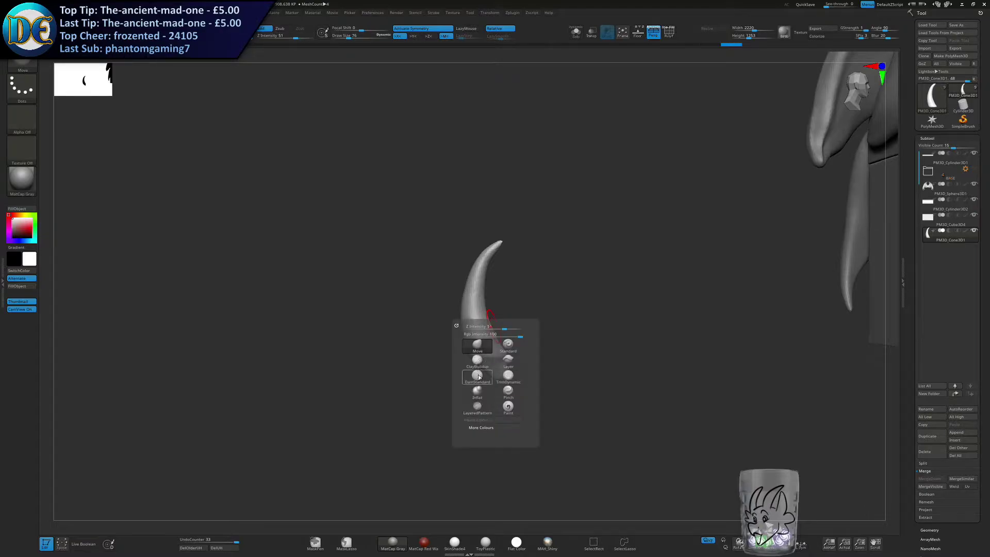
left_click(478, 392)
key("s")
left_click_drag(510, 292, 519, 291)
left_click_drag(486, 334, 481, 299)
key("ctrl+z")
key("ctrl+z")
left_click_drag(478, 282, 491, 349)
key("ctrl+z")
right_click(490, 352)
key("s")
left_click(478, 328)
Deactivate symmetry, then scale the horn and move it toward the chest base's lower front corner.
key("w")
left_click(403, 30)
left_click_drag(559, 299, 525, 299, "alt")
left_click_drag(482, 253, 482, 291, "alt")
right_click_drag(483, 290, 586, 283)
right_click_drag(585, 283, 660, 267, "alt")
left_click_drag(639, 356, 493, 357)
right_click_drag(520, 276, 521, 320, "ctrl")
left_click_drag(484, 425, 497, 456)
right_click_drag(551, 443, 526, 314, "alt")
right_click_drag(526, 314, 673, 365)
right_click_drag(673, 365, 733, 294, "ctrl")
Rotate and shift the horn so it hooks around the base's lower front corner like a claw.
left_click_drag(733, 286, 327, 291)
left_click_drag(323, 335, 309, 345)
right_click_drag(321, 325, 245, 356, "ctrl")
left_click_drag(277, 333, 259, 353)
right_click_drag(326, 272, 468, 214, "alt")
left_click_drag(426, 294, 434, 301)
left_click_drag(448, 239, 390, 246)
right_click_drag(401, 246, 706, 271)
left_click_drag(495, 287, 427, 286)
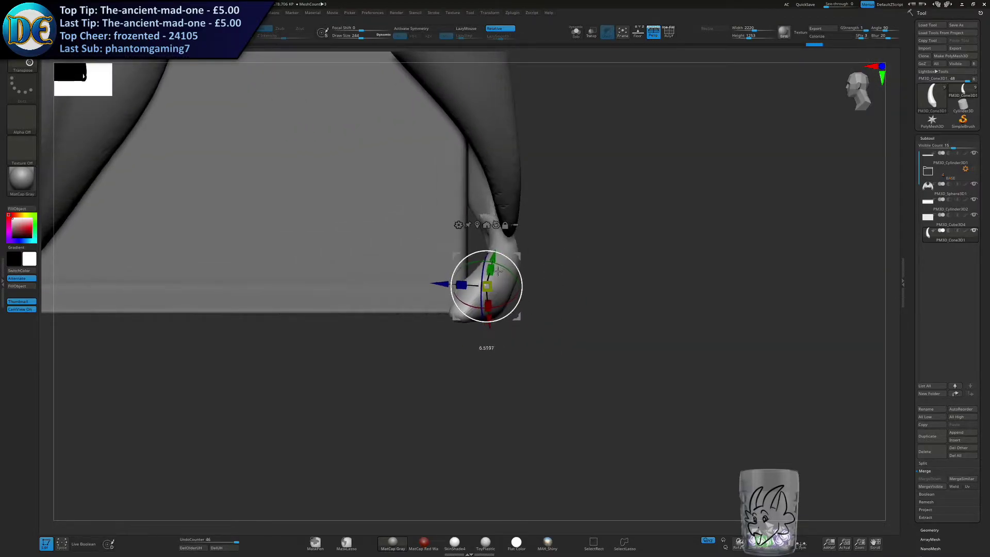
left_click_drag(504, 266, 490, 312)
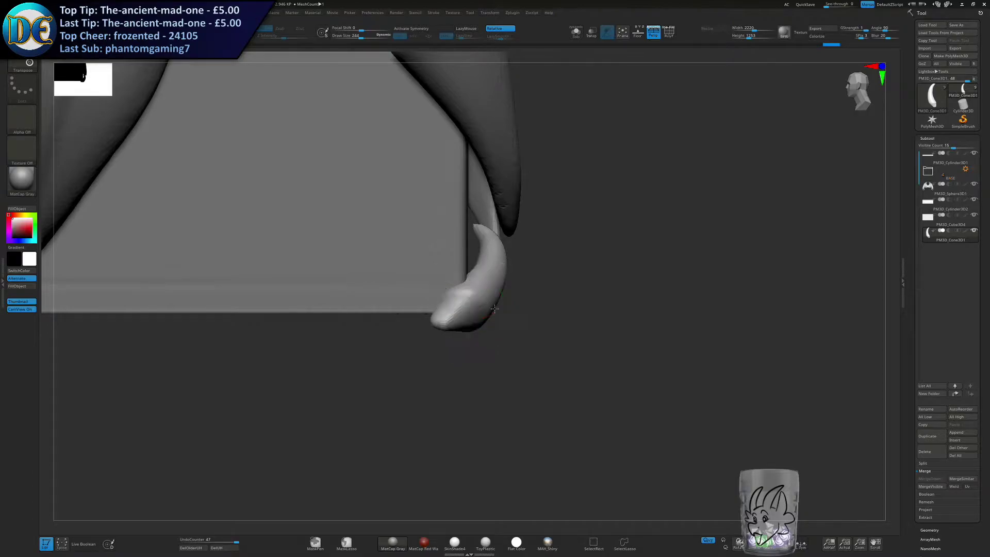
right_click_drag(502, 308, 462, 305)
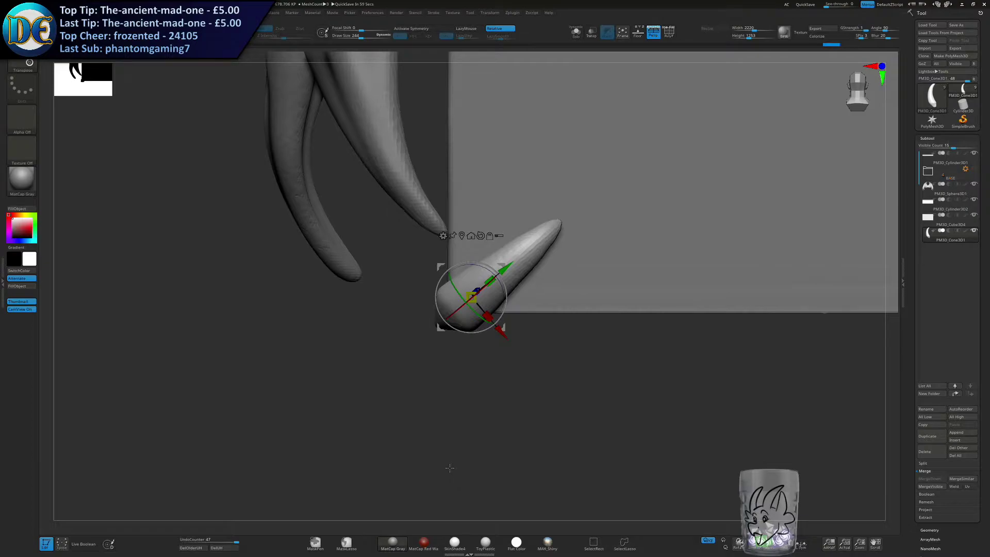
Adjust the claw's rotation at the base corner so it lies against the chest.
right_click_drag(521, 340, 478, 285)
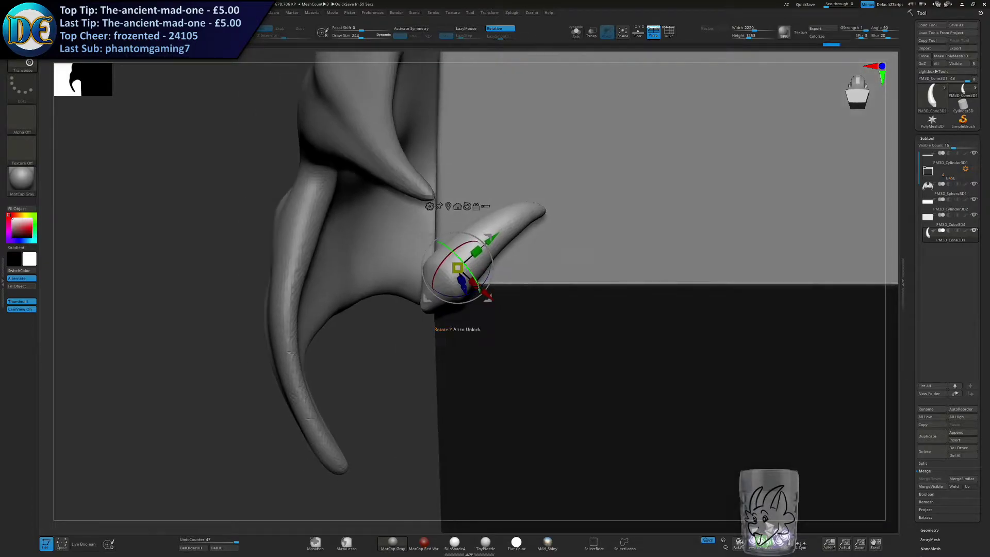
right_click_drag(497, 342, 521, 430)
left_click_drag(513, 302, 483, 267, "ctrl")
mouse_move(490, 266)
right_mouse_down()
mouse_move(559, 262)
mouse_move(475, 265)
right_mouse_up()
left_click_drag(475, 265, 472, 264)
Duplicate the claw, place the copy above the first at the corner and angle it more upright.
right_click_drag(477, 260, 548, 224)
right_click_drag(498, 278, 516, 295, "alt")
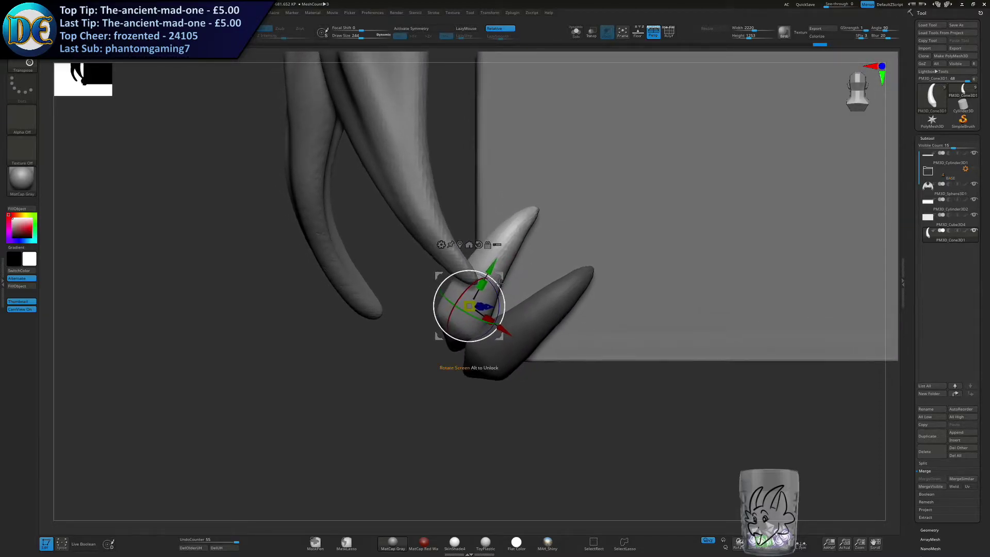
left_click_drag(470, 306, 466, 308)
left_click_drag(501, 275, 455, 296)
mouse_move(570, 287)
right_mouse_down()
mouse_move(516, 285)
mouse_move(566, 285)
right_mouse_up()
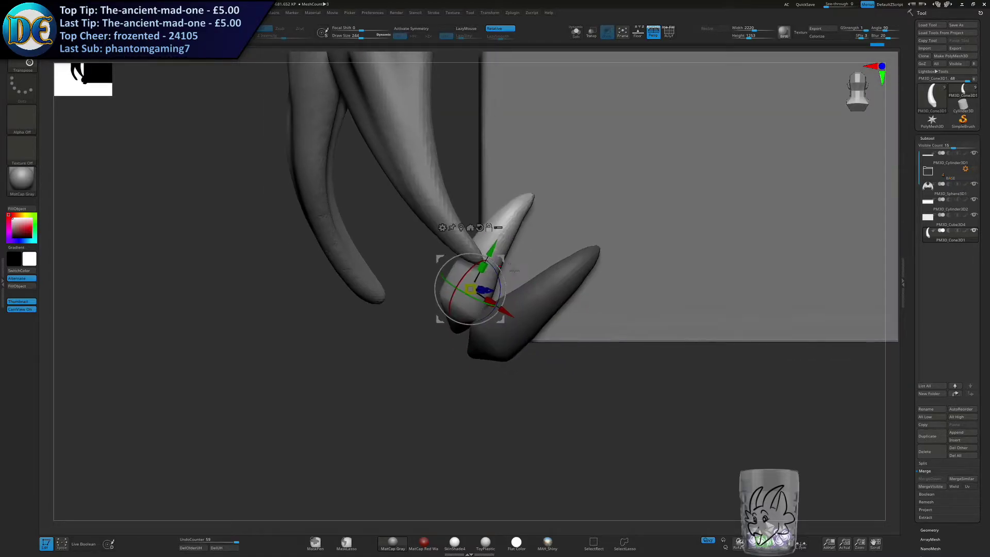
Duplicate a third claw and place it beneath the other two at the base corner.
left_click_drag(500, 260, 573, 342, "ctrl")
left_click_drag(588, 338, 560, 333)
right_click_drag(583, 343, 547, 343)
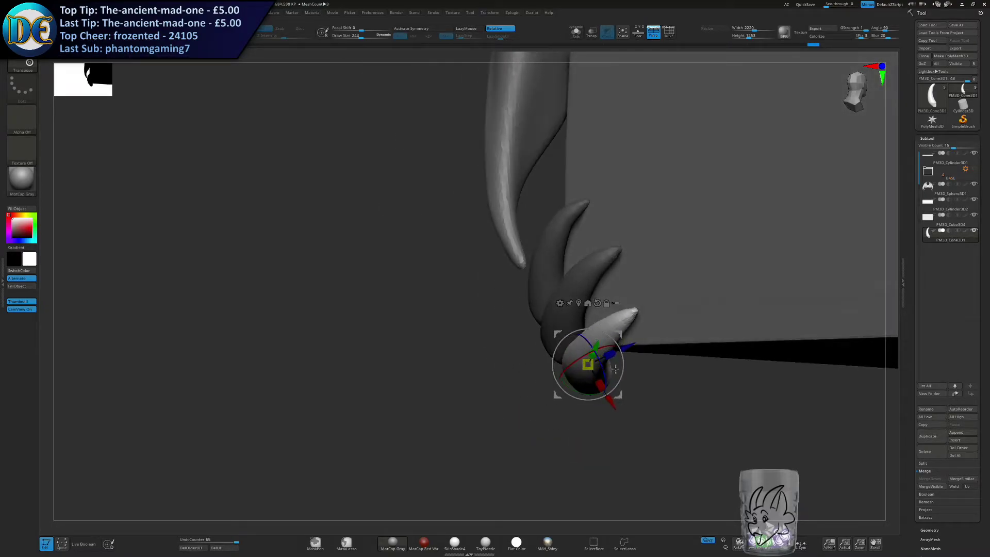
right_click_drag(651, 356, 611, 353)
left_click_drag(619, 335, 622, 338)
right_click_drag(630, 352, 608, 323)
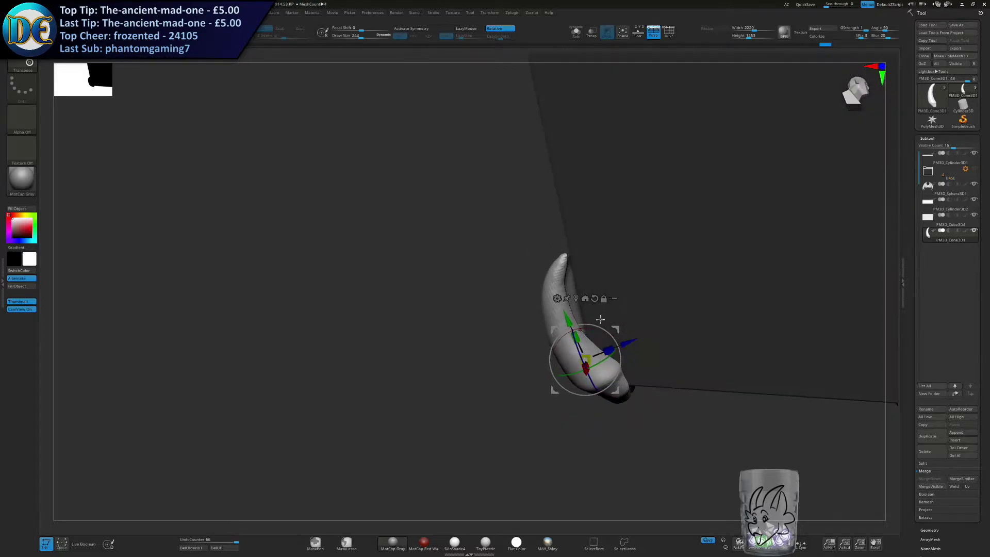
Rotate and position the third claw so it curves along the chest's bottom edge, fanned out from the others.
left_click_drag(562, 336, 566, 333)
right_click_drag(569, 331, 596, 330)
left_click_drag(595, 329, 593, 329)
left_click_drag(610, 368, 597, 349)
right_click_drag(603, 347, 562, 340)
right_click_drag(685, 311, 500, 400, "shift")
right_click_drag(500, 399, 499, 352, "ctrl")
mouse_move(542, 290)
right_mouse_down("alt")
mouse_move(630, 238)
mouse_move(610, 307)
right_mouse_up("alt")
Return to sculpting mode and clear the mask from the three claws.
key("q")
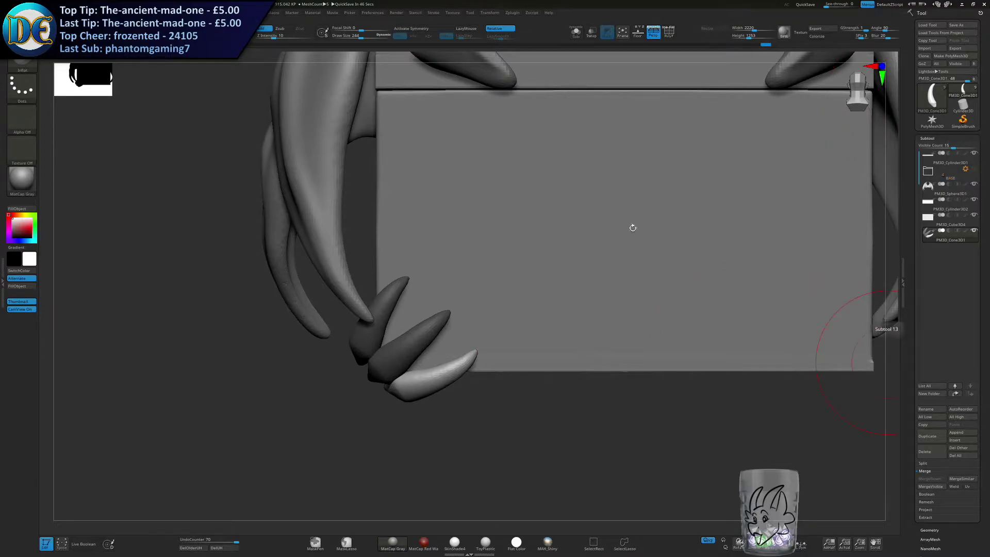
right_click_drag(460, 319, 438, 318, "alt")
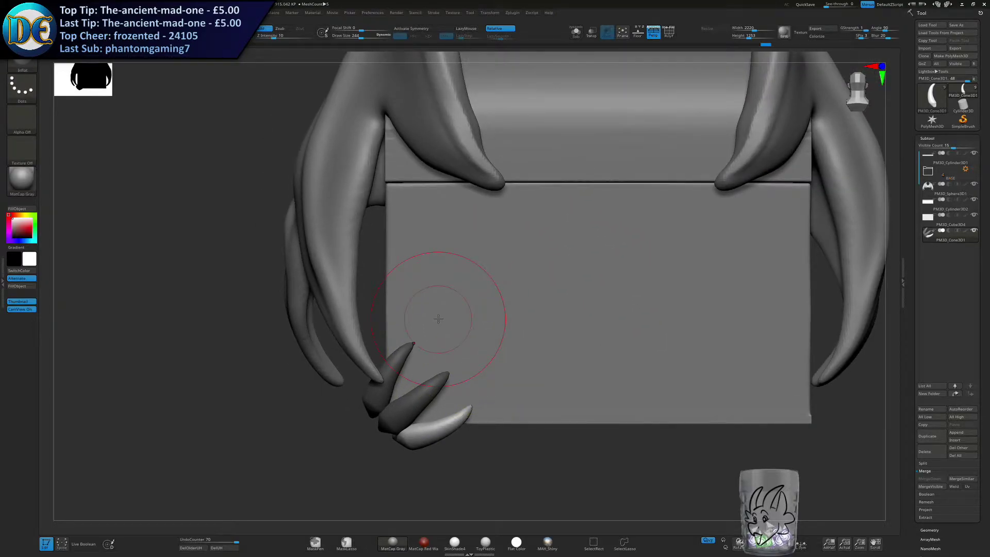
right_click_drag(558, 366, 557, 280, "alt")
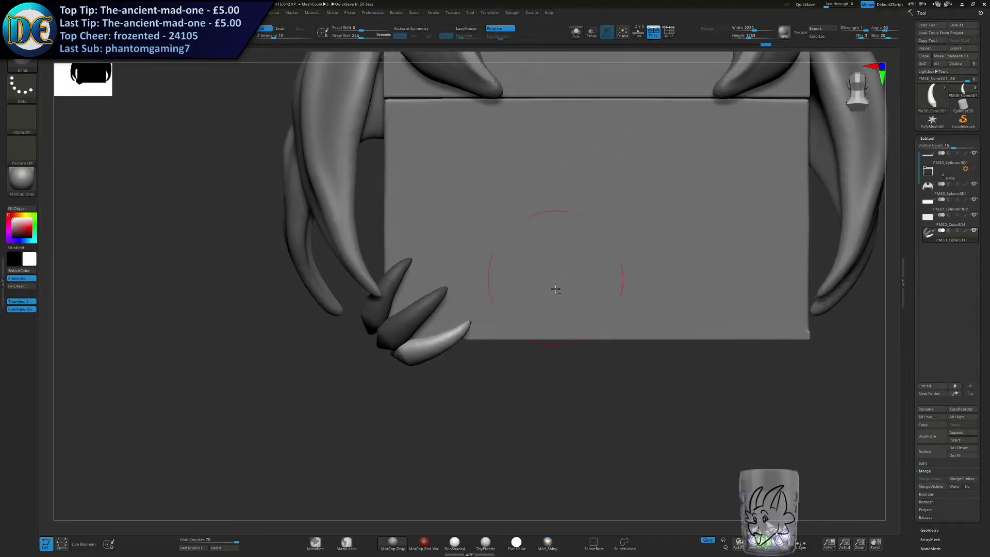
left_click_drag(449, 388, 492, 425, "ctrl")
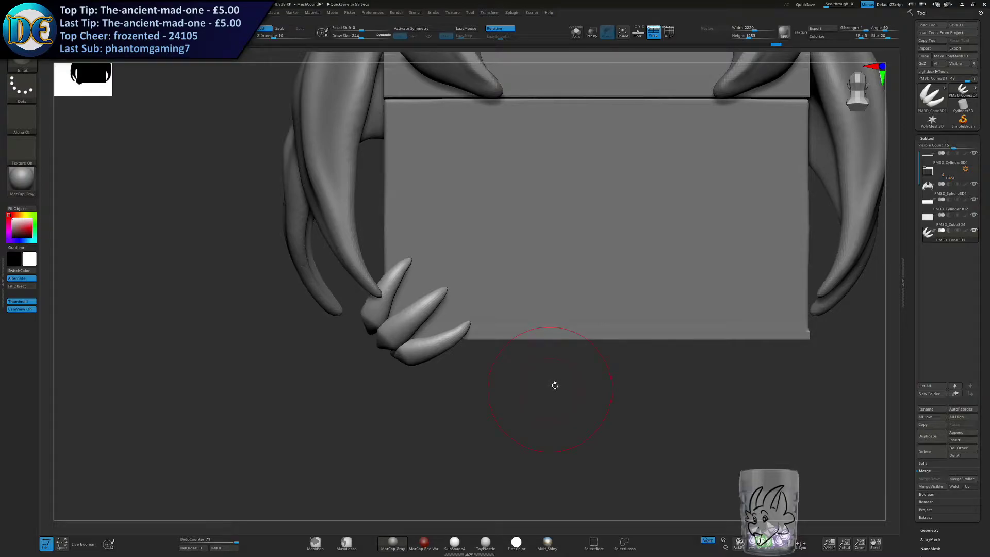
Refine the shapes of the three claws at the chest's lower corner with the Move brush, varying the brush size.
right_click_drag(412, 300, 419, 322, "ctrl")
key("s")
left_click_drag(421, 323, 424, 322)
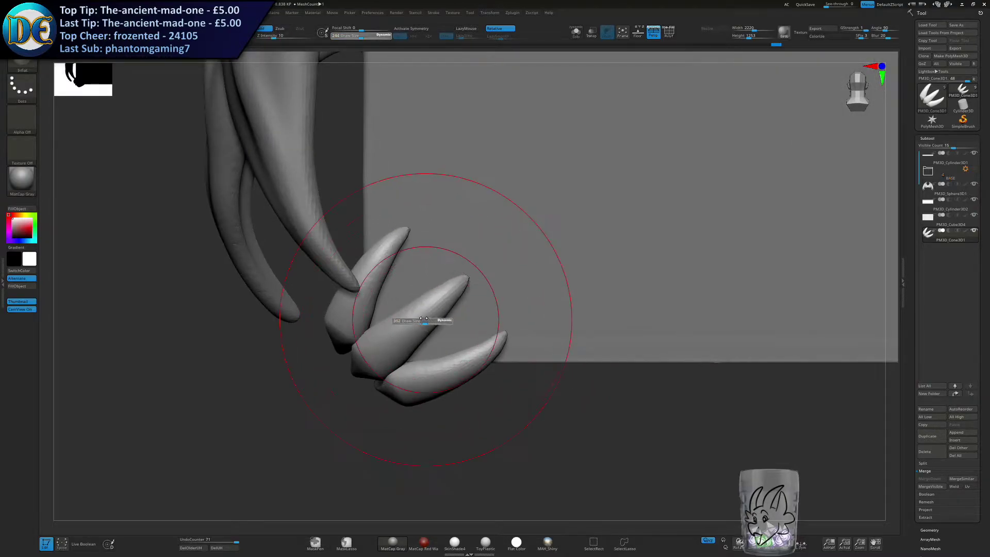
left_click_drag(387, 269, 382, 260)
key("b")
left_click(373, 292)
left_click_drag(400, 273, 394, 267)
key("s")
left_click(437, 298)
left_click_drag(449, 296, 457, 283)
mouse_move(460, 285)
right_mouse_down("ctrl")
mouse_move(474, 318)
mouse_move(515, 309)
mouse_move(560, 318)
mouse_move(488, 330)
right_mouse_up("ctrl")
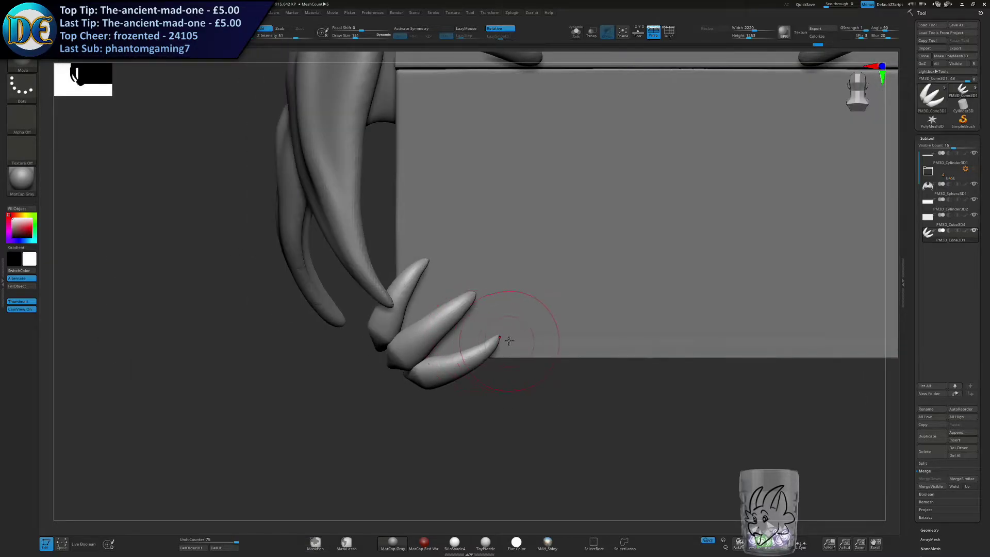
Adjust the three claws and reposition them as a group so they sit against the chest's lower front corner.
right_click_drag(515, 293, 464, 341, "alt")
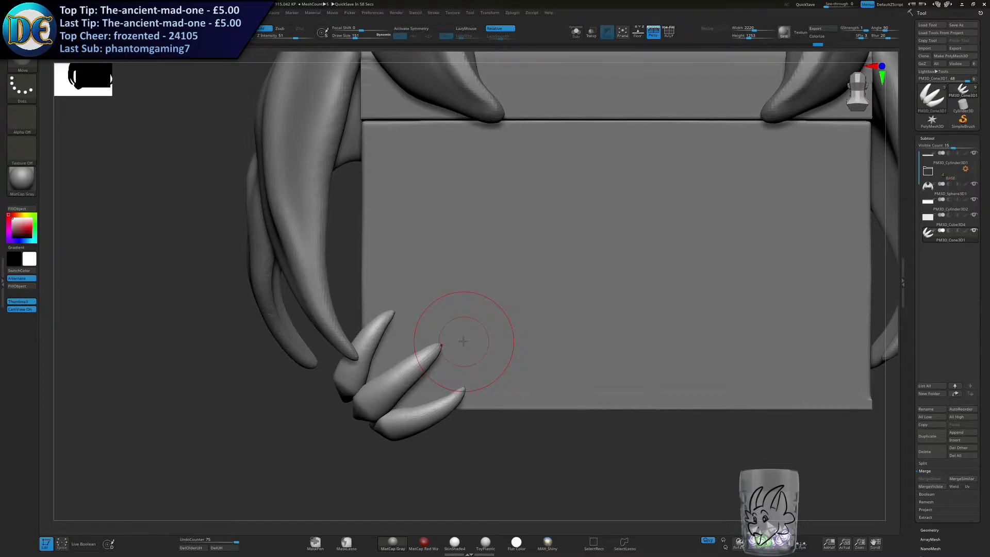
right_click_drag(496, 375, 505, 284, "ctrl")
right_click_drag(505, 283, 441, 329, "alt")
right_click_drag(413, 377, 403, 288, "alt")
right_click_drag(404, 289, 376, 337, "ctrl")
key("w")
left_click(364, 376, "alt")
left_click_drag(385, 405, 364, 422, "alt")
mouse_move(358, 384)
left_mouse_down("alt")
mouse_move(325, 412)
mouse_move(347, 380)
left_mouse_up("alt")
right_click_drag(347, 380, 436, 388)
right_click_drag(370, 409, 364, 427)
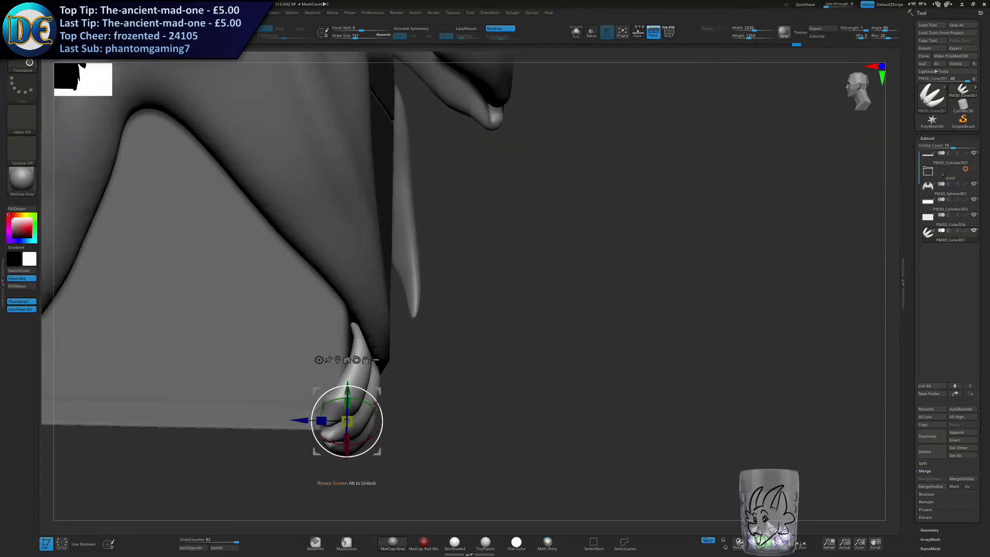
left_click_drag(368, 436, 364, 437)
left_click_drag(301, 418, 299, 418)
right_click_drag(299, 418, 276, 429, "ctrl")
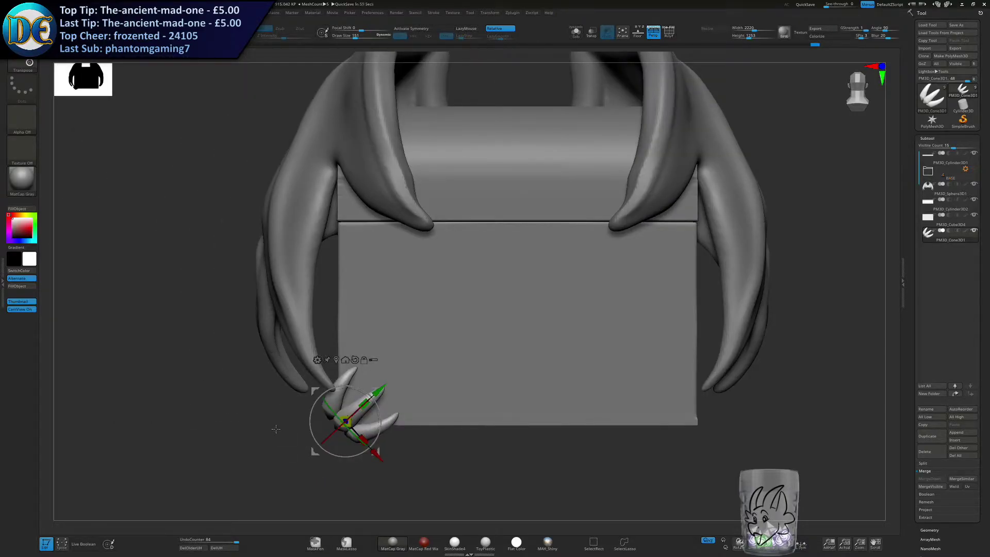
Mirror and weld the claws onto the opposite lower corner of the chest.
right_click_drag(590, 409, 487, 310, "alt")
key("q")
key("w")
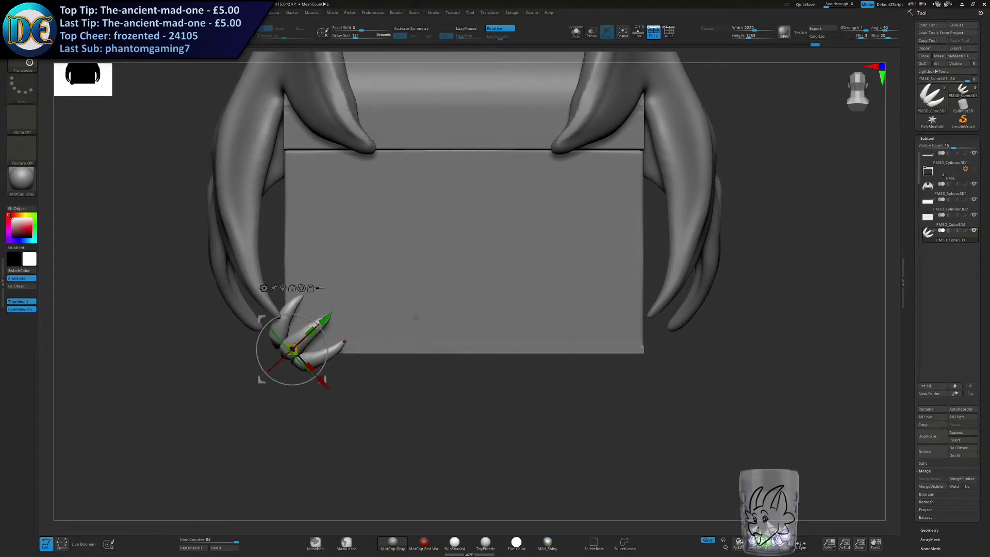
right_click_drag(396, 332, 426, 364, "alt")
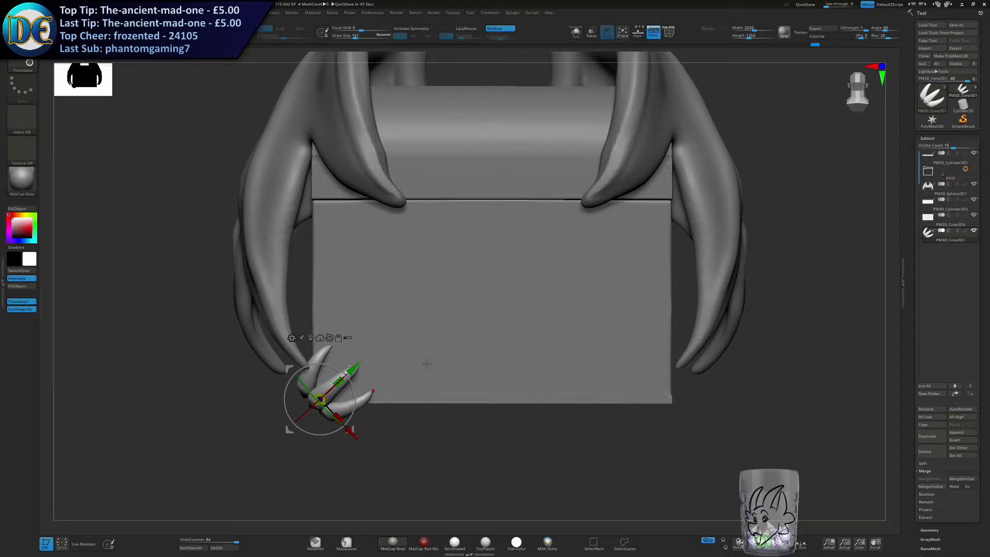
right_click_drag(467, 312, 513, 332, "alt")
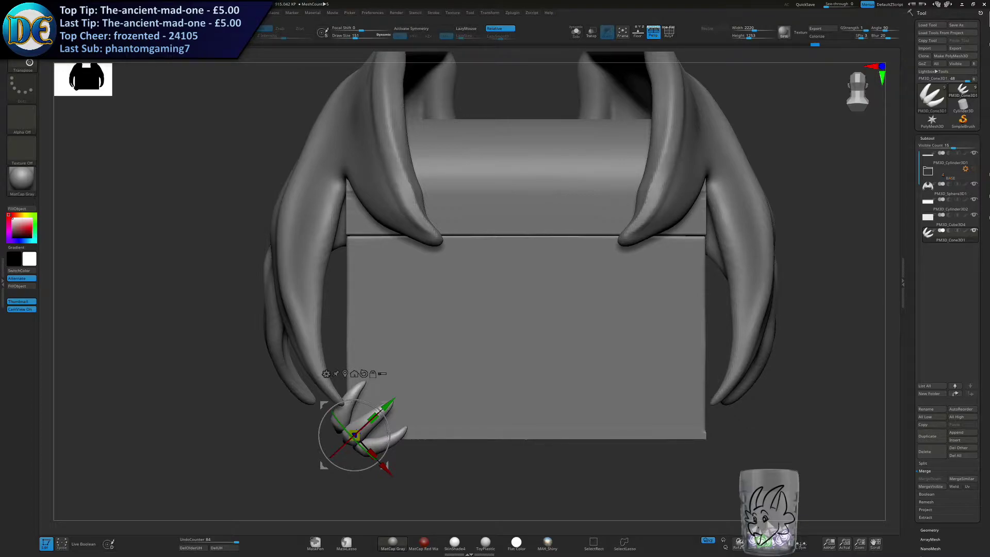
right_click_drag(430, 399, 376, 326, "alt")
key("n")
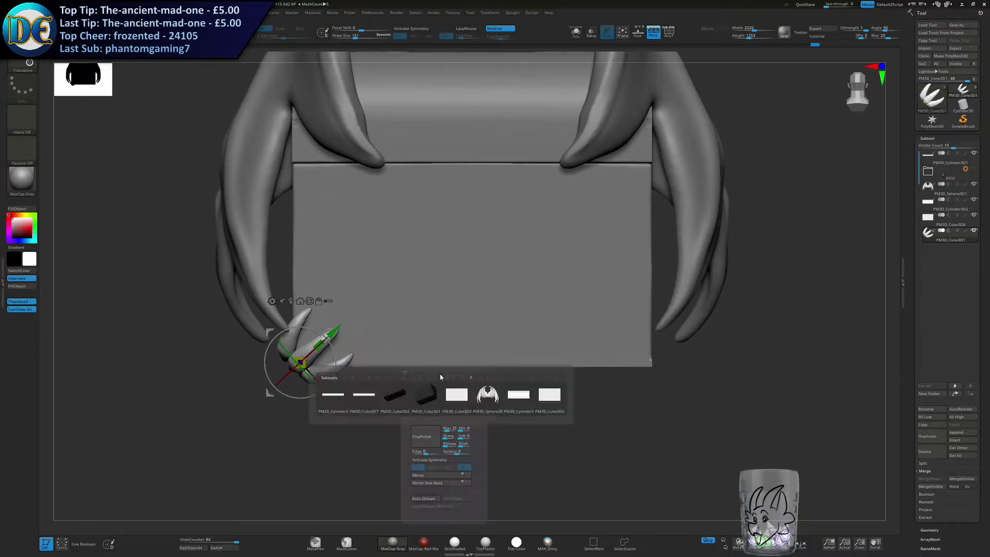
key("m")
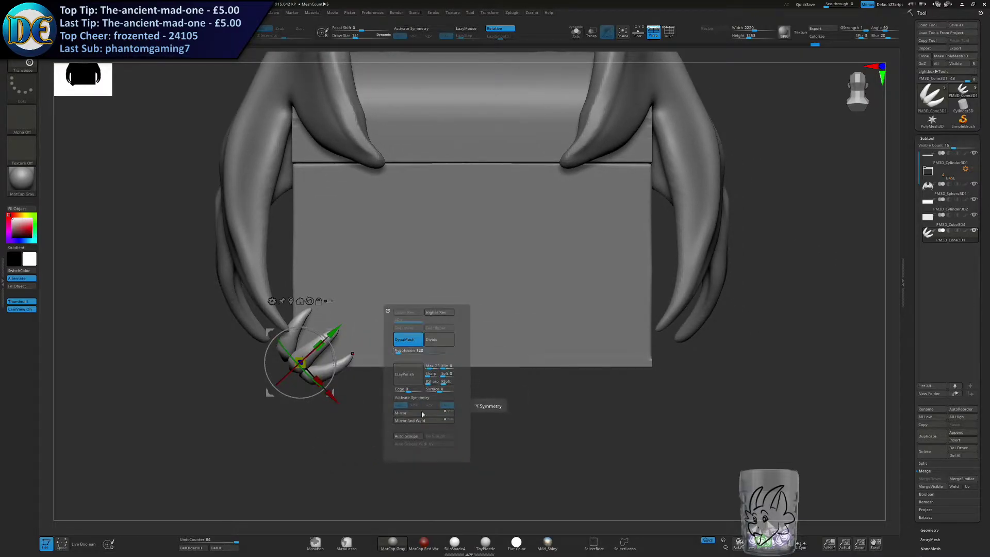
left_click(415, 421)
Return to sculpting mode, activate symmetry for the claws and reduce the brush size.
key("q")
right_click_drag(497, 373, 486, 342)
left_click(421, 30)
right_click_drag(448, 194, 528, 369)
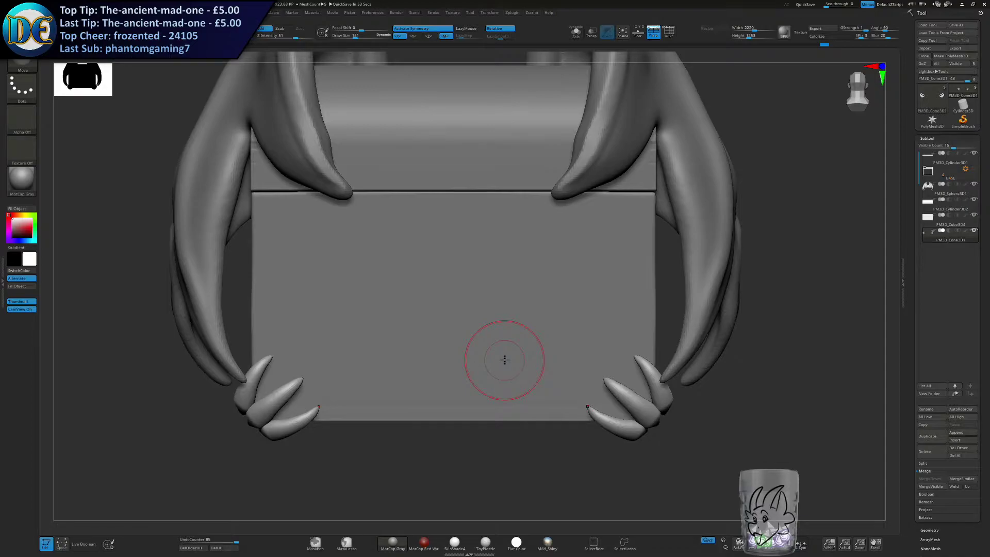
mouse_move(499, 344)
right_mouse_down("ctrl")
mouse_move(455, 288)
mouse_move(484, 315)
right_mouse_up("ctrl")
key("s")
left_click_drag(484, 316, 476, 320)
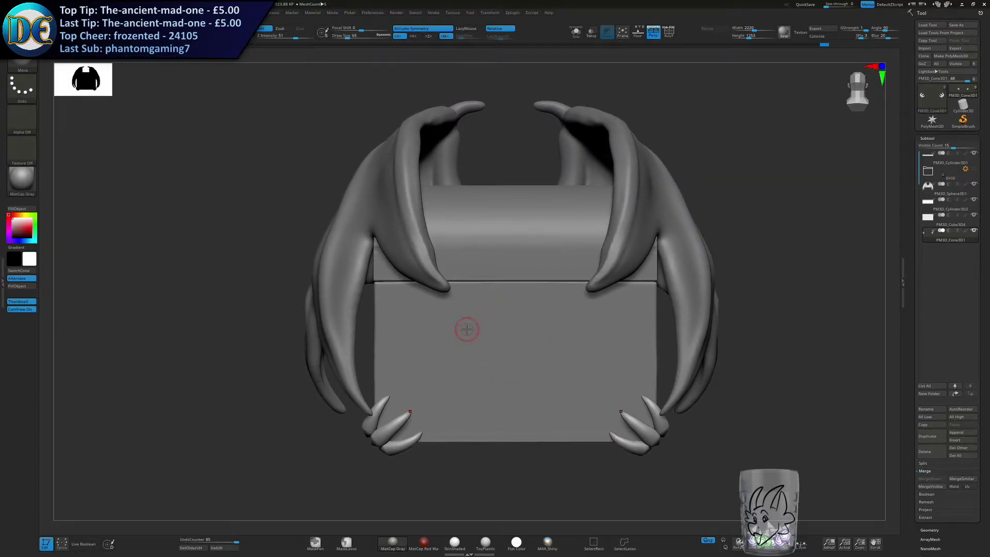
right_click_drag(524, 369, 508, 328, "alt")
right_click_drag(508, 328, 526, 345, "ctrl")
right_click_drag(526, 345, 483, 322, "alt")
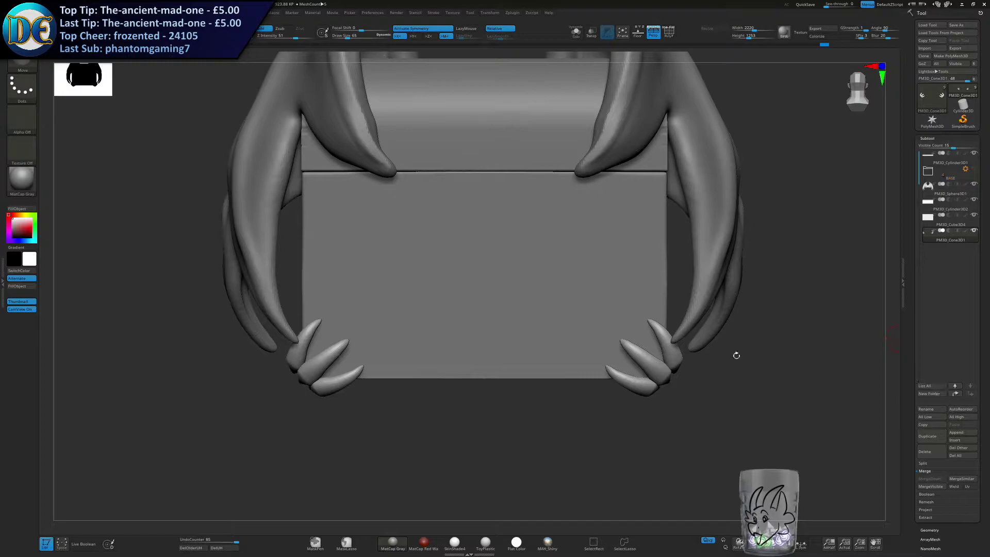
Try drawing a mirrored chain from the claws across the chest front with the chains_IMM_2 brush.
left_click(22, 67)
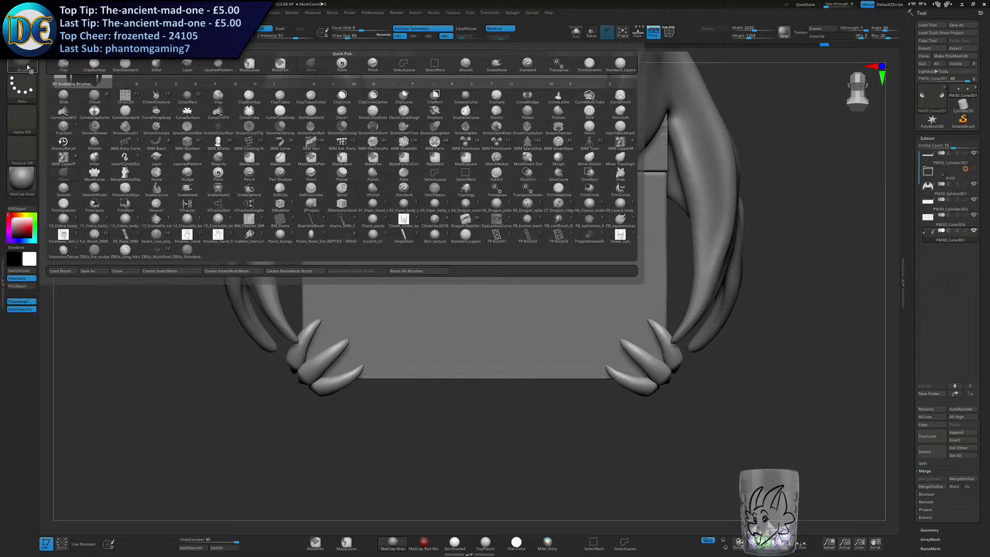
left_click(27, 66)
left_click(27, 66)
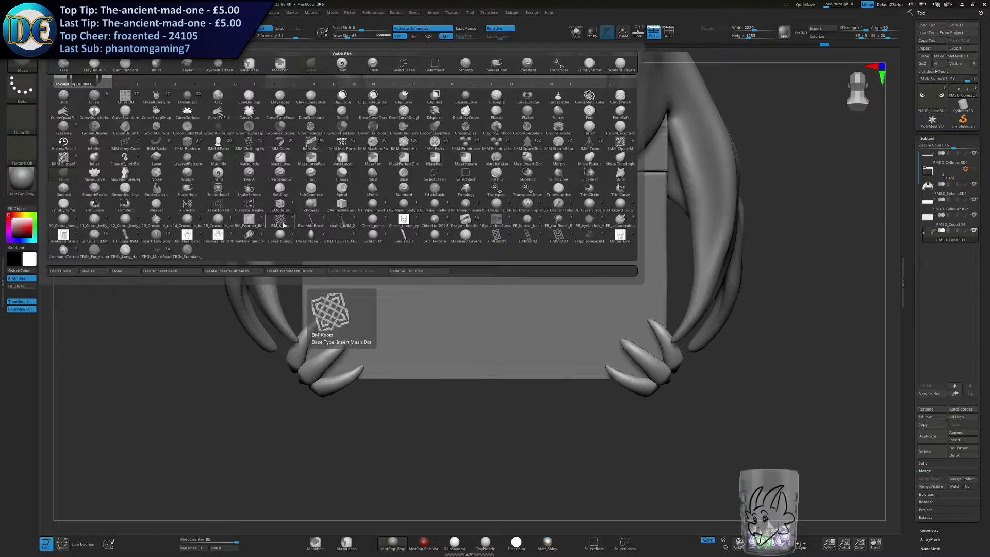
left_click(341, 222)
mouse_move(346, 356)
left_mouse_down()
mouse_move(560, 207)
mouse_move(583, 216)
left_mouse_up()
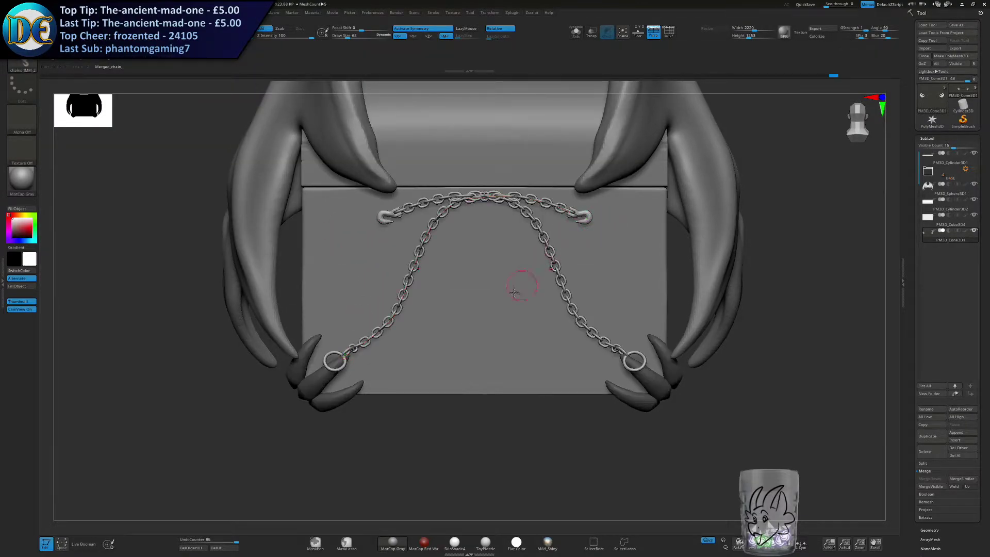
key("ctrl+z")
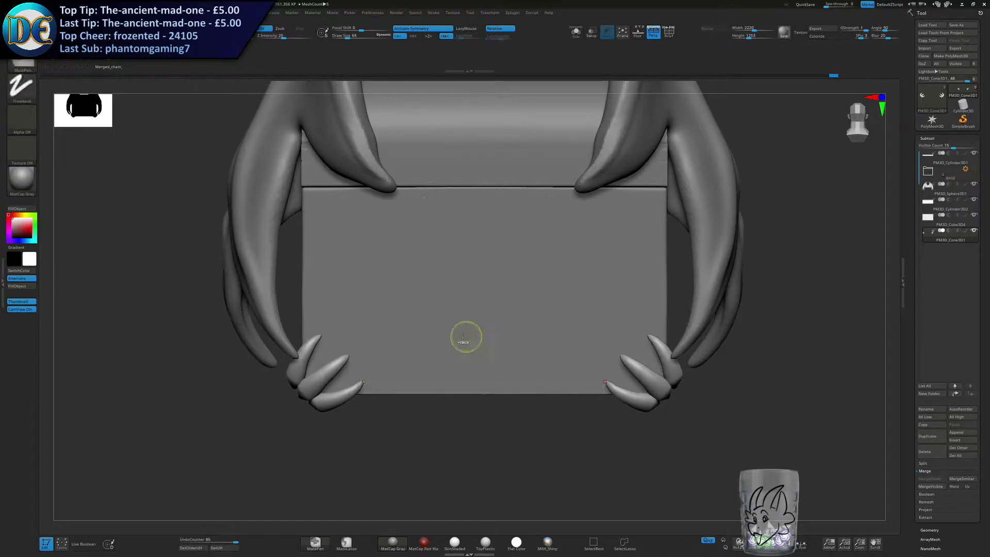
Try the hooked chain on the chest front with a much larger brush size.
key("s")
left_click_drag(448, 305, 460, 305)
left_click_drag(378, 335, 457, 239)
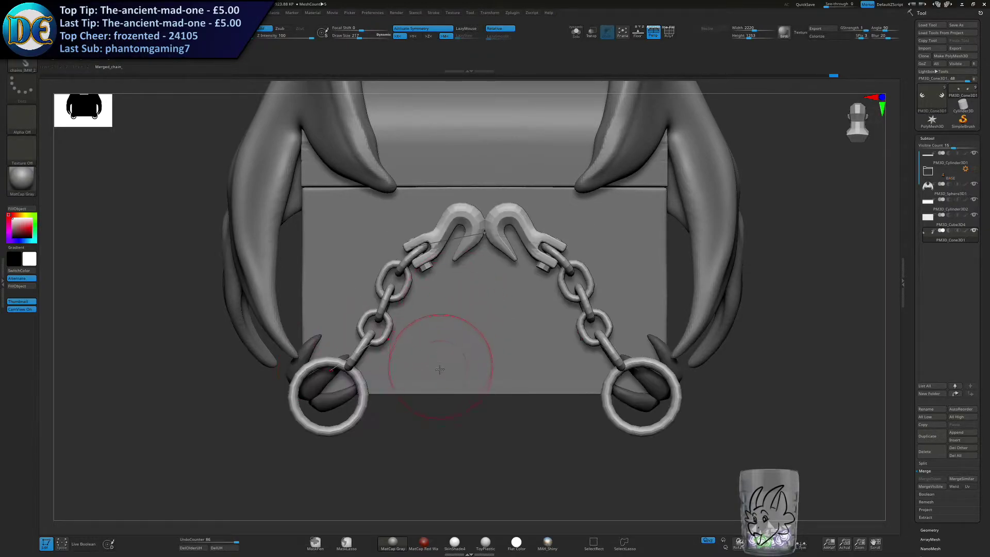
key("s")
left_click_drag(442, 345, 436, 344)
key("ctrl+z")
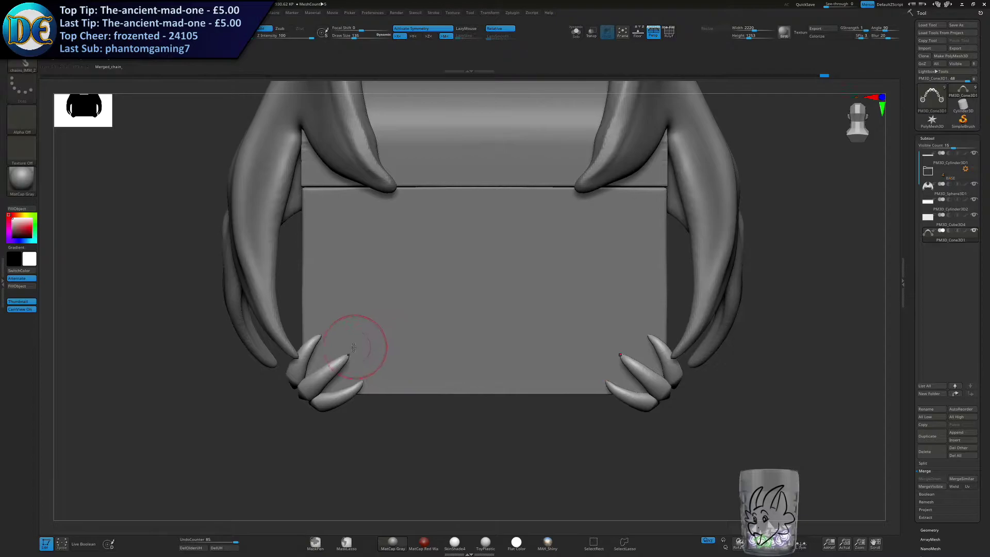
Try the hooked chain once more between the claws and the chest's centre at a medium brush size.
left_click_drag(319, 350, 466, 227)
mouse_move(371, 353)
right_mouse_down()
mouse_move(438, 353)
mouse_move(367, 357)
right_mouse_up()
right_click_drag(367, 357, 362, 325, "ctrl")
mouse_move(362, 325)
right_mouse_down()
mouse_move(314, 321)
mouse_move(376, 293)
mouse_move(382, 350)
mouse_move(376, 332)
right_mouse_up()
key("ctrl+z")
Try drawing the IMM Curve brush's chain from the claws up to the chest's centre at reduced brush sizes.
left_click(18, 66)
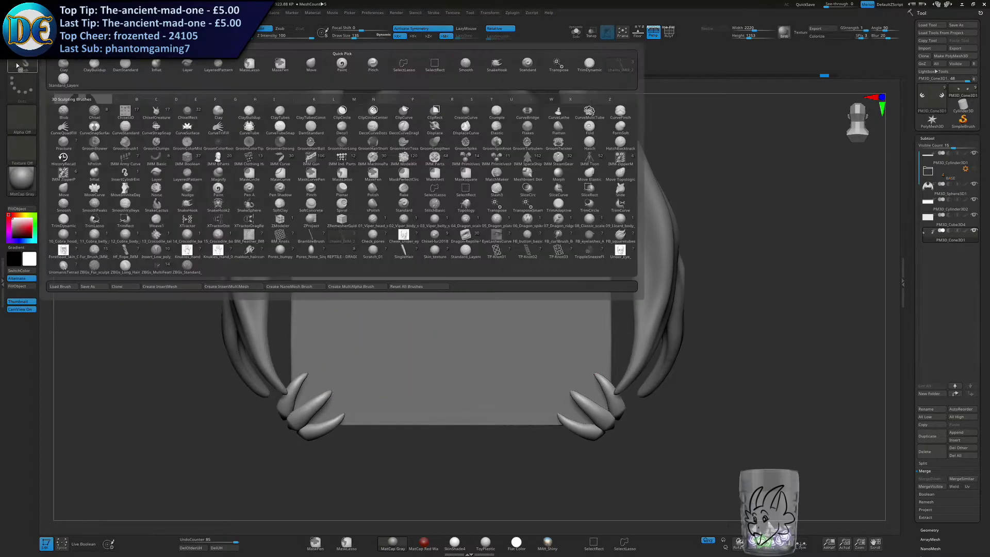
key("c")
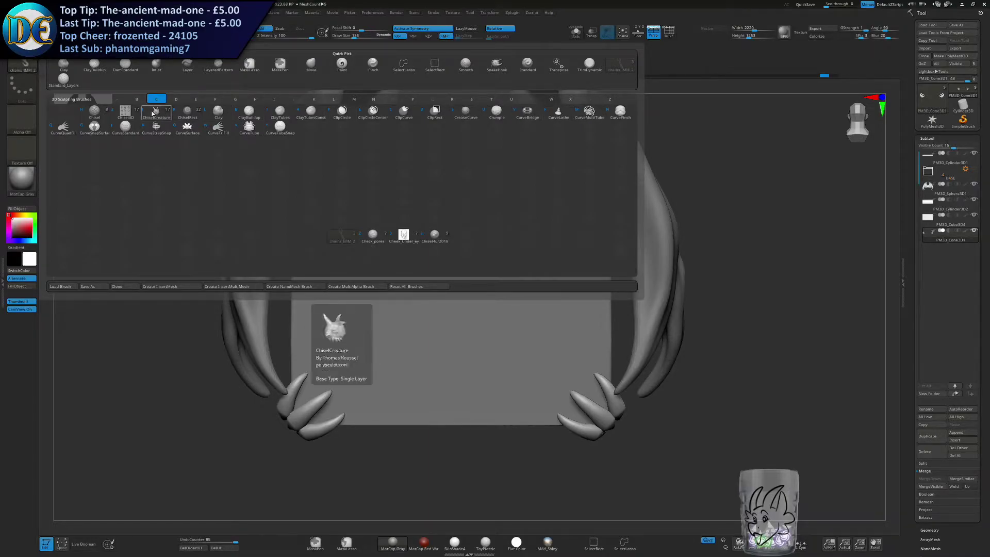
left_click(250, 127)
left_click(11, 62)
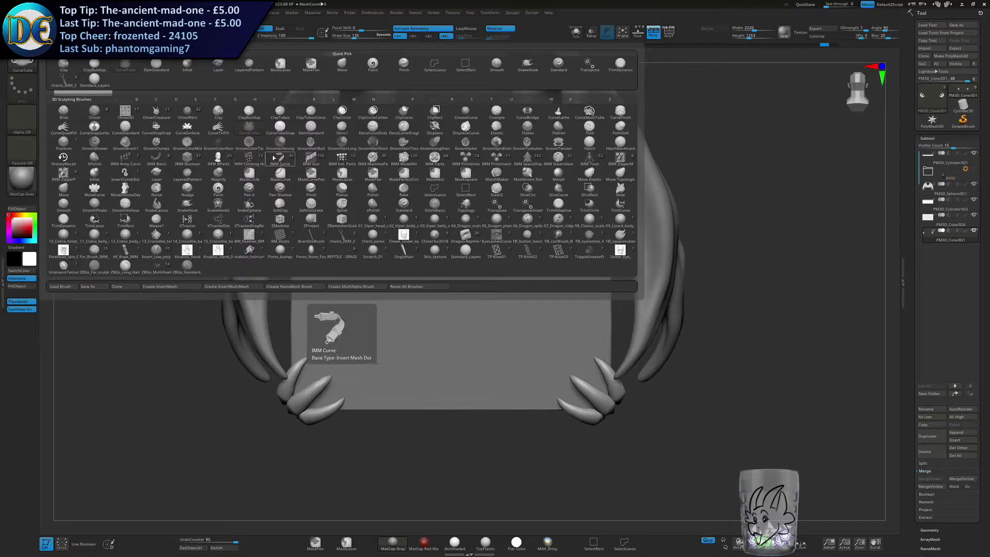
left_click(273, 158)
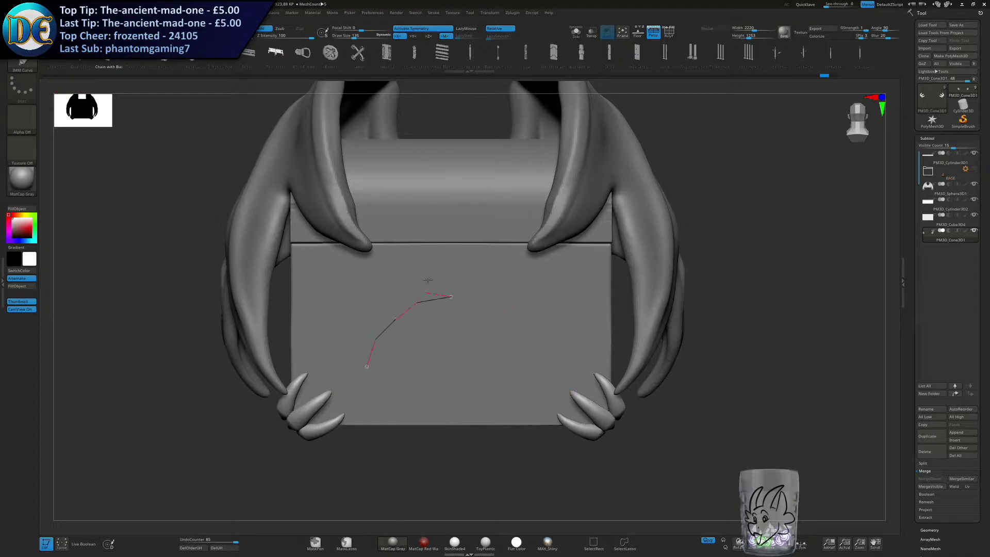
left_click_drag(428, 286, 436, 288)
key("bracketleft")
key("bracketleft")
key("bracketleft")
key("ctrl+z")
left_click_drag(329, 387, 448, 219)
key("ctrl+z")
Try the Boot Eyelet and another IMM Curve mesh as mirrored trim on the chest front.
left_click(304, 54)
left_click_drag(344, 341, 452, 251)
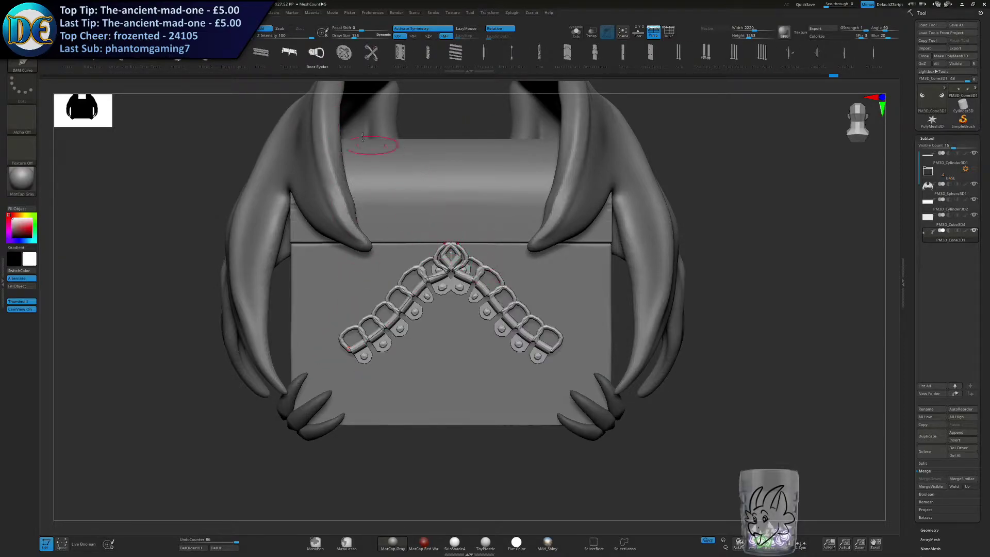
key("ctrl+z")
left_click(372, 53)
left_click_drag(334, 337, 451, 232)
key("ctrl+z")
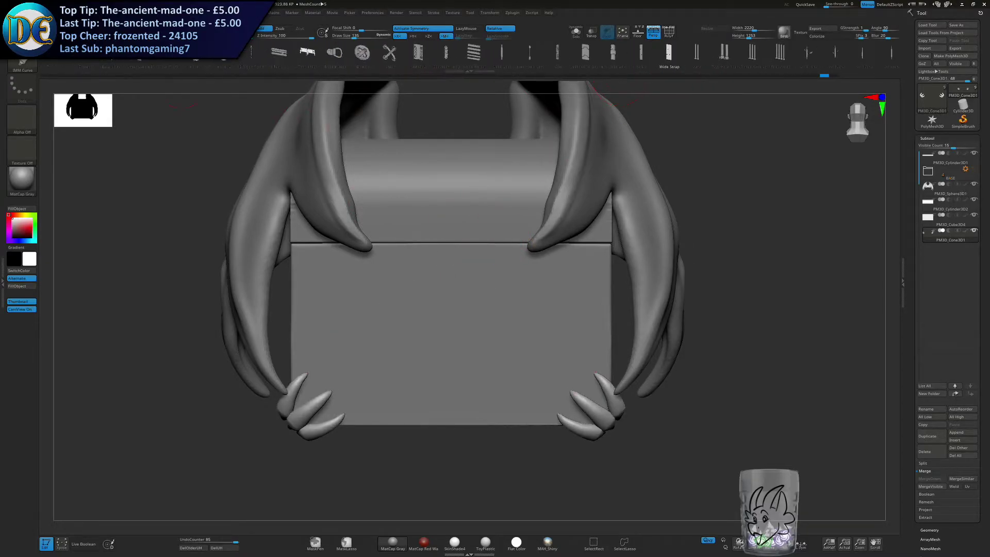
Try the Scales mesh of the IMM Curve brush in several curves across the chest front.
left_click(99, 54)
left_click_drag(354, 375, 450, 252)
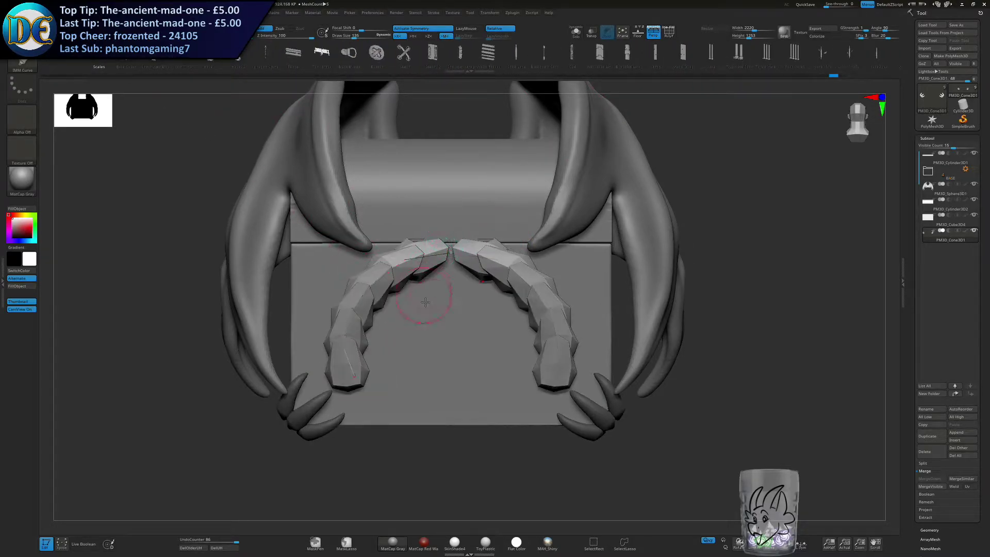
key("ctrl+z")
left_click_drag(479, 416, 502, 254)
right_click_drag(533, 307, 428, 319)
key("ctrl+z")
left_click_drag(505, 395, 470, 249)
key("ctrl+z")
mouse_move(468, 319)
right_mouse_down("shift")
mouse_move(508, 320)
mouse_move(466, 309)
right_mouse_up("shift")
right_click(441, 356)
right_click_drag(496, 265, 448, 240, "alt")
right_click_drag(447, 241, 454, 280, "ctrl")
Append a Sphereinder3D as a new subtool, activate symmetry for it and select the Move brush.
left_click(22, 65)
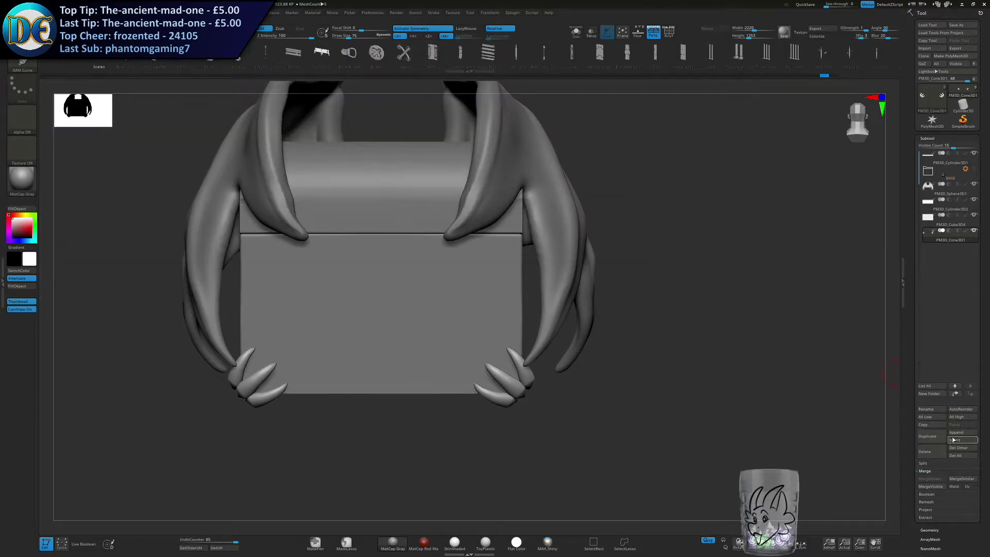
left_click(949, 433)
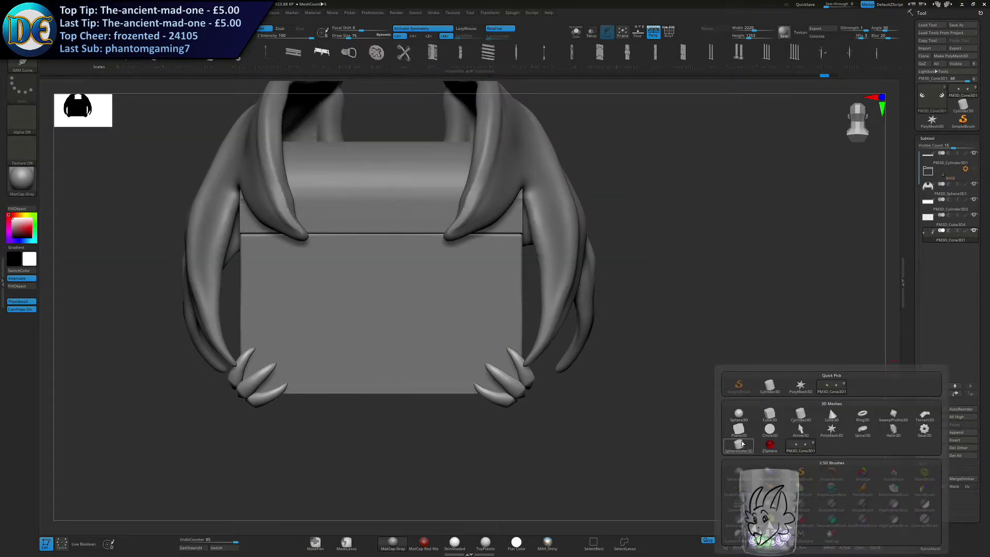
mouse_move(743, 444)
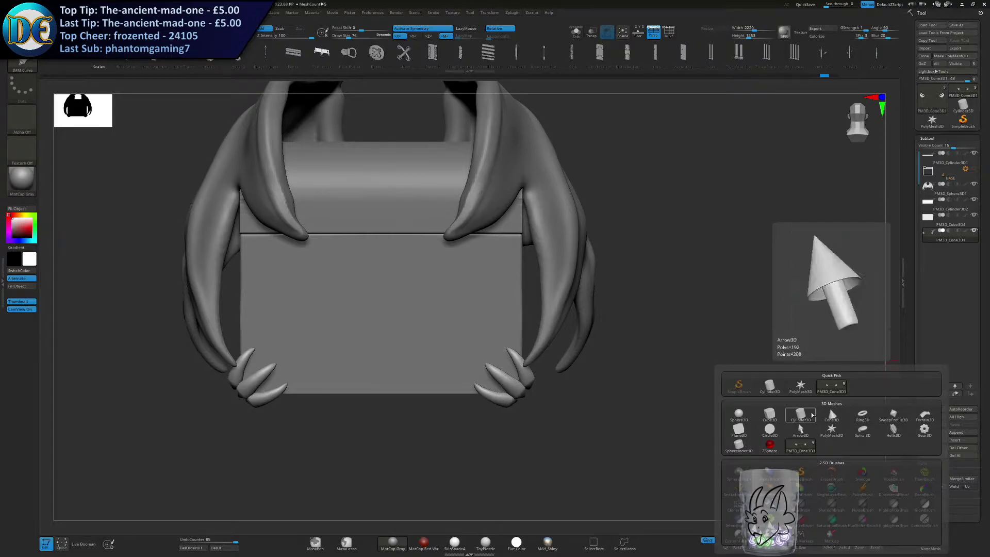
left_click(739, 445)
left_click(416, 29)
key("b")
left_click(153, 174)
Rotate the sphereinder to face forward, flatten it into a disc and centre it on the chest front below the lid seam.
key("w")
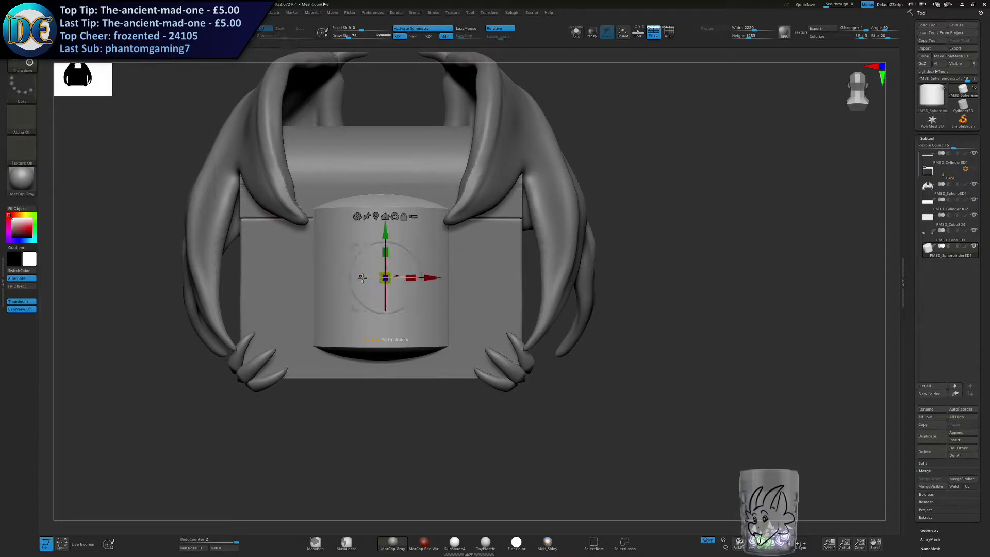
right_click_drag(288, 244, 335, 263)
left_click_drag(338, 266, 333, 340)
left_click_drag(336, 275, 424, 278)
right_click_drag(397, 293, 365, 296)
right_click_drag(387, 281, 428, 308, "ctrl")
right_click_drag(400, 294, 417, 338, "alt")
mouse_move(396, 339)
left_mouse_down()
mouse_move(375, 304)
mouse_move(390, 284)
mouse_move(374, 223)
mouse_move(400, 239)
left_mouse_up()
key("q")
key("w")
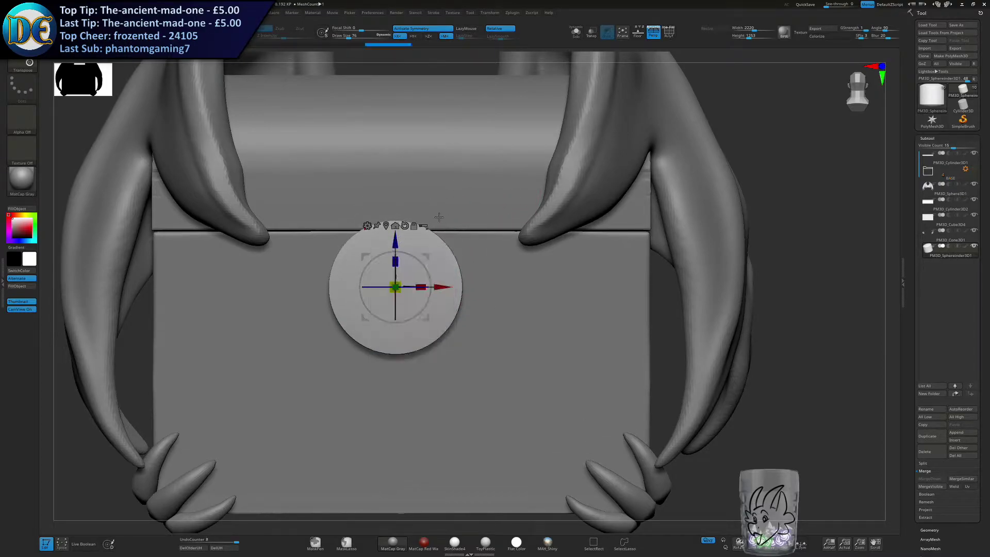
Reshape the front disc with the Move brush under symmetry, adjusting the brush size.
key("q")
key("s")
left_click_drag(417, 172, 426, 173)
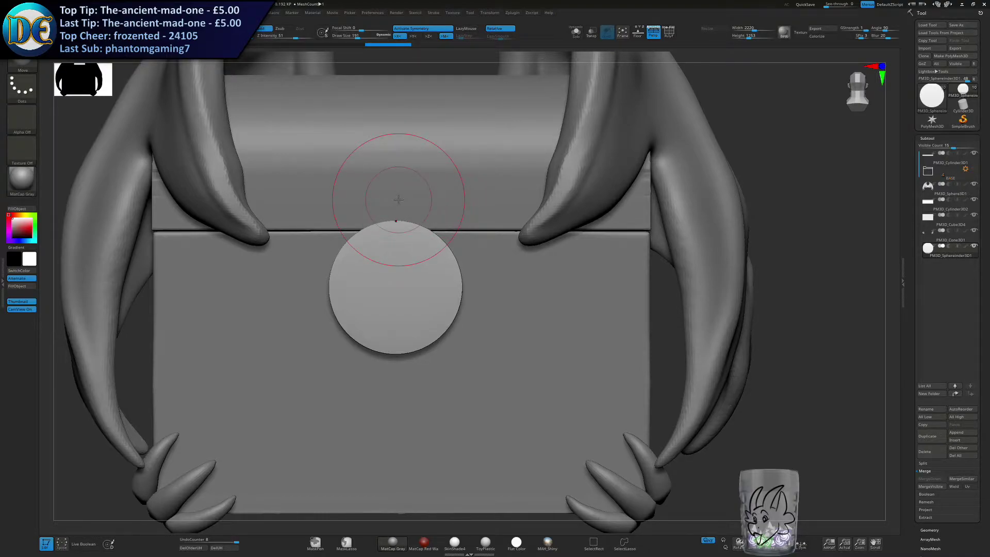
right_click_drag(496, 263, 556, 266, "alt")
key("s")
mouse_move(469, 224)
left_mouse_down()
mouse_move(495, 237)
mouse_move(500, 252)
mouse_move(510, 242)
mouse_move(471, 235)
left_mouse_up()
key("s")
key("s")
key("ctrl+z")
Push the lock plate back against the chest front and adjust its height over the lid seam.
left_click_drag(498, 323, 502, 331)
right_click_drag(502, 332, 460, 330)
key("w")
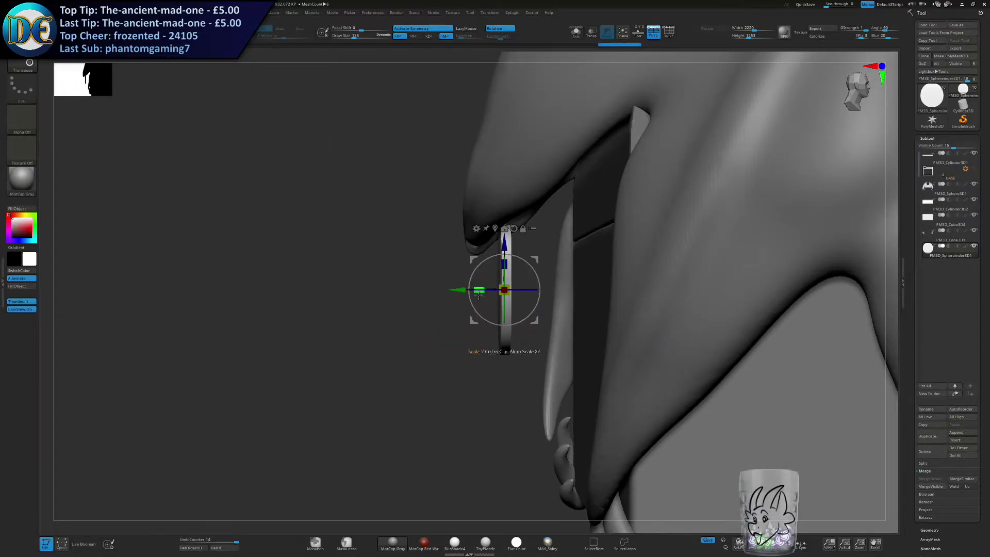
left_click_drag(452, 289, 533, 288)
left_click_drag(509, 301, 518, 361)
left_click_drag(581, 295, 578, 267)
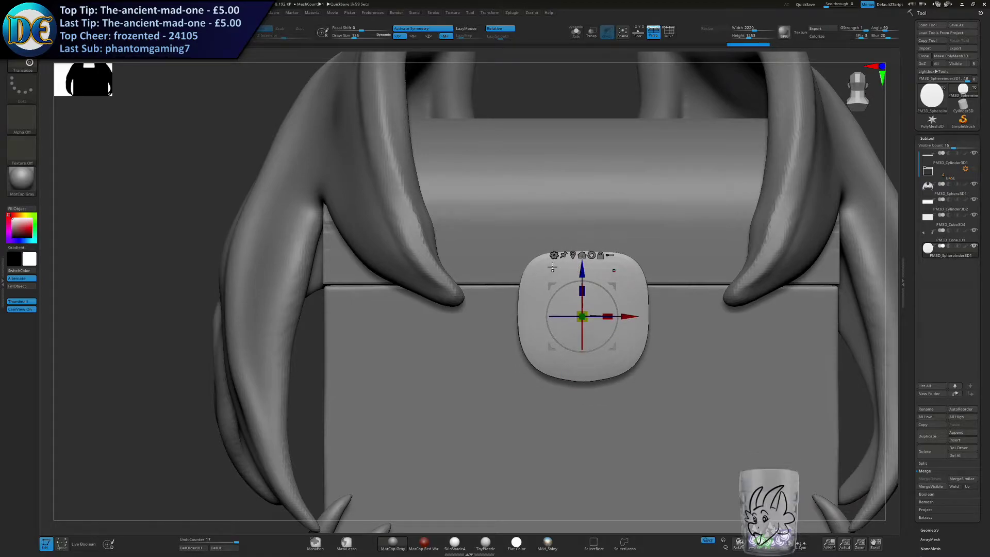
left_click_drag(582, 276, 582, 276)
key("1")
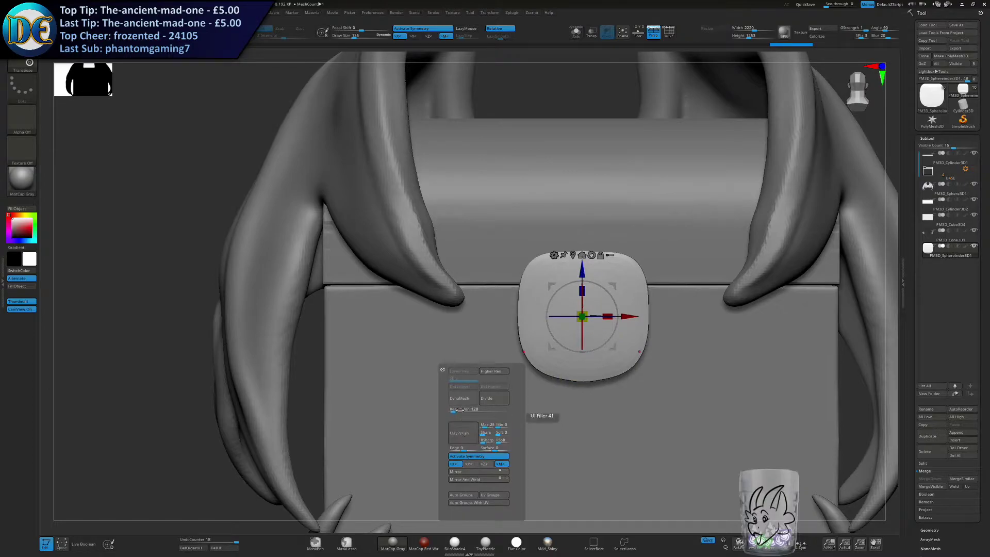
Smooth the lock plate's surface with ClayPolish.
left_click(460, 434)
key("1")
right_click_drag(413, 258, 333, 268, "alt")
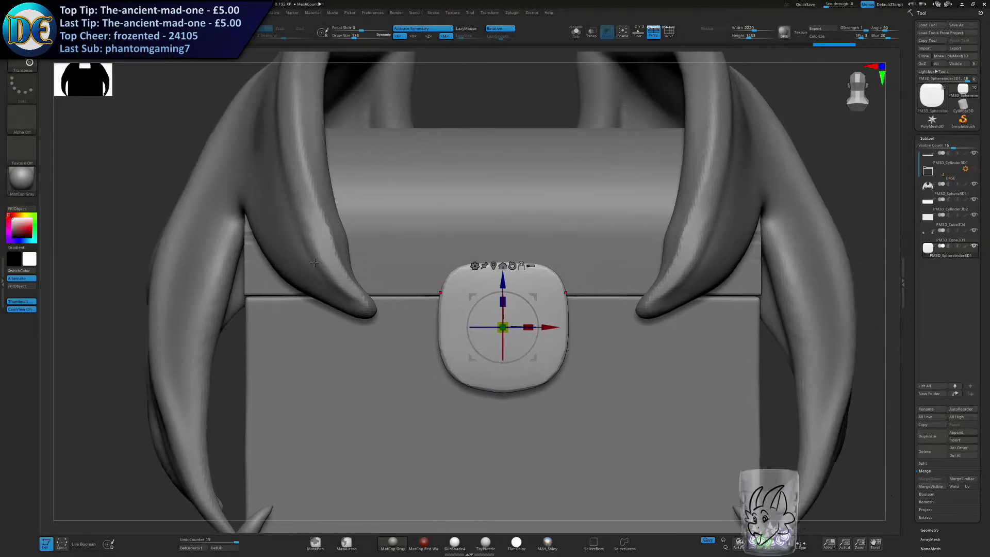
Switch to the SnakeHook brush and size it for pulling the lock plate's upper corners.
left_click(30, 64)
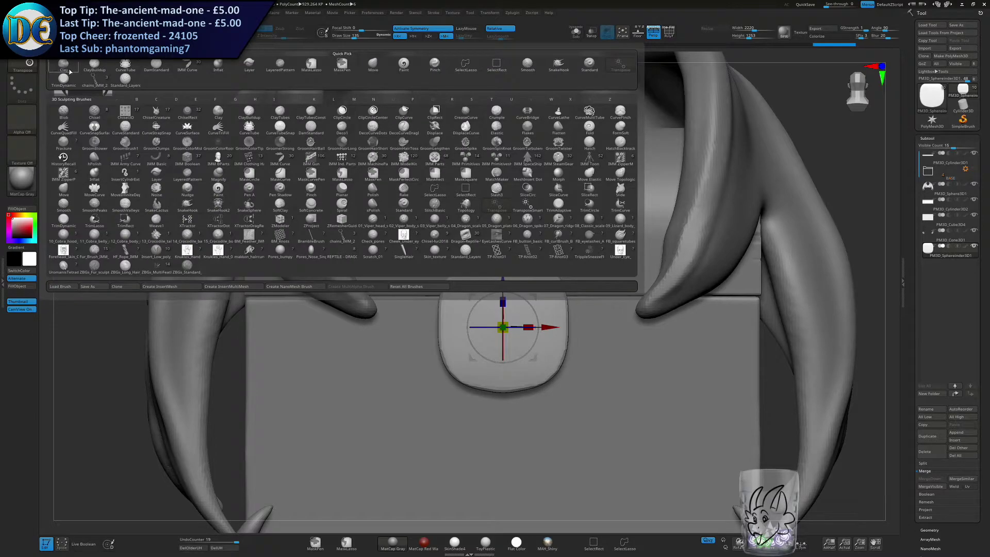
left_click(30, 63)
key("s")
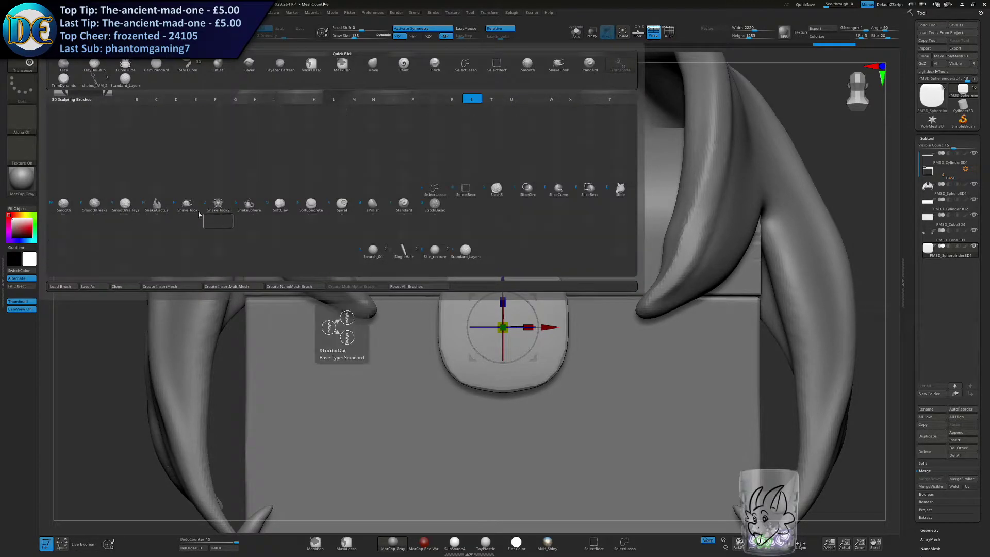
key("h")
key("s")
left_click_drag(545, 220, 549, 222)
right_click_drag(548, 222, 532, 273, "ctrl")
Try twice to pull the lock plate's upper corners up and inward into a shackle, undoing each attempt.
left_click_drag(546, 275, 500, 157)
key("ctrl+z")
key("s")
left_click_drag(537, 251, 495, 194)
key("ctrl+z")
Pull the lock plate's upper corners up and together under symmetry to form a closed shackle loop.
key("s")
mouse_move(552, 276)
left_mouse_down()
mouse_move(499, 169)
mouse_move(491, 191)
mouse_move(506, 193)
mouse_move(454, 192)
left_mouse_up()
key("space")
left_click(465, 225)
right_click_drag(410, 266, 220, 339, "ctrl")
right_click_drag(154, 247, 413, 273, "ctrl")
Thicken and even out the shackle's upper bar with the Inflat brush, varying the brush size.
key("space")
left_click(452, 346)
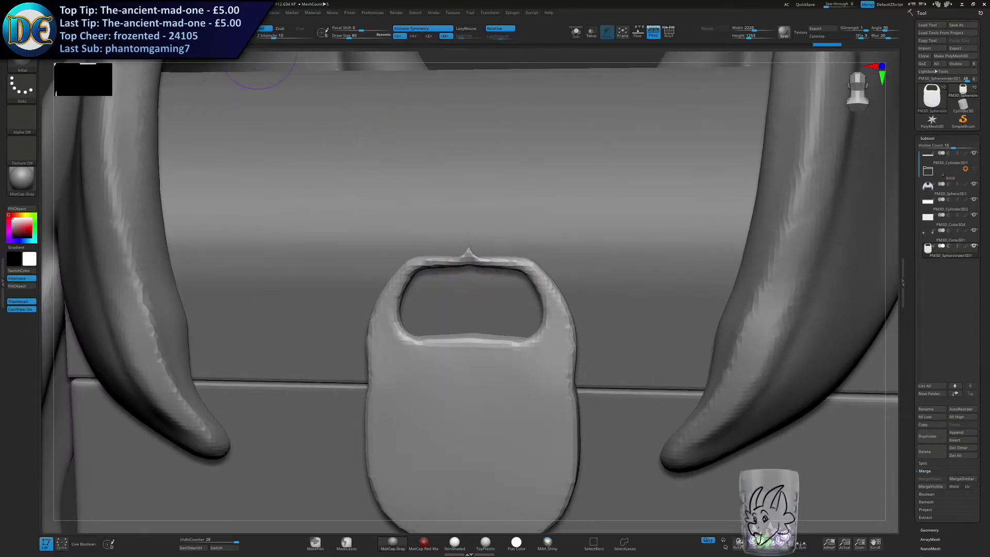
key("bracketright")
key("bracketright")
mouse_move(470, 263)
left_mouse_down()
mouse_move(503, 262)
mouse_move(477, 261)
mouse_move(512, 267)
mouse_move(527, 283)
left_mouse_up()
right_click_drag(527, 282, 192, 335, "ctrl")
mouse_move(540, 267)
right_mouse_down("alt")
mouse_move(524, 180)
mouse_move(479, 224)
right_mouse_up("alt")
key("bracketleft")
key("bracketleft")
key("bracketleft")
key("bracketleft")
left_click_drag(466, 208, 458, 212, "shift")
right_click_drag(471, 279, 188, 283, "ctrl")
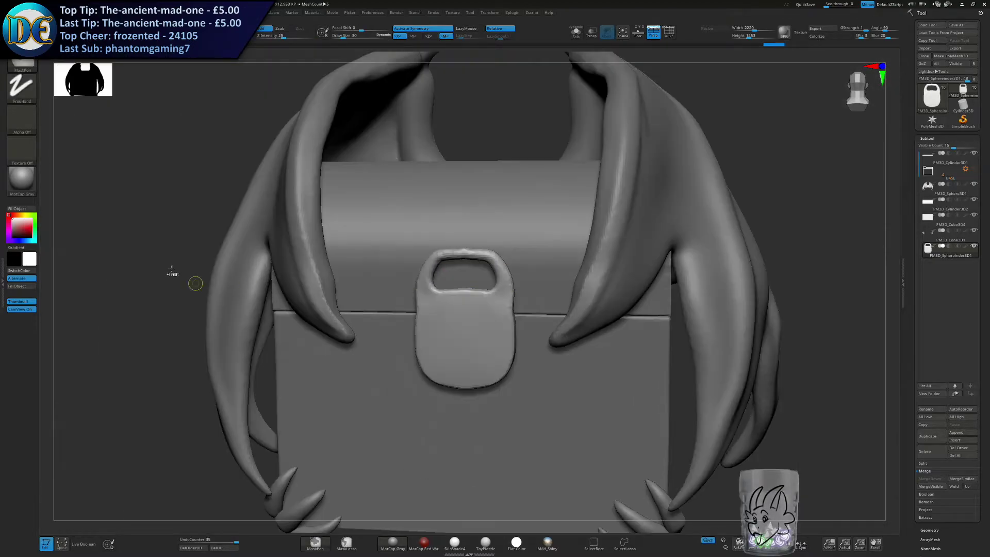
right_click_drag(463, 257, 471, 258, "ctrl")
Select the Move brush at a larger size and start raising the shackle's upper bar into an arch.
key("bracketright")
key("bracketright")
key("bracketright")
key("space")
left_click(463, 277)
key("s")
left_click_drag(509, 222, 516, 223)
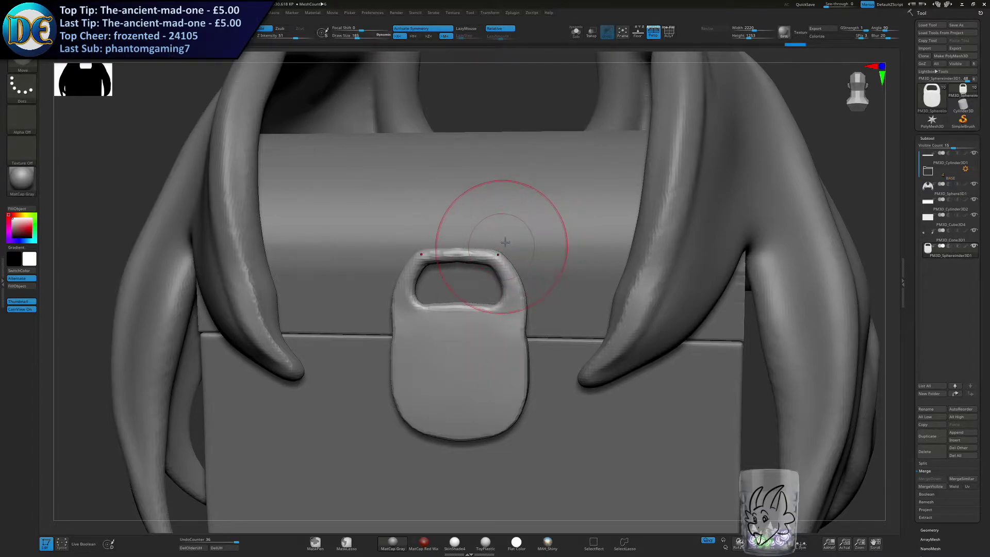
right_click_drag(505, 242, 487, 257, "shift")
left_click_drag(486, 259, 485, 246)
Refine the outline of the shackle opening and its arch with the Move brush, undoing the last stroke.
key("s")
mouse_move(473, 325)
left_mouse_down()
mouse_move(479, 313)
mouse_move(502, 325)
mouse_move(497, 315)
left_mouse_up()
key("s")
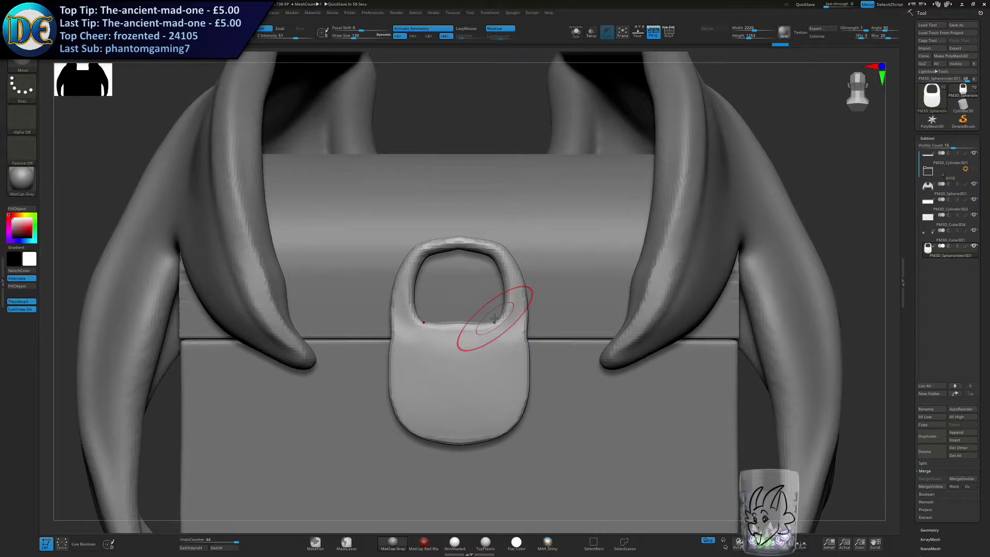
mouse_move(504, 289)
right_mouse_down()
mouse_move(457, 273)
mouse_move(498, 249)
mouse_move(488, 264)
mouse_move(492, 257)
mouse_move(464, 239)
mouse_move(474, 252)
right_mouse_up()
mouse_move(472, 238)
left_mouse_down()
mouse_move(492, 261)
mouse_move(471, 256)
left_mouse_up()
key("ctrl+z")
key("s")
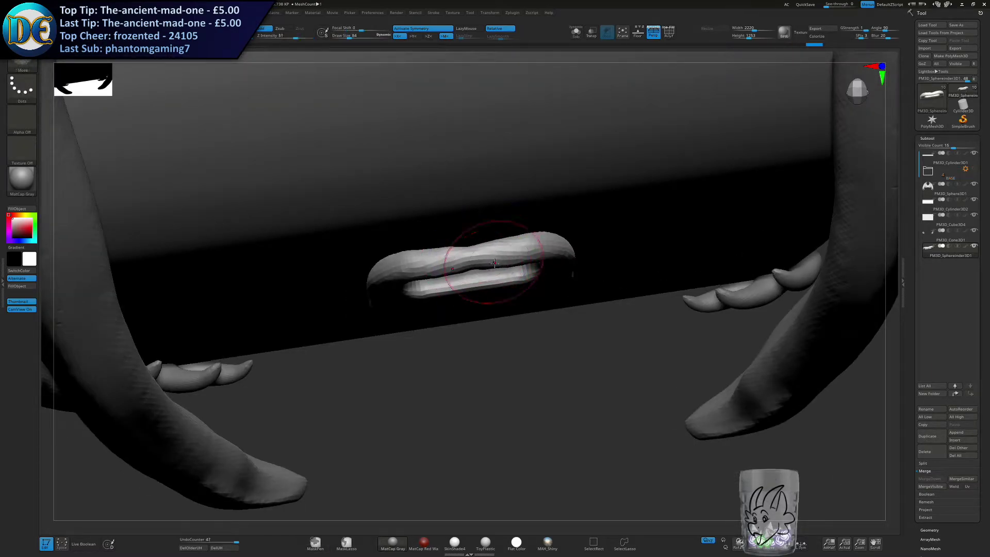
Thicken the middle of the shackle's top bar with the Inflat brush, adjusting the brush size.
key("space")
left_click(483, 372)
key("s")
left_click_drag(454, 263, 465, 261)
left_click(470, 255)
key("s")
mouse_move(464, 261)
right_mouse_down()
mouse_move(461, 214)
mouse_move(452, 217)
mouse_move(444, 196)
right_mouse_up()
Return to the Move brush and round the shackle's arch and the lower corners of its opening.
key("space")
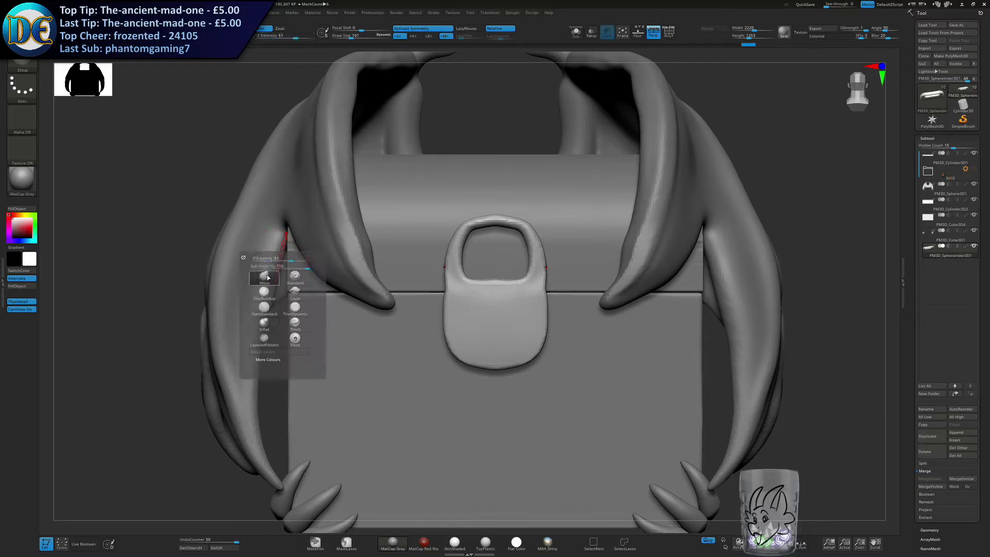
left_click(265, 277)
key("s")
left_click_drag(489, 249, 498, 249)
right_click_drag(500, 222, 518, 247, "ctrl")
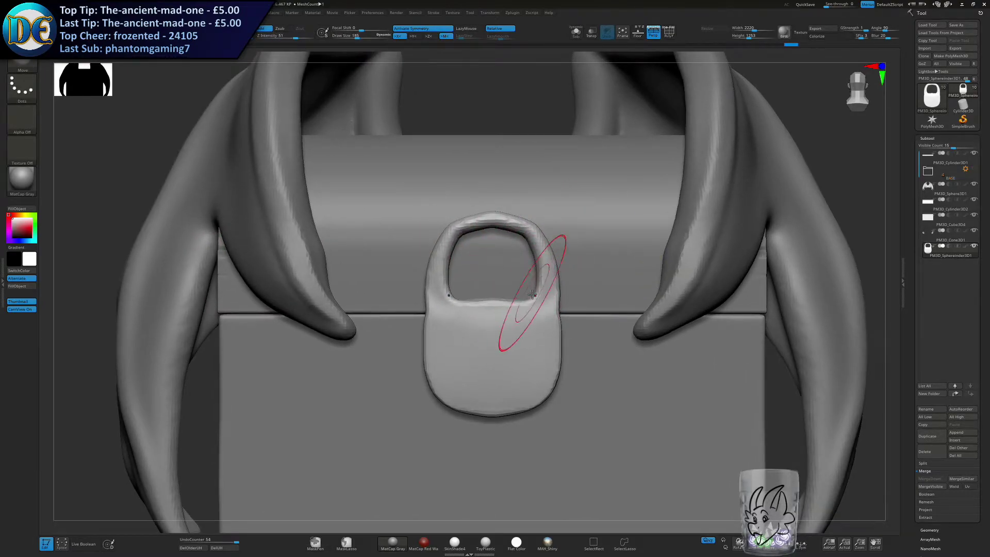
left_click_drag(531, 303, 530, 336)
Adjust the proportions of the shackle and lock body with Move strokes at different brush sizes.
key("s")
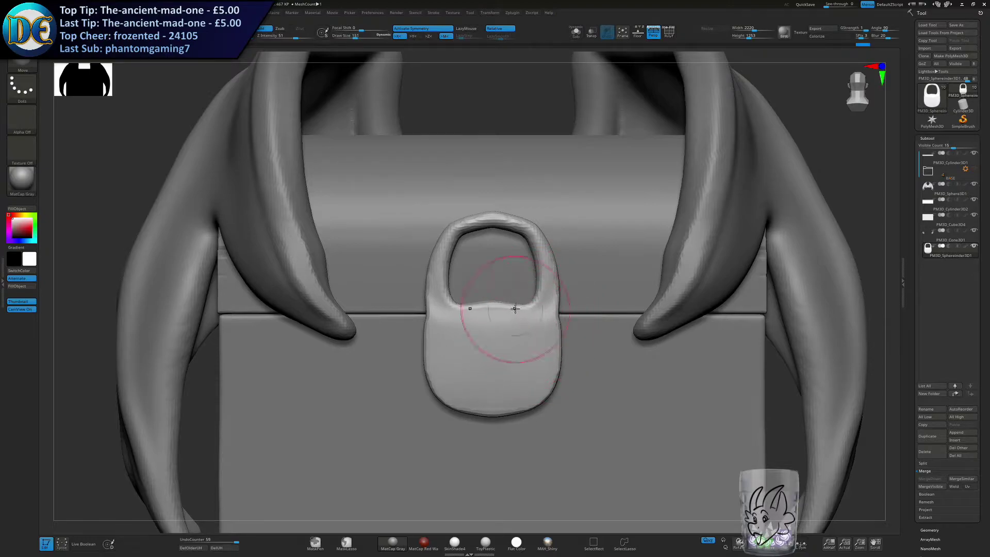
left_click_drag(539, 272, 550, 271)
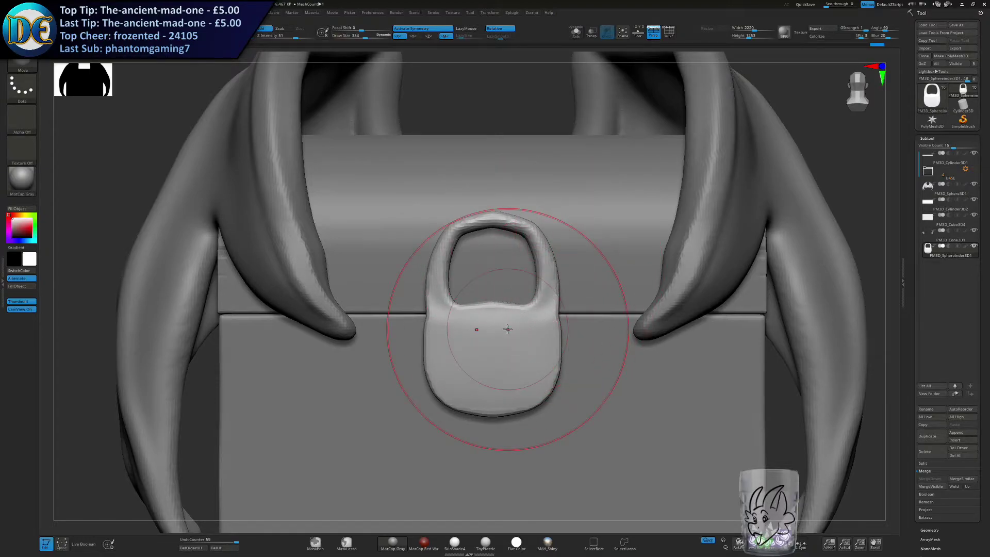
right_click_drag(545, 196, 535, 169, "alt")
key("s")
mouse_move(535, 179)
left_mouse_down()
mouse_move(515, 205)
mouse_move(536, 253)
left_mouse_up()
key("s")
mouse_move(517, 349)
right_mouse_down()
mouse_move(497, 347)
mouse_move(517, 349)
mouse_move(508, 333)
right_mouse_up()
Set the padlock's depth against the chest front with the move gizmo and lower it over the lid seam.
left_click_drag(171, 318, 230, 374, "ctrl")
right_click_drag(470, 328, 477, 300)
right_click_drag(477, 299, 525, 293, "alt")
key("w")
left_click_drag(524, 311, 529, 314)
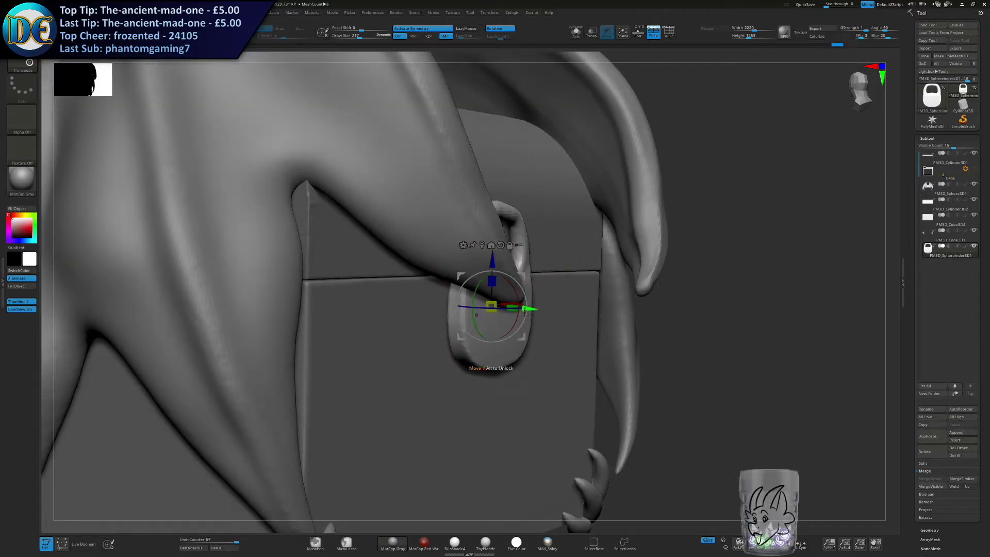
right_click_drag(525, 311, 524, 308)
left_click_drag(528, 315, 526, 312)
key("ctrl+z")
right_click_drag(526, 311, 542, 307)
left_click_drag(542, 306, 560, 308)
right_click_drag(560, 307, 508, 309)
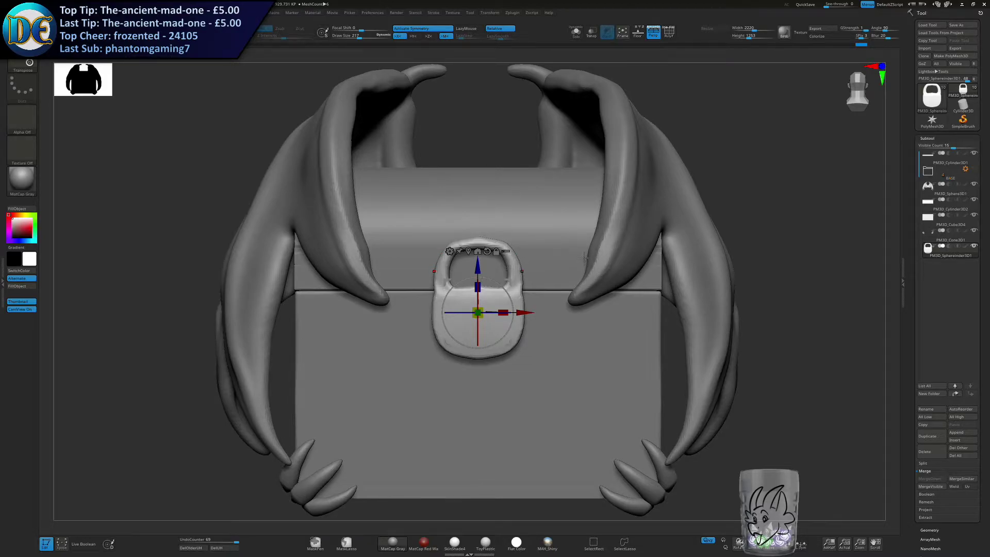
left_click_drag(487, 257, 479, 283)
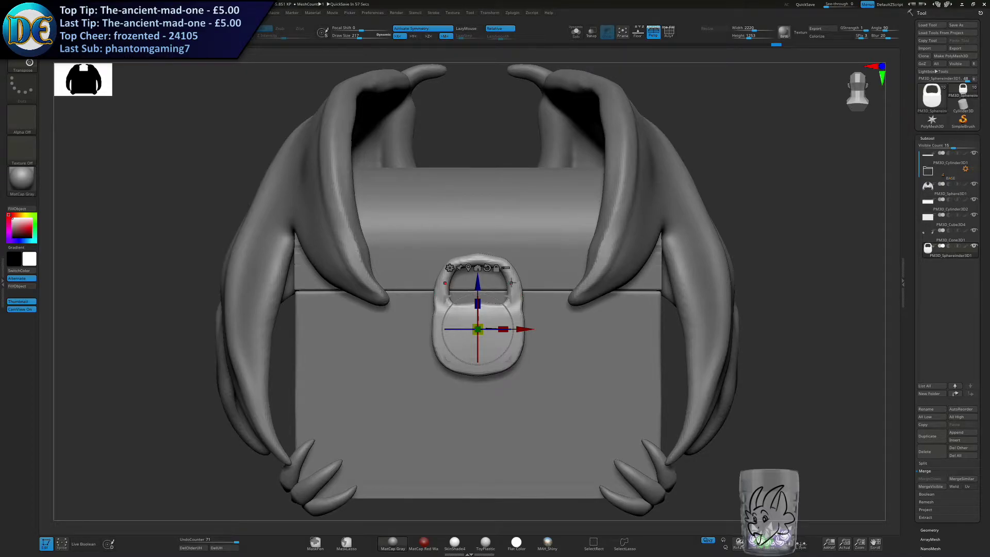
left_click_drag(479, 283, 478, 286)
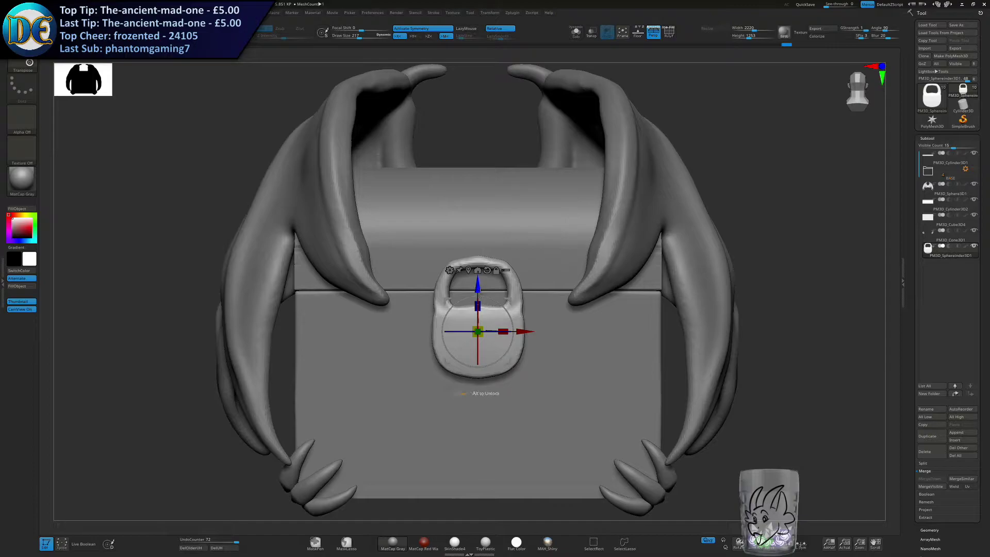
Make the chest body the active subtool and choose the chains_IMM_2 insert brush.
right_click_drag(572, 382, 558, 297)
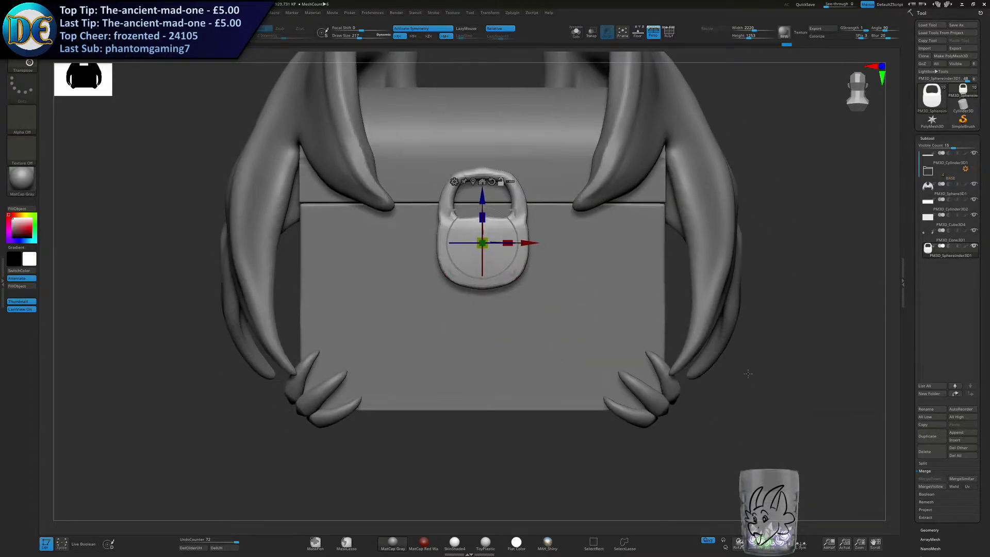
left_click(495, 338, "alt")
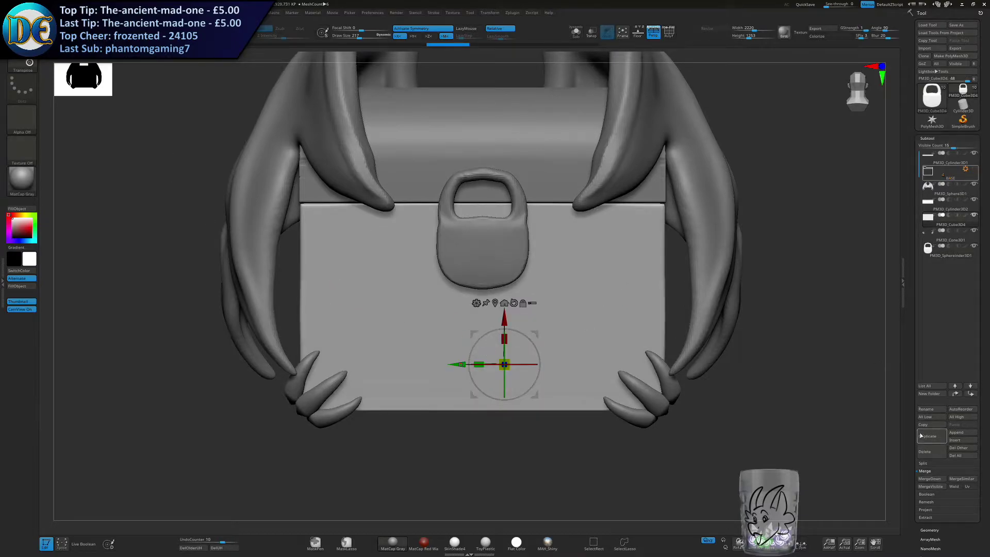
left_click(957, 434)
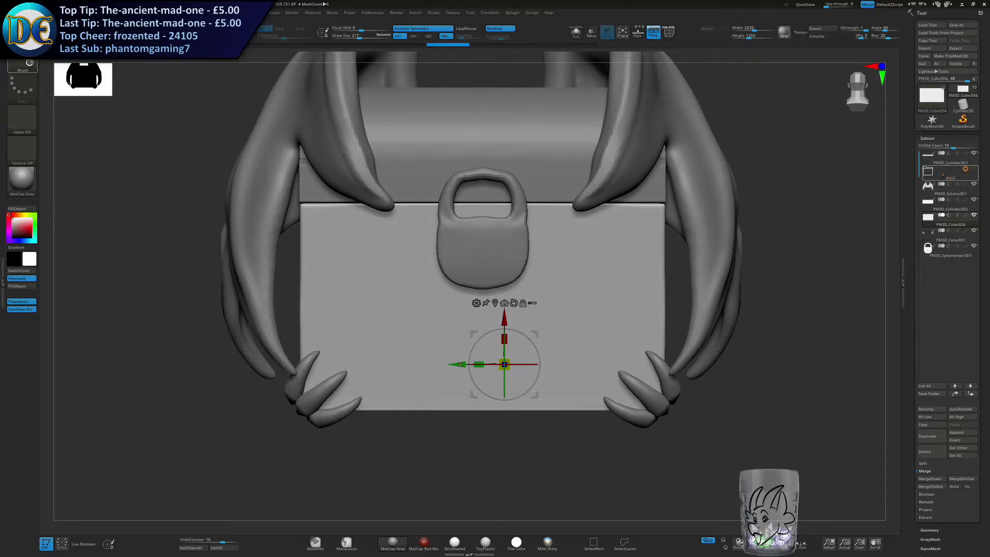
left_click(29, 63)
left_click(340, 239)
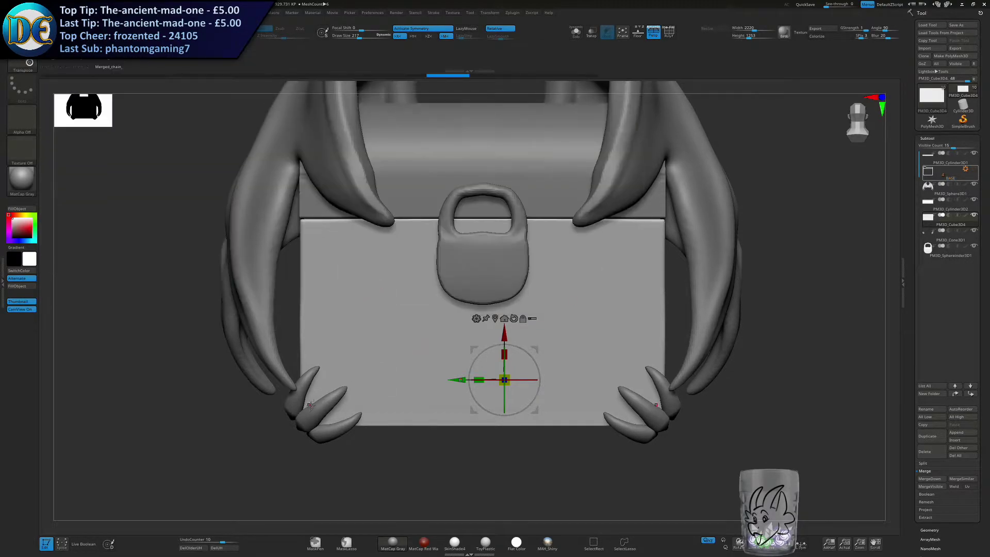
left_click(388, 350)
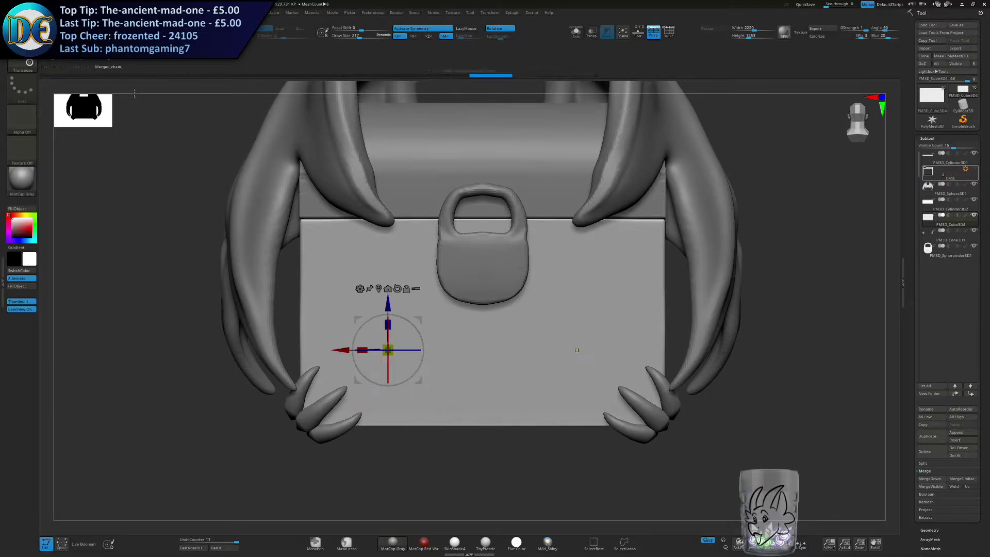
left_click(81, 59)
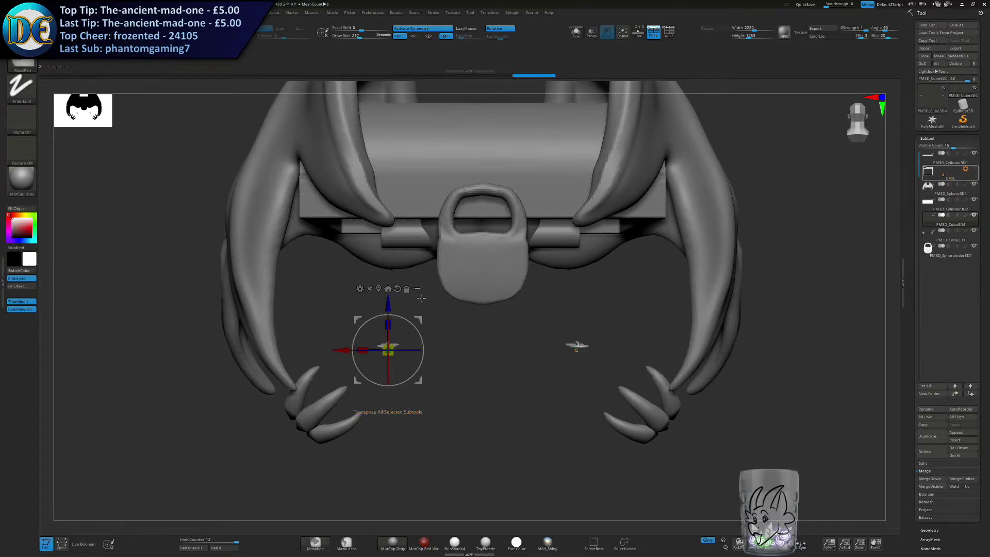
key("ctrl+z")
Return to Draw mode and try drawing mirrored chains from the claws to the lock, undoing them.
key("q")
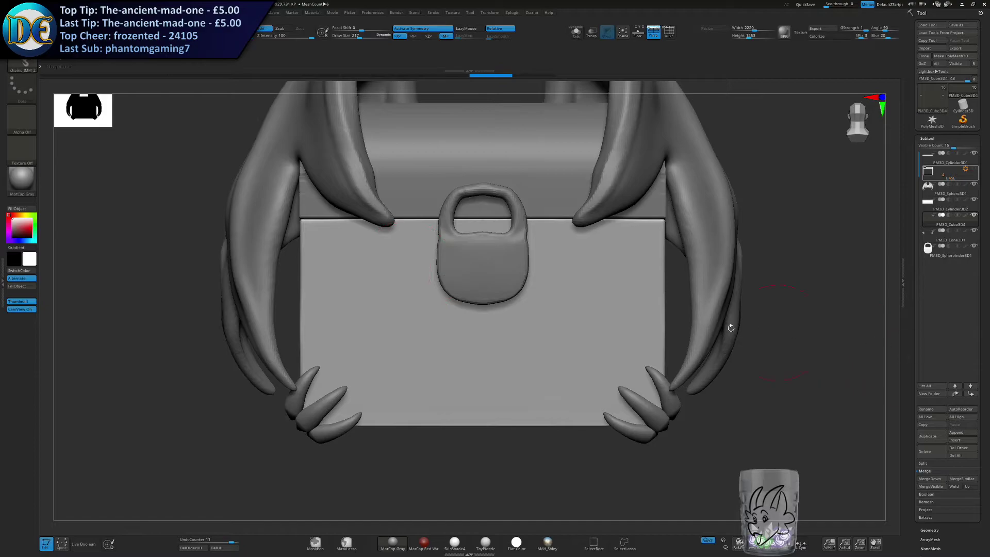
left_click_drag(384, 350, 424, 309)
key("s")
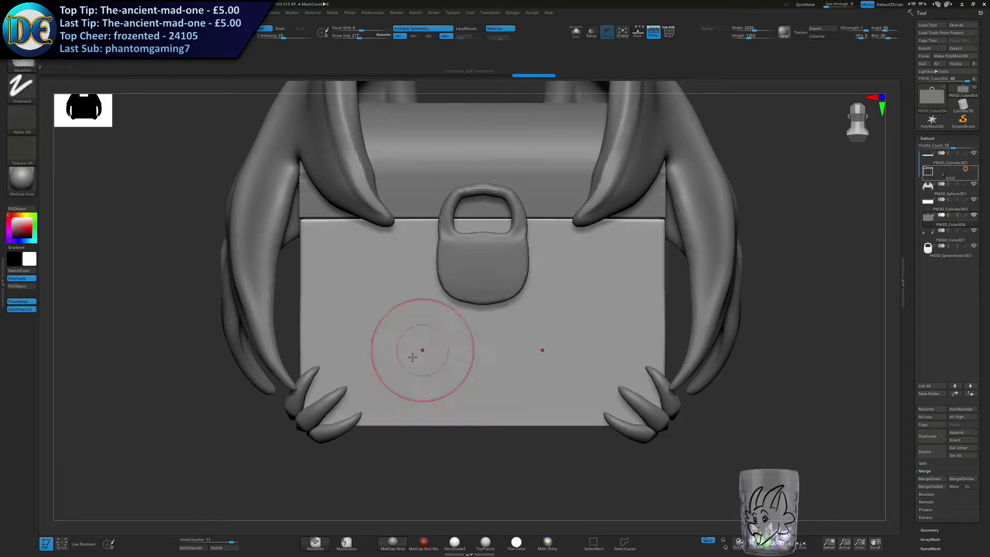
key("ctrl+z")
key("ctrl+z")
right_click_drag(361, 357, 390, 370)
left_click_drag(353, 390, 477, 308)
right_click_drag(436, 306, 415, 325, "shift")
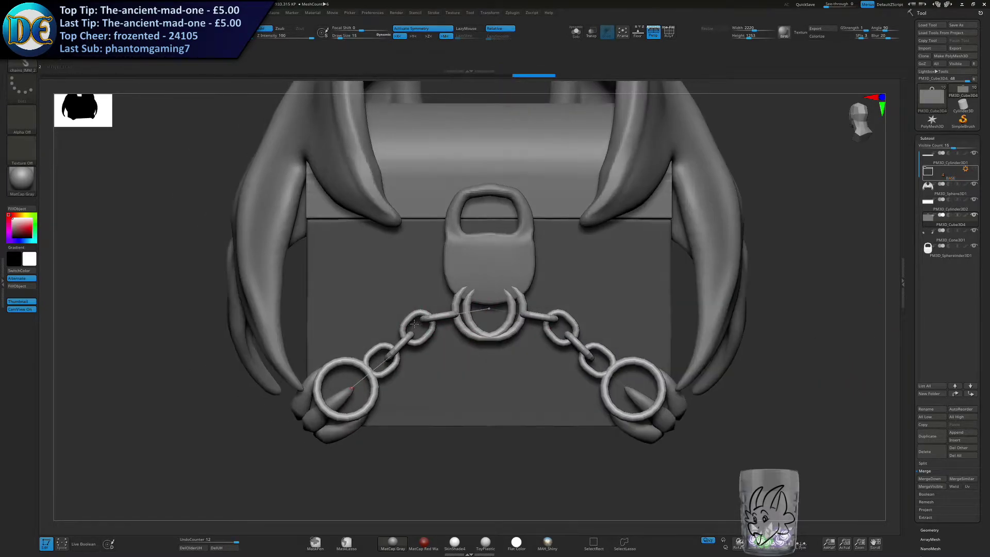
key("ctrl+z")
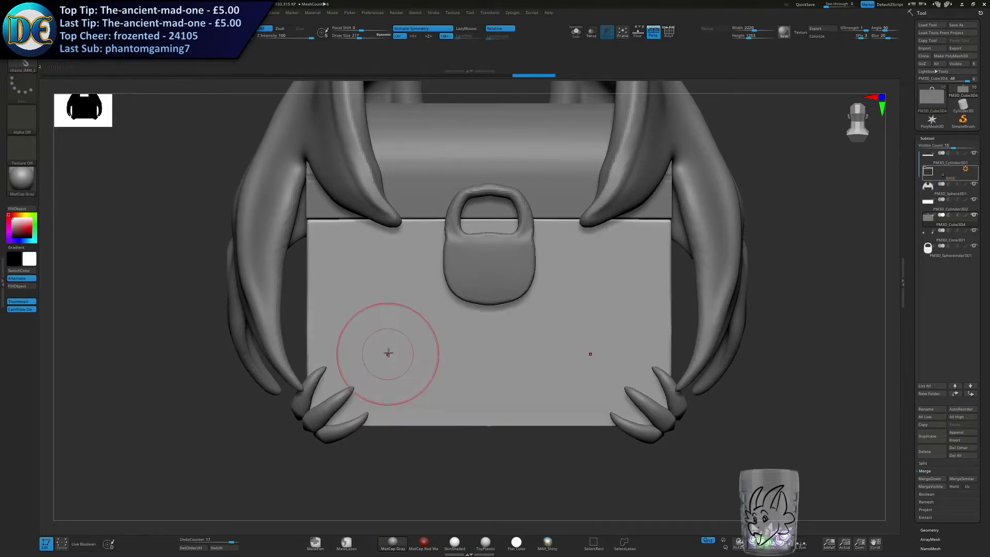
Try mirrored chains with smaller links curving from the claws to the lock, and undo them.
key("s")
left_click_drag(324, 392, 320, 393)
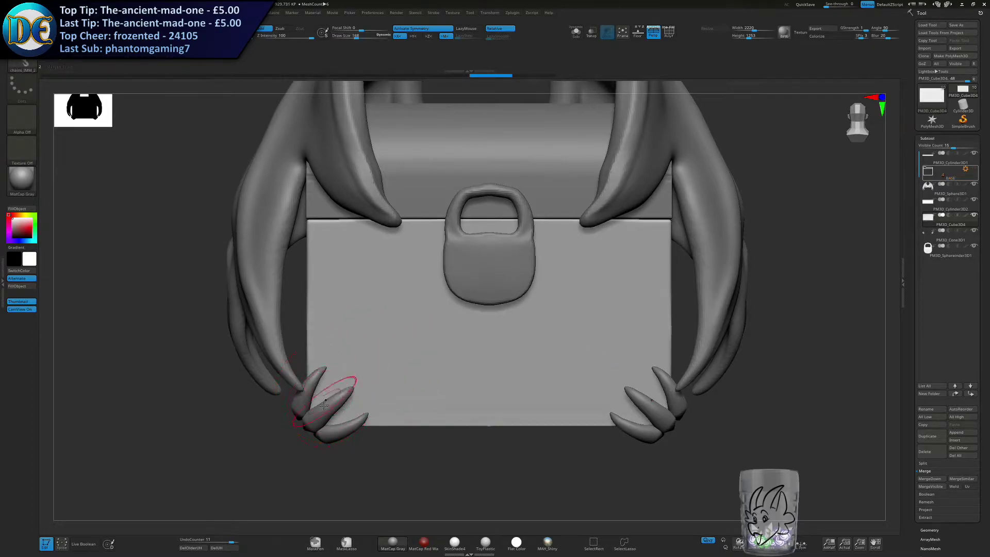
left_click_drag(368, 336, 471, 247)
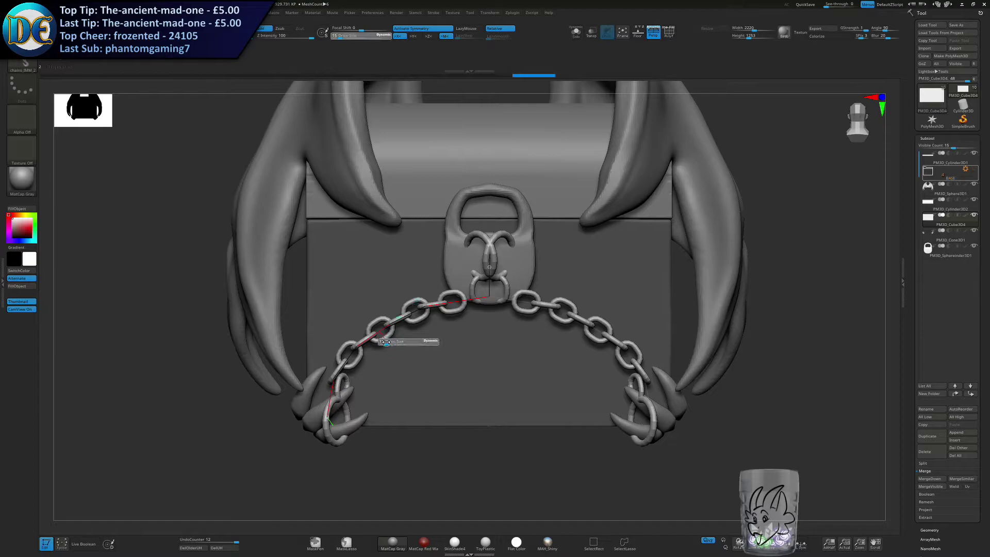
key("ctrl+z")
mouse_move(450, 300)
left_mouse_down()
mouse_move(421, 211)
mouse_move(379, 235)
mouse_move(420, 225)
mouse_move(442, 250)
mouse_move(489, 219)
mouse_move(447, 226)
mouse_move(450, 238)
mouse_move(419, 222)
mouse_move(426, 268)
left_mouse_up()
key("ctrl+z")
key("ctrl+z")
Try a finer mirrored chain from the claws, bending its curve and pulling its upper ends to the lock's lower corners.
left_click_drag(400, 374, 351, 414)
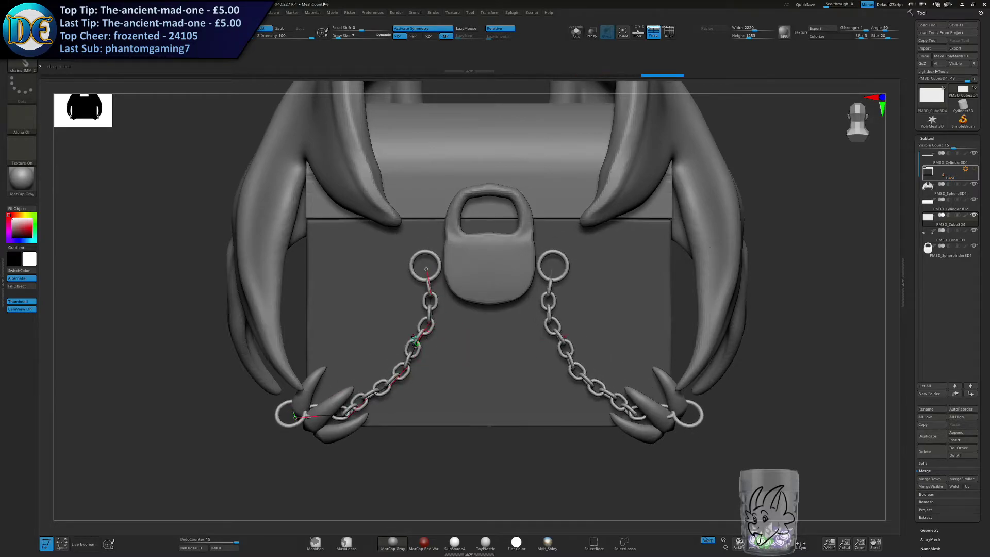
left_click_drag(419, 337, 436, 349)
left_click_drag(427, 277, 464, 276)
left_click_drag(439, 318, 426, 351)
left_click_drag(451, 299, 453, 303)
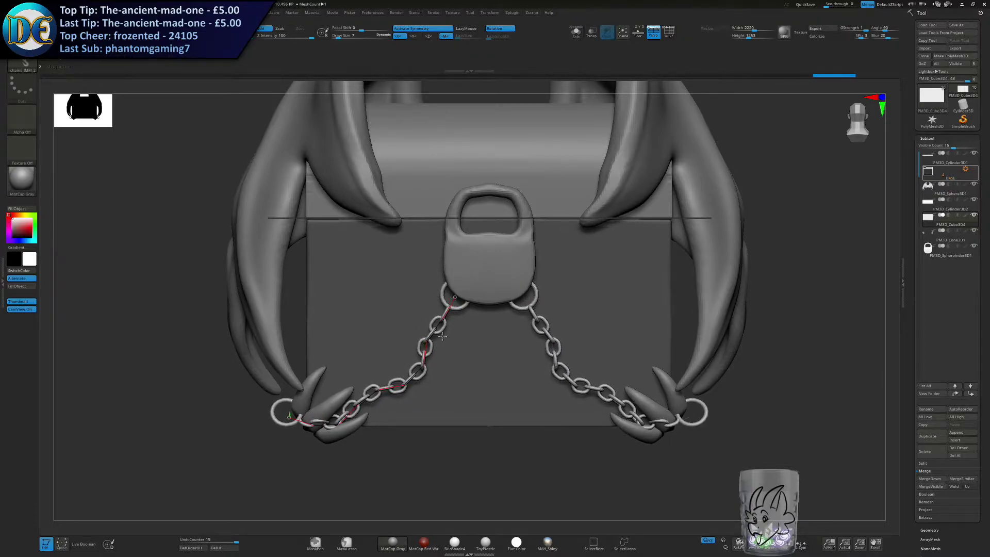
left_click_drag(401, 387, 396, 384)
left_click_drag(425, 348, 429, 352)
left_click_drag(368, 397, 382, 395)
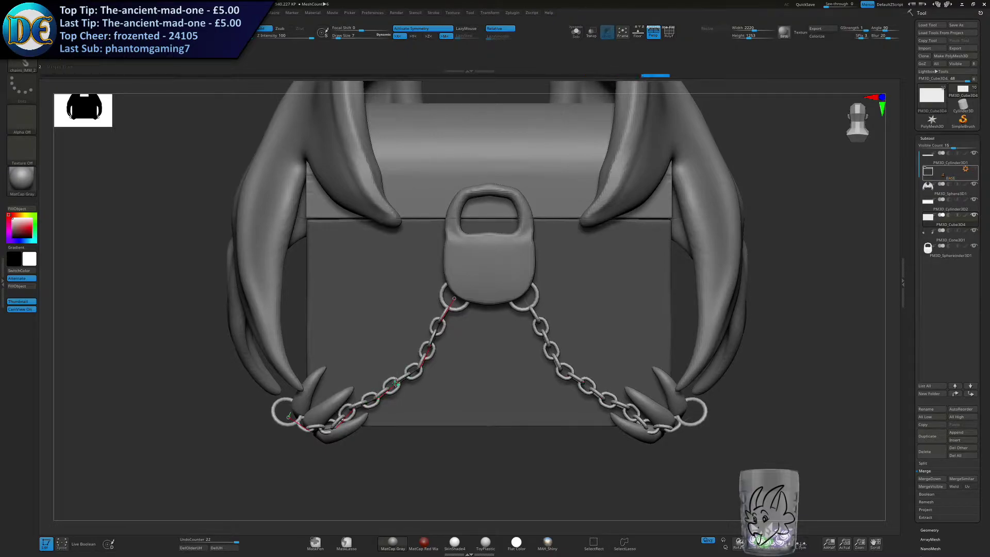
Undo the fine chain and its curve adjustments.
key("ctrl+z")
key("ctrl+z")
key("ctrl+z")
key("ctrl+z")
key("ctrl+z")
key("ctrl+z")
key("ctrl+z")
key("ctrl+z")
key("ctrl+z")
key("ctrl+z")
key("ctrl+z")
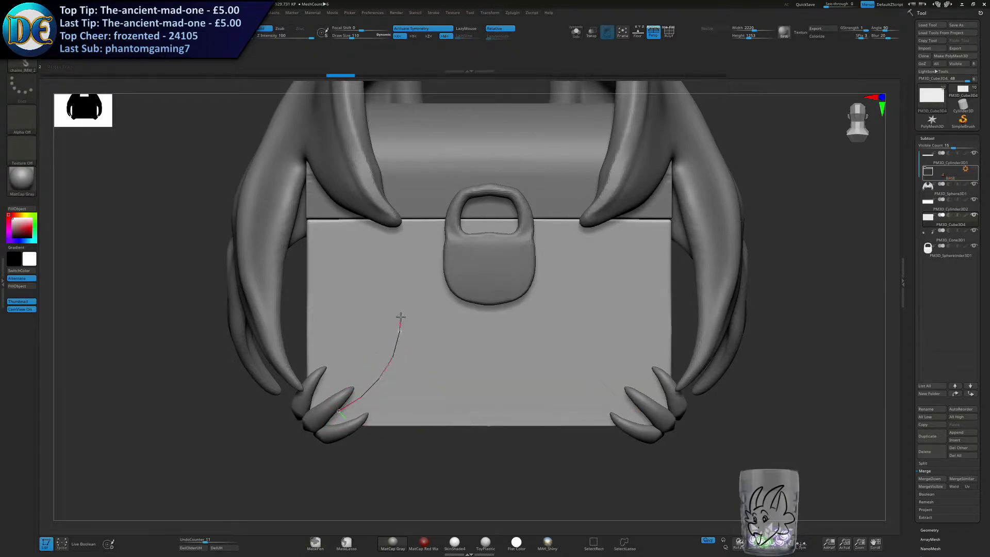
Draw a new mirrored chain up from the claws and reposition its curve so the upper ends meet the lock's lower corners.
left_click_drag(400, 318, 400, 320)
left_click_drag(373, 383, 377, 320)
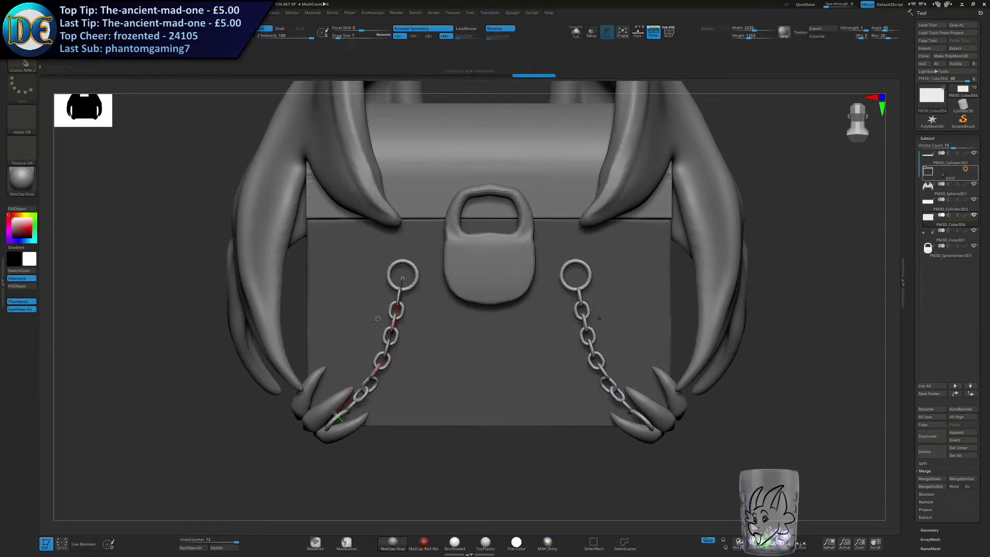
left_click_drag(405, 279, 469, 287)
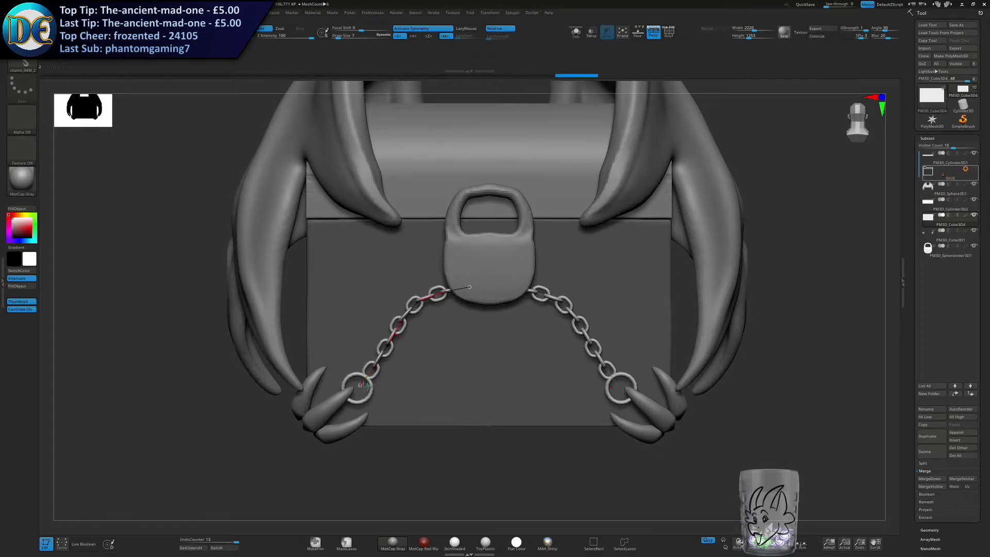
left_click_drag(415, 307, 444, 322)
left_click_drag(459, 287, 456, 295)
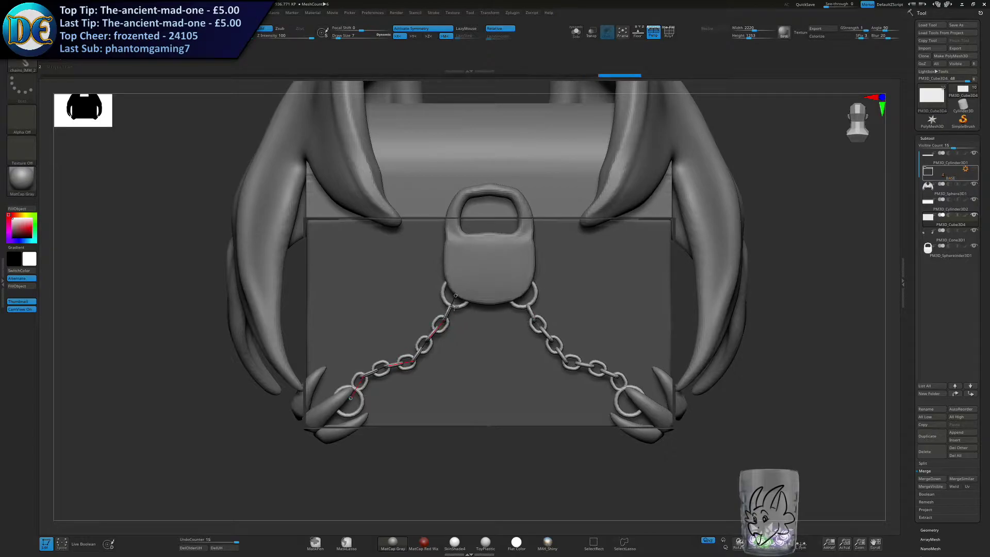
Bend the mirrored chain's curve into a smooth sag between the claws and the lock's lower corners.
mouse_move(387, 374)
left_mouse_down()
mouse_move(369, 390)
mouse_move(395, 381)
mouse_move(345, 396)
left_mouse_up()
mouse_move(460, 439)
left_mouse_down("alt")
mouse_move(463, 404)
mouse_move(428, 382)
mouse_move(391, 310)
mouse_move(440, 361)
mouse_move(400, 360)
left_mouse_up("alt")
mouse_move(475, 381)
right_mouse_down("ctrl")
mouse_move(454, 335)
mouse_move(441, 370)
right_mouse_up("ctrl")
key("s")
left_click_drag(441, 369, 444, 370)
left_click(413, 380)
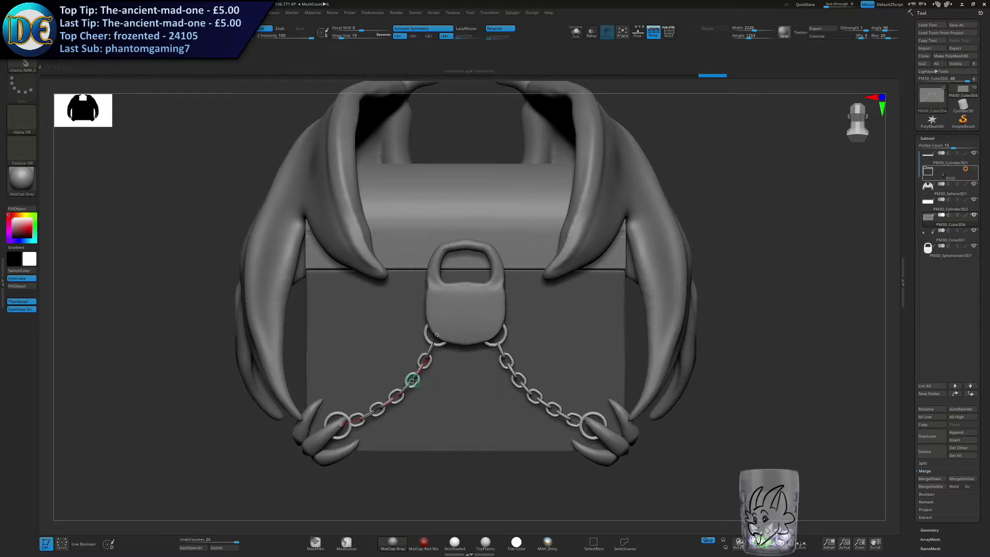
left_click(415, 377)
right_click_drag(422, 360, 423, 380, "ctrl")
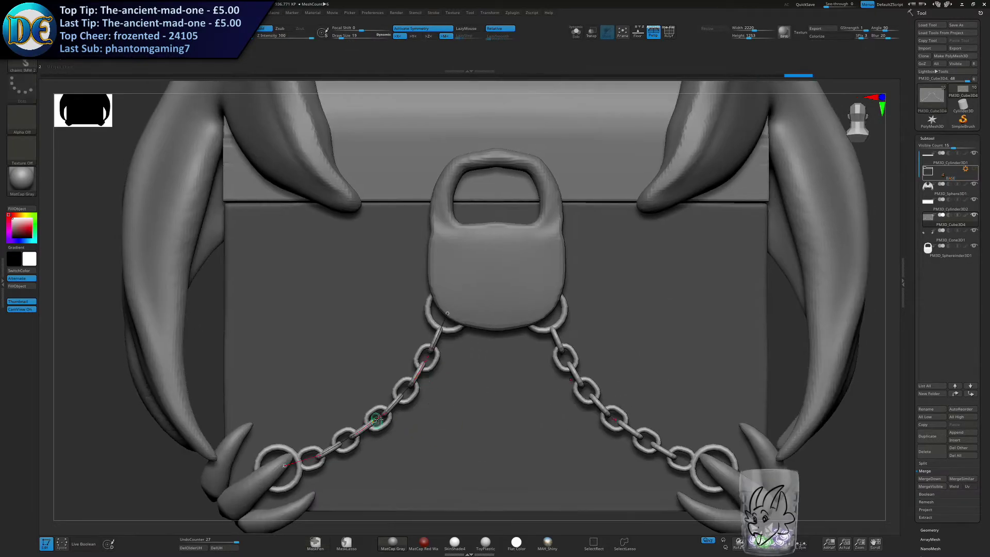
left_click(366, 426)
right_click_drag(415, 461, 380, 407, "ctrl")
right_click_drag(380, 407, 423, 383, "alt")
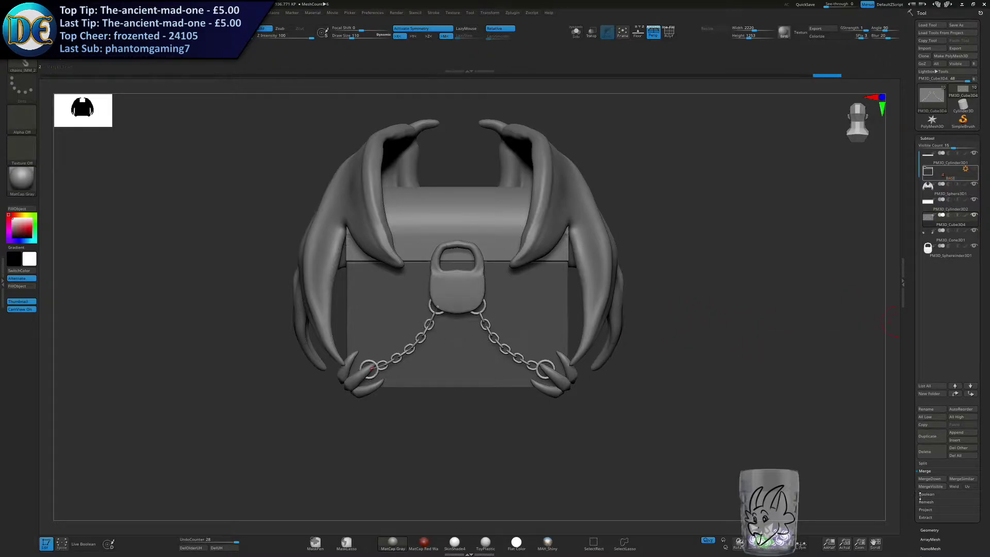
Split the masked chest body away from the chains into its own subtool and choose the Inflat brush.
left_click(924, 463)
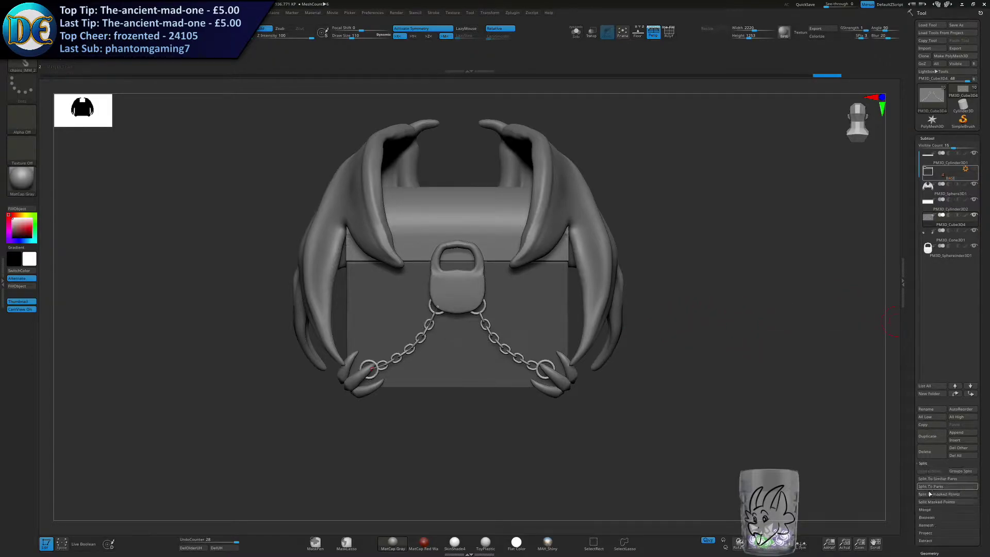
left_click(936, 502)
key("s")
left_click_drag(662, 321, 671, 316)
key("space")
left_click(654, 385)
key("s")
left_click_drag(676, 282, 692, 283)
Try inflating the chain links at several brush sizes, undoing each attempt.
right_click_drag(500, 319, 505, 343, "ctrl")
left_click(504, 343)
key("ctrl+z")
key("s")
left_click_drag(505, 339, 519, 345)
left_click(503, 339)
key("ctrl+z")
key("s")
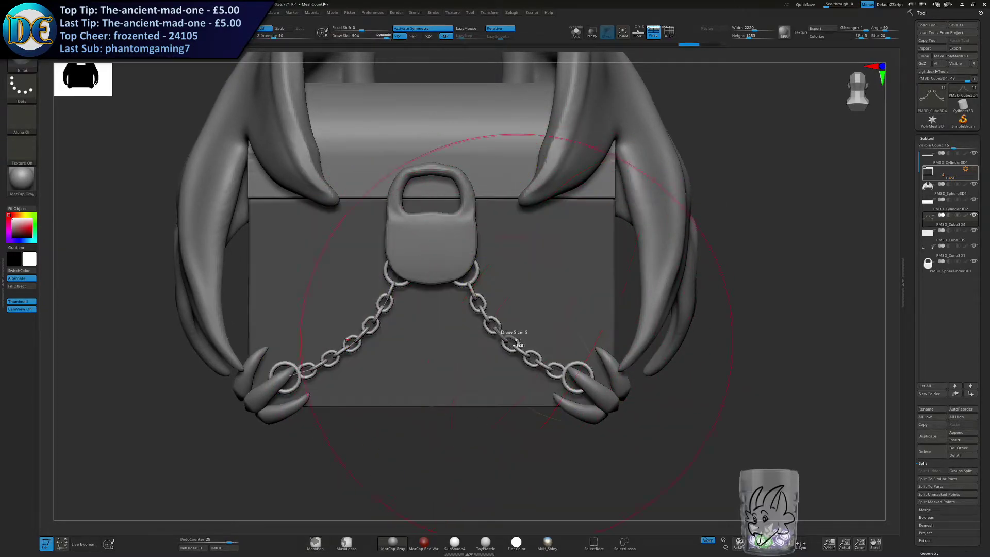
left_click(517, 344)
key("ctrl+z")
key("s")
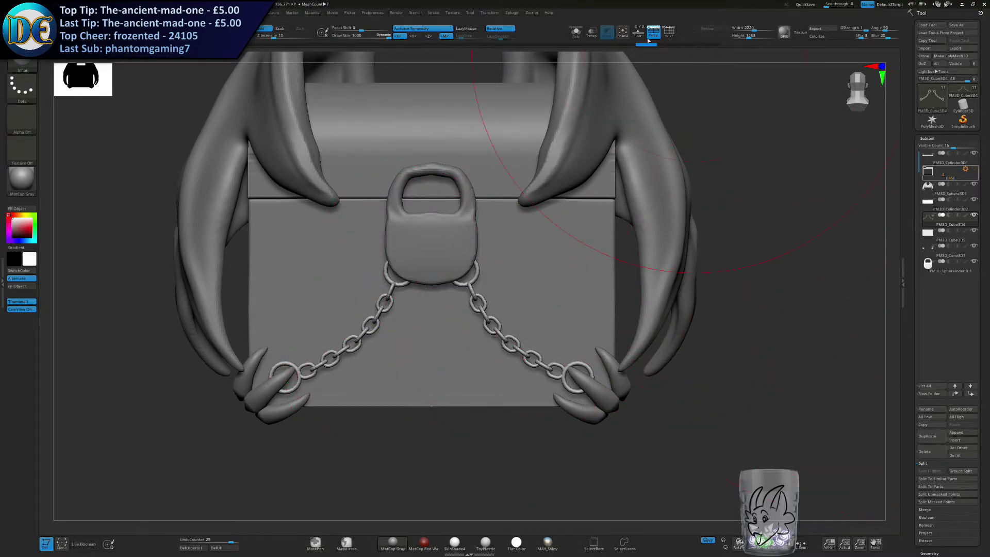
left_click(499, 335)
key("ctrl+z")
Thicken the links of both chains with the Inflat brush at a lower intensity.
key("s")
left_click_drag(501, 338, 511, 336)
left_click(500, 338)
key("s")
left_click_drag(273, 37, 260, 38)
left_click(524, 357)
Reposition the chains with the Move brush, fitting their end rings under the lock's corners and in between the claws.
key("space")
left_click(514, 355)
key("s")
left_click_drag(578, 285, 563, 285)
right_click_drag(531, 332, 514, 274, "alt")
mouse_move(513, 274)
right_mouse_down()
mouse_move(464, 264)
mouse_move(528, 295)
right_mouse_up()
left_click_drag(522, 302, 537, 310)
left_click_drag(480, 268, 486, 266)
left_click_drag(536, 308, 554, 308)
left_click_drag(451, 235, 449, 226)
key("s")
left_click_drag(584, 304, 540, 313)
mouse_move(589, 319)
left_mouse_down()
mouse_move(579, 327)
mouse_move(536, 313)
mouse_move(553, 318)
left_mouse_up()
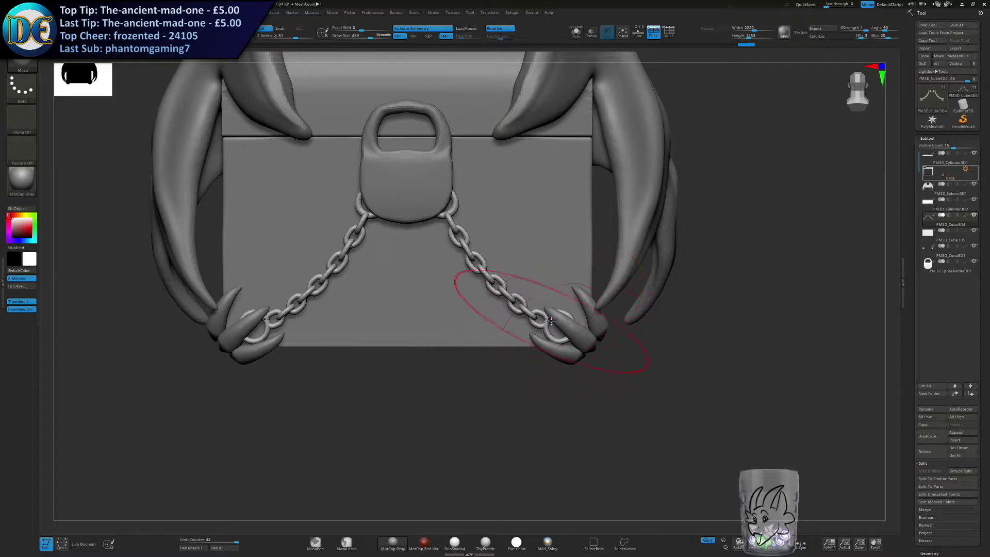
Pull the claw-end links of the chains up and over the uppermost claws using a smaller Move brush.
mouse_move(539, 327)
left_mouse_down()
mouse_move(554, 298)
mouse_move(574, 317)
mouse_move(574, 296)
mouse_move(539, 306)
mouse_move(577, 292)
mouse_move(558, 310)
mouse_move(544, 306)
mouse_move(573, 301)
mouse_move(554, 311)
mouse_move(571, 292)
mouse_move(577, 311)
mouse_move(569, 302)
left_mouse_up()
key("ctrl+z")
key("[")
key("[")
key("[")
left_click_drag(579, 285, 548, 308)
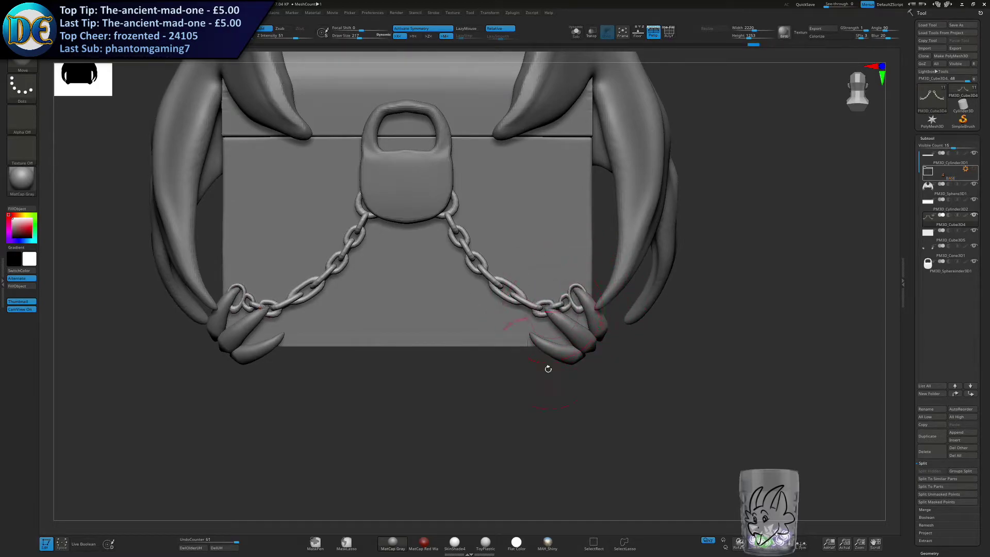
mouse_move(540, 377)
left_mouse_down()
mouse_move(497, 368)
mouse_move(498, 381)
left_mouse_up()
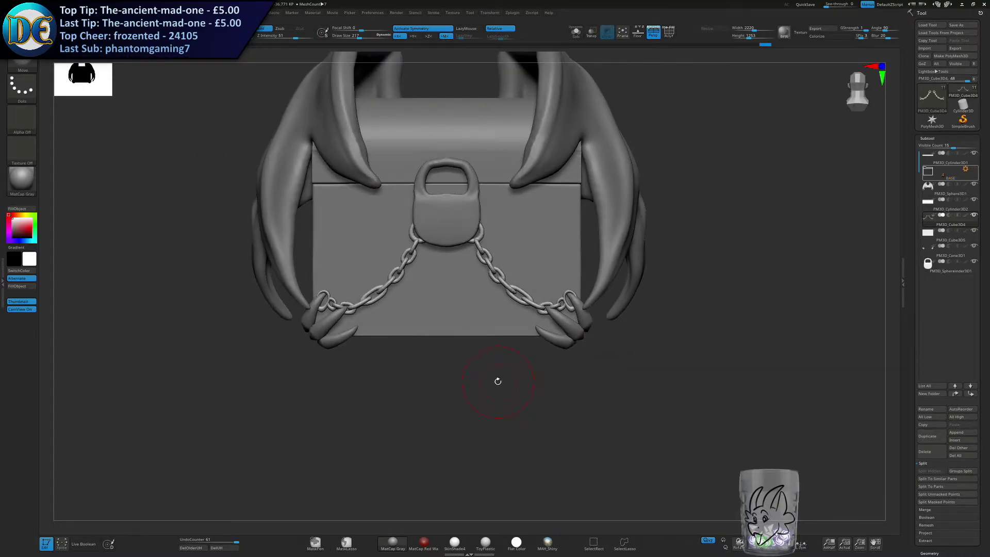
Inflate the thin end links looped around the uppermost claws.
scroll(557, 283, "up", 3)
key("space")
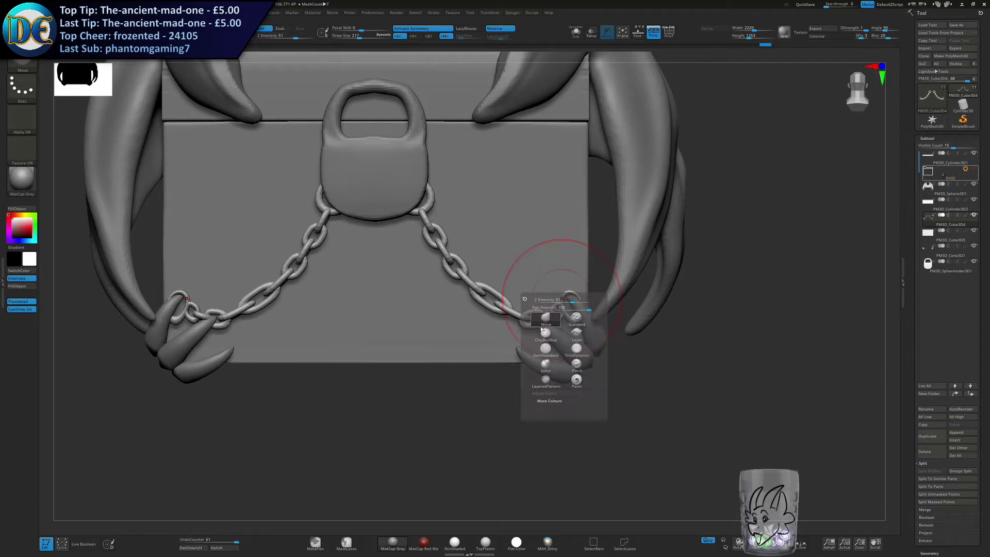
left_click(545, 364)
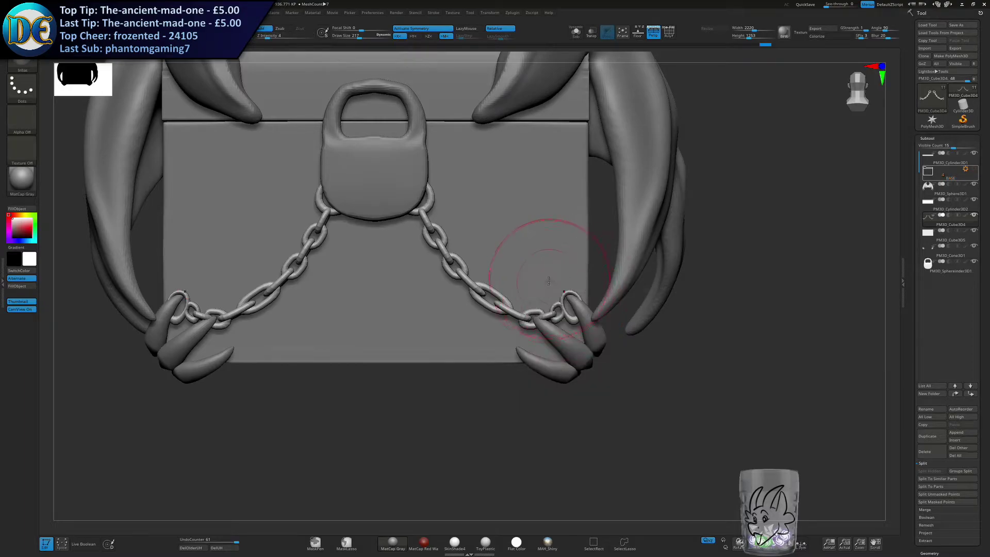
left_click_drag(572, 296, 568, 303)
mouse_move(640, 367)
left_mouse_down()
mouse_move(599, 363)
mouse_move(611, 364)
left_mouse_up()
Move the chains' upper rings and links so they hang clearly from the lock's lower corners.
key("space")
left_click(537, 351)
mouse_move(557, 413)
left_mouse_down()
mouse_move(600, 268)
mouse_move(608, 268)
left_mouse_up()
key("s")
key("w")
left_click_drag(440, 353, 440, 362)
mouse_move(399, 363)
right_mouse_down()
mouse_move(389, 429)
mouse_move(381, 384)
right_mouse_up()
right_click_drag(381, 384, 390, 420, "alt")
mouse_move(391, 420)
right_mouse_down()
mouse_move(459, 402)
mouse_move(385, 381)
right_mouse_up()
key("q")
key("s")
left_click_drag(389, 383, 386, 384)
key("s")
left_click_drag(400, 335, 412, 336)
right_click_drag(416, 292, 444, 275, "ctrl")
key("s")
left_click_drag(466, 253, 460, 253)
left_click_drag(487, 288, 480, 301)
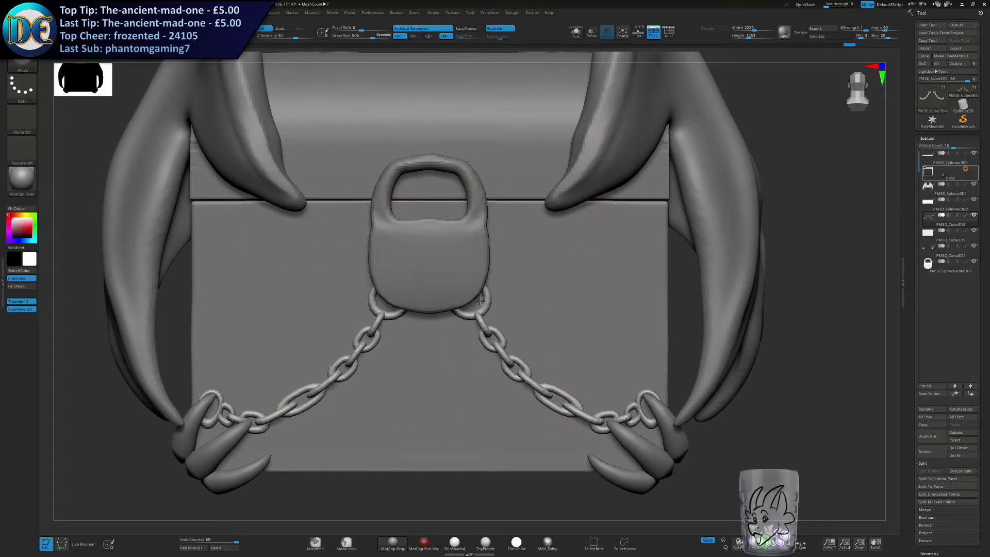
Refine the middle links of both chains with a smaller Move brush to give them an even sag.
key("s")
left_click_drag(512, 350, 506, 350)
right_click_drag(527, 396, 506, 320, "alt")
key("s")
left_click_drag(512, 329, 507, 329)
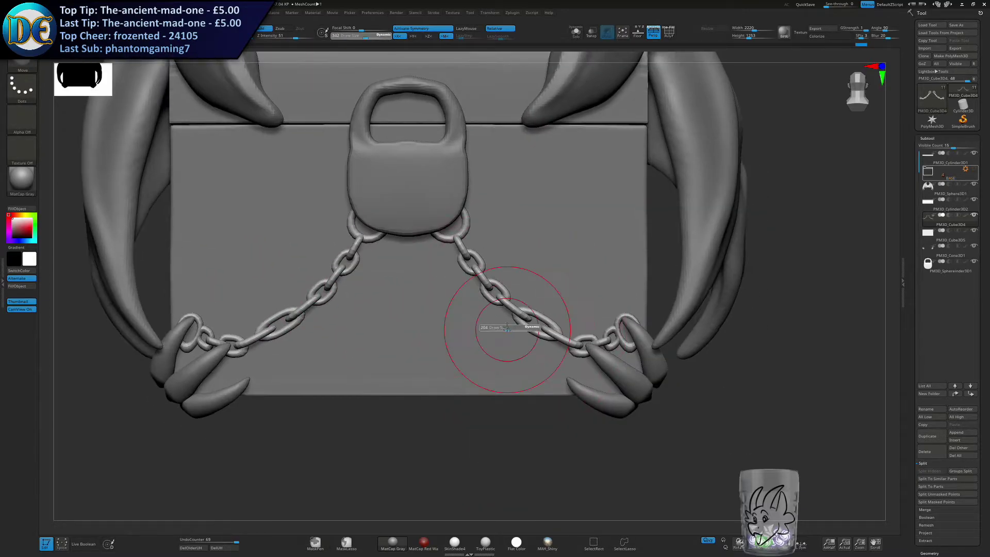
left_click_drag(497, 294, 504, 297)
left_click_drag(545, 329, 535, 327)
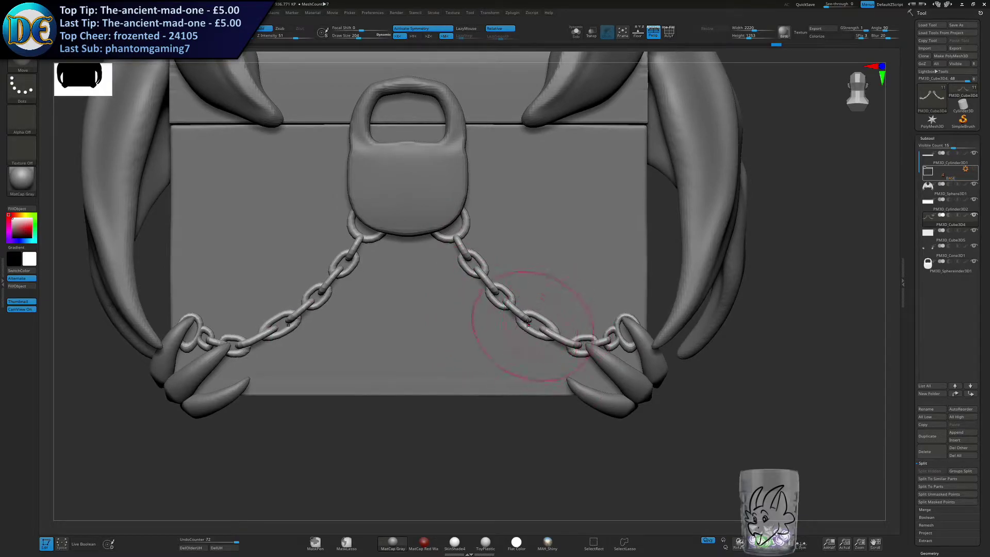
left_click_drag(467, 258, 535, 323)
key("s")
left_click_drag(540, 329, 540, 334)
right_click_drag(529, 345, 539, 391, "ctrl")
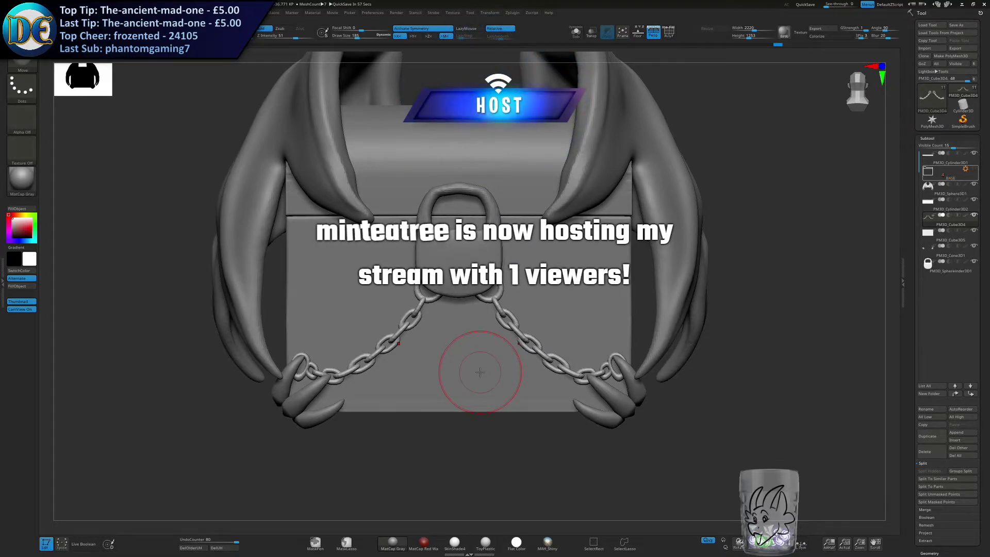
Nudge the last chain links with a small Move brush so they wrap around the uppermost claws.
mouse_move(600, 313)
right_mouse_down("ctrl")
mouse_move(637, 369)
mouse_move(596, 305)
right_mouse_up("ctrl")
key("s")
left_click_drag(596, 306, 579, 288)
left_click_drag(589, 330, 587, 343)
key("s")
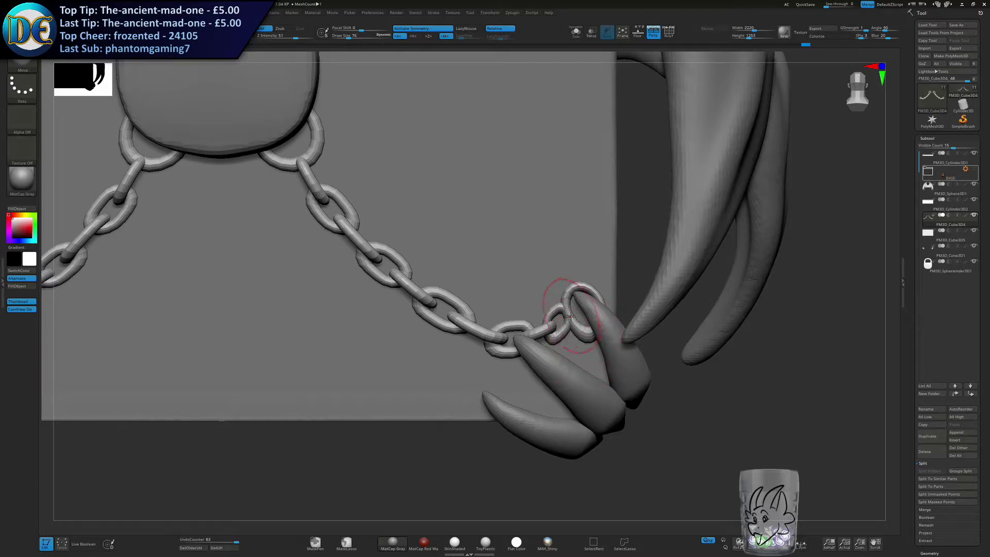
right_click_drag(571, 315, 583, 316)
left_click_drag(587, 339, 586, 325)
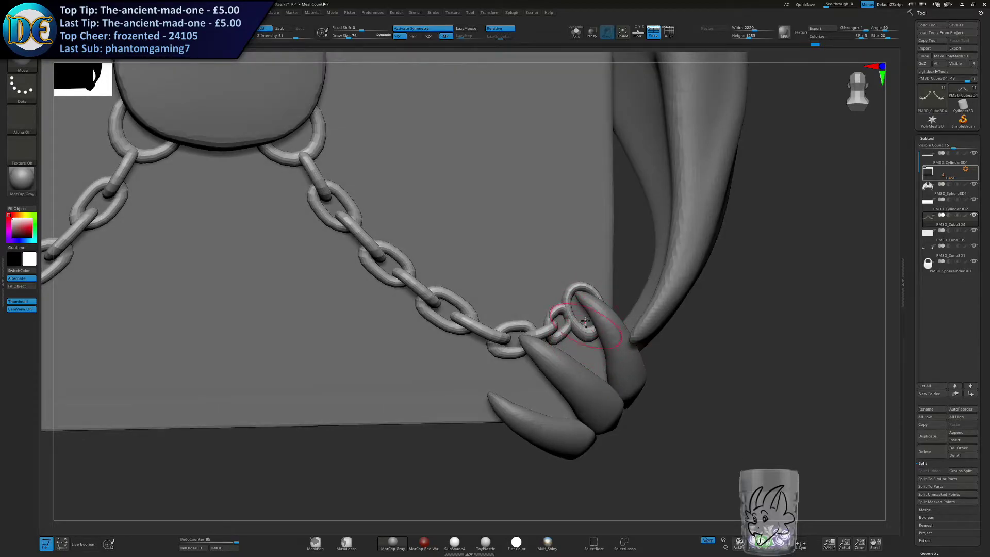
right_click_drag(595, 301, 511, 299)
right_click_drag(510, 299, 572, 361, "ctrl")
right_click_drag(573, 361, 544, 348, "ctrl")
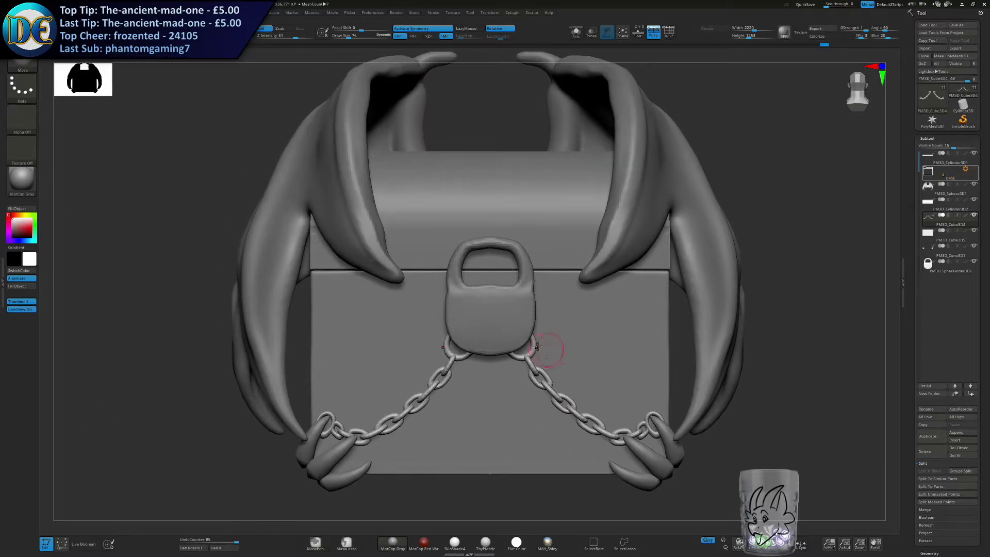
Select the padlock and carve a keyhole into the centre of its front with the ClayBuildup brush.
left_click(502, 322, "alt")
key("space")
left_click(498, 365)
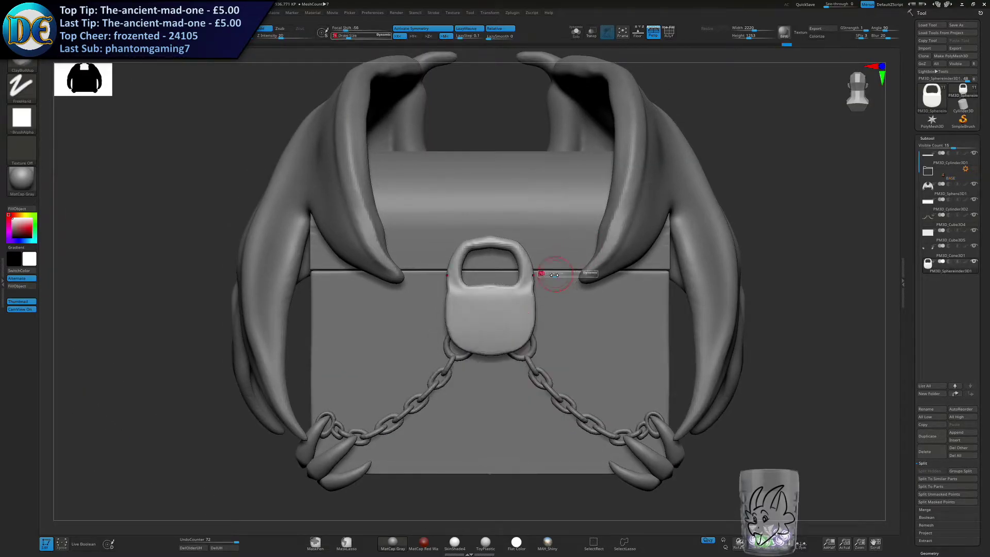
mouse_move(495, 263)
right_mouse_down("ctrl")
mouse_move(508, 332)
mouse_move(507, 260)
right_mouse_up("ctrl")
key("s")
left_click_drag(508, 259, 504, 261)
key("s")
left_click_drag(563, 328, 561, 333, "alt")
mouse_move(556, 393)
left_mouse_down("alt")
mouse_move(554, 343)
mouse_move(565, 390)
mouse_move(562, 338)
mouse_move(579, 330)
left_mouse_up("alt")
left_click_drag(578, 356, 580, 393, "alt")
right_click_drag(580, 393, 510, 339, "ctrl")
mouse_move(510, 338)
right_mouse_down("alt")
mouse_move(467, 259)
mouse_move(472, 291)
right_mouse_up("alt")
key("s")
left_click_drag(495, 201, 493, 201)
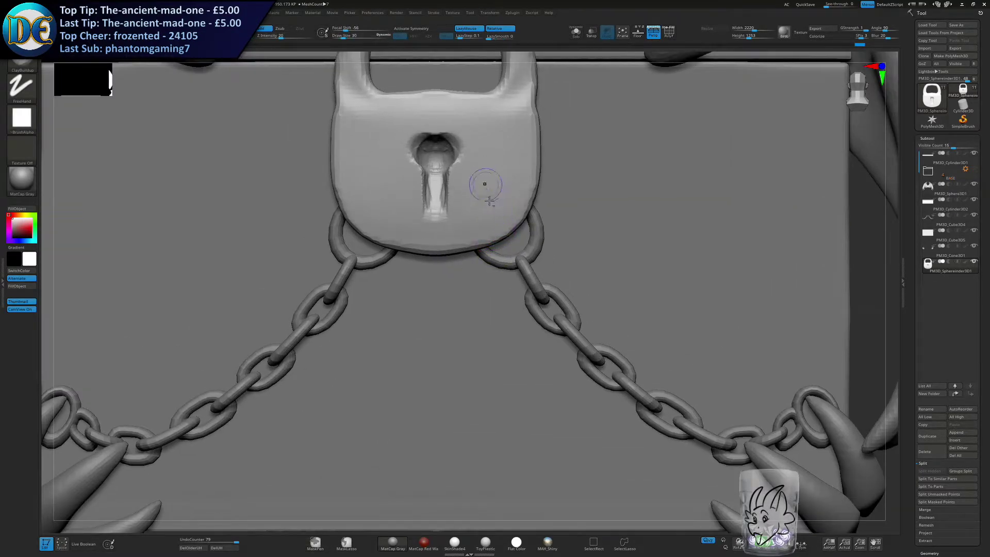
Try carving a slanted scratch to the right of the keyhole at different brush sizes, undoing each stroke.
right_click_drag(484, 183, 508, 268, "alt")
key("s")
mouse_move(505, 251)
left_mouse_down()
mouse_move(553, 284)
mouse_move(526, 319)
left_mouse_up()
key("ctrl+z")
key("ctrl+z")
mouse_move(943, 188)
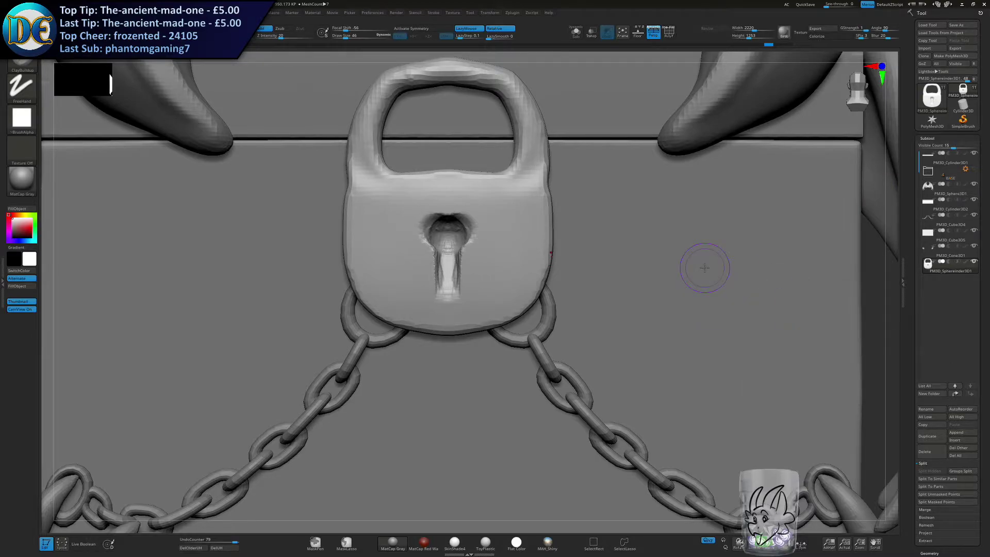
key("s")
left_click_drag(545, 227, 538, 279)
key("ctrl+z")
key("s")
left_click_drag(502, 232, 538, 276)
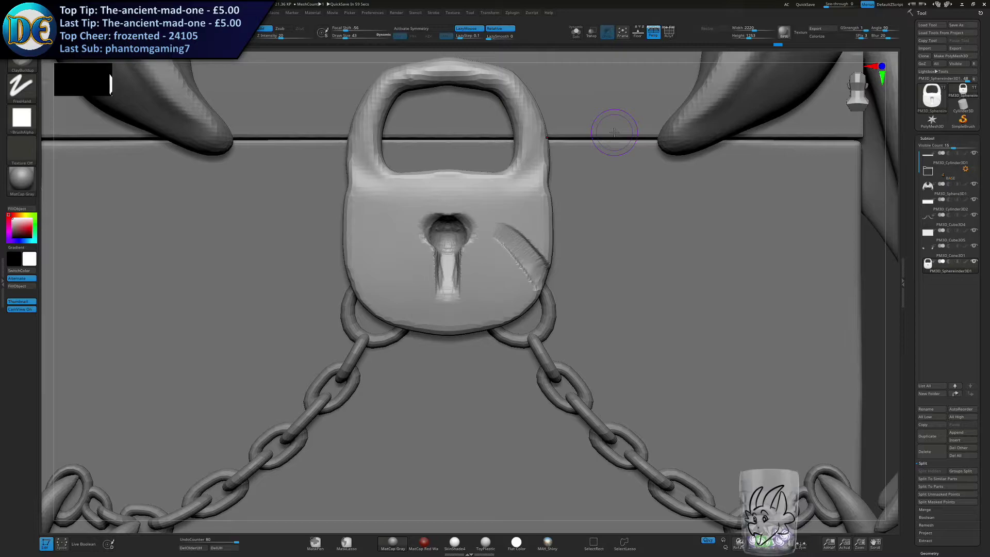
key("ctrl+z")
Carve three slanted claw scratches running from beside the keyhole to the padlock's right edge.
key("s")
left_click_drag(596, 295, 593, 295)
left_click_drag(493, 243, 541, 293)
key("ctrl+z")
left_click_drag(485, 238, 543, 292)
key("ctrl+z")
left_click_drag(503, 244, 545, 282)
left_click_drag(512, 219, 553, 242)
left_click_drag(491, 262, 535, 339)
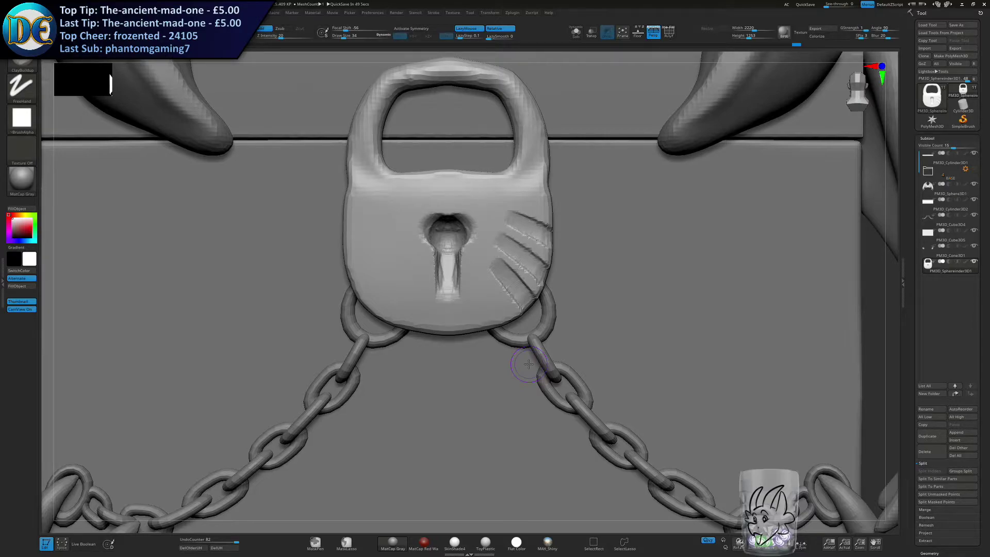
Carve smaller slanted scratches into the lower left of the padlock's front, redoing the strokes that miss.
right_click_drag(442, 336, 428, 311, "ctrl")
right_click_drag(429, 273, 448, 323, "alt")
right_click_drag(447, 282, 451, 308, "ctrl")
key("s")
left_click_drag(456, 305, 451, 305)
right_click_drag(439, 310, 459, 254, "alt")
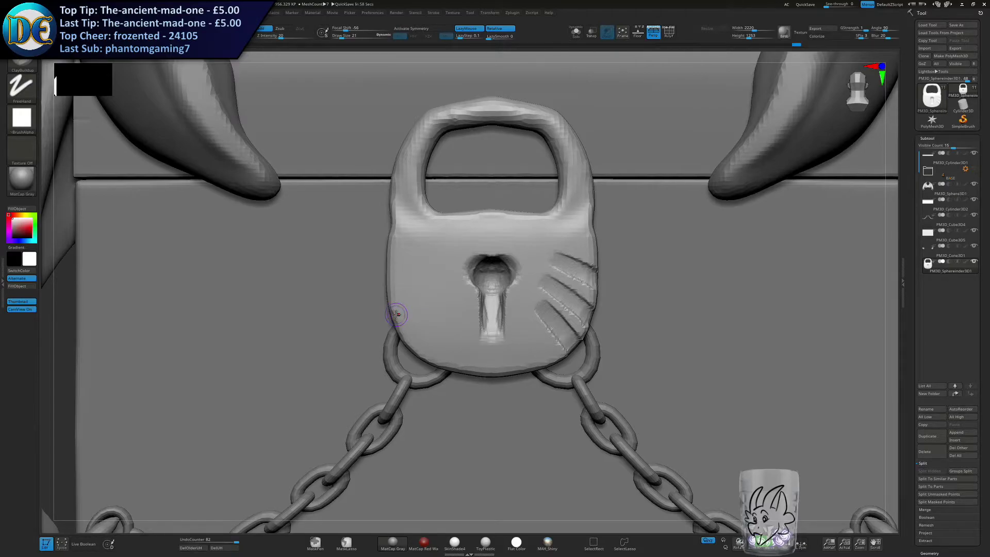
right_click_drag(481, 282, 477, 252, "ctrl")
mouse_move(477, 283)
right_mouse_down("alt")
mouse_move(480, 220)
mouse_move(484, 272)
right_mouse_up("alt")
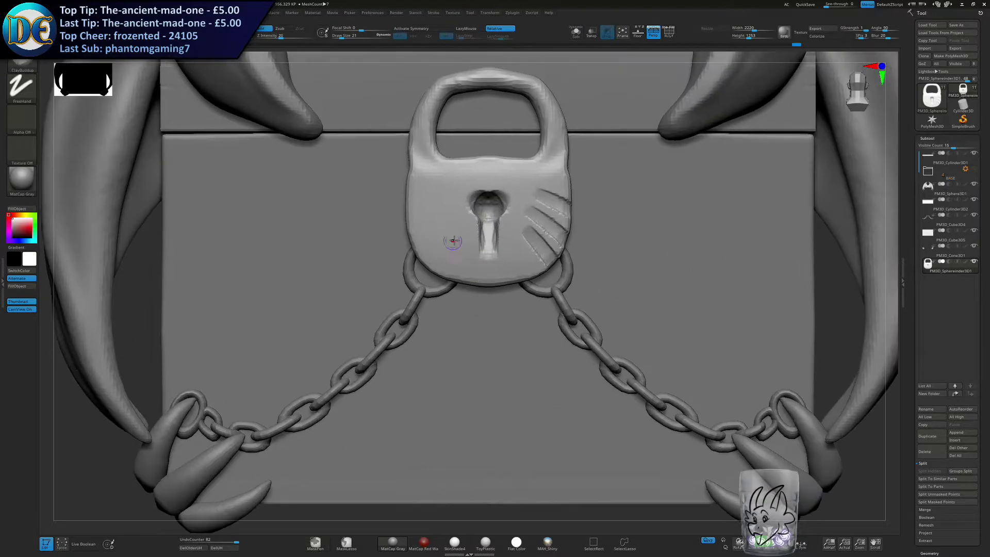
left_click_drag(456, 227, 427, 262)
key("ctrl+z")
left_click_drag(462, 234, 453, 311)
key("ctrl+z")
mouse_move(464, 235)
left_mouse_down()
mouse_move(430, 290)
mouse_move(416, 293)
left_mouse_up()
left_click_drag(469, 257, 452, 303)
mouse_move(451, 349)
right_mouse_down("ctrl")
mouse_move(406, 359)
mouse_move(495, 345)
mouse_move(379, 335)
mouse_move(408, 333)
right_mouse_up("ctrl")
right_click_drag(408, 332, 387, 350, "ctrl")
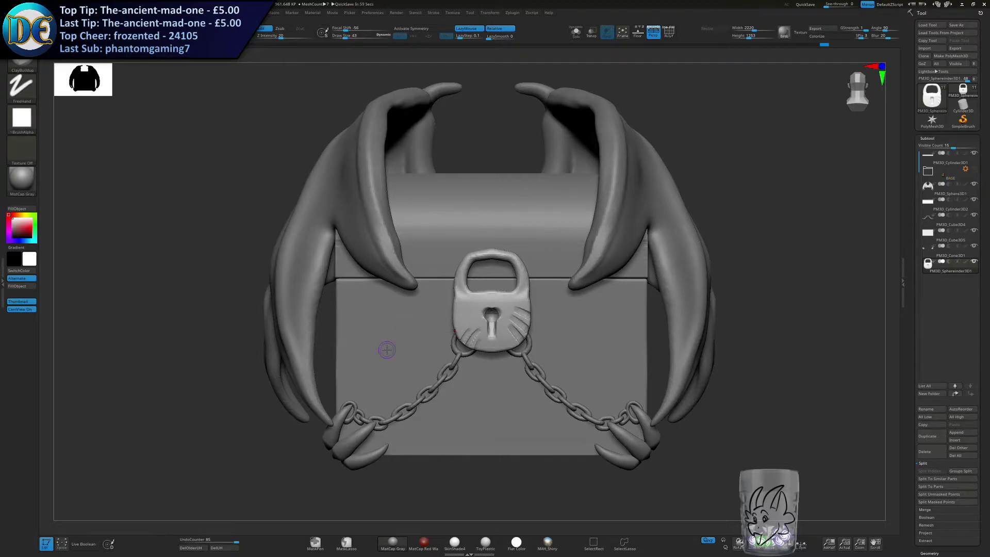
right_click_drag(387, 350, 358, 349, "alt")
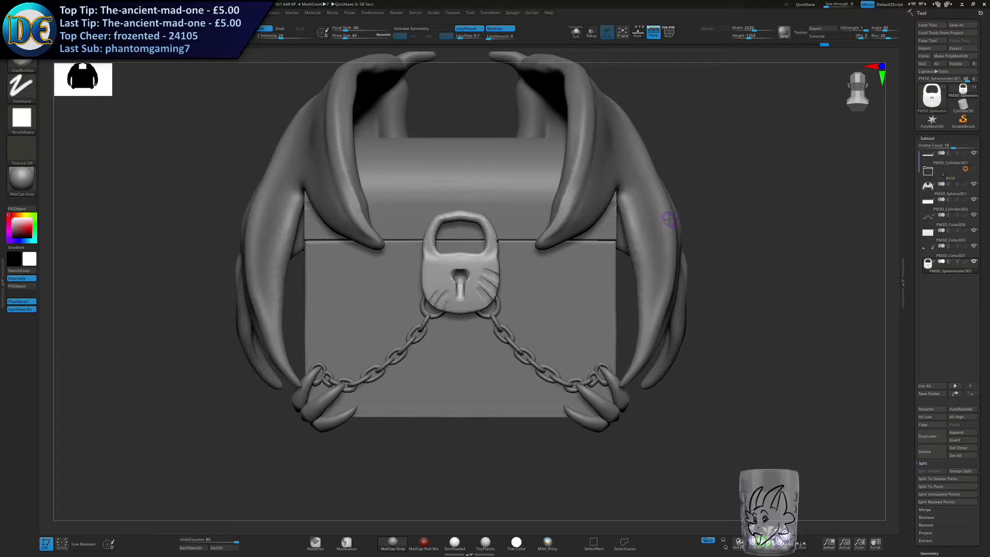
key("s")
left_click_drag(520, 299, 530, 300)
mouse_move(526, 301)
right_mouse_down("alt")
mouse_move(531, 357)
mouse_move(492, 357)
mouse_move(478, 327)
right_mouse_up("alt")
right_click_drag(478, 327, 505, 339, "ctrl")
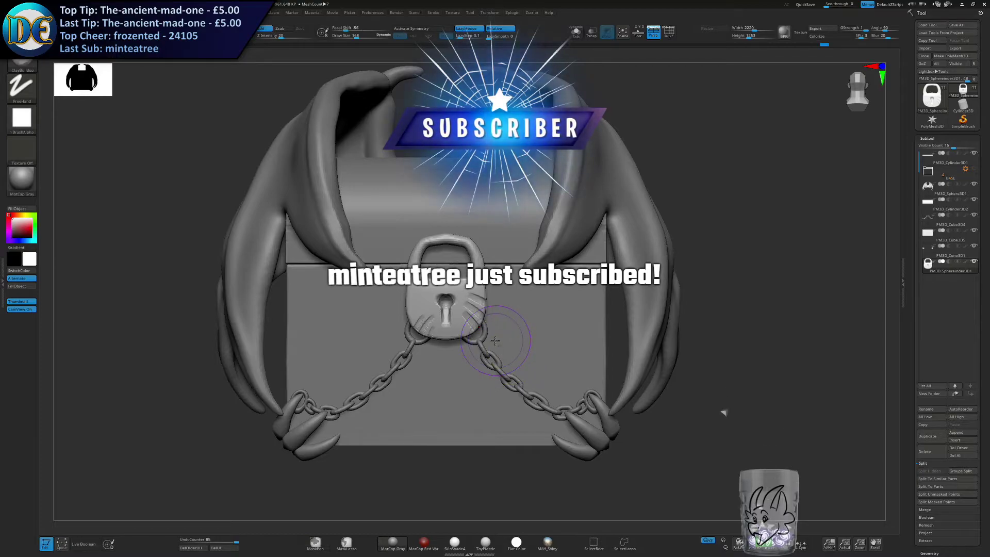
Stop the screen recording and save the chest project over its existing file.
key("alt+F9")
key("super")
left_click(343, 496)
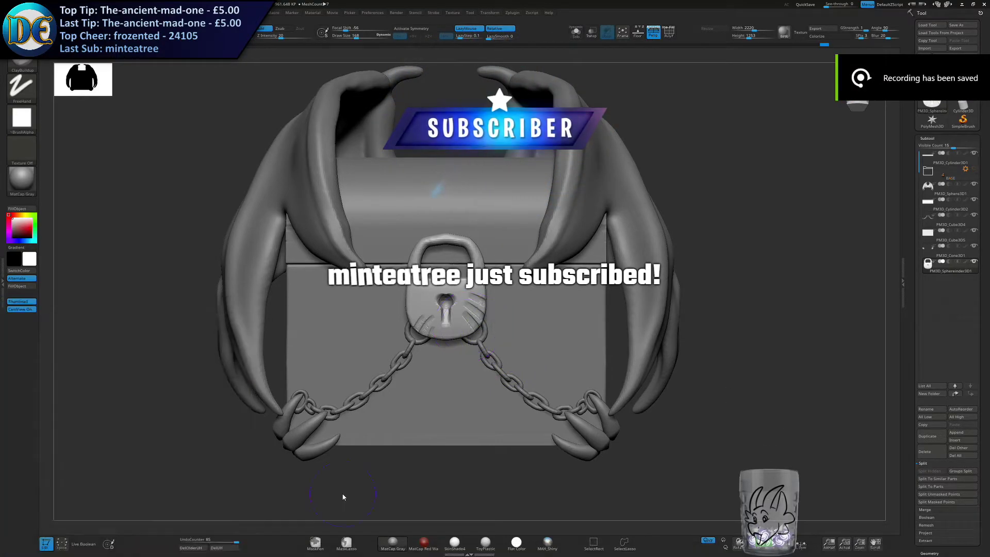
key("ctrl+s")
key("Return")
key("y")
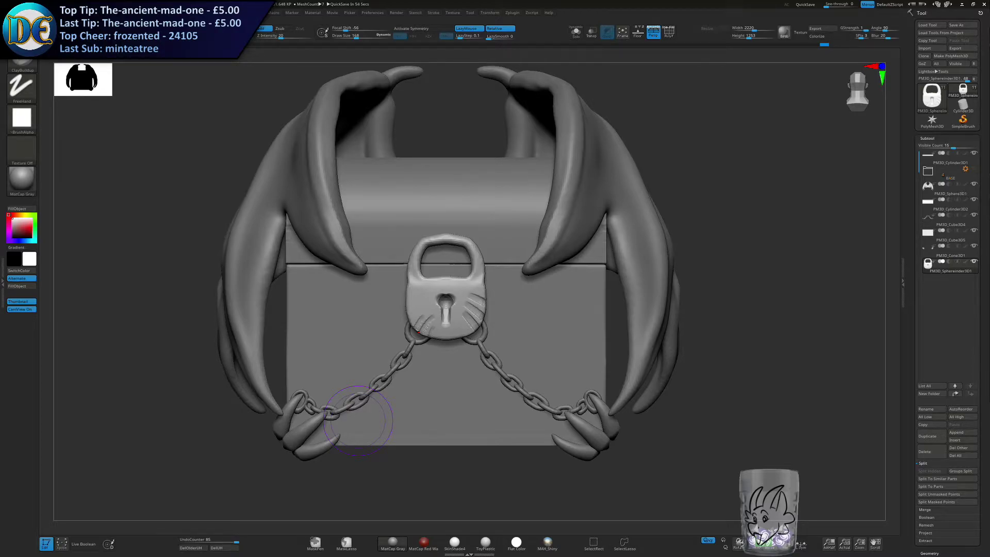
Switch to the browser and shrink the chained padlock concept into a small window in a corner beside the dragon chest sketch.
left_click_drag(989, 217, 484, 0)
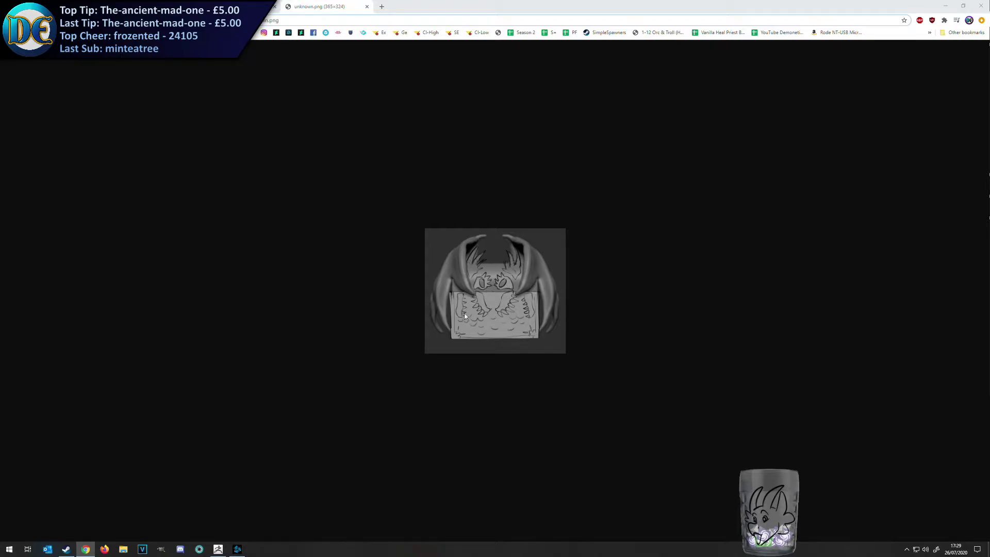
left_click_drag(320, 3, 196, 75)
left_click_drag(471, 4, 466, 86)
mouse_move(263, 6)
left_mouse_down()
mouse_move(309, 7)
mouse_move(345, 68)
mouse_move(263, 7)
mouse_move(318, 29)
mouse_move(332, 62)
left_mouse_up()
left_click_drag(607, 355, 321, 274)
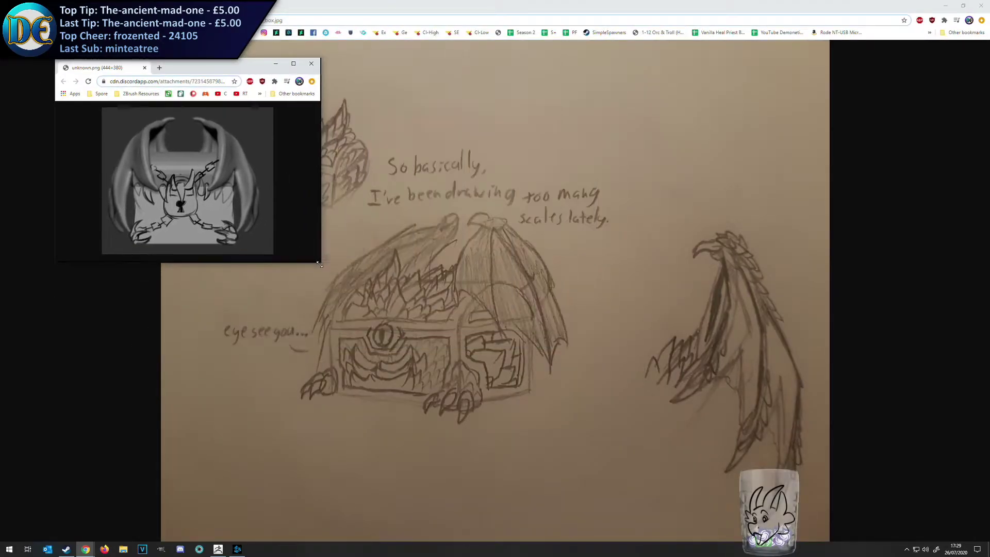
left_click_drag(206, 65, 188, 51)
Shrink the scaly-face chest concept window and place it directly below the padlock concept.
mouse_move(88, 553)
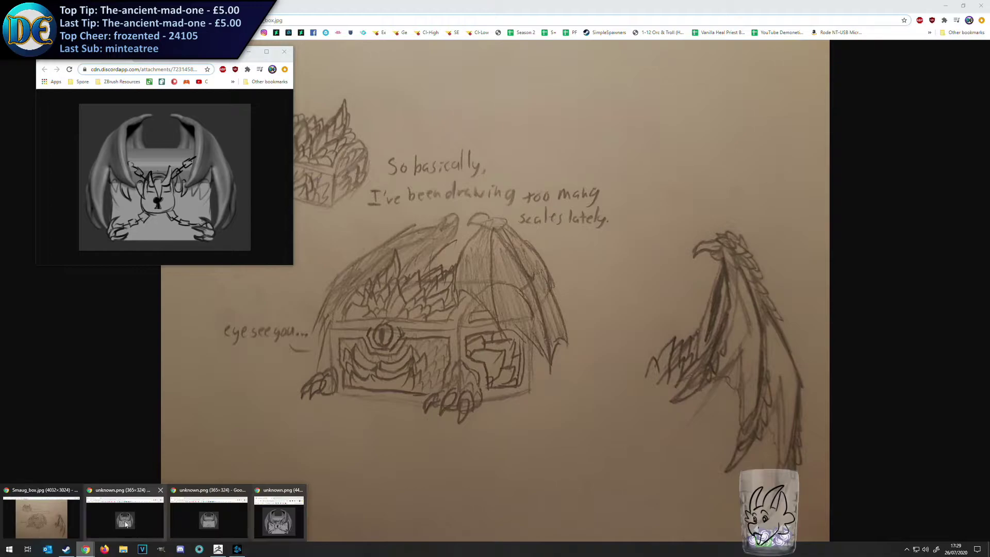
left_click(126, 518)
left_click_drag(753, 383, 474, 323)
left_click_drag(364, 99, 183, 301)
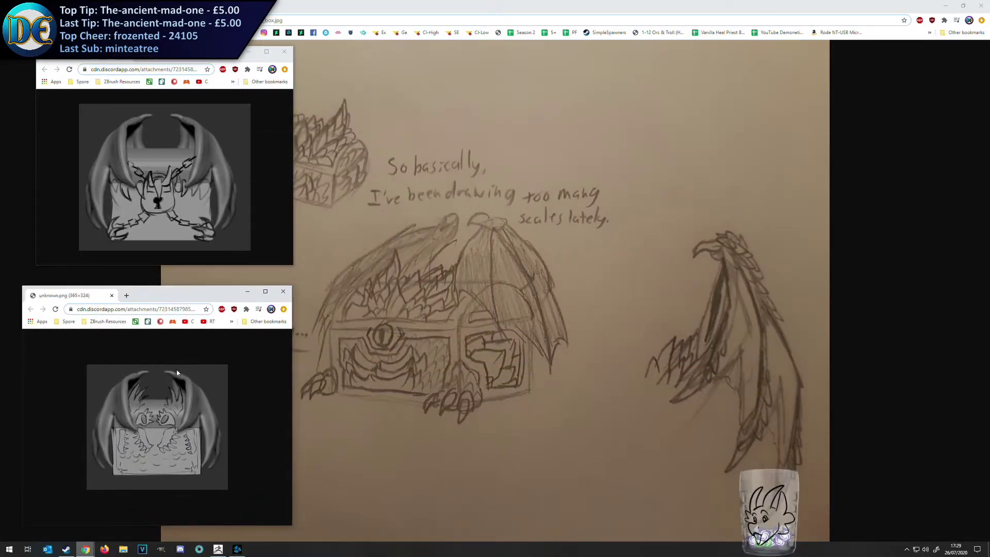
left_click(87, 548)
left_click(250, 516)
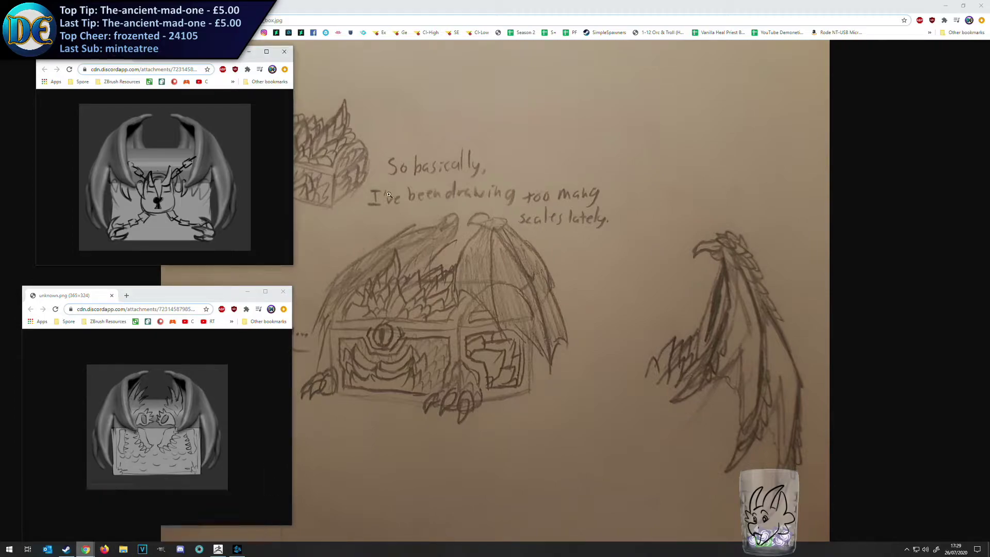
Bring up the ornate-border chest concept, shrink its window and place it opposite the padlock concept.
left_click(87, 547)
left_click(188, 524)
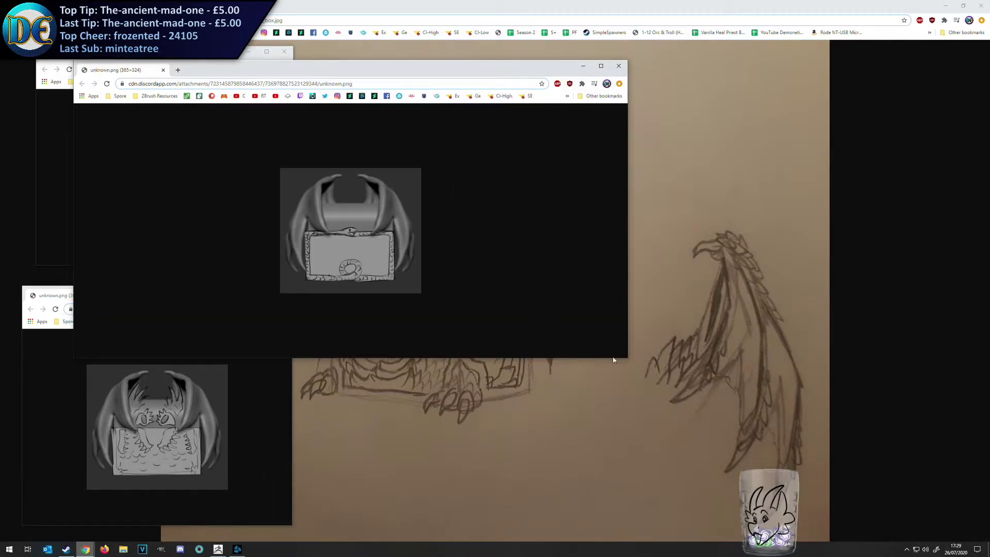
left_click_drag(625, 358, 274, 276)
left_click_drag(198, 71, 769, 52)
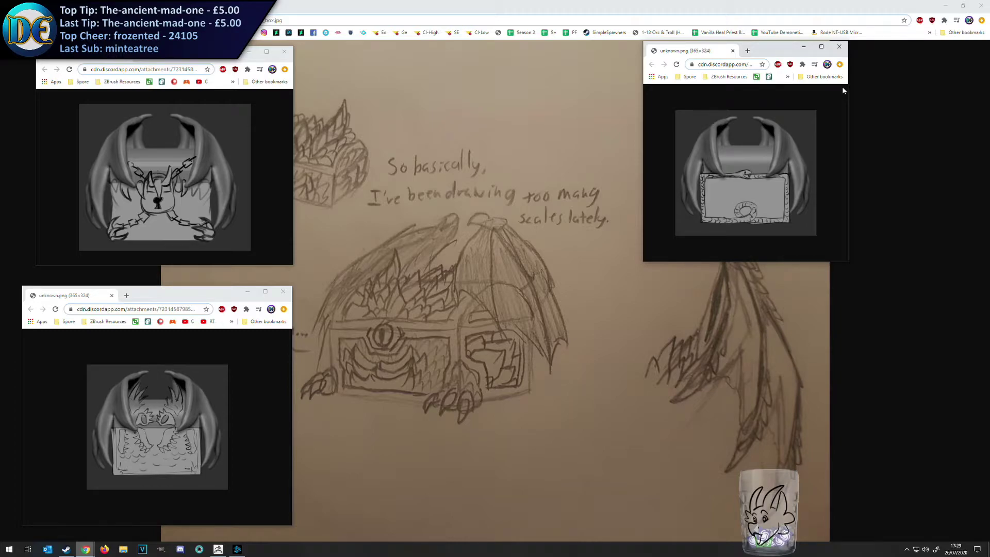
Paste a screenshot of the arranged concept references into Paint, crop the canvas, and close it without saving.
key("super")
type("paint")
key("Return")
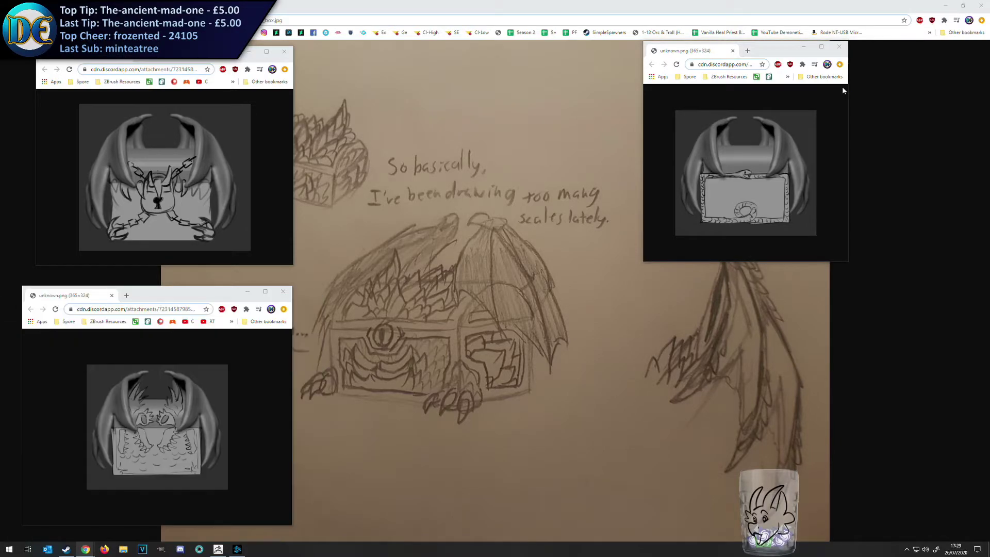
key("alt+F4")
key("super+shift+Left")
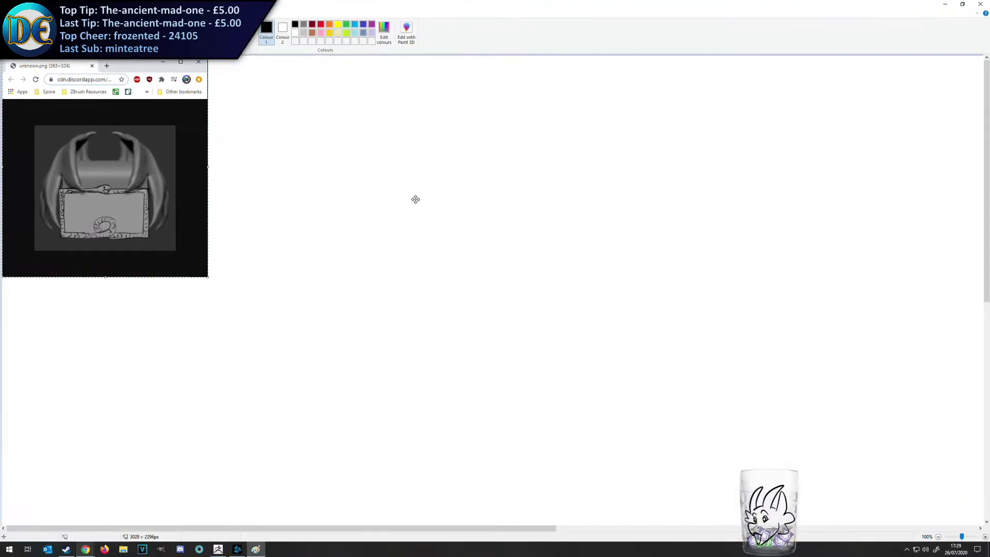
key("ctrl+v")
scroll(575, 247, "down", 1, "ctrl")
left_click_drag(2, 56, 498, 334)
key("ctrl+shift+x")
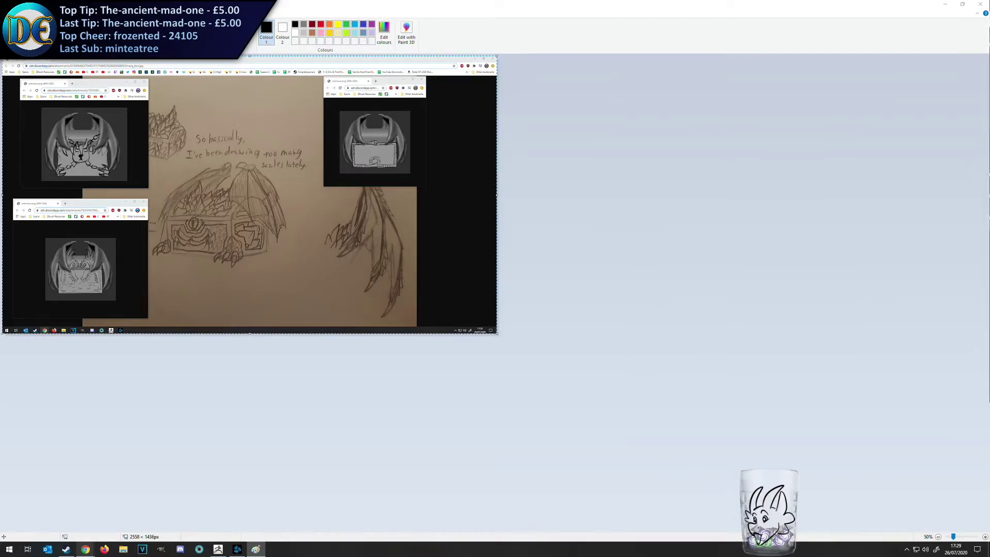
left_click(980, 4)
left_click(508, 275)
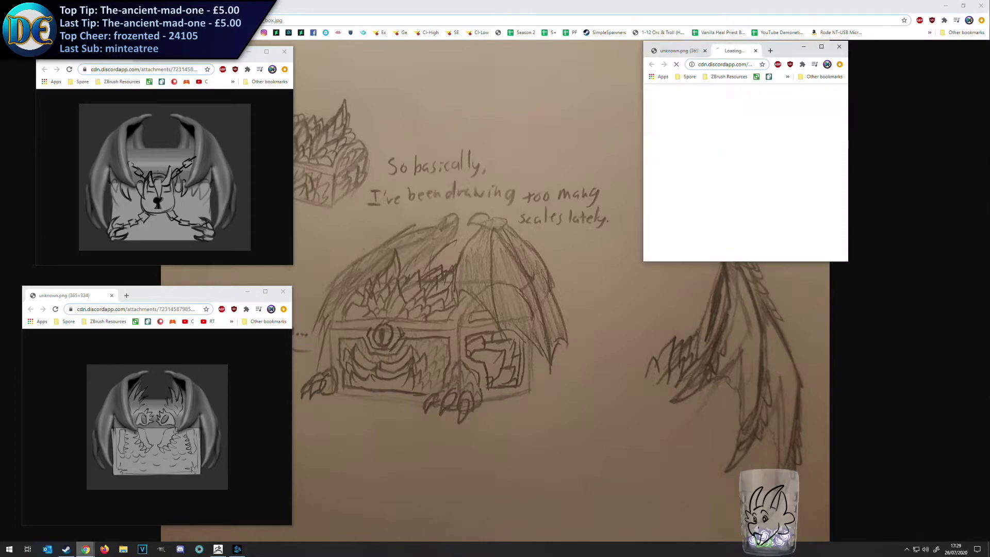
Put the image0.jpg mimic chest sketch in its own enlarged window and arrange it below the ornate-border concept.
left_click_drag(723, 50, 500, 128)
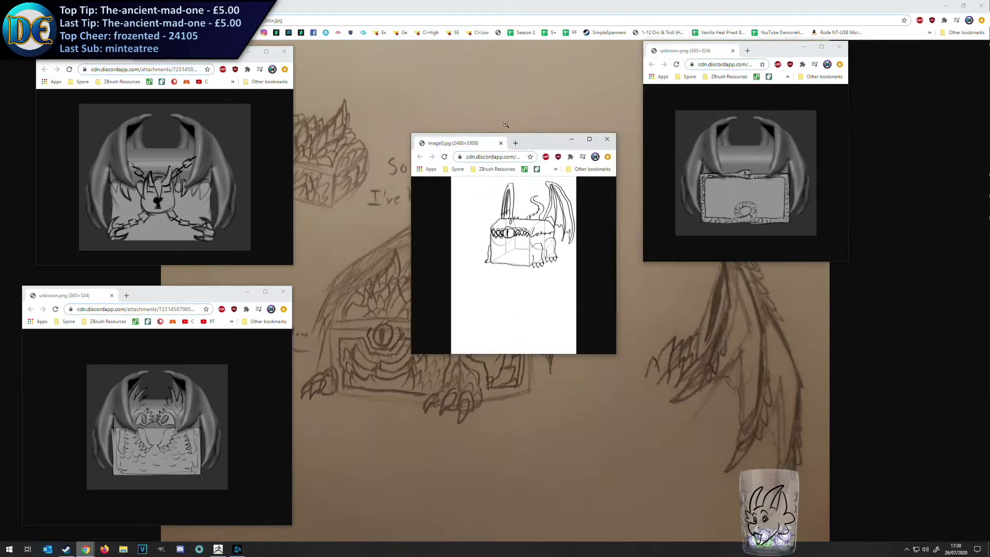
left_click(546, 230)
left_click(527, 264)
left_click_drag(617, 354, 604, 450)
left_click_drag(501, 142, 869, 235)
left_click_drag(776, 55, 886, 27)
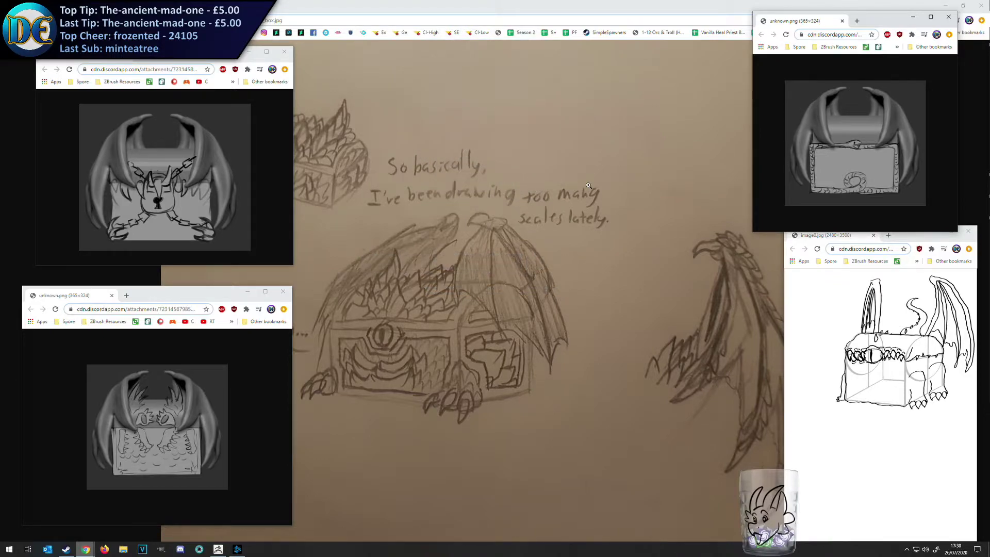
Return to ZBrush, select the chest's front block, and try symmetrical ClayBuildup strokes on it, undoing each one.
left_click(238, 549)
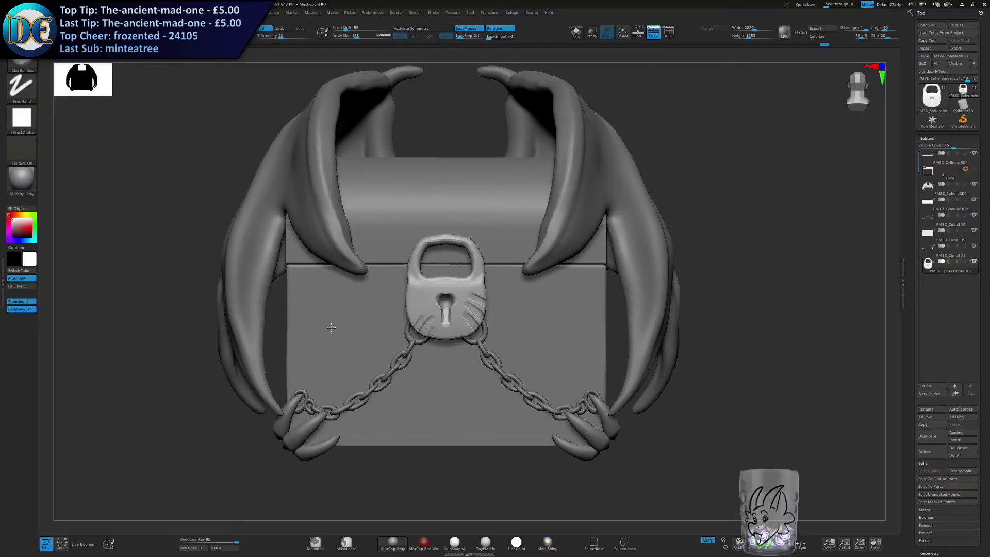
left_click(435, 393, "alt")
mouse_move(333, 312)
left_mouse_down()
mouse_move(355, 348)
mouse_move(344, 330)
left_mouse_up()
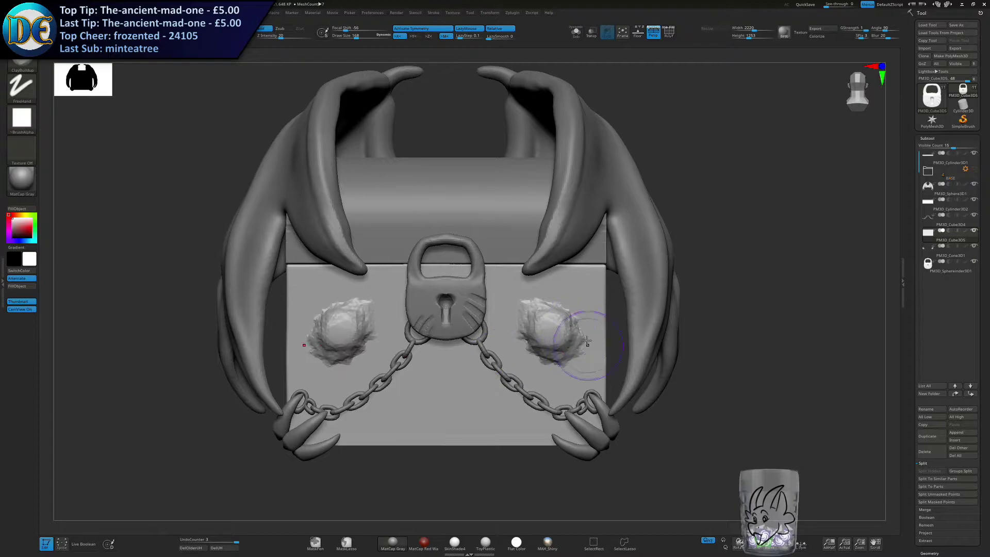
key("ctrl+z")
mouse_move(537, 302)
left_mouse_down()
mouse_move(538, 376)
mouse_move(513, 414)
mouse_move(556, 356)
mouse_move(607, 376)
left_mouse_up()
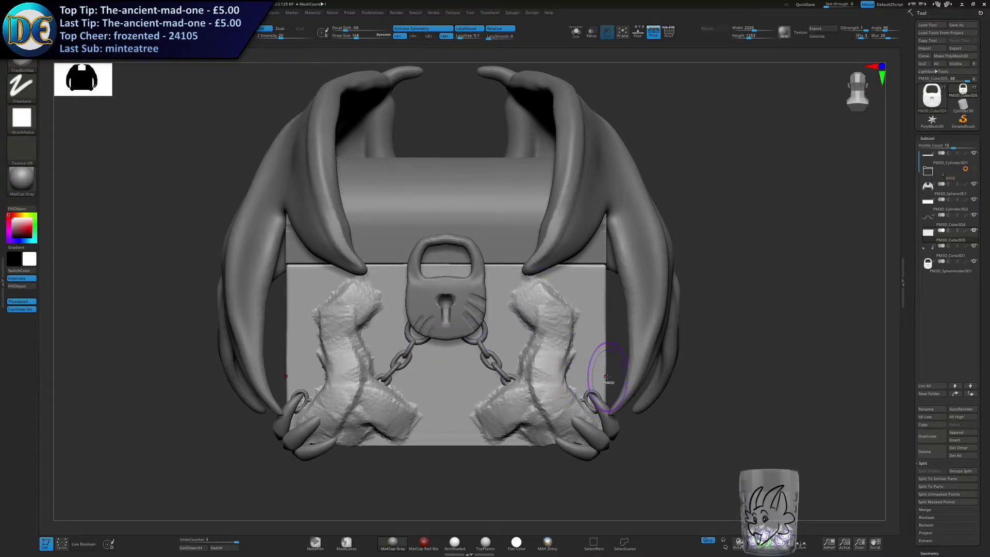
key("ctrl+z")
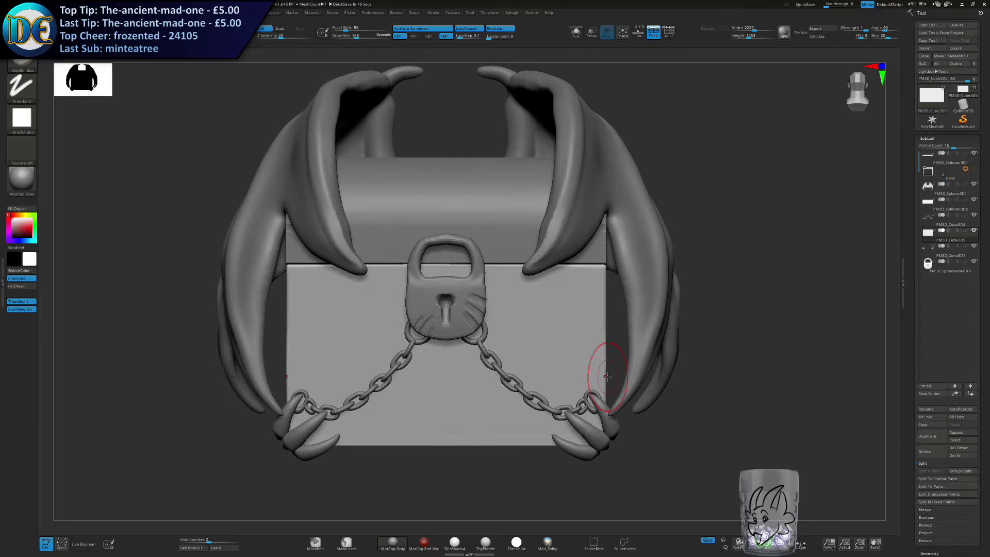
Clear away the browser's concept reference windows and return to ZBrush.
key("alt+Tab")
left_click(949, 17)
key("super")
mouse_move(86, 548)
left_click(72, 496)
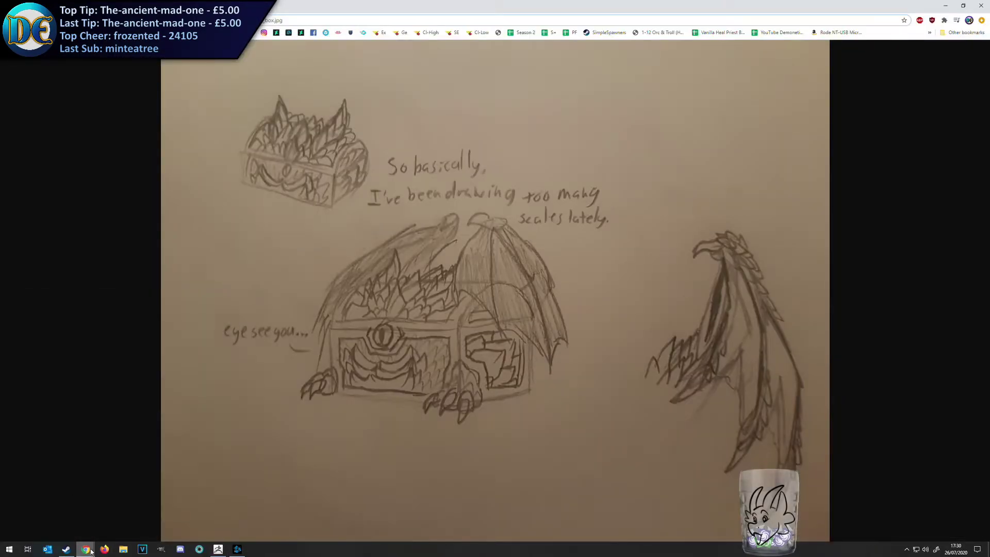
left_click(75, 491)
left_click(113, 492)
left_click(85, 491)
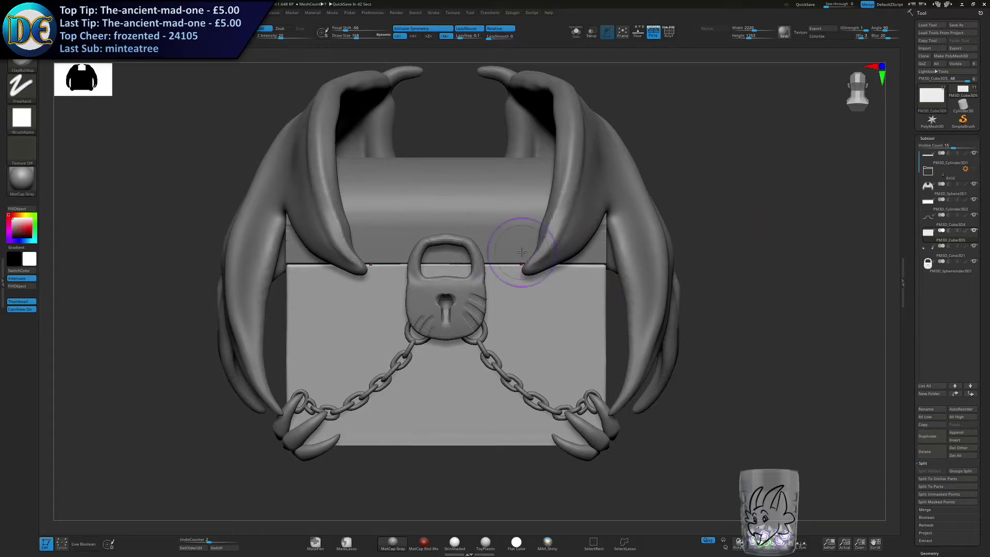
Append a Cone3D subtool to the chest model.
key("bracketright")
key("bracketright")
left_click_drag(634, 314, 559, 304, "alt")
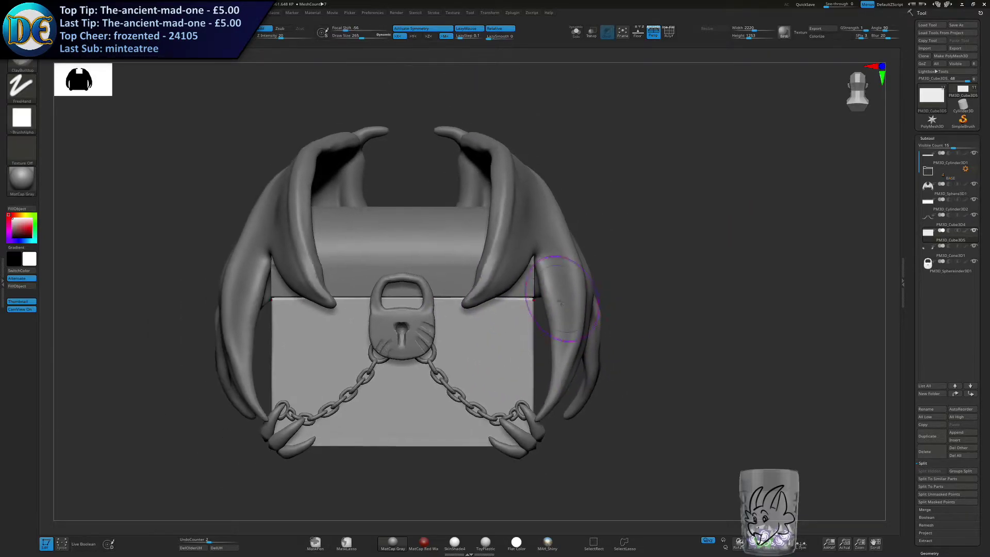
right_click_drag(620, 281, 617, 287)
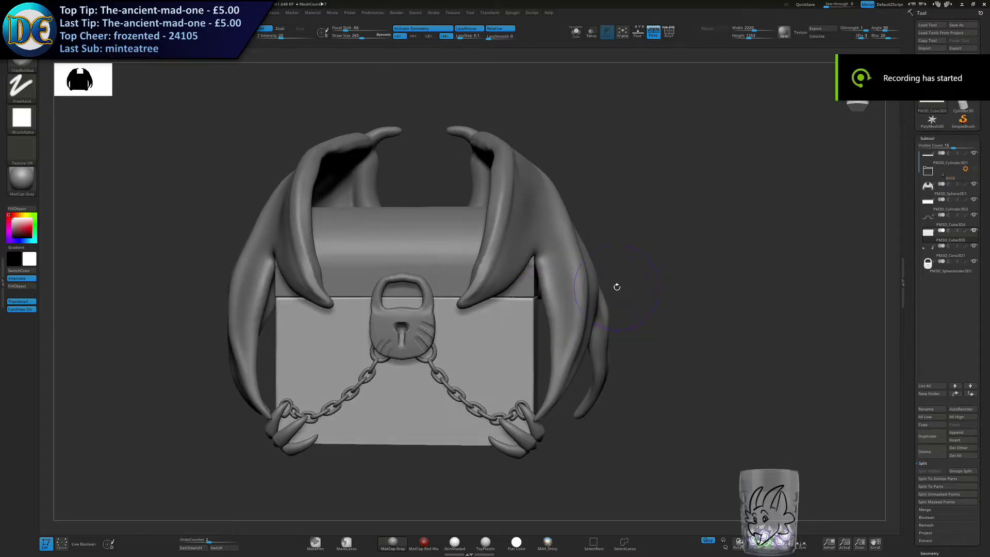
mouse_move(476, 335)
right_mouse_down("alt")
mouse_move(511, 323)
mouse_move(467, 313)
right_mouse_up("alt")
right_click_drag(466, 314, 534, 304, "alt")
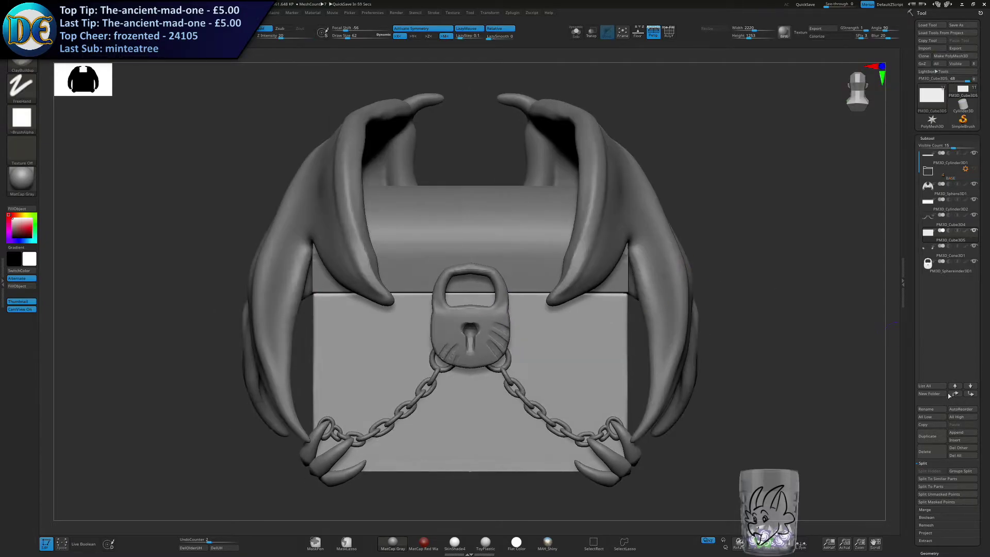
left_click(957, 436)
left_click(832, 419)
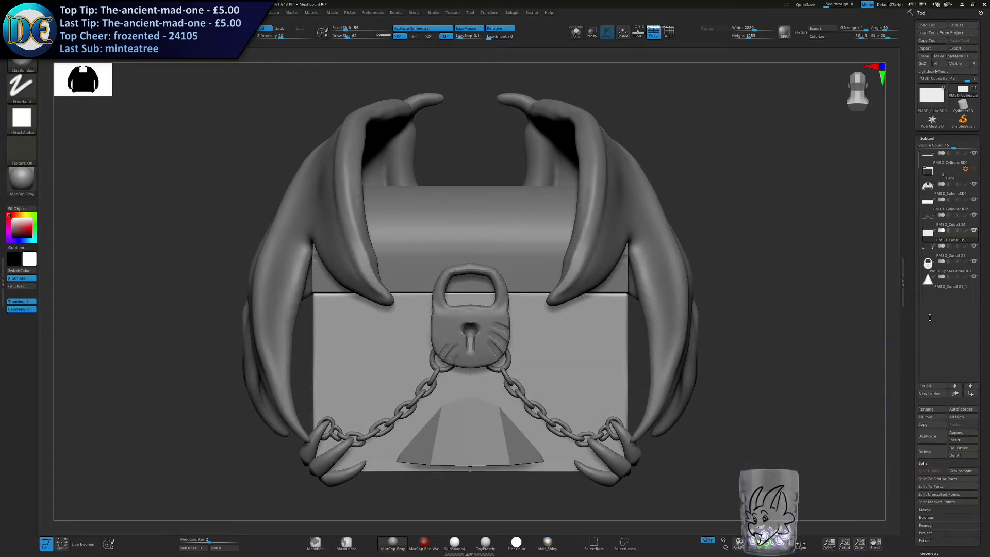
Select the new cone, move it out in front of the chest and scale it into a tall, slim spike.
left_click(952, 290)
right_click_drag(563, 379, 601, 312, "alt")
key("w")
left_click(423, 29)
right_click_drag(436, 356, 412, 294)
left_click_drag(431, 284, 714, 285)
right_click_drag(761, 271, 587, 249, "alt")
left_click_drag(580, 239, 579, 211)
left_click_drag(580, 263, 578, 289)
left_click_drag(580, 238, 580, 227)
right_click_drag(608, 186, 610, 220, "ctrl")
Choose the Move brush and convert the cone to a DynaMesh at resolution 128.
key("q")
key("s")
left_click_drag(630, 191, 642, 190)
right_click_drag(640, 190, 516, 149, "ctrl")
right_click_drag(515, 150, 487, 196, "alt")
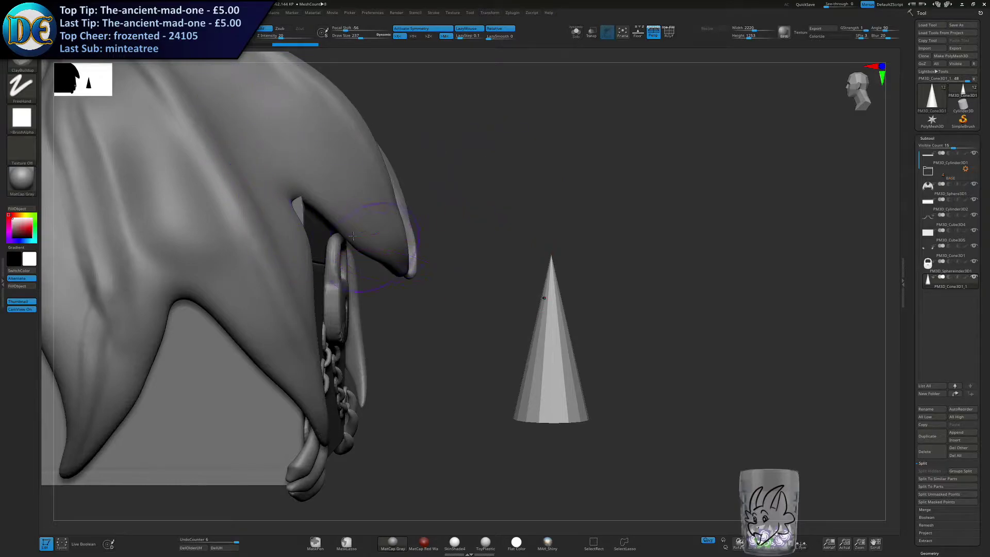
key("1")
left_click(202, 169)
key("s")
left_click_drag(528, 233, 535, 234)
key("2")
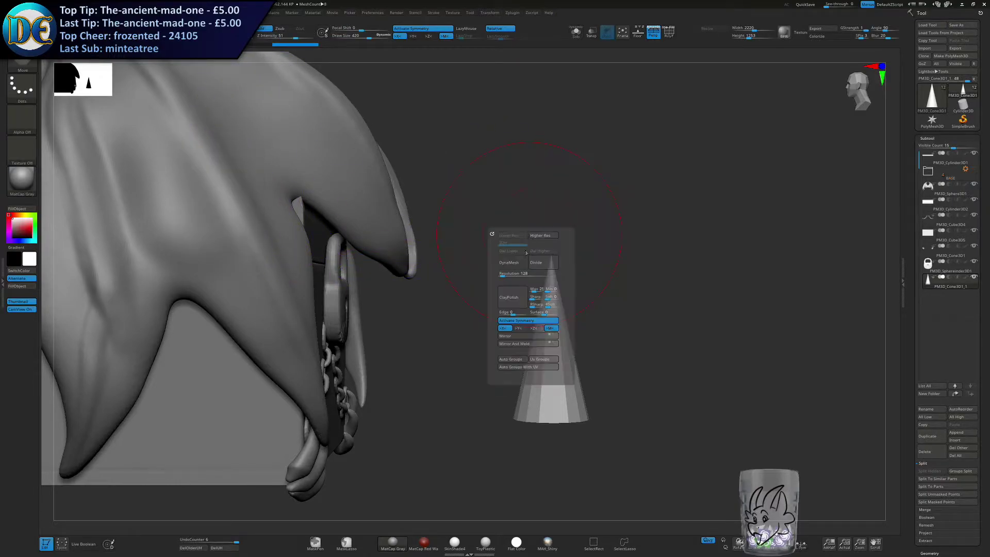
left_click(516, 265)
Bend the cone into a curved horn with a large Move brush in side view.
key("s")
mouse_move(554, 334)
left_mouse_down()
mouse_move(570, 334)
mouse_move(572, 349)
mouse_move(594, 339)
left_mouse_up()
key("1")
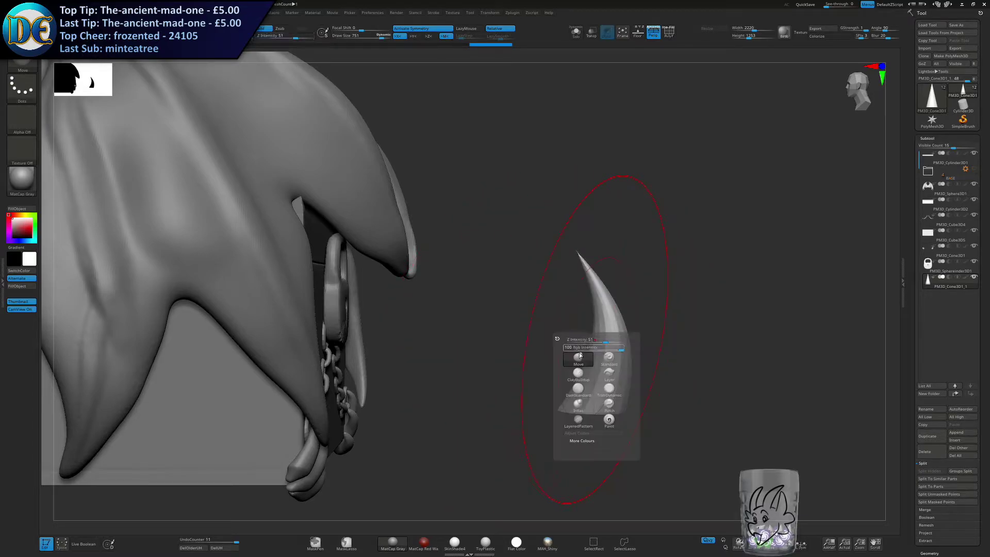
mouse_move(615, 269)
left_mouse_down()
mouse_move(593, 266)
mouse_move(572, 219)
mouse_move(593, 263)
left_mouse_up()
left_click_drag(614, 310, 605, 324)
left_click_drag(652, 137, 691, 292)
Subdivide the horn and thicken its shaft and tip with the Inflat brush.
key("ctrl+d")
key("1")
left_click(560, 362)
key("b")
key("i")
key("n")
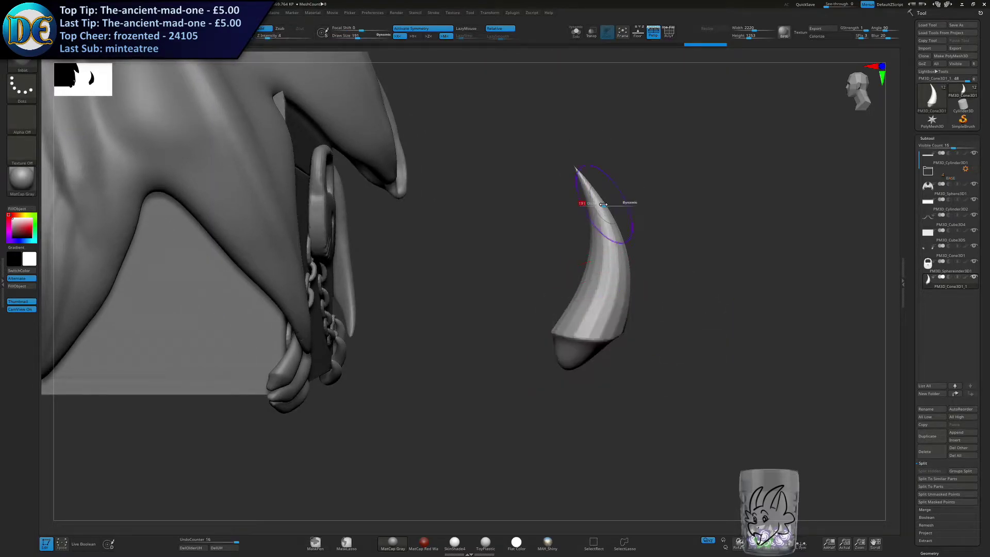
mouse_move(579, 176)
left_mouse_down()
mouse_move(573, 182)
mouse_move(563, 161)
left_mouse_up()
left_click_drag(506, 226, 487, 235, "alt")
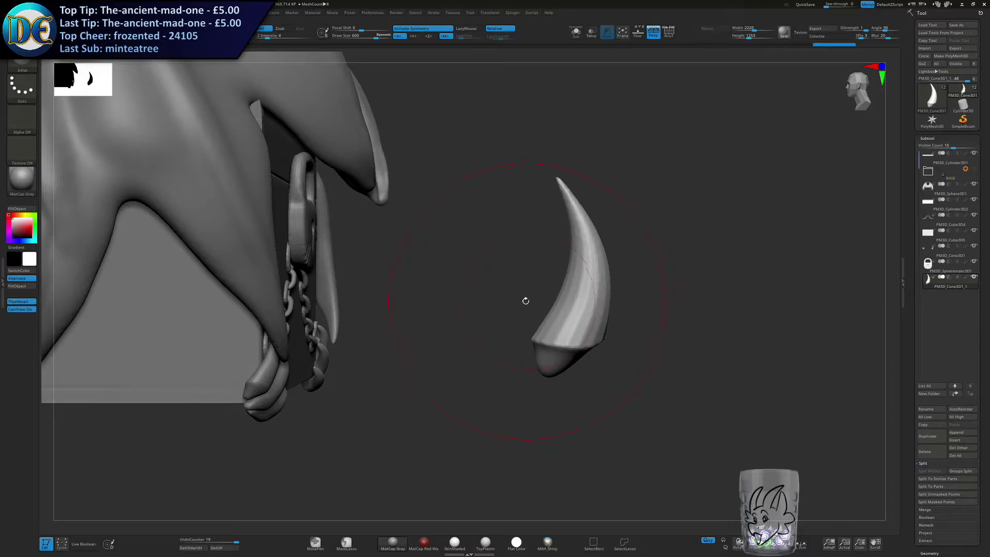
Smooth away the facets along the horn's surface.
left_click_drag(576, 314, 553, 318, "shift")
key("s")
mouse_move(558, 316)
right_mouse_down()
mouse_move(533, 296)
mouse_move(531, 307)
right_mouse_up()
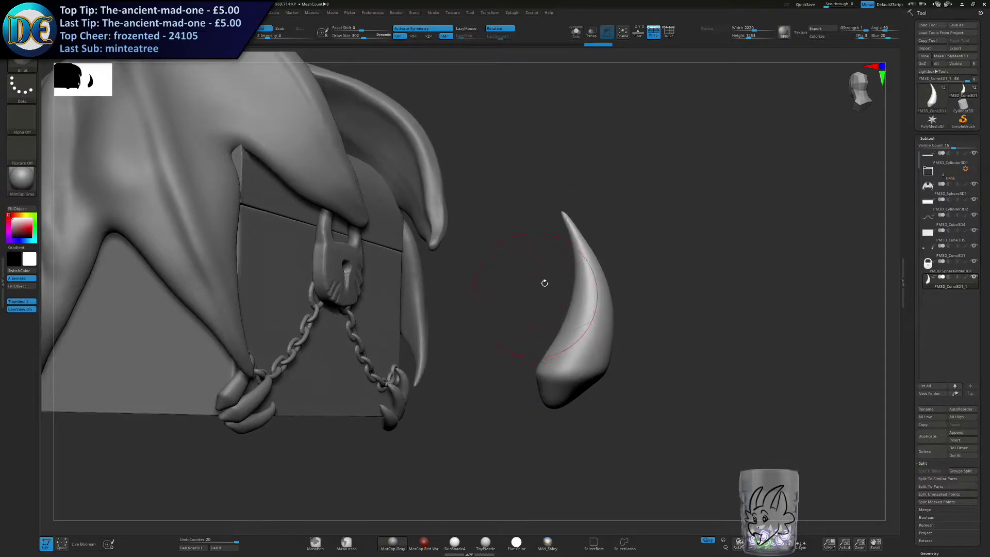
Lengthen the horn and refine its curve with the Move brush.
key("space")
key("s")
mouse_move(469, 248)
left_mouse_down()
mouse_move(548, 246)
mouse_move(584, 221)
mouse_move(581, 245)
mouse_move(567, 243)
mouse_move(592, 270)
left_mouse_up()
key("space")
left_click(488, 297)
key("s")
key("s")
key("s")
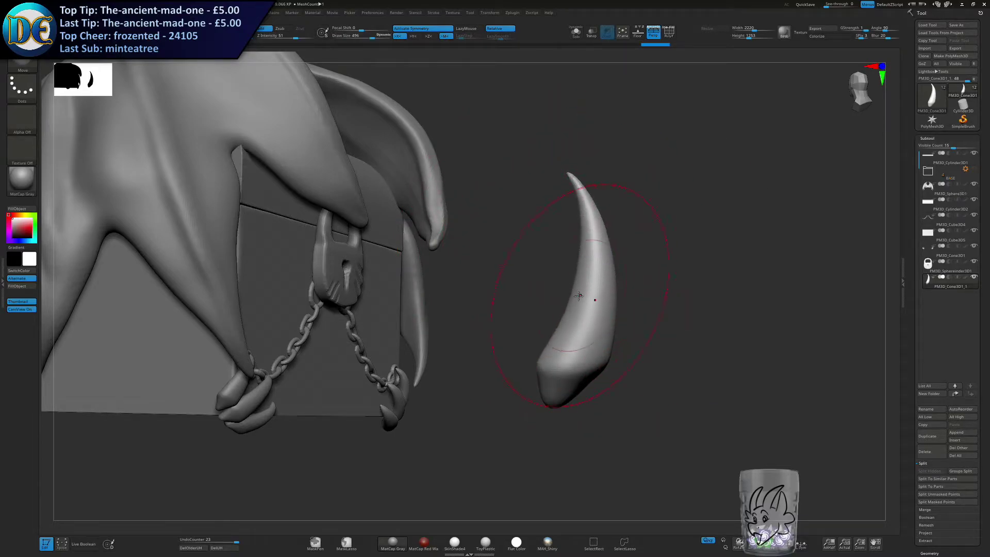
Move the horn in front of the padlock with the gizmo and scale it down.
left_click_drag(645, 207, 464, 261)
left_click_drag(248, 241, 206, 233)
key("w")
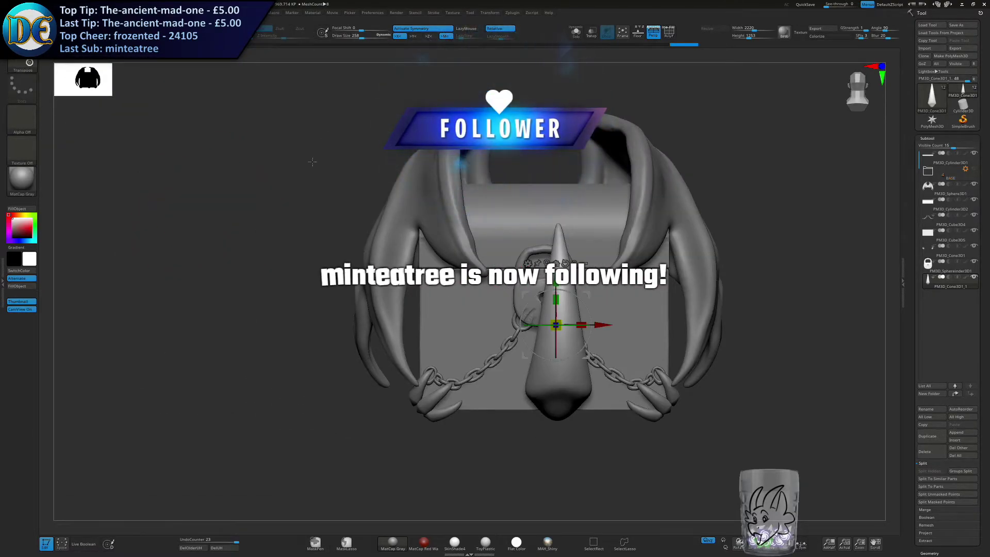
left_click_drag(593, 326, 450, 212, "alt")
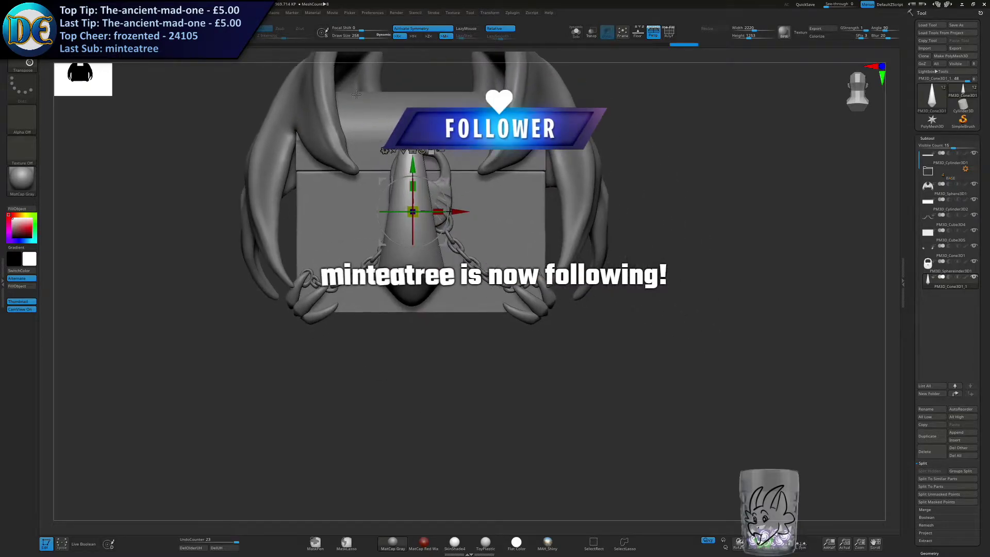
left_click_drag(413, 166, 414, 213, "alt")
right_click_drag(413, 212, 523, 271)
left_click_drag(450, 316, 489, 316, "alt")
left_click_drag(540, 281, 544, 303, "alt")
Turn off symmetry and move the horn up to the padlock's shackle.
left_click(447, 29)
right_click_drag(447, 91, 570, 144, "alt")
left_click_drag(679, 356, 491, 282)
right_click_drag(552, 250, 523, 314)
left_click_drag(447, 356, 389, 368)
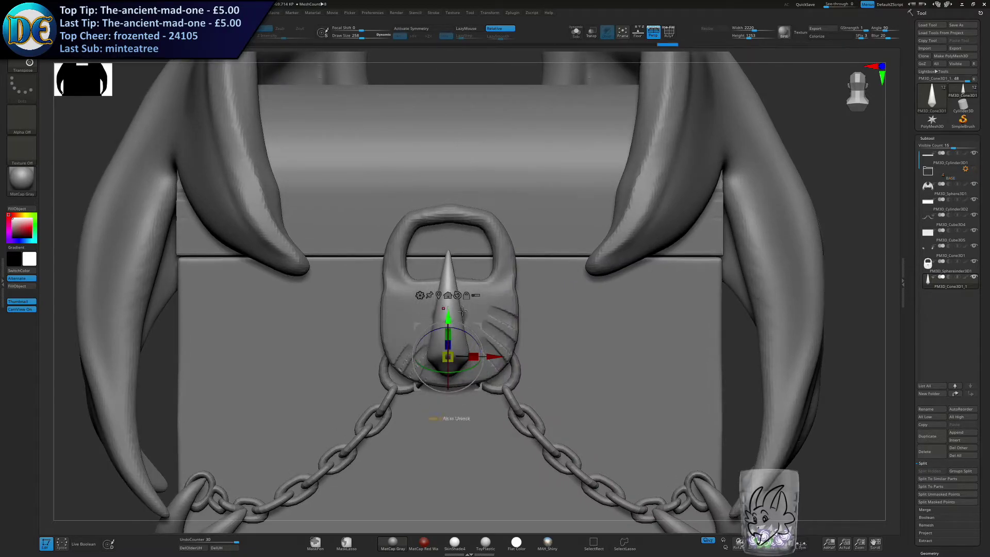
right_click_drag(389, 368, 447, 351)
left_click_drag(448, 347, 397, 231)
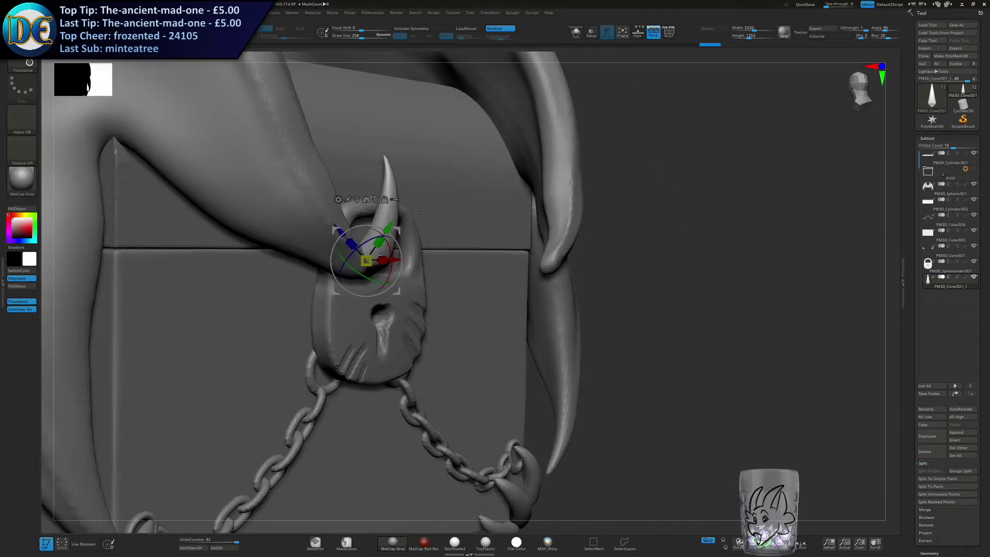
Adjust the horn's placement and size with the gizmo so it fits inside the padlock's shackle opening.
right_click_drag(388, 227, 377, 251, "ctrl")
left_click_drag(371, 247, 386, 260)
right_click_drag(488, 227, 413, 288, "shift")
mouse_move(404, 298)
left_mouse_down()
mouse_move(445, 270)
mouse_move(418, 306)
left_mouse_up()
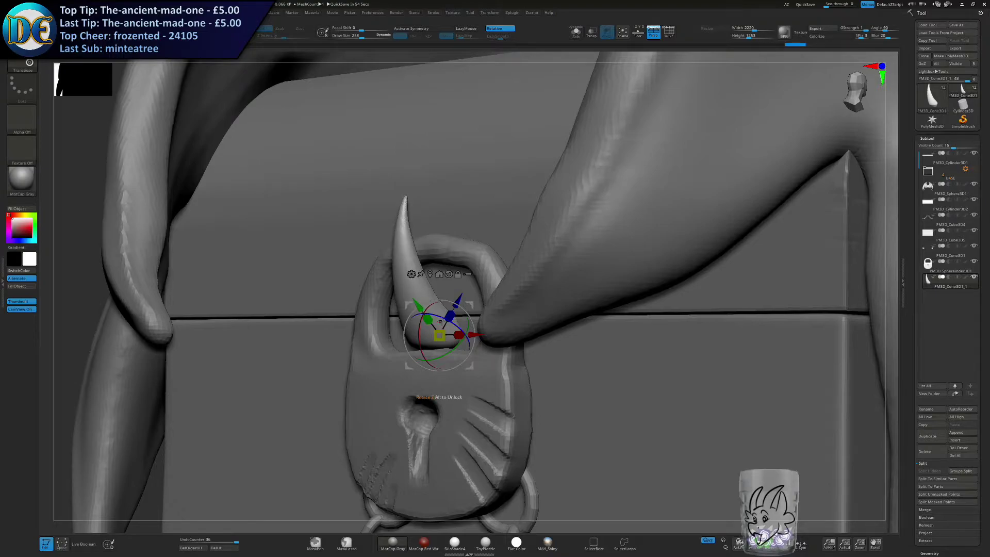
left_click_drag(471, 276, 499, 300)
left_click_drag(446, 351, 364, 284, "shift")
key("ctrl+z")
left_click_drag(441, 269, 479, 306, "alt")
mouse_move(520, 274)
left_mouse_down("shift")
mouse_move(504, 276)
mouse_move(501, 302)
left_mouse_up("shift")
Thicken the horn with the Inflat brush and centre it inside the shackle opening.
right_click(501, 303)
left_click(486, 373)
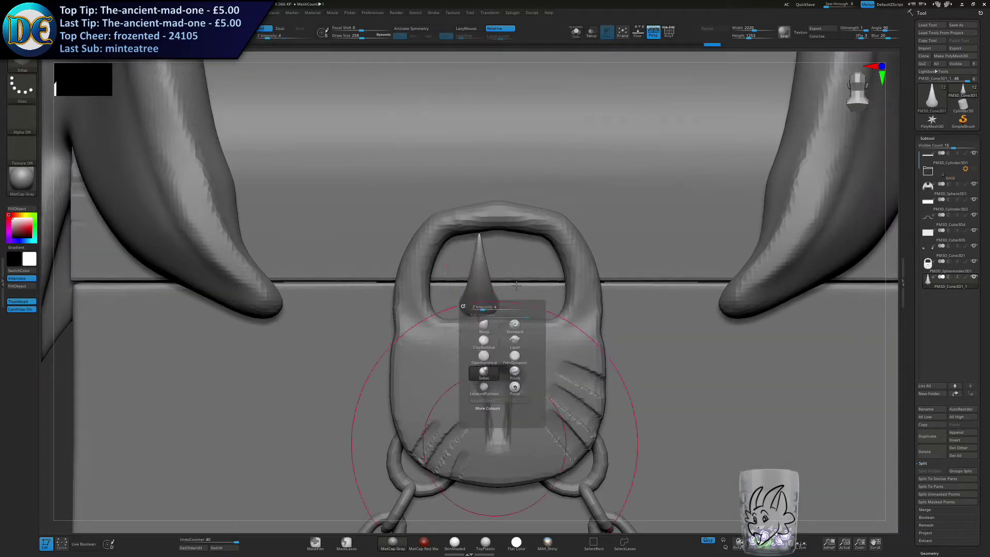
key("s")
mouse_move(478, 257)
left_mouse_down()
mouse_move(481, 274)
mouse_move(510, 281)
mouse_move(468, 280)
mouse_move(480, 276)
left_mouse_up()
key("w")
left_click_drag(448, 306, 466, 313)
right_click_drag(468, 312, 502, 291)
left_click_drag(447, 323, 439, 316)
right_click_drag(439, 317, 441, 273)
key("ctrl+z")
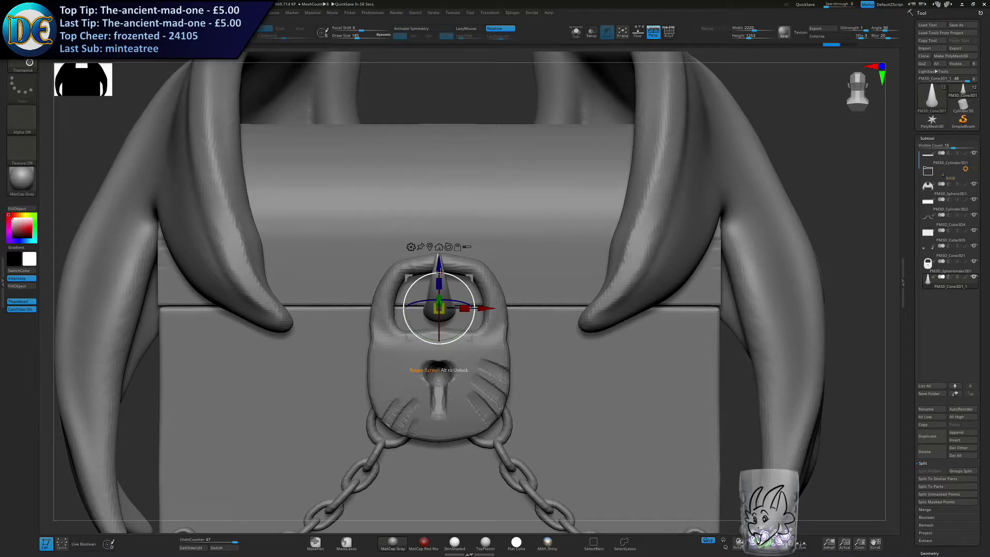
Move the horn out beside the padlock and rotate it to point downward like a fang.
right_click_drag(542, 274, 521, 219, "alt")
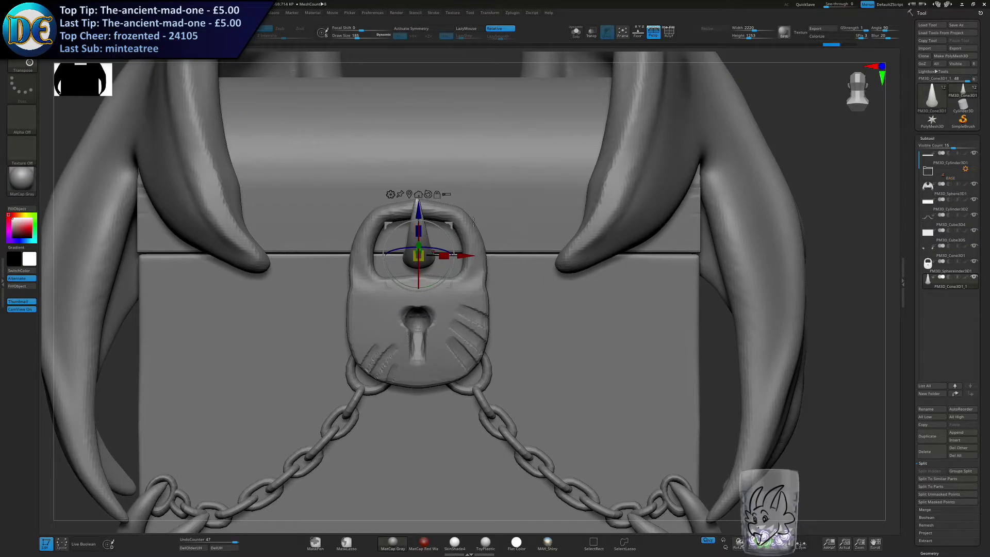
left_click_drag(450, 225, 534, 240)
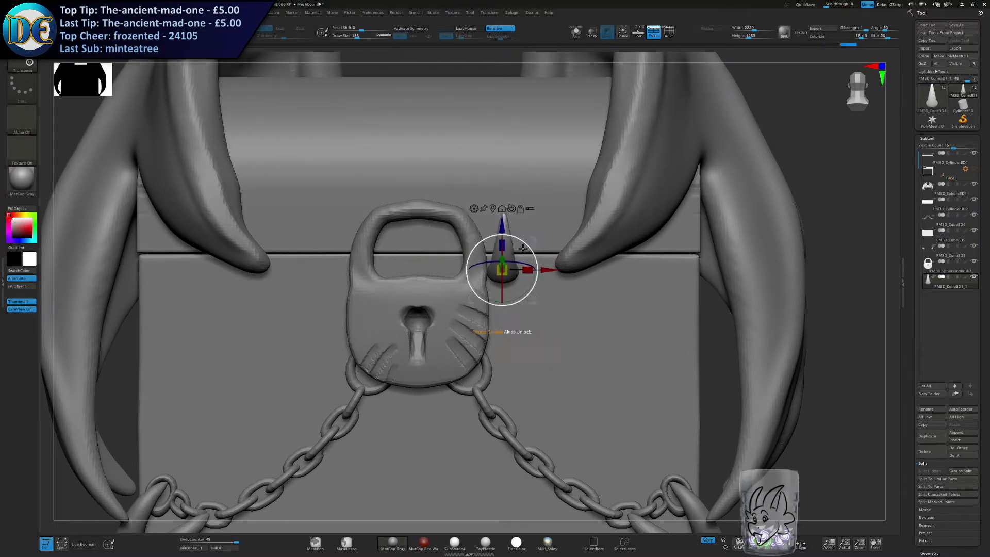
right_click_drag(480, 262, 517, 264)
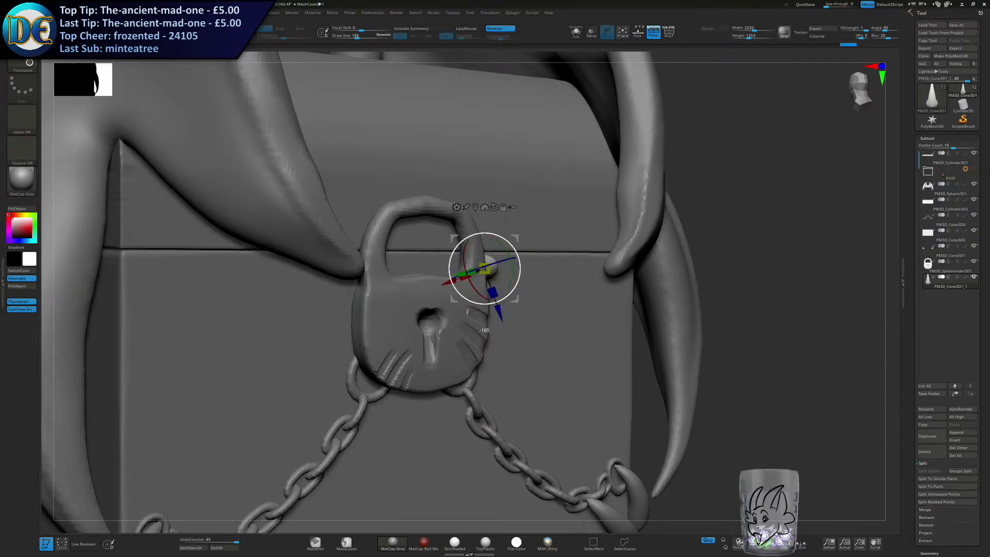
key("ctrl+z")
key("ctrl+z")
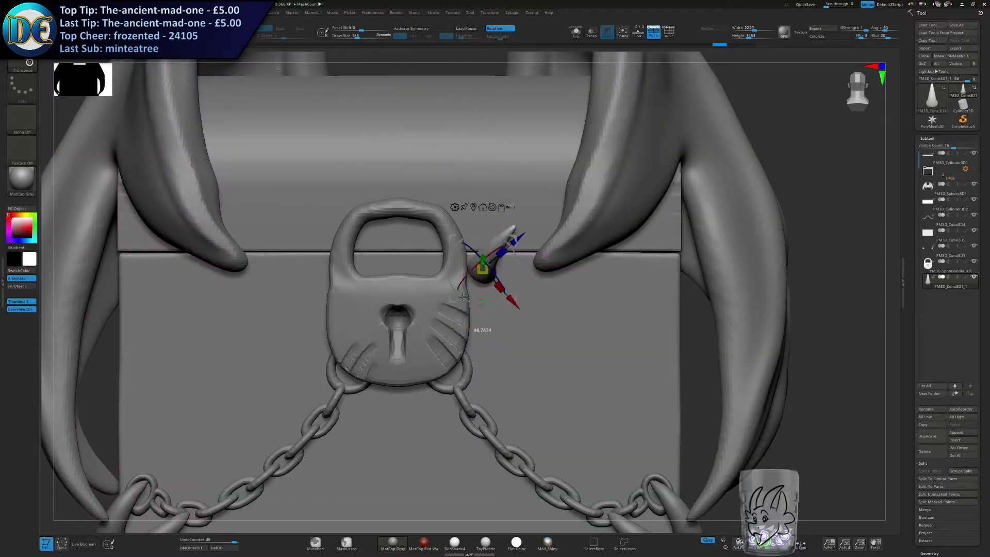
left_click_drag(449, 225, 451, 227)
right_click_drag(482, 267, 499, 270)
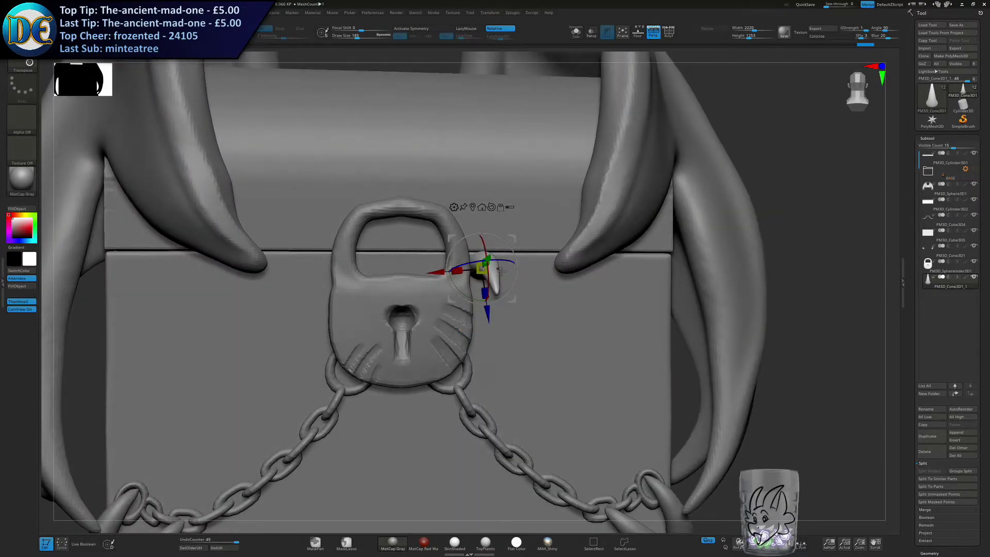
left_click_drag(467, 295, 467, 295)
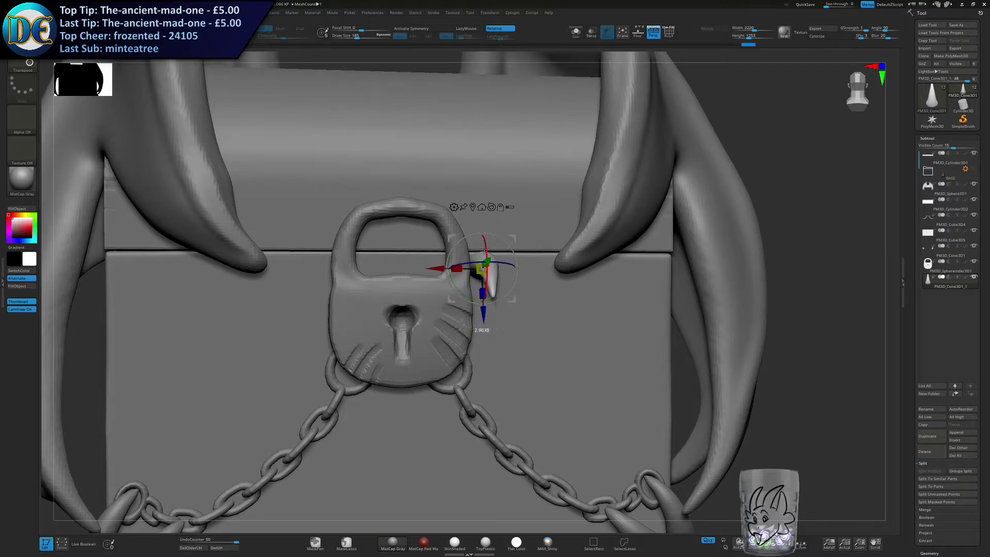
left_click_drag(516, 233, 516, 199)
right_click_drag(516, 199, 511, 227)
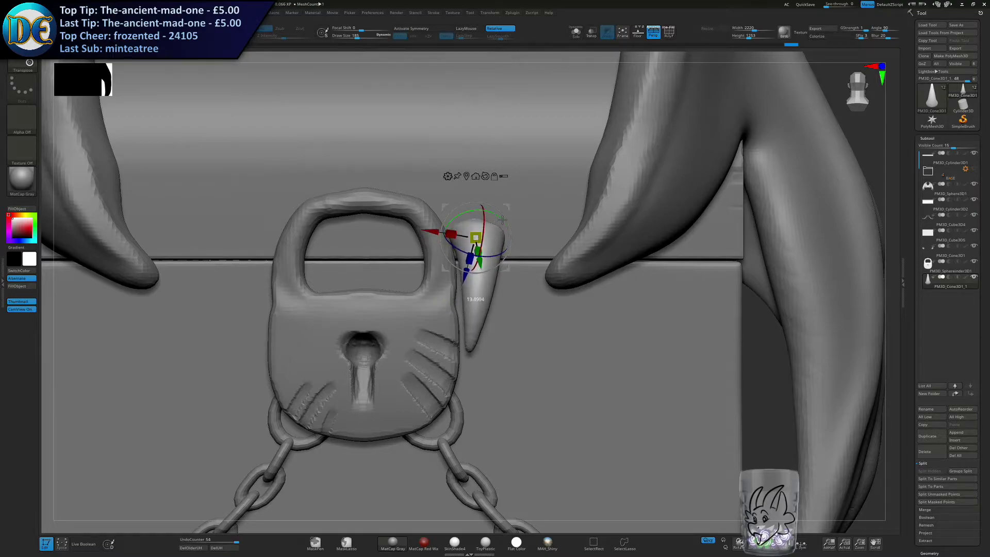
Scale down the fang and fine-tune its tilt and position beside the shackle.
left_click_drag(485, 264, 462, 272)
right_click_drag(506, 269, 475, 254)
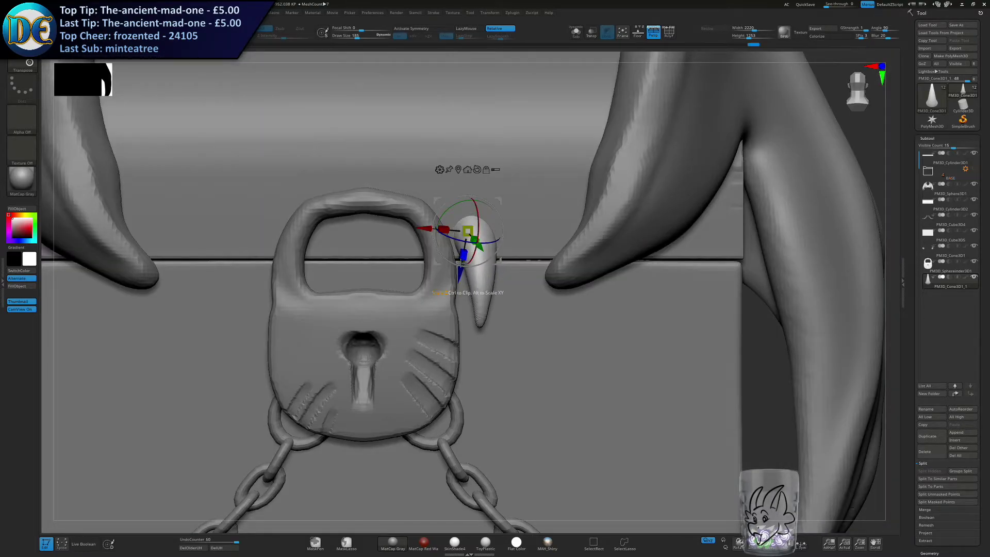
left_click_drag(461, 271, 462, 264)
Duplicate the fang farther out from the padlock and enlarge the copy.
left_click_drag(499, 195, 524, 202, "ctrl")
left_click_drag(486, 231, 569, 212, "ctrl")
left_click_drag(560, 204, 551, 206)
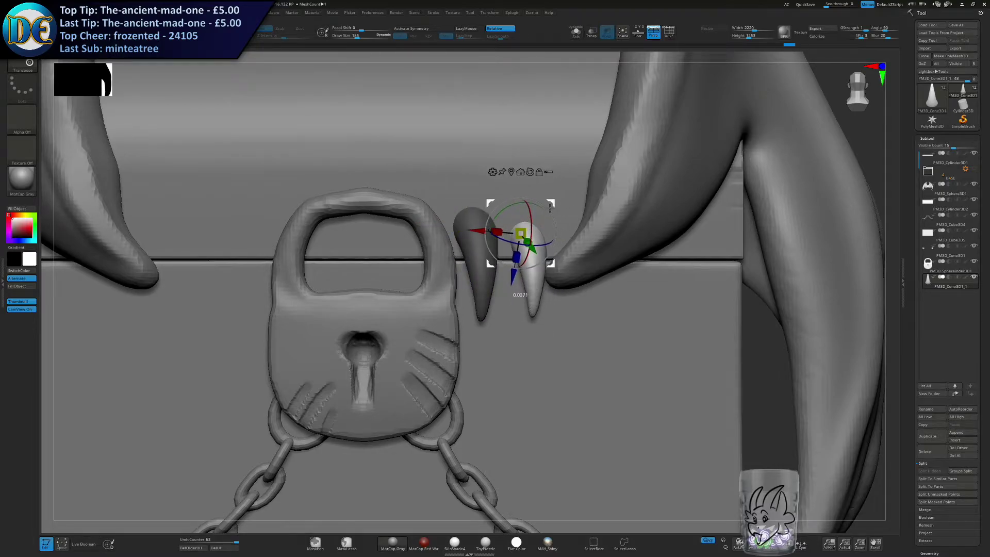
left_click_drag(532, 246, 562, 266)
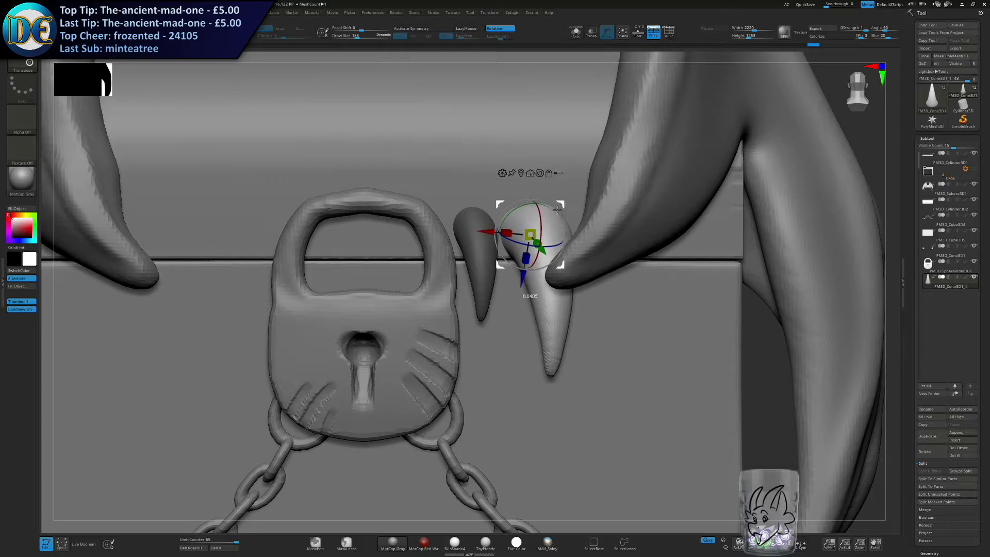
right_click_drag(508, 227, 544, 229)
left_click_drag(544, 230, 542, 239)
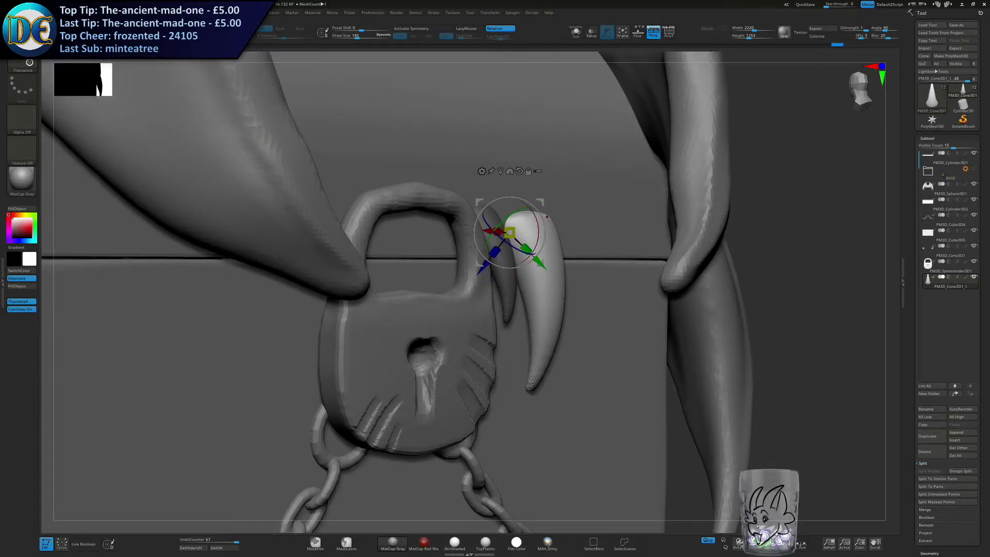
Hide the wings and place a third, smaller downward fang on the outer side of the large one.
right_click_drag(515, 227, 553, 209)
left_click_drag(555, 201, 576, 188)
right_click_drag(578, 189, 541, 204)
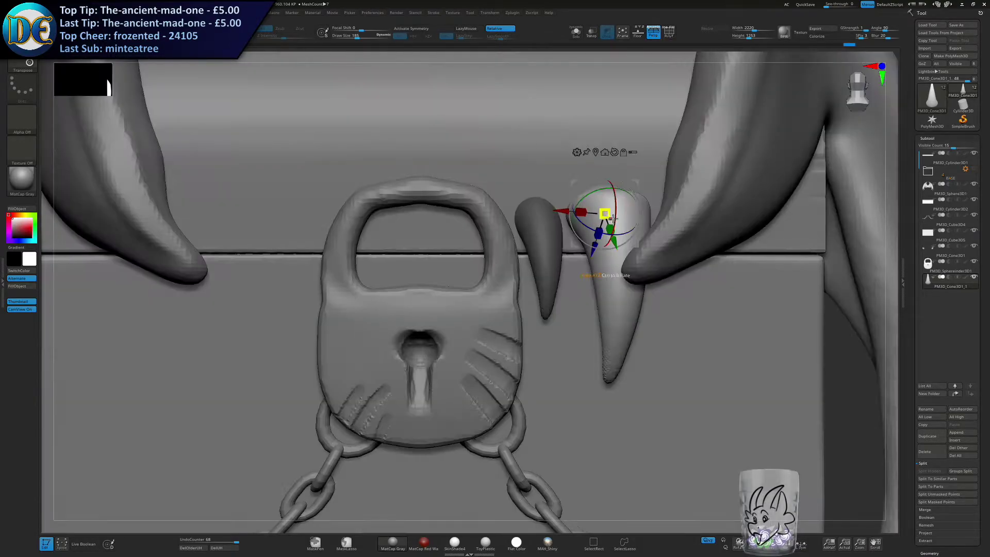
right_click_drag(644, 185, 509, 165, "alt")
left_click_drag(452, 184, 550, 188, "ctrl")
left_click(974, 184)
left_click_drag(602, 150, 572, 166)
mouse_move(579, 172)
right_mouse_down("alt")
mouse_move(655, 202)
mouse_move(734, 256)
right_mouse_up("alt")
right_click_drag(721, 321, 758, 264, "alt")
Mirror and weld the three upper fangs onto the other side of the padlock, checking them in isolation.
key("space")
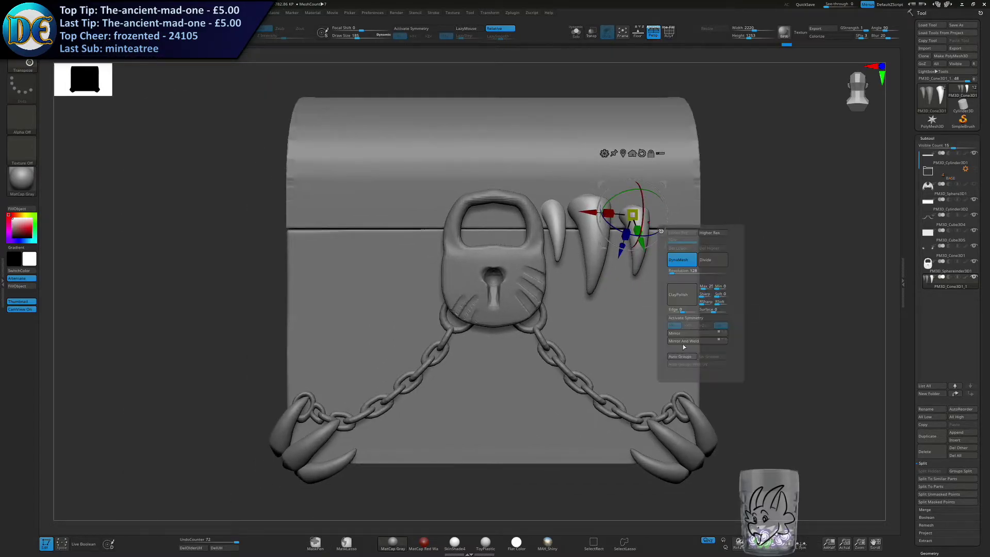
left_click(680, 260)
right_click_drag(588, 126, 574, 82, "ctrl")
left_click(576, 32)
right_click_drag(738, 172, 722, 155)
left_click_drag(725, 128, 587, 420, "ctrl")
left_click(560, 373, "ctrl")
left_click(576, 34)
Duplicate a fang, rotate it to point upward, and place it as a lower fang between the upper ones.
right_click_drag(593, 92, 606, 136, "ctrl")
right_click_drag(671, 170, 627, 178)
left_click_drag(591, 212, 556, 298)
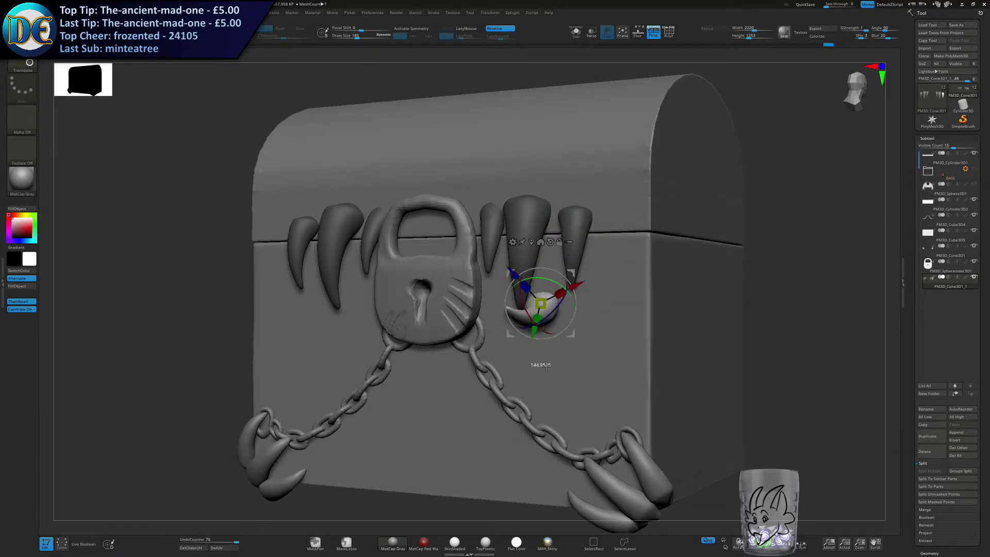
right_click_drag(535, 327, 549, 306, "shift")
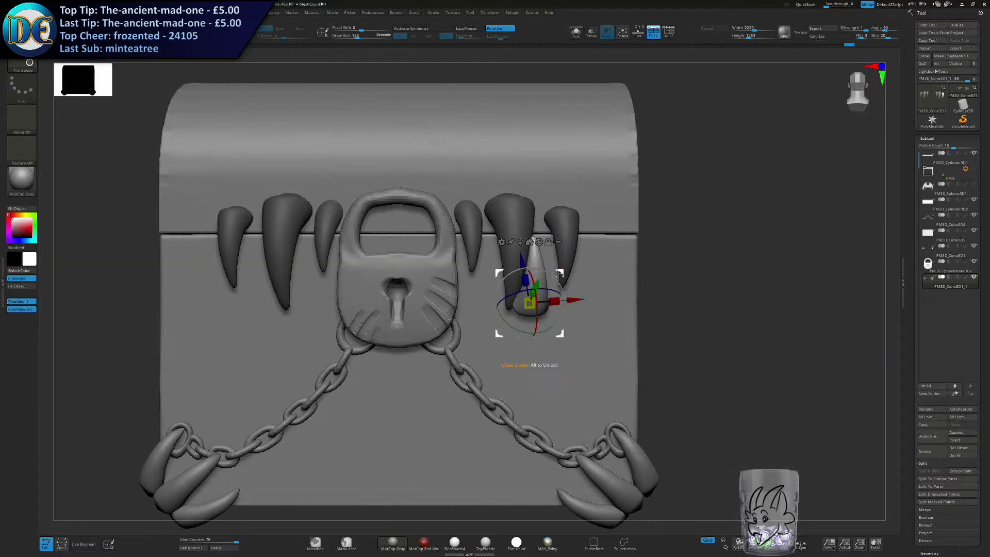
right_click_drag(560, 265, 607, 266, "shift")
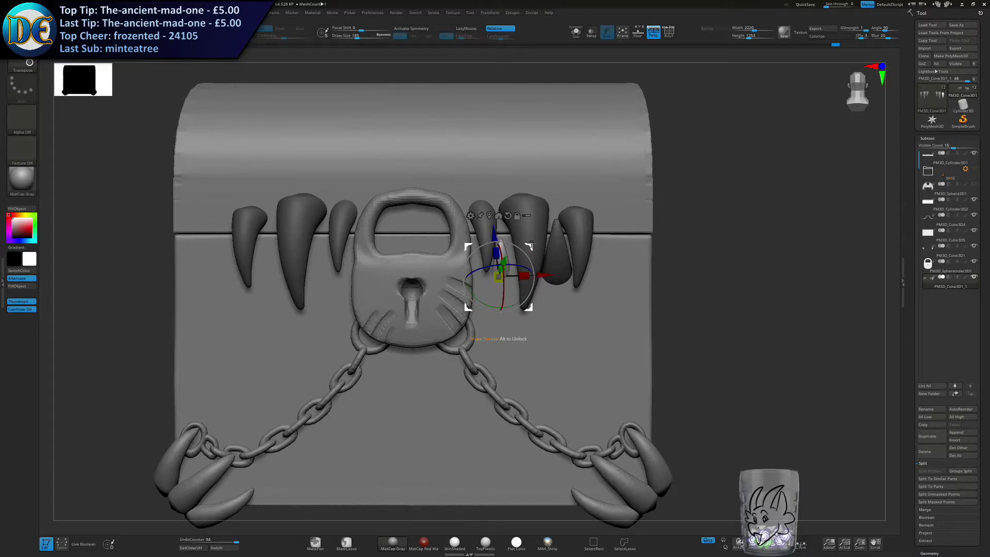
Arrange copies of the lower fang in the gaps between the upper fangs and beyond the outermost one.
left_click_drag(532, 243, 538, 240)
right_click_drag(532, 252, 581, 261)
left_click_drag(516, 262, 519, 261)
right_click_drag(583, 256, 550, 246)
left_click_drag(562, 295, 662, 290)
left_click_drag(631, 261, 638, 250)
right_click_drag(697, 241, 642, 233)
left_click_drag(582, 247, 594, 250)
right_click_drag(594, 250, 645, 253)
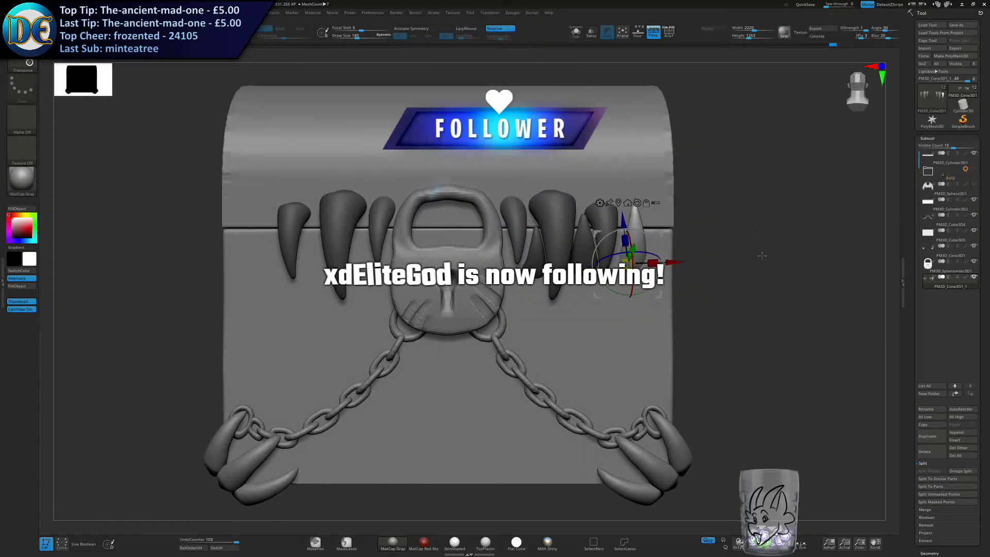
left_click_drag(822, 258, 718, 258, "ctrl")
Mirror and weld the fang set so the lower fangs also appear on the other side of the padlock.
key("space")
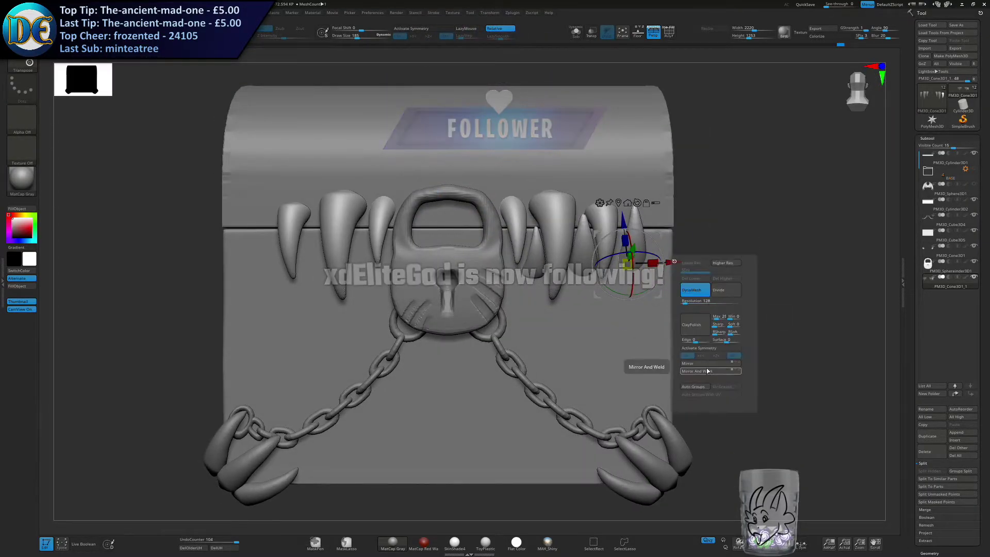
left_click(708, 371)
right_click_drag(682, 342, 640, 304, "ctrl")
right_click_drag(639, 304, 630, 326)
key("ctrl+z")
key("ctrl+z")
right_click_drag(672, 168, 662, 208, "ctrl")
key("ctrl+shift+z")
key("ctrl+shift+z")
key("ctrl+z")
Examine the mirrored fangs both in isolation and against the chest from several angles.
left_click(576, 32)
right_click_drag(382, 292, 447, 309)
key("ctrl+shift+z")
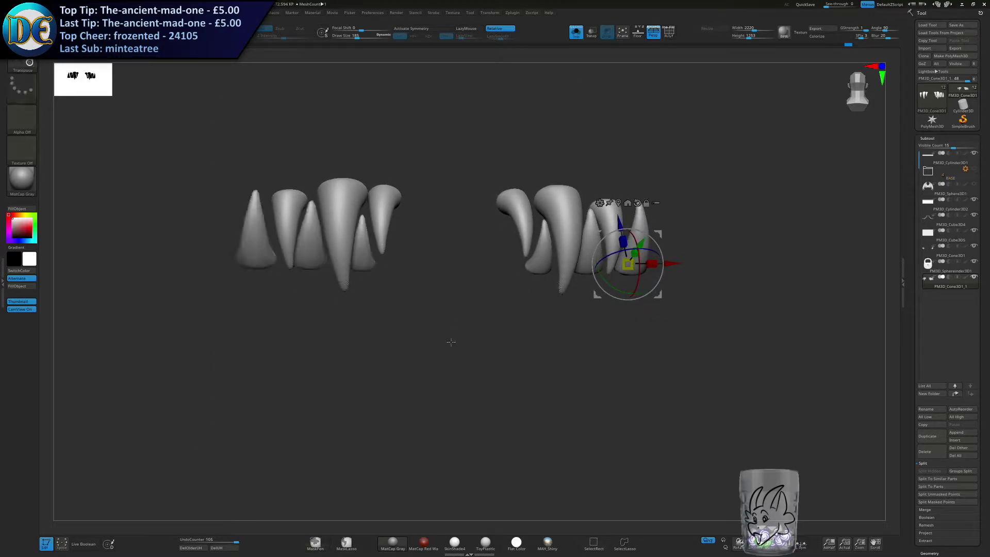
right_click_drag(244, 507, 411, 413, "shift")
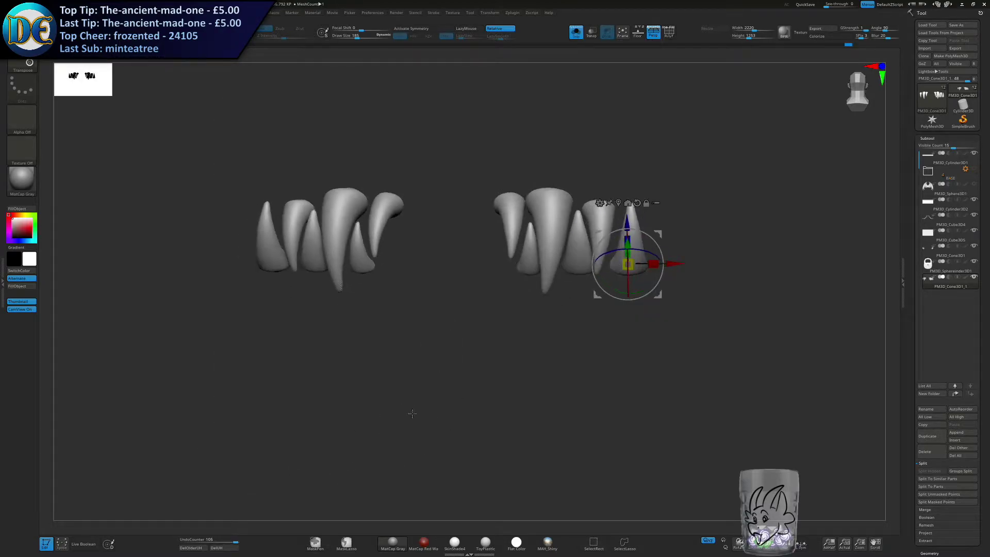
key("s")
left_click(477, 399)
left_click(576, 32)
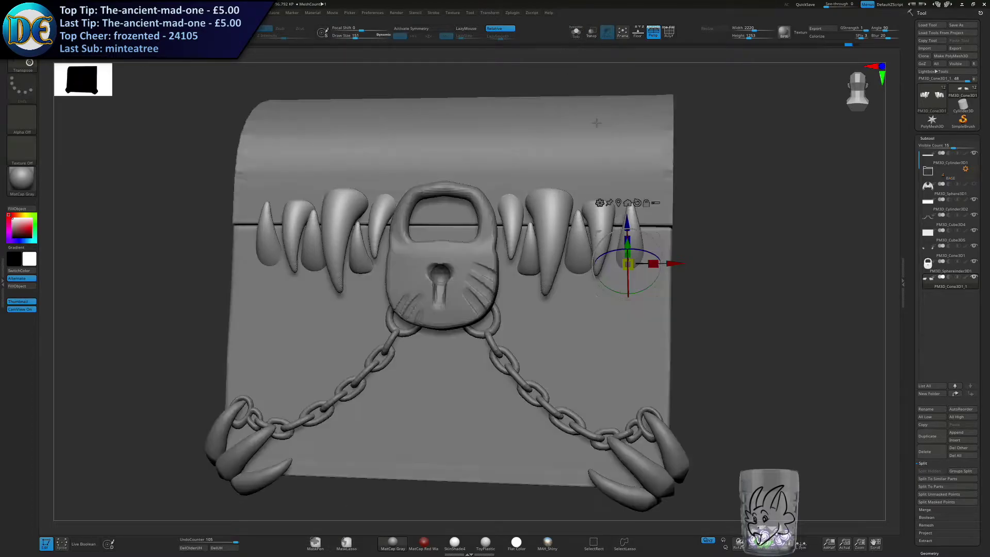
left_click(576, 33)
mouse_move(634, 350)
left_mouse_down()
mouse_move(647, 194)
mouse_move(630, 161)
mouse_move(606, 243)
left_mouse_up()
Turn symmetry back on and mask the outermost lower fangs and the base of the middle ones with MaskLasso.
key("ctrl+z")
key("q")
mouse_move(689, 190)
left_mouse_down("ctrl")
mouse_move(627, 160)
mouse_move(592, 295)
left_mouse_up("ctrl")
key("ctrl+z")
key("x")
key("s")
left_click_drag(549, 112, 540, 113)
right_click_drag(642, 263, 640, 200, "ctrl")
right_click_drag(640, 200, 579, 249, "alt")
mouse_move(532, 214)
left_mouse_down("ctrl")
mouse_move(626, 98)
mouse_move(529, 418)
mouse_move(508, 318)
left_mouse_up("ctrl")
right_click_drag(508, 319, 462, 268)
mouse_move(472, 286)
left_mouse_down("ctrl")
mouse_move(468, 403)
mouse_move(430, 283)
mouse_move(445, 280)
left_mouse_up("ctrl")
mouse_move(446, 280)
right_mouse_down()
mouse_move(438, 293)
mouse_move(469, 255)
mouse_move(442, 215)
right_mouse_up()
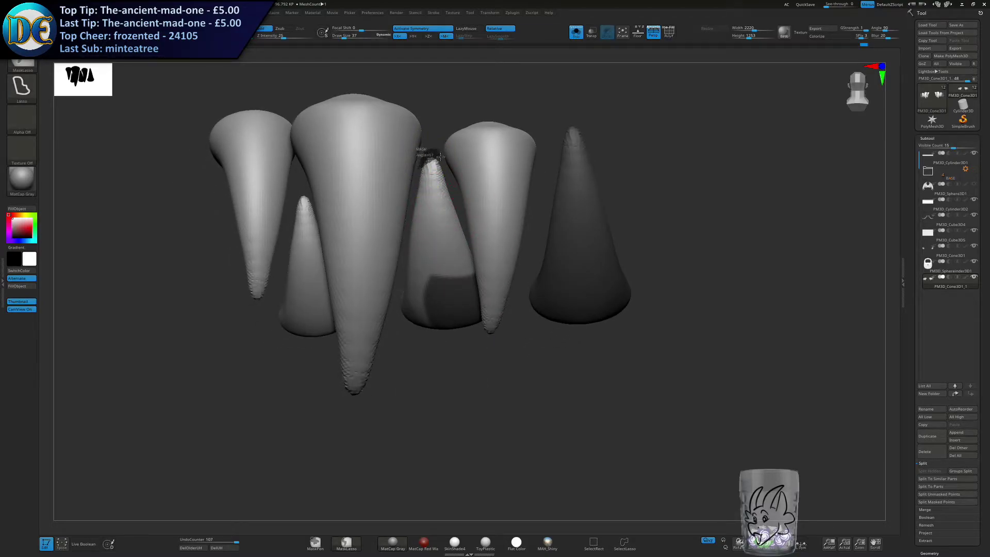
Extend the mask until it covers the middle lower fangs completely.
mouse_move(449, 178)
left_mouse_down("ctrl")
mouse_move(456, 304)
mouse_move(412, 297)
mouse_move(400, 281)
left_mouse_up("ctrl")
right_click_drag(400, 280, 396, 237)
right_click_drag(396, 237, 384, 330, "ctrl")
mouse_move(382, 336)
left_mouse_down("ctrl")
mouse_move(458, 277)
mouse_move(405, 268)
left_mouse_up("ctrl")
right_click_drag(405, 266, 457, 232)
mouse_move(481, 179)
left_mouse_down("ctrl")
mouse_move(508, 317)
mouse_move(497, 208)
left_mouse_up("ctrl")
mouse_move(521, 222)
right_mouse_down()
mouse_move(505, 283)
mouse_move(475, 305)
right_mouse_up()
mouse_move(499, 452)
left_mouse_down("ctrl")
mouse_move(556, 339)
mouse_move(503, 361)
left_mouse_up("ctrl")
mouse_move(513, 365)
right_mouse_down()
mouse_move(551, 338)
mouse_move(508, 362)
right_mouse_up()
right_click_drag(534, 302, 524, 397, "alt")
mouse_move(587, 157)
left_mouse_down("ctrl")
mouse_move(608, 162)
mouse_move(613, 152)
left_mouse_up("ctrl")
Mask the innermost lower fangs from base to tip.
right_click_drag(806, 299, 675, 208, "alt")
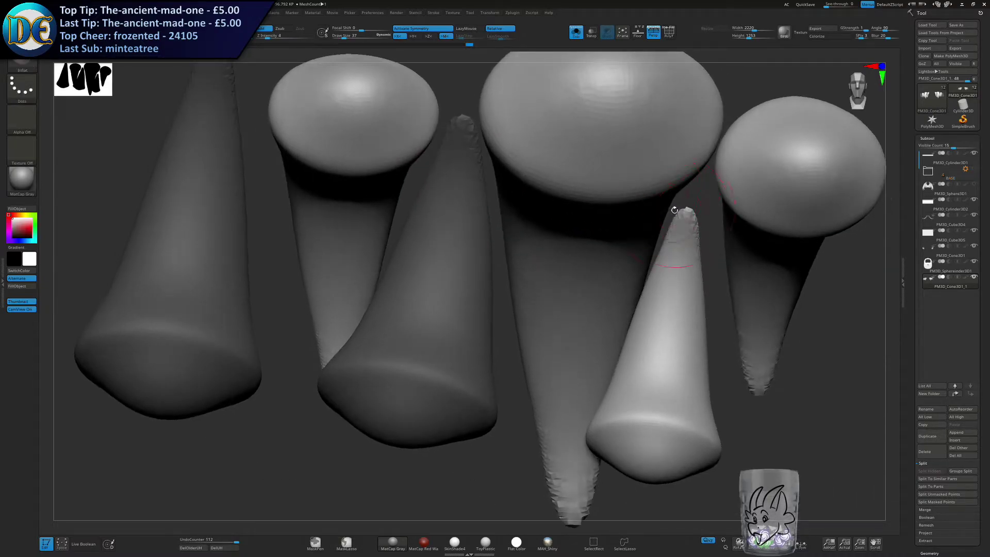
mouse_move(669, 219)
left_mouse_down("ctrl")
mouse_move(710, 202)
mouse_move(712, 516)
mouse_move(612, 504)
left_mouse_up("ctrl")
mouse_move(708, 331)
left_mouse_down("ctrl")
mouse_move(703, 501)
mouse_move(654, 504)
left_mouse_up("ctrl")
mouse_move(729, 401)
left_mouse_down("ctrl")
mouse_move(741, 478)
mouse_move(670, 506)
left_mouse_up("ctrl")
right_click_drag(676, 438, 673, 358, "alt")
right_click_drag(674, 359, 658, 232)
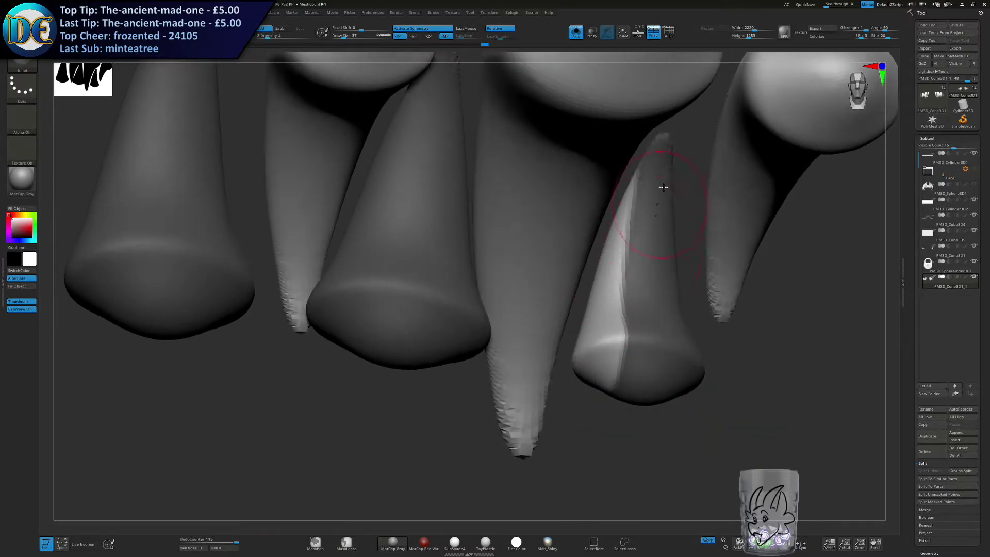
left_click_drag(636, 156, 619, 183, "ctrl")
mouse_move(602, 225)
left_mouse_down("ctrl")
mouse_move(570, 319)
mouse_move(651, 474)
mouse_move(732, 395)
left_mouse_up("ctrl")
mouse_move(732, 395)
right_mouse_down()
mouse_move(685, 405)
mouse_move(691, 417)
mouse_move(670, 340)
mouse_move(635, 304)
right_mouse_up()
right_click_drag(634, 304, 600, 295)
Split the masked lower fangs into their own subtool and leave solo view.
key("space")
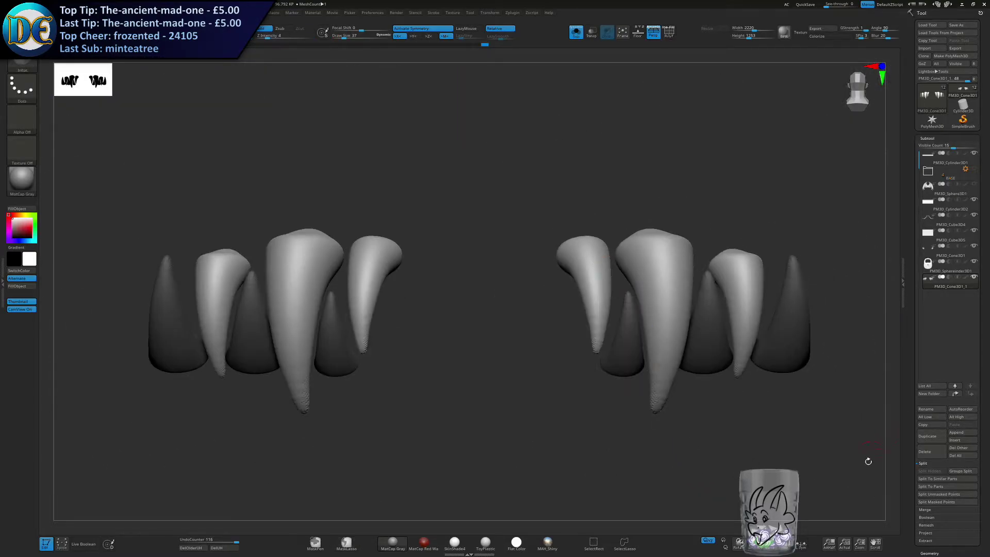
left_click(931, 487)
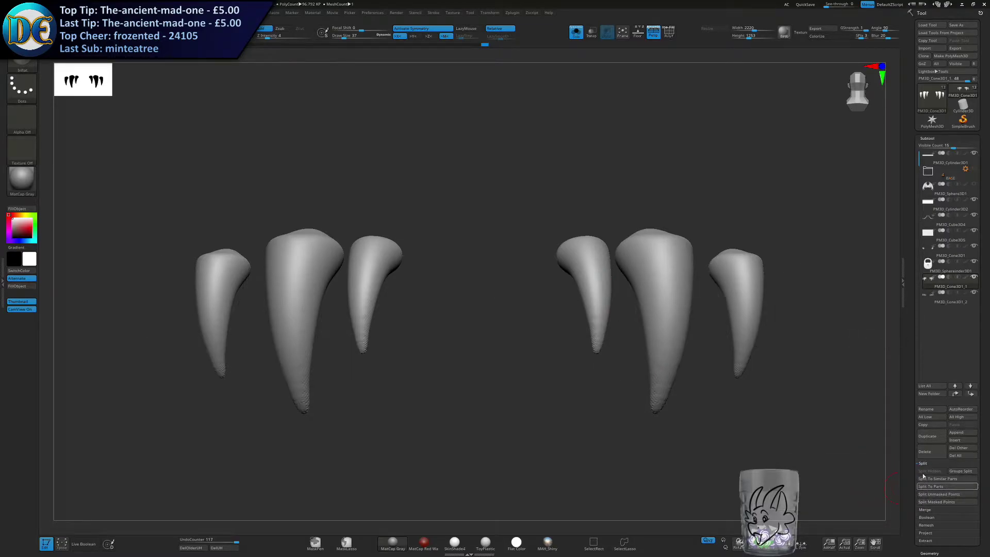
left_click(576, 31)
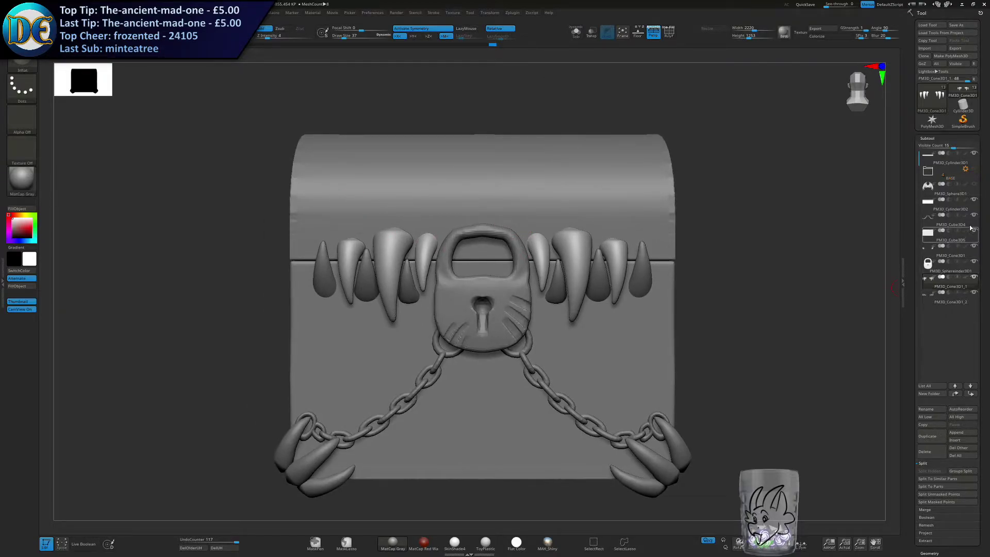
Unhide the wings, frame the whole chest, and enlarge the brush.
left_click(974, 184)
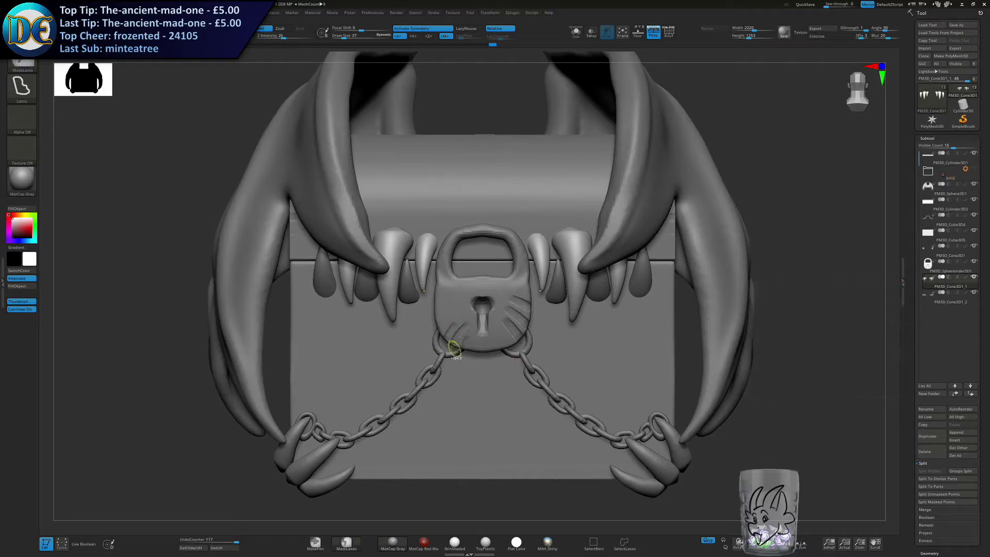
key("f")
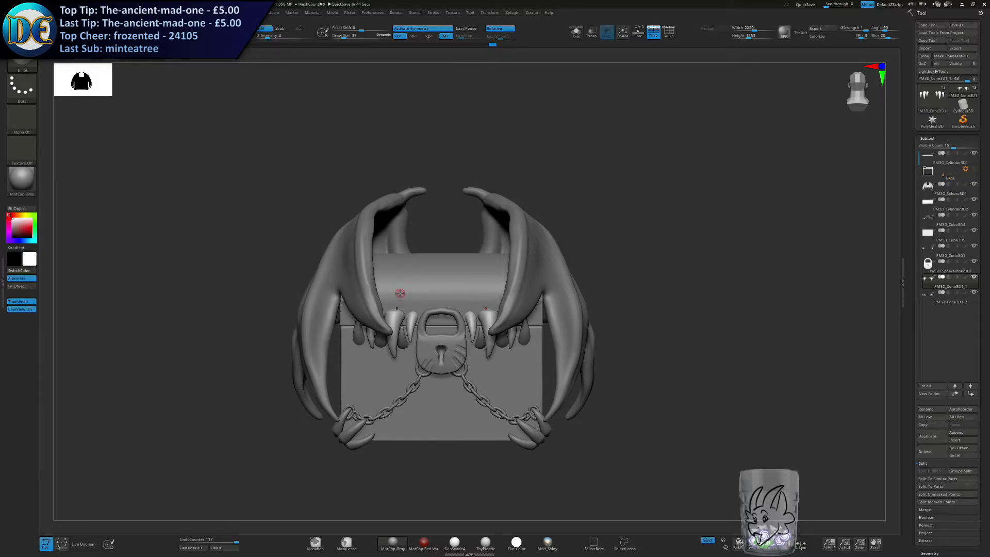
key("s")
left_click_drag(465, 296, 480, 292)
mouse_move(453, 276)
right_mouse_down("alt")
mouse_move(483, 207)
mouse_move(457, 238)
right_mouse_up("alt")
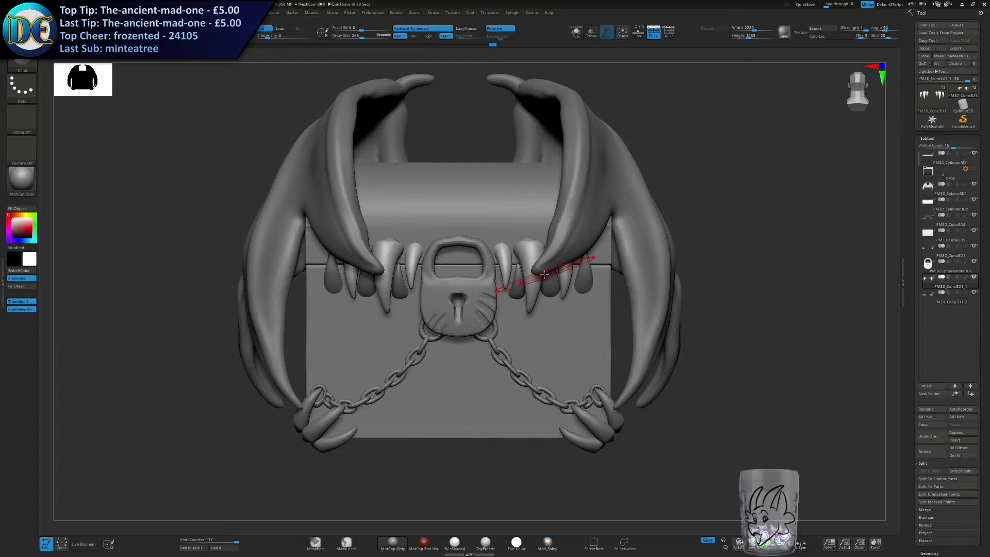
Frame the front of the chest, adjust the brush size, and isolate the upper fangs in solo view.
right_click_drag(493, 347, 515, 379, "alt")
right_click_drag(515, 380, 508, 343, "ctrl")
key("s")
left_click_drag(508, 344, 502, 344)
mouse_move(502, 330)
right_mouse_down("ctrl")
mouse_move(495, 349)
mouse_move(456, 297)
right_mouse_up("ctrl")
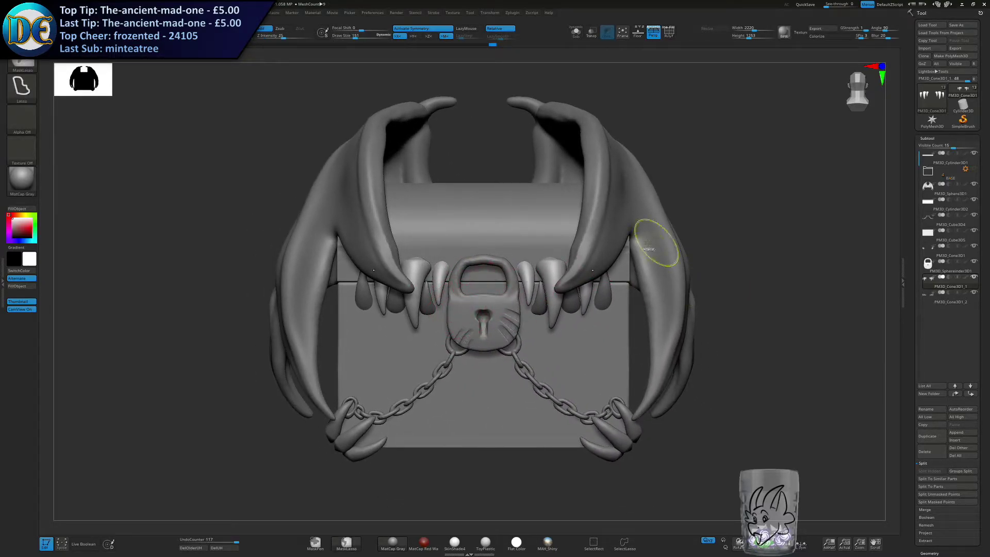
right_click_drag(669, 250, 667, 281, "ctrl")
right_click_drag(667, 281, 539, 299, "alt")
left_click(576, 33)
Mask the larger and outer upper fangs, keeping the innermost pair unmasked, and leave solo view.
right_click_drag(424, 248, 466, 244, "alt")
key("s")
left_click_drag(466, 244, 460, 245)
right_click_drag(455, 245, 460, 274)
key("s")
left_click_drag(496, 261, 485, 261)
left_click_drag(410, 206, 379, 492, "ctrl")
left_click(345, 351, "ctrl")
right_click_drag(345, 351, 409, 177, "ctrl")
key("w")
left_click(576, 32)
Isolate the upper fangs and place the transform gizmo on the unmasked innermost pair.
right_click_drag(559, 175, 533, 187, "ctrl")
right_click_drag(699, 330, 682, 331)
left_click(736, 334, "alt")
left_click_drag(756, 363, 516, 243, "alt")
left_click(575, 35)
right_click_drag(545, 139, 532, 272)
left_click_drag(511, 254, 502, 275, "alt")
mouse_move(506, 312)
left_mouse_down("alt")
mouse_move(512, 298)
mouse_move(501, 284)
mouse_move(503, 315)
left_mouse_up("alt")
right_click_drag(520, 330, 509, 297, "shift")
left_click_drag(494, 330, 503, 312)
right_click_drag(508, 299, 490, 304)
left_click_drag(490, 334, 488, 328, "alt")
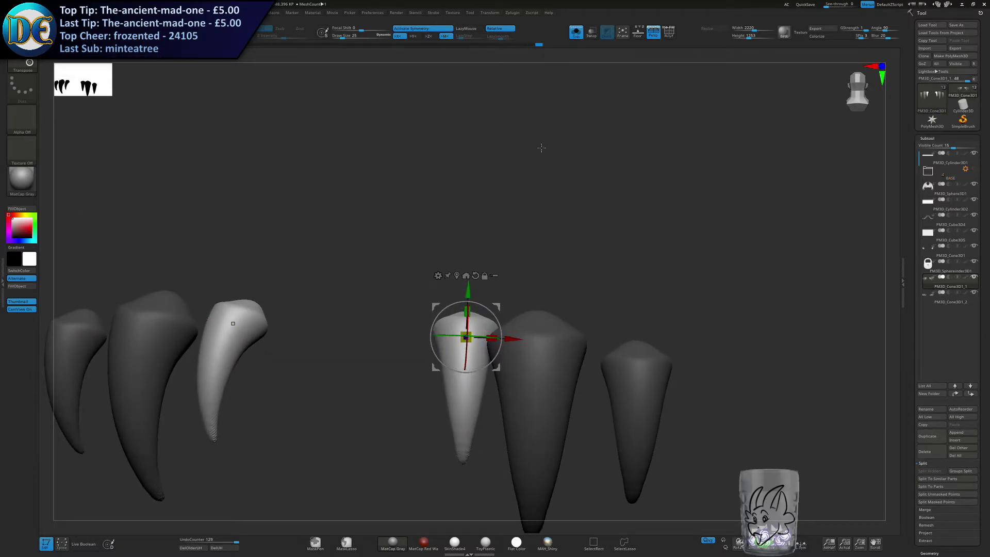
Leave solo view, duplicate the innermost upper fang pair, and move the copies inside the padlock's shackle.
left_click(577, 35)
right_click_drag(416, 345, 530, 174)
right_click_drag(525, 241, 505, 242)
left_click_drag(570, 222, 469, 229, "ctrl")
left_click_drag(443, 266, 434, 281)
right_click_drag(482, 251, 611, 279)
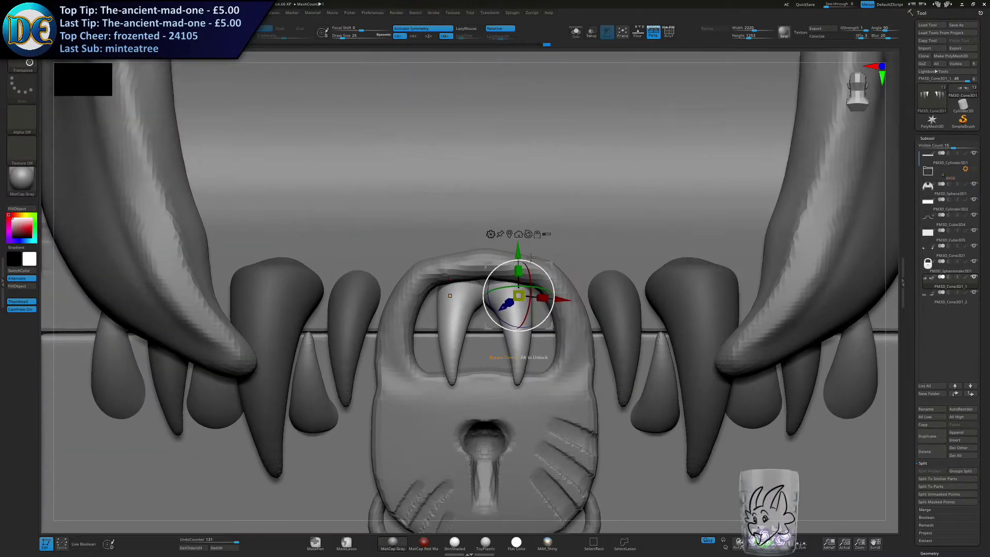
Flip the copied fangs to point upward, scale them, and position them within the shackle opening.
mouse_move(551, 265)
left_mouse_down()
mouse_move(567, 270)
mouse_move(565, 279)
mouse_move(546, 279)
left_mouse_up()
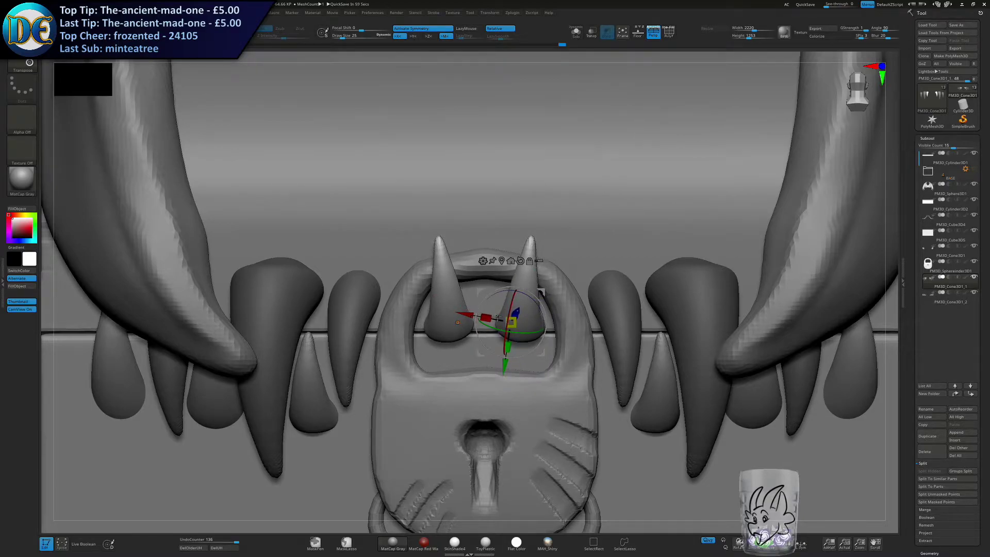
left_click_drag(542, 293, 547, 295)
right_click_drag(547, 294, 578, 304)
left_click_drag(516, 325, 514, 327)
Bend the upward-pointing fangs into curved horn shapes with the Move brush.
key("q")
key("b")
left_click(497, 339)
mouse_move(568, 308)
right_mouse_down()
mouse_move(541, 286)
mouse_move(521, 298)
mouse_move(523, 278)
mouse_move(536, 290)
right_mouse_up()
key("s")
key("s")
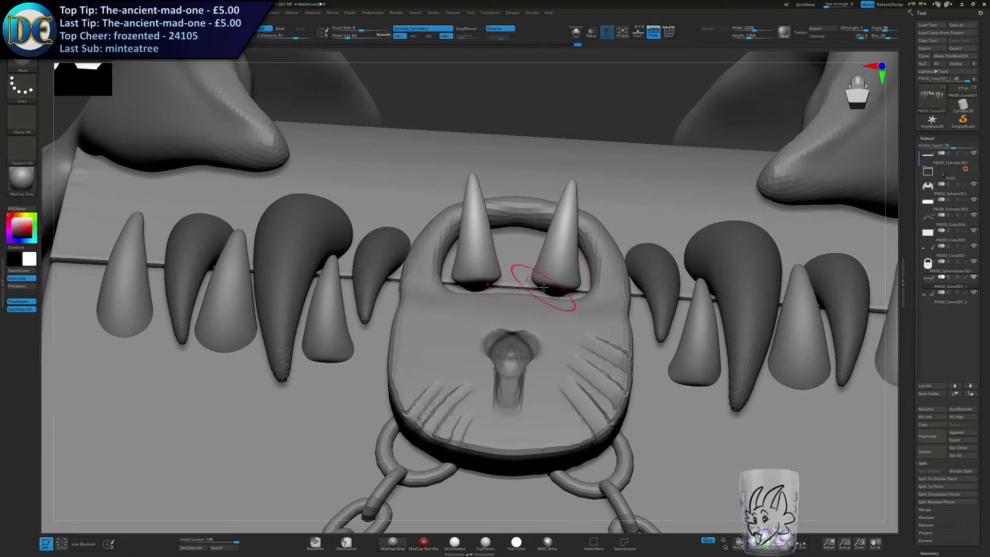
right_click_drag(534, 354, 554, 304)
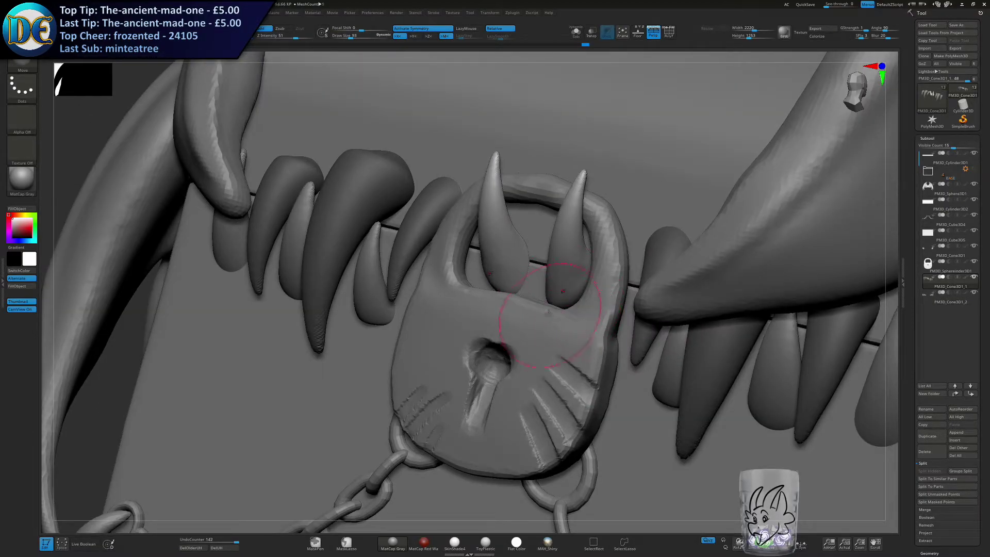
mouse_move(554, 287)
right_mouse_down("ctrl")
mouse_move(564, 309)
mouse_move(554, 305)
right_mouse_up("ctrl")
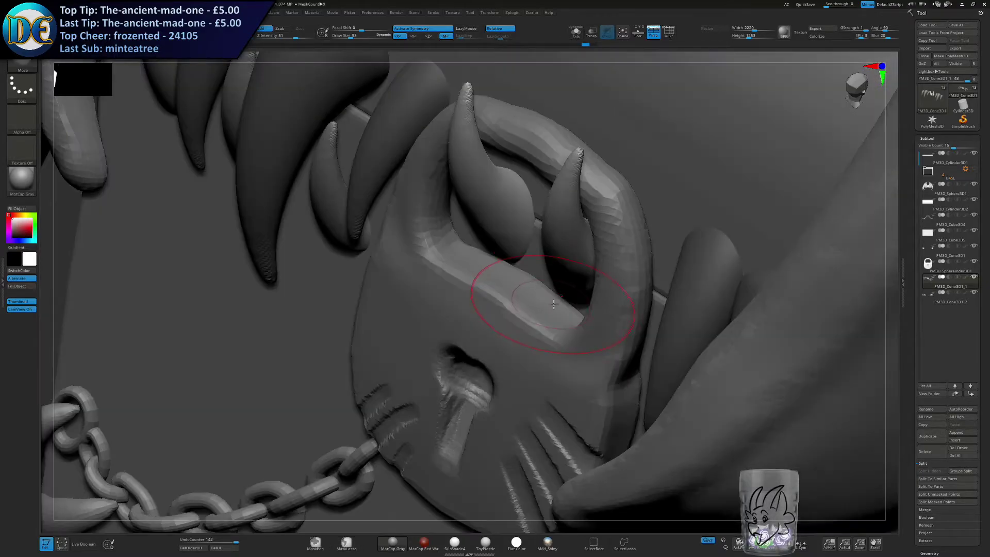
mouse_move(541, 343)
right_mouse_down("ctrl")
mouse_move(544, 304)
mouse_move(541, 314)
mouse_move(516, 302)
mouse_move(489, 308)
mouse_move(470, 295)
mouse_move(546, 292)
mouse_move(487, 290)
right_mouse_up("ctrl")
key("bracketleft")
key("bracketleft")
key("bracketleft")
key("bracketleft")
key("bracketleft")
key("bracketleft")
Reposition the horn-like fangs within the shackle opening and frame the whole chest.
key("w")
right_click_drag(522, 206, 525, 224, "ctrl")
left_click_drag(461, 300, 460, 295)
left_click_drag(488, 244, 488, 228)
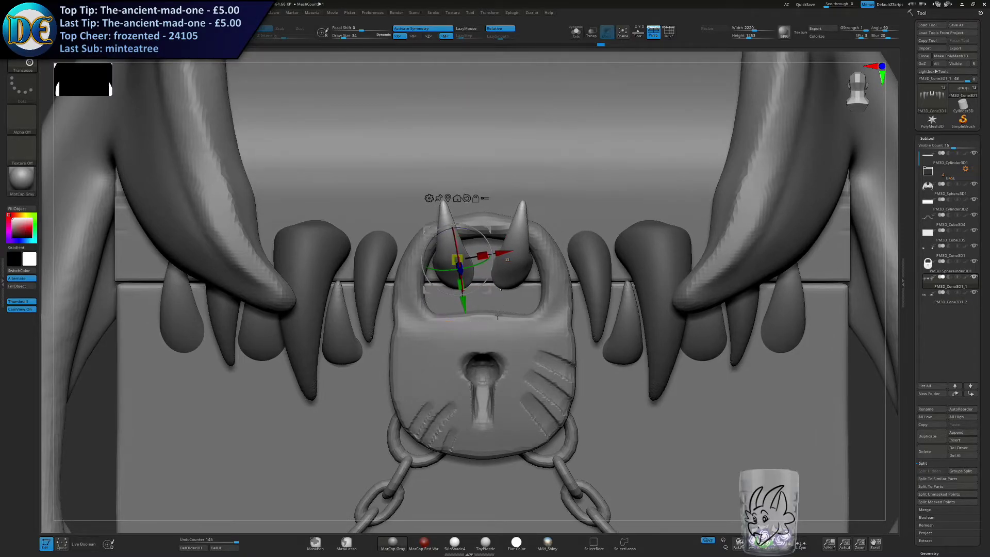
key("f")
key("q")
right_click_drag(493, 355, 493, 341, "ctrl")
mouse_move(492, 341)
right_mouse_down()
mouse_move(403, 351)
mouse_move(563, 345)
mouse_move(507, 346)
right_mouse_up()
Go through the upper fangs, lower fangs, chain, claws, and chest body, clearing any leftover mask on each.
left_click_drag(291, 467, 304, 477, "ctrl")
right_click_drag(381, 338, 378, 368)
right_click_drag(378, 369, 397, 433, "alt")
left_click(551, 336, "alt")
left_click(833, 319, "ctrl")
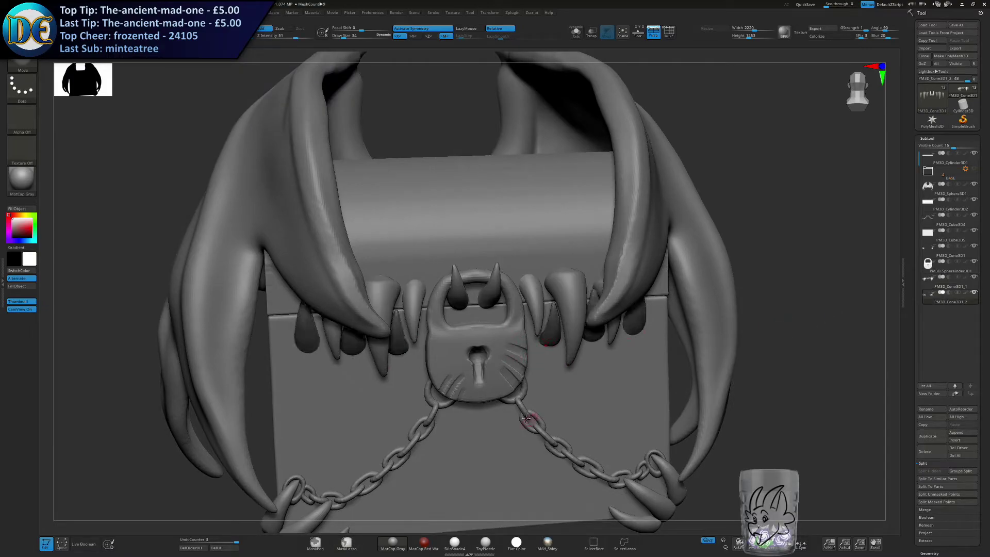
left_click(523, 423, "alt")
left_click(844, 369, "ctrl")
left_click(667, 484, "alt")
left_click(771, 427, "ctrl")
left_click(574, 394, "alt")
left_click(748, 397, "ctrl")
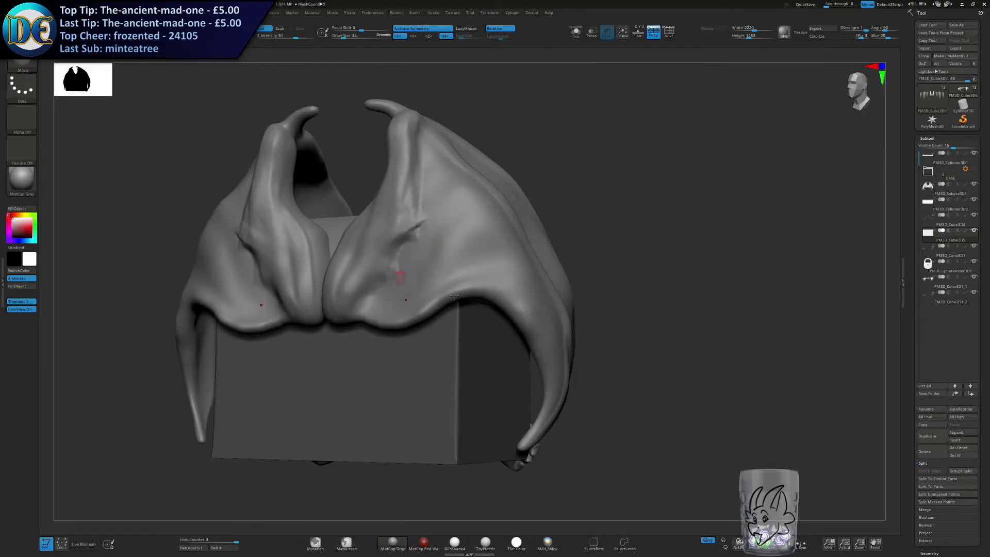
Examine the chest from behind and around the gap between the lid and the chest body.
right_click_drag(454, 296, 605, 322, "alt")
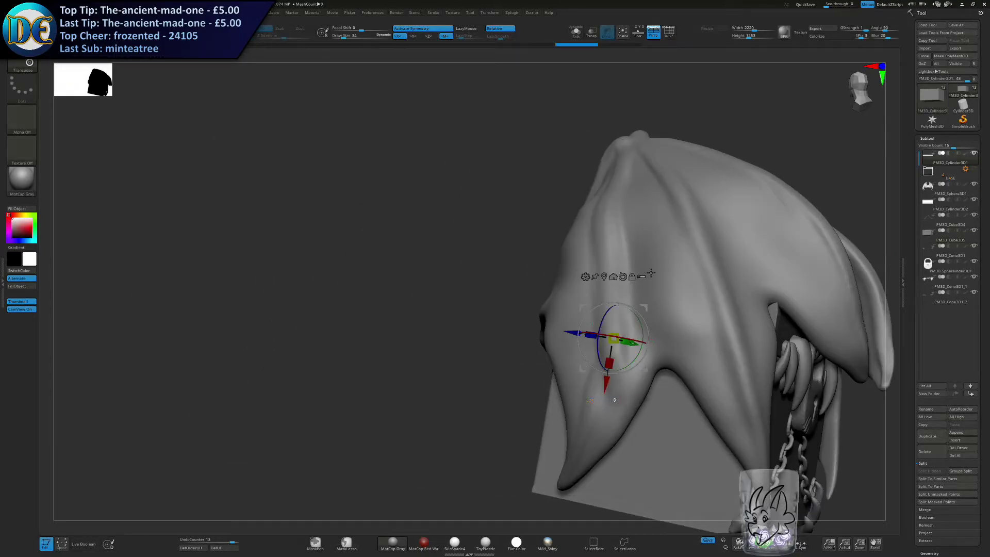
mouse_move(644, 273)
right_mouse_down()
mouse_move(639, 322)
mouse_move(631, 269)
right_mouse_up()
left_click_drag(659, 285, 668, 230)
mouse_move(565, 352)
right_mouse_down("alt")
mouse_move(459, 391)
mouse_move(454, 356)
mouse_move(316, 249)
mouse_move(309, 225)
right_mouse_up("alt")
left_click(455, 355, "alt")
left_click(139, 32)
right_click_drag(288, 317, 325, 273, "shift")
left_click_drag(325, 274, 311, 264)
mouse_move(278, 255)
right_mouse_down("alt")
mouse_move(274, 294)
mouse_move(302, 299)
mouse_move(253, 298)
mouse_move(271, 294)
mouse_move(286, 269)
right_mouse_up("alt")
right_click_drag(287, 269, 326, 320, "ctrl")
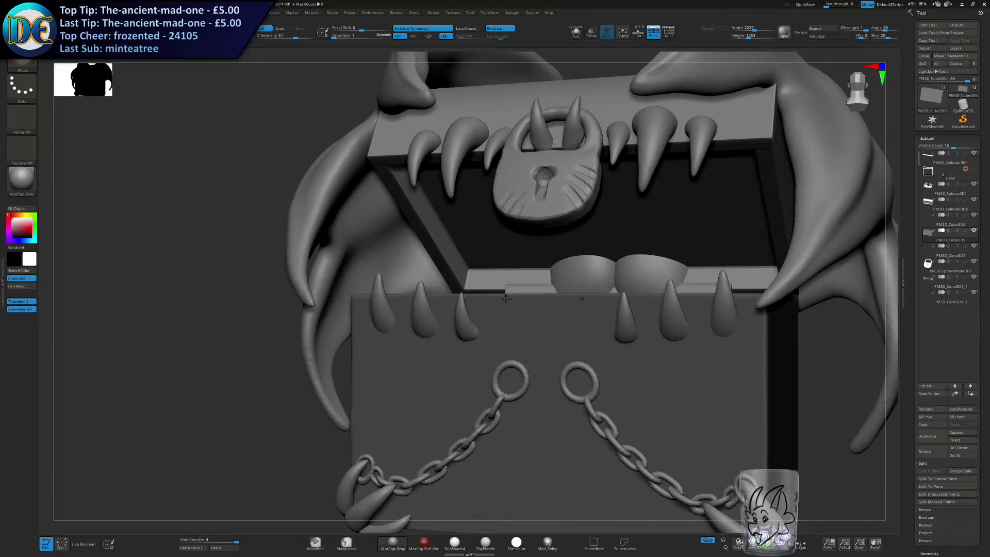
Adjust the brush size and switch to the ClayBuildup brush.
key("s")
left_click_drag(539, 339, 548, 339)
left_click_drag(223, 384, 230, 396, "ctrl")
key("space")
left_click(217, 429)
Try ClayBuildup strokes on the chest body, then undo them.
mouse_move(480, 342)
right_mouse_down("alt")
mouse_move(405, 308)
mouse_move(410, 298)
right_mouse_up("alt")
key("s")
mouse_move(410, 299)
left_mouse_down()
mouse_move(465, 355)
mouse_move(498, 294)
mouse_move(478, 320)
left_mouse_up()
left_click_drag(467, 281, 455, 336)
mouse_move(313, 417)
right_mouse_down("ctrl")
mouse_move(305, 377)
mouse_move(323, 365)
mouse_move(274, 395)
mouse_move(243, 381)
mouse_move(274, 356)
right_mouse_up("ctrl")
key("ctrl+z")
key("ctrl+z")
Return to the front view, select the chest body, and adjust the ClayBuildup brush size.
right_click_drag(655, 245, 516, 256)
left_click(938, 160)
right_click_drag(740, 232, 866, 248)
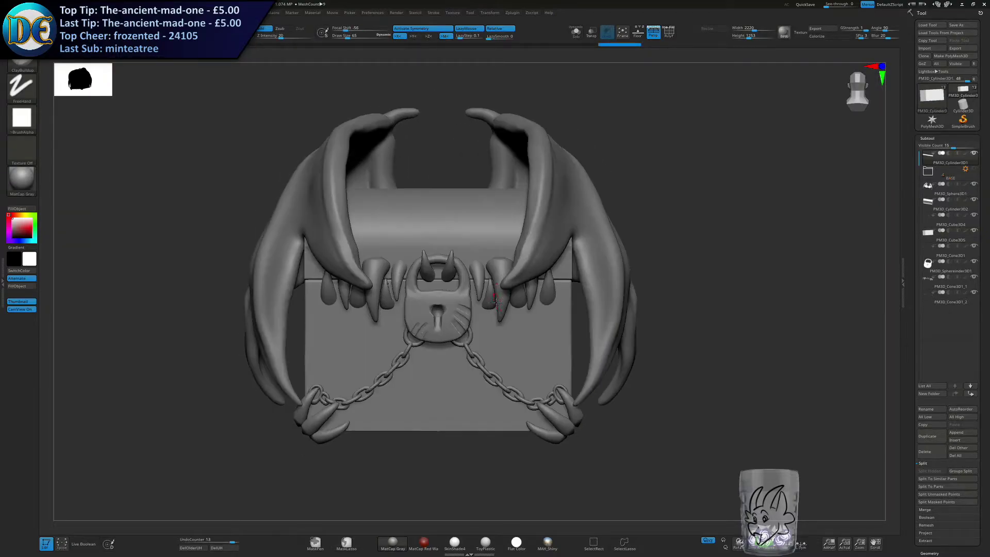
left_click(490, 356, "alt")
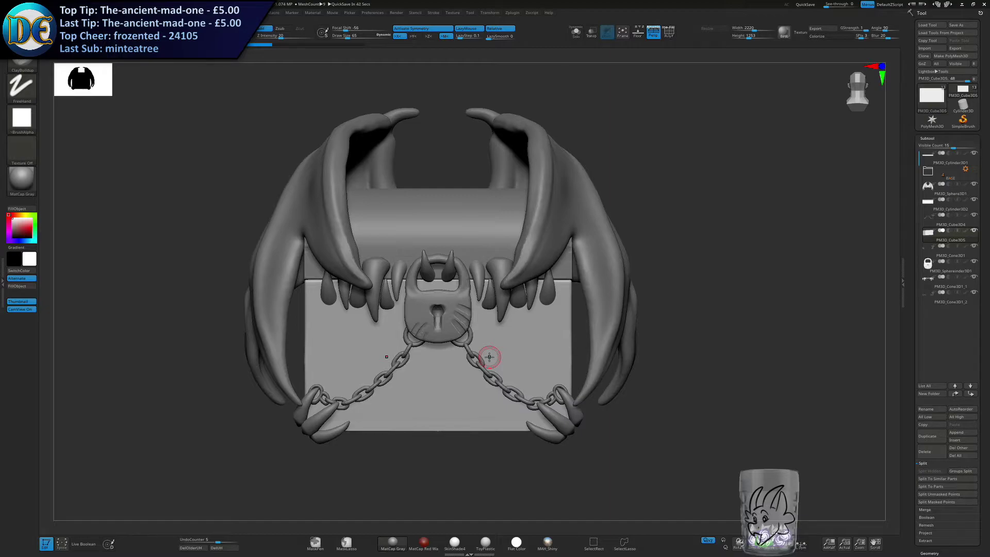
key("s")
left_click_drag(388, 326, 400, 326)
key("s")
left_click_drag(444, 339, 439, 339)
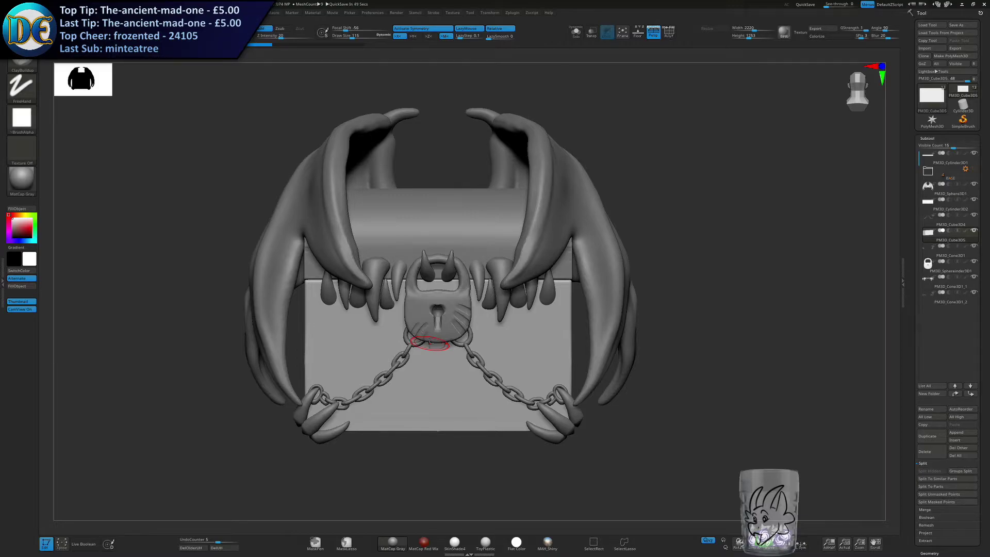
Hide the corner claws to expose the chest body's bottom edge and corners for sculpting.
right_click_drag(429, 343, 447, 325, "alt")
right_click_drag(451, 384, 453, 310, "alt")
key("s")
left_click_drag(455, 326, 450, 325)
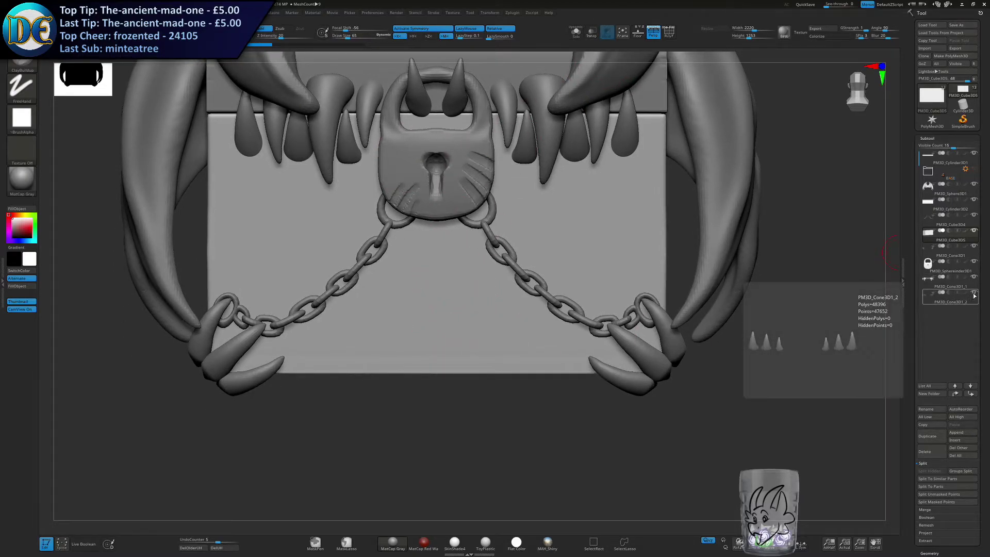
left_click(975, 248)
right_click_drag(458, 336, 436, 275, "alt")
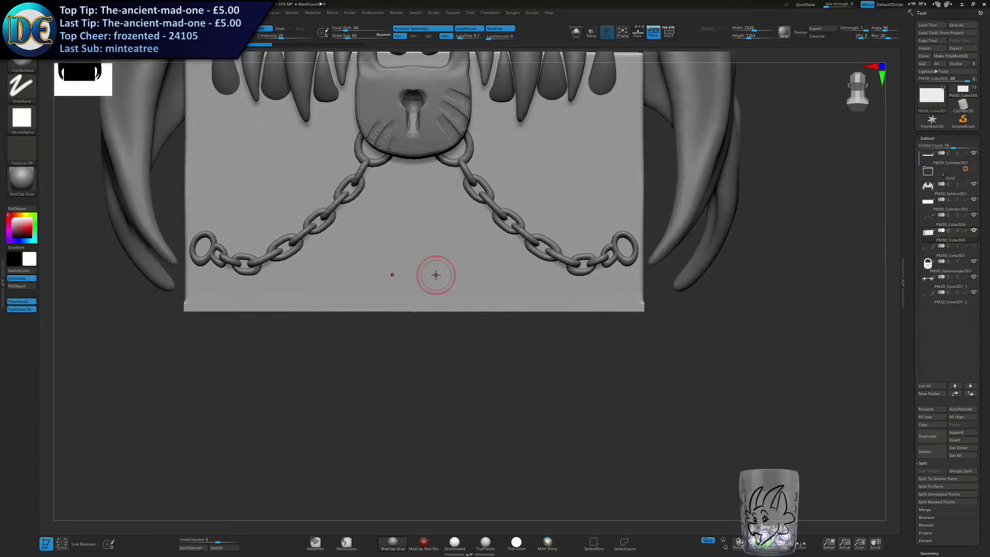
key("s")
Try ClayBuildup strokes along the chest body's bottom front edge, then undo them.
left_click_drag(399, 320, 637, 304)
key("ctrl+z")
mouse_move(380, 310)
left_mouse_down()
mouse_move(646, 308)
mouse_move(516, 299)
mouse_move(645, 299)
mouse_move(641, 310)
mouse_move(668, 310)
left_mouse_up()
key("ctrl+z")
Build up a raised band along the chest body's lower side edges with rounded knobs at the corners.
right_click_drag(728, 306, 547, 304)
right_click_drag(485, 304, 400, 268, "alt")
left_click_drag(283, 275, 731, 279)
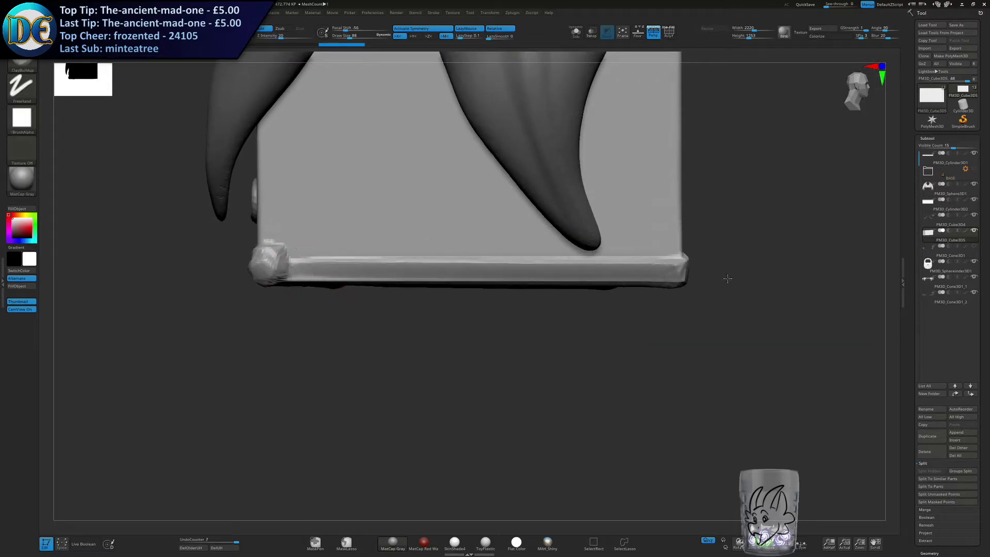
left_click_drag(270, 259, 686, 264)
left_click_drag(273, 275, 548, 274)
Build up a thick raised band along the chest body's bottom front edge up to the corner knobs.
right_click_drag(728, 276, 362, 268)
mouse_move(597, 281)
right_mouse_down("alt")
mouse_move(378, 306)
mouse_move(524, 311)
right_mouse_up("alt")
left_click_drag(524, 312, 597, 308)
left_click_drag(476, 315, 751, 316)
right_click_drag(751, 316, 846, 315)
mouse_move(387, 268)
right_mouse_down("alt")
mouse_move(530, 320)
mouse_move(584, 301)
right_mouse_up("alt")
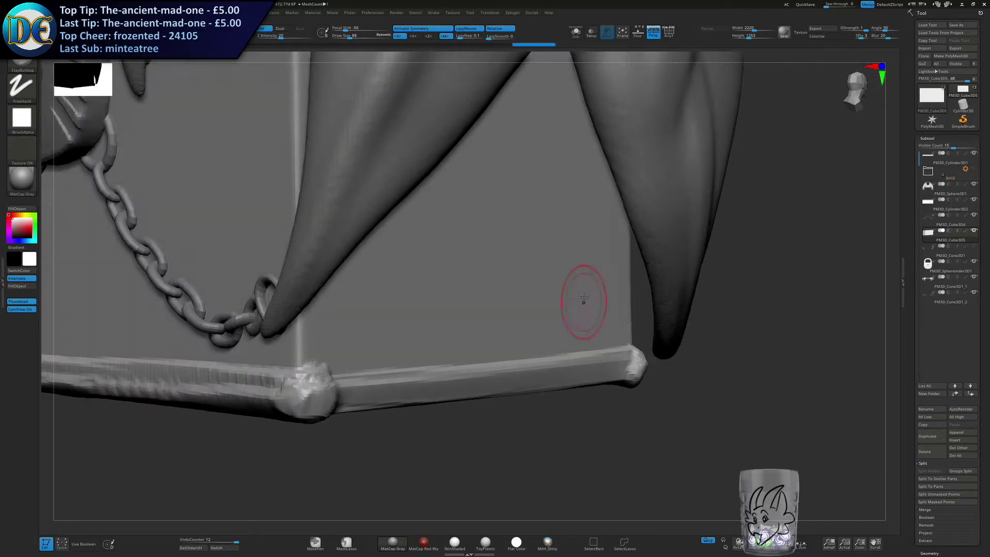
Show the corner claws again and frame the chest from the front.
left_click(974, 246)
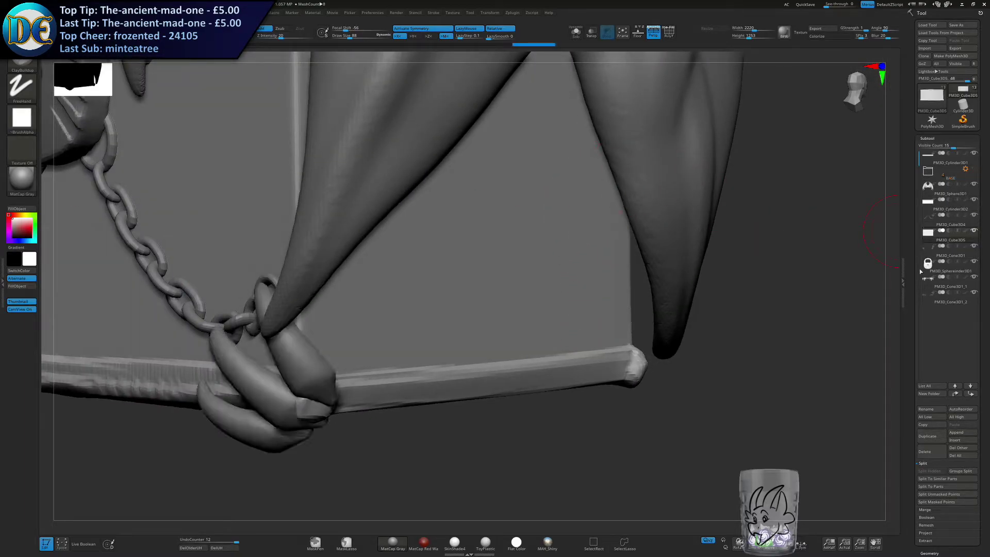
right_click_drag(400, 342, 583, 305, "alt")
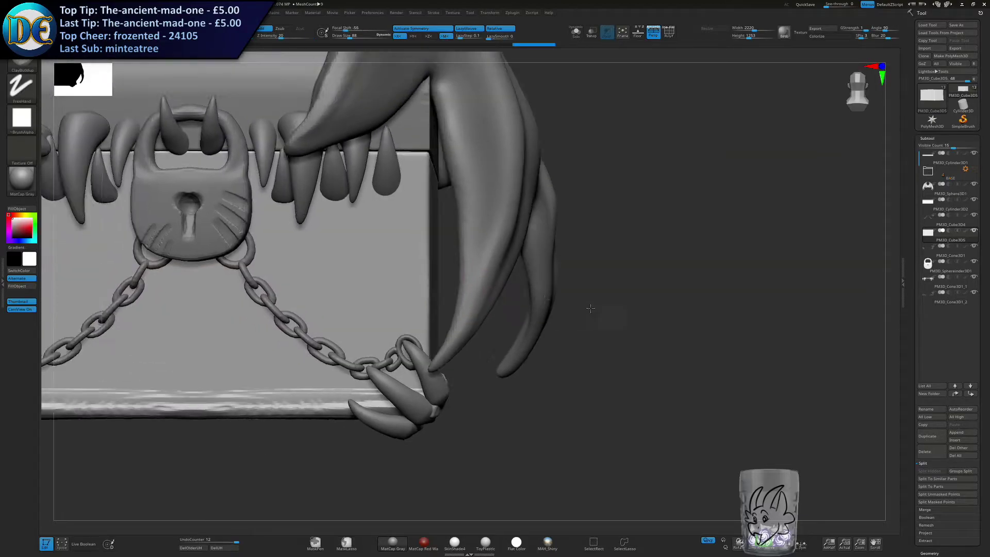
right_click_drag(316, 254, 445, 286, "alt")
right_click_drag(372, 282, 430, 268, "alt")
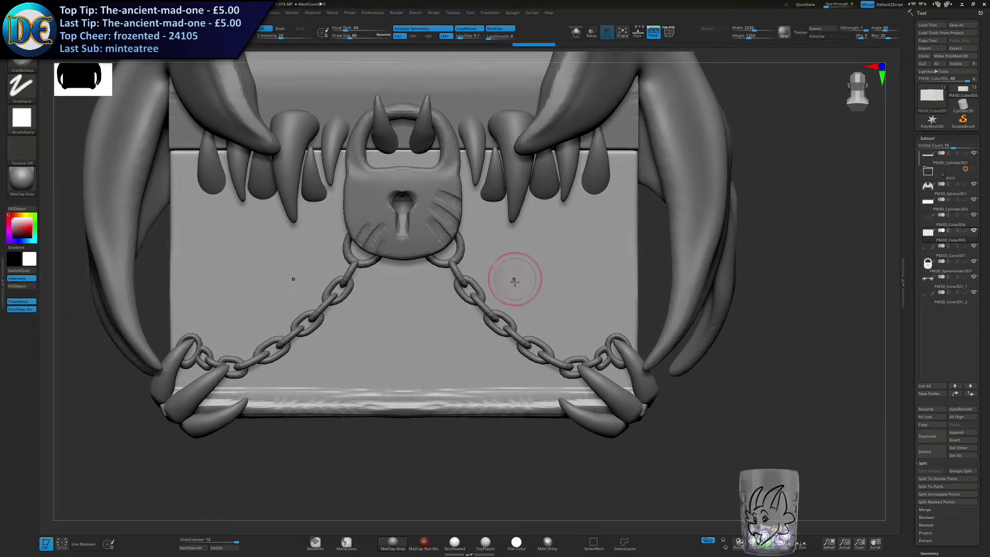
Isolate the chest body and try building up its vertical corner edge, then undo the strokes.
left_click(576, 33)
right_click_drag(557, 232, 503, 454)
mouse_move(517, 454)
left_mouse_down()
mouse_move(549, 222)
mouse_move(520, 434)
mouse_move(540, 222)
left_mouse_up()
key("ctrl+z")
key("ctrl+z")
mouse_move(541, 225)
right_mouse_down()
mouse_move(475, 428)
mouse_move(472, 353)
right_mouse_up()
mouse_move(472, 353)
right_mouse_down("alt")
mouse_move(518, 250)
mouse_move(475, 371)
mouse_move(533, 181)
right_mouse_up("alt")
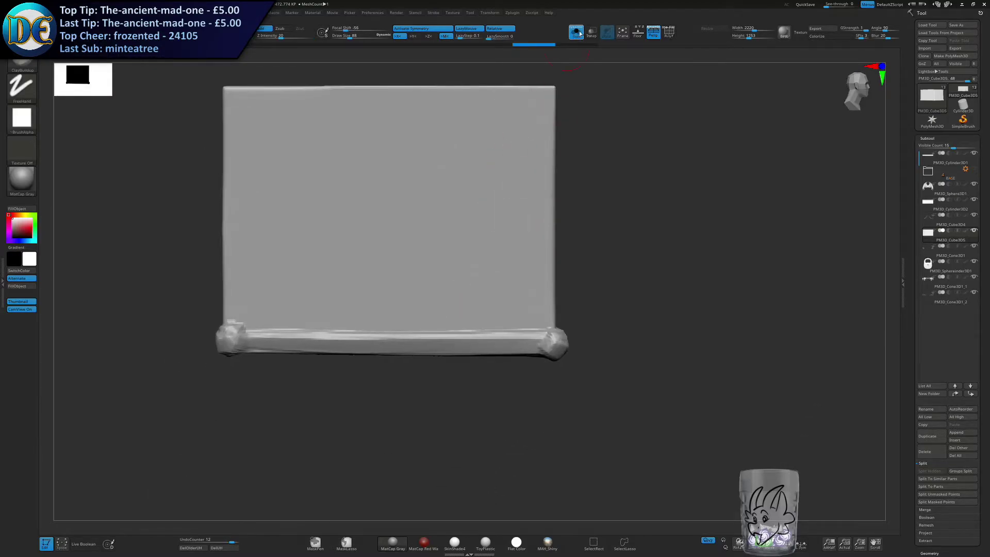
Compare the bottom trim with the complete chest, then isolate the chest body again.
left_click(579, 33)
right_click_drag(361, 238, 545, 72)
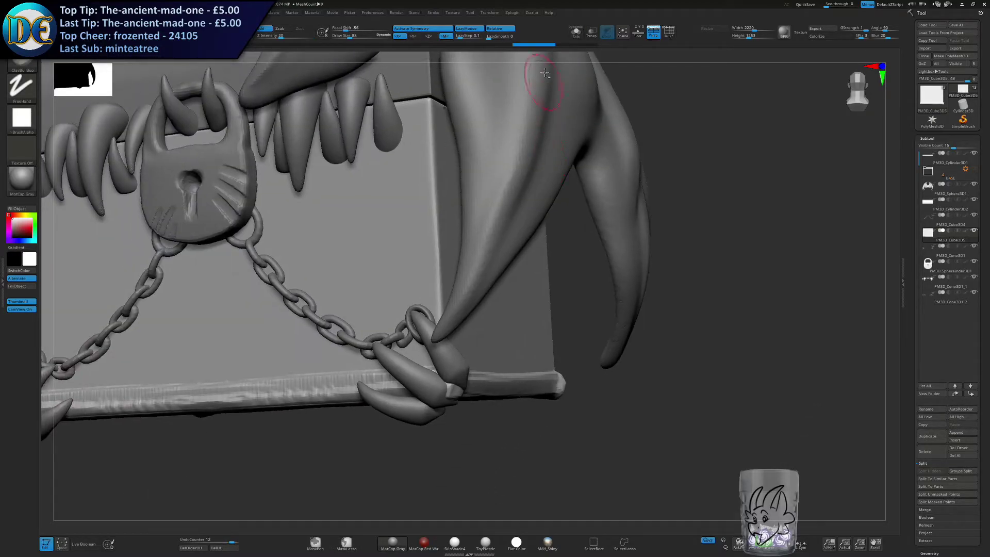
left_click(575, 36)
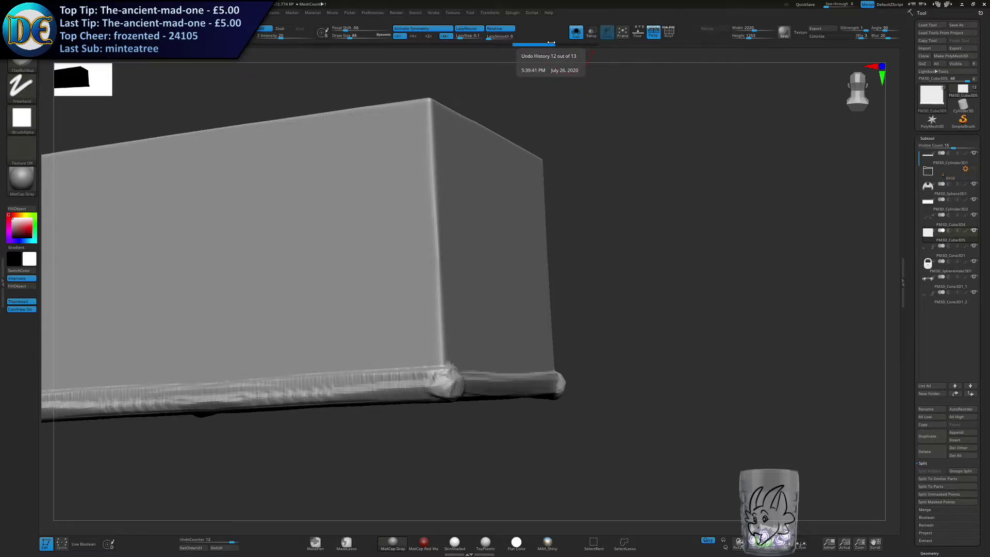
right_click_drag(502, 310, 427, 328)
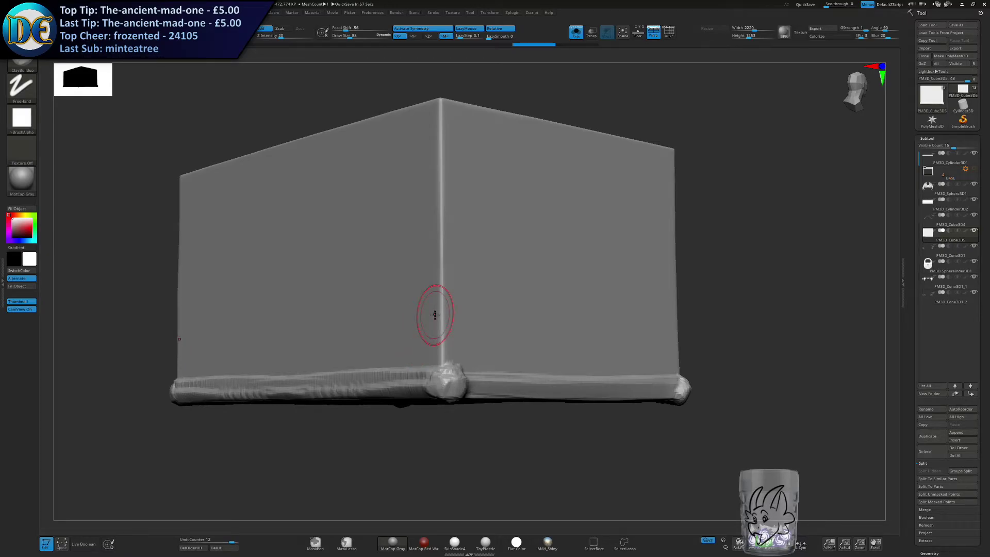
Build up raised bands along the chest body's vertical corner edges with the ClayBuildup brush.
right_click_drag(422, 263, 458, 437)
mouse_move(459, 410)
left_mouse_down()
mouse_move(450, 202)
mouse_move(462, 442)
left_mouse_up()
mouse_move(462, 442)
right_mouse_down()
mouse_move(424, 411)
mouse_move(203, 333)
right_mouse_up()
right_click_drag(440, 370, 453, 442)
mouse_move(453, 442)
left_mouse_down()
mouse_move(507, 98)
mouse_move(447, 458)
left_mouse_up()
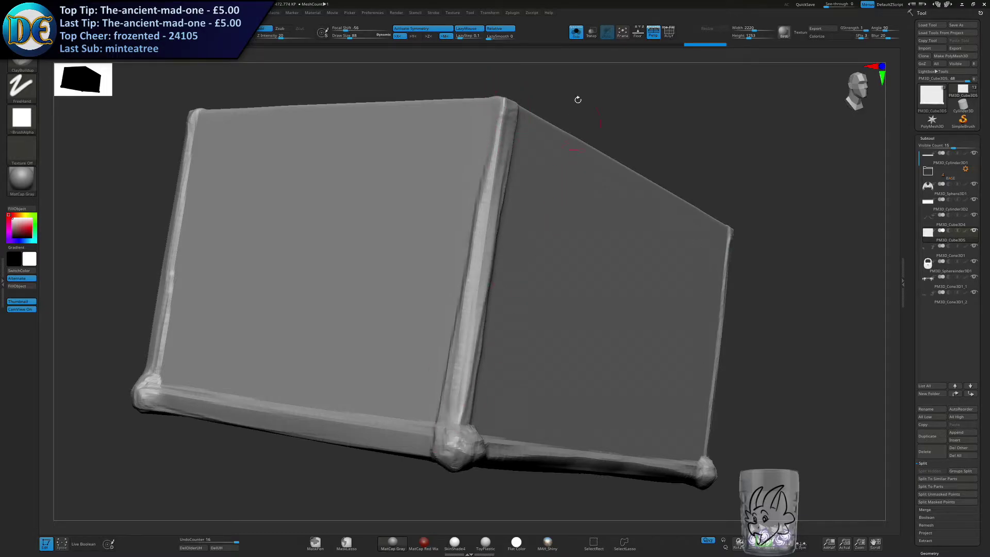
Leave solo view, select the curved lid, and isolate it.
left_click(577, 35)
right_click_drag(562, 247, 527, 345, "ctrl")
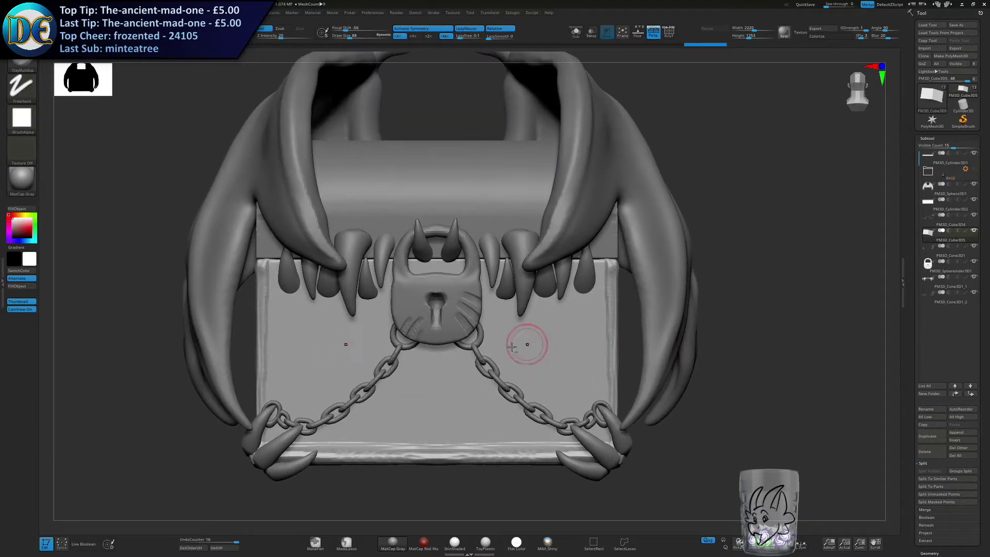
left_click(488, 187, "alt")
left_click(575, 37)
Build up a raised band around the curved rim at each end of the lid.
right_click_drag(586, 192, 516, 198)
right_click_drag(516, 199, 492, 351, "alt")
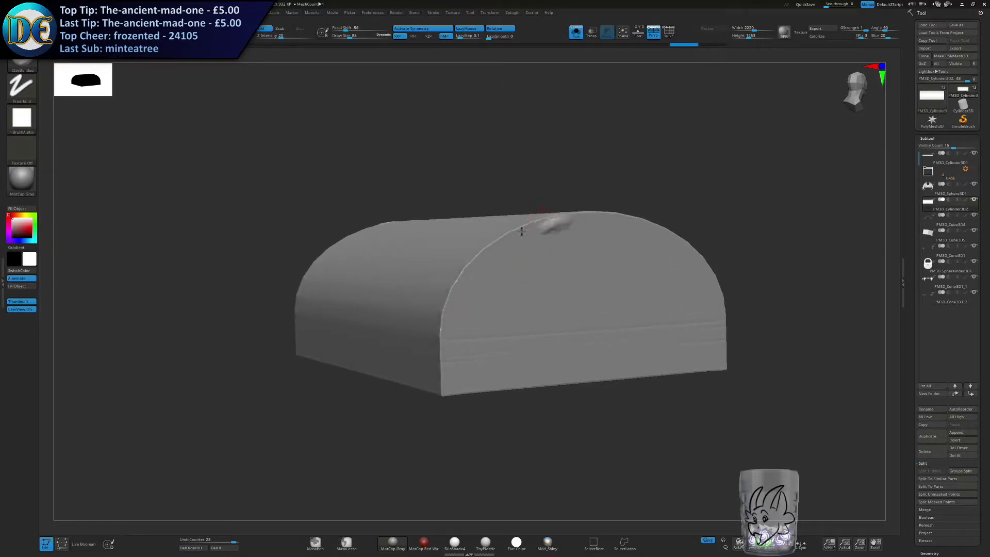
mouse_move(564, 215)
left_mouse_down()
mouse_move(477, 258)
mouse_move(438, 350)
mouse_move(441, 383)
left_mouse_up()
mouse_move(451, 351)
right_mouse_down()
mouse_move(378, 334)
mouse_move(337, 354)
right_mouse_up()
mouse_move(348, 240)
left_mouse_down()
mouse_move(454, 251)
mouse_move(518, 299)
mouse_move(556, 350)
mouse_move(562, 409)
left_mouse_up()
mouse_move(508, 425)
right_mouse_down("ctrl")
mouse_move(454, 392)
mouse_move(524, 351)
mouse_move(635, 237)
right_mouse_up("ctrl")
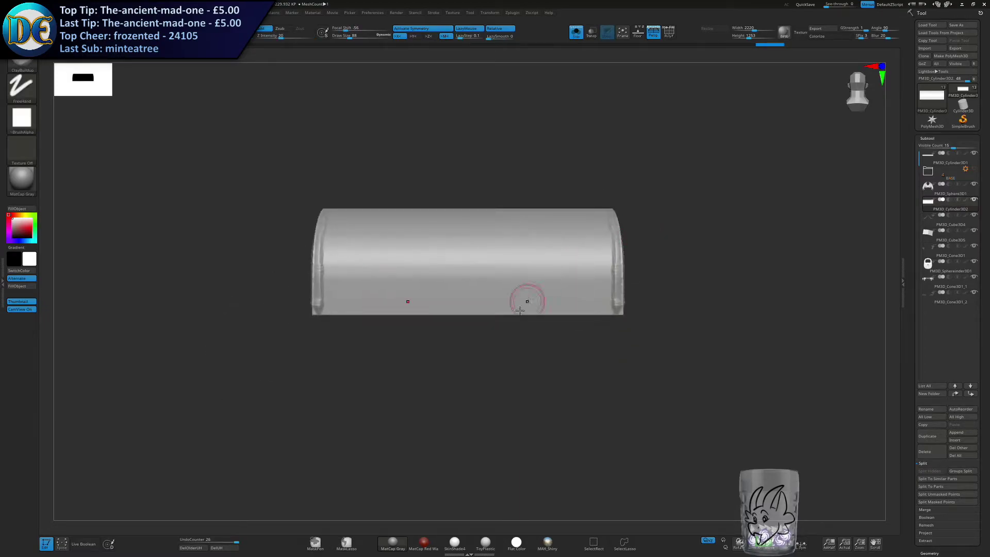
Build up a raised band along the full length of the lid's front bottom edge with the ClayBuildup brush.
left_click_drag(446, 310, 642, 311)
mouse_move(643, 312)
right_mouse_down()
mouse_move(579, 297)
mouse_move(365, 298)
right_mouse_up()
left_click_drag(416, 309, 665, 315)
right_click_drag(647, 318, 496, 311, "shift")
left_click_drag(286, 309, 573, 305)
Leave solo view and examine how the lid's trim sits with the wings, fangs and padlock on the complete chest.
left_click(576, 31)
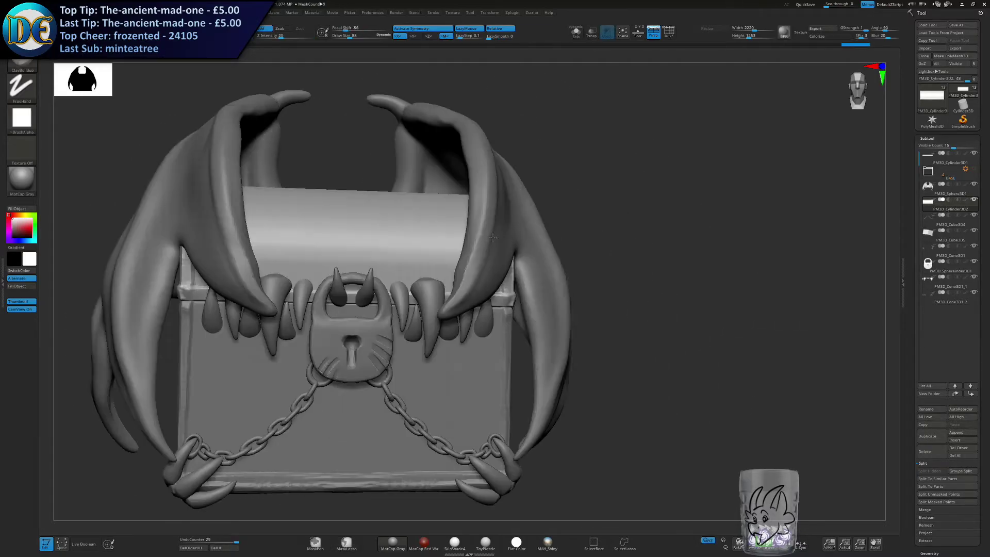
mouse_move(413, 258)
right_mouse_down()
mouse_move(385, 291)
mouse_move(388, 274)
right_mouse_up()
right_click_drag(387, 274, 367, 283)
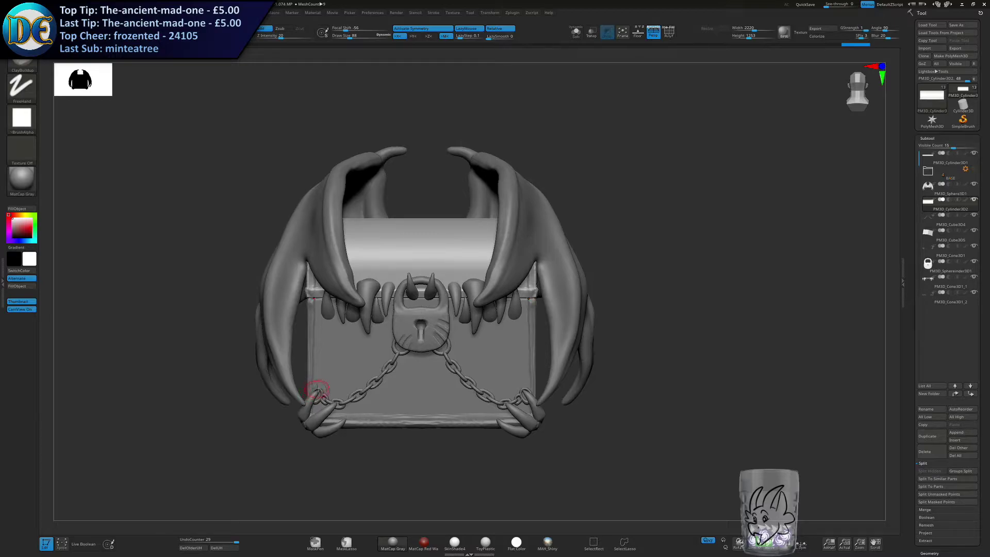
mouse_move(296, 390)
left_mouse_down("alt")
mouse_move(342, 340)
mouse_move(330, 376)
mouse_move(277, 402)
left_mouse_up("alt")
key("s")
left_click_drag(373, 314, 374, 314)
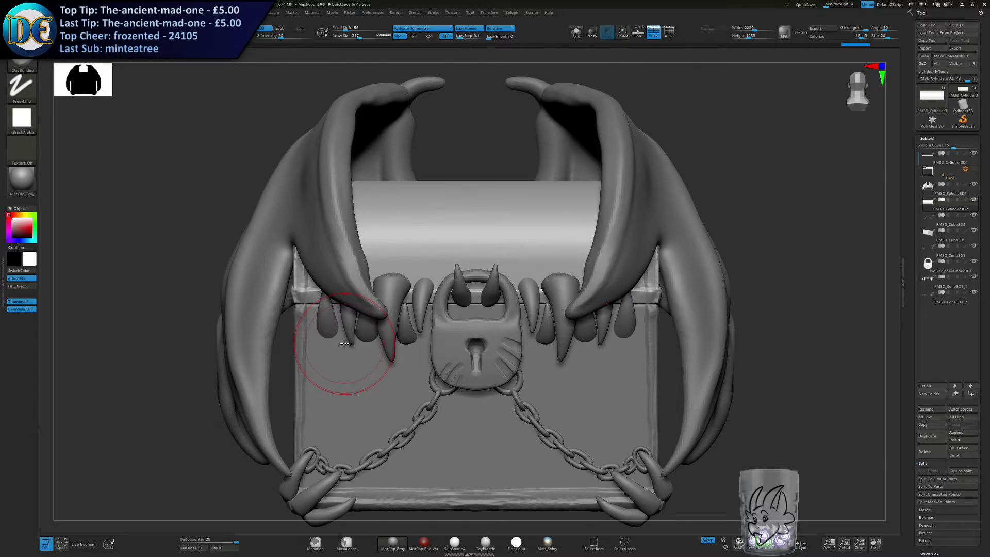
key("bracketleft")
mouse_move(461, 312)
right_mouse_down("ctrl")
mouse_move(470, 287)
mouse_move(458, 241)
right_mouse_up("ctrl")
key("s")
left_click_drag(461, 240, 452, 243)
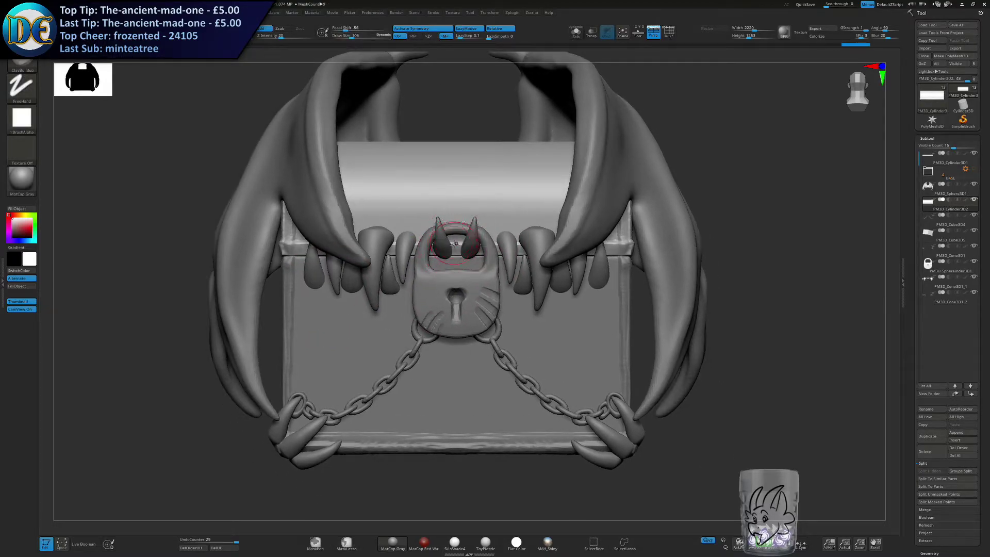
mouse_move(471, 210)
right_mouse_down()
mouse_move(452, 275)
mouse_move(480, 232)
right_mouse_up()
key("bracketright")
mouse_move(479, 233)
right_mouse_down("alt")
mouse_move(475, 264)
mouse_move(496, 279)
right_mouse_up("alt")
Isolate the lid to check its trim, and return to an angled view of the complete chest.
left_click(577, 34)
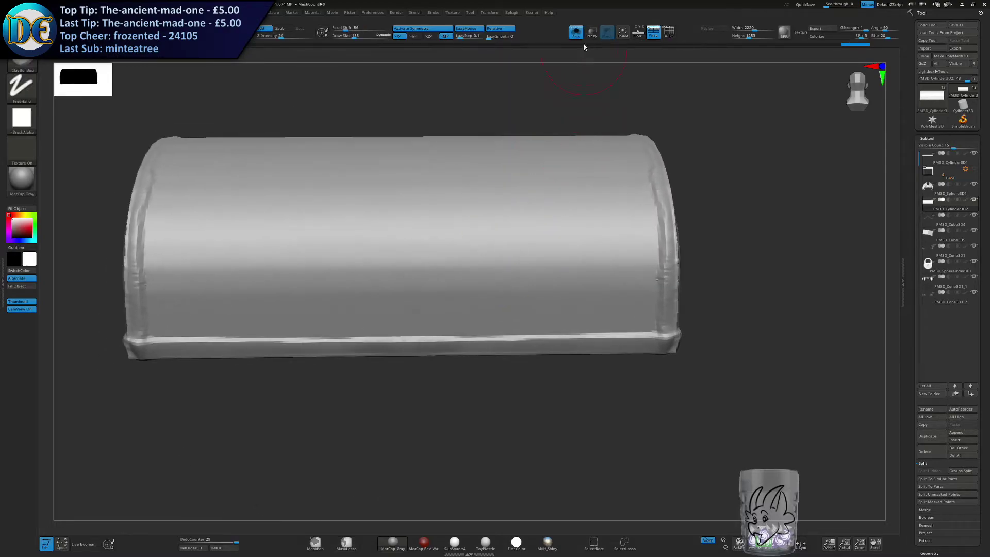
left_click(576, 35)
right_click_drag(578, 253, 556, 237)
right_click_drag(550, 303, 552, 272, "ctrl")
right_click_drag(553, 272, 554, 239, "alt")
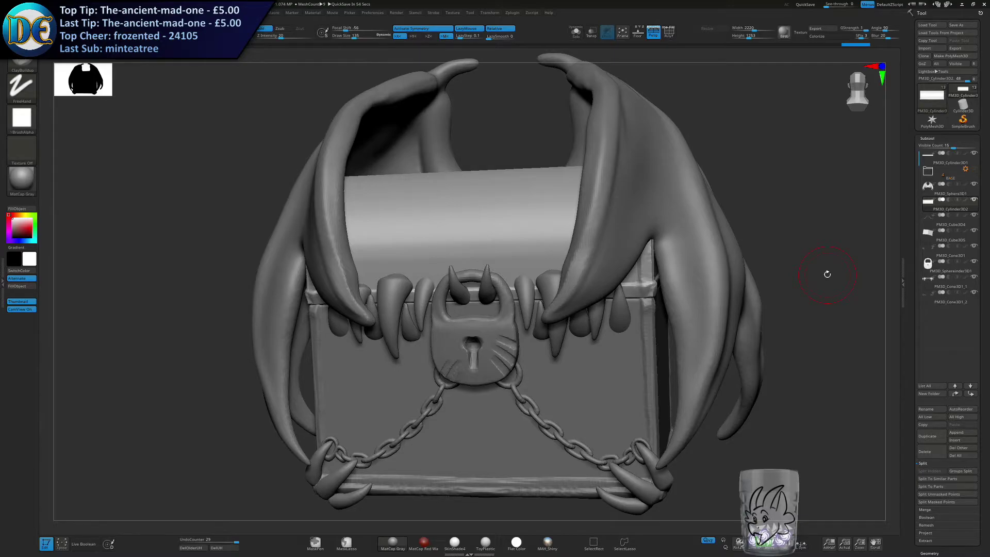
Examine the complete winged chest from the front, comparing the lid, fangs, padlock and wings.
left_click_drag(828, 274, 844, 275, "shift")
mouse_move(521, 314)
right_mouse_down("ctrl")
mouse_move(463, 324)
mouse_move(454, 316)
right_mouse_up("ctrl")
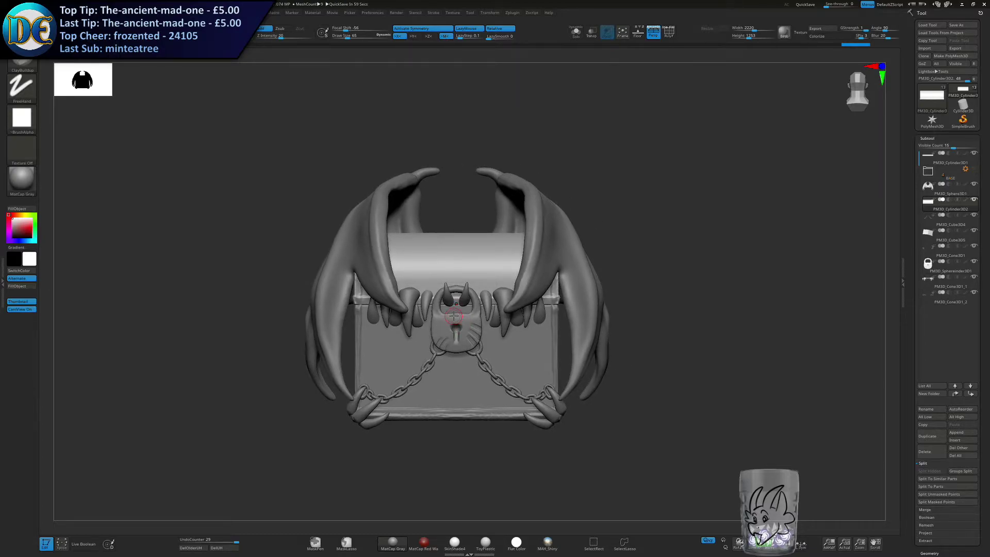
mouse_move(531, 301)
right_mouse_down("ctrl")
mouse_move(516, 259)
mouse_move(515, 313)
mouse_move(504, 248)
right_mouse_up("ctrl")
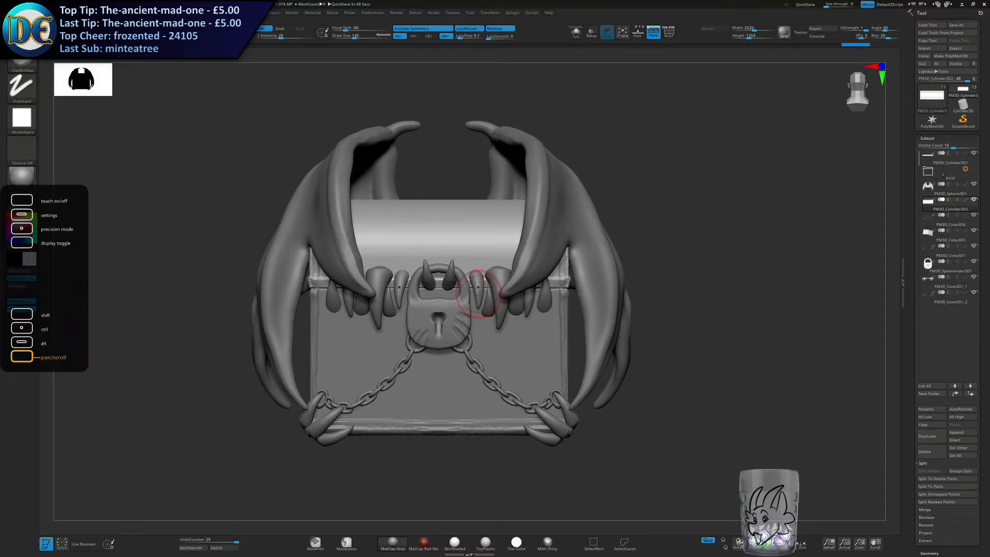
key("alt")
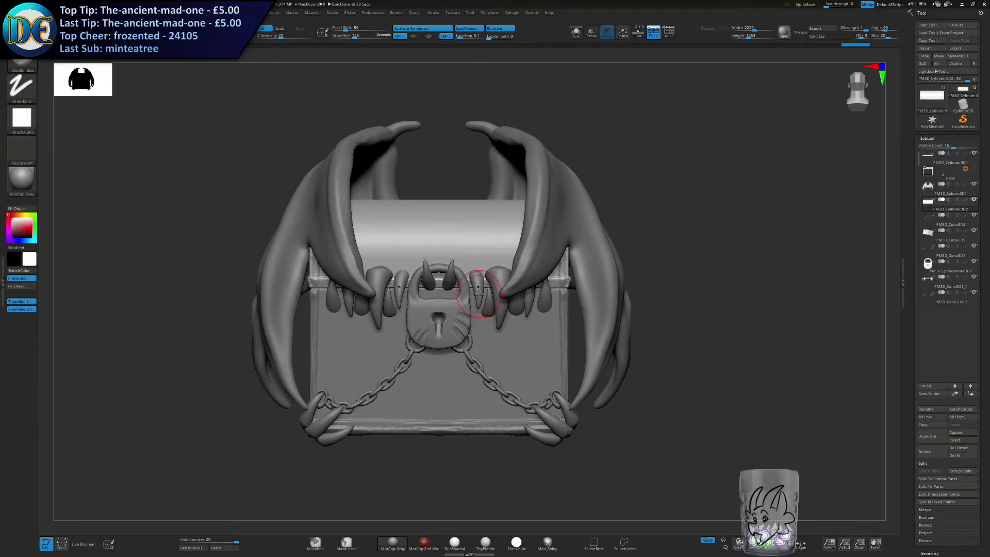
key("ctrl+shift")
key("alt")
key("alt")
key("s")
left_click(501, 304)
mouse_move(452, 361)
right_mouse_down("alt")
mouse_move(469, 308)
mouse_move(462, 274)
right_mouse_up("alt")
right_click_drag(462, 274, 466, 316, "alt")
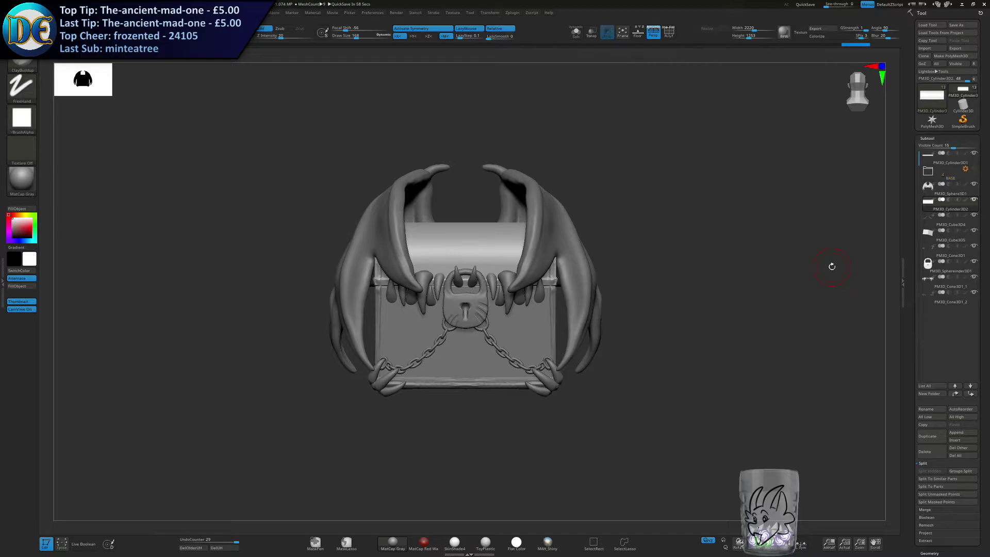
Resize the sculpting brush over the lid and isolate the lid in solo view.
right_click_drag(396, 229, 399, 265, "alt")
right_click_drag(531, 194, 528, 240, "ctrl")
key("s")
left_click_drag(529, 240, 526, 241)
key("s")
left_click_drag(498, 290, 493, 291)
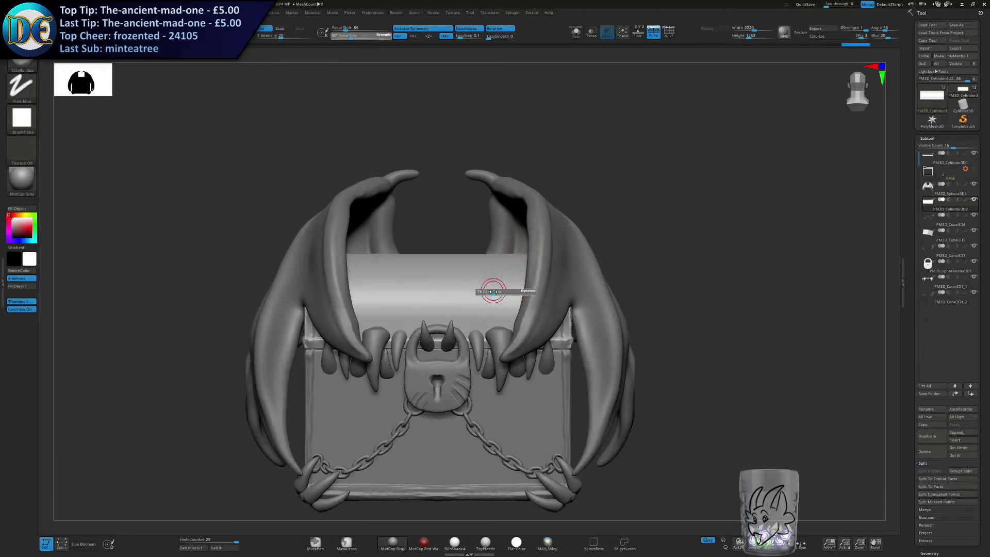
left_click_drag(521, 135, 545, 93, "ctrl")
left_click(575, 33)
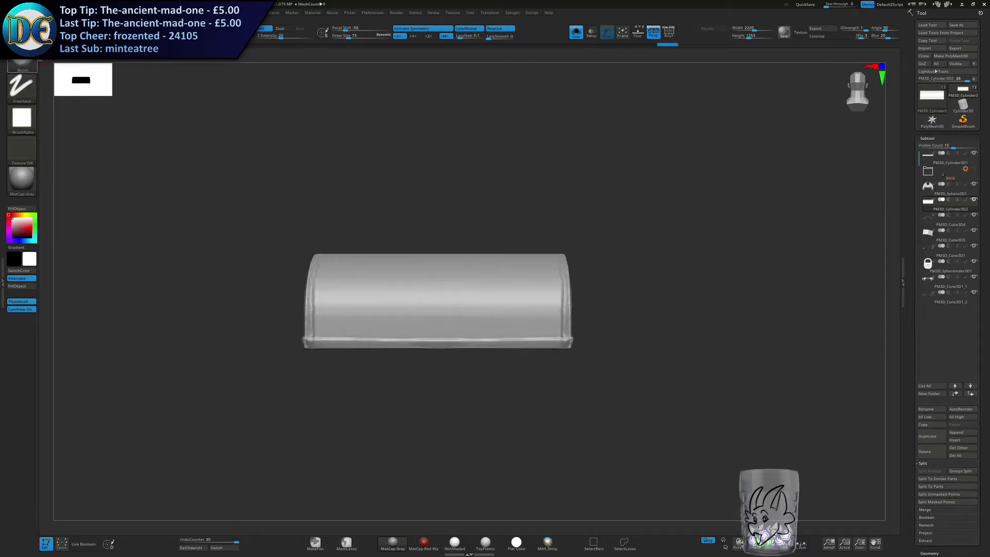
left_click(29, 65)
mouse_move(387, 282)
right_mouse_down("ctrl")
mouse_move(437, 289)
mouse_move(454, 328)
right_mouse_up("ctrl")
mouse_move(473, 375)
left_mouse_down("ctrl")
mouse_move(463, 294)
mouse_move(455, 373)
mouse_move(474, 282)
mouse_move(444, 259)
mouse_move(443, 312)
left_mouse_up("ctrl")
key("ctrl+z")
mouse_move(443, 296)
right_mouse_down()
mouse_move(410, 320)
mouse_move(445, 310)
right_mouse_up()
key("ctrl+z")
mouse_move(444, 295)
left_mouse_down("ctrl")
mouse_move(420, 243)
mouse_move(464, 394)
left_mouse_up("ctrl")
key("ctrl+z")
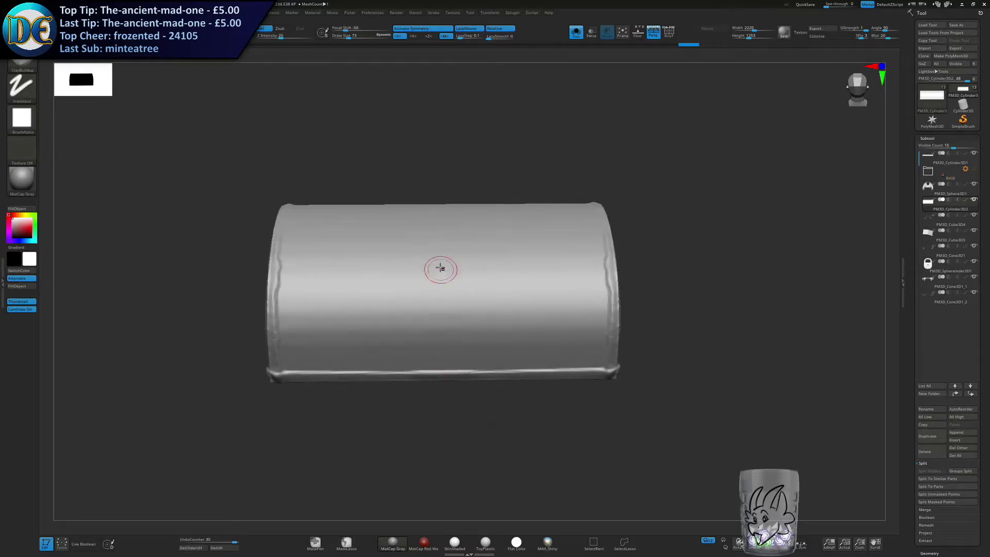
Mask the lid except for a tall oval at the centre of its front, and switch to a large Move brush.
mouse_move(438, 259)
left_mouse_down("ctrl")
mouse_move(476, 283)
mouse_move(500, 380)
mouse_move(438, 395)
left_mouse_up("ctrl")
mouse_move(457, 410)
right_mouse_down()
mouse_move(458, 391)
mouse_move(496, 363)
mouse_move(469, 377)
right_mouse_up()
left_click(479, 218, "ctrl")
mouse_move(515, 223)
right_mouse_down("shift")
mouse_move(478, 234)
mouse_move(471, 205)
right_mouse_up("shift")
key("ctrl+space")
left_click(408, 255)
key("s")
left_click_drag(471, 205, 505, 190)
key("space")
key("s")
right_click_drag(502, 206, 486, 225, "shift")
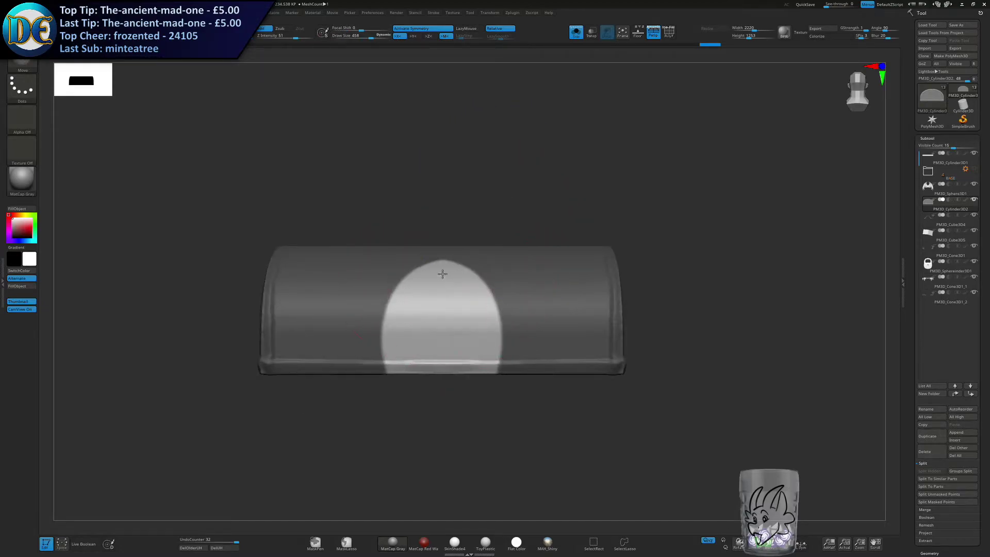
Pull the unmasked oval outward and up into a smooth dome with the Move brush, checking it on the complete chest.
left_click_drag(442, 277, 442, 267)
right_click_drag(433, 264, 465, 261)
left_click_drag(443, 251, 440, 219)
right_click_drag(442, 288, 473, 290)
left_click_drag(464, 302, 483, 296)
left_click_drag(554, 289, 565, 296, "ctrl")
right_click_drag(518, 287, 454, 276)
left_click(573, 35)
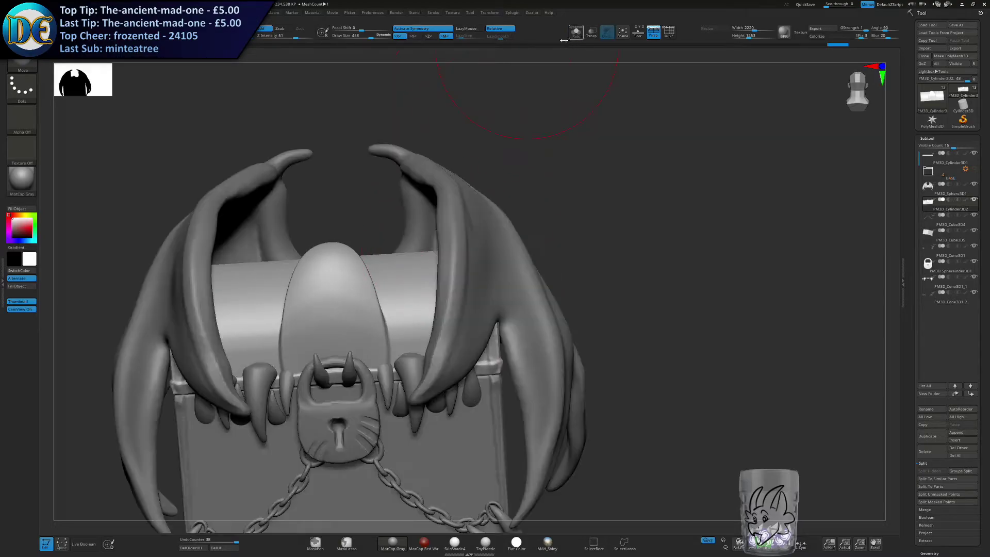
right_click_drag(348, 254, 495, 234, "alt")
key("s")
left_click_drag(498, 239, 488, 239)
right_click_drag(518, 262, 438, 191, "shift")
Isolate the lid, mask a curved pointed shape on each side of the dome, and invert the mask.
left_click(576, 34)
left_click_drag(425, 197, 419, 198)
mouse_move(415, 203)
right_mouse_down("alt")
mouse_move(364, 241)
mouse_move(451, 242)
right_mouse_up("alt")
key("s")
left_click_drag(461, 255, 457, 256)
mouse_move(509, 365)
left_mouse_down("ctrl")
mouse_move(592, 409)
mouse_move(506, 410)
left_mouse_up("ctrl")
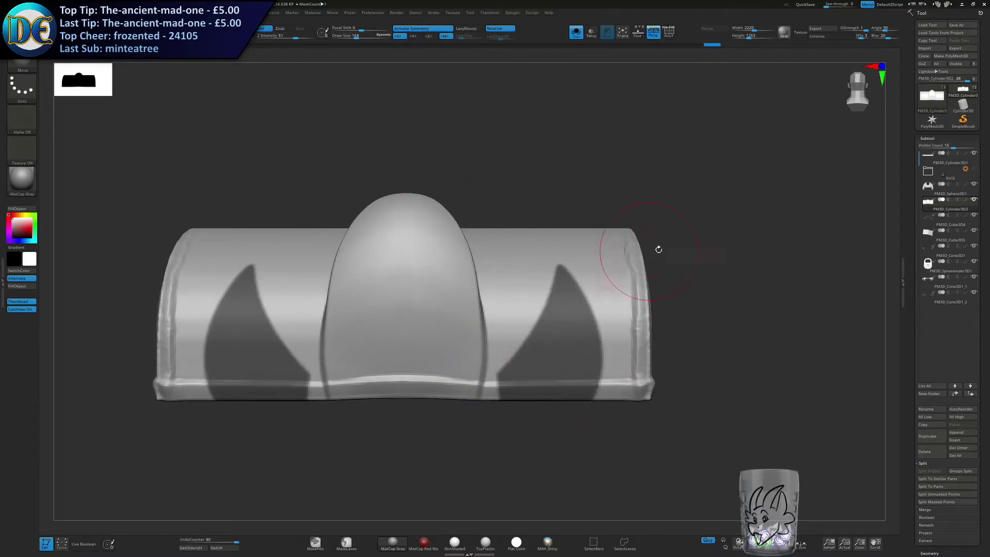
left_click(686, 249, "ctrl")
Pull the two unmasked pointed shapes outward from the lid with the Move brush and clear the mask.
left_click(576, 33)
key("s")
left_click_drag(493, 200, 513, 200)
left_click(576, 31)
key("s")
left_click_drag(562, 274, 557, 273)
mouse_move(717, 289)
left_mouse_down()
mouse_move(614, 284)
mouse_move(568, 258)
left_mouse_up()
left_click_drag(542, 304, 537, 300)
left_click_drag(688, 279, 508, 283)
mouse_move(565, 311)
left_mouse_down()
mouse_move(576, 309)
mouse_move(576, 318)
left_mouse_up()
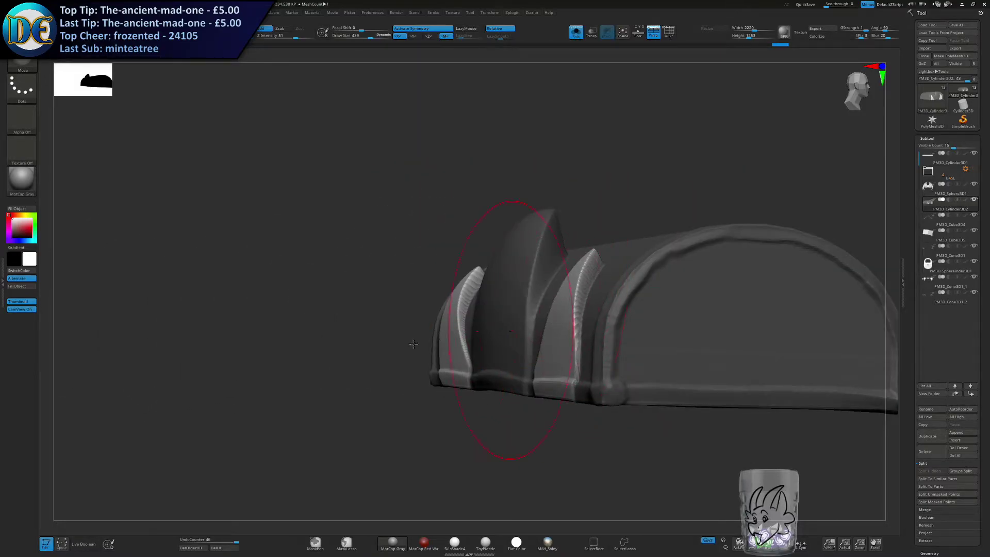
left_click_drag(426, 225, 184, 411, "ctrl")
Adjust the lid's dome and pointed side shapes with the Move brush, comparing them in solo view and on the complete chest.
left_click(576, 32)
right_click_drag(470, 299, 467, 238, "ctrl")
right_click_drag(467, 237, 514, 227)
left_click_drag(548, 254, 539, 250, "shift")
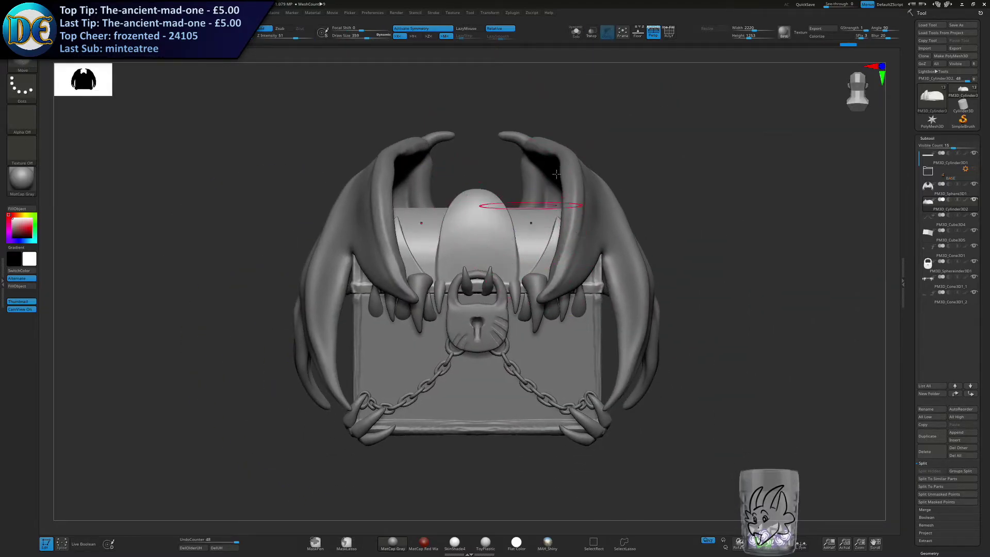
left_click(576, 32)
left_click_drag(499, 221, 511, 219, "shift")
left_click_drag(657, 171, 663, 190, "ctrl")
left_click(576, 32)
right_click_drag(497, 180, 510, 184)
Select the chest body and build up gum-like ridges around the lower fangs with the ClayBuildup brush.
left_click(562, 349, "alt")
mouse_move(503, 386)
right_mouse_down("alt")
mouse_move(493, 281)
mouse_move(506, 326)
right_mouse_up("alt")
key("s")
left_click_drag(502, 324, 494, 324)
right_click_drag(500, 298, 506, 401, "alt")
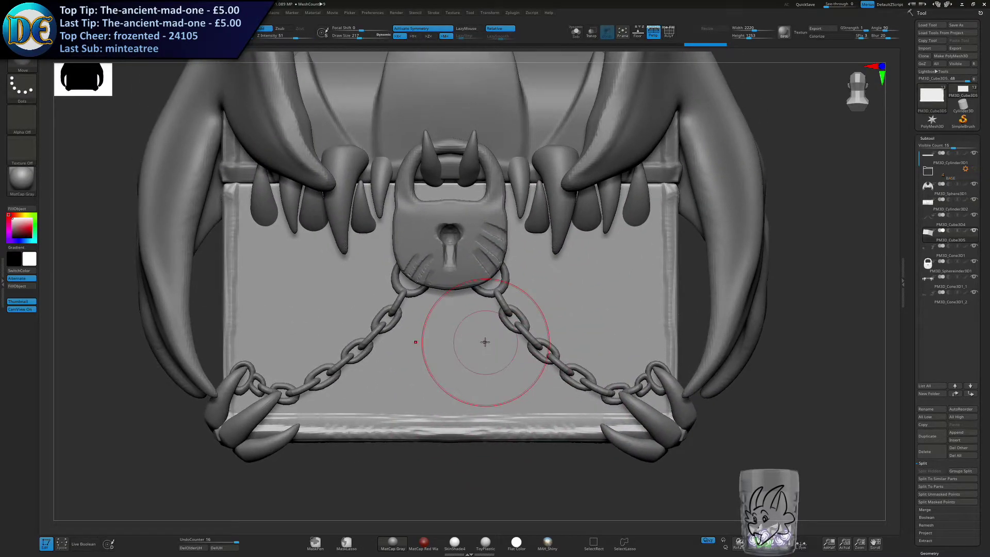
mouse_move(460, 248)
left_mouse_down()
mouse_move(467, 241)
mouse_move(458, 247)
left_mouse_up()
key("space")
left_click(444, 280)
key("s")
left_click_drag(531, 229, 524, 228)
right_click_drag(535, 188, 537, 245, "ctrl")
mouse_move(513, 227)
left_mouse_down()
mouse_move(554, 248)
mouse_move(734, 226)
left_mouse_up()
key("s")
left_click_drag(531, 265, 534, 265)
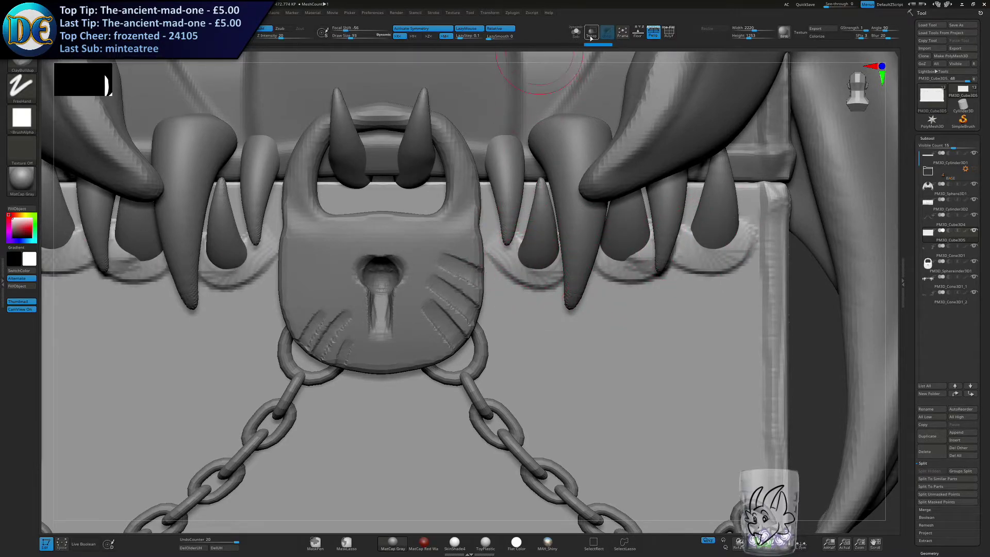
Hide the wings and rework the body's gum ridges around the fangs beside the padlock.
left_click(974, 185)
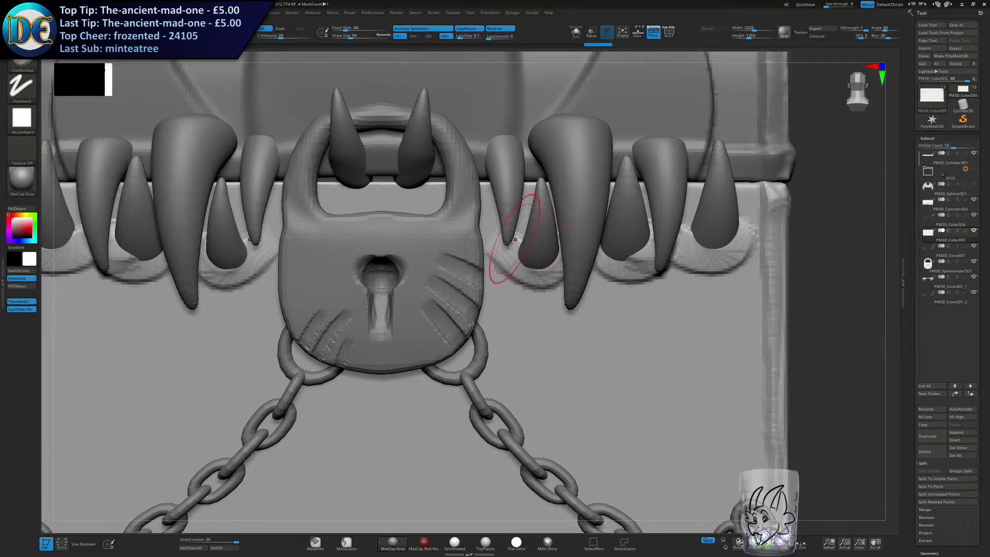
key("s")
mouse_move(514, 244)
left_mouse_down()
mouse_move(528, 201)
mouse_move(525, 233)
left_mouse_up()
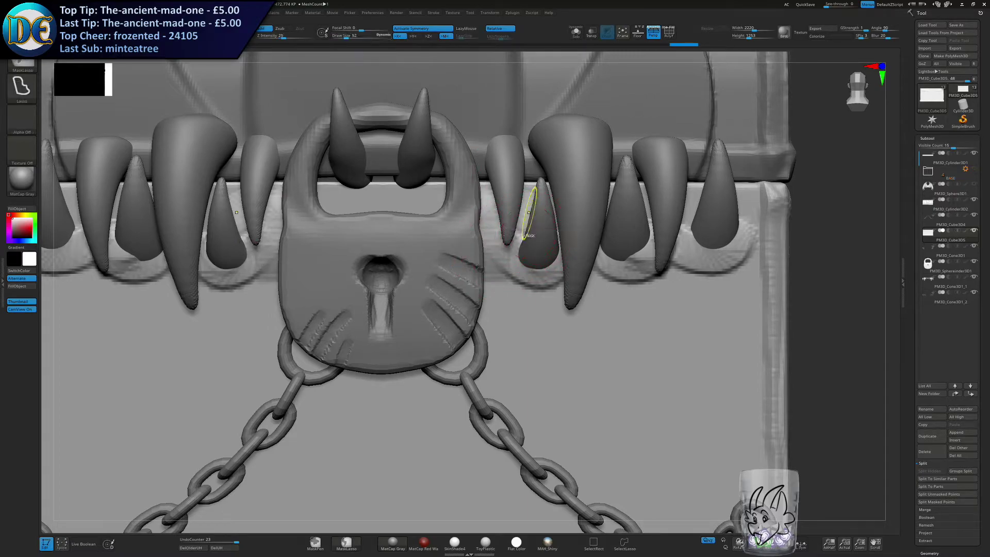
right_click_drag(533, 215, 530, 281, "ctrl")
left_click_drag(503, 303, 600, 329)
mouse_move(614, 325)
right_mouse_down("alt")
mouse_move(462, 249)
mouse_move(475, 216)
right_mouse_up("alt")
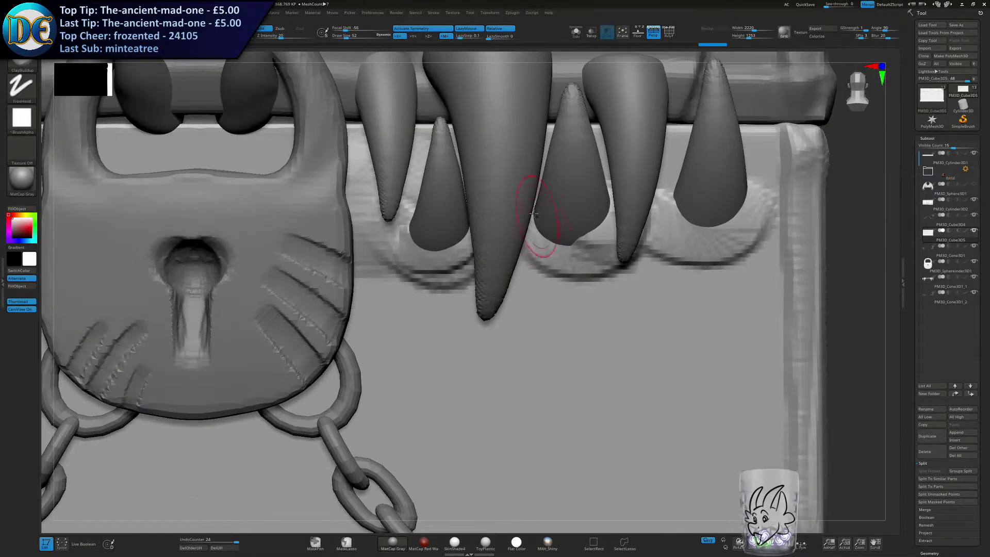
Build up thicker rims on the body's gum ridges beneath the whole row of lower fangs.
left_click_drag(541, 219, 605, 214)
left_click_drag(669, 219, 749, 181)
left_click_drag(583, 289, 591, 234)
mouse_move(539, 343)
right_mouse_down("ctrl")
mouse_move(457, 279)
mouse_move(637, 243)
right_mouse_up("ctrl")
left_click_drag(400, 281, 407, 244)
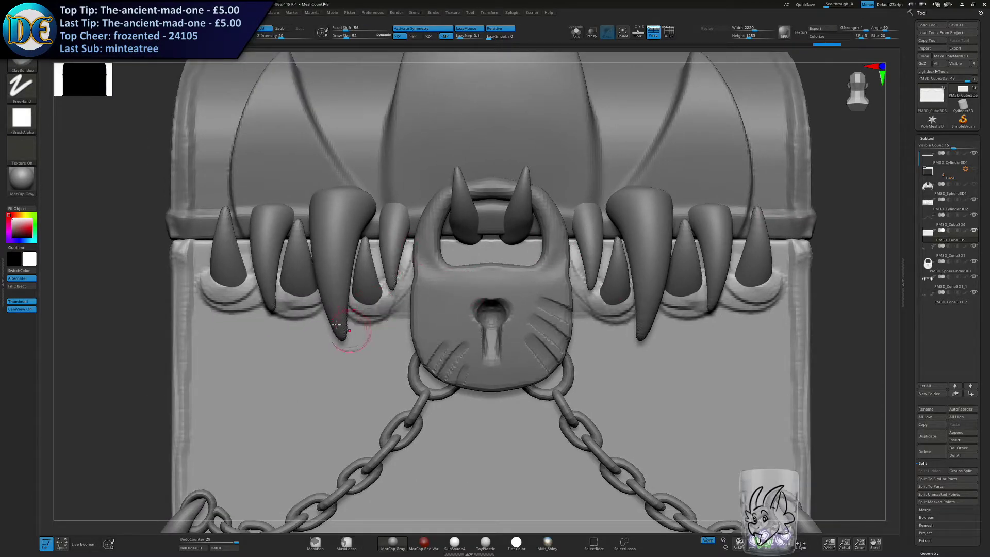
right_click_drag(358, 332, 527, 333, "alt")
left_click_drag(366, 281, 372, 249)
Select the lid and build up matching gum ridges around the bases of the upper fangs.
left_click(371, 212, "alt")
mouse_move(416, 219)
left_mouse_down()
mouse_move(531, 205)
mouse_move(580, 216)
left_mouse_up()
right_click_drag(579, 217, 427, 267, "alt")
key("ctrl+z")
left_click_drag(590, 263, 615, 255)
mouse_move(613, 254)
right_mouse_down("ctrl")
mouse_move(570, 282)
mouse_move(531, 212)
mouse_move(508, 245)
right_mouse_up("ctrl")
mouse_move(508, 245)
right_mouse_down()
mouse_move(559, 250)
mouse_move(487, 249)
mouse_move(534, 248)
mouse_move(512, 314)
right_mouse_up()
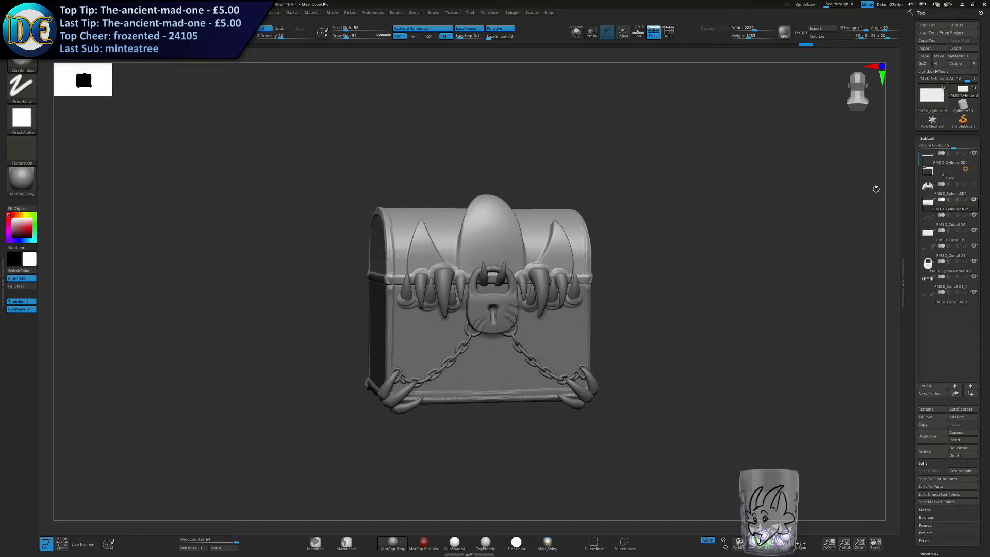
Show the wings again and check the new gum ridges on the complete chest from the front.
left_click(974, 184)
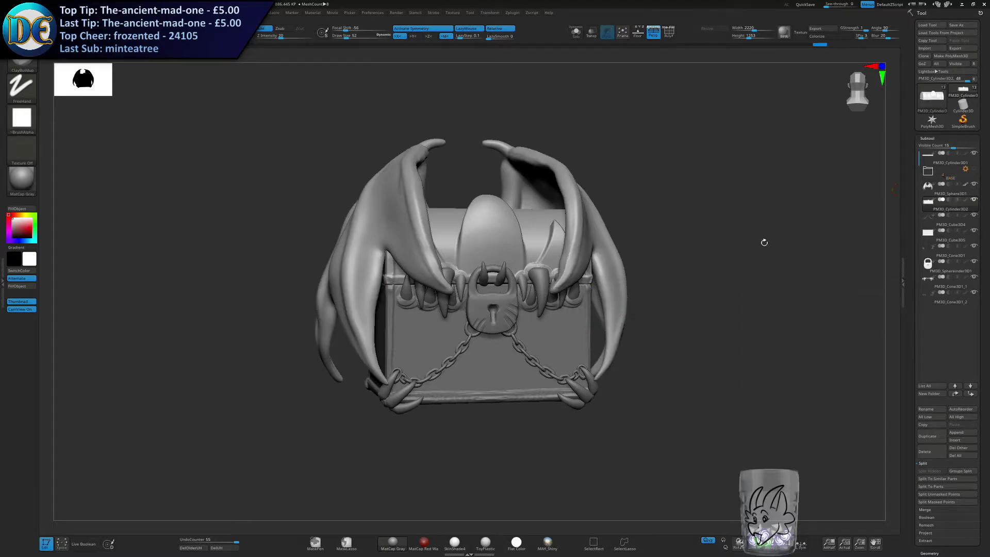
left_click(965, 184)
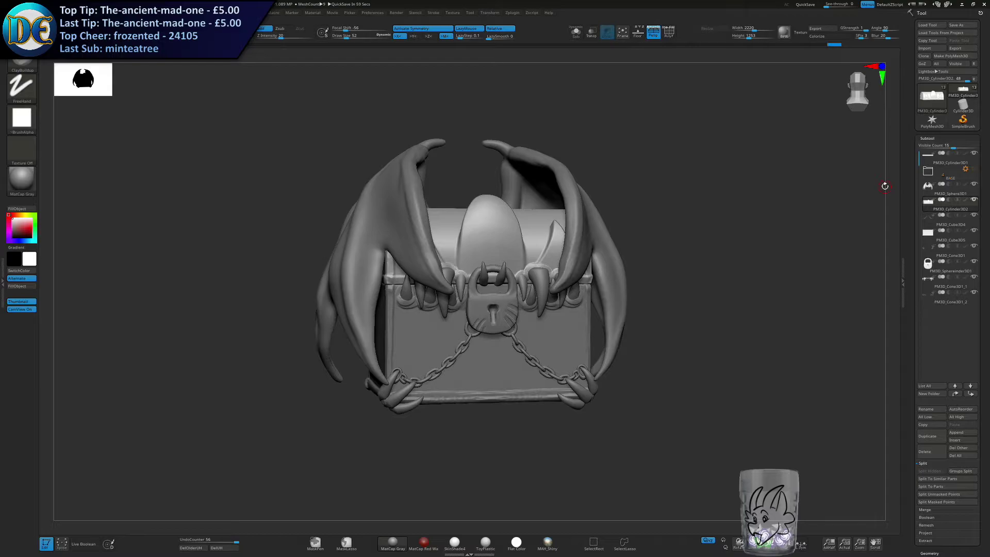
right_click_drag(722, 316, 608, 321)
right_click_drag(507, 200, 505, 290, "alt")
right_click_drag(465, 245, 480, 265)
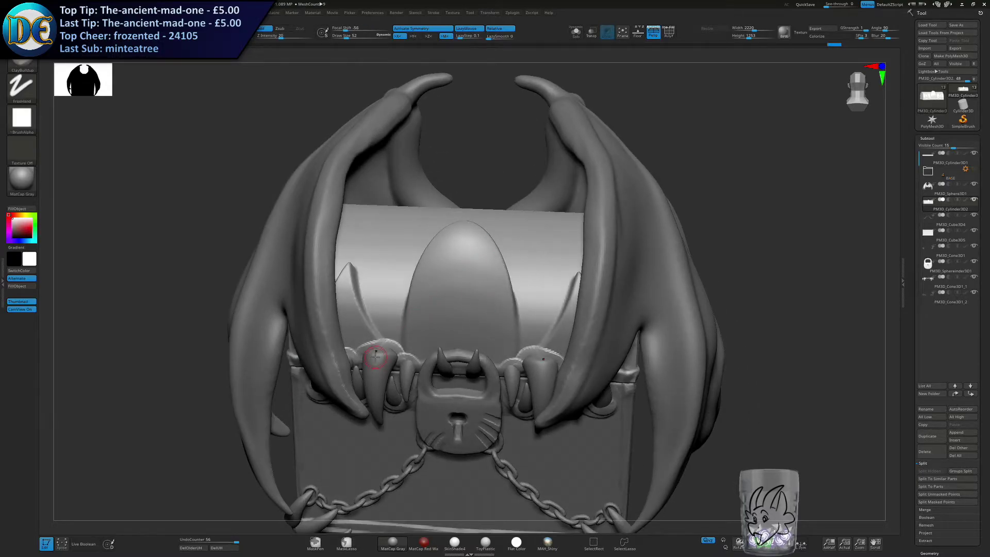
left_click(23, 68)
Switch to the browser, view the four chest colour variations in a smaller window, and close it.
left_click_drag(989, 129, 846, 129)
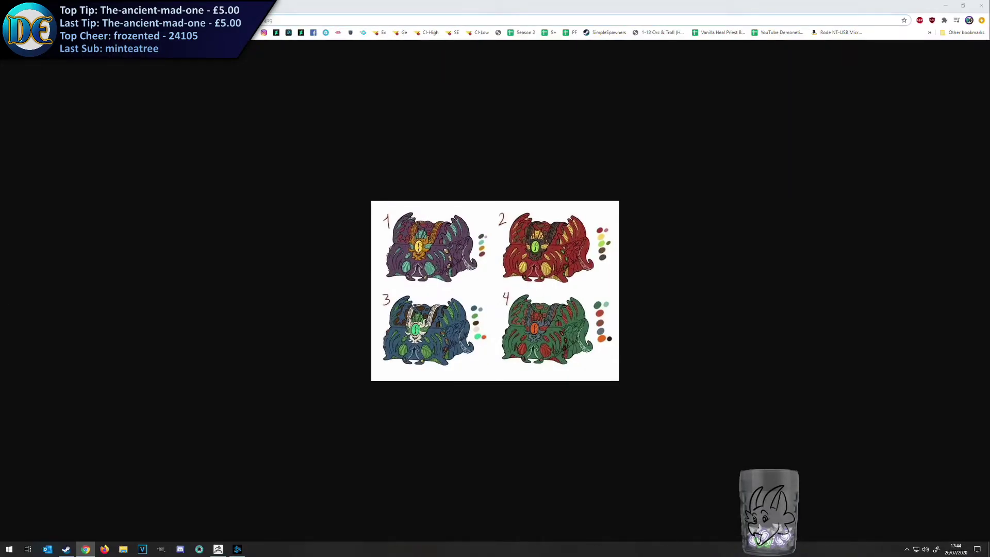
left_click_drag(577, 6, 603, 45)
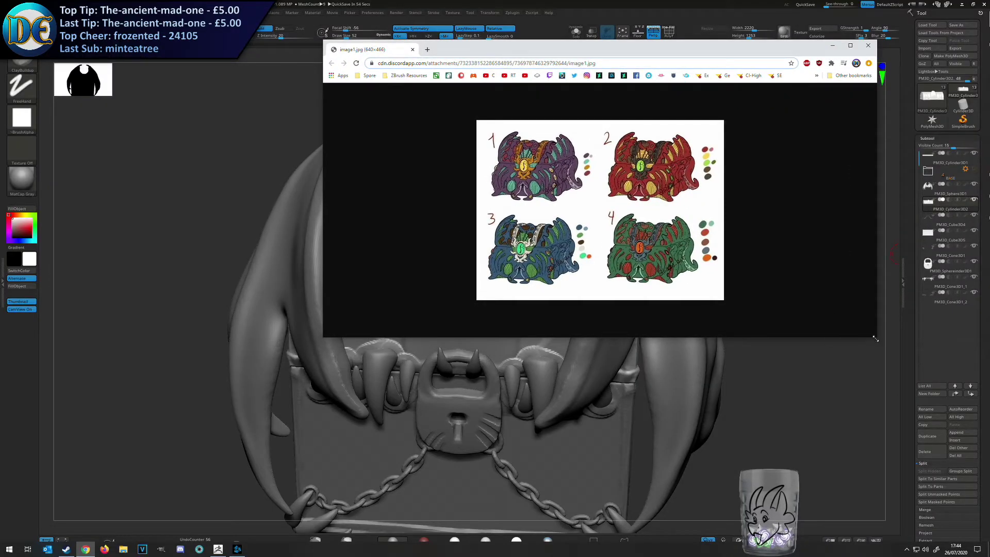
left_click_drag(875, 338, 794, 334)
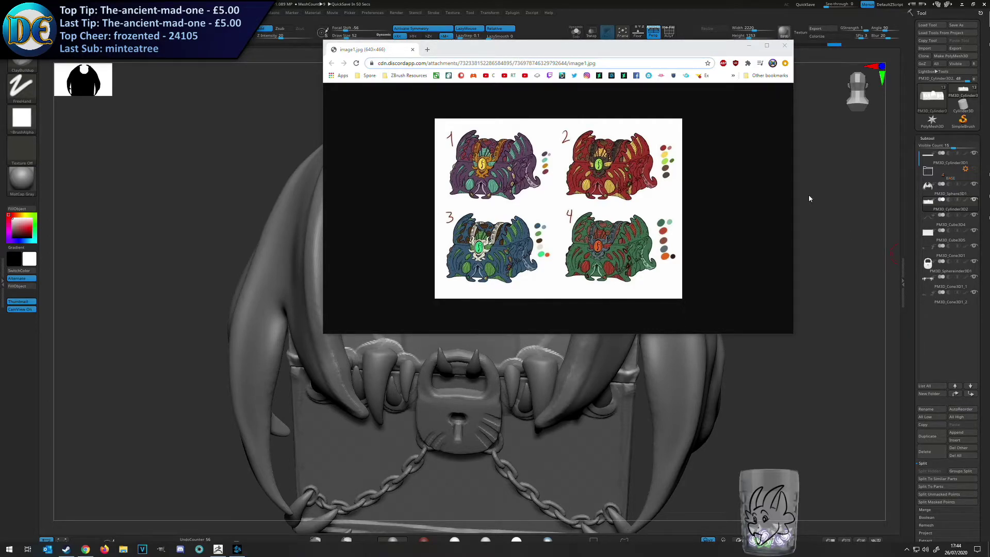
left_click(785, 46)
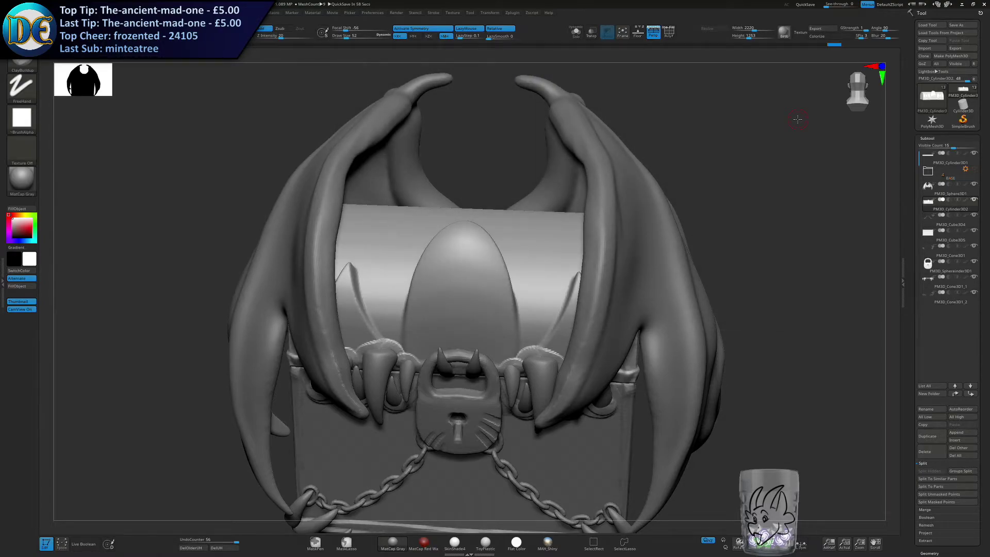
Build up gum ridges on the lid's bottom edge behind the padlock shackle.
right_click_drag(421, 326, 423, 312, "shift")
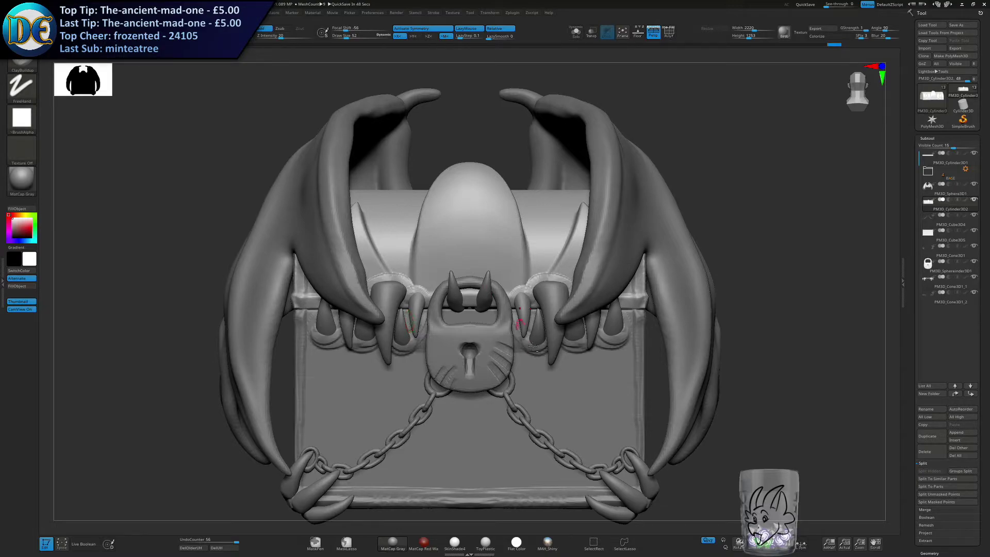
right_click_drag(529, 326, 473, 291, "alt")
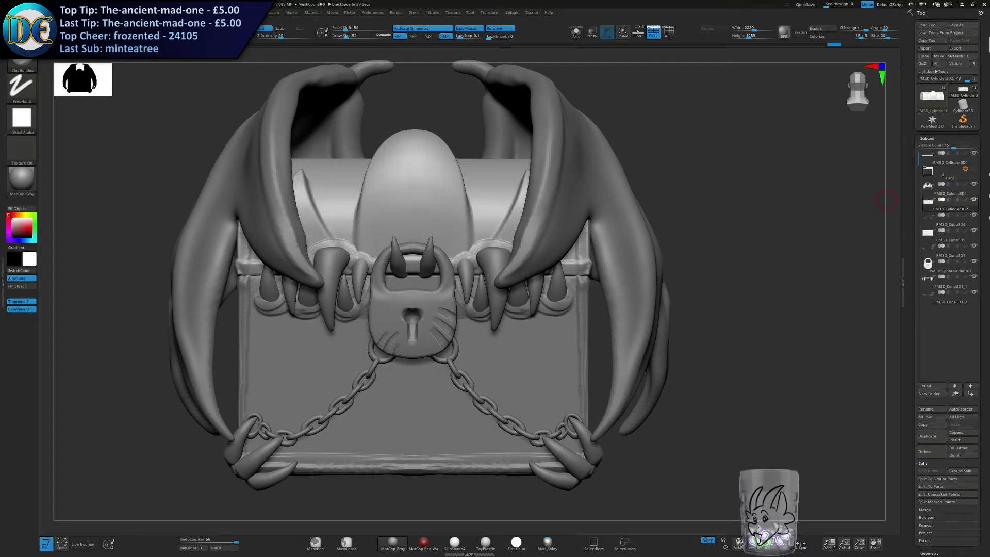
right_click_drag(777, 221, 775, 219)
right_click_drag(467, 357, 482, 329, "alt")
mouse_move(483, 330)
right_mouse_down("ctrl")
mouse_move(446, 318)
mouse_move(438, 304)
right_mouse_up("ctrl")
key("s")
left_click_drag(432, 243, 437, 243)
right_click_drag(437, 243, 439, 225, "ctrl")
Select the chest body and build up its upper edge behind the padlock shackle.
left_click(442, 273, "alt")
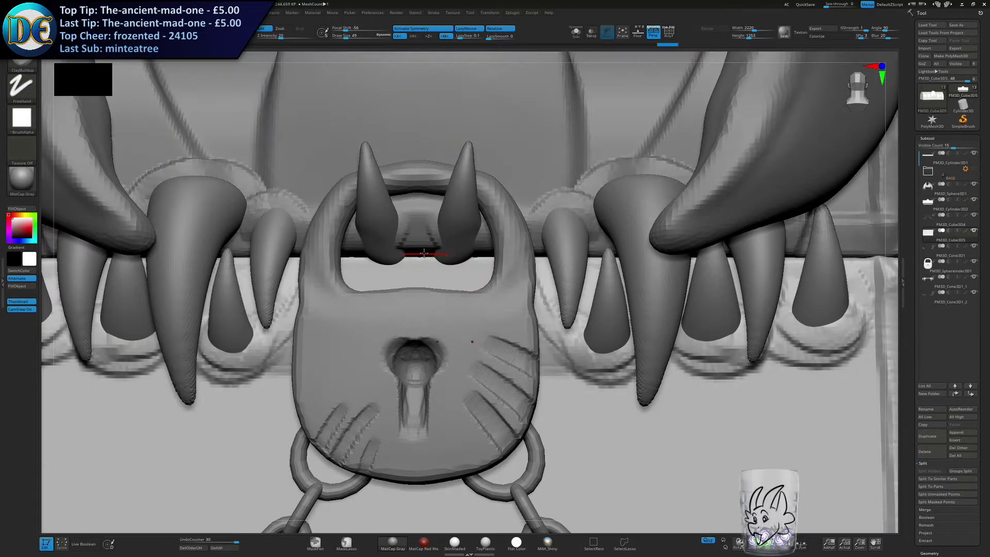
left_click_drag(445, 262, 451, 264)
right_click_drag(450, 264, 436, 326, "ctrl")
mouse_move(436, 326)
right_mouse_down("alt")
mouse_move(426, 296)
mouse_move(423, 336)
right_mouse_up("alt")
mouse_move(408, 289)
right_mouse_down()
mouse_move(446, 277)
mouse_move(401, 313)
right_mouse_up()
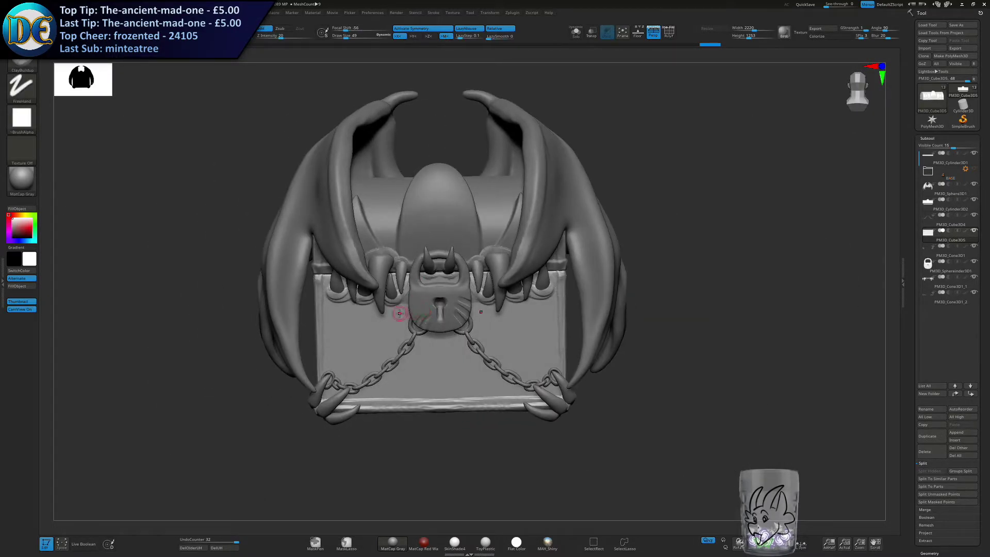
Select the lid and switch to the SnakeHook brush.
right_click_drag(504, 318, 502, 301)
mouse_move(487, 264)
right_mouse_down("alt")
mouse_move(499, 332)
mouse_move(489, 281)
right_mouse_up("alt")
key("s")
left_click_drag(489, 281, 499, 281)
left_click(477, 255, "alt")
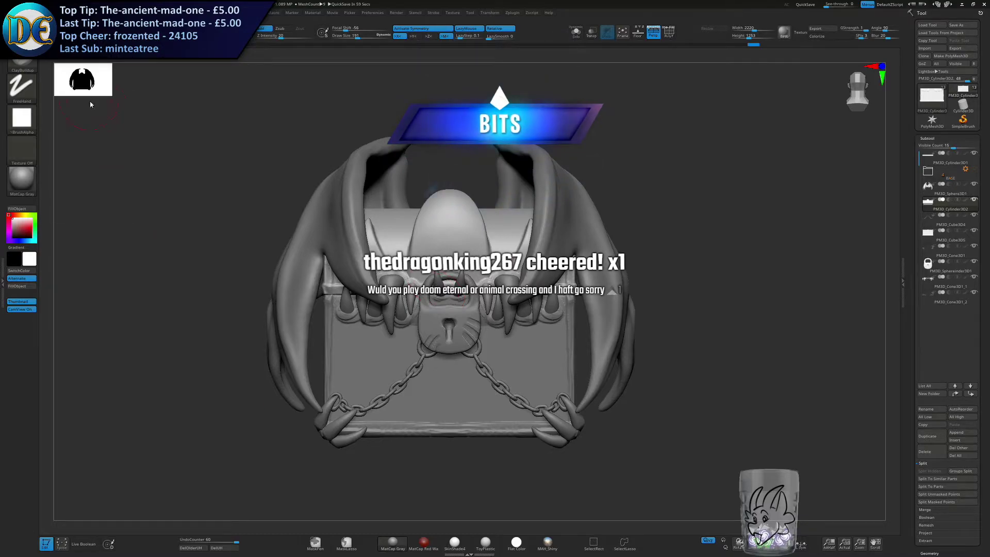
left_click(22, 64)
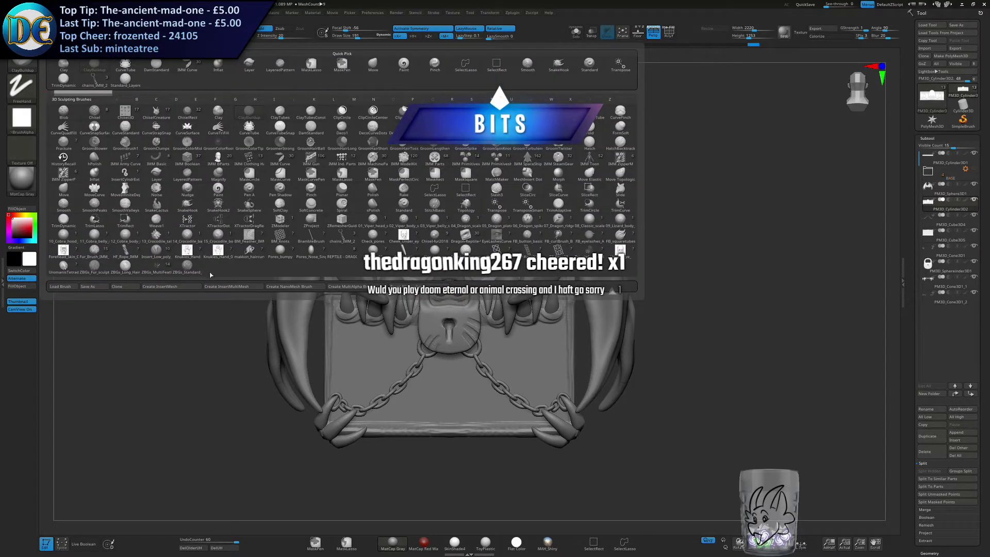
key("s")
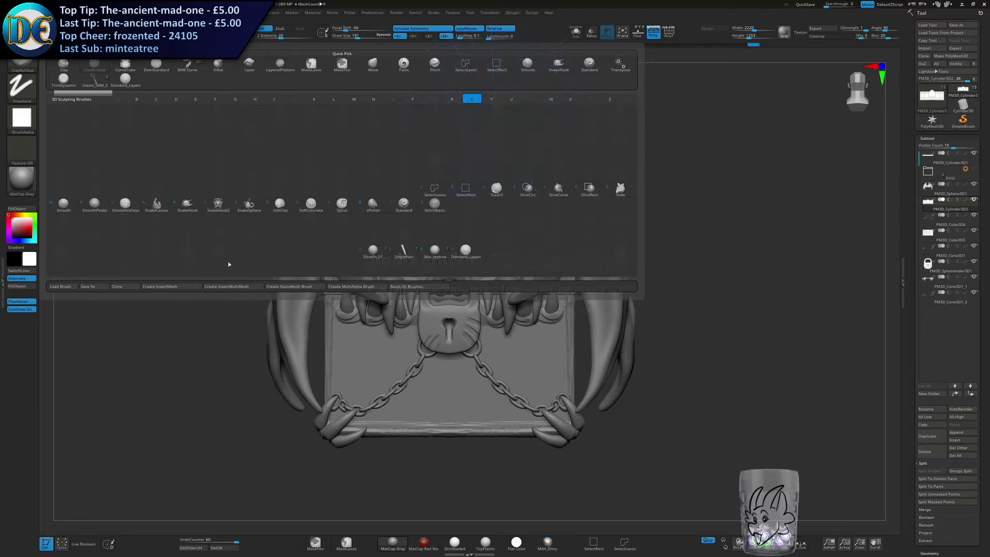
left_click(185, 205)
Pull a pair of inward-curving horns out of the lid's top, one on each side of the dome, with the SnakeHook brush.
right_click_drag(421, 118, 389, 189, "alt")
key("s")
left_click_drag(389, 190, 401, 189)
right_click_drag(400, 180, 402, 201, "ctrl")
key("s")
key("s")
left_click_drag(470, 242, 467, 242)
key("s")
left_click_drag(470, 325, 468, 325)
left_click_drag(468, 257, 459, 199)
key("ctrl+z")
key("s")
left_click_drag(467, 235, 460, 235)
left_click_drag(467, 252, 420, 178)
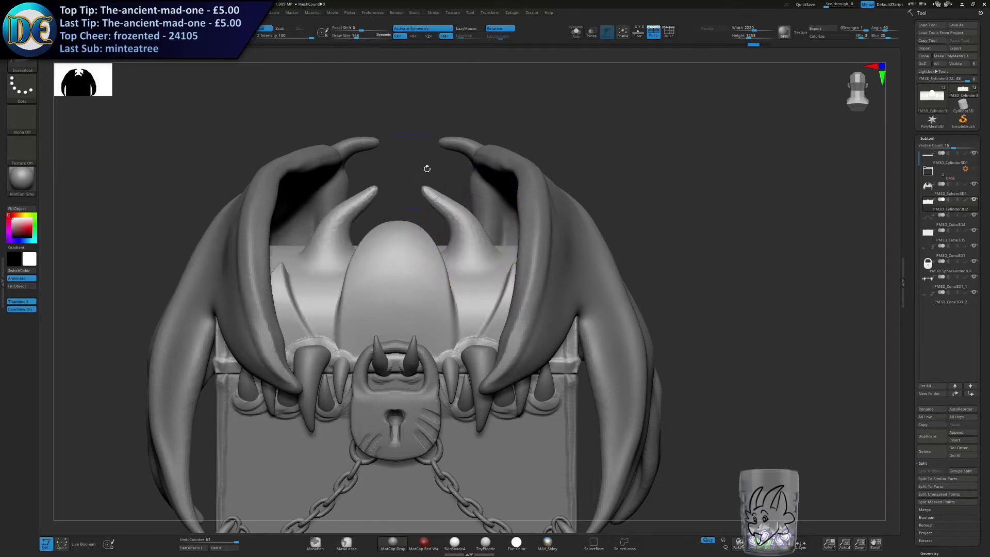
Pull two short spikes out of the lid on each side of the dome, beneath the horns, with the SnakeHook brush.
key("s")
left_click_drag(466, 284, 464, 285)
left_click_drag(472, 292, 475, 248)
key("ctrl+z")
key("s")
left_click_drag(481, 286, 478, 286)
right_click_drag(478, 287, 471, 278, "ctrl")
mouse_move(477, 281)
left_mouse_down()
mouse_move(471, 243)
mouse_move(474, 268)
left_mouse_up()
key("s")
left_click_drag(484, 316, 488, 267)
mouse_move(482, 305)
right_mouse_down("ctrl")
mouse_move(471, 281)
mouse_move(469, 338)
mouse_move(457, 265)
mouse_move(470, 302)
right_mouse_up("ctrl")
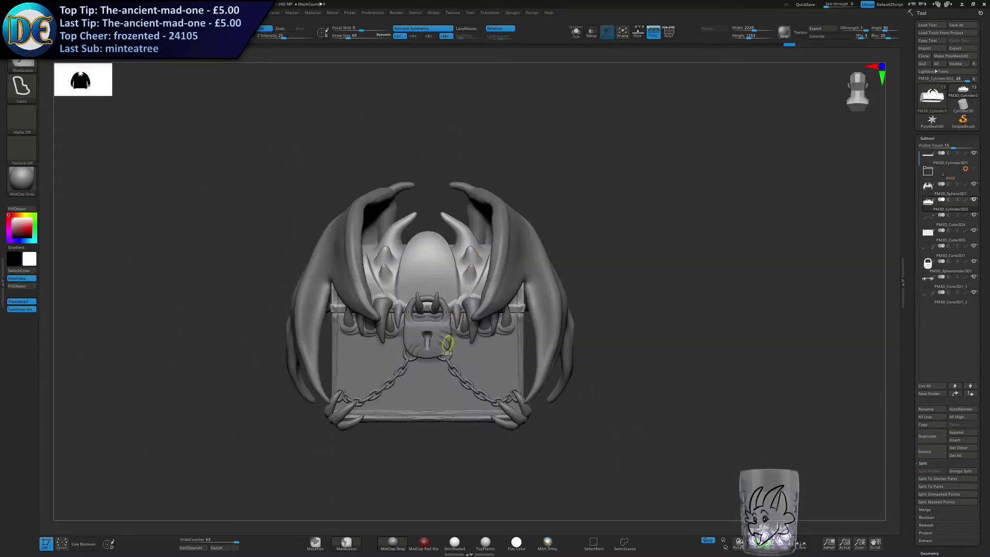
right_click_drag(443, 368, 431, 354, "ctrl")
mouse_move(373, 391)
right_mouse_down()
mouse_move(349, 394)
mouse_move(397, 340)
mouse_move(369, 337)
right_mouse_up()
Try stamping dragon plates at various sizes onto the lid's dome with the 05_Dragon_plates brush, and undo the stamps.
left_click(32, 66)
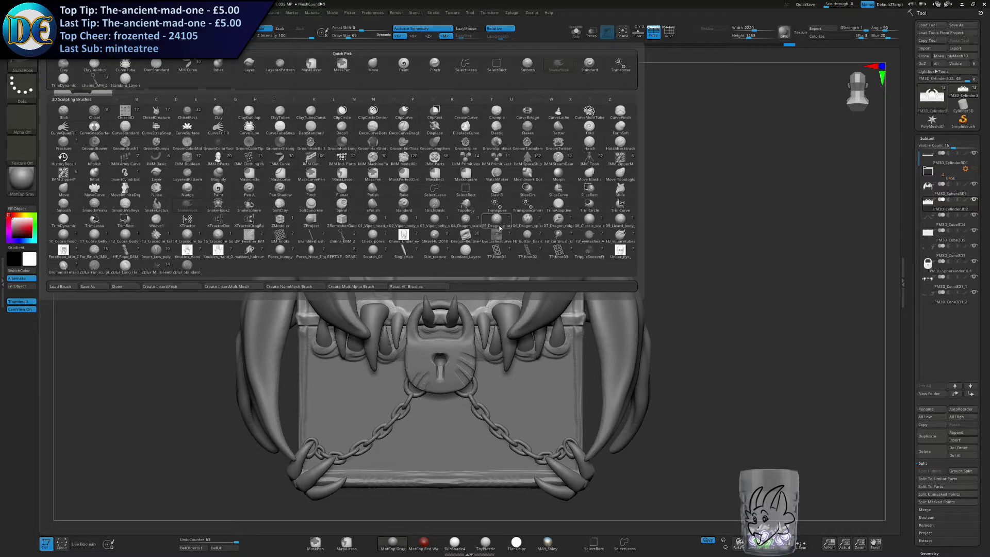
left_click(497, 225)
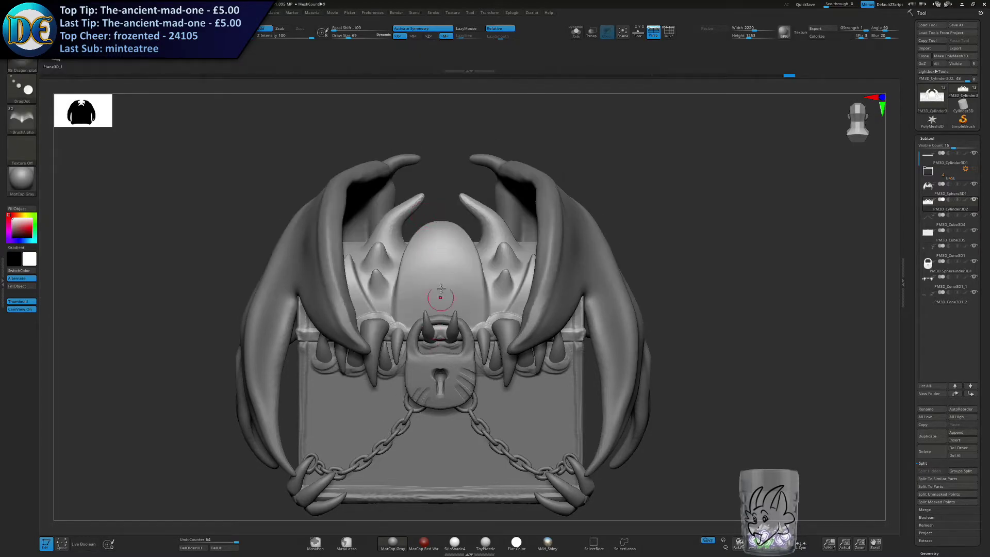
key("s")
left_click_drag(432, 266, 440, 266)
right_click_drag(438, 239, 444, 312, "ctrl")
mouse_move(456, 304)
left_mouse_down()
mouse_move(492, 341)
mouse_move(479, 320)
left_mouse_up()
left_click_drag(469, 274, 476, 295)
mouse_move(465, 250)
left_mouse_down()
mouse_move(472, 263)
mouse_move(468, 243)
left_mouse_up()
right_click_drag(434, 356, 402, 312, "ctrl")
key("ctrl+z")
key("ctrl+z")
key("ctrl+z")
key("ctrl+z")
key("ctrl+z")
mouse_move(471, 359)
right_mouse_down("alt")
mouse_move(469, 277)
mouse_move(464, 353)
right_mouse_up("alt")
right_click_drag(461, 235, 457, 289, "ctrl")
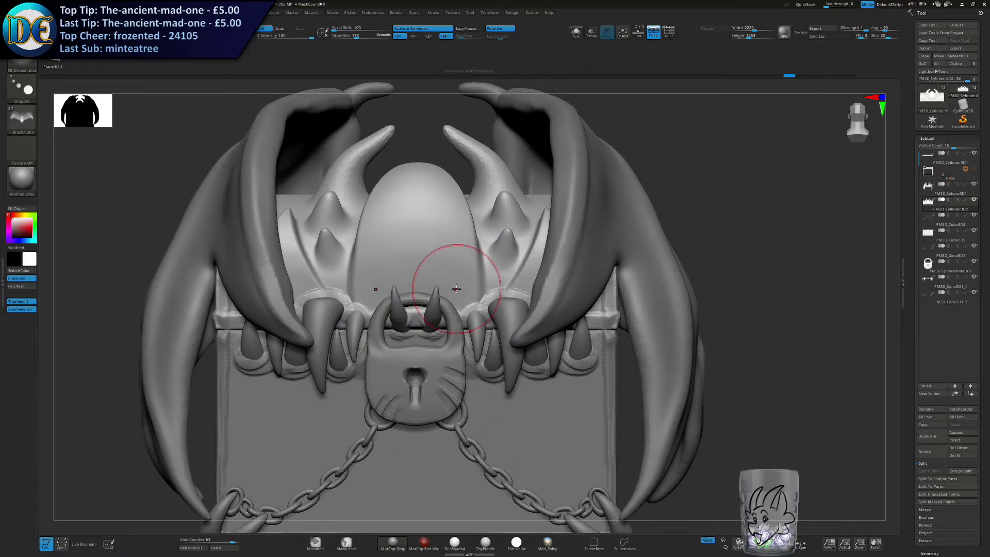
key("s")
left_click_drag(312, 284, 307, 284)
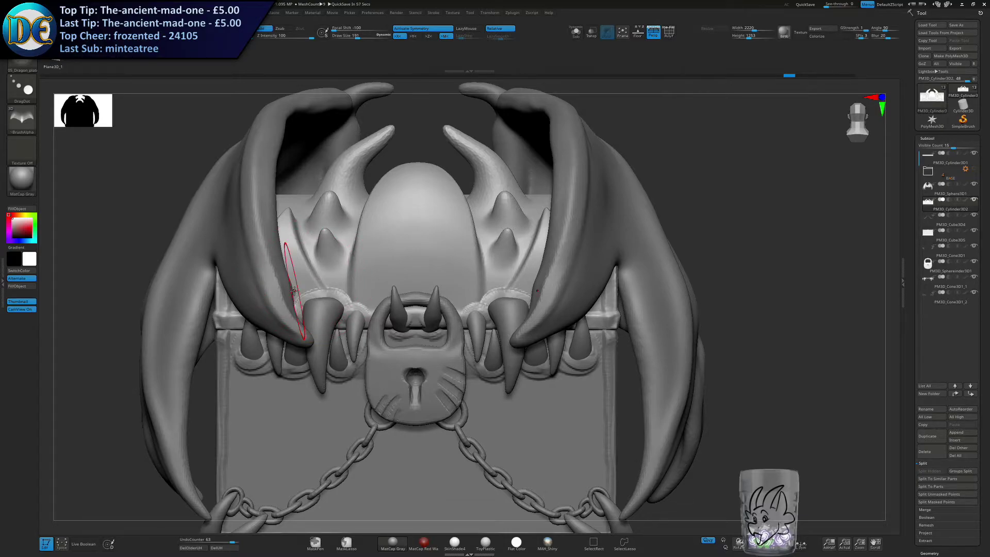
left_click(22, 62)
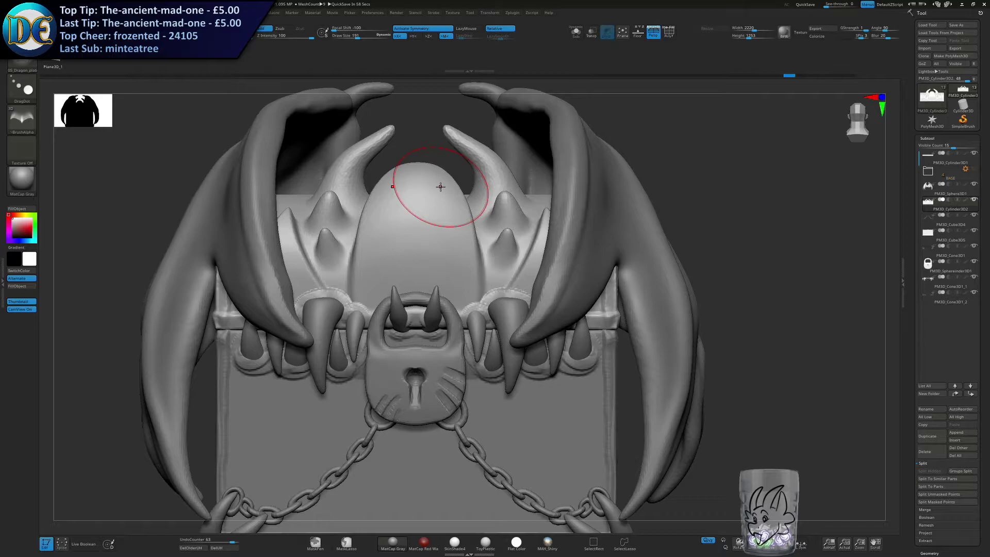
key("s")
left_click_drag(514, 344, 509, 345)
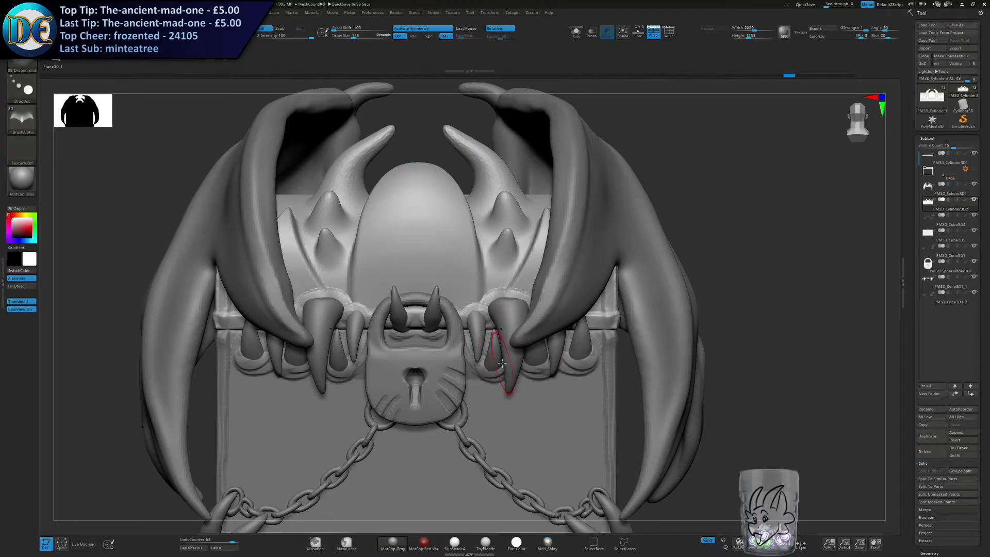
right_click_drag(502, 363, 532, 299, "ctrl")
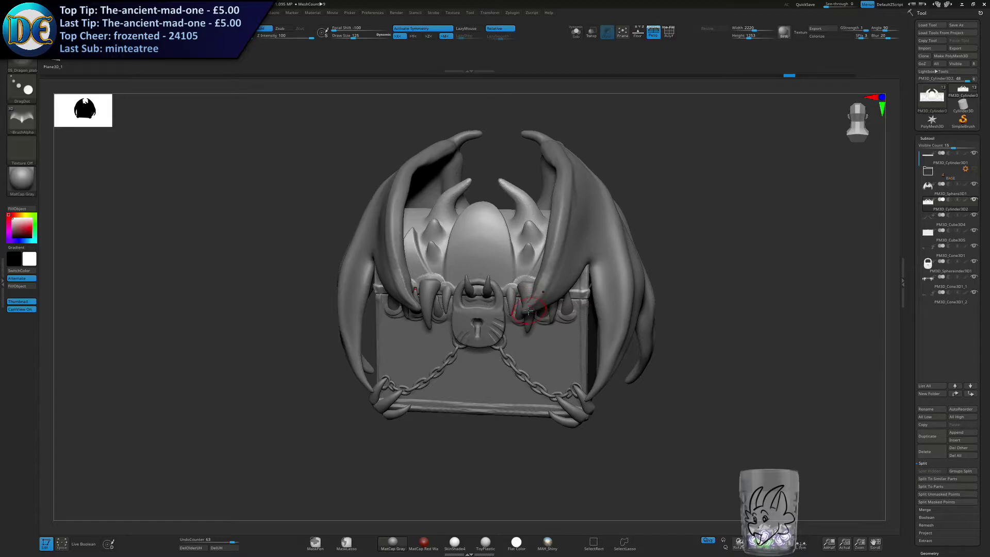
mouse_move(529, 310)
right_mouse_down()
mouse_move(516, 310)
mouse_move(582, 268)
mouse_move(568, 313)
right_mouse_up()
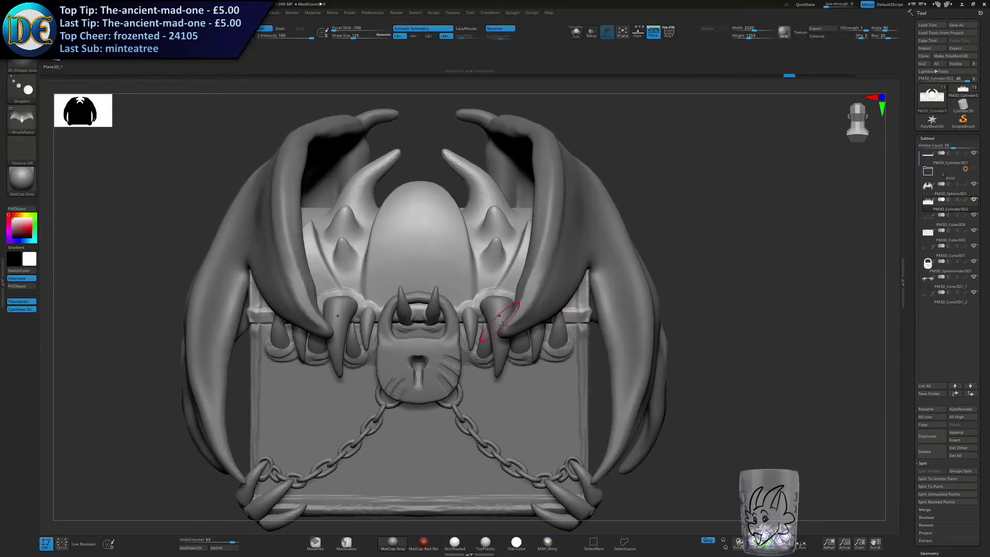
right_click_drag(496, 311, 533, 330, "alt")
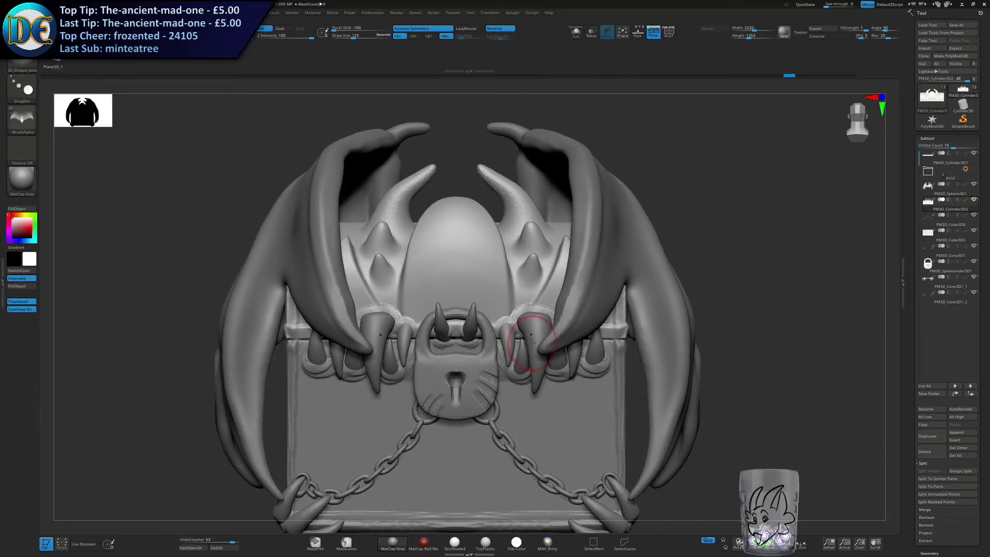
right_click_drag(436, 318, 422, 286, "alt")
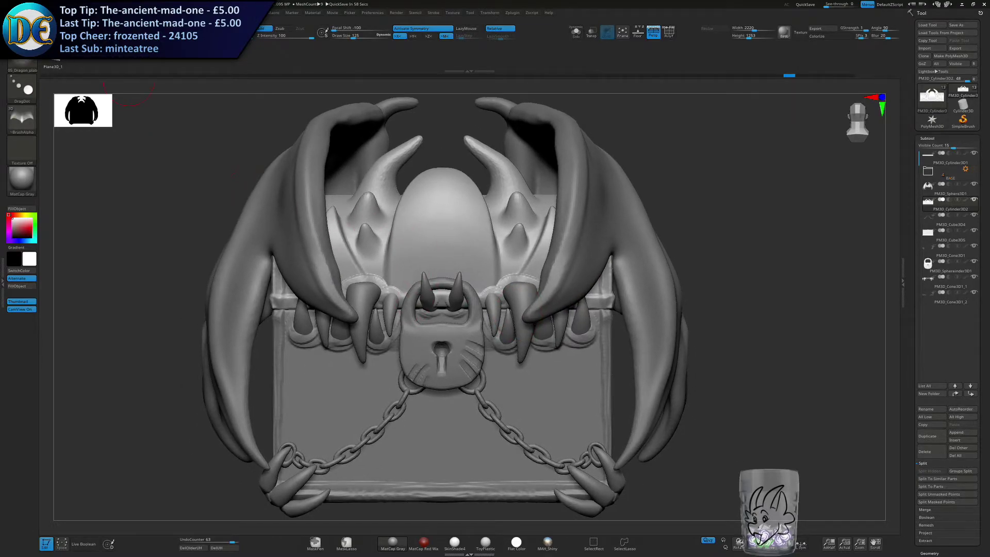
Switch to the Dragon_Reptile brush and save the project with "DRAFT 1 - Orginal" added to its file name.
left_click(24, 63)
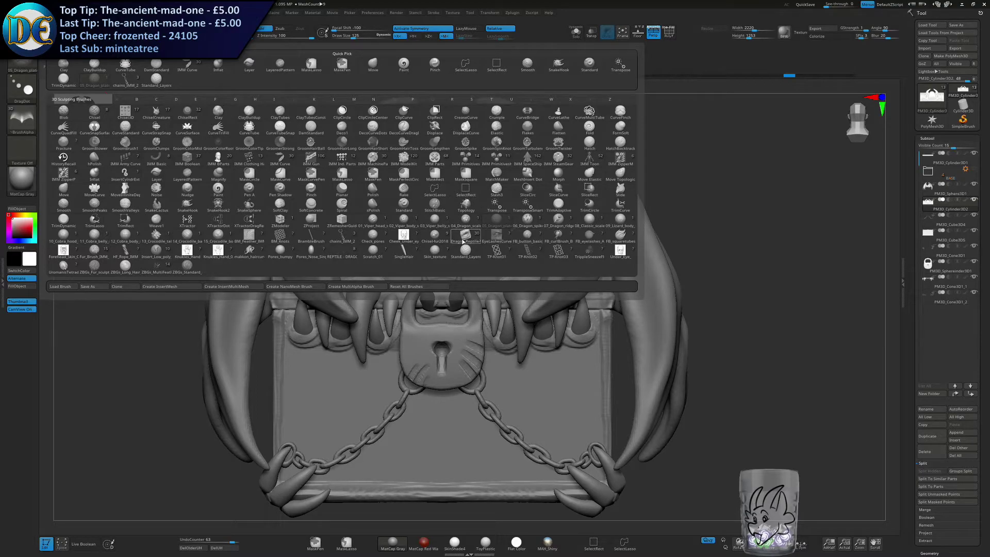
mouse_move(463, 241)
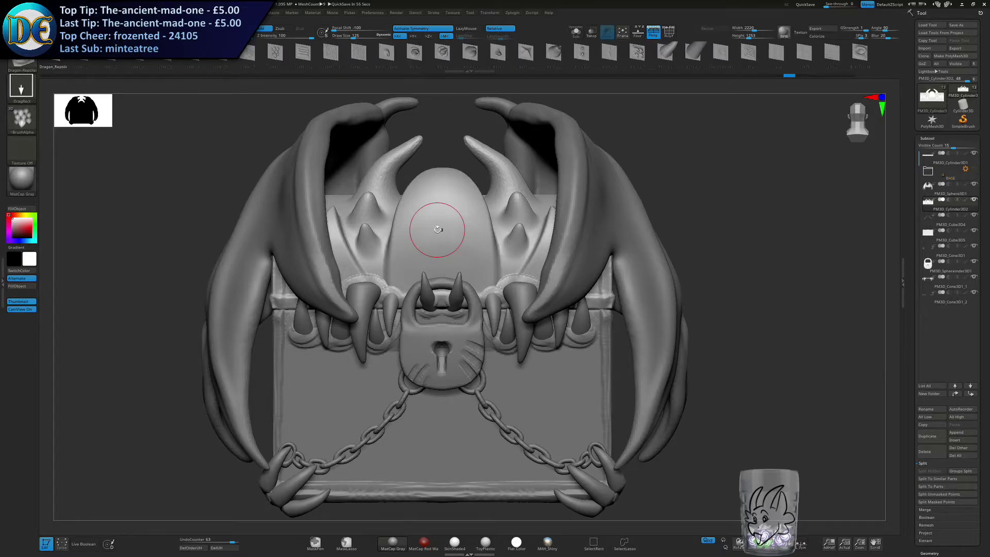
key("ctrl+s")
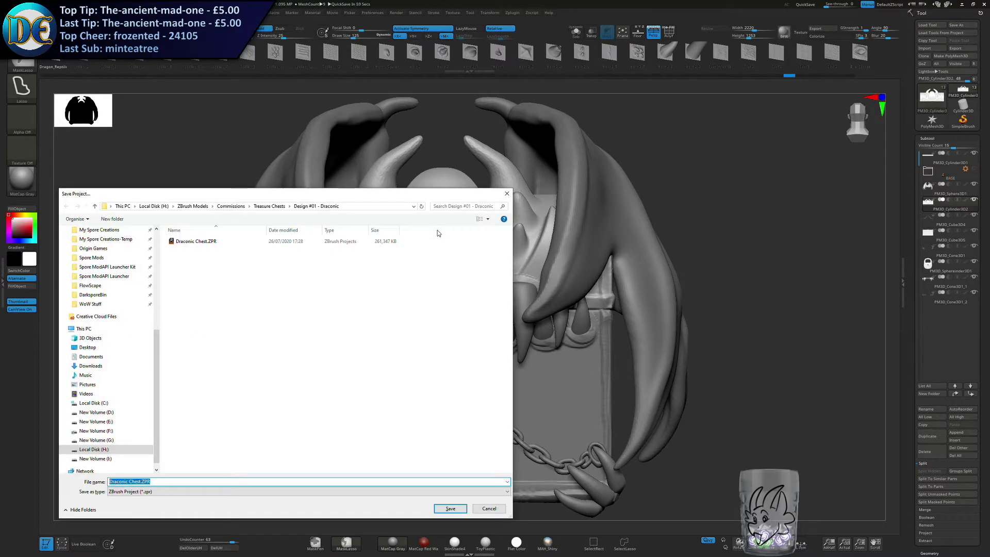
key("Right")
type("DRAFT 1 - Orginal")
key("Return")
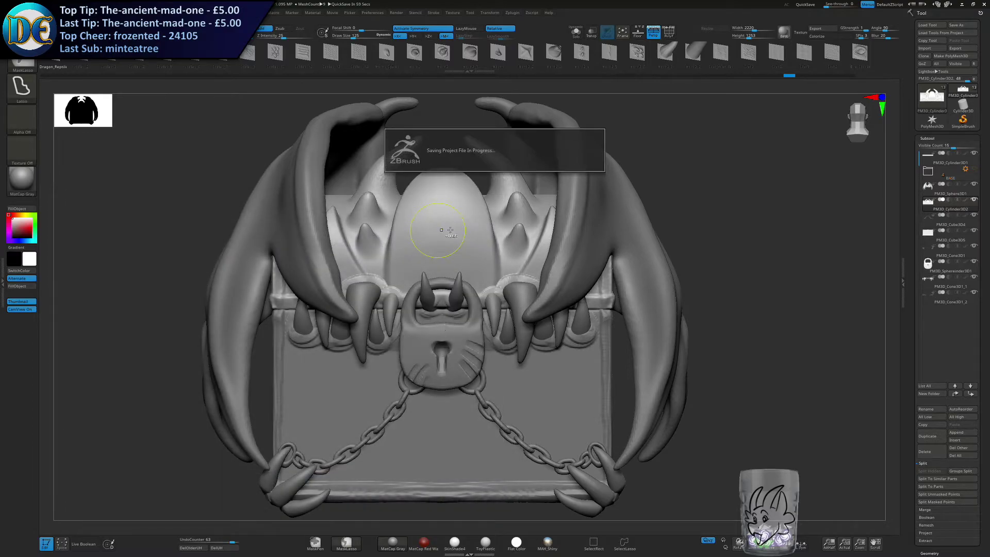
Try stamping a horned plate cluster and, with symmetry off, a single central eye onto the lid's dome, undoing each stamp.
mouse_move(442, 232)
left_mouse_down()
mouse_move(452, 313)
mouse_move(470, 308)
left_mouse_up()
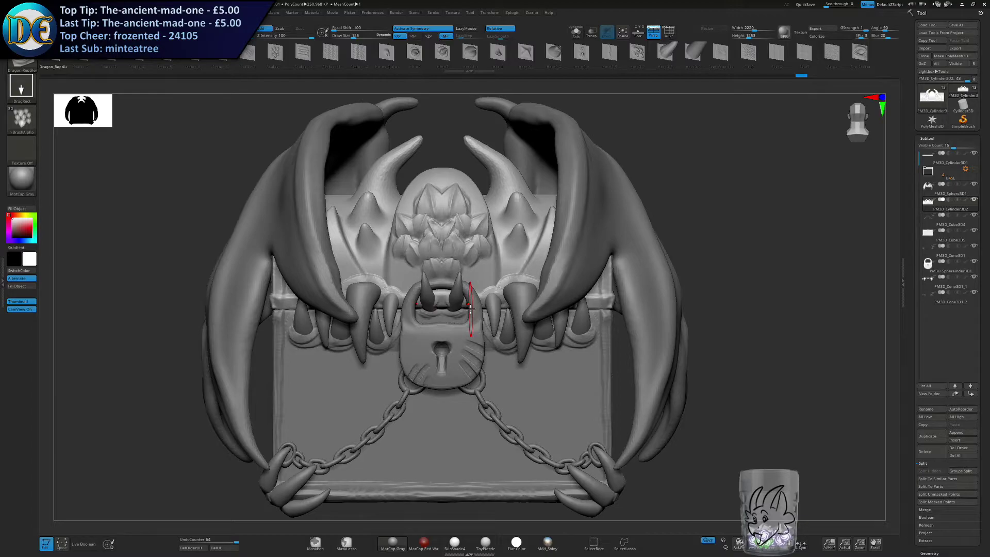
key("ctrl+z")
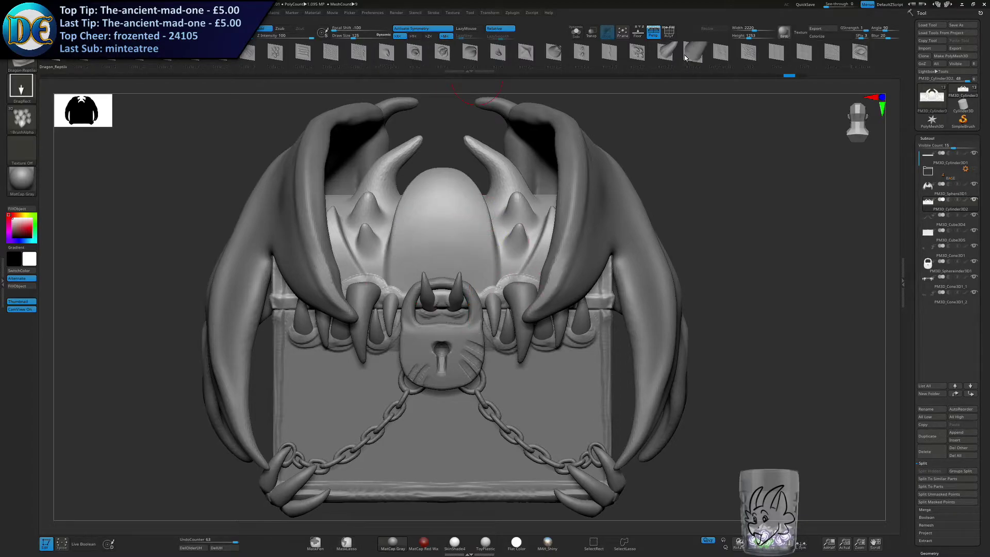
left_click(860, 52)
left_click(426, 28)
left_click_drag(444, 235, 449, 306)
right_click_drag(449, 306, 422, 303)
right_click_drag(442, 259, 442, 261, "ctrl")
key("ctrl+z")
left_click_drag(444, 238, 447, 155)
key("ctrl+z")
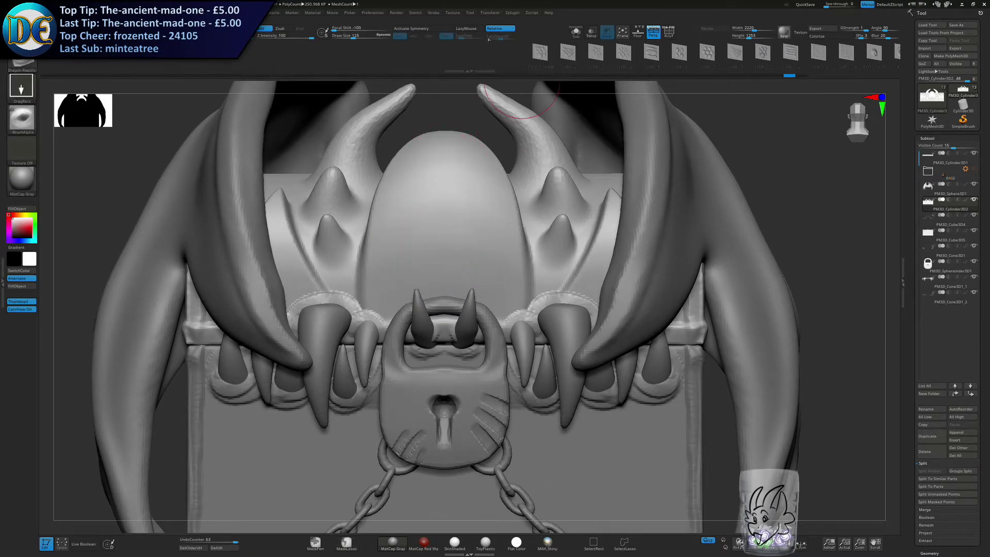
Turn symmetry back on and try stamping a mirrored pair of eyes onto the lid's dome, undoing the result.
key("x")
left_click_drag(491, 235, 466, 172)
right_click_drag(460, 279, 450, 197, "ctrl")
mouse_move(442, 247)
right_mouse_down()
mouse_move(388, 250)
mouse_move(439, 248)
right_mouse_up()
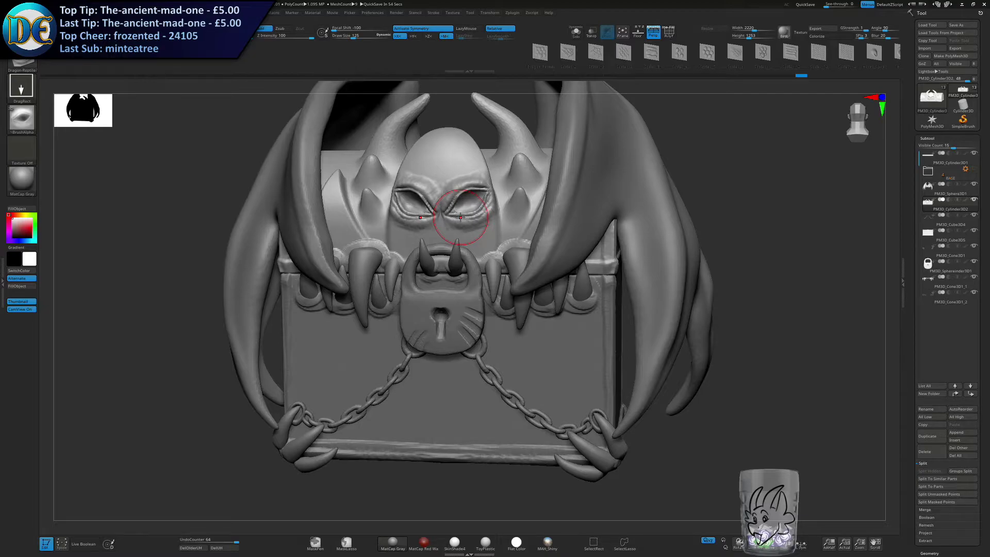
key("ctrl+z")
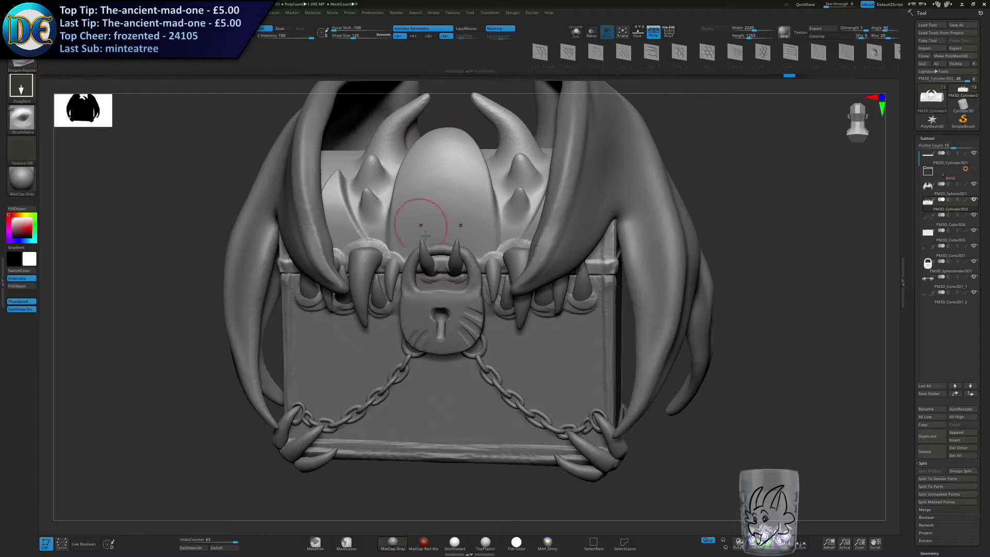
Try the eye stamp on the dome again at other sizes and positions, and undo the attempts.
right_click_drag(422, 229, 439, 219, "shift")
left_click_drag(442, 200, 482, 272)
left_click_drag(178, 368, 143, 411)
mouse_move(442, 182)
left_mouse_down("shift")
mouse_move(471, 173)
mouse_move(469, 249)
left_mouse_up("shift")
left_click_drag(443, 206, 434, 225, "shift")
mouse_move(439, 248)
right_mouse_down("ctrl")
mouse_move(423, 222)
mouse_move(450, 237)
mouse_move(460, 311)
mouse_move(428, 304)
mouse_move(457, 304)
mouse_move(557, 89)
right_mouse_up("ctrl")
key("ctrl+z")
key("ctrl+z")
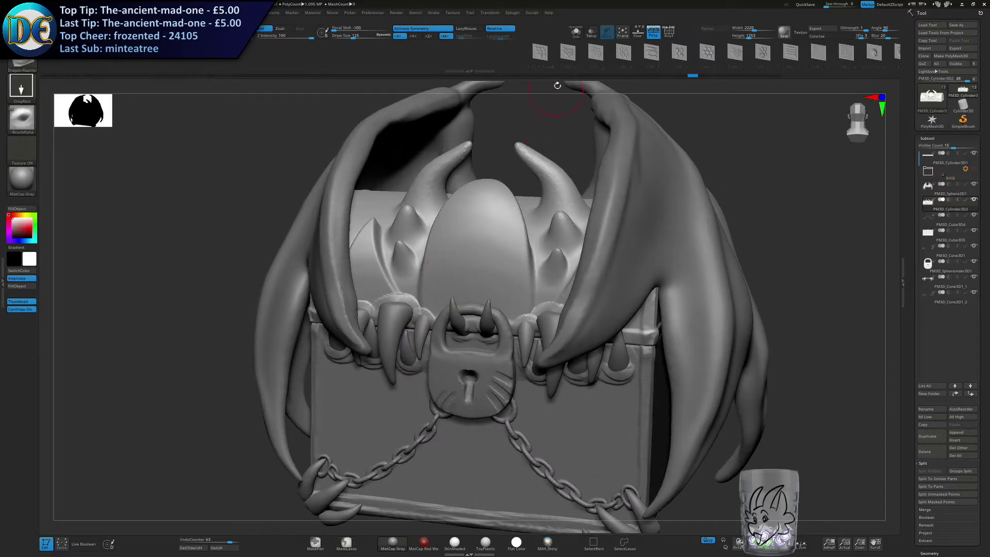
Pick the scale detail of the Dragon_Reptile brush, try it on the lid's dome, and undo it.
left_click(568, 54)
mouse_move(485, 267)
right_mouse_down()
mouse_move(482, 255)
mouse_move(490, 283)
right_mouse_up()
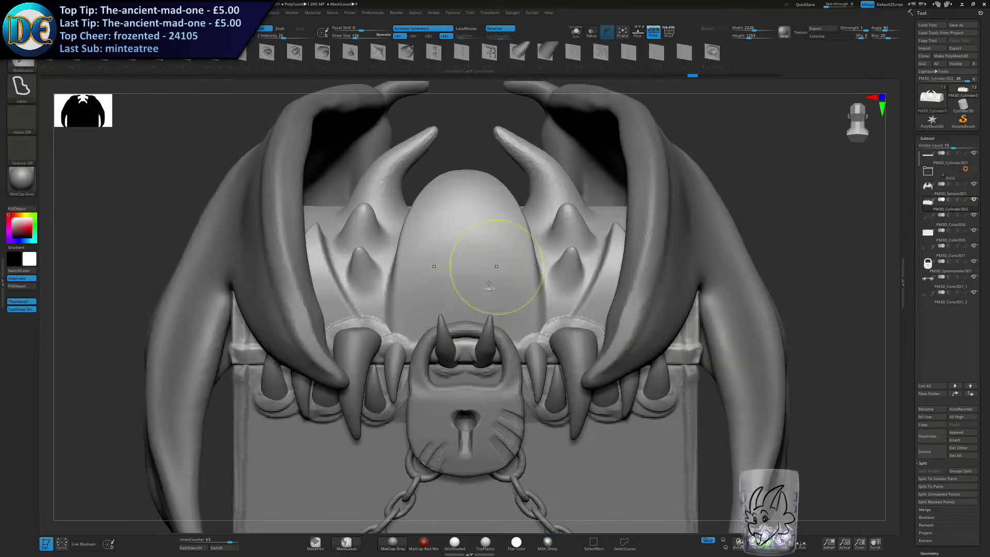
key("ctrl+z")
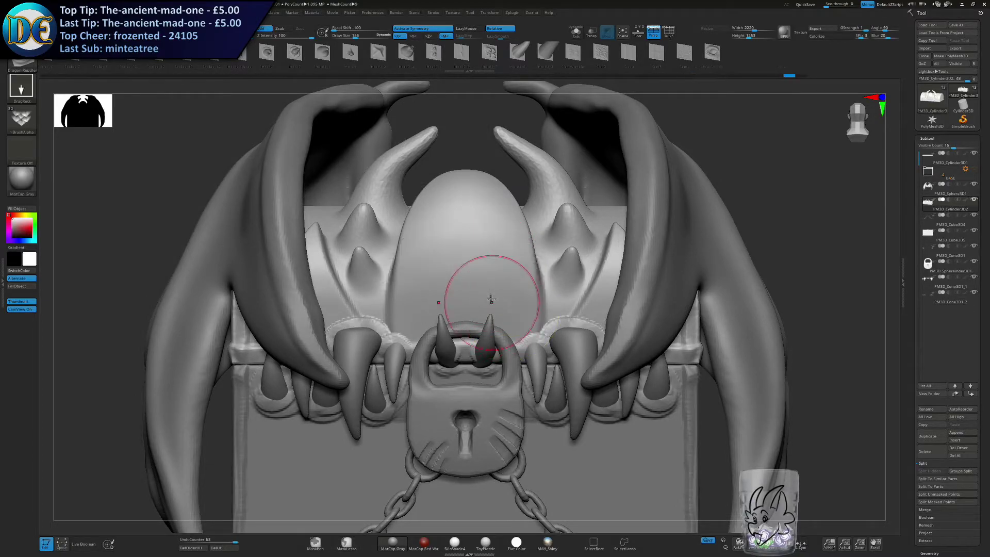
key("ctrl+z")
Try stamping the scale detail onto the chest body, undo the stamps, and reselect the lid.
mouse_move(475, 223)
right_mouse_down()
mouse_move(458, 294)
mouse_move(465, 263)
mouse_move(449, 267)
mouse_move(416, 207)
right_mouse_up()
left_click(534, 341, "alt")
mouse_move(521, 310)
left_mouse_down()
mouse_move(508, 279)
mouse_move(536, 273)
mouse_move(562, 278)
mouse_move(580, 303)
mouse_move(579, 236)
left_mouse_up()
left_click_drag(551, 376, 552, 300)
right_click_drag(508, 382, 527, 343, "ctrl")
key("ctrl+z")
key("ctrl+z")
key("ctrl+z")
right_click_drag(526, 343, 443, 268, "ctrl")
left_click(431, 263, "alt")
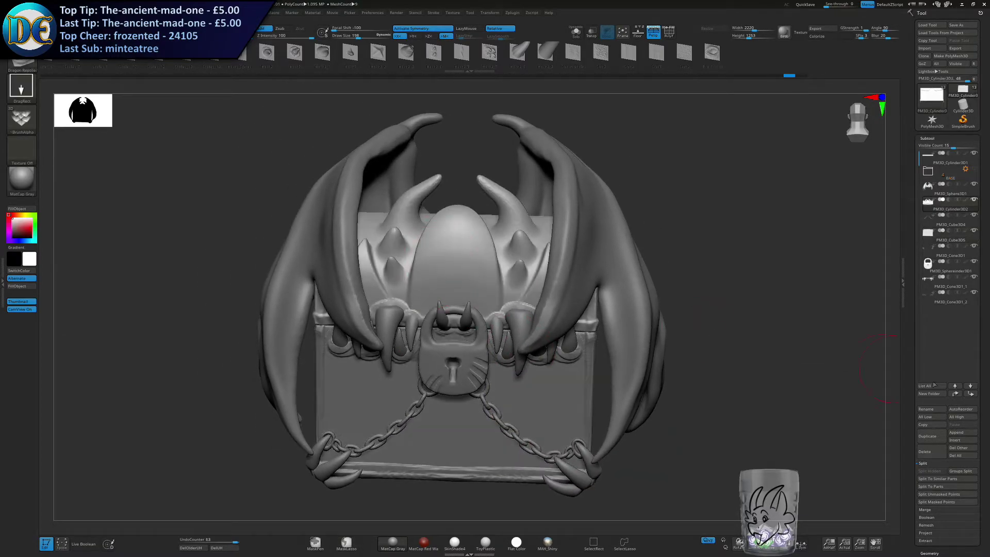
Append a Cube3D subtool to the chest and select it.
left_click(958, 434)
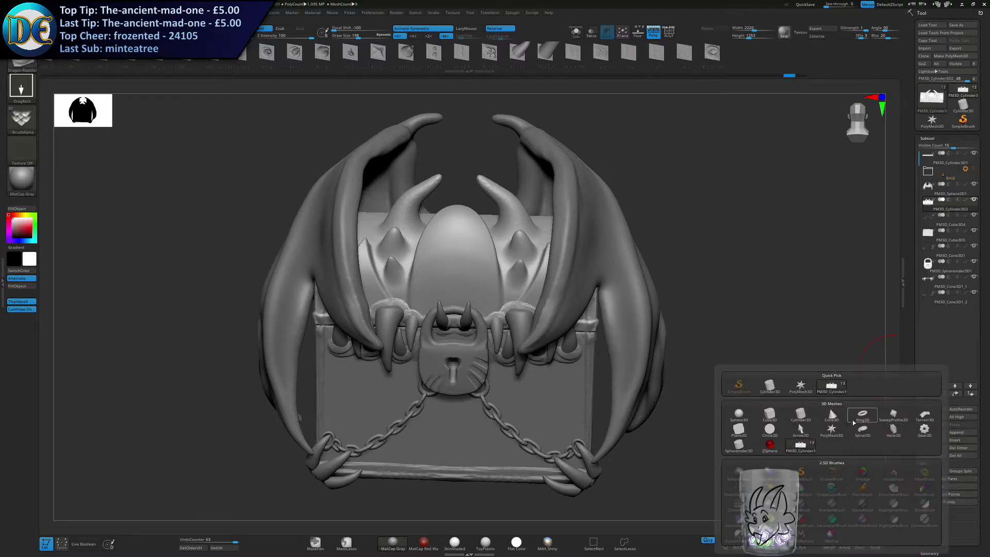
left_click(769, 415)
left_click(938, 315)
Scale and rotate the cube so one corner points forward, and place it on the front of the lid's dome.
key("w")
right_click_drag(490, 368, 489, 374, "shift")
left_click_drag(461, 353, 438, 254)
key("ctrl+z")
left_click(482, 328)
left_click_drag(483, 280, 485, 246)
key("ctrl+z")
left_click_drag(459, 277, 465, 286)
left_click_drag(485, 245, 486, 252)
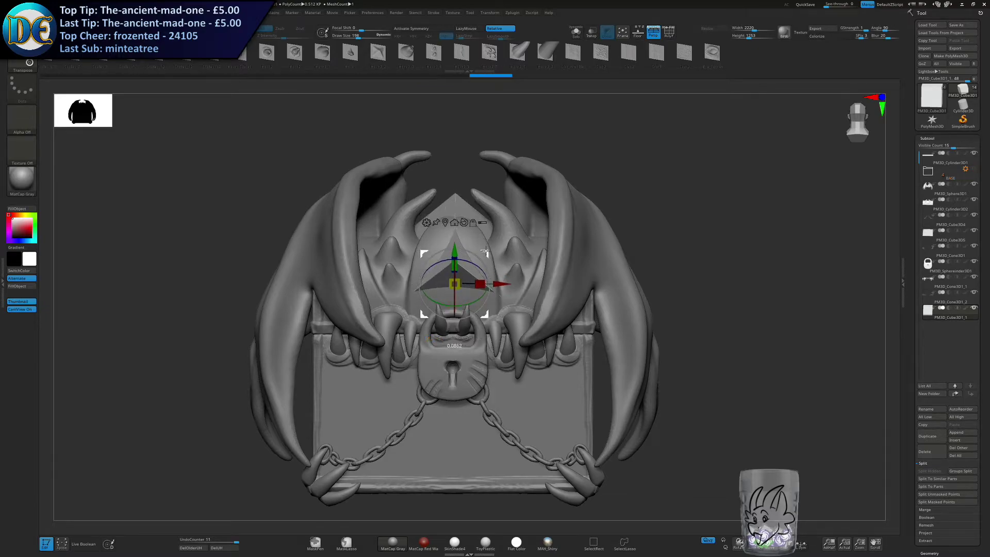
key("q")
mouse_move(599, 241)
right_mouse_down()
mouse_move(559, 247)
mouse_move(584, 244)
mouse_move(563, 234)
right_mouse_up()
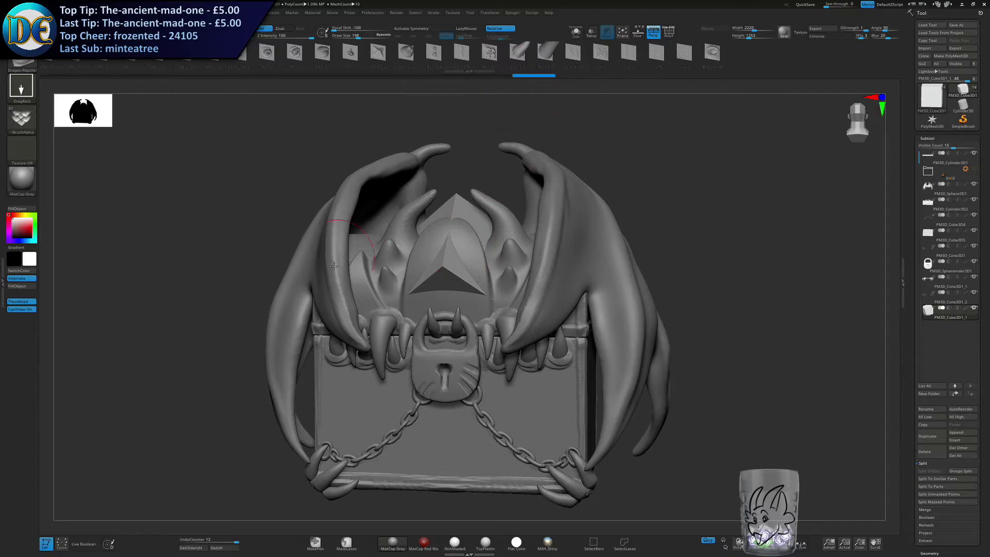
Enlarge the Move brush and push the cube's corners inward to start a gem shape on the dome.
key("b")
key("m")
key("v")
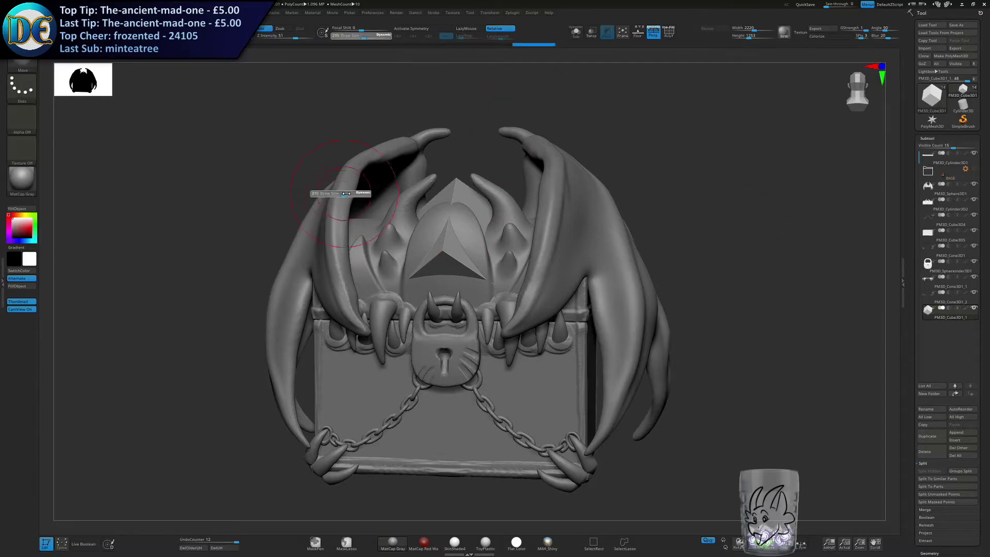
right_click_drag(528, 216, 455, 272)
key("space")
left_click_drag(452, 275, 443, 275)
mouse_move(457, 222)
right_mouse_down("ctrl")
mouse_move(439, 284)
mouse_move(481, 278)
right_mouse_up("ctrl")
mouse_move(420, 250)
left_mouse_down()
mouse_move(420, 281)
mouse_move(465, 308)
left_mouse_up()
Turn on symmetry and shape the cube into a pointed, wide-based gem with the Move brush.
key("x")
mouse_move(441, 334)
right_mouse_down()
mouse_move(452, 299)
mouse_move(453, 328)
mouse_move(431, 322)
mouse_move(403, 354)
mouse_move(470, 381)
mouse_move(491, 335)
right_mouse_up()
left_click_drag(515, 367, 482, 367)
key("s")
left_click_drag(472, 356, 458, 355)
right_click_drag(443, 373, 490, 375)
left_click_drag(398, 370, 413, 382)
right_click_drag(457, 311, 428, 304)
left_click_drag(429, 304, 431, 296)
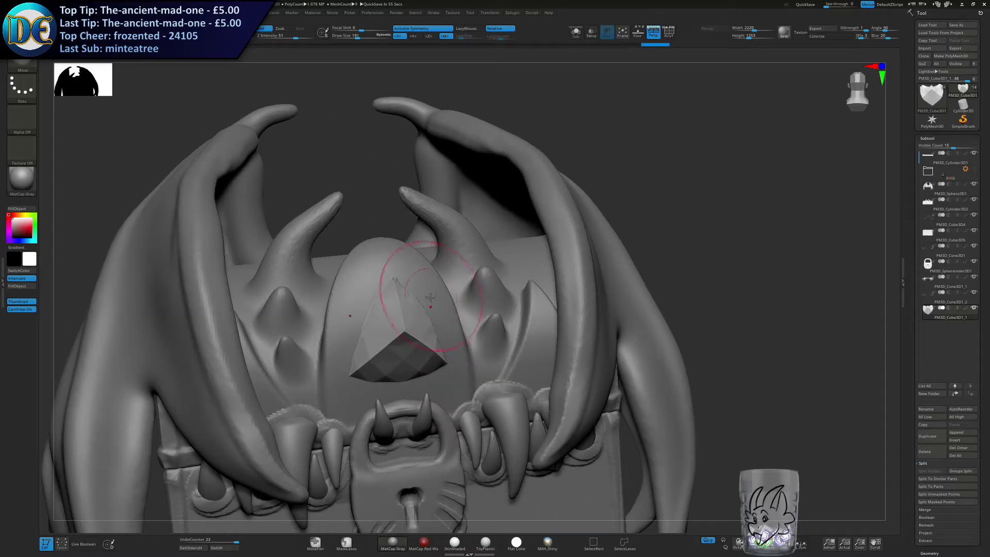
Refine the gem's sides and top point from the side and front so it sits against the dome.
mouse_move(435, 296)
right_mouse_down()
mouse_move(406, 295)
mouse_move(410, 336)
mouse_move(421, 312)
mouse_move(444, 303)
mouse_move(422, 301)
mouse_move(445, 303)
right_mouse_up()
left_click_drag(440, 307, 430, 287, "shift")
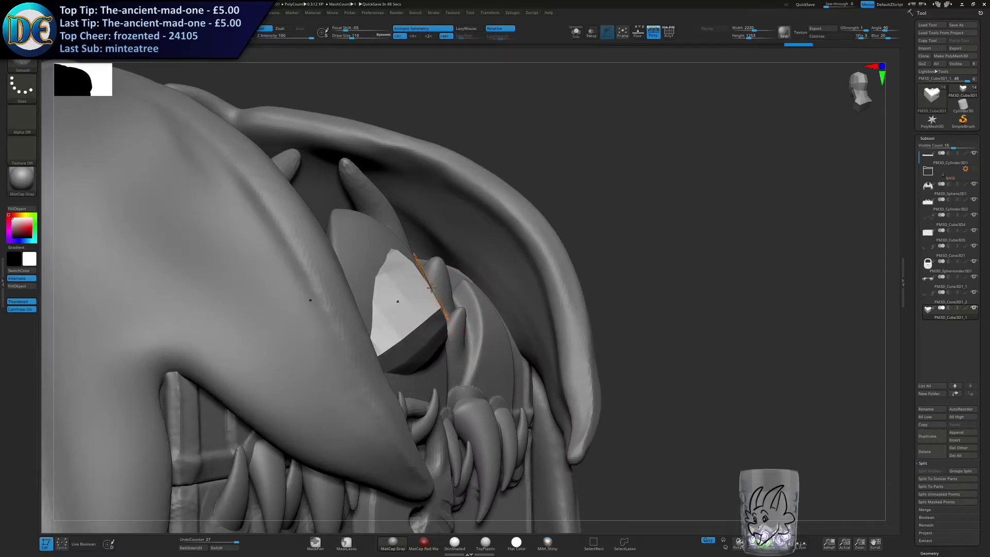
right_click_drag(427, 332, 425, 331, "shift")
left_click_drag(462, 285, 474, 270)
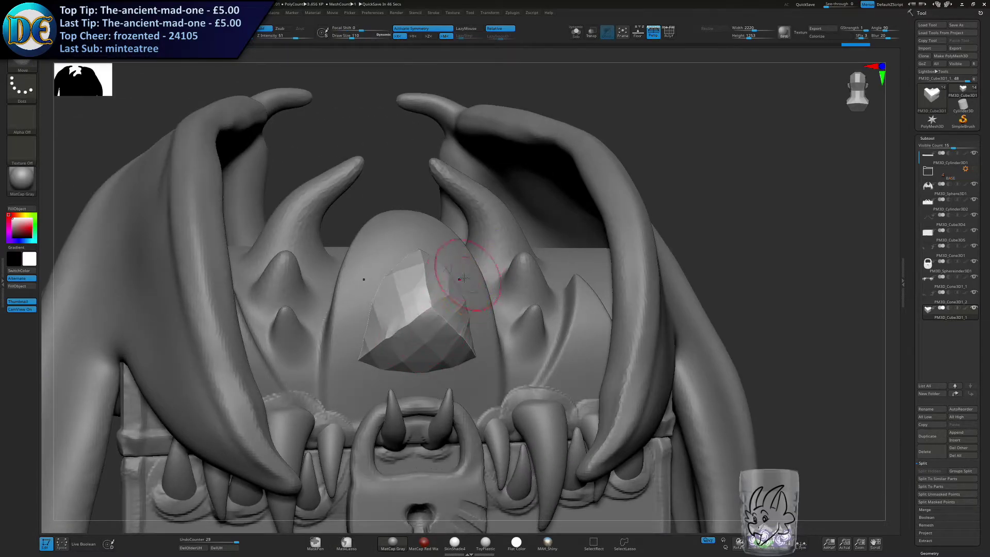
right_click_drag(475, 270, 442, 289)
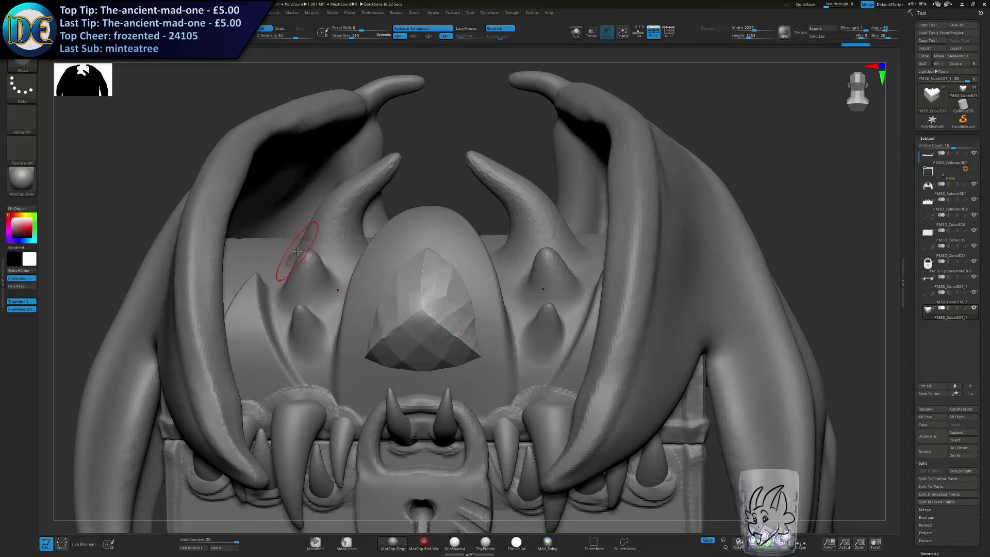
Adjust the gem's silhouette and facets with a larger Move brush, and select the lid.
mouse_move(355, 335)
right_mouse_down("ctrl")
mouse_move(343, 302)
mouse_move(369, 265)
right_mouse_up("ctrl")
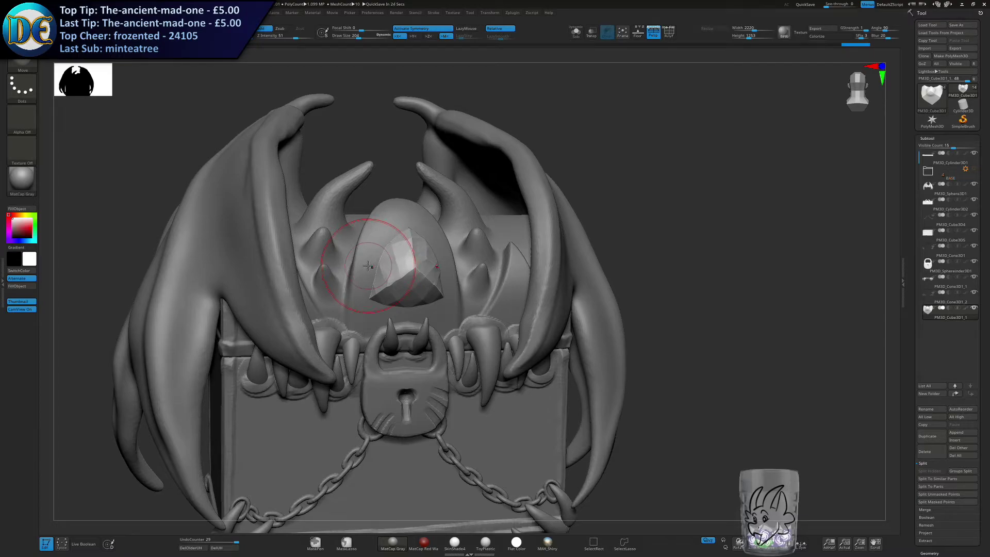
mouse_move(366, 267)
left_mouse_down()
mouse_move(370, 245)
mouse_move(328, 257)
mouse_move(350, 254)
left_mouse_up()
right_click_drag(591, 415, 589, 411)
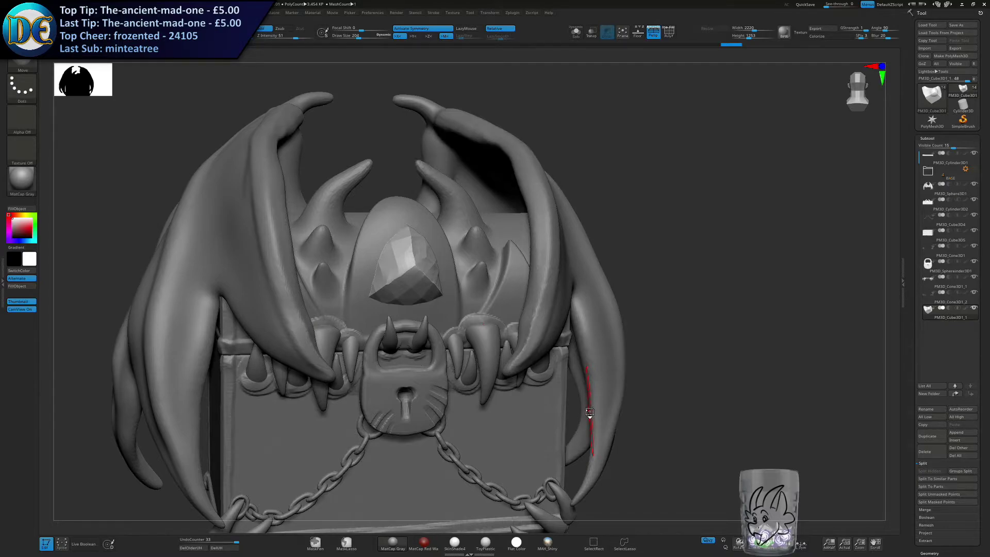
mouse_move(382, 264)
right_mouse_down("alt")
mouse_move(440, 262)
mouse_move(440, 253)
mouse_move(433, 270)
mouse_move(395, 260)
right_mouse_up("alt")
key("[")
left_click_drag(409, 259, 453, 278)
left_click(560, 371, "alt")
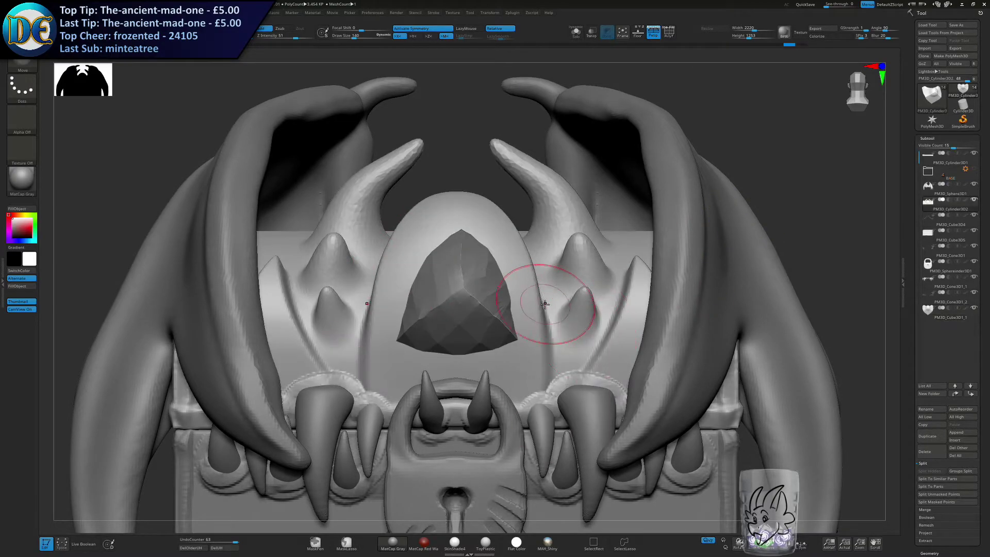
Build a raised triangular setting around the gem on the lid's dome with a smaller ClayBuildup brush.
key("space")
left_click(551, 349)
key("s")
left_click_drag(467, 241, 454, 241)
right_click_drag(448, 246, 417, 254)
left_click_drag(459, 222, 502, 283)
mouse_move(477, 232)
left_mouse_down()
mouse_move(499, 276)
mouse_move(506, 330)
left_mouse_up()
left_click_drag(496, 263, 507, 333)
left_click_drag(452, 360, 503, 352)
mouse_move(459, 360)
left_mouse_down()
mouse_move(517, 335)
mouse_move(518, 294)
left_mouse_up()
mouse_move(503, 353)
left_mouse_down()
mouse_move(520, 310)
mouse_move(472, 227)
left_mouse_up()
left_click_drag(471, 227, 512, 309)
right_click_drag(499, 342, 475, 253, "ctrl")
right_click_drag(440, 342, 408, 305, "ctrl")
mouse_move(408, 304)
right_mouse_down()
mouse_move(448, 307)
mouse_move(423, 304)
mouse_move(431, 322)
mouse_move(466, 316)
mouse_move(483, 257)
mouse_move(442, 342)
right_mouse_up()
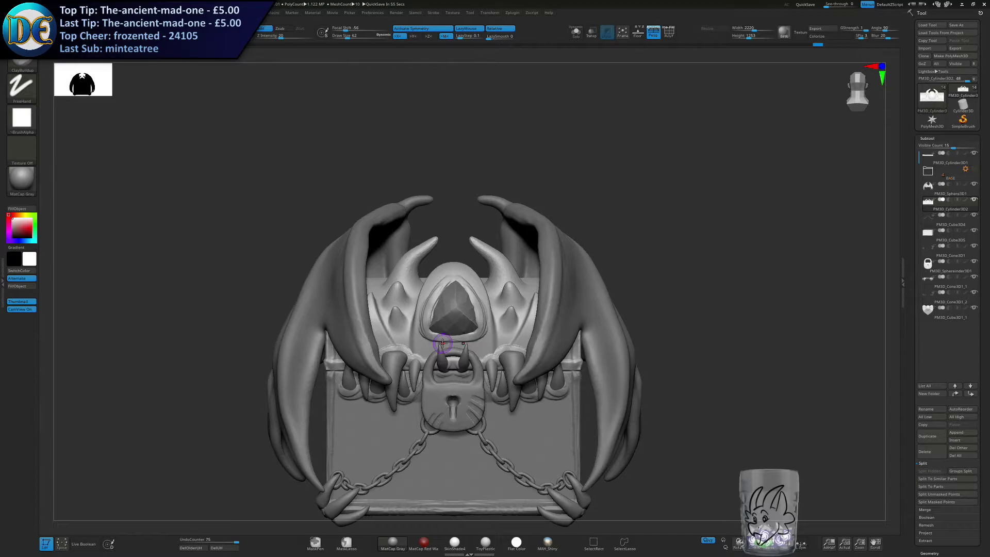
Select the gem and adjust its upper part with the Move brush so it fits inside the setting.
right_click_drag(381, 374, 368, 321, "alt")
mouse_move(440, 212)
right_mouse_down()
mouse_move(433, 248)
mouse_move(410, 232)
right_mouse_up()
right_click_drag(410, 232, 414, 272, "ctrl")
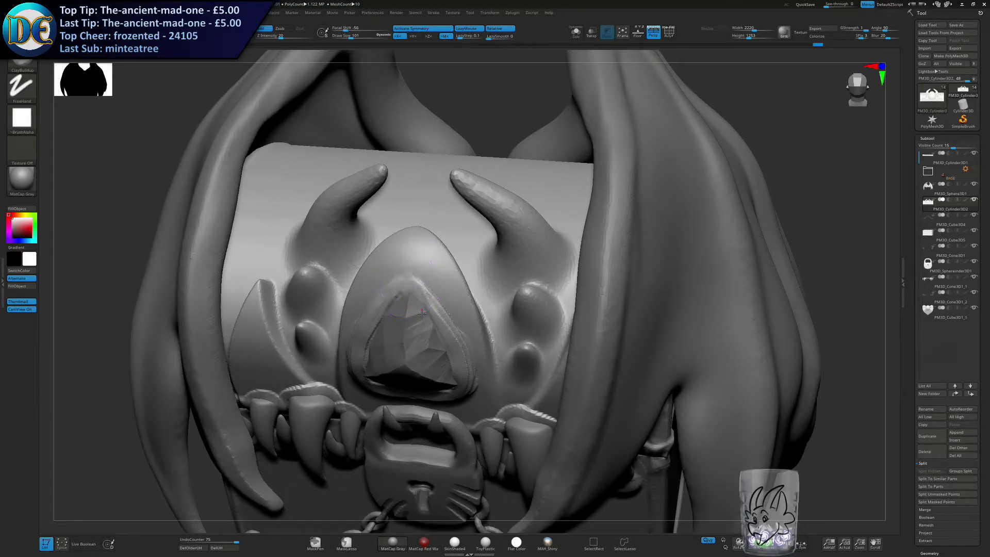
left_click(411, 325, "alt")
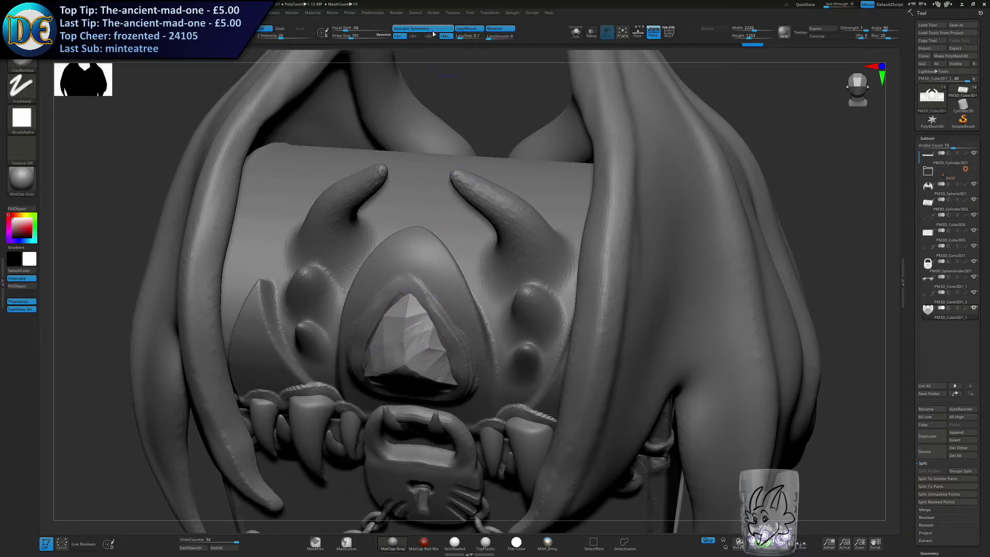
key("b")
key("m")
key("v")
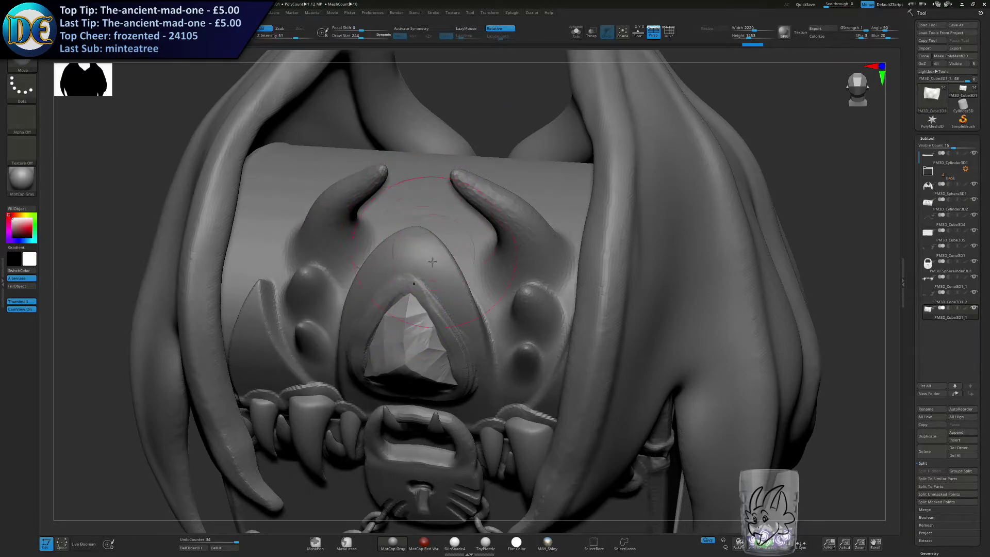
left_click_drag(426, 294, 427, 304)
right_click_drag(427, 303, 414, 279)
key("s")
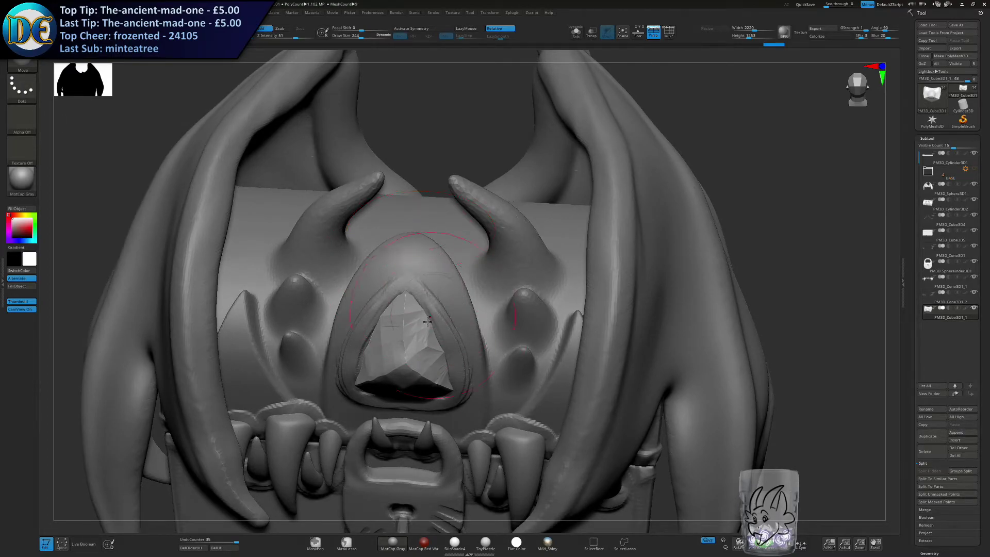
key("f")
right_click_drag(482, 236, 495, 193)
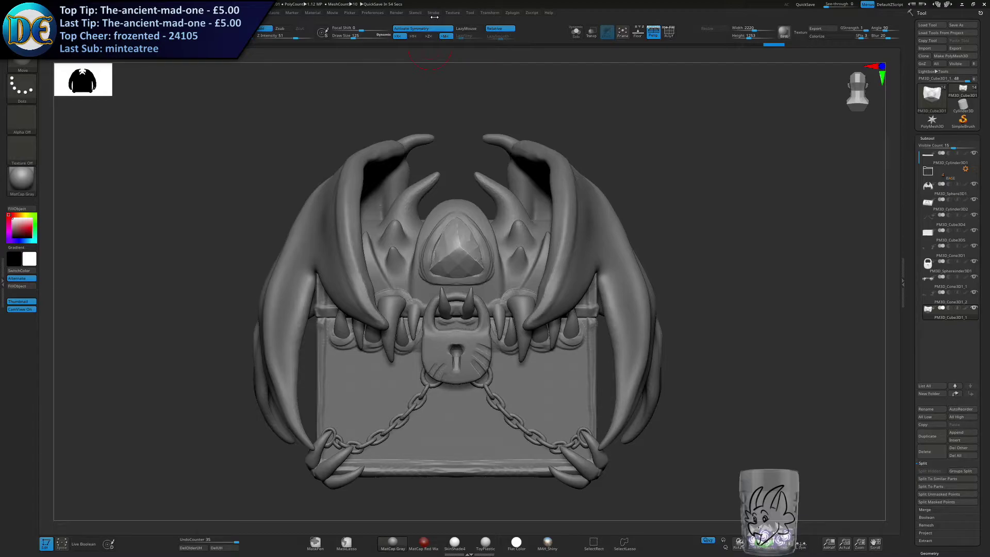
right_click_drag(399, 347, 407, 315, "alt")
right_click_drag(408, 315, 377, 335)
right_click(356, 354)
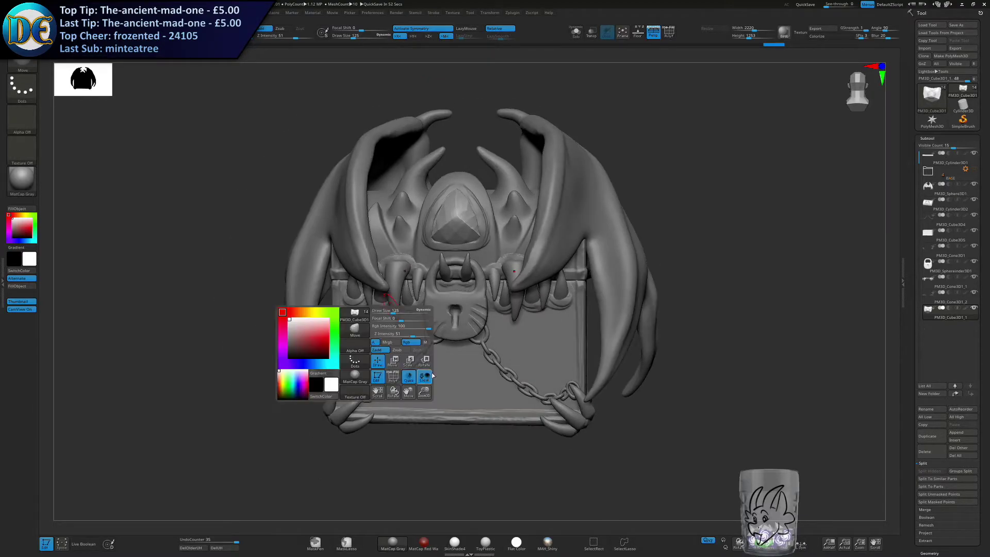
key("ctrl+z")
key("ctrl+z")
key("ctrl+z")
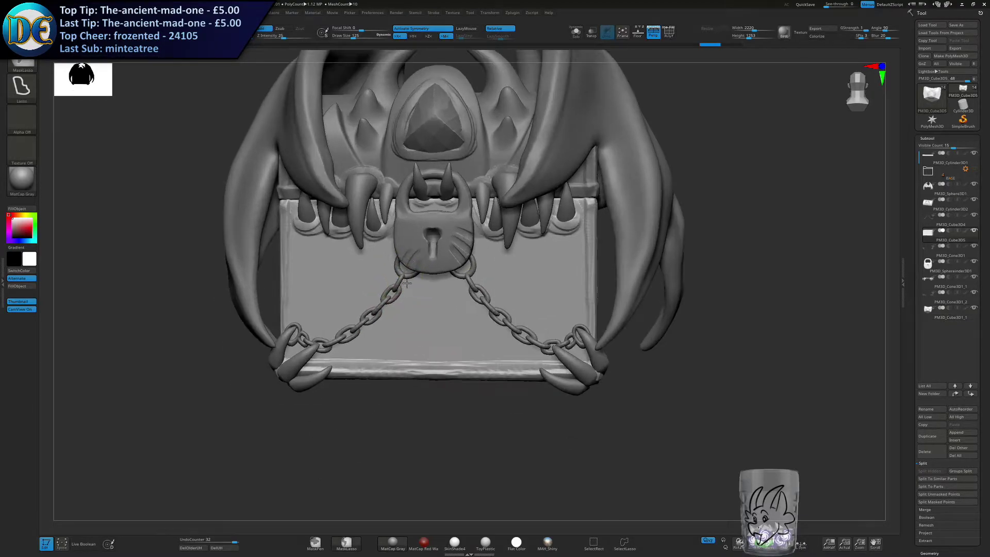
Select the chest body and thicken the trim along its bottom front edge with an enlarged ClayBuildup brush.
right_click_drag(404, 275, 404, 298, "alt")
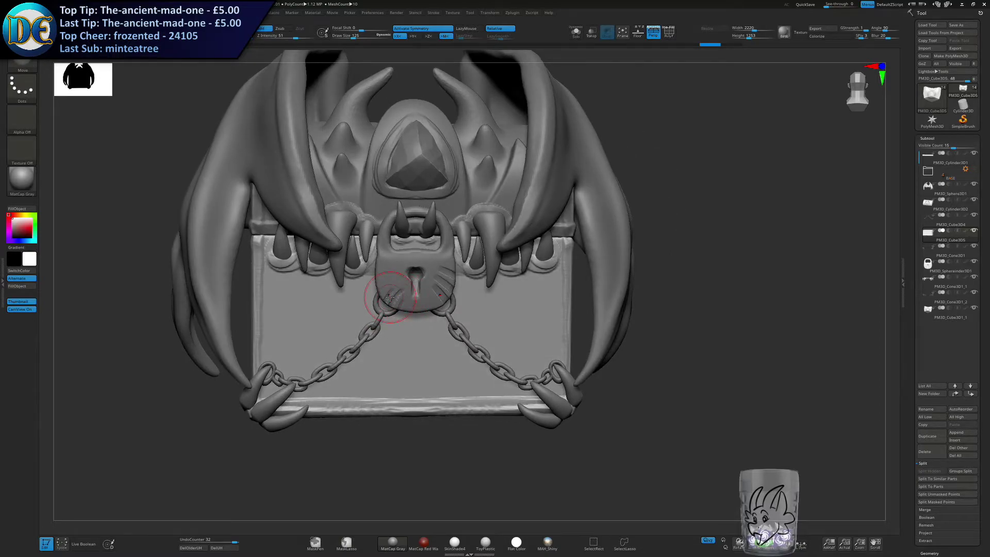
right_click_drag(471, 346, 460, 337)
key("bracketright")
key("bracketright")
key("bracketright")
right_click(346, 302)
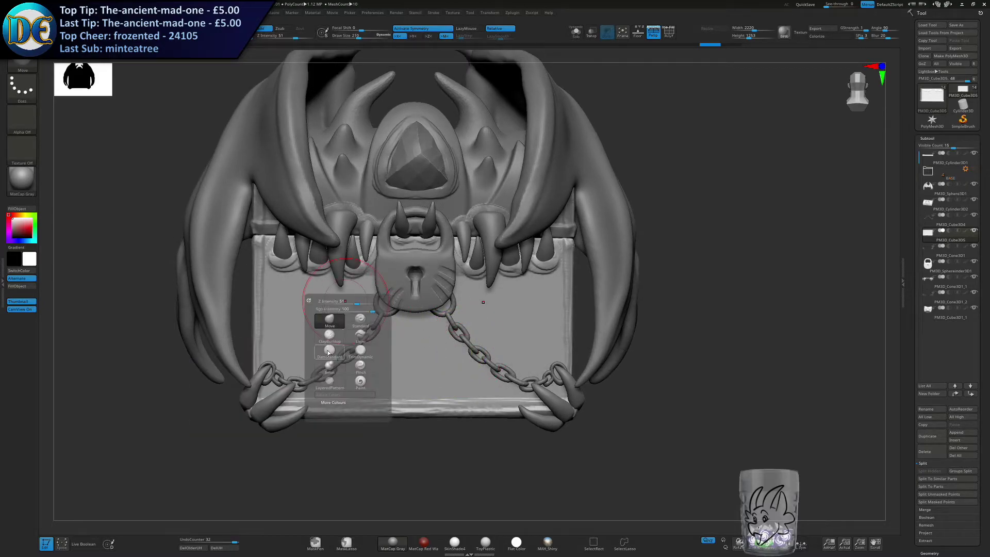
left_click(330, 337)
left_click_drag(395, 399, 549, 397)
left_click_drag(558, 254, 557, 367)
key("ctrl+z")
left_click_drag(560, 248, 562, 376)
key("ctrl+z")
key("s")
left_click_drag(561, 327, 558, 326)
key("ctrl+z")
left_click_drag(561, 249, 560, 377)
key("ctrl+z")
Isolate the chest body and build up trim along its front corner edge and the bottom of its side.
left_click(576, 32)
left_click_drag(651, 297, 585, 285)
left_click_drag(567, 381, 566, 383)
right_click_drag(563, 377, 499, 293, "alt")
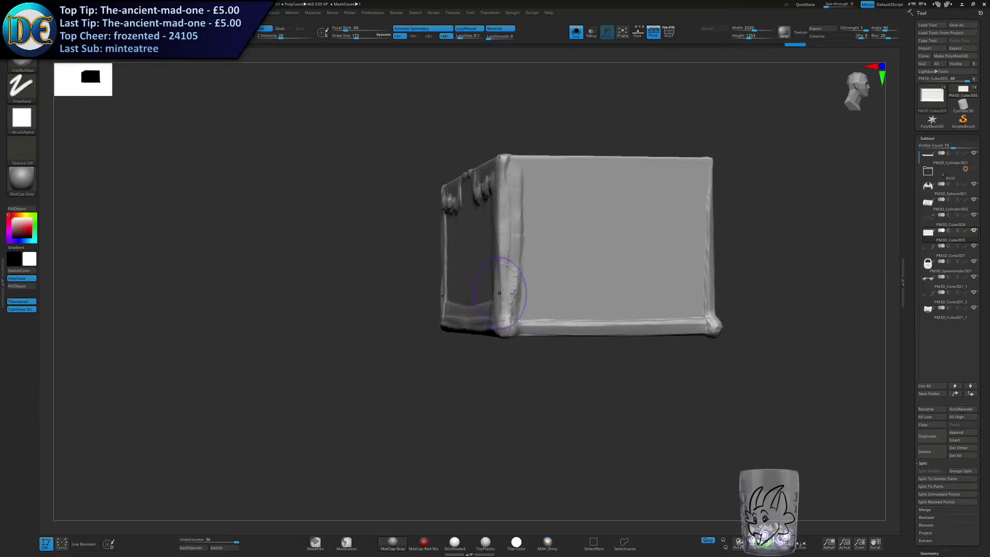
mouse_move(508, 315)
left_mouse_down()
mouse_move(696, 313)
mouse_move(688, 328)
left_mouse_up()
right_click_drag(696, 319, 629, 309)
right_click_drag(716, 222, 610, 255, "alt")
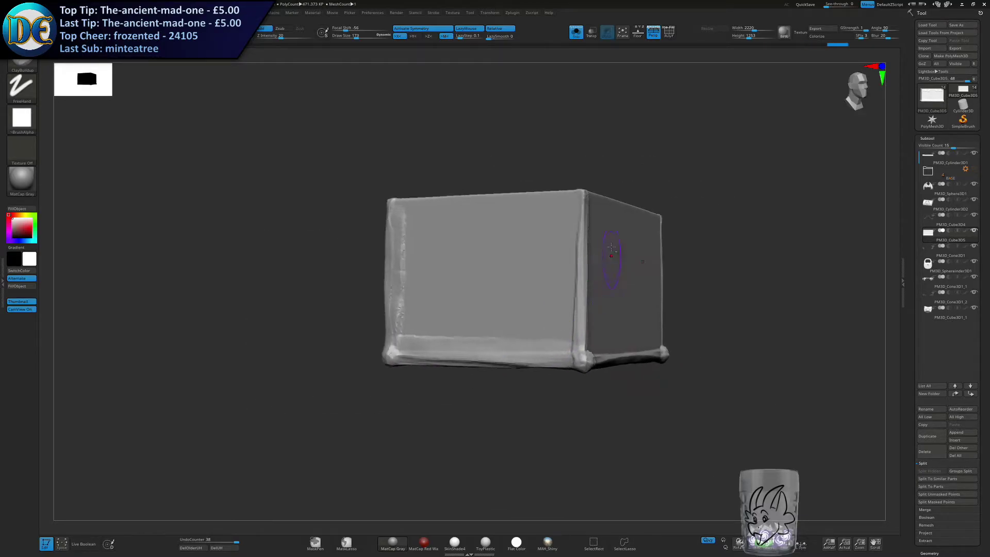
Build up a thick vertical corner post on the body's rear corner, then show the whole chest.
left_click_drag(582, 192, 573, 355)
left_click_drag(577, 243, 578, 196)
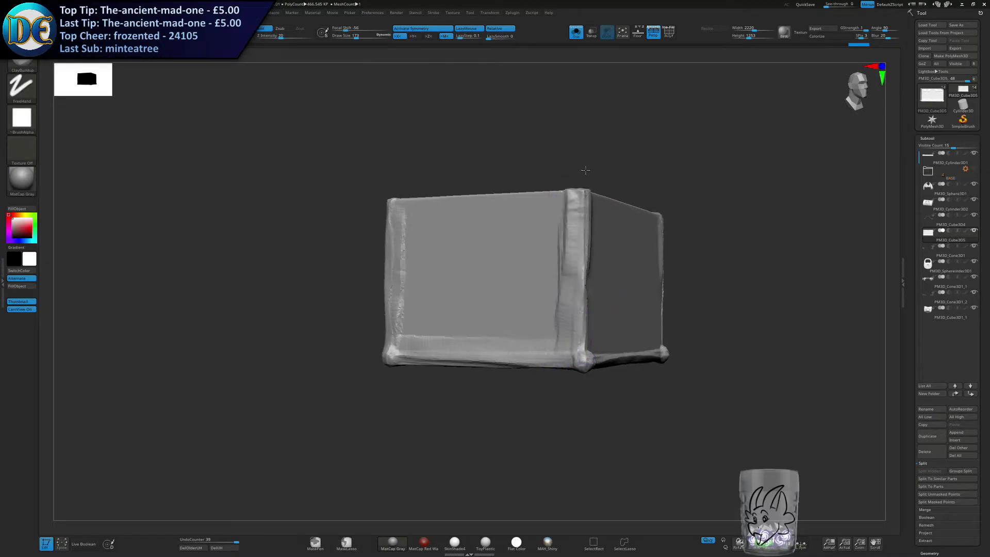
right_click_drag(618, 267, 560, 269)
left_click_drag(580, 198, 580, 348)
left_click_drag(591, 201, 586, 333)
mouse_move(584, 247)
left_mouse_down()
mouse_move(583, 328)
mouse_move(670, 347)
left_mouse_up()
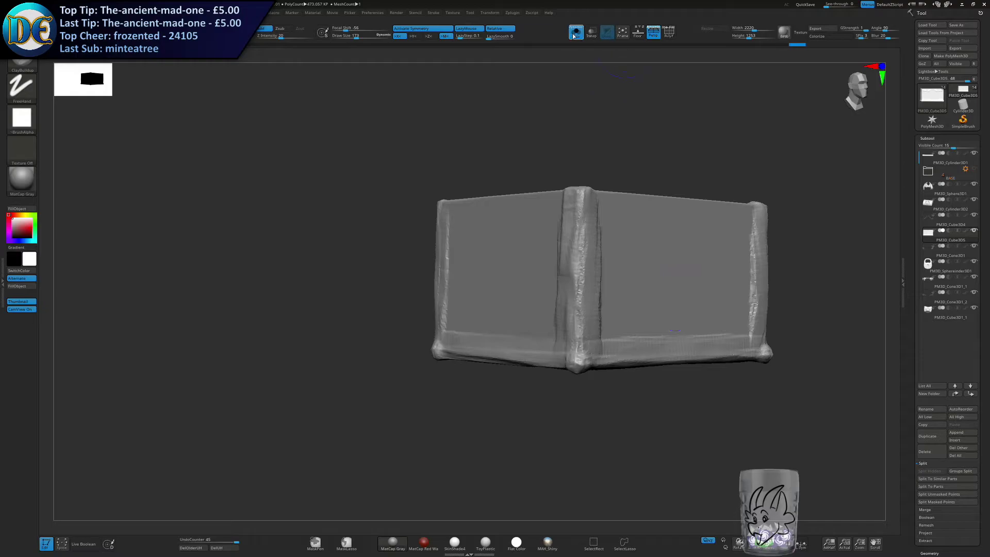
left_click(573, 35)
right_click_drag(440, 195, 528, 288)
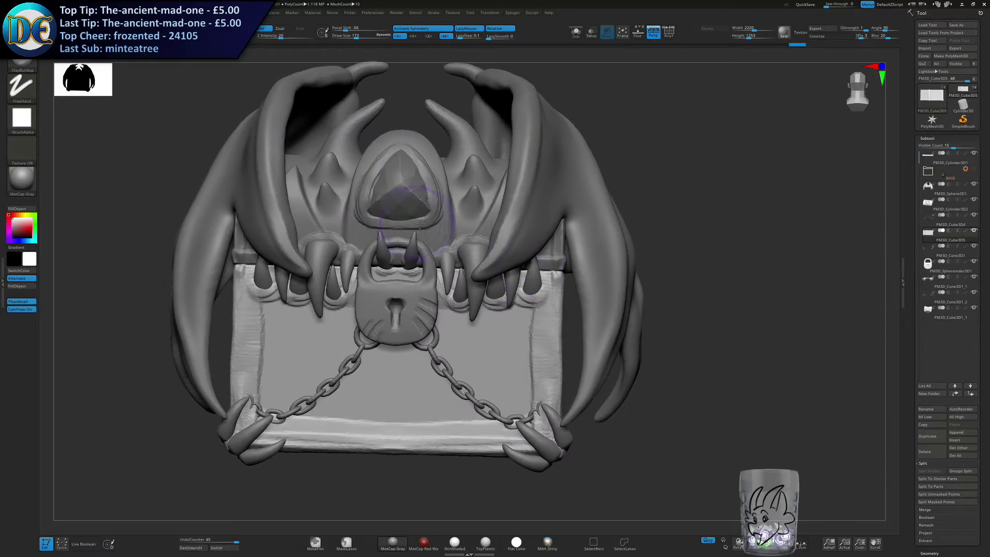
Isolate the lid and build up a raised trim along its curved end edges.
left_click(489, 163, "alt")
left_click(575, 33)
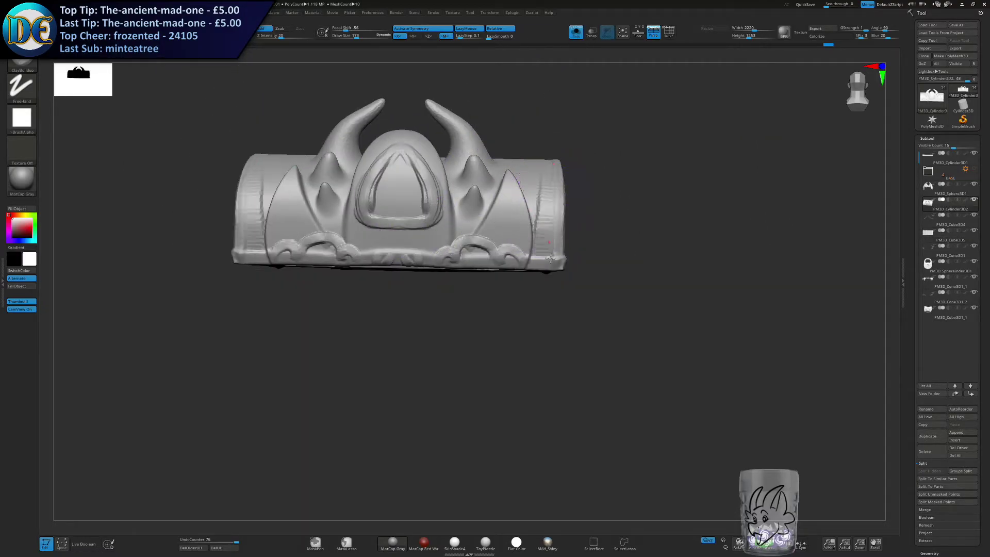
key("ctrl+z")
key("s")
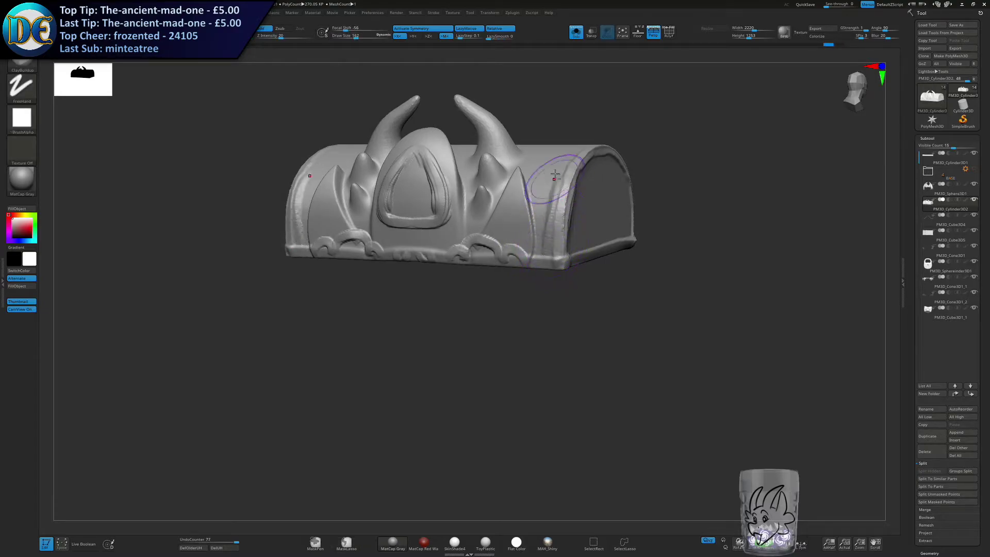
right_click_drag(555, 177, 556, 298)
right_click_drag(575, 171, 560, 207)
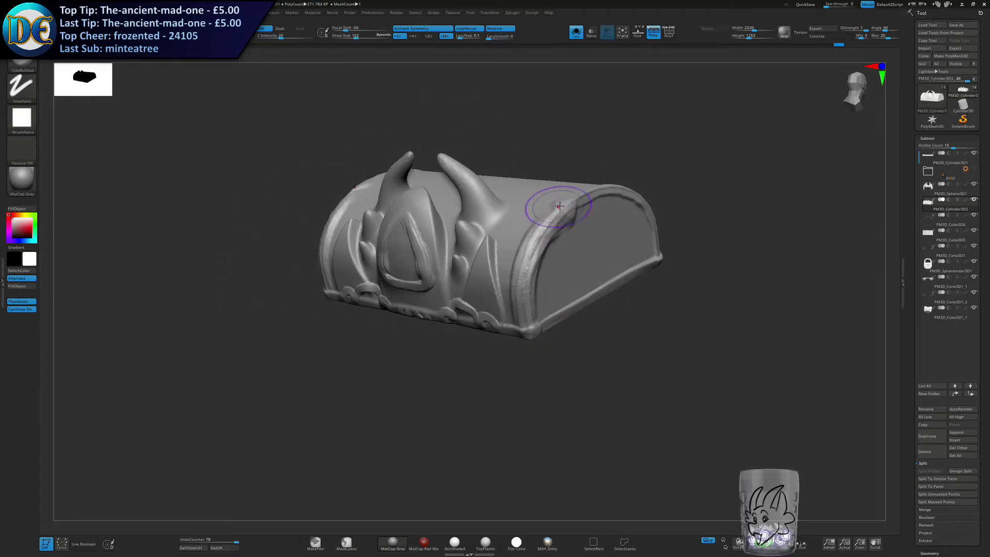
right_click_drag(616, 187, 645, 199)
mouse_move(626, 181)
left_mouse_down()
mouse_move(681, 181)
mouse_move(729, 238)
left_mouse_up()
right_click_drag(728, 237, 711, 214)
Extend the raised trim around the back of the lid, then show the whole chest.
left_click_drag(513, 249, 687, 236)
key("ctrl+z")
left_click_drag(520, 247, 714, 245)
right_click_drag(714, 245, 427, 281)
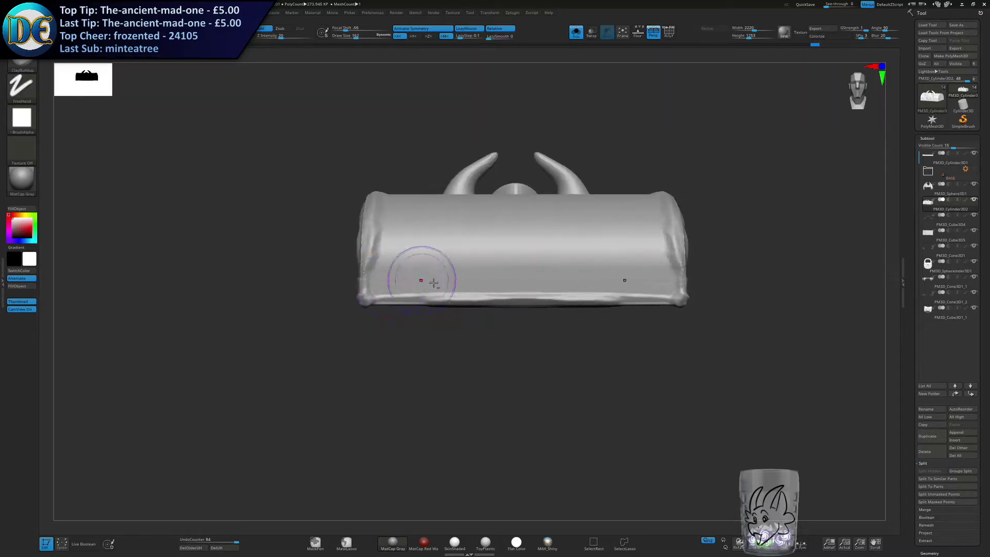
left_click_drag(366, 293, 574, 258)
left_click(581, 36)
right_click_drag(336, 227, 570, 267)
right_click_drag(569, 267, 537, 221, "ctrl")
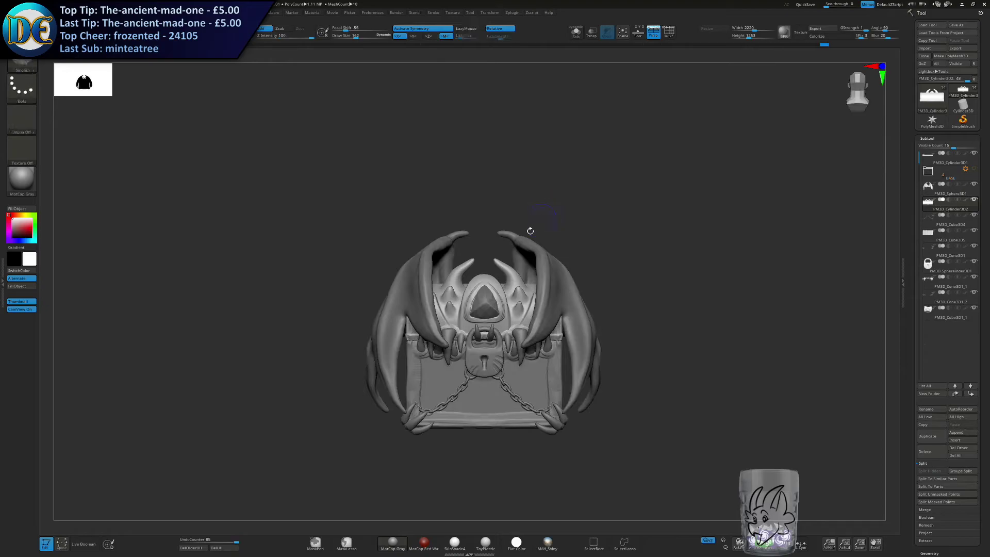
mouse_move(512, 263)
right_mouse_down("alt")
mouse_move(520, 175)
mouse_move(547, 338)
mouse_move(452, 340)
right_mouse_up("alt")
key("s")
left_click(576, 32)
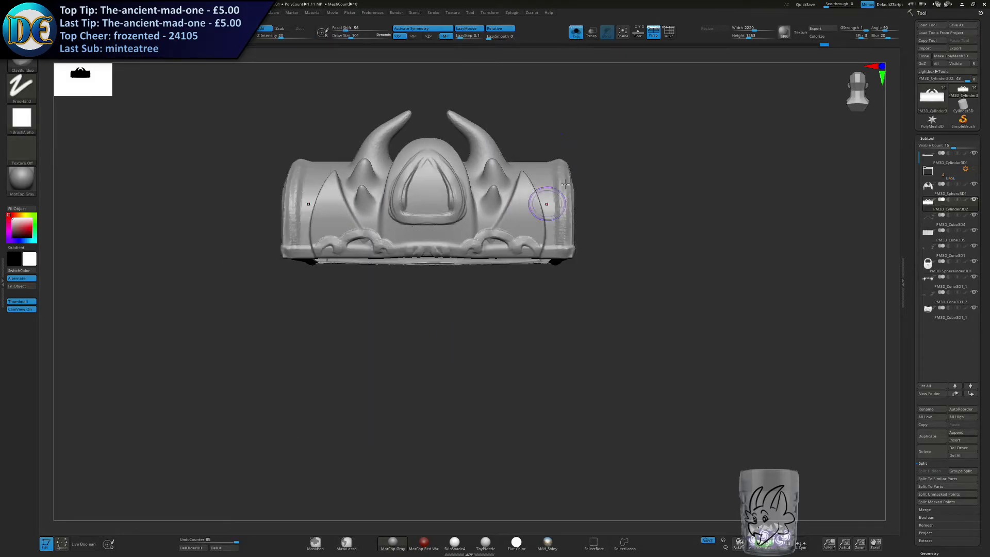
left_click(576, 32)
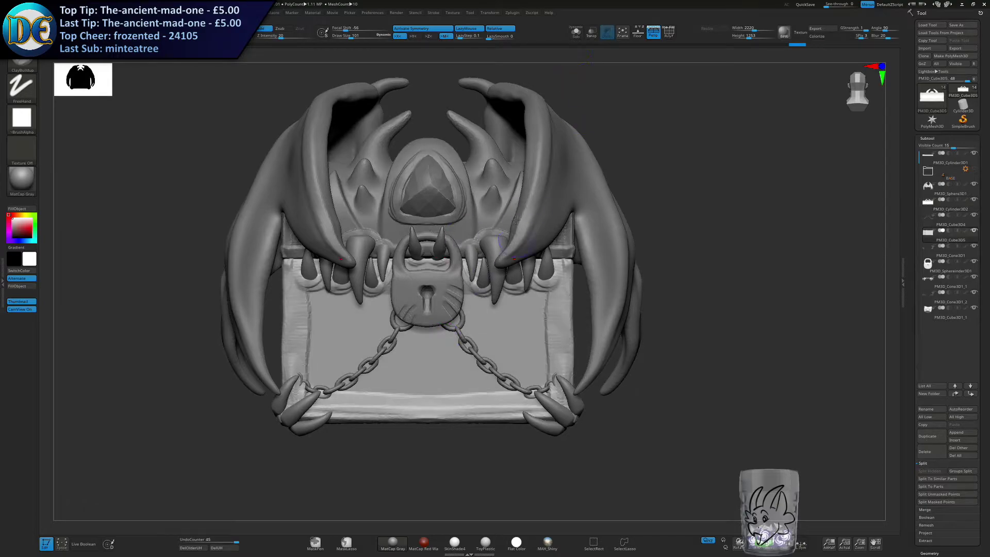
Isolate the chest body and mask the front panel inside its trim and below the gums with the MaskPen brush.
left_click(577, 32)
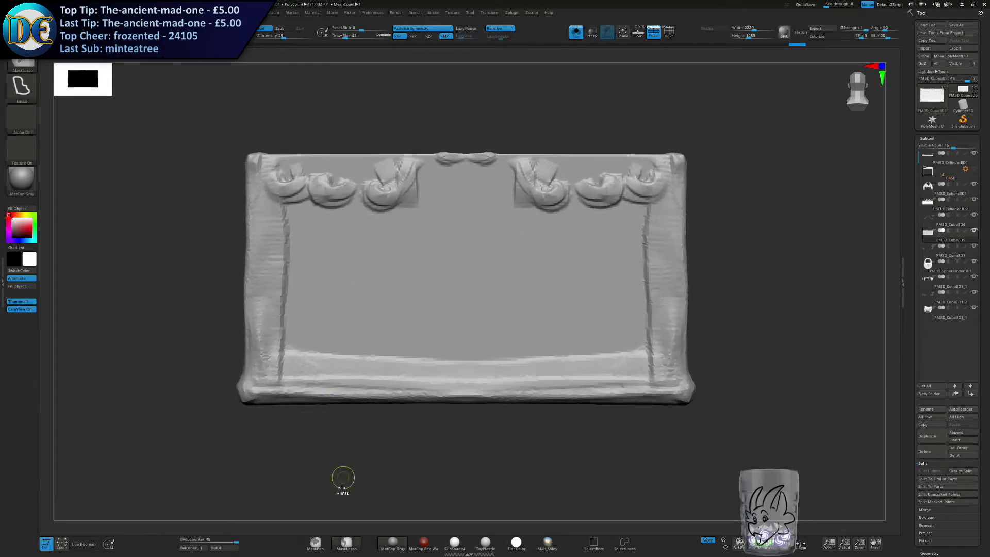
key("bracketright")
key("bracketright")
key("bracketright")
key("bracketright")
key("bracketright")
mouse_move(390, 313)
left_mouse_down("ctrl")
mouse_move(468, 319)
mouse_move(362, 351)
mouse_move(517, 341)
mouse_move(536, 356)
mouse_move(608, 342)
mouse_move(634, 289)
mouse_move(614, 231)
left_mouse_up("ctrl")
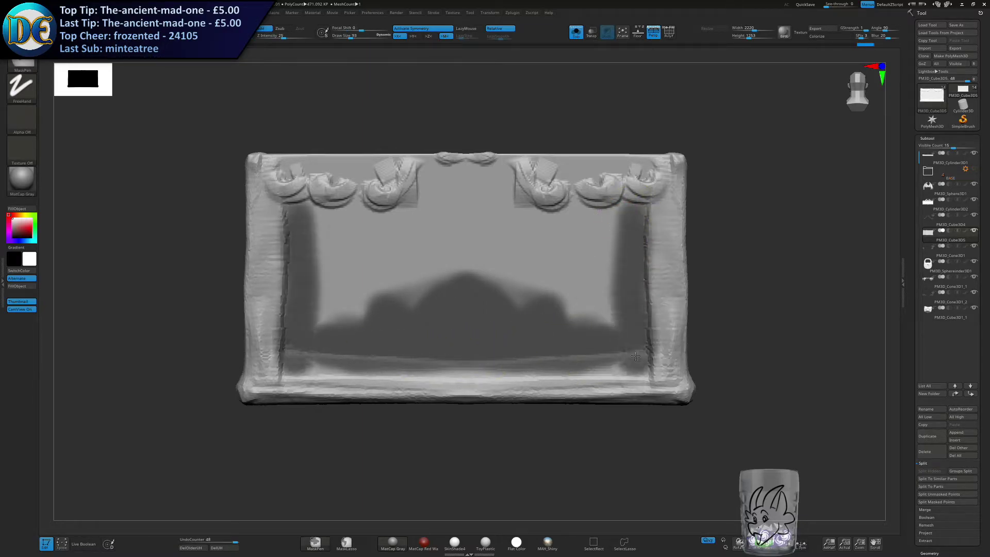
key("bracketleft")
key("bracketleft")
mouse_move(458, 218)
left_mouse_down("ctrl")
mouse_move(479, 173)
mouse_move(506, 221)
mouse_move(613, 211)
mouse_move(531, 242)
mouse_move(470, 185)
mouse_move(460, 271)
mouse_move(511, 260)
mouse_move(614, 300)
mouse_move(601, 252)
mouse_move(516, 239)
left_mouse_up("ctrl")
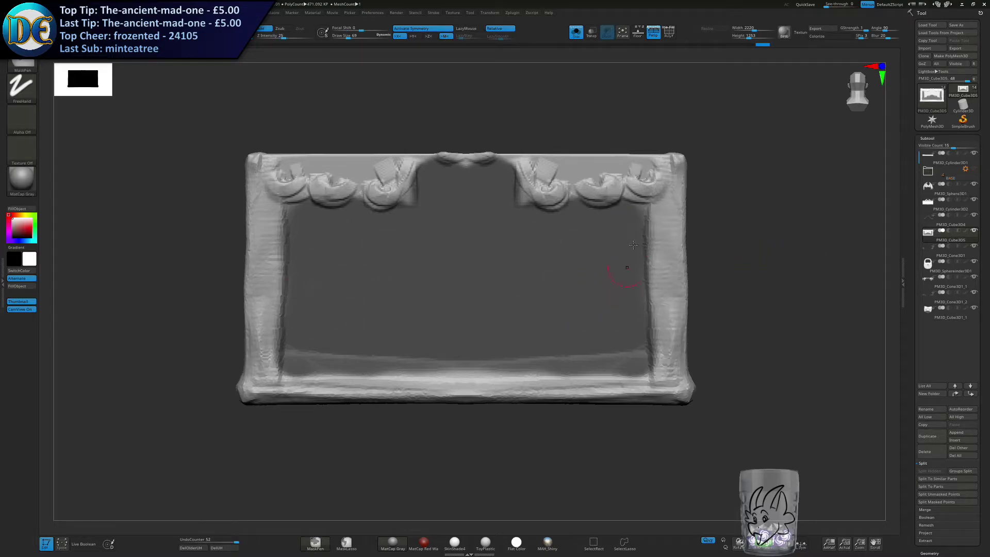
Invert the mask to protect the trim and gums, and choose the Standard_Layers brush.
left_click_drag(716, 252, 748, 284, "ctrl")
mouse_move(338, 305)
right_mouse_down("alt")
mouse_move(351, 330)
mouse_move(339, 338)
right_mouse_up("alt")
left_click(781, 262, "ctrl")
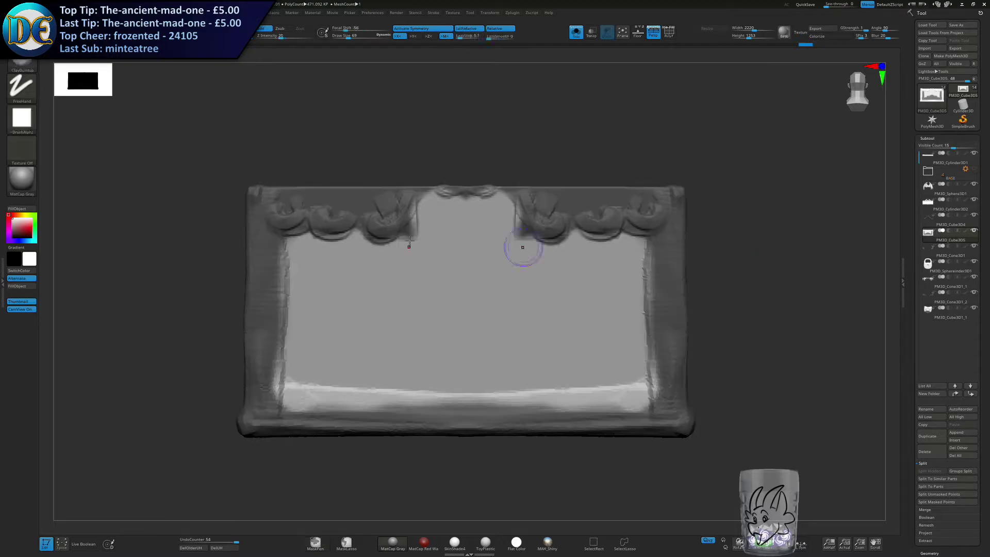
left_click(22, 66)
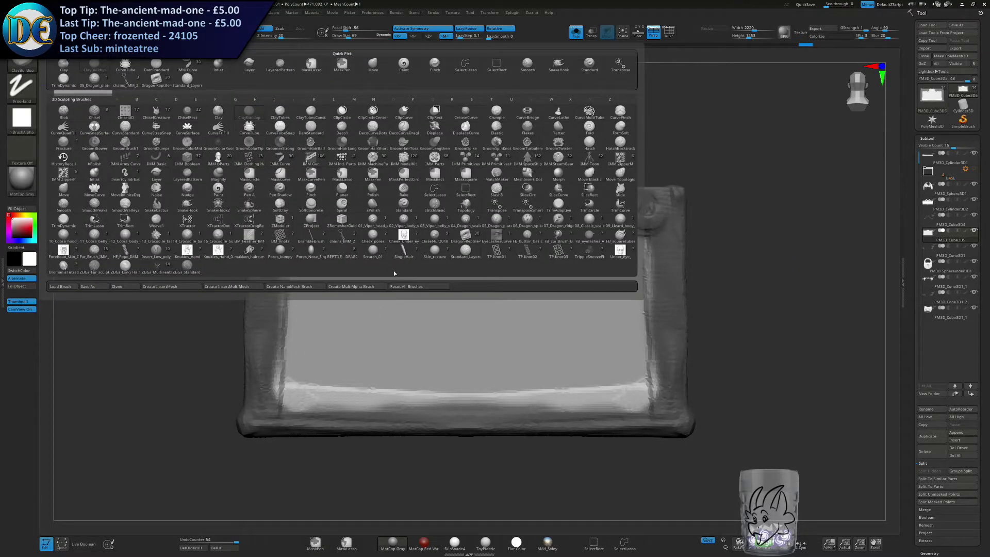
left_click(466, 251)
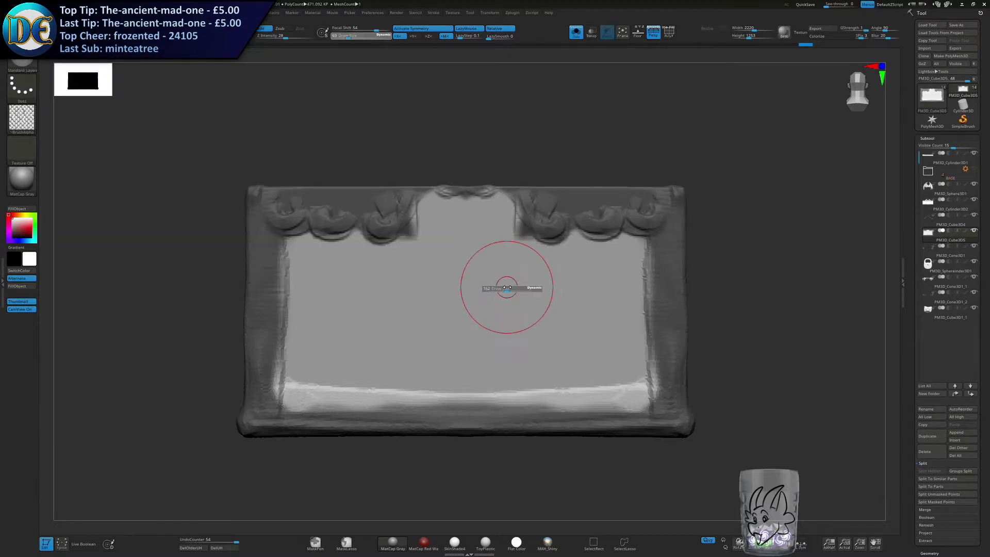
left_click_drag(546, 248, 545, 409)
key("ctrl+z")
key("s")
left_click_drag(572, 282, 589, 284)
left_click_drag(592, 230, 575, 405)
key("ctrl+z")
Sculpt overlapping scales across the body's front panel with the Standard_Layers brush at draw size 342, then show the whole chest.
key("s")
left_click_drag(556, 286, 534, 286)
left_click_drag(625, 235, 621, 362)
left_click_drag(576, 240, 575, 405)
left_click_drag(523, 207, 521, 405)
left_click_drag(466, 209, 467, 404)
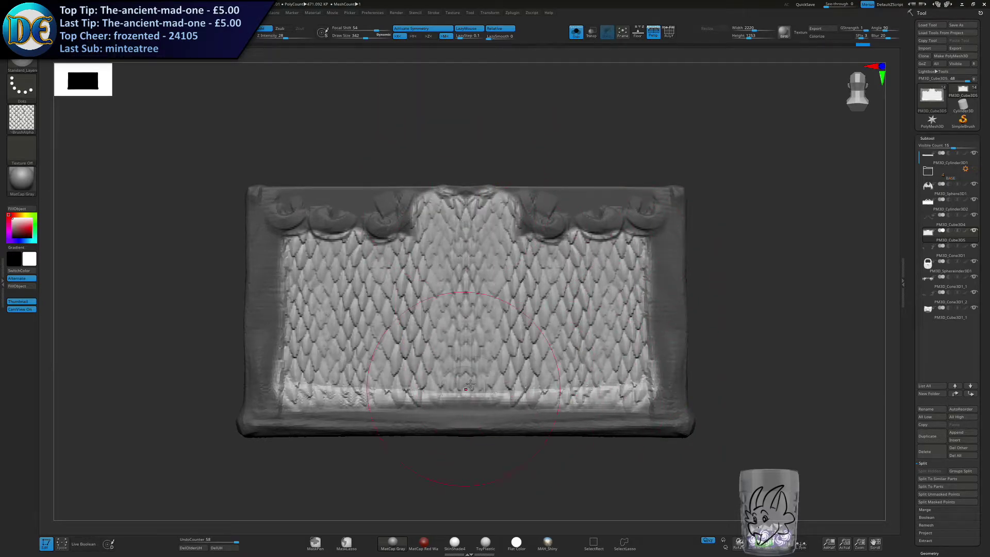
right_click_drag(637, 387, 644, 283, "ctrl")
left_click_drag(628, 226, 595, 206, "ctrl")
left_click(577, 33)
mouse_move(485, 266)
right_mouse_down("alt")
mouse_move(481, 219)
mouse_move(419, 285)
right_mouse_up("alt")
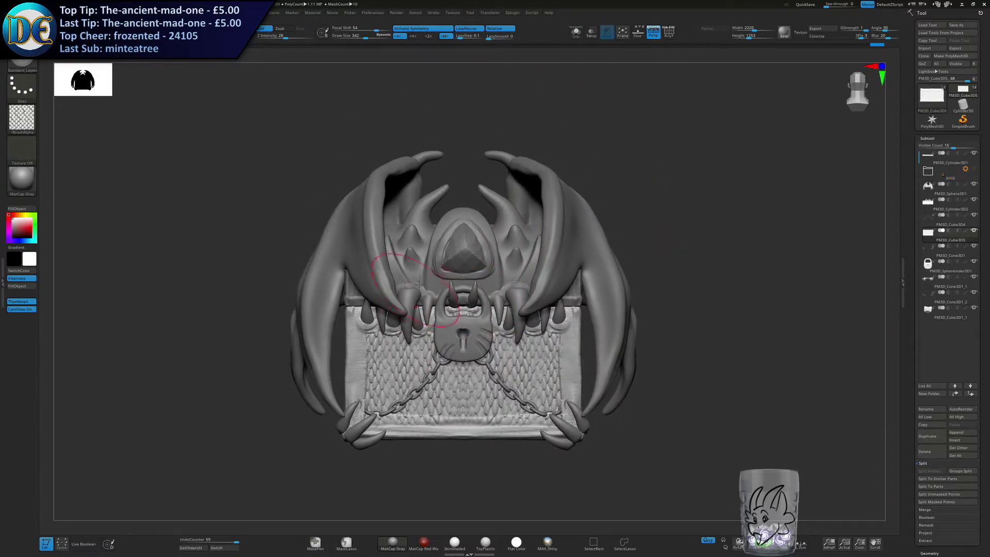
Isolate the lid and mask its surface around the dome, spikes and horns with a small MaskPen brush.
left_click(496, 286, "alt")
left_click(576, 33)
key("s")
left_click_drag(467, 262, 459, 262)
right_click_drag(465, 261, 472, 285, "ctrl")
key("s")
left_click_drag(478, 254, 473, 255)
right_click_drag(495, 261, 522, 243)
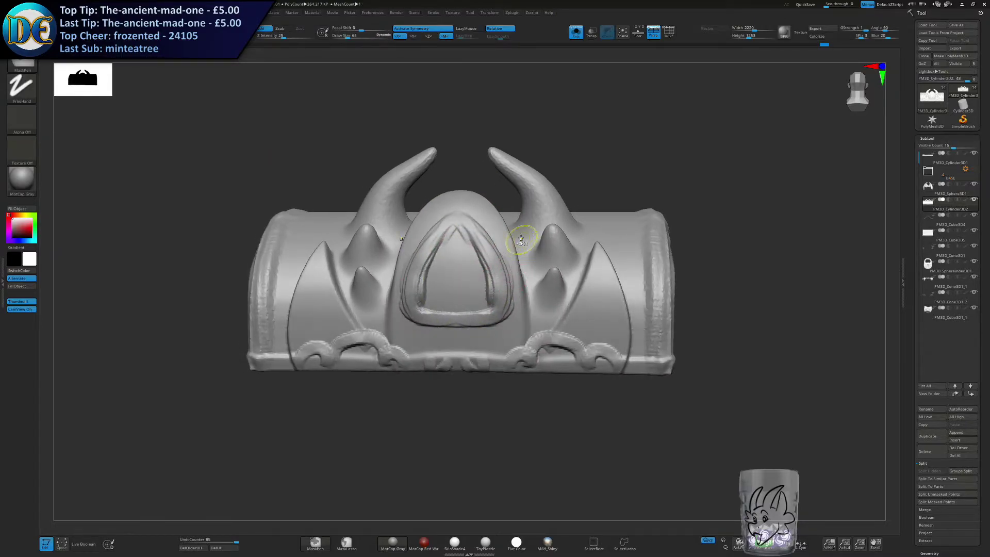
mouse_move(526, 273)
left_mouse_down("ctrl")
mouse_move(529, 327)
mouse_move(558, 313)
mouse_move(580, 272)
mouse_move(571, 269)
left_mouse_up("ctrl")
right_click_drag(569, 251, 525, 269)
mouse_move(488, 180)
left_mouse_down("ctrl")
mouse_move(518, 246)
mouse_move(572, 219)
mouse_move(587, 238)
left_mouse_up("ctrl")
Mask the lid's surface between the outer spikes and the raised end trim.
key("s")
left_click_drag(591, 218, 597, 218)
left_click_drag(590, 222, 612, 178, "ctrl")
key("s")
left_click_drag(636, 248, 627, 290)
left_click_drag(630, 188, 630, 221, "ctrl")
right_click_drag(627, 297, 627, 261)
Mask the lid's curved top surface behind the horns, out to the raised trim at both ends.
key("s")
left_click_drag(628, 261, 636, 349)
left_click_drag(630, 250, 630, 219, "ctrl")
right_click_drag(630, 206, 606, 222)
key("s")
mouse_move(604, 215)
left_mouse_down()
mouse_move(617, 215)
mouse_move(646, 147)
left_mouse_up()
right_click_drag(629, 137, 536, 175)
left_click_drag(532, 172, 550, 131, "ctrl")
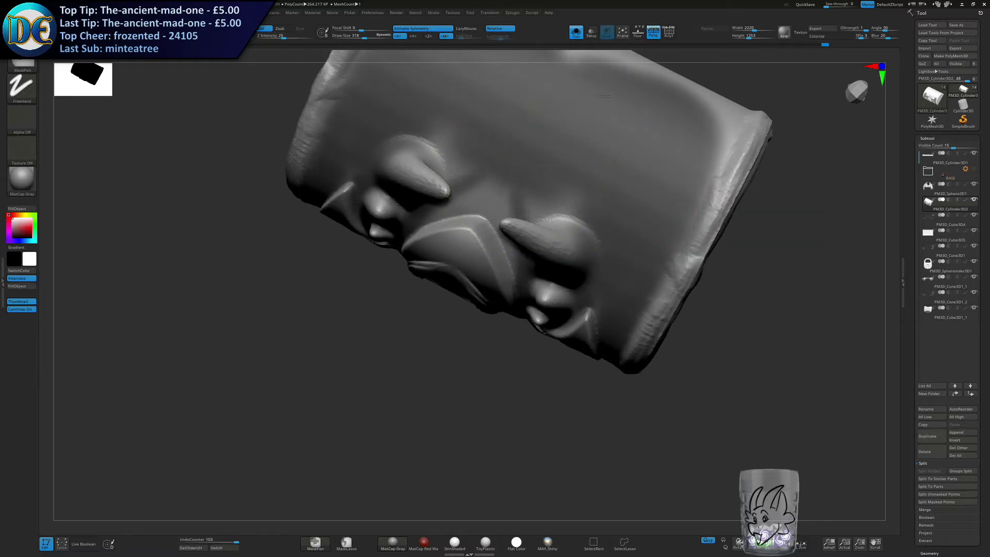
right_click_drag(549, 127, 533, 174)
mouse_move(533, 174)
left_mouse_down("ctrl")
mouse_move(643, 222)
mouse_move(624, 221)
left_mouse_up("ctrl")
key("s")
left_click_drag(453, 303, 516, 297, "ctrl")
right_click_drag(517, 272, 512, 247)
Complete the mask around the lid's dome and spikes with a resized brush, and invert it to protect horns, spikes and trim.
key("s")
left_click_drag(508, 287, 501, 286)
left_click_drag(442, 317, 474, 384, "ctrl")
right_click_drag(474, 384, 465, 331)
mouse_move(467, 328)
left_mouse_down("ctrl")
mouse_move(485, 348)
mouse_move(486, 372)
left_mouse_up("ctrl")
mouse_move(486, 374)
right_mouse_down()
mouse_move(476, 315)
mouse_move(488, 293)
right_mouse_up()
left_click_drag(595, 324, 593, 378, "ctrl")
left_click_drag(487, 369, 464, 414, "ctrl")
right_click_drag(471, 364, 432, 325)
right_click_drag(619, 328, 587, 358)
left_click(592, 315, "ctrl")
left_click(592, 315, "ctrl")
left_click(393, 423, "ctrl")
Sculpt scales over the lid's front around the spikes and dome with the Standard_Layers brush at draw size 151.
right_click_drag(394, 422, 459, 361, "shift")
key("s")
left_click_drag(475, 352, 486, 351)
right_click_drag(496, 363, 521, 293, "alt")
left_click_drag(597, 266, 614, 301)
left_click_drag(518, 286, 510, 334)
key("ctrl+z")
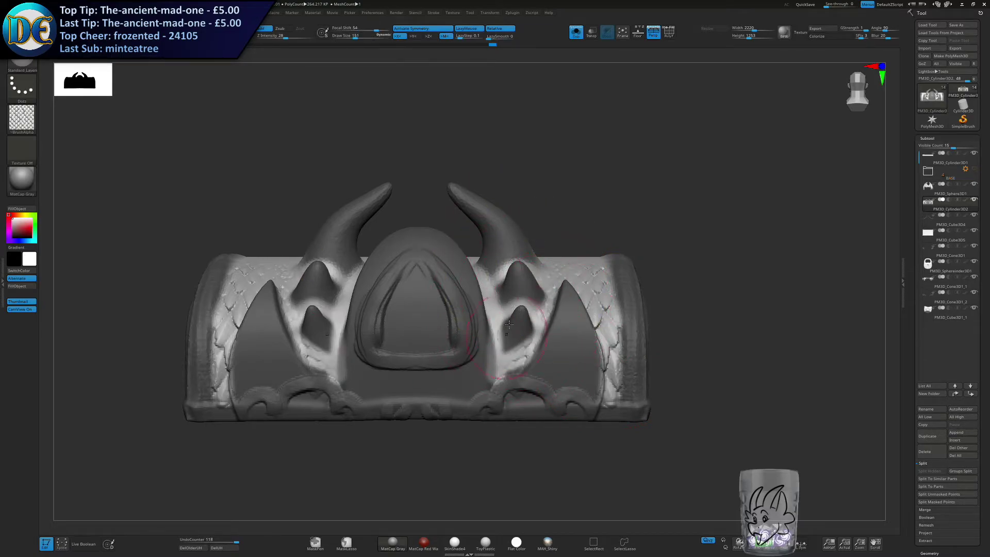
mouse_move(548, 266)
right_mouse_down("alt")
mouse_move(485, 382)
mouse_move(554, 263)
mouse_move(576, 302)
right_mouse_up("alt")
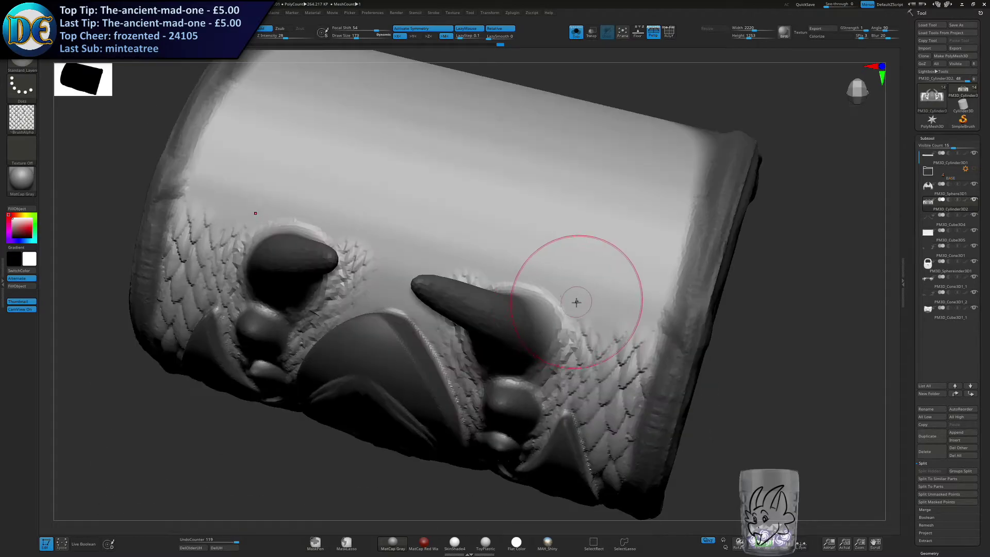
Extend the scales over the lid's curved top behind the horns with a larger Standard_Layers brush.
key("bracketright")
left_click_drag(413, 286, 513, 157)
left_click_drag(609, 273, 645, 178)
mouse_move(634, 219)
right_mouse_down("ctrl")
mouse_move(619, 170)
mouse_move(615, 232)
right_mouse_up("ctrl")
left_click_drag(615, 232, 583, 134)
right_click_drag(583, 134, 542, 217, "ctrl")
mouse_move(542, 217)
right_mouse_down()
mouse_move(504, 294)
mouse_move(507, 150)
right_mouse_up()
left_click_drag(615, 232, 632, 258, "ctrl")
right_click_drag(531, 237, 587, 98, "alt")
Isolate the chest body, mask its side panel inside the trim with MaskPen, and invert the mask.
left_click(577, 32)
mouse_move(508, 314)
right_mouse_down("ctrl")
mouse_move(490, 254)
mouse_move(472, 279)
right_mouse_up("ctrl")
left_click(510, 315, "alt")
left_click(576, 33)
mouse_move(551, 258)
right_mouse_down()
mouse_move(497, 237)
mouse_move(429, 256)
right_mouse_up()
right_click_drag(429, 257, 473, 301, "ctrl")
mouse_move(459, 287)
left_mouse_down("ctrl")
mouse_move(458, 404)
mouse_move(639, 412)
mouse_move(645, 289)
mouse_move(495, 351)
mouse_move(531, 370)
left_mouse_up("ctrl")
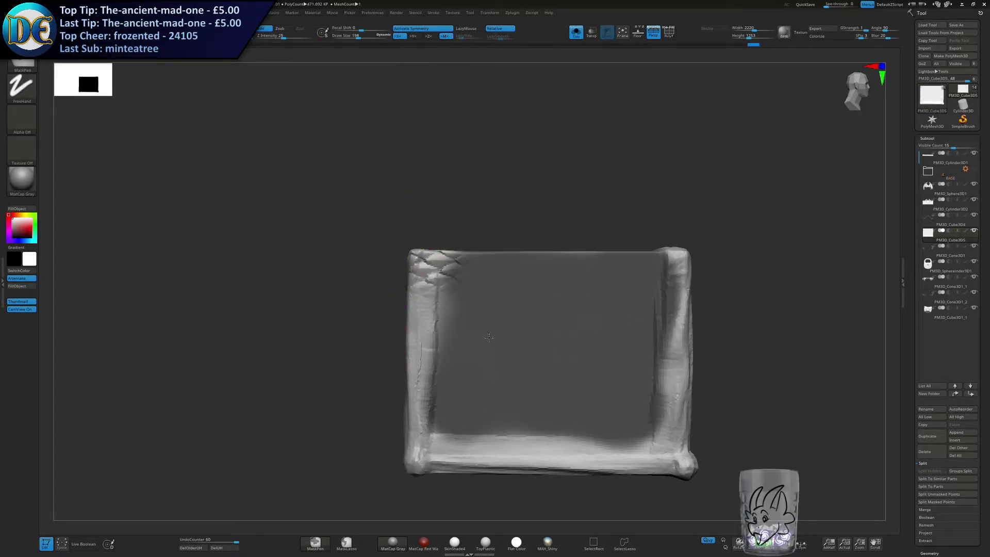
left_click(282, 326, "ctrl")
Try scale strokes beside the side panel's trim with Standard_Layers at draw size 342 and larger, undoing each one.
right_click_drag(356, 343, 345, 268, "alt")
key("bracketright")
key("bracketright")
key("bracketright")
left_click_drag(455, 206, 464, 313)
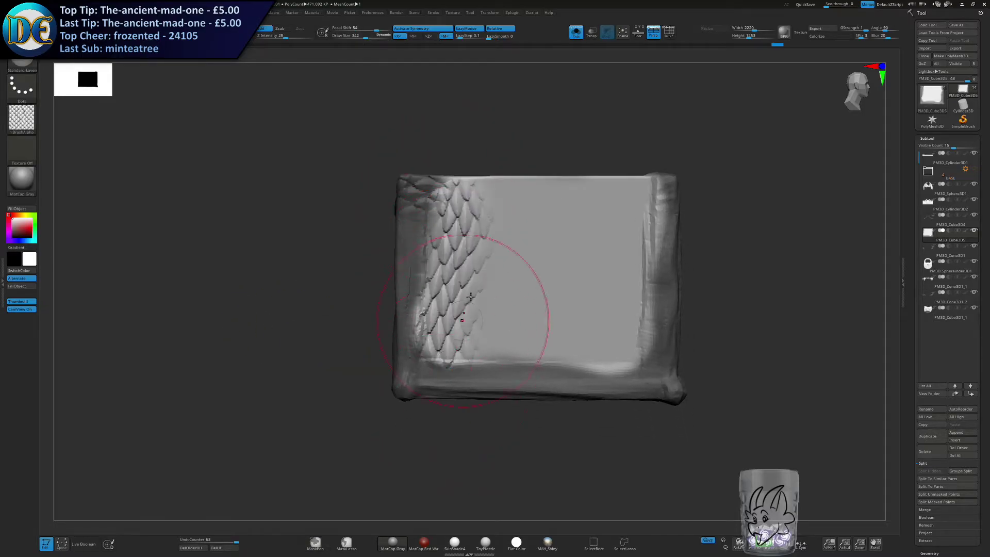
key("ctrl+z")
key("s")
left_click_drag(488, 231, 495, 231)
left_click_drag(488, 181, 495, 361)
key("ctrl+z")
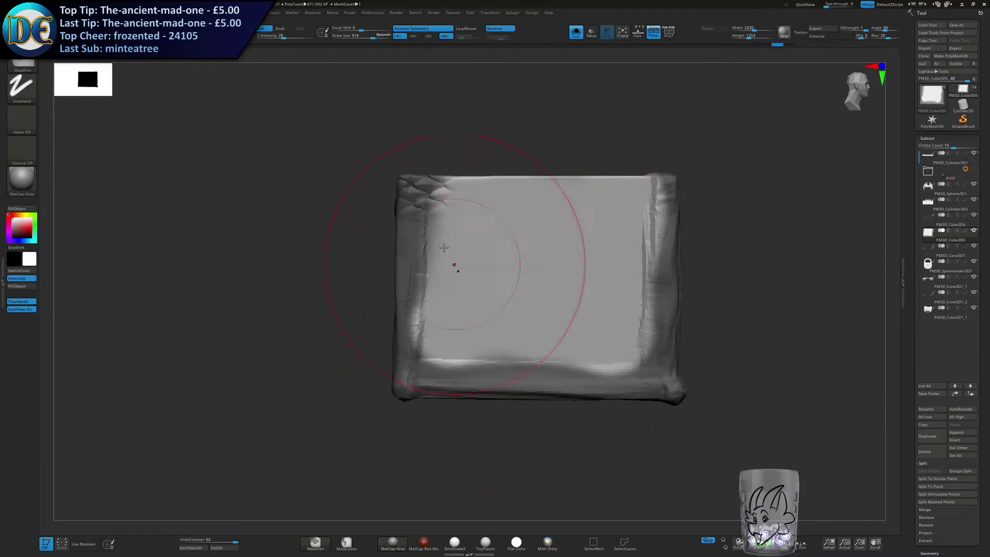
Try covering the body's whole side panel with large scales, then undo those strokes.
left_click_drag(457, 175, 481, 394)
left_click_drag(536, 178, 542, 318)
key("s")
mouse_move(643, 204)
left_mouse_down()
mouse_move(630, 356)
mouse_move(584, 336)
left_mouse_up()
left_click_drag(287, 314, 319, 344, "ctrl")
key("ctrl+z")
key("ctrl+z")
key("ctrl+z")
key("ctrl+z")
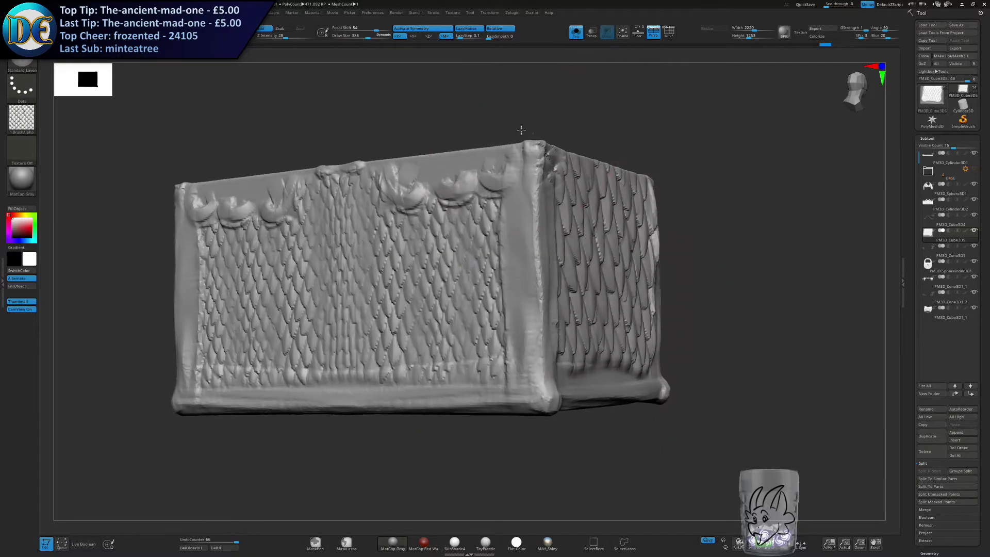
Sculpt overlapping scales across the body's side panel with the Standard_Layers brush at draw size 272.
key("s")
left_click_drag(575, 237, 561, 236)
left_click_drag(510, 171, 505, 407)
key("ctrl+z")
mouse_move(498, 193)
left_mouse_down()
mouse_move(530, 265)
mouse_move(559, 387)
left_mouse_up()
left_click_drag(594, 169, 604, 372)
left_click_drag(651, 173, 660, 380)
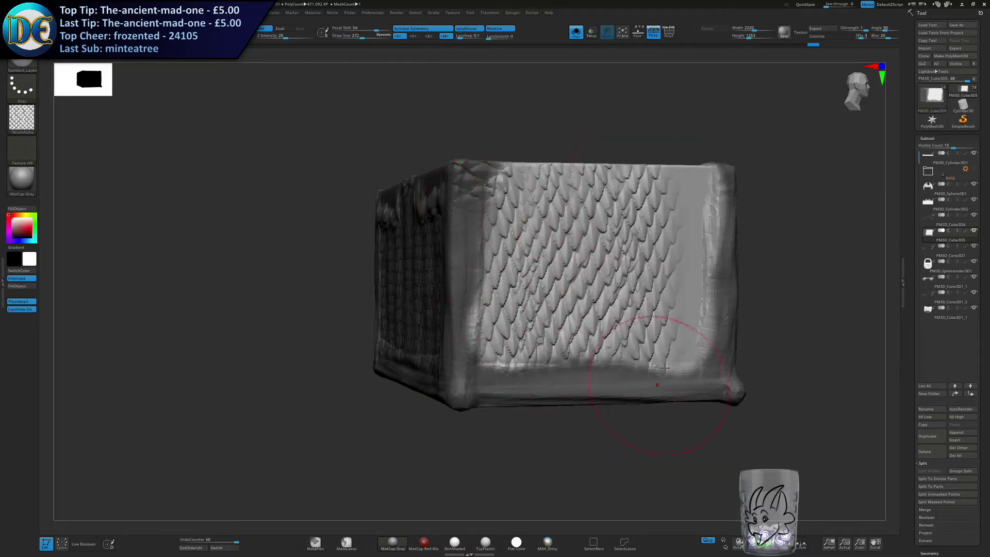
left_click_drag(699, 265, 704, 376)
mouse_move(665, 428)
left_mouse_down()
mouse_move(619, 464)
mouse_move(545, 396)
mouse_move(624, 289)
mouse_move(635, 258)
left_mouse_up()
Show the whole chest and examine how the scaled body and lid look with the wings, claws and padlock.
left_click(577, 33)
right_click_drag(473, 346, 479, 315, "ctrl")
mouse_move(479, 314)
right_mouse_down()
mouse_move(532, 310)
mouse_move(485, 308)
mouse_move(518, 299)
mouse_move(509, 285)
right_mouse_up()
key("s")
left_click_drag(509, 285, 507, 285)
right_click_drag(507, 286, 549, 322)
right_click_drag(401, 332, 437, 304)
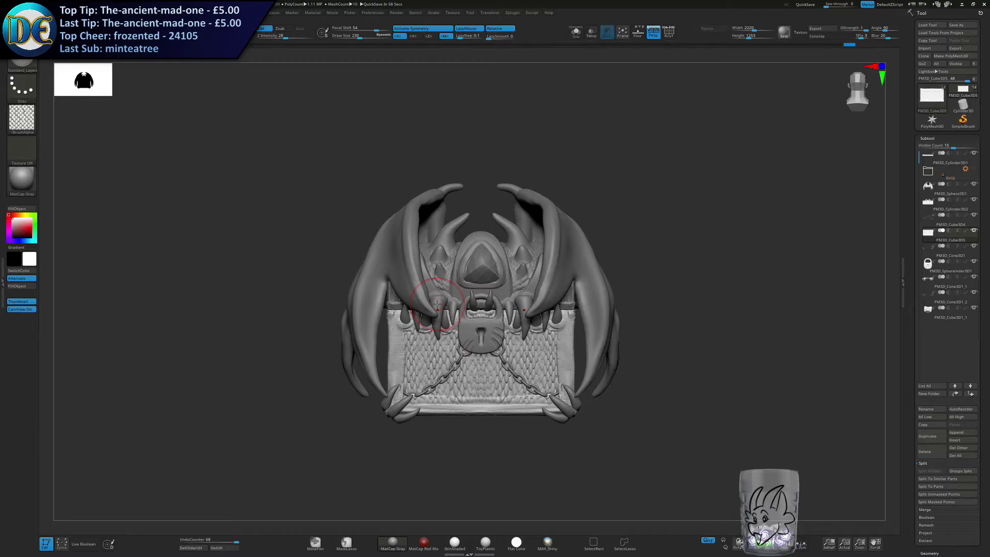
key("s")
left_click_drag(546, 339, 545, 339)
mouse_move(545, 338)
right_mouse_down("alt")
mouse_move(450, 312)
mouse_move(447, 334)
right_mouse_up("alt")
key("s")
left_click_drag(448, 335, 446, 336)
mouse_move(408, 309)
right_mouse_down("alt")
mouse_move(488, 340)
mouse_move(474, 335)
right_mouse_up("alt")
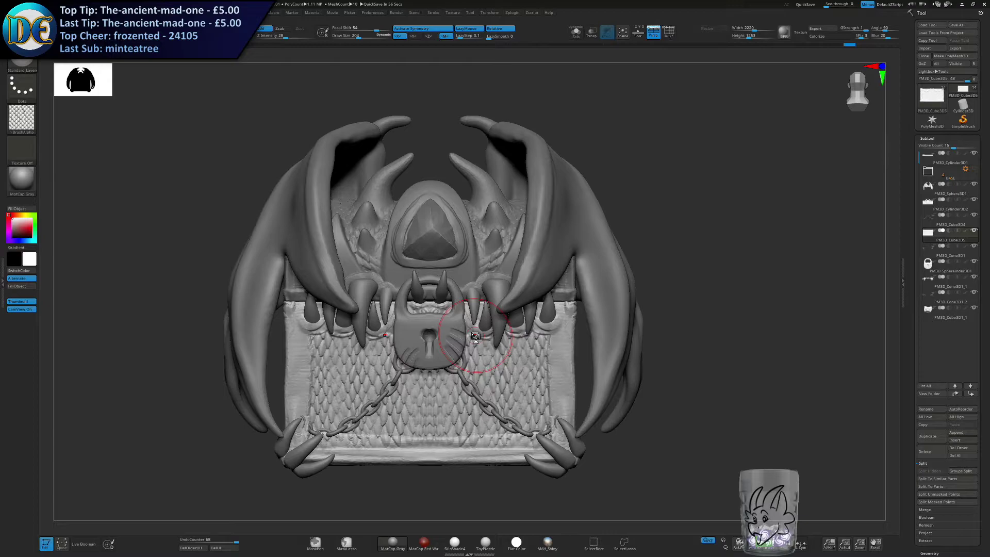
Make the wings the active subtool with symmetry off, and choose the Move brush.
left_click(591, 215, "alt")
left_click(407, 28)
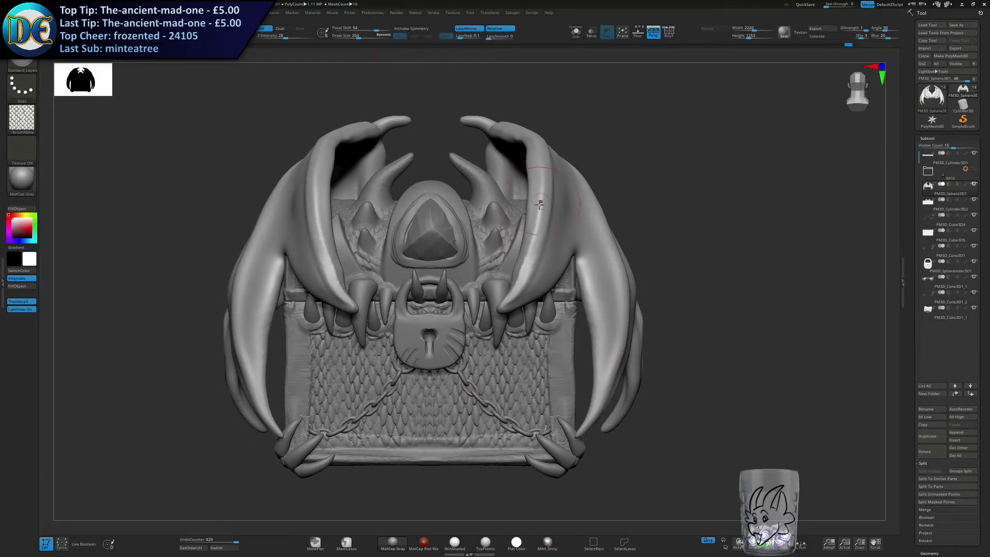
key("space")
left_click(529, 210)
left_click_drag(652, 195, 573, 224)
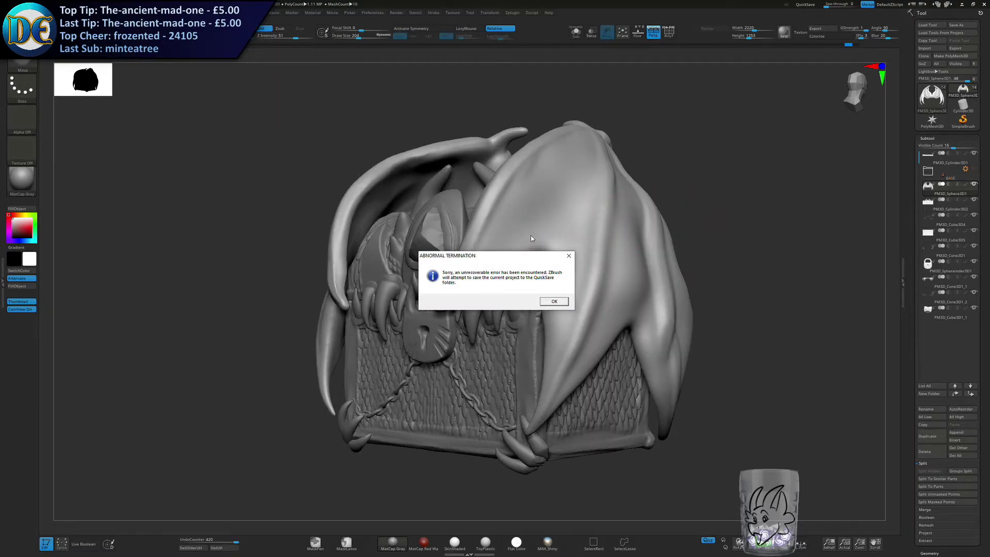
Acknowledge the crash messages so the project is saved to the QuickSave folder, and relaunch ZBrush.
left_click(553, 301)
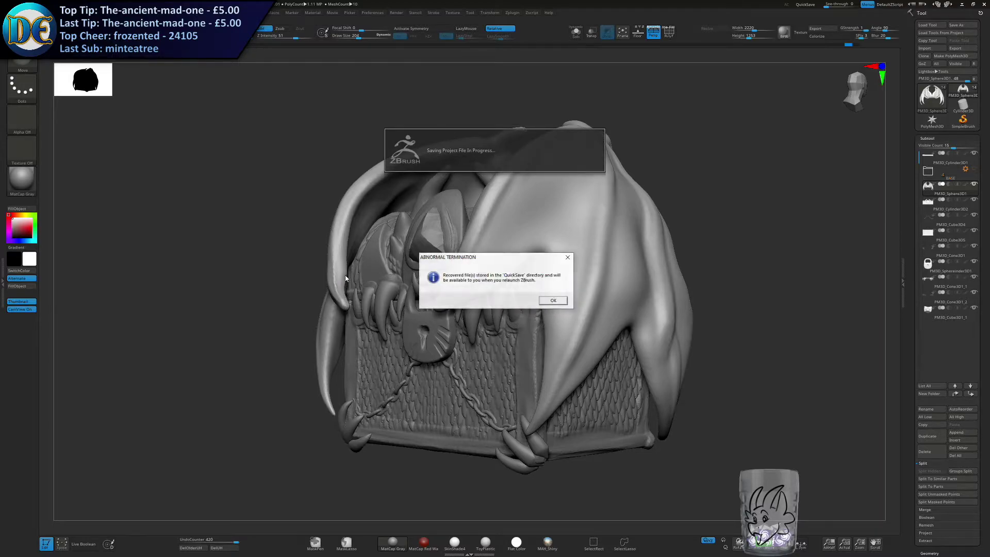
left_click(552, 301)
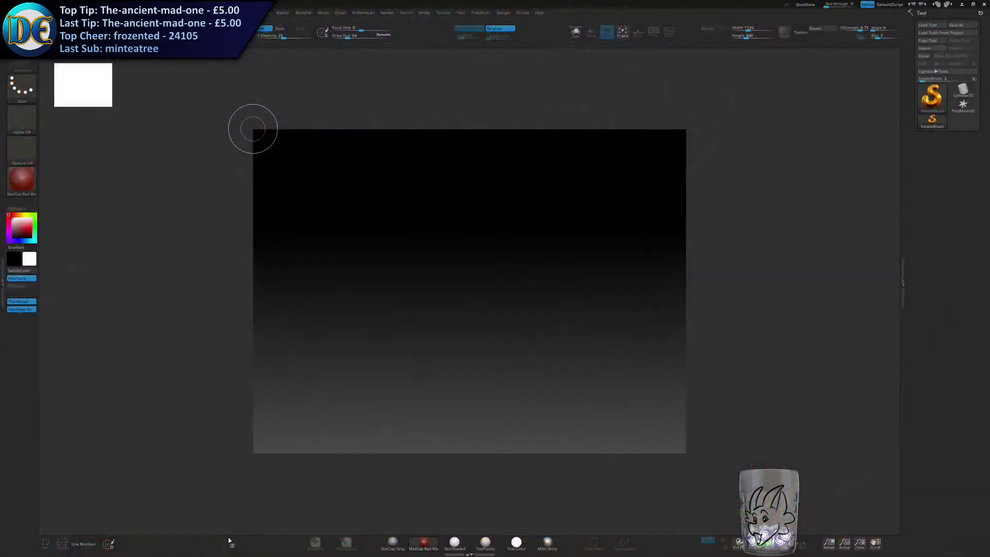
left_click(550, 302)
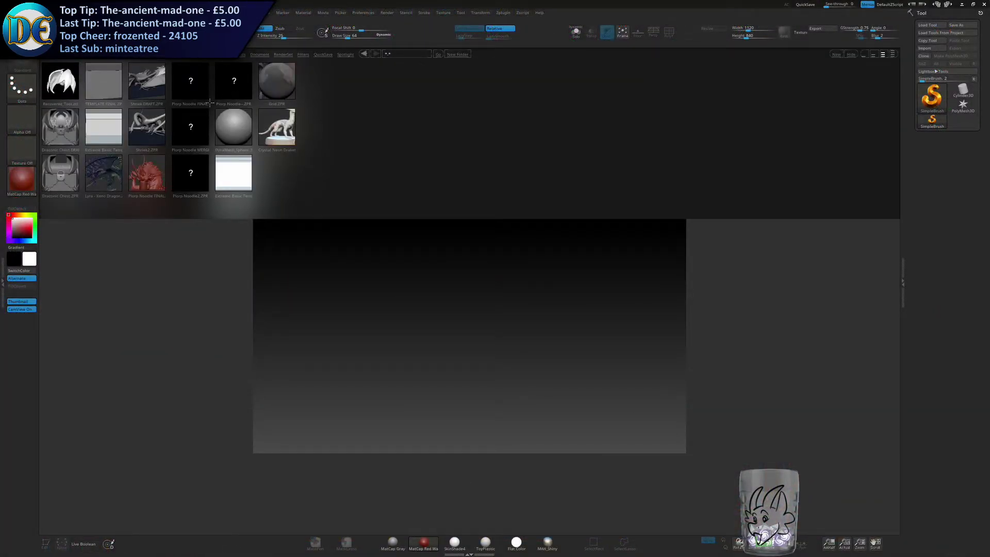
Open the DynaMesh sphere project and load the Recovered_Tool file to bring back the winged chest.
double_click(233, 127)
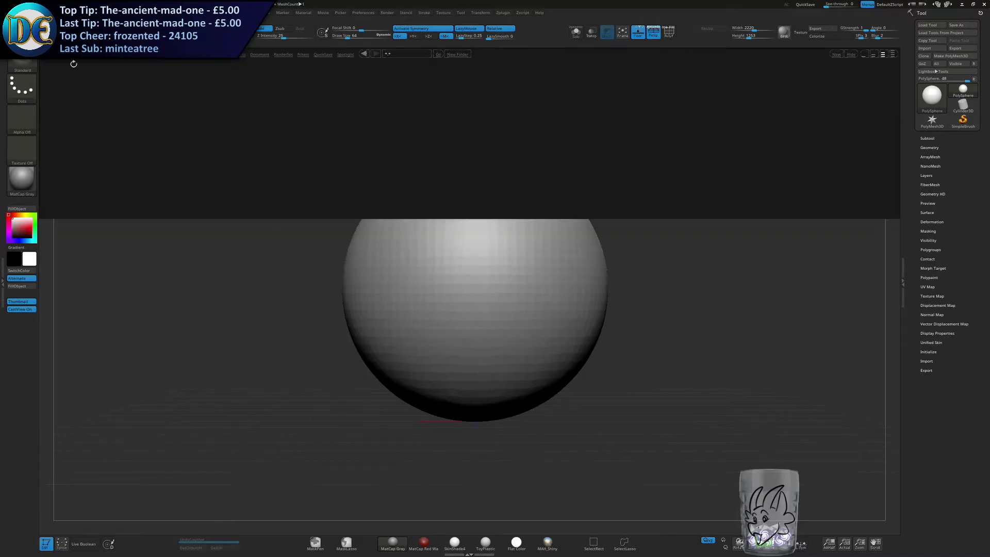
double_click(70, 81)
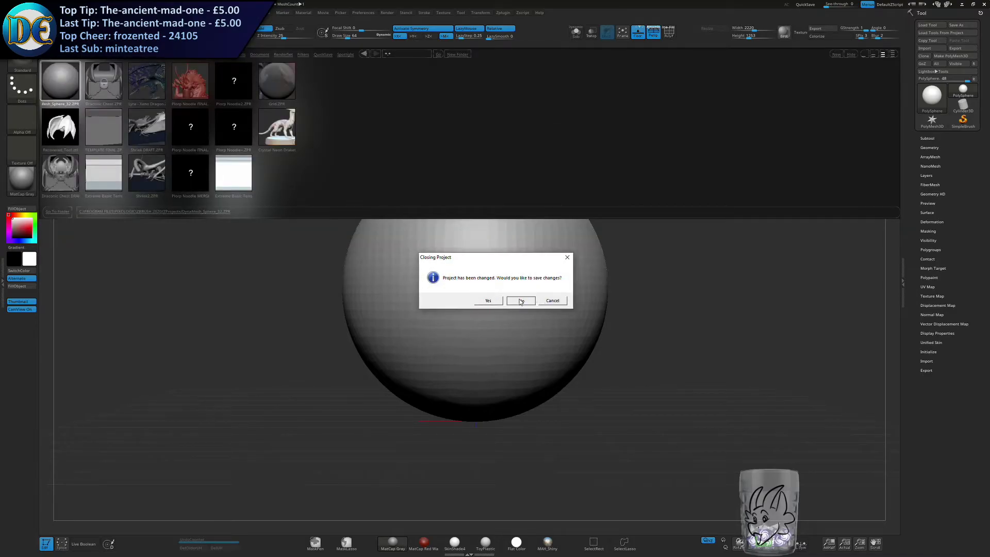
left_click(560, 303)
left_click(56, 32)
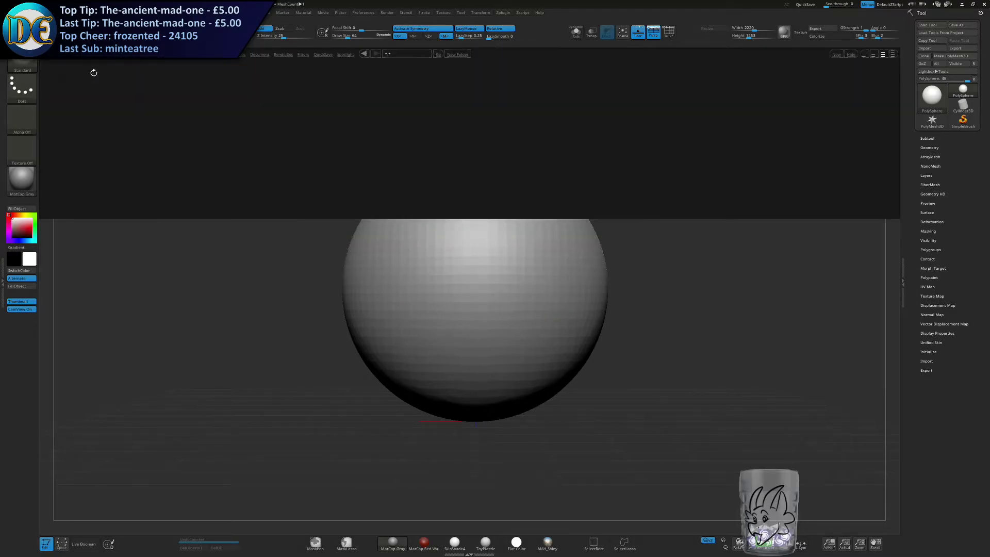
double_click(58, 129)
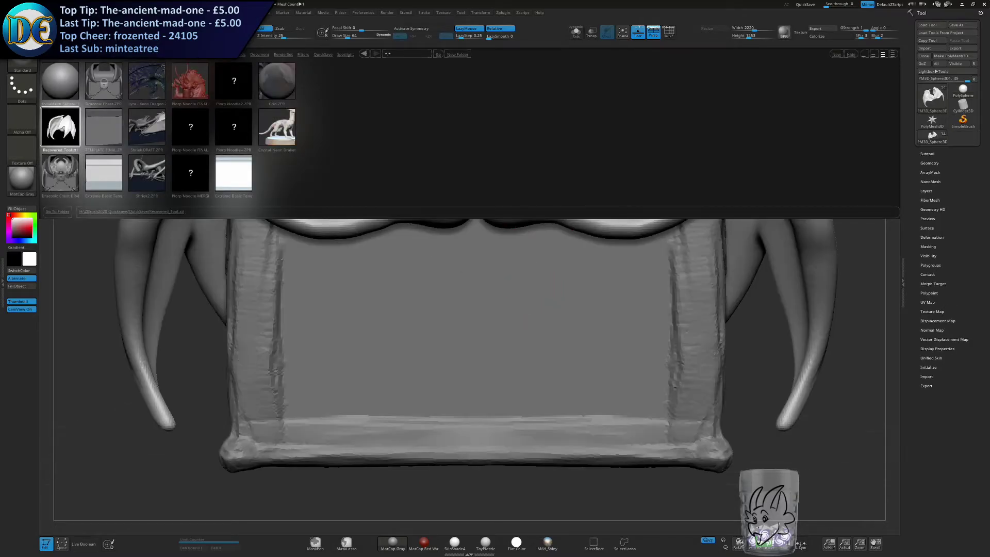
right_click_drag(380, 296, 565, 304, "ctrl")
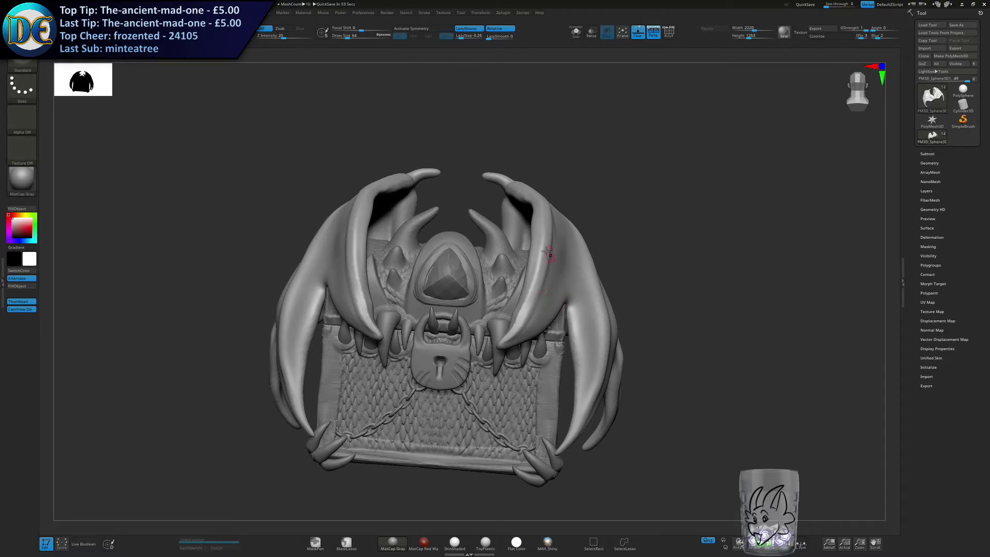
Choose the Move brush and pull the wing's front membrane edge up into a deeper arch.
right_click_drag(550, 253, 519, 253)
key("s")
left_click_drag(518, 254, 533, 254)
mouse_move(587, 280)
right_mouse_down()
mouse_move(571, 275)
mouse_move(588, 264)
right_mouse_up()
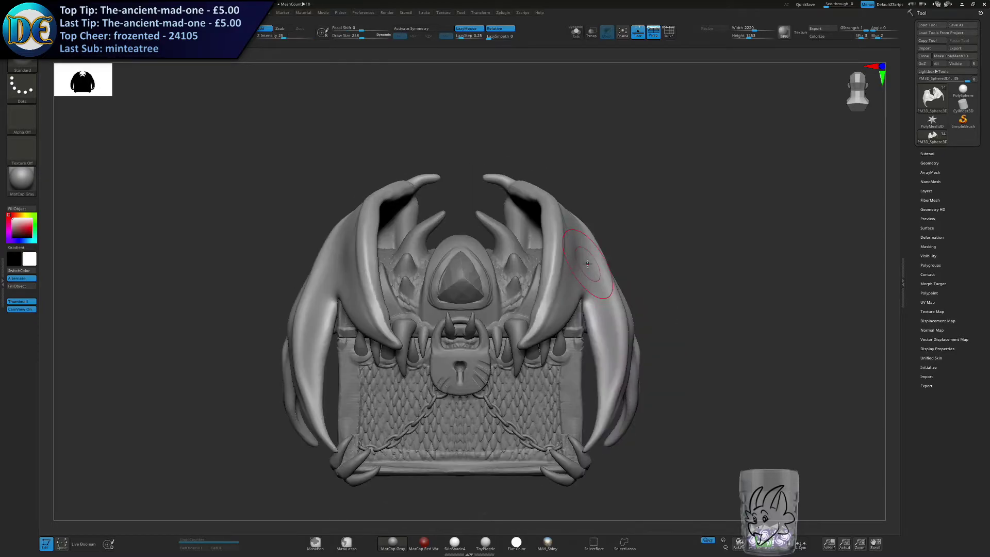
mouse_move(605, 384)
right_mouse_down("alt")
mouse_move(567, 286)
mouse_move(609, 258)
mouse_move(559, 236)
right_mouse_up("alt")
key("space")
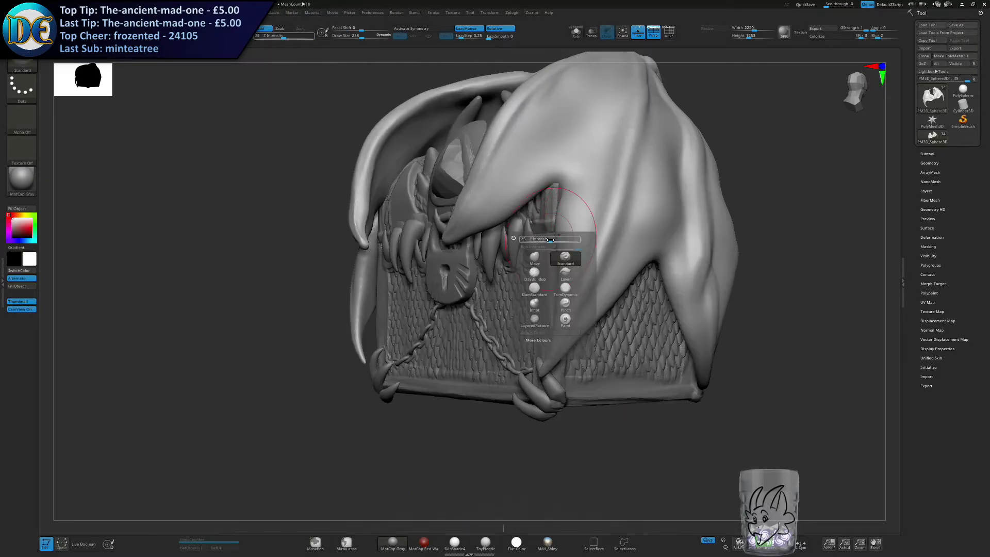
left_click(542, 260)
right_click_drag(603, 173, 589, 232, "alt")
key("s")
left_click_drag(575, 228, 571, 228)
left_click_drag(549, 239, 582, 181)
right_click_drag(588, 226, 550, 212)
left_click_drag(576, 202, 579, 187)
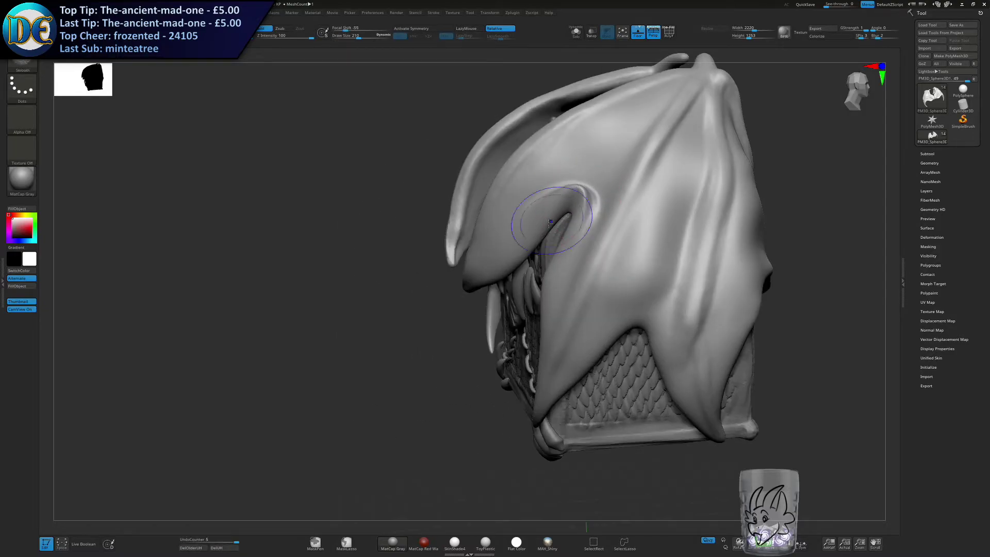
Smooth the fold around the front membrane's arch and refine the wing edge beneath it.
right_click_drag(551, 220, 593, 238)
left_click_drag(550, 286, 563, 316)
left_click_drag(555, 304, 560, 313)
mouse_move(562, 275)
left_mouse_down()
mouse_move(505, 250)
mouse_move(520, 243)
left_mouse_up()
right_click_drag(696, 276, 665, 274)
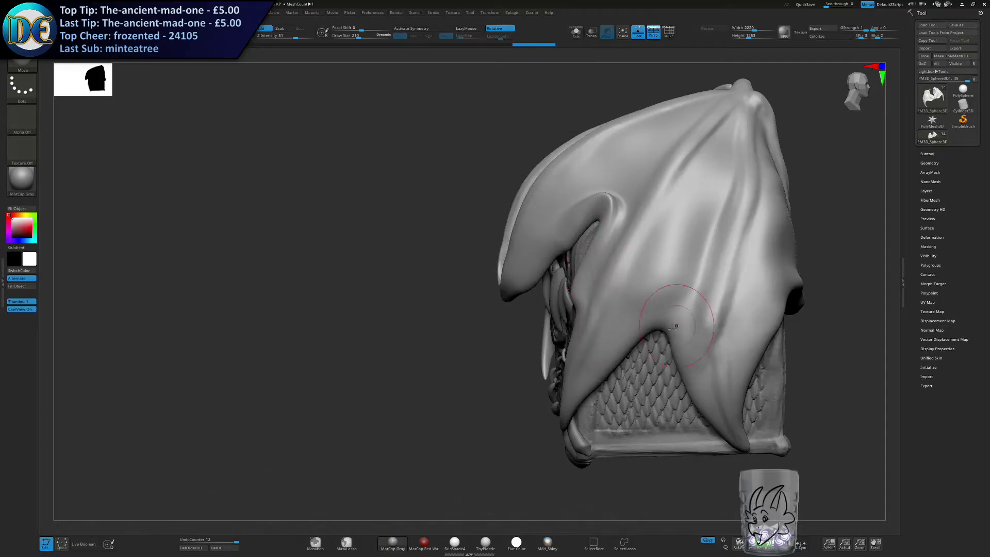
Pull up the wing membrane's edge over the body's scaled side panel into a higher arch with the Move brush.
left_click_drag(655, 320, 674, 236)
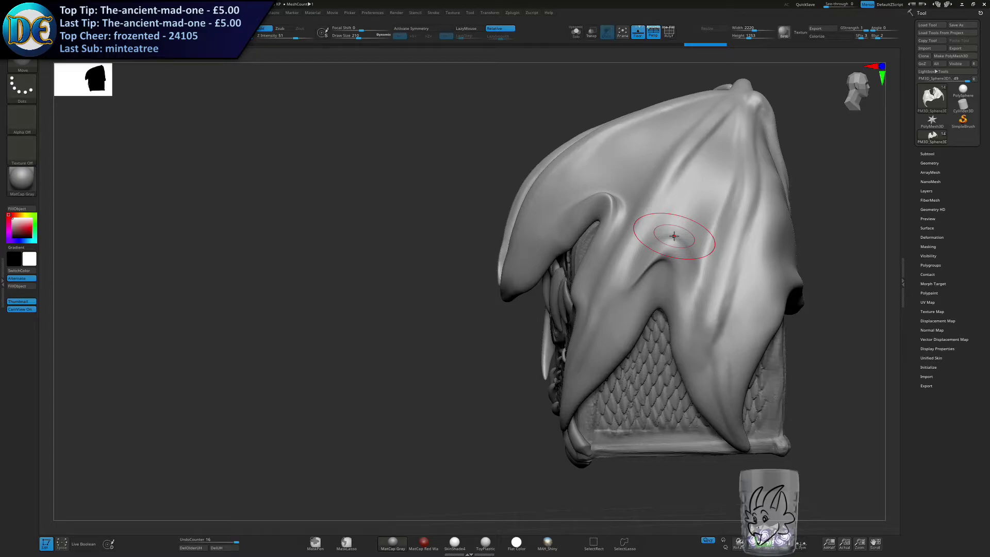
left_click_drag(487, 286, 577, 264)
left_click_drag(579, 304, 578, 328)
right_click_drag(588, 325, 536, 320)
left_click_drag(615, 342, 635, 334)
right_click_drag(722, 325, 658, 311)
left_click_drag(658, 310, 660, 267)
mouse_move(714, 282)
left_mouse_down()
mouse_move(718, 271)
mouse_move(711, 279)
left_mouse_up()
right_click_drag(624, 284, 722, 284)
mouse_move(618, 304)
right_mouse_down("ctrl")
mouse_move(594, 282)
mouse_move(650, 281)
right_mouse_up("ctrl")
right_click_drag(650, 281, 743, 281, "alt")
Raise the membrane edges of the opposite wing in the same way with the Move brush.
right_click_drag(392, 242, 479, 243)
left_click_drag(481, 243, 475, 222)
left_click_drag(496, 273, 501, 260)
left_click_drag(467, 289, 463, 299)
mouse_move(393, 293)
left_mouse_down()
mouse_move(398, 278)
mouse_move(387, 266)
left_mouse_up()
mouse_move(382, 258)
right_mouse_down()
mouse_move(315, 263)
mouse_move(278, 289)
right_mouse_up()
Choose the DamStandard brush at a smaller size and carve short creases across the wing's front finger.
left_click(19, 63)
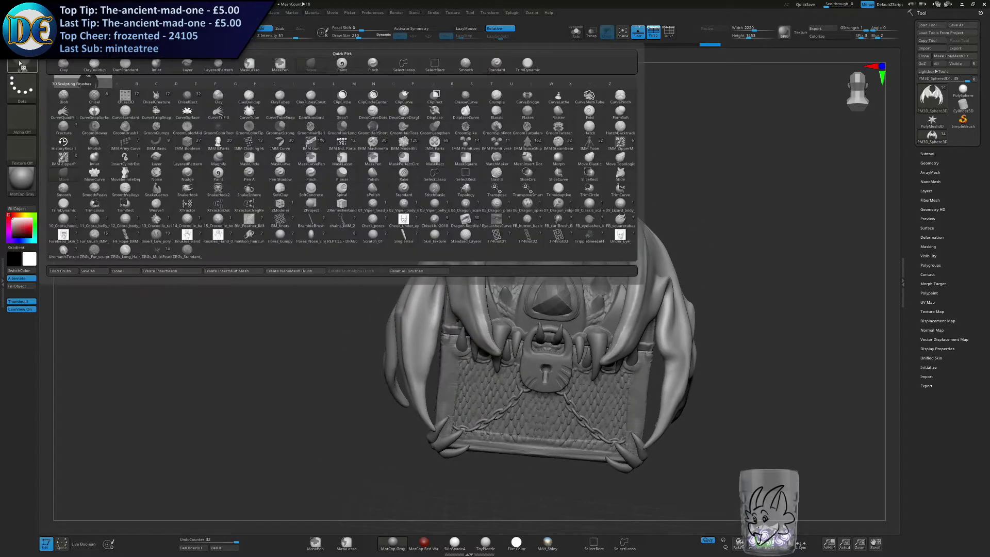
key("space")
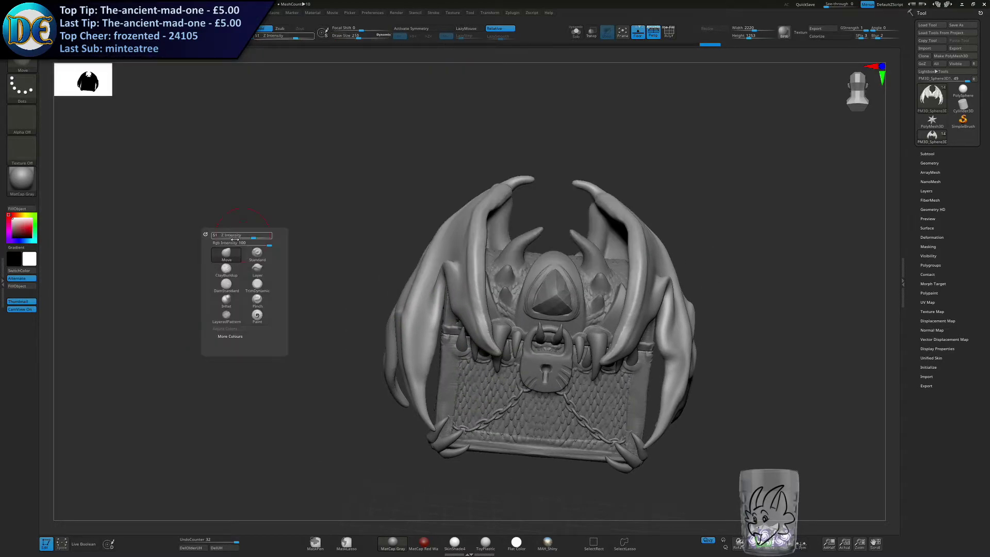
left_click(231, 292)
right_click_drag(547, 266, 524, 271)
key("s")
left_click_drag(474, 213, 471, 213)
left_click_drag(518, 189, 513, 265)
mouse_move(514, 264)
right_mouse_down()
mouse_move(488, 269)
mouse_move(578, 269)
mouse_move(537, 266)
right_mouse_up()
mouse_move(423, 265)
left_mouse_down()
mouse_move(455, 256)
mouse_move(457, 267)
left_mouse_up()
left_click_drag(441, 282, 458, 279)
left_click_drag(400, 195, 427, 165)
right_click_drag(343, 277, 384, 271)
Inspect the wings and chest from several angles and check the chain and claw parts one by one.
left_click_drag(365, 226, 320, 296)
mouse_move(377, 252)
left_mouse_down()
mouse_move(331, 311)
mouse_move(337, 344)
left_mouse_up()
right_click_drag(338, 397, 235, 392)
left_click_drag(585, 368, 573, 402)
right_click_drag(573, 402, 642, 368)
mouse_move(527, 367)
right_mouse_down("ctrl")
mouse_move(530, 338)
mouse_move(466, 375)
right_mouse_up("ctrl")
right_click(466, 376)
right_click_drag(504, 258, 483, 246, "alt")
right_click_drag(483, 245, 423, 462, "ctrl")
right_click_drag(424, 462, 502, 345, "alt")
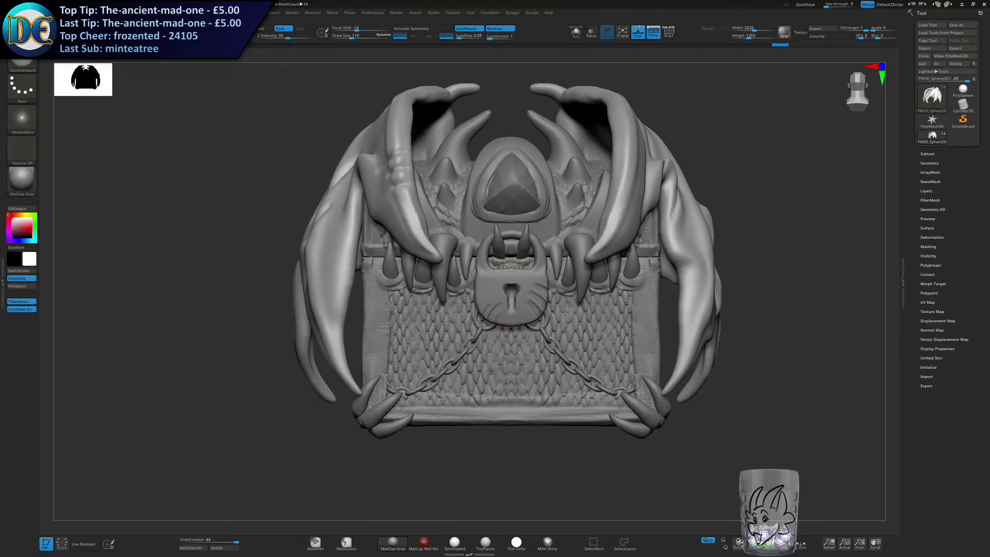
left_click(491, 370, "alt")
left_click(412, 474, "ctrl")
left_click(481, 328, "alt")
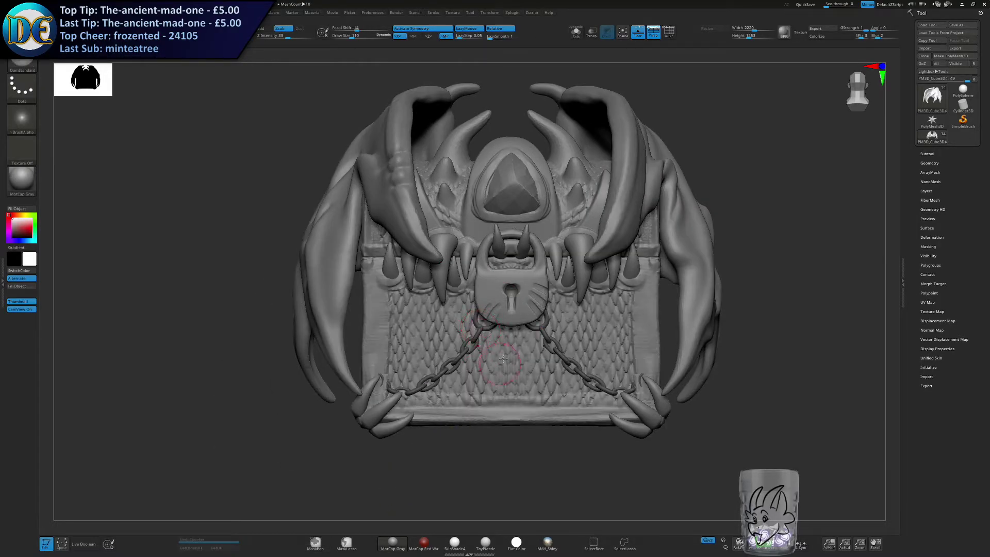
left_click(492, 310, "alt")
left_click(471, 455, "ctrl")
left_click(383, 422, "alt")
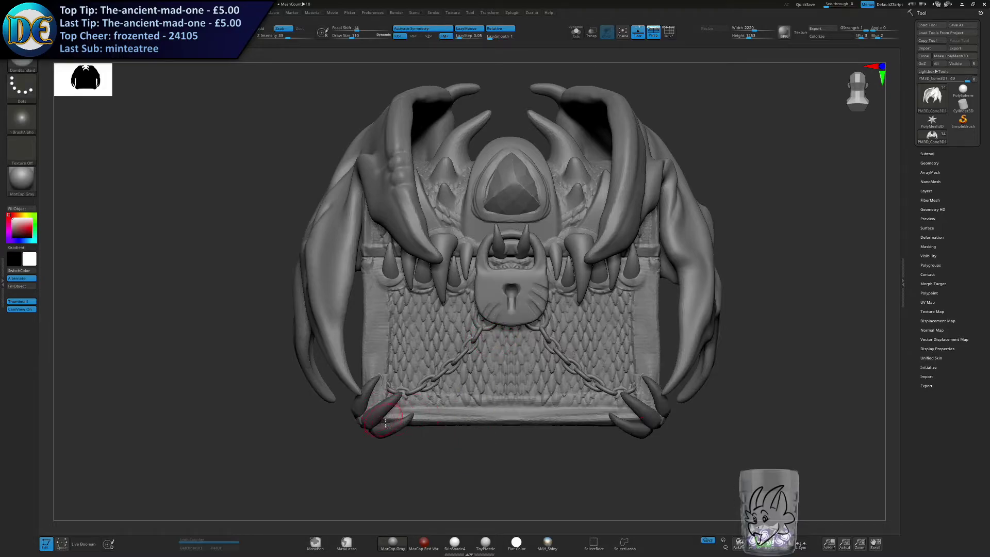
right_click_drag(387, 289, 376, 330, "alt")
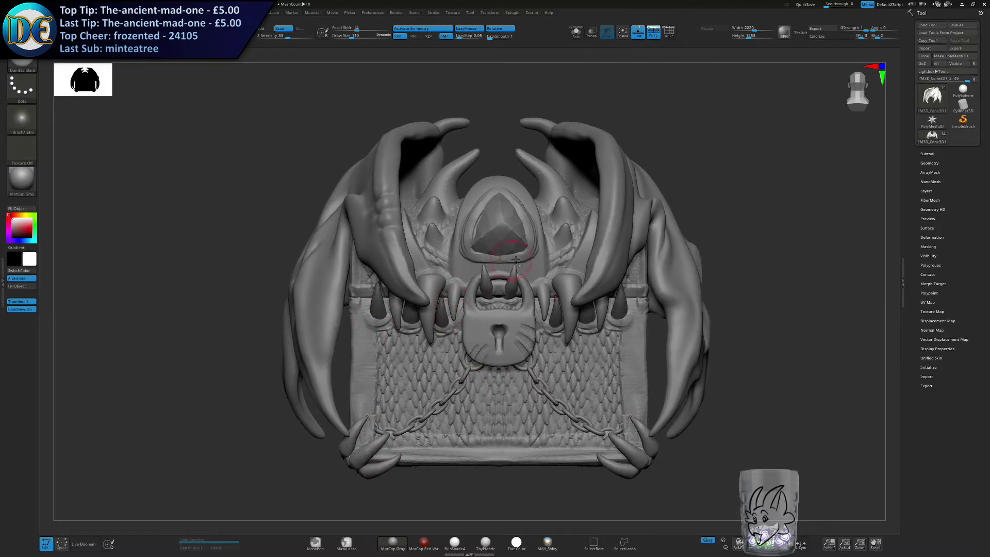
Try raising the chest's lid above the body with the Move gizmo and view the gap from the front.
left_click(490, 217, "alt")
left_click(927, 153)
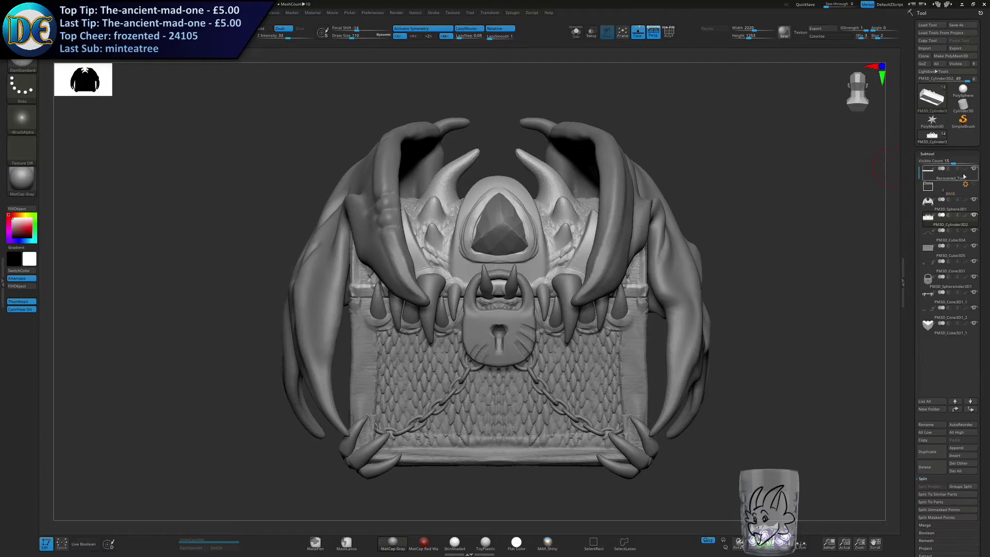
right_click_drag(527, 107, 581, 64)
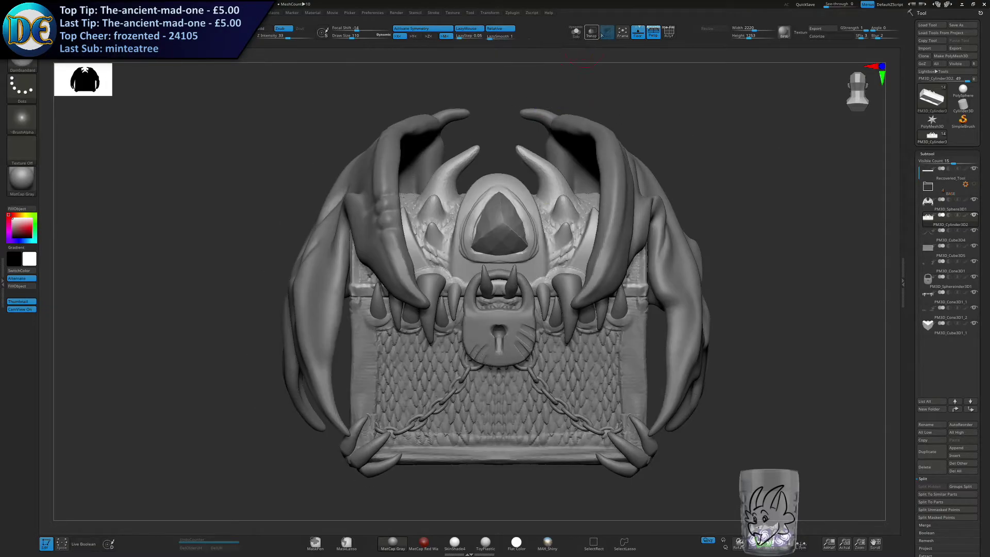
key("w")
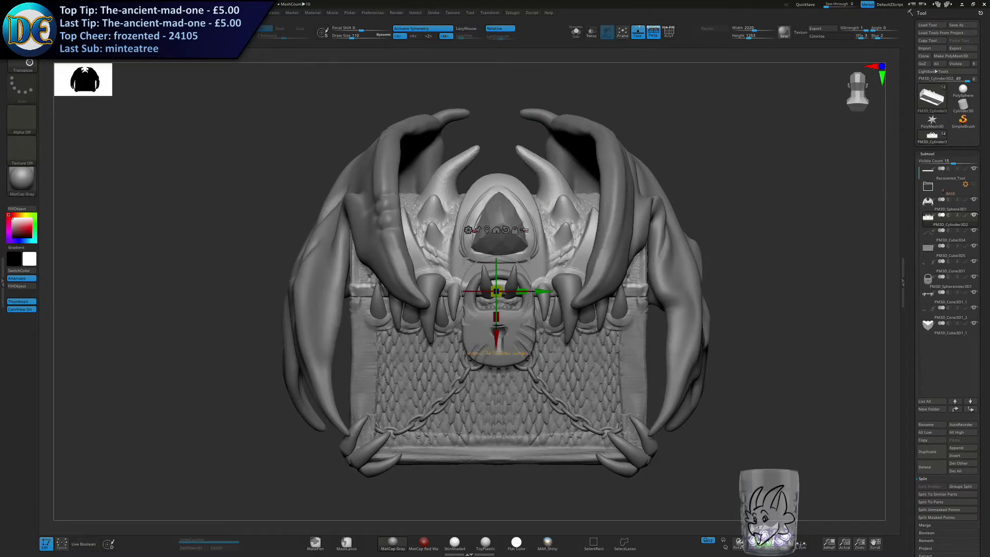
left_click_drag(496, 303, 496, 279)
mouse_move(372, 368)
right_mouse_down()
mouse_move(508, 336)
mouse_move(303, 307)
mouse_move(311, 316)
right_mouse_up()
key("q")
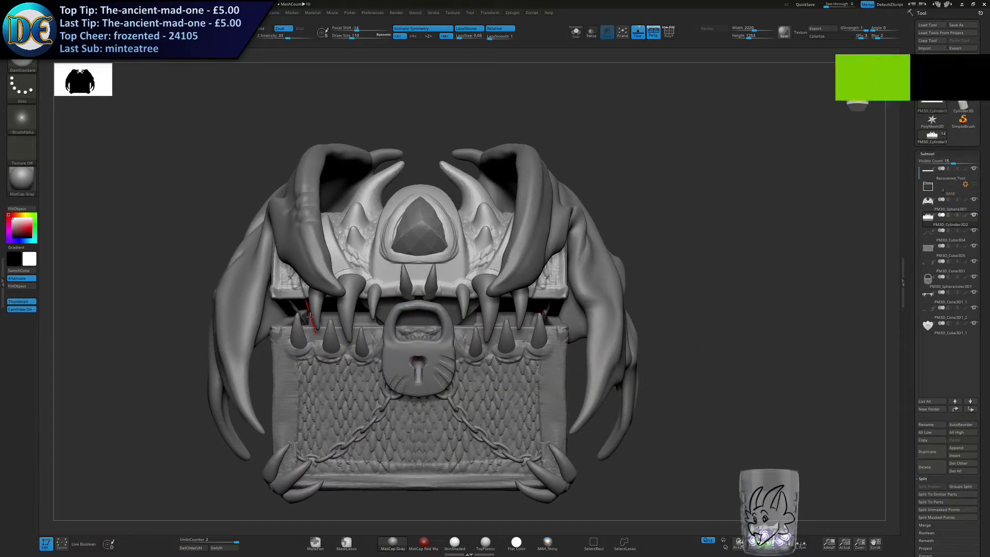
right_click_drag(267, 361, 413, 349)
left_click_drag(632, 354, 638, 356, "ctrl")
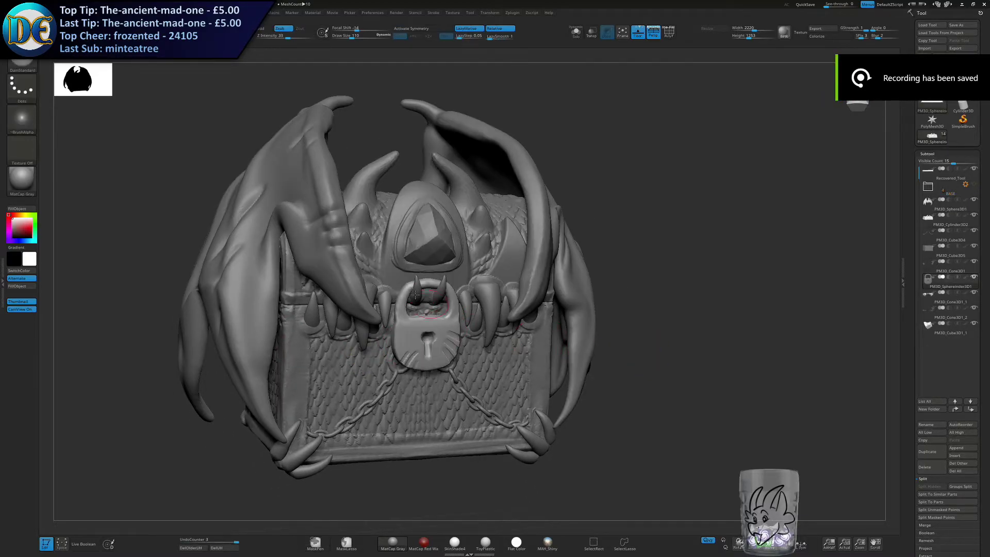
Try swinging the lid fully open with its wings and padlock, using the transform gizmo on the top group.
left_click(927, 178)
key("w")
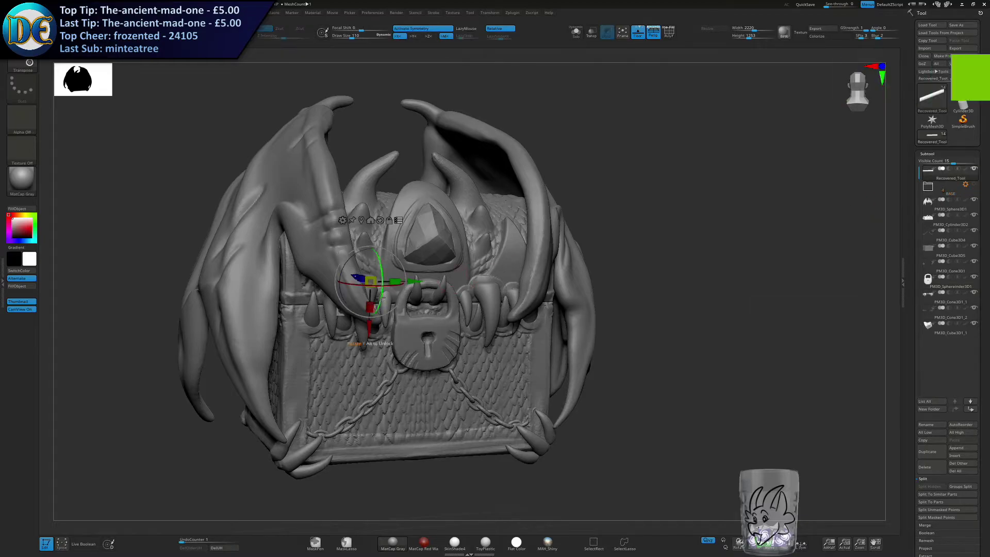
right_click_drag(386, 298, 408, 347)
left_click_drag(446, 312, 436, 329)
right_click_drag(511, 217, 496, 222)
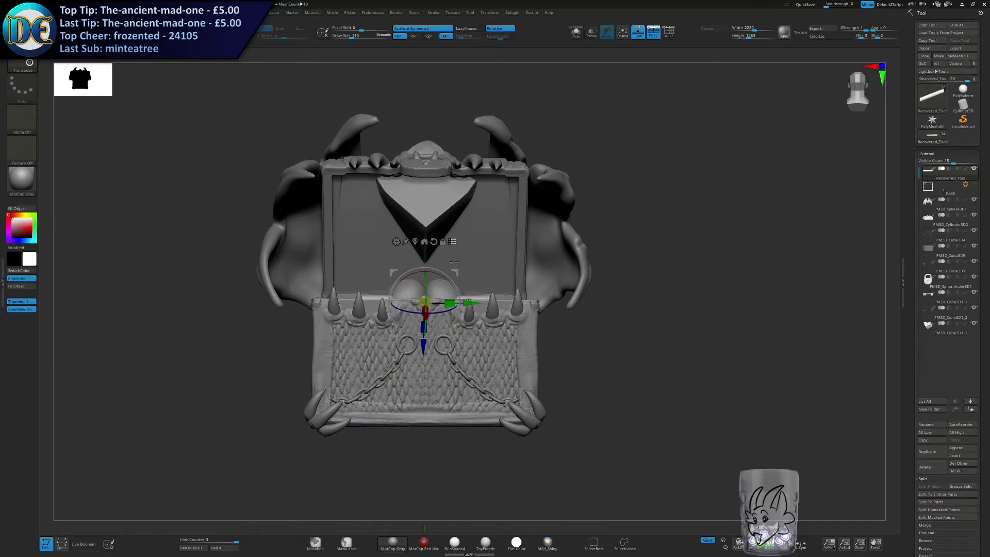
Rotate the opened lid, wings and padlock back down to a partly open position over the scaled body.
left_click(406, 200, "alt")
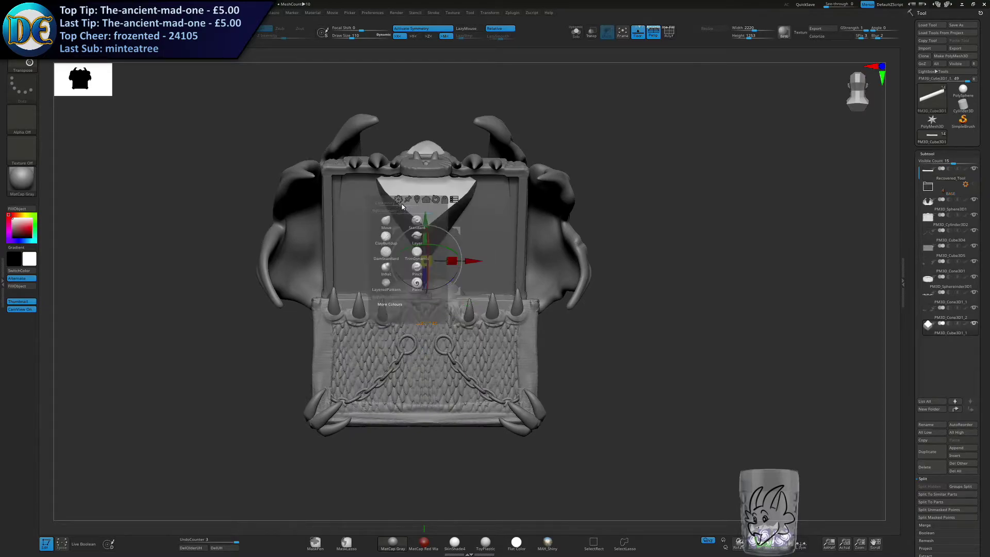
right_click_drag(434, 280, 482, 310)
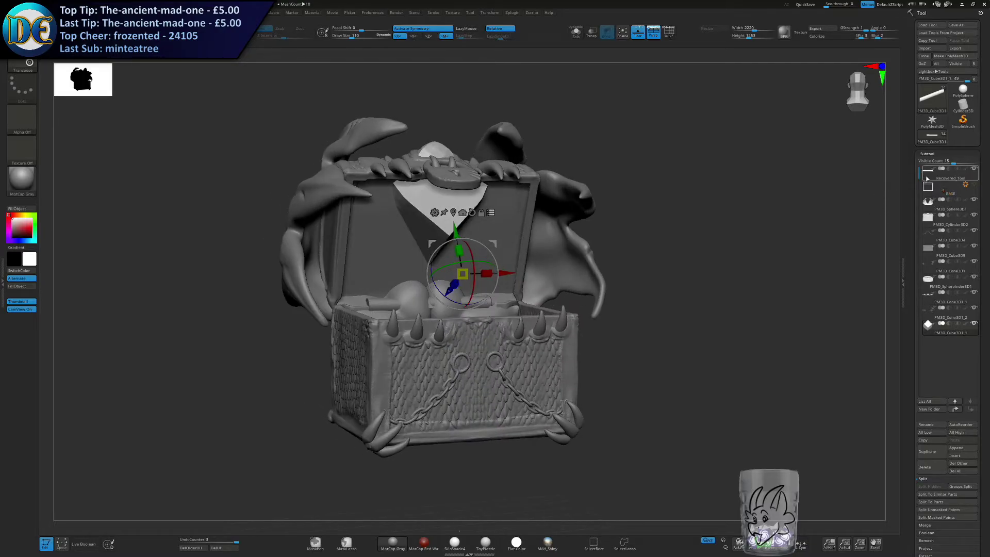
left_click(950, 174)
left_click_drag(436, 285, 445, 339)
right_click_drag(541, 356, 522, 295, "ctrl")
right_click_drag(522, 295, 518, 310, "ctrl")
right_click_drag(518, 311, 537, 325, "alt")
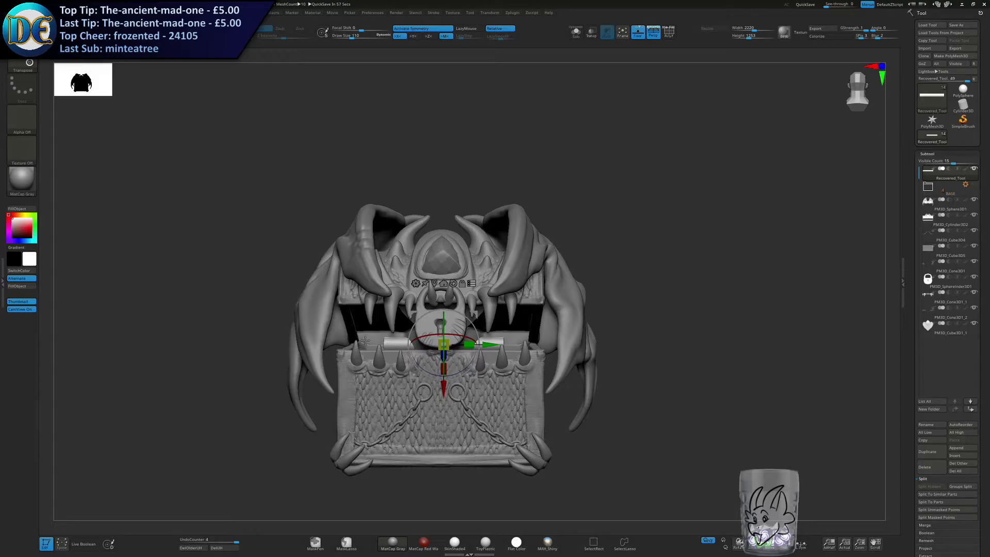
Examine the partly open chest from several angles and undo the lid rotations.
key("q")
mouse_move(227, 393)
right_mouse_down()
mouse_move(247, 395)
mouse_move(282, 350)
mouse_move(271, 387)
mouse_move(278, 370)
mouse_move(278, 393)
mouse_move(222, 386)
mouse_move(274, 384)
mouse_move(263, 380)
mouse_move(265, 335)
right_mouse_up()
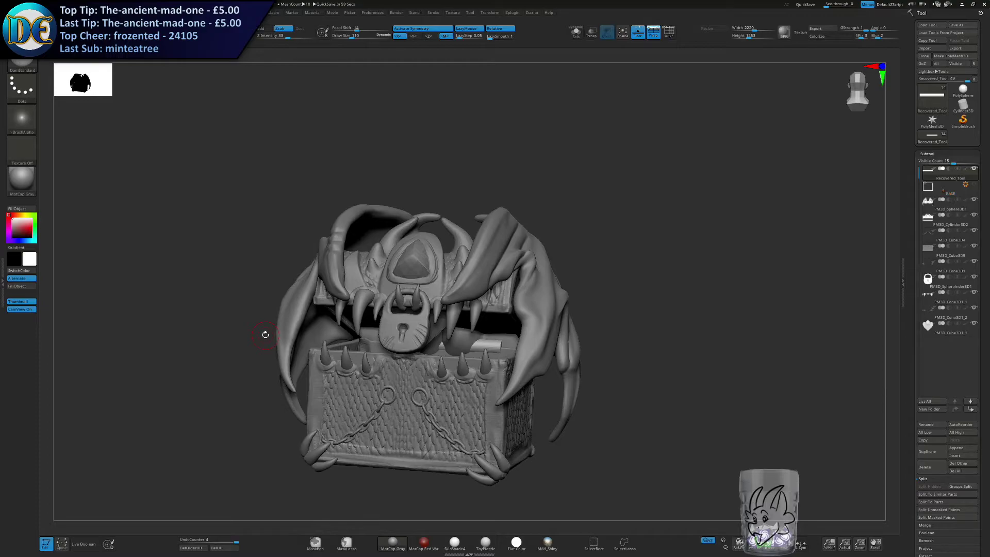
right_click_drag(266, 334, 329, 382)
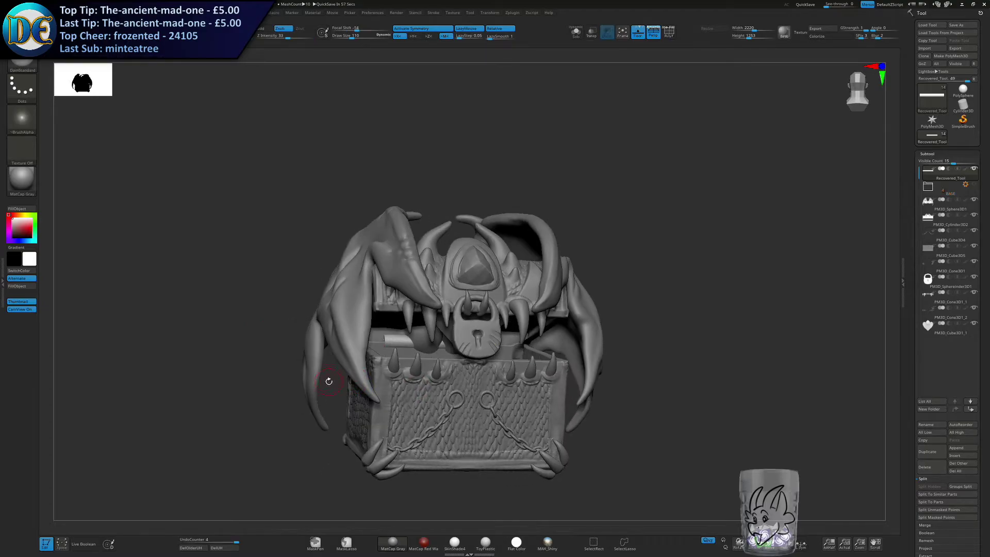
right_click_drag(438, 316, 399, 339)
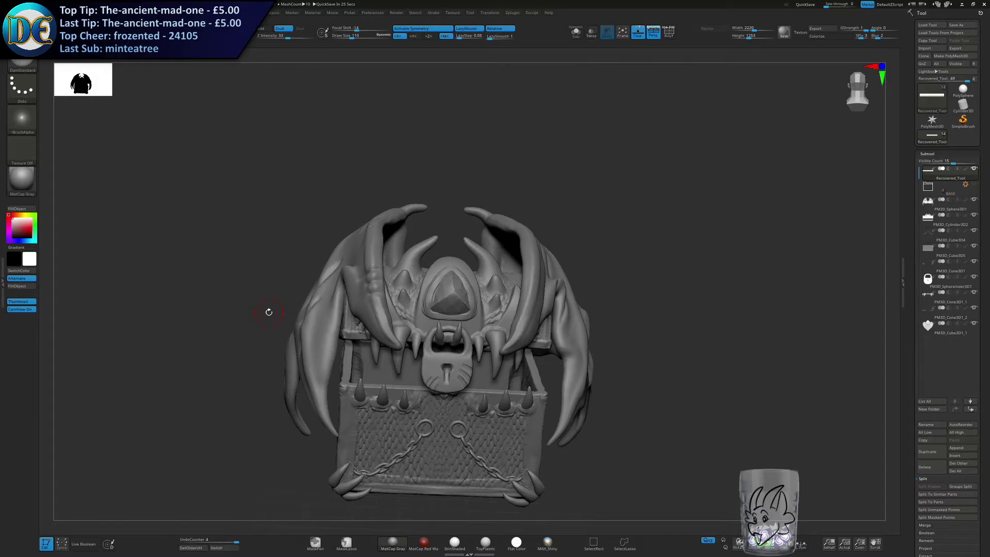
mouse_move(372, 356)
right_mouse_down()
mouse_move(393, 355)
mouse_move(401, 285)
mouse_move(445, 309)
mouse_move(516, 316)
mouse_move(428, 312)
mouse_move(457, 320)
mouse_move(409, 330)
mouse_move(413, 367)
mouse_move(354, 362)
mouse_move(376, 373)
mouse_move(378, 364)
right_mouse_up()
key("ctrl+z")
key("ctrl+z")
key("ctrl+z")
Save the project in the design's subfolder inside the Treasure Chests folder under Commissions.
key("ctrl+s")
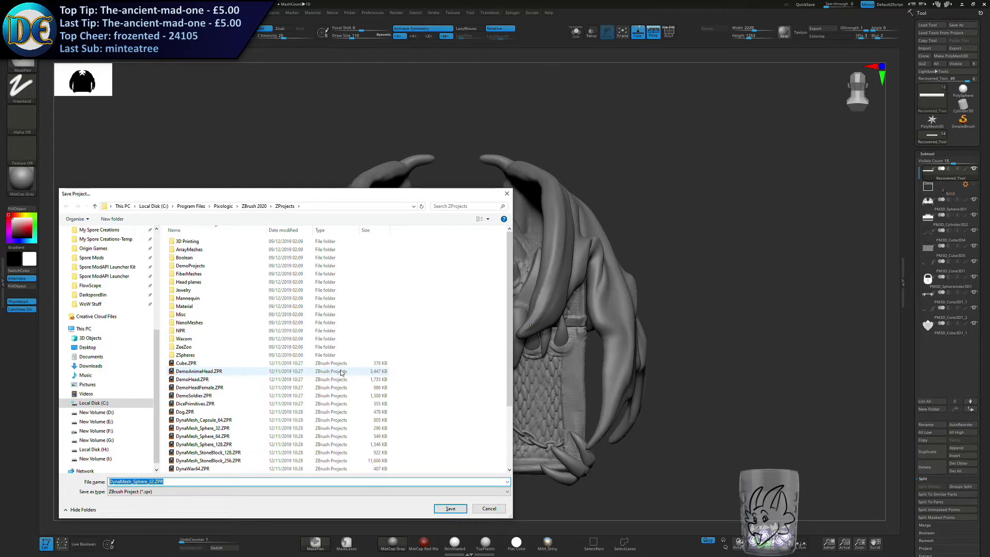
left_click(186, 206)
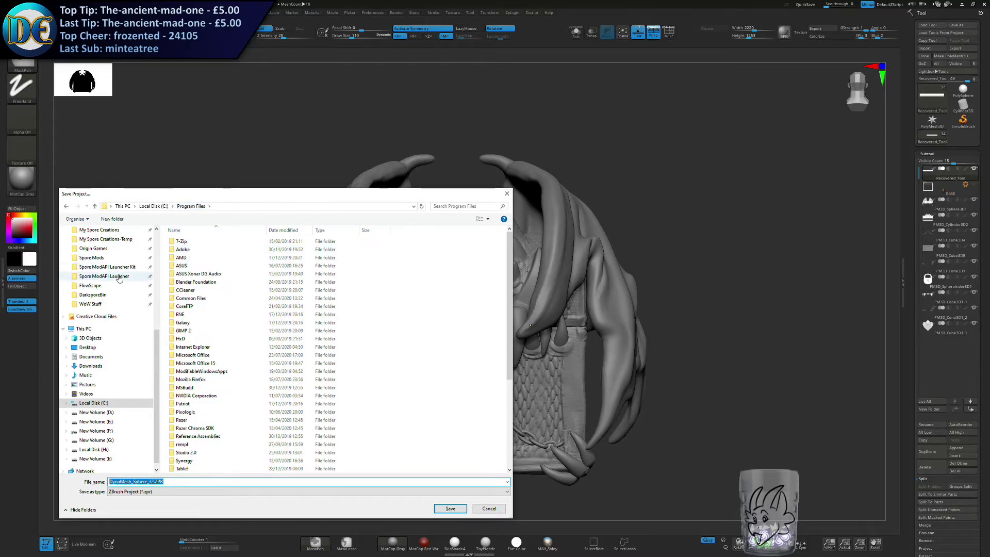
scroll(158, 278, "up", 4)
scroll(158, 278, "up", 2)
left_click(103, 248)
left_click(95, 239)
left_click(116, 234)
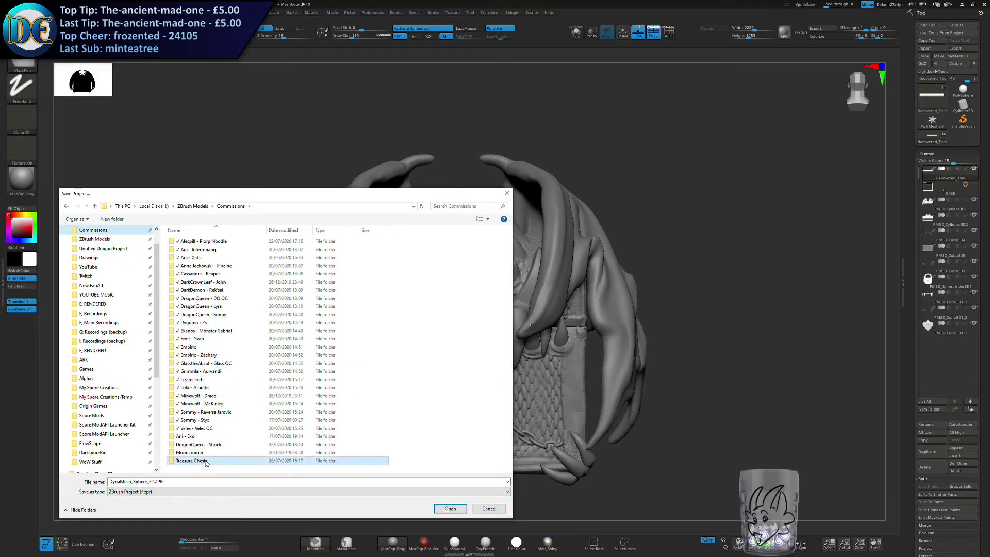
double_click(204, 461)
double_click(190, 255)
left_click(216, 242)
left_click(450, 508)
left_click(525, 277)
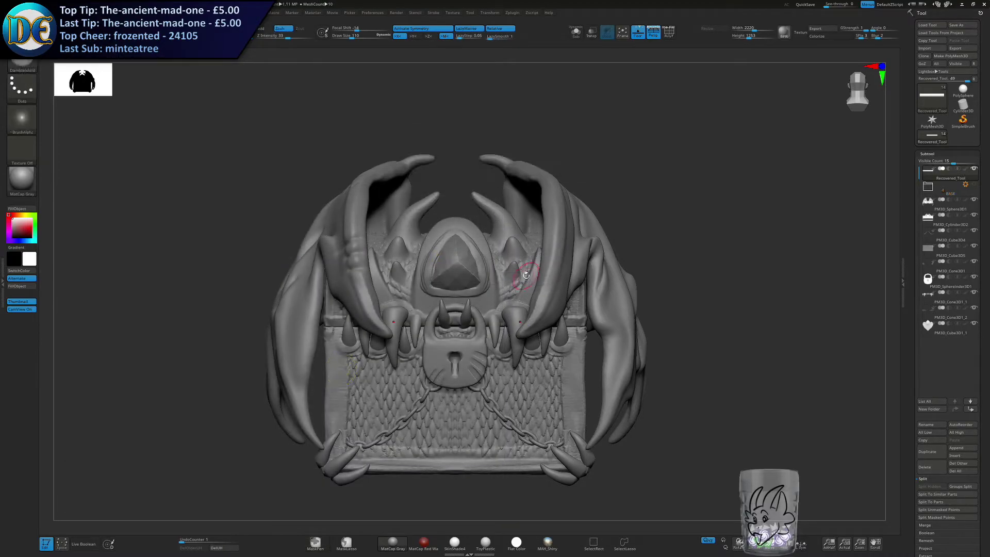
Switch to File Explorer, create a folder named "Draft 1 - Organic" and move the last two recordings into it.
key("super")
key("super")
left_click_drag(989, 269, 825, 1)
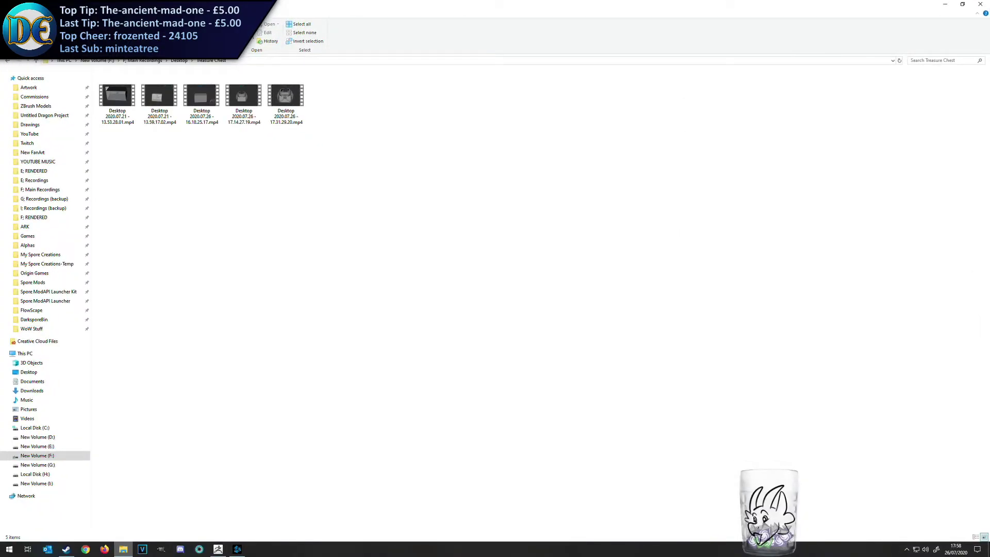
key("ctrl+shift+n")
type("Draft 1 -")
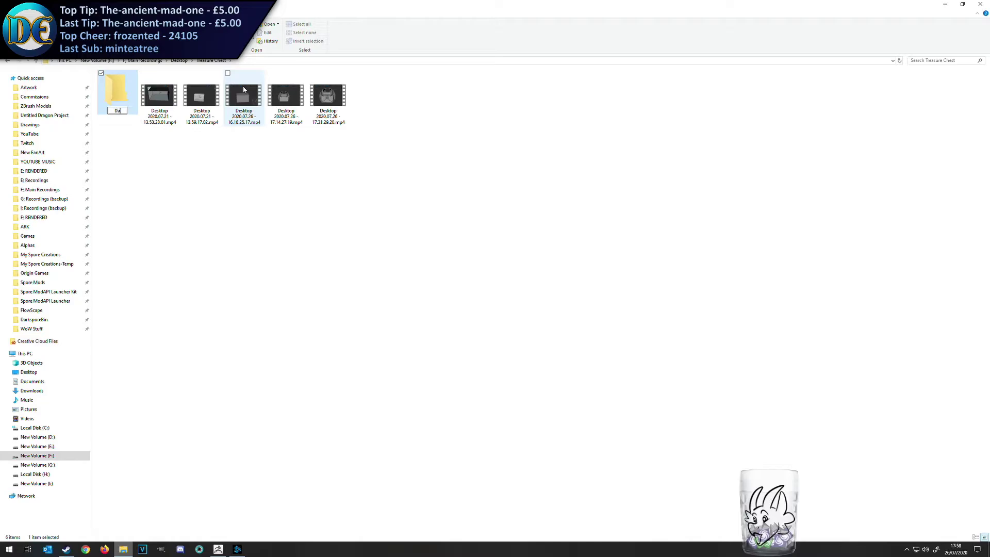
type(" Organic")
key("Return")
left_click_drag(265, 138, 118, 93)
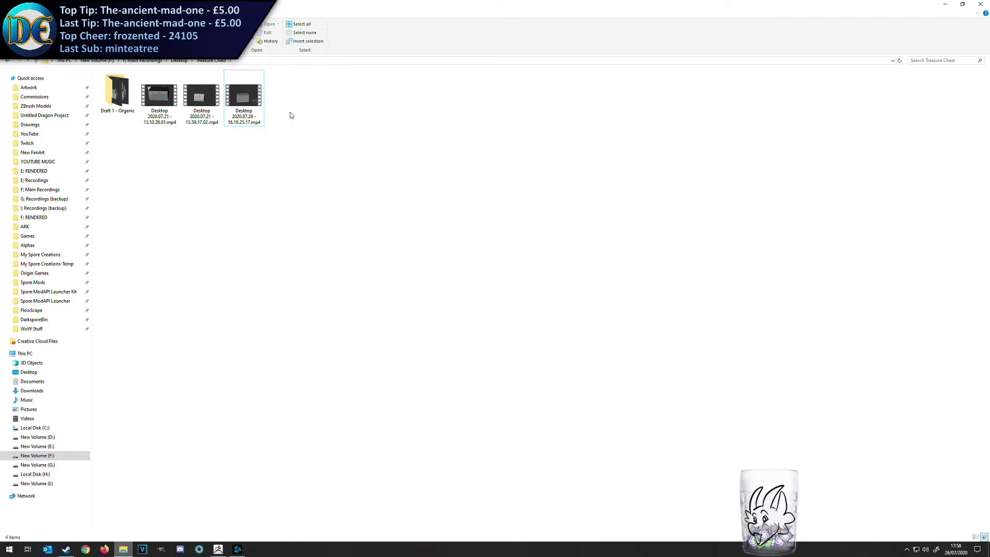
left_click(980, 4)
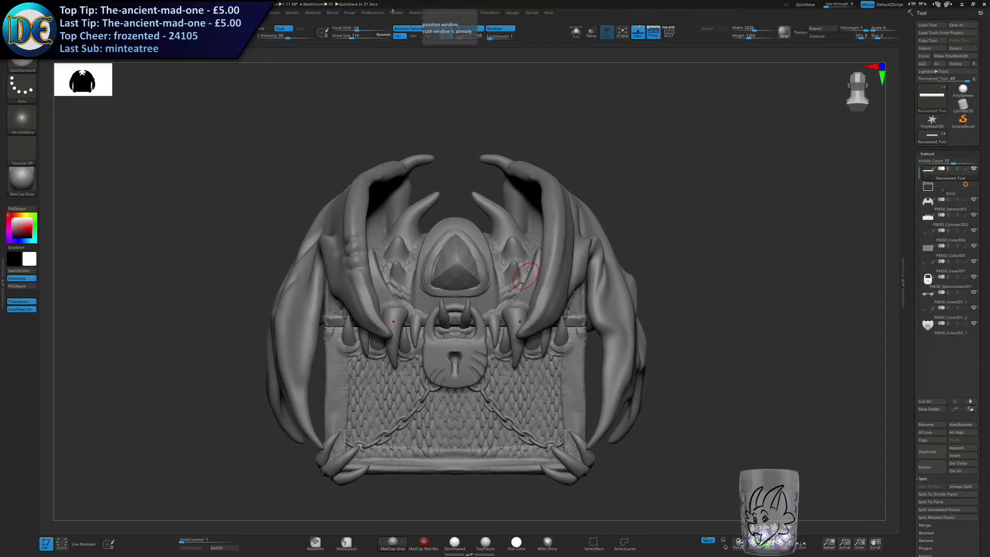
Open the earlier, plain version of the Draconic Chest project without saving changes to the current one.
key("comma")
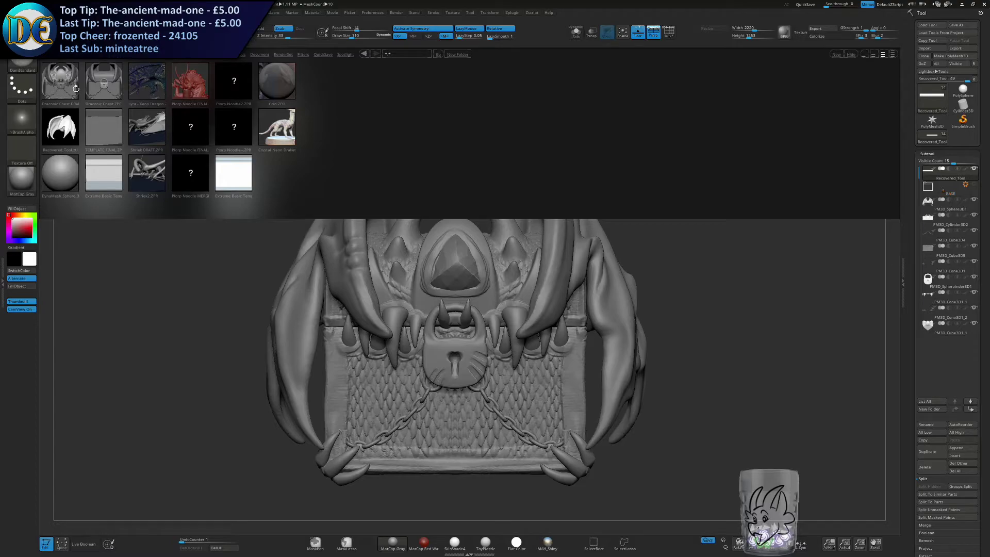
double_click(100, 82)
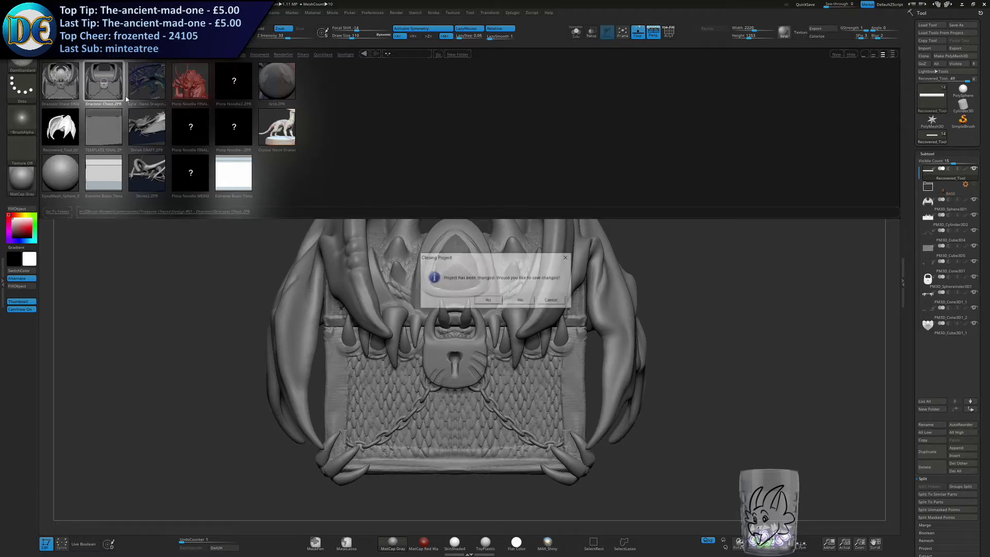
left_click(521, 301)
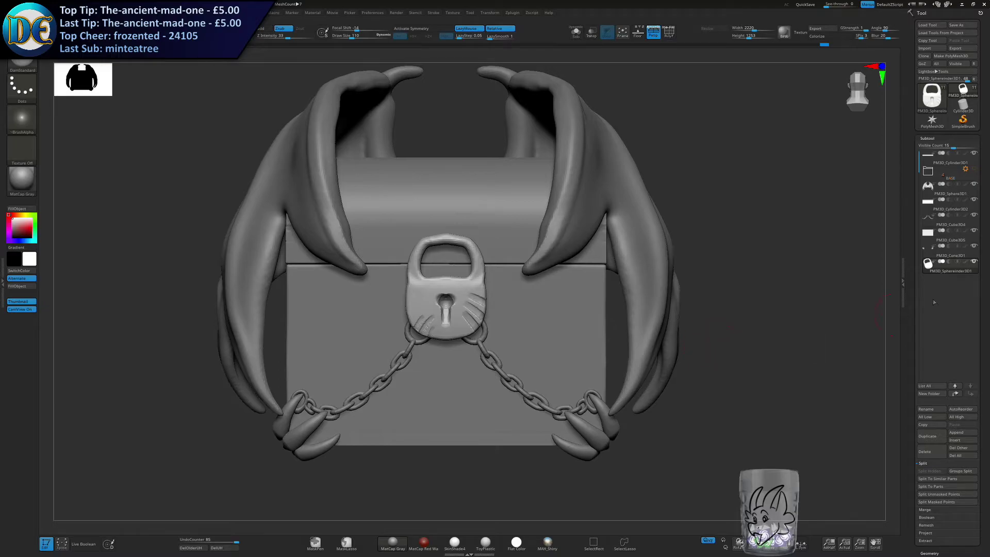
Delete the padlock, corner claw and chain subtools from the plain chest and confirm each deletion.
left_click(924, 452)
mouse_move(926, 257)
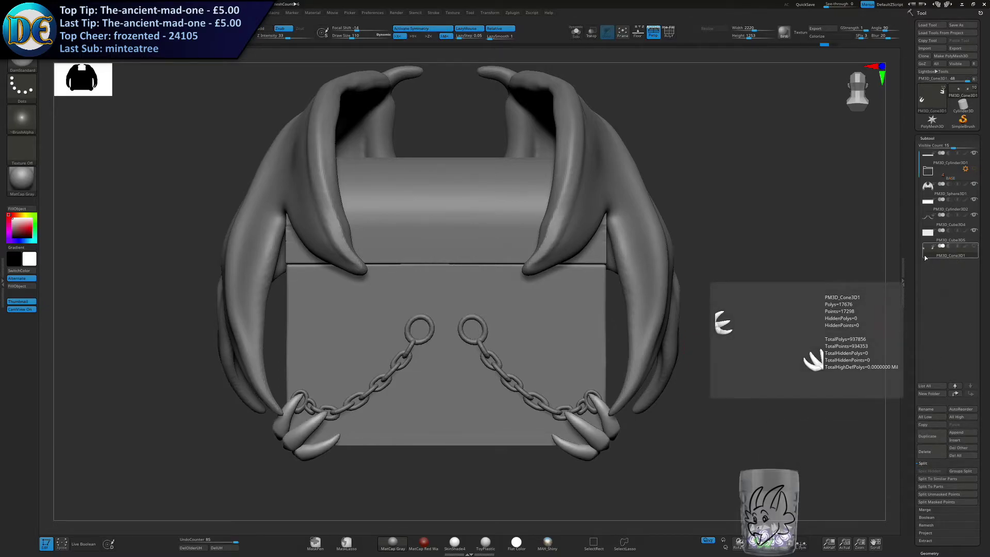
left_click(927, 452)
left_click(862, 467)
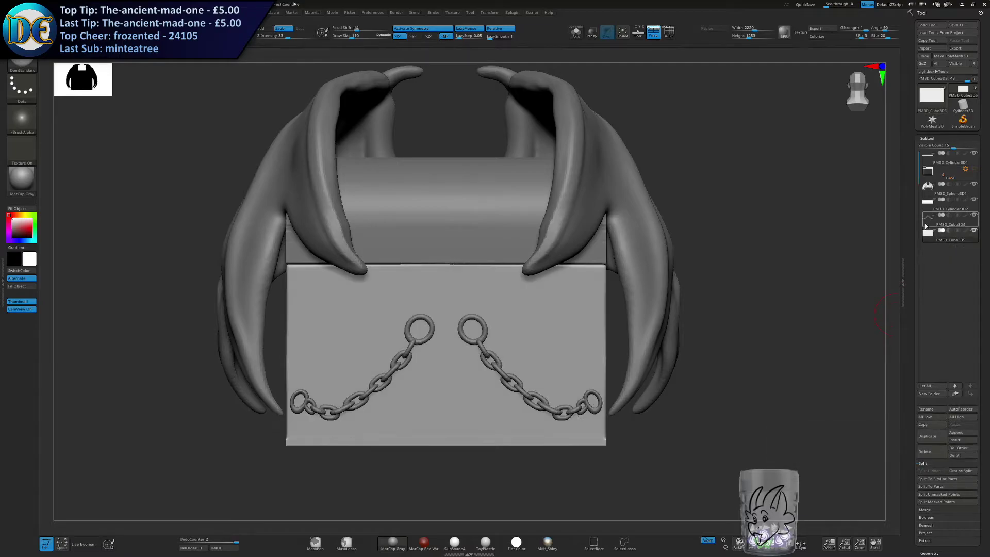
left_click(926, 225)
left_click(925, 452)
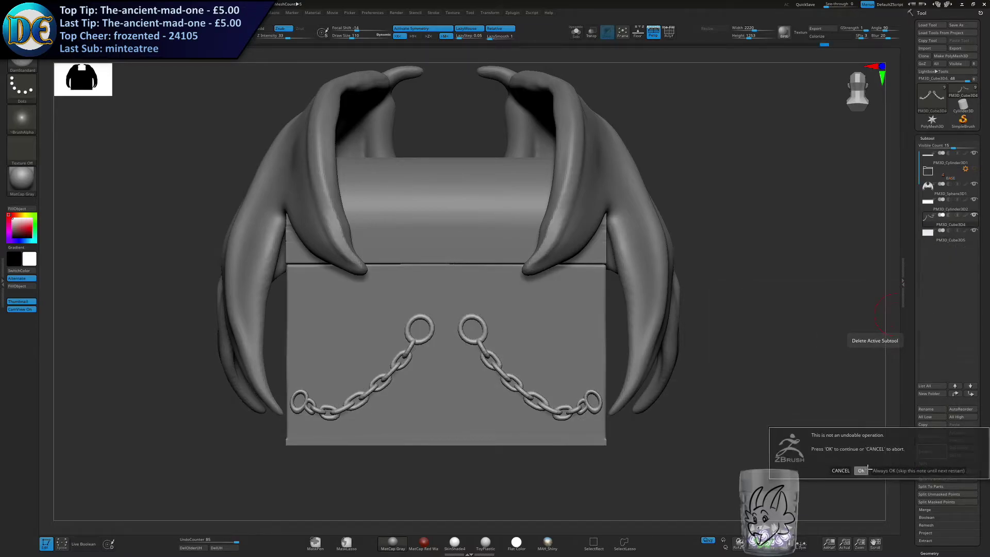
left_click(865, 470)
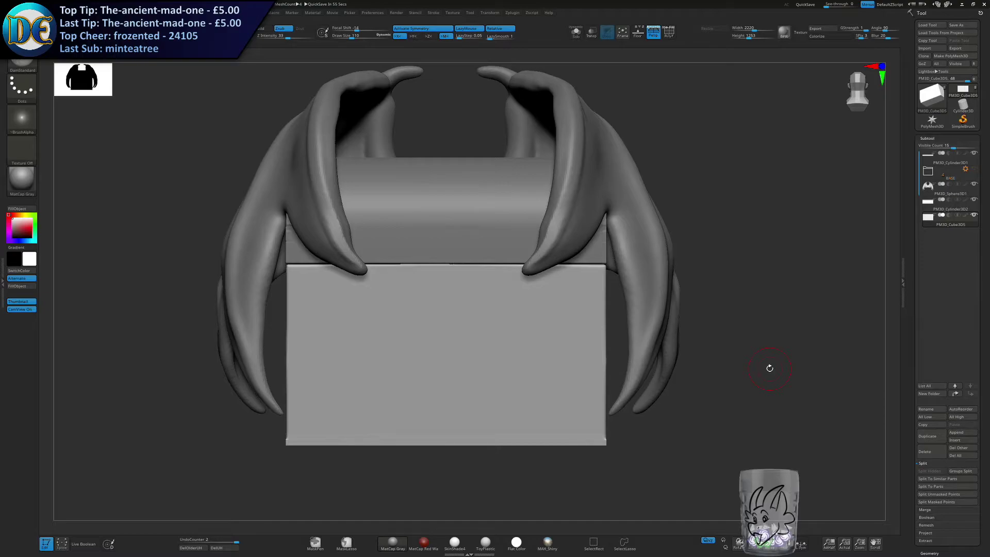
left_click_drag(773, 345, 746, 387)
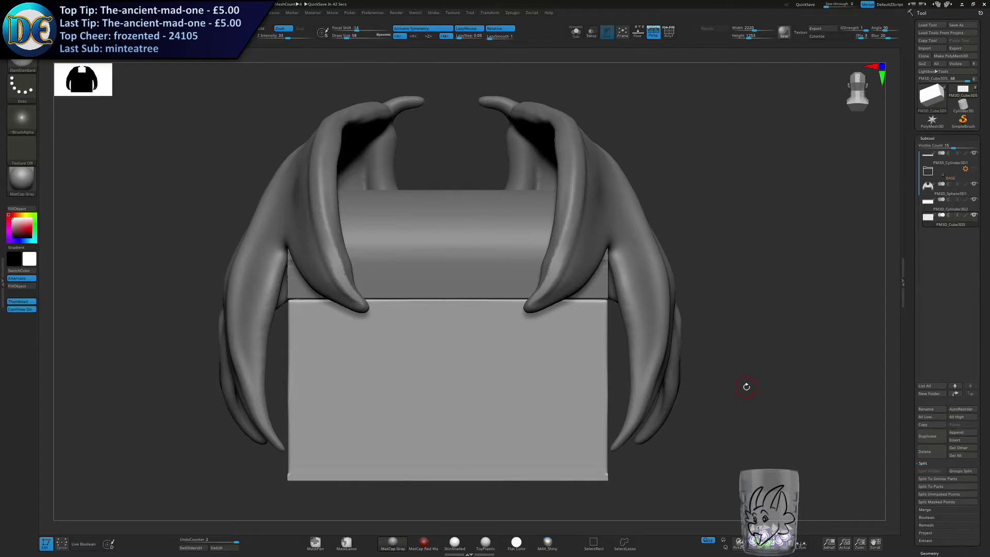
Save the stripped-down project over the existing Draconic Chest.ZPR in the Design #01 - Draconic folder, confirming the replacement.
left_click_drag(677, 300, 681, 308)
key("ctrl+s")
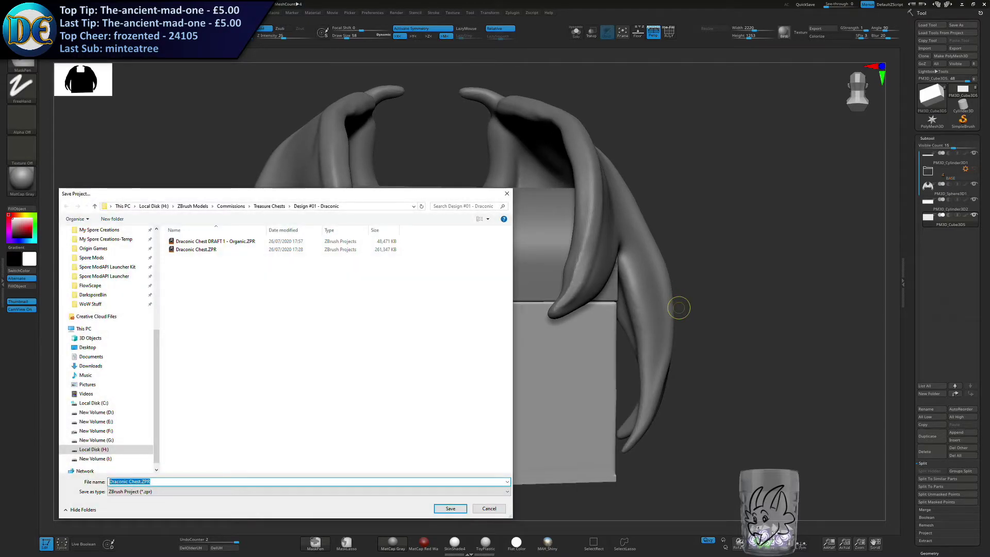
left_click(242, 250)
left_click(451, 509)
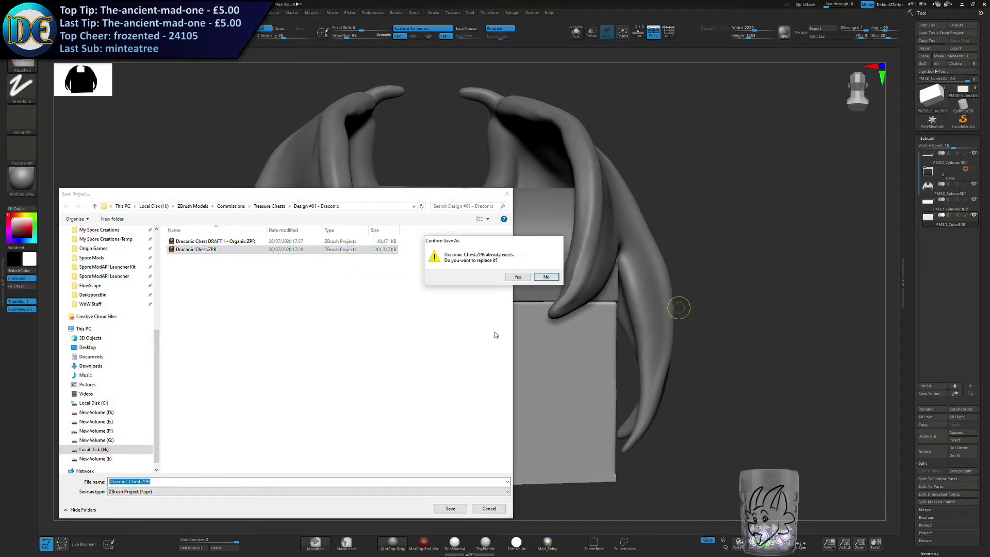
left_click(518, 276)
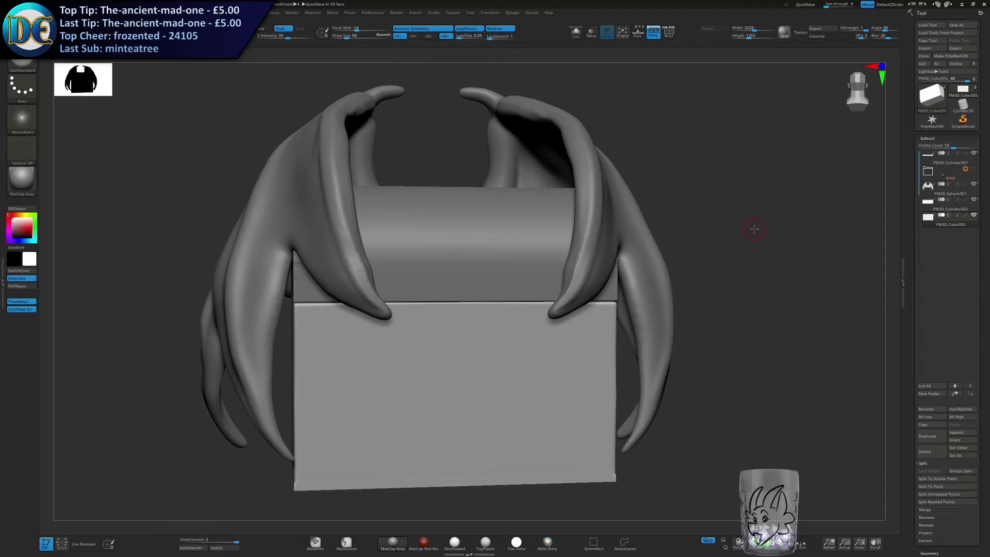
Switch to the ClayBuildup brush at draw size 162 and try a stroke along the chest body's upper front edge.
key("s")
left_click_drag(588, 307, 594, 311)
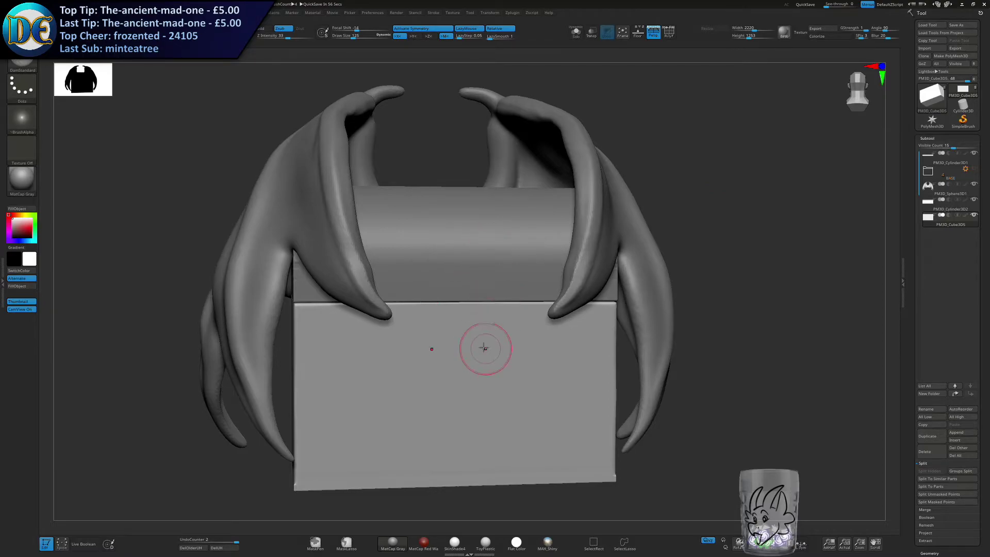
right_click_drag(469, 329, 447, 283, "alt")
key("s")
left_click_drag(454, 284, 457, 283)
right_click_drag(447, 316, 445, 284, "ctrl")
right_click(445, 283, "shift")
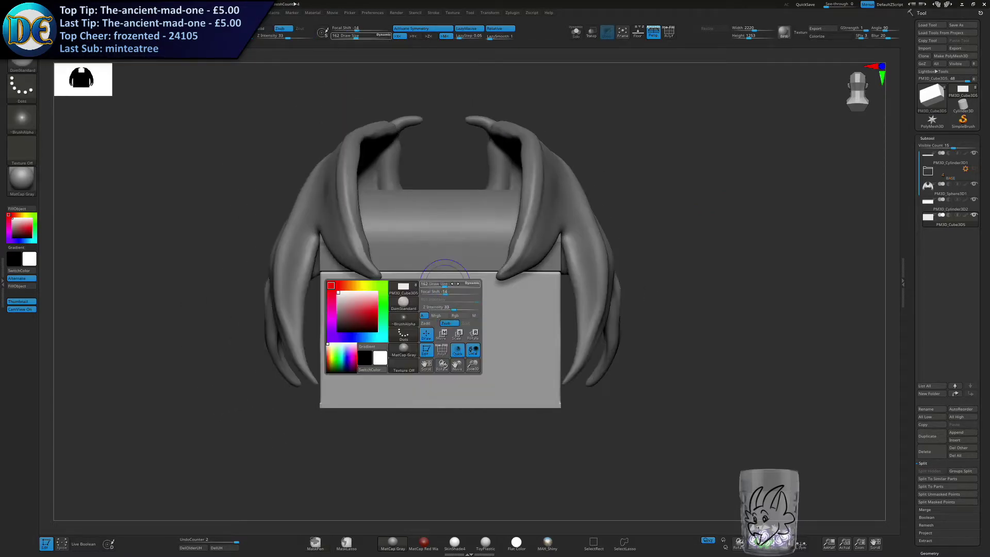
right_click_drag(522, 270, 526, 285, "ctrl")
key("space")
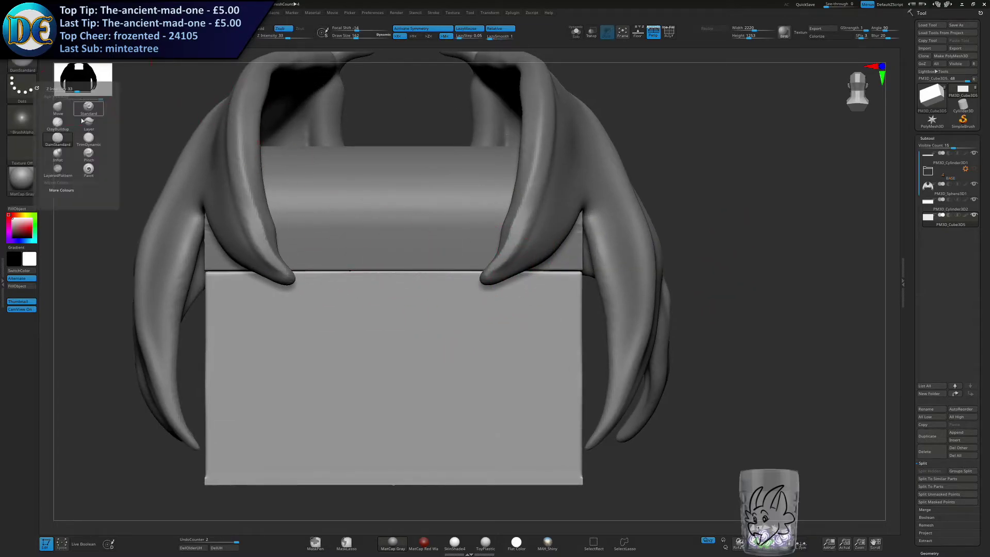
left_click(61, 129)
left_click_drag(343, 295, 464, 283)
key("ctrl+z")
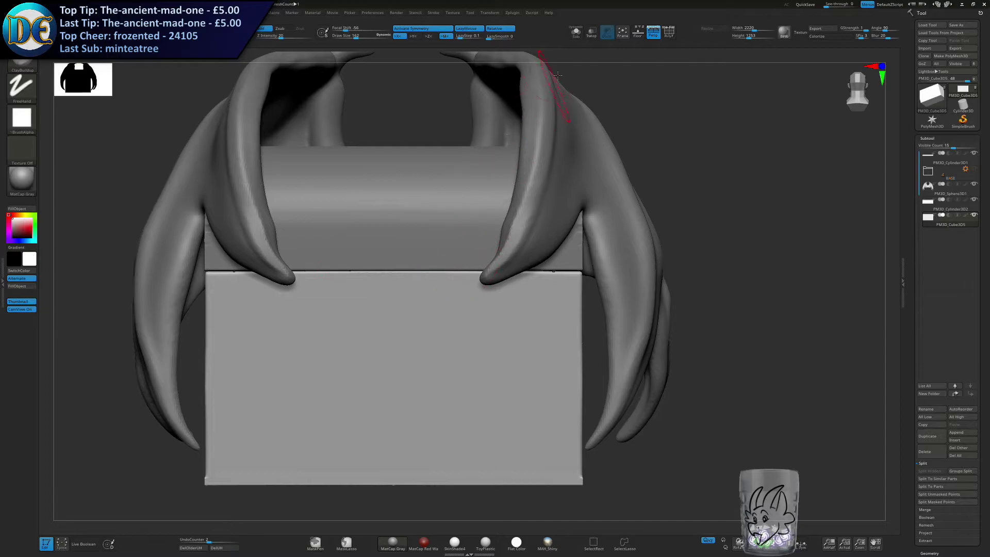
Hide the wings and build up raised trim along the chest body's upper front and vertical corner edges, undoing unsatisfactory strokes.
left_click(973, 184)
right_click_drag(475, 281, 535, 240, "alt")
left_click_drag(362, 273, 649, 267)
key("ctrl+z")
right_click_drag(572, 306, 554, 230, "alt")
mouse_move(376, 400)
left_mouse_down()
mouse_move(642, 397)
mouse_move(491, 398)
mouse_move(616, 400)
left_mouse_up()
key("ctrl+z")
left_click_drag(605, 205, 599, 400)
right_click_drag(614, 382, 564, 356)
key("ctrl+z")
left_click_drag(609, 216, 609, 389)
mouse_move(620, 367)
right_mouse_down()
mouse_move(610, 355)
mouse_move(379, 338)
right_mouse_up()
Build up matching clay trim along the upper and lower edges of the chest body's side, redoing the lower strokes.
left_click_drag(444, 174, 720, 175)
left_click_drag(447, 370, 722, 370)
key("ctrl+z")
left_click_drag(449, 369, 725, 387)
key("ctrl+z")
left_click_drag(448, 369, 720, 375)
right_click_drag(717, 366, 493, 323)
right_click_drag(561, 325, 650, 320)
Complete the chest body's trim along its remaining vertical and back edges, redoing the strokes under the hinge.
left_click_drag(335, 151, 345, 387)
right_click_drag(382, 402, 438, 361, "ctrl")
mouse_move(474, 359)
right_mouse_down()
mouse_move(429, 356)
mouse_move(377, 381)
right_mouse_up()
right_click_drag(361, 397, 427, 343, "alt")
left_click_drag(427, 343, 601, 339)
right_click_drag(505, 227, 486, 276, "alt")
left_click_drag(405, 214, 611, 216)
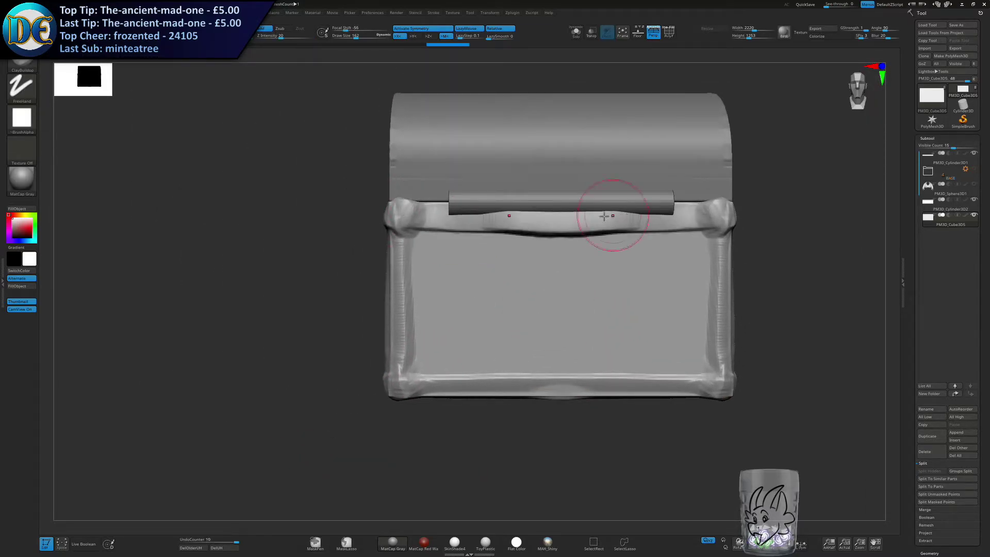
key("ctrl+z")
left_click_drag(427, 218, 576, 217)
key("ctrl+z")
left_click_drag(456, 213, 570, 216)
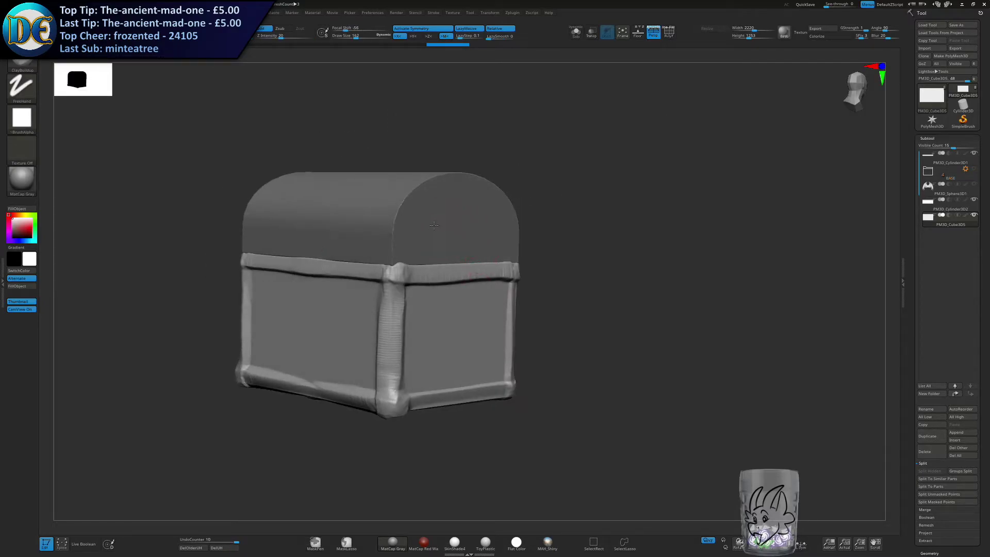
Select the lid and build up a raised clay trim along its lower edge on the front, sides and back.
left_click_drag(418, 260, 523, 300)
right_click_drag(430, 301, 499, 252, "alt")
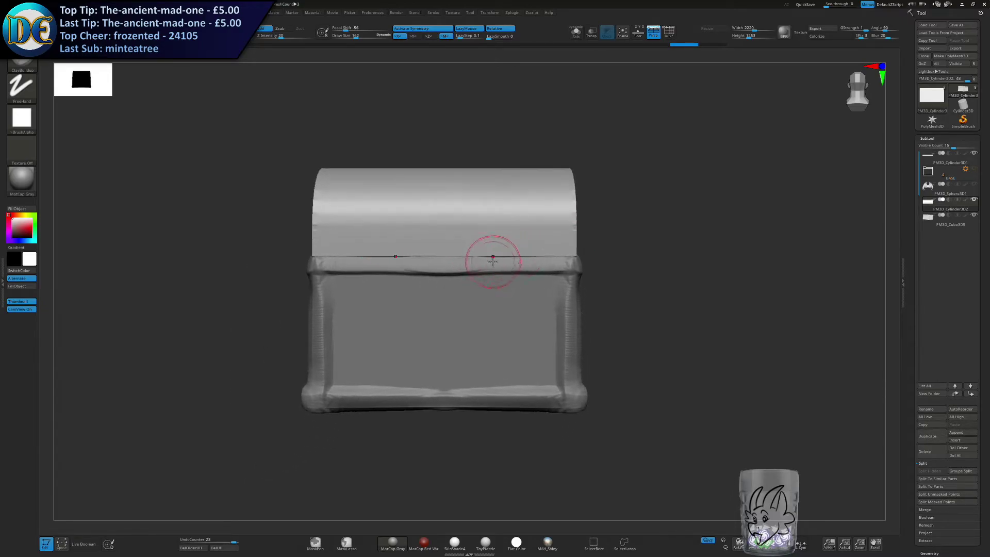
left_click_drag(415, 258, 630, 252)
right_click_drag(602, 255, 378, 258)
left_click_drag(351, 256, 583, 250)
mouse_move(592, 246)
right_mouse_down()
mouse_move(495, 253)
mouse_move(587, 247)
right_mouse_up()
key("ctrl+z")
left_click_drag(362, 249, 579, 252)
right_click_drag(580, 252, 529, 266)
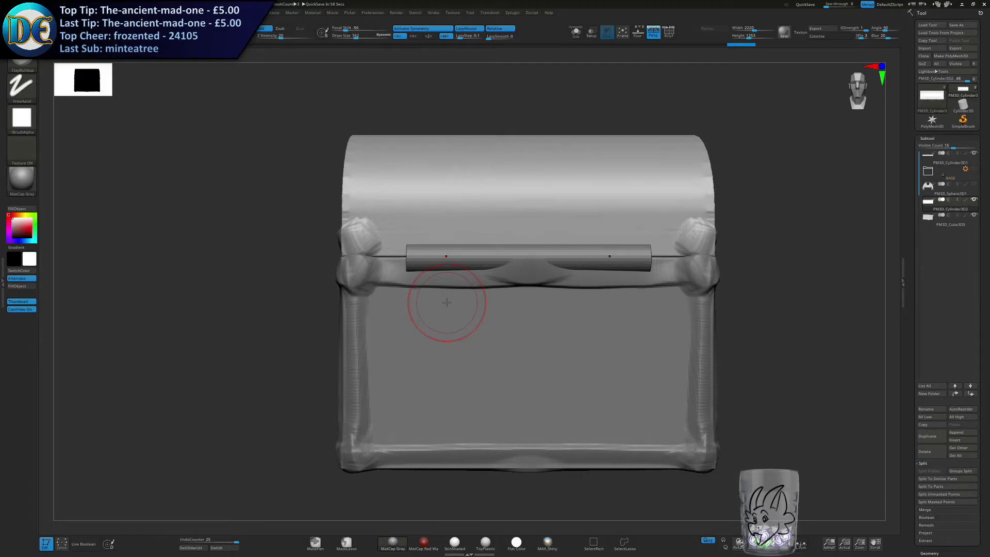
left_click_drag(522, 250, 698, 243)
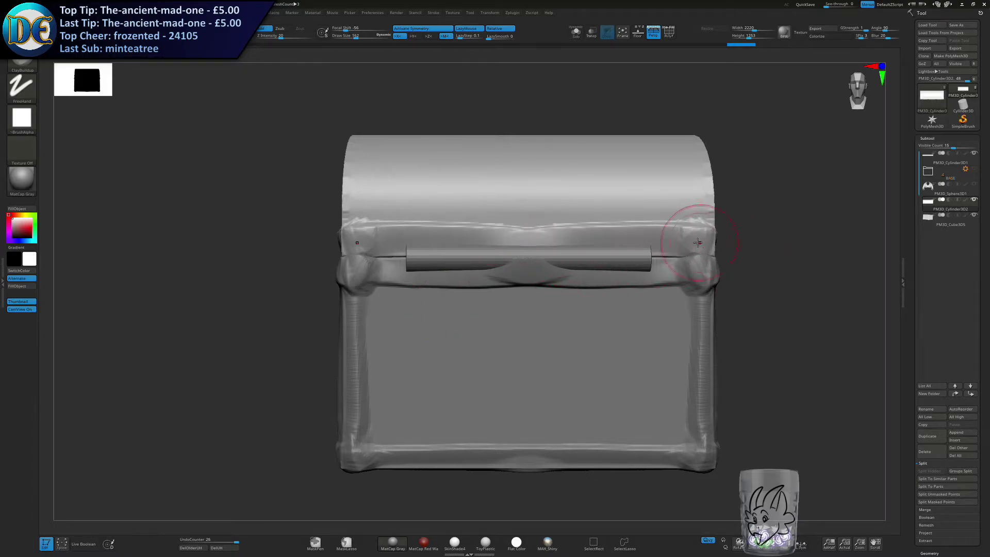
Build up a raised trim following the curved ends of the lid, undoing the stray strokes.
right_click_drag(522, 282, 458, 281)
mouse_move(399, 295)
left_mouse_down()
mouse_move(453, 196)
mouse_move(591, 163)
left_mouse_up()
key("ctrl+z")
mouse_move(388, 226)
right_mouse_down()
mouse_move(419, 234)
mouse_move(420, 260)
right_mouse_up()
mouse_move(396, 308)
left_mouse_down()
mouse_move(480, 190)
mouse_move(563, 172)
left_mouse_up()
right_click_drag(563, 172, 515, 183)
mouse_move(516, 177)
left_mouse_down()
mouse_move(574, 172)
mouse_move(654, 202)
mouse_move(683, 232)
mouse_move(624, 183)
mouse_move(686, 263)
left_mouse_up()
key("ctrl+z")
mouse_move(686, 263)
right_mouse_down()
mouse_move(586, 270)
mouse_move(601, 258)
right_mouse_up()
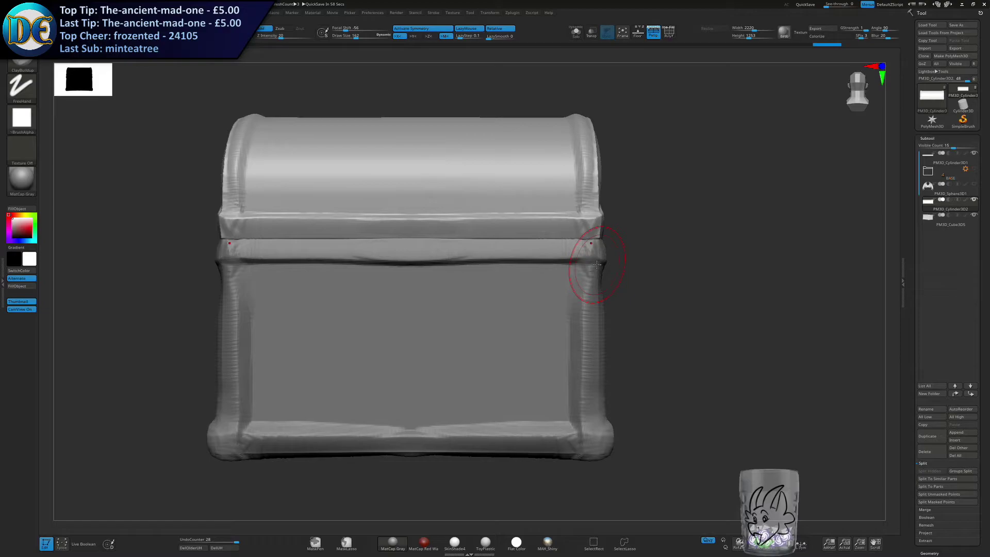
Select the chest body, show the wings again and build up a clasp plate at the centre of the upper front trim.
right_click_drag(421, 283, 425, 307, "alt")
left_click(420, 338, "alt")
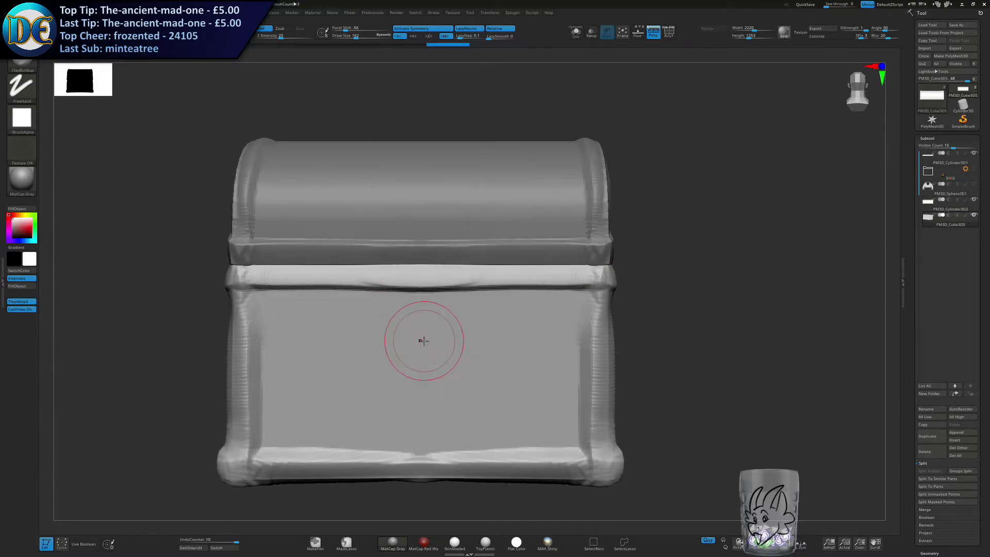
left_click(973, 184)
right_click_drag(417, 338, 487, 252, "alt")
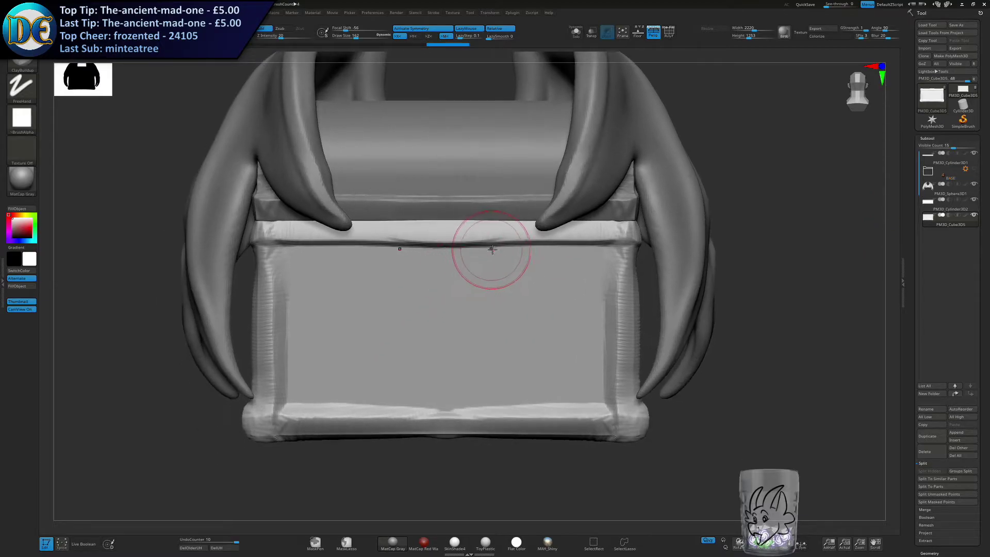
mouse_move(476, 271)
left_mouse_down()
mouse_move(437, 254)
mouse_move(454, 265)
left_mouse_up()
key("s")
right_click_drag(458, 240, 455, 267, "ctrl")
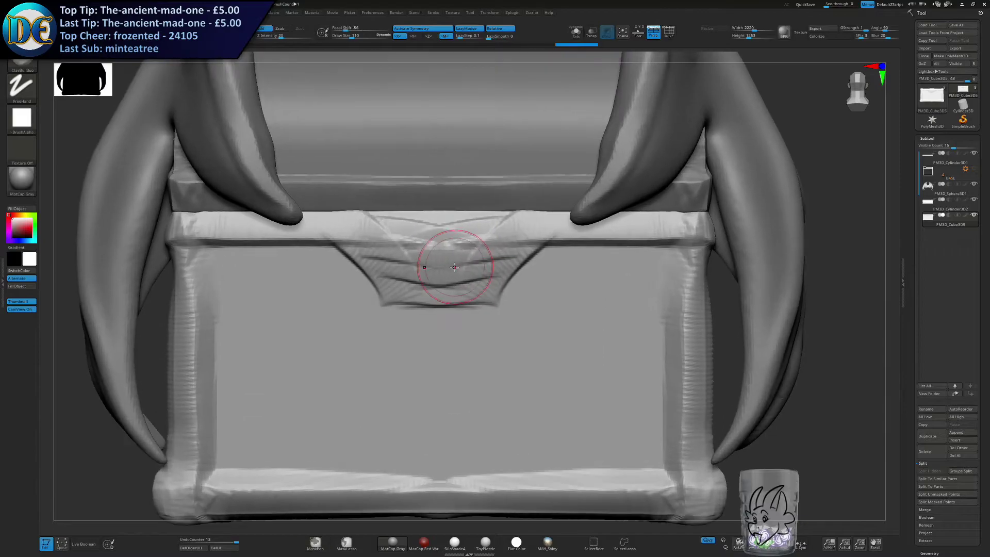
Round and smooth the clasp plate and build up a raised border along its sides and lower edge.
right_click_drag(449, 303, 452, 290, "ctrl")
mouse_move(419, 285)
left_mouse_down()
mouse_move(463, 288)
mouse_move(424, 288)
left_mouse_up()
mouse_move(423, 288)
left_mouse_down()
mouse_move(471, 287)
mouse_move(513, 243)
mouse_move(469, 282)
left_mouse_up()
left_click_drag(509, 240, 466, 279)
mouse_move(484, 242)
left_mouse_down()
mouse_move(457, 250)
mouse_move(472, 254)
mouse_move(454, 268)
mouse_move(461, 256)
left_mouse_up()
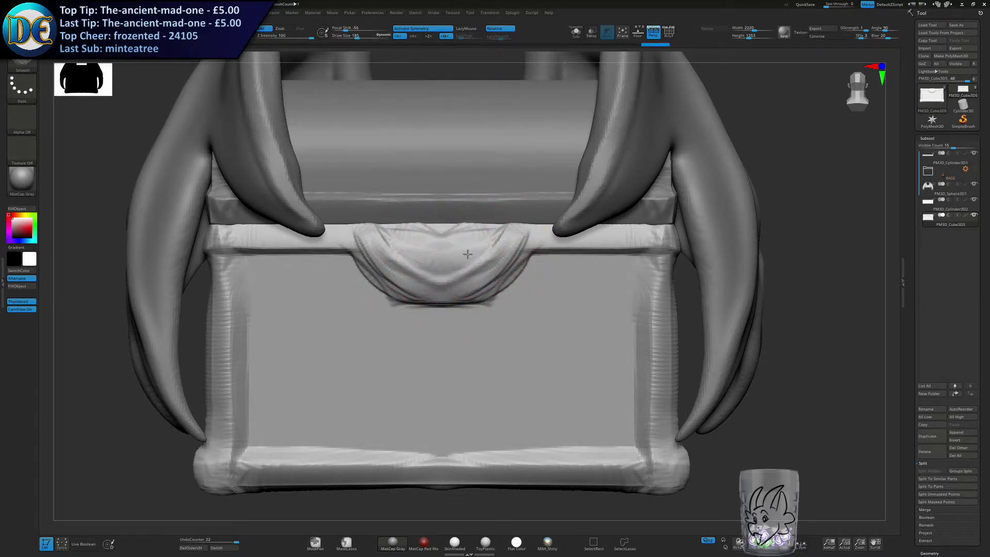
mouse_move(384, 234)
left_mouse_down()
mouse_move(531, 234)
mouse_move(356, 234)
left_mouse_up()
mouse_move(417, 245)
left_mouse_down("shift")
mouse_move(467, 244)
mouse_move(486, 289)
mouse_move(467, 289)
left_mouse_up("shift")
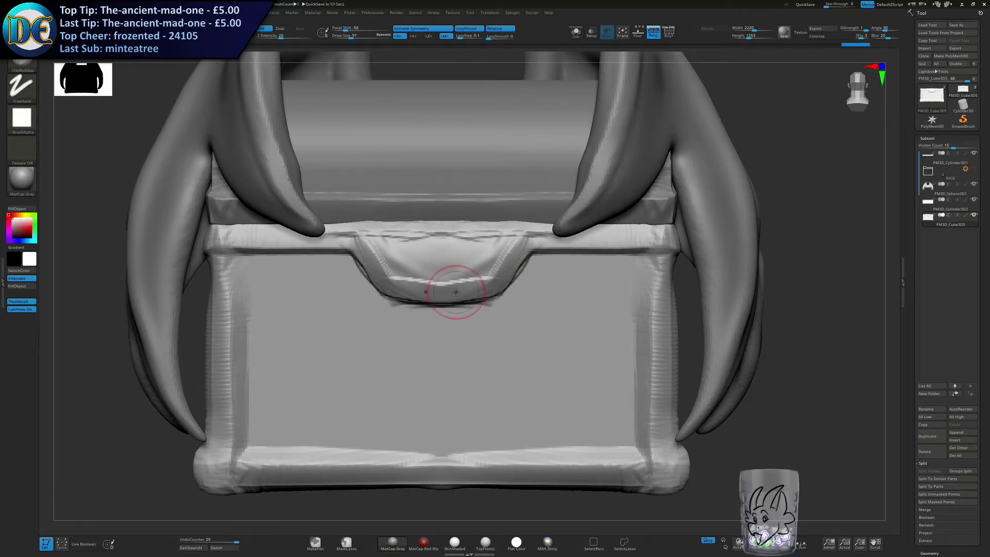
Reshape the clasp plate's outline and depth with the Move brush at draw size 156, working from the front and side.
key("b")
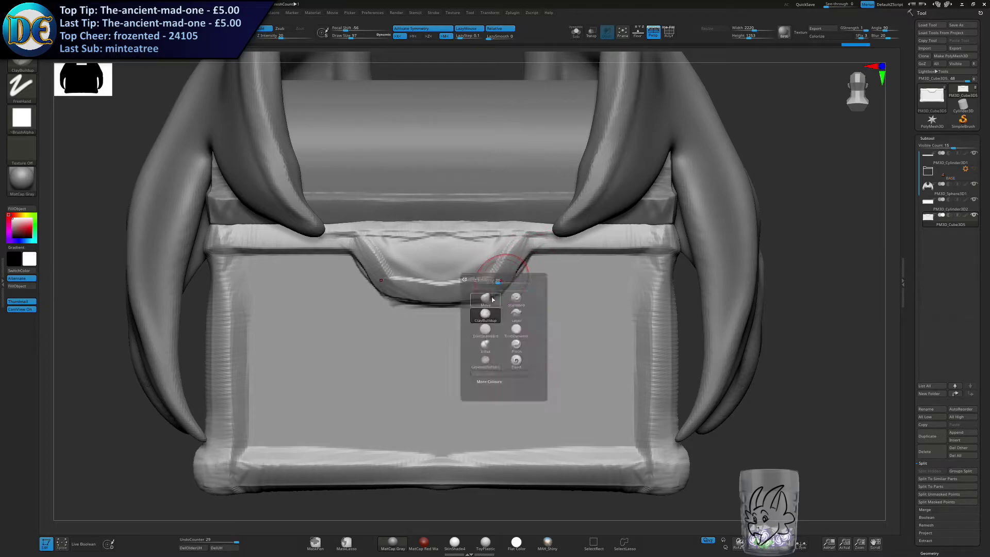
left_click(491, 295)
key("s")
left_click_drag(523, 257, 501, 270)
mouse_move(511, 277)
left_mouse_down()
mouse_move(491, 274)
mouse_move(484, 290)
left_mouse_up()
key("s")
mouse_move(486, 324)
right_mouse_down("ctrl")
mouse_move(483, 295)
mouse_move(522, 284)
mouse_move(512, 280)
right_mouse_up("ctrl")
left_click_drag(489, 271, 487, 270)
right_click_drag(476, 266, 473, 281, "ctrl")
left_click_drag(468, 272, 451, 275)
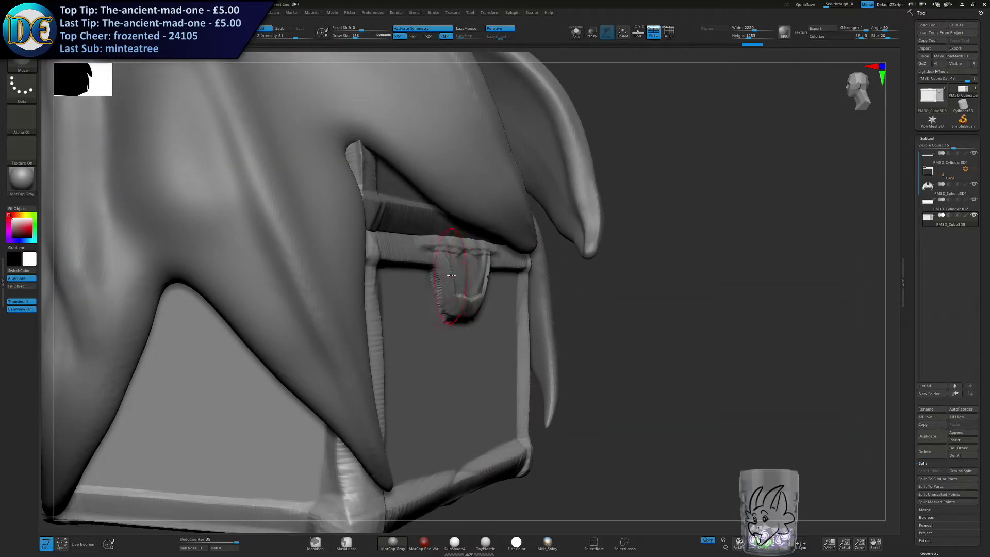
right_click_drag(461, 283, 434, 297)
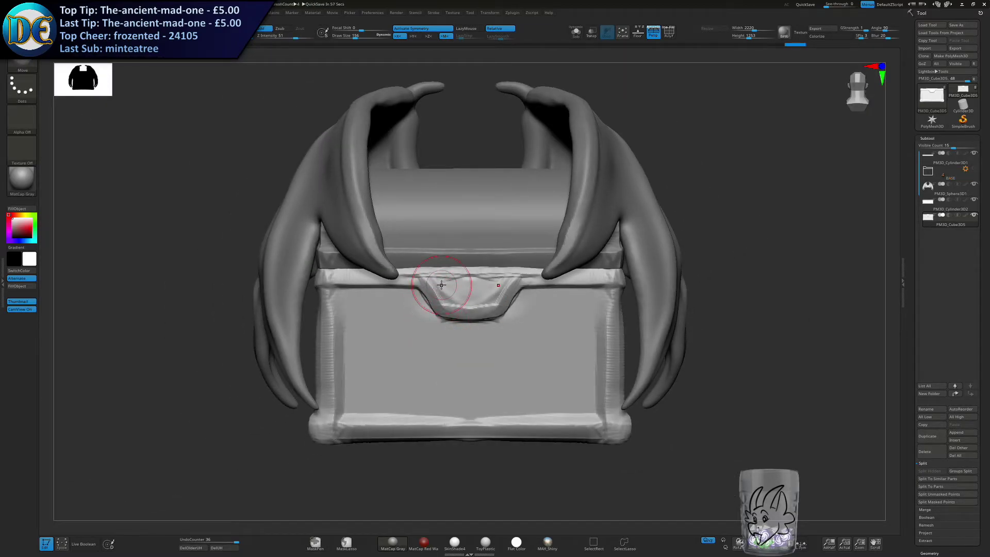
right_click_drag(504, 327, 450, 265, "alt")
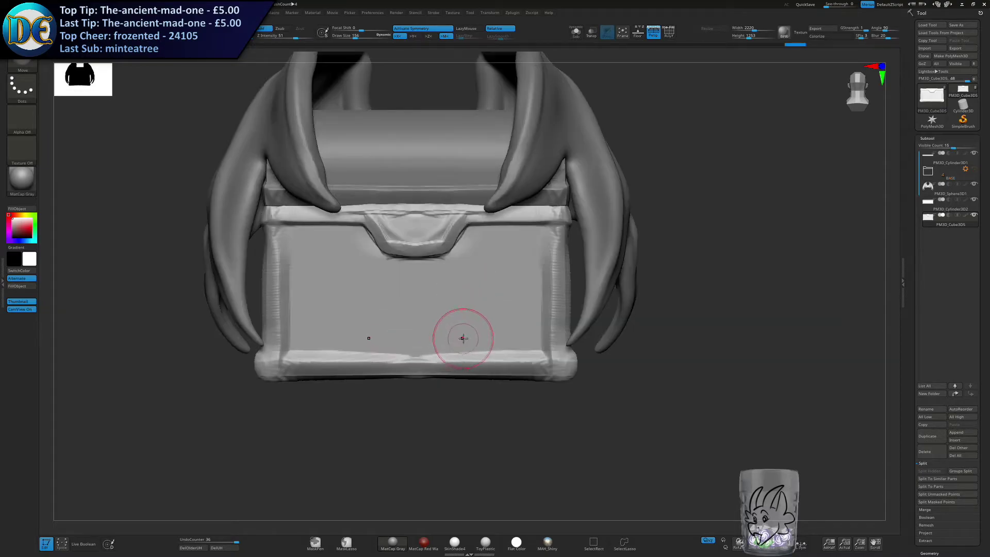
Hide the wings and start raised brackets on the body's lower front corners with the ClayBuildup brush at draw size 126.
right_click(443, 330)
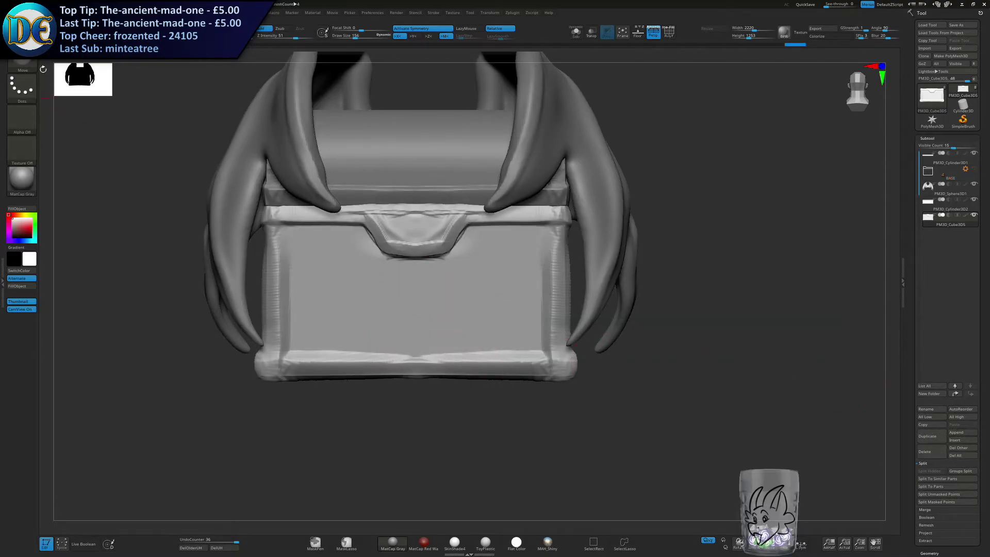
right_click(98, 115)
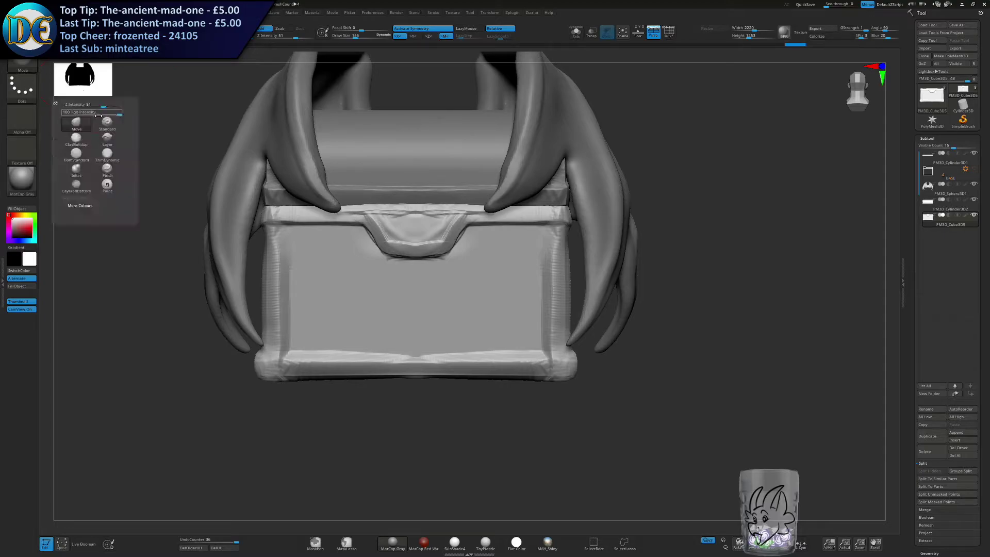
left_click(68, 142)
key("s")
right_click_drag(486, 264, 470, 226, "alt")
mouse_move(508, 262)
right_mouse_down()
mouse_move(479, 263)
mouse_move(559, 316)
right_mouse_up()
left_click_drag(524, 356, 522, 296)
left_click(975, 186)
left_click_drag(523, 347, 545, 286)
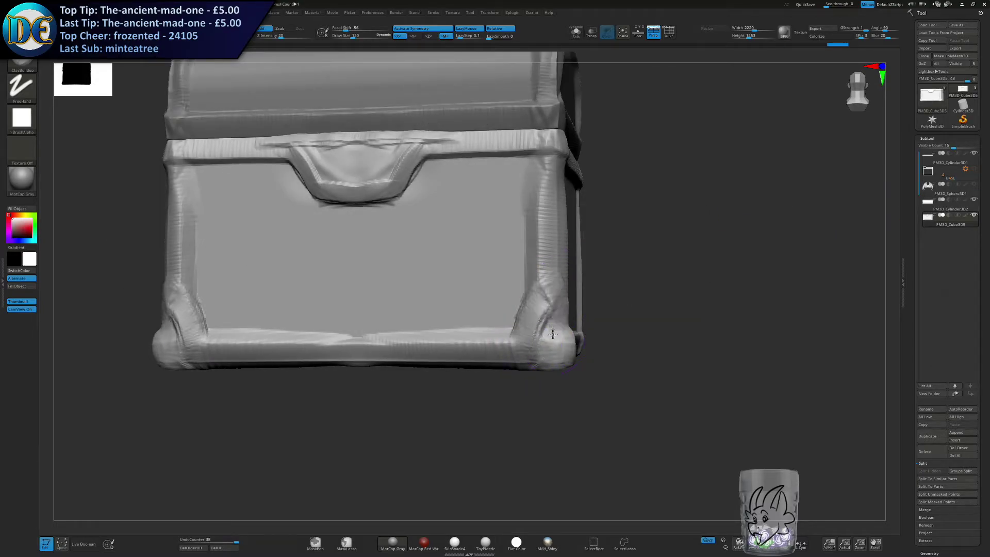
Enlarge the ClayBuildup brush and thicken the lower front corner brackets into rounded feet wrapping onto the sides.
right_click_drag(549, 292, 508, 299)
key("s")
left_click_drag(571, 294, 592, 343)
right_click_drag(508, 311, 547, 308)
mouse_move(550, 304)
left_mouse_down()
mouse_move(560, 344)
mouse_move(535, 352)
mouse_move(557, 354)
left_mouse_up()
right_click_drag(583, 320, 542, 328)
left_click_drag(604, 356, 604, 359)
mouse_move(594, 357)
right_mouse_down()
mouse_move(597, 370)
mouse_move(618, 374)
right_mouse_up()
left_click_drag(577, 403, 594, 437, "ctrl")
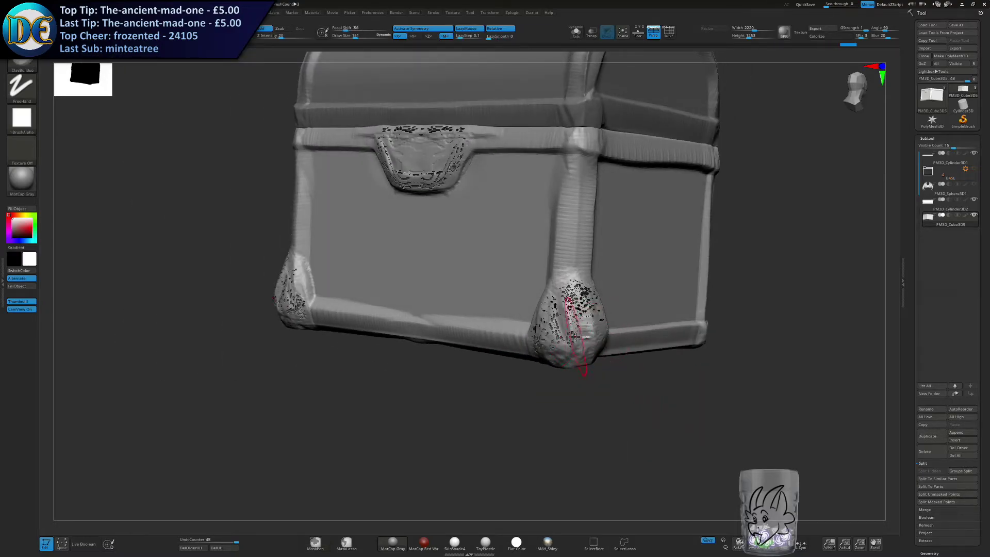
Inflate the lower front corner feet with the Inflat brush at draw size 280 and undo the last stroke.
mouse_move(573, 324)
right_mouse_down()
mouse_move(575, 338)
mouse_move(549, 346)
mouse_move(521, 329)
mouse_move(502, 336)
mouse_move(516, 331)
right_mouse_up()
key("space")
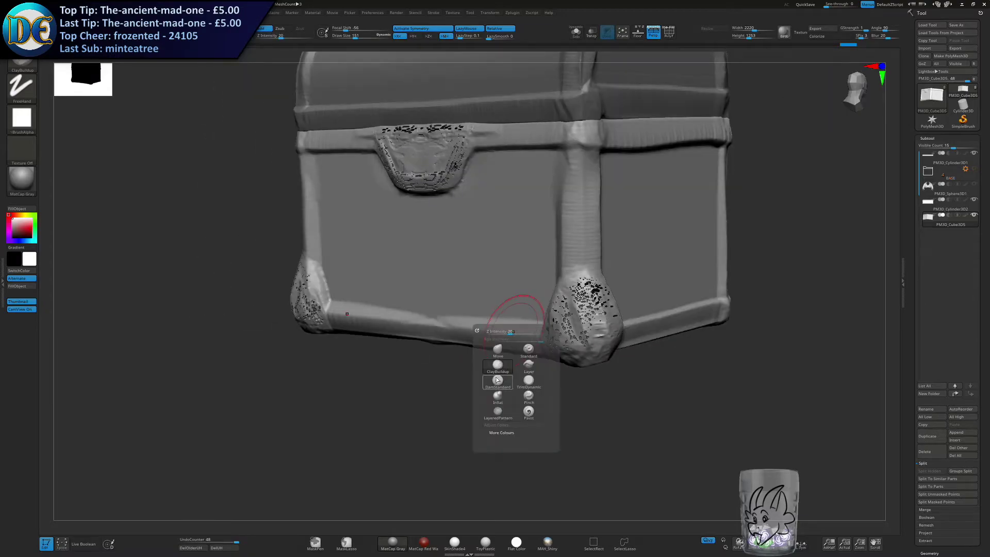
left_click(496, 396)
mouse_move(586, 301)
left_mouse_down()
mouse_move(599, 301)
mouse_move(580, 320)
left_mouse_up()
left_click_drag(486, 416, 520, 455, "ctrl")
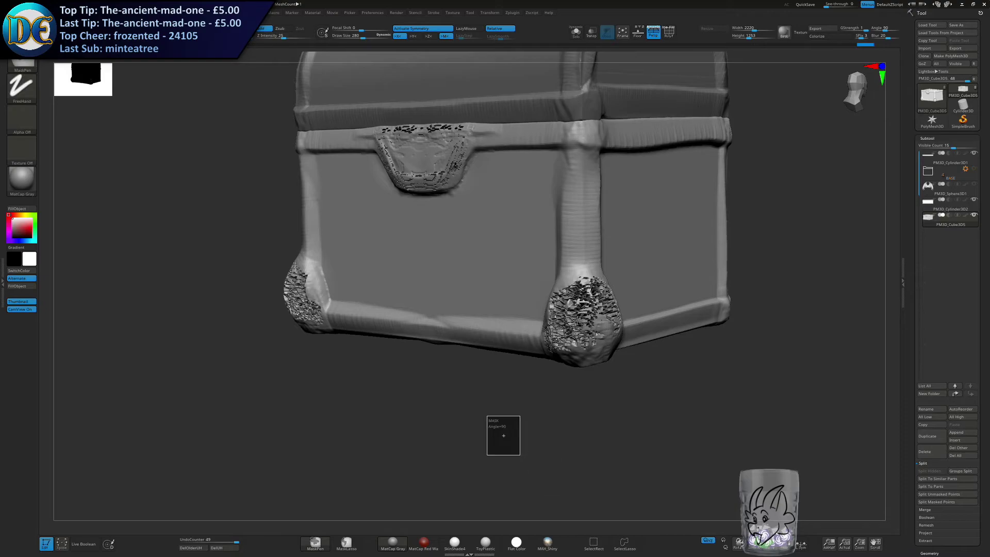
left_click_drag(577, 310, 580, 303, "shift")
mouse_move(548, 331)
right_mouse_down()
mouse_move(552, 354)
mouse_move(546, 287)
mouse_move(550, 319)
right_mouse_up()
key("ctrl+z")
Duplicate the plain box subtool in the BASE folder and move the copy out of the folder, directly above the detailed chest body.
left_click(575, 33)
right_click_drag(562, 170, 523, 228)
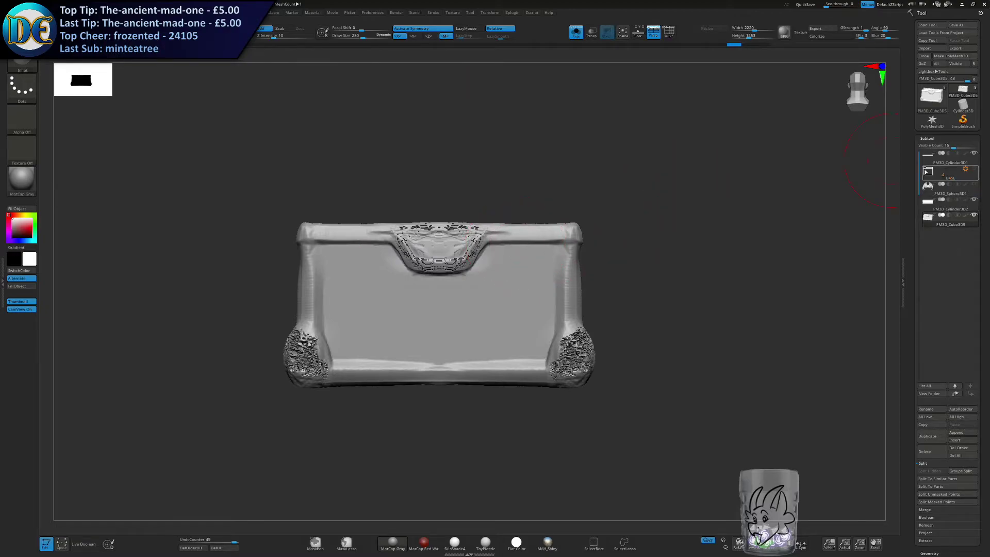
left_click(926, 171)
left_click(929, 234)
left_click(927, 436)
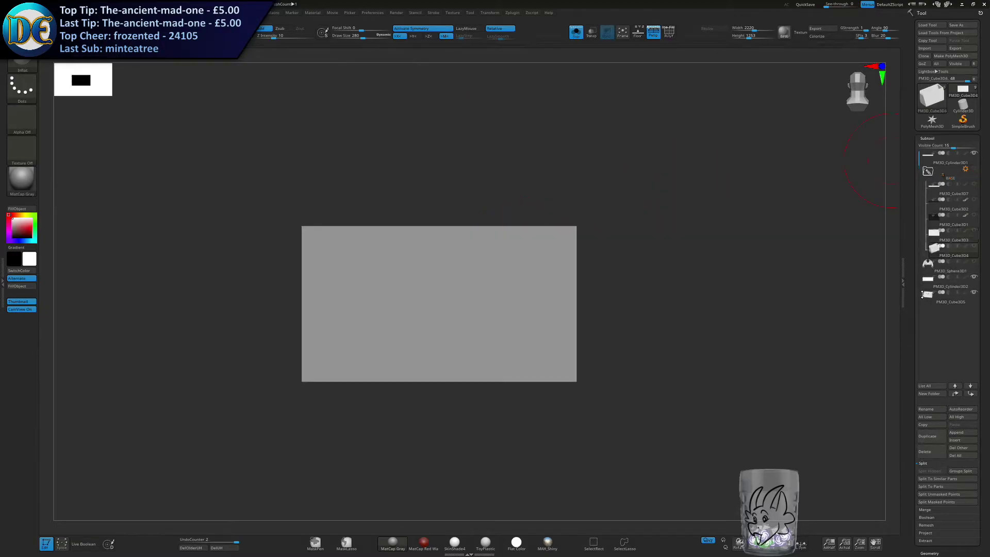
left_click_drag(931, 260, 930, 284)
left_click(929, 158)
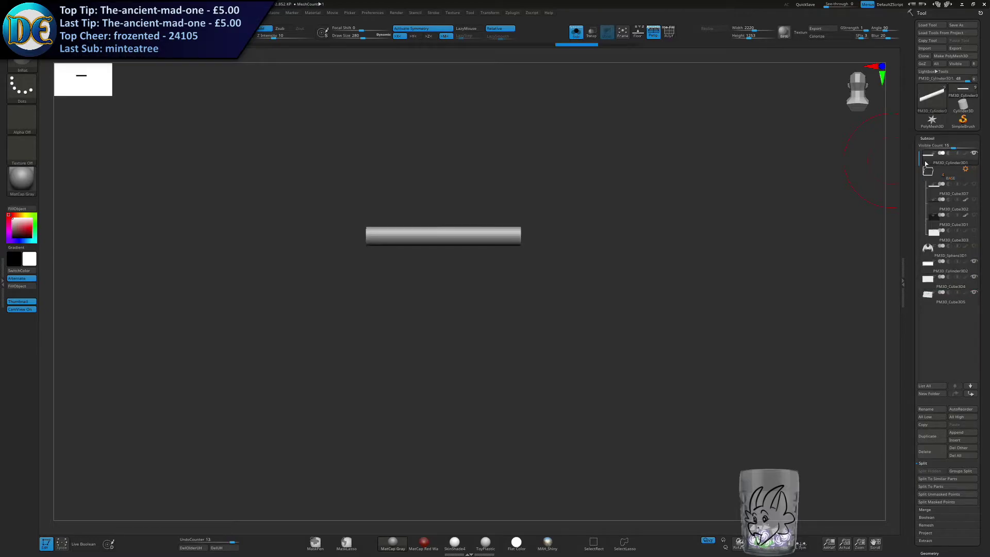
left_click(928, 171)
left_click(929, 219)
left_click(576, 32)
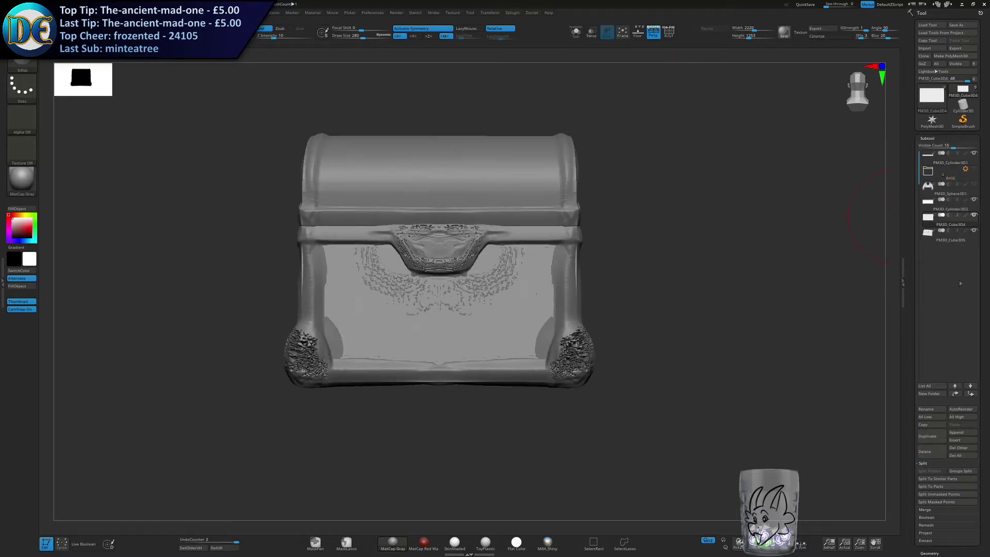
Merge the duplicated box down into the detailed chest body, confirm the operation and apply DynaMesh to the result.
left_click(925, 509)
left_click(930, 478)
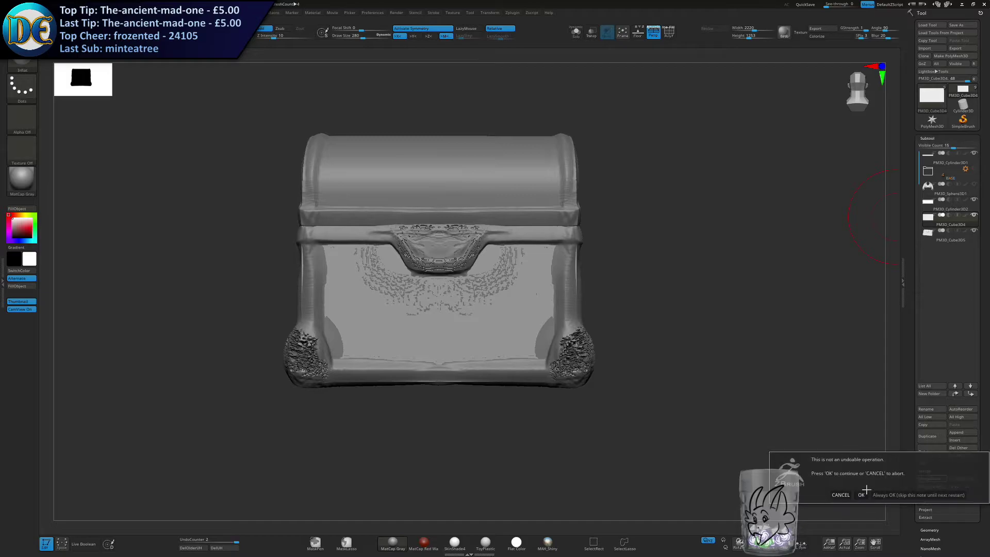
left_click(842, 427)
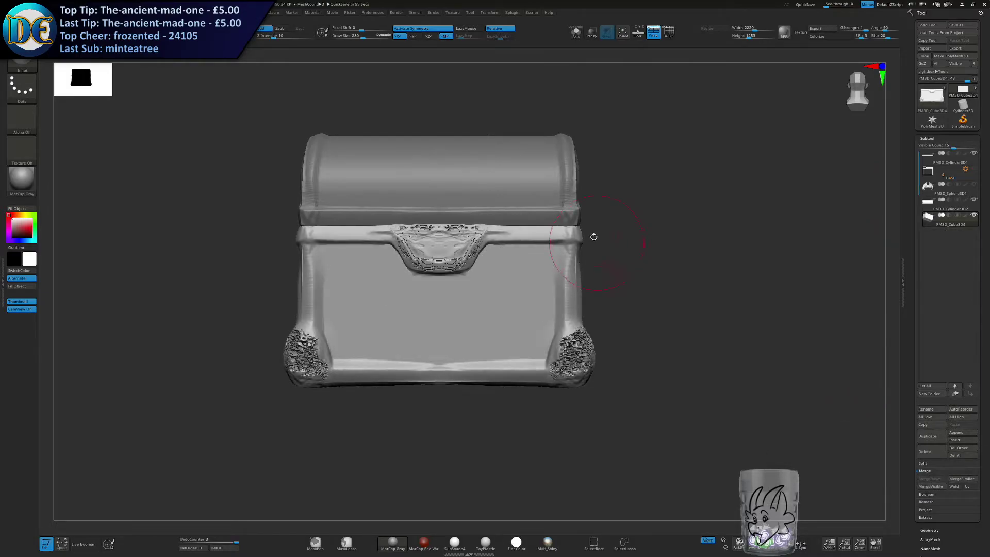
key("g")
left_click(645, 311)
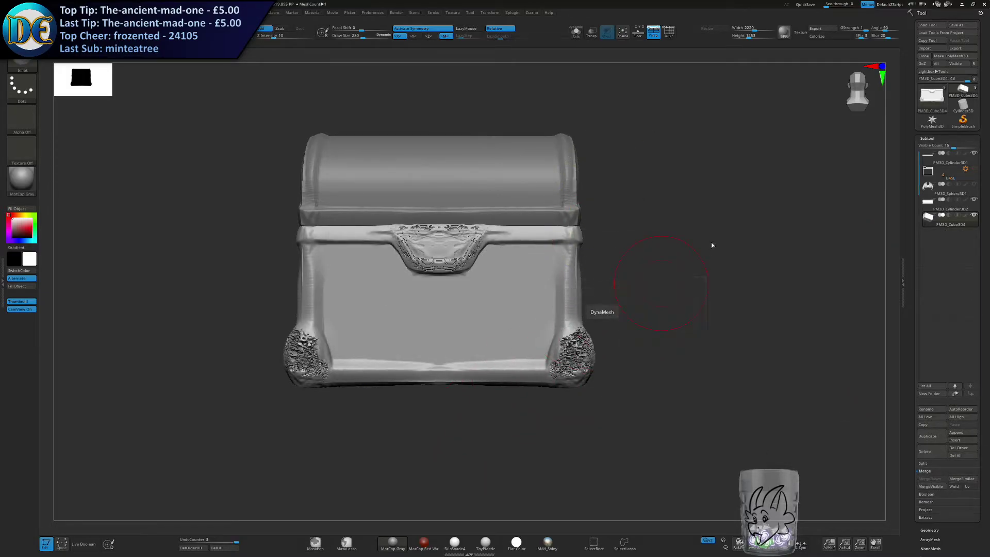
Smooth the rough DynaMesh surface on the clasp plate and the lower front corner feet.
mouse_move(608, 331)
left_mouse_down()
mouse_move(577, 355)
mouse_move(563, 289)
left_mouse_up()
right_click_drag(482, 288, 515, 263)
left_click_drag(493, 257, 477, 235, "shift")
mouse_move(578, 355)
left_mouse_down()
mouse_move(592, 345)
mouse_move(531, 385)
left_mouse_up()
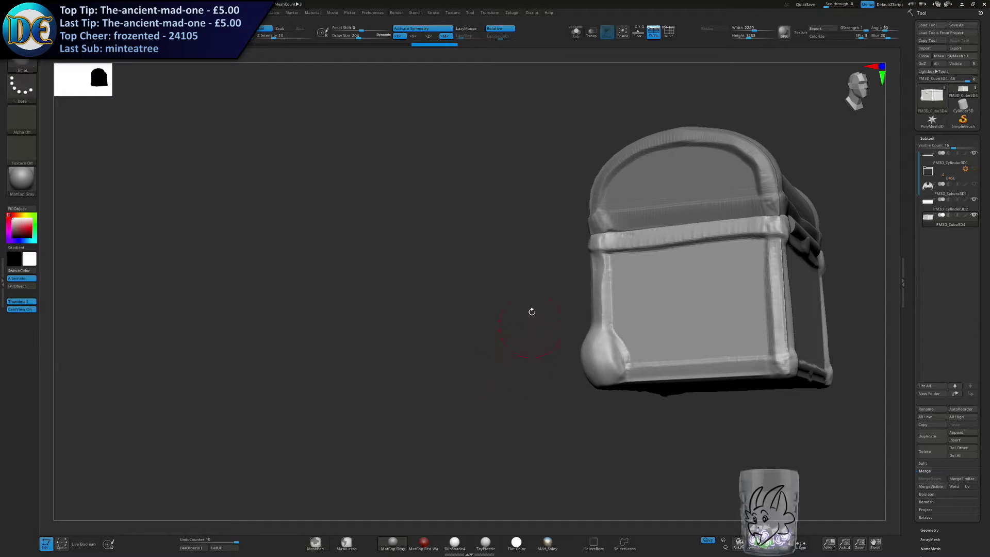
right_click_drag(664, 257, 567, 273)
right_click_drag(763, 283, 611, 244, "alt")
left_click_drag(659, 206, 691, 212, "shift")
left_click_drag(655, 356, 629, 354, "shift")
Round out the lower front corner feet into even bulbs and soften their transition into the corner posts.
right_click_drag(570, 307, 604, 300)
left_click_drag(504, 232, 506, 295, "shift")
right_click_drag(508, 295, 573, 289)
right_click_drag(381, 273, 508, 276, "alt")
left_click_drag(513, 277, 510, 248, "shift")
right_click_drag(328, 333, 349, 329)
key("1")
right_click_drag(651, 250, 648, 280)
key("2")
left_click(633, 388)
left_click_drag(731, 213, 745, 259, "ctrl")
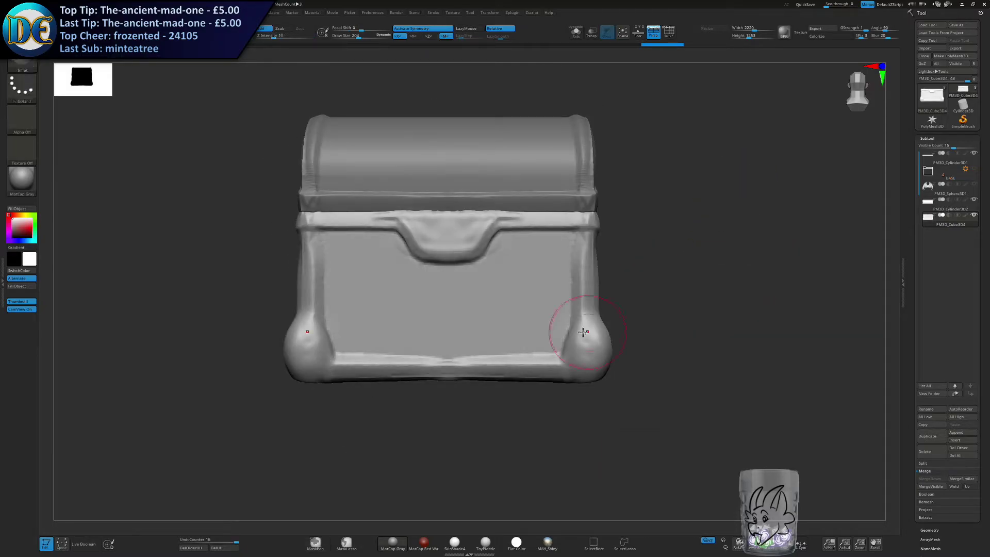
right_click_drag(474, 341, 490, 327)
left_click_drag(521, 355, 533, 360, "shift")
right_click_drag(527, 228, 510, 329)
Isolate the chest body in Solo mode and step back through its history to the plain box.
left_click(577, 40)
right_click_drag(550, 157, 516, 214)
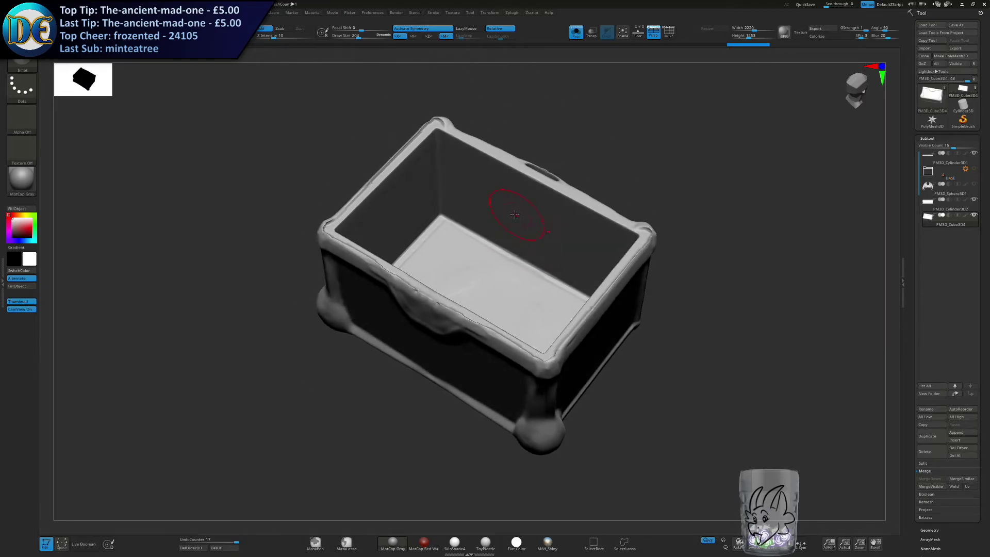
key("ctrl+z")
key("ctrl+z")
key("ctrl+z")
key("ctrl+z")
key("ctrl+z")
key("ctrl+z")
key("ctrl+z")
key("ctrl+z")
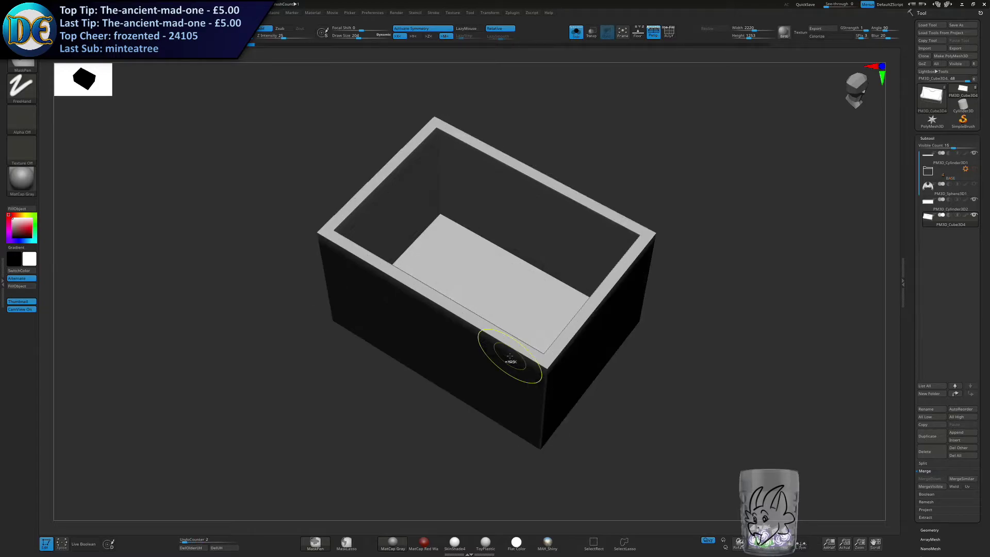
Restore the chest body's sculpted state from the history, inspect it and show the other subtools again.
right_click_drag(547, 336, 513, 375)
key("ctrl+shift+z")
key("ctrl+shift+z")
key("ctrl+shift+z")
key("ctrl+shift+z")
key("ctrl+shift+z")
key("ctrl+shift+z")
key("ctrl+shift+z")
key("ctrl+shift+z")
key("ctrl+shift+z")
key("ctrl+shift+z")
key("ctrl+shift+z")
key("ctrl+shift+z")
key("ctrl+shift+z")
right_click_drag(294, 419, 320, 354)
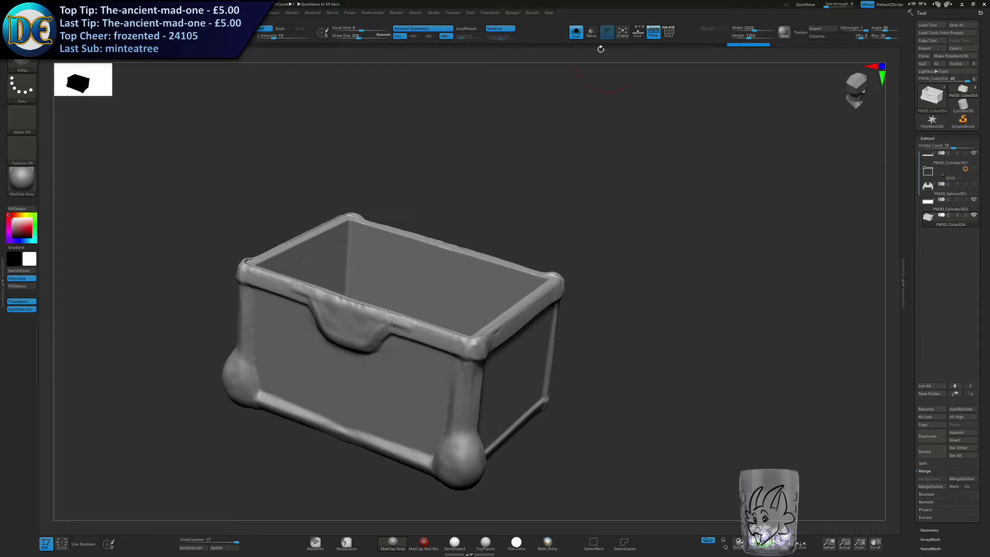
right_click_drag(671, 134, 503, 271)
right_click_drag(465, 310, 586, 113)
left_click(577, 36)
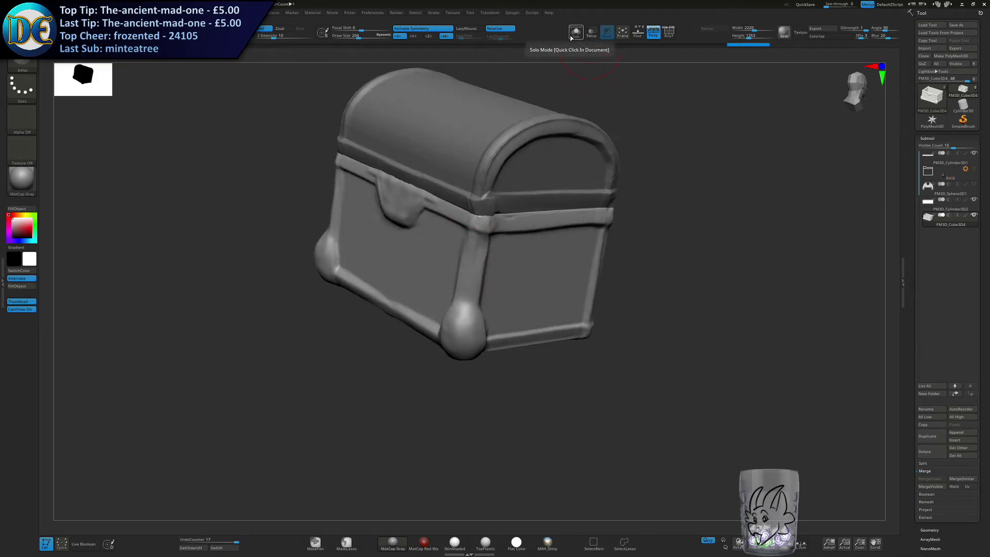
Switch to the ClayBuildup brush and reduce its size for work on the lower front feet.
right_click_drag(429, 295, 509, 350, "shift")
key("space")
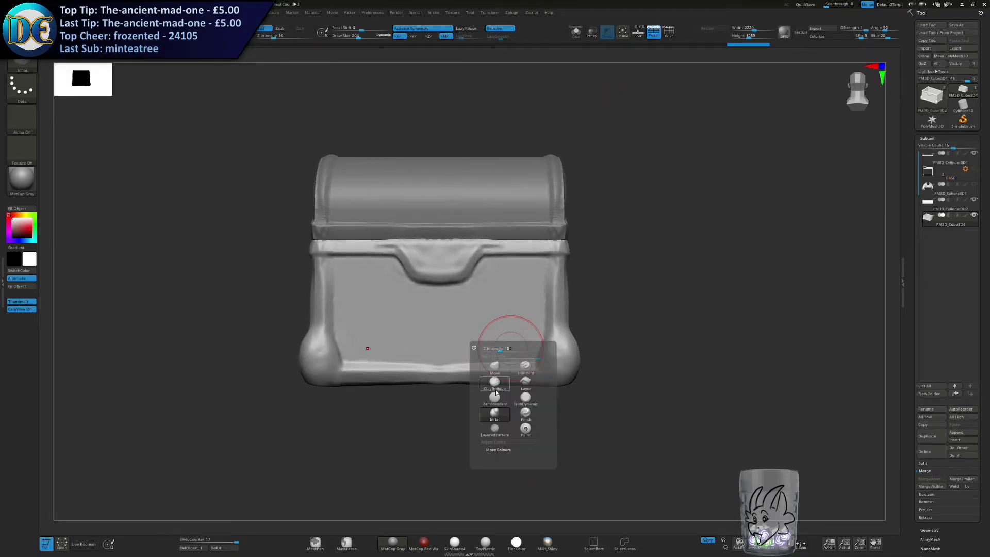
left_click(23, 64)
key("space")
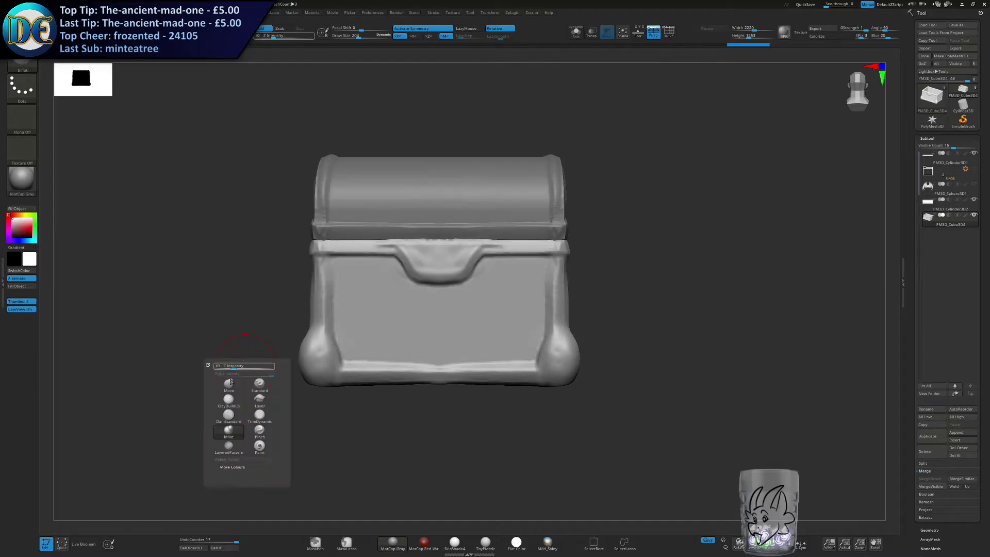
left_click(223, 400)
key("s")
mouse_move(477, 326)
right_mouse_down("alt")
mouse_move(370, 263)
mouse_move(490, 304)
right_mouse_up("alt")
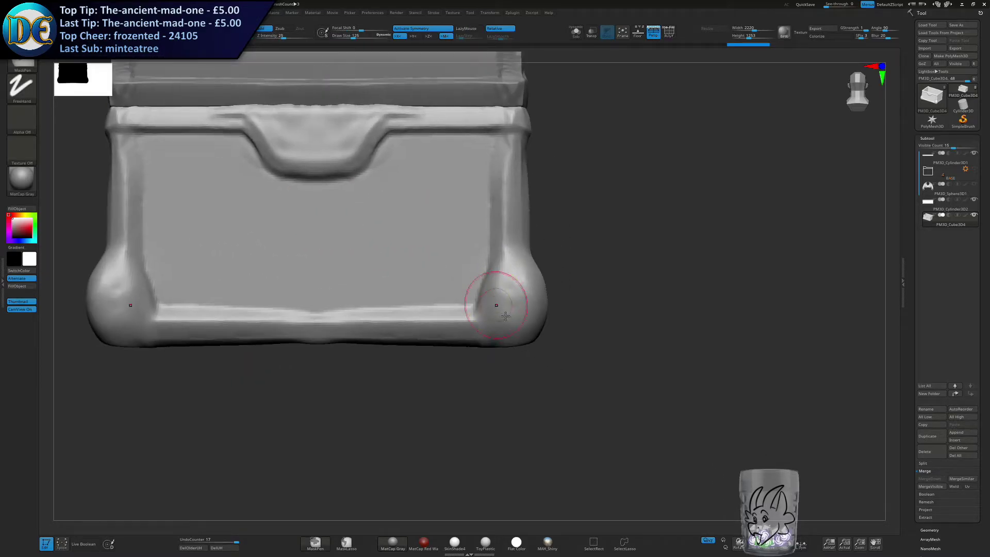
Try ClayBuildup strokes on the lower front feet, reducing the brush size between attempts, and undo them.
left_click_drag(488, 335, 506, 316)
right_click_drag(506, 316, 538, 333)
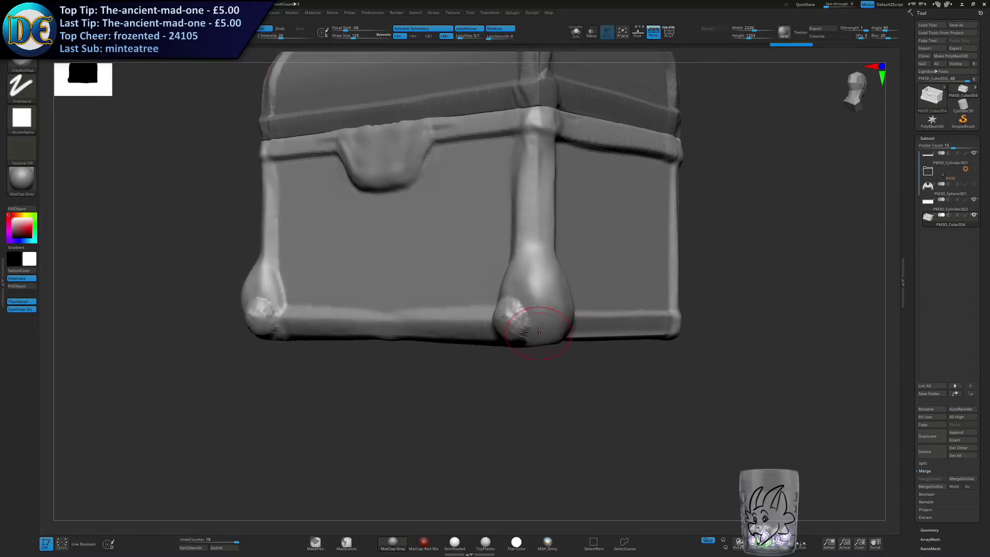
key("ctrl+z")
key("[")
key("[")
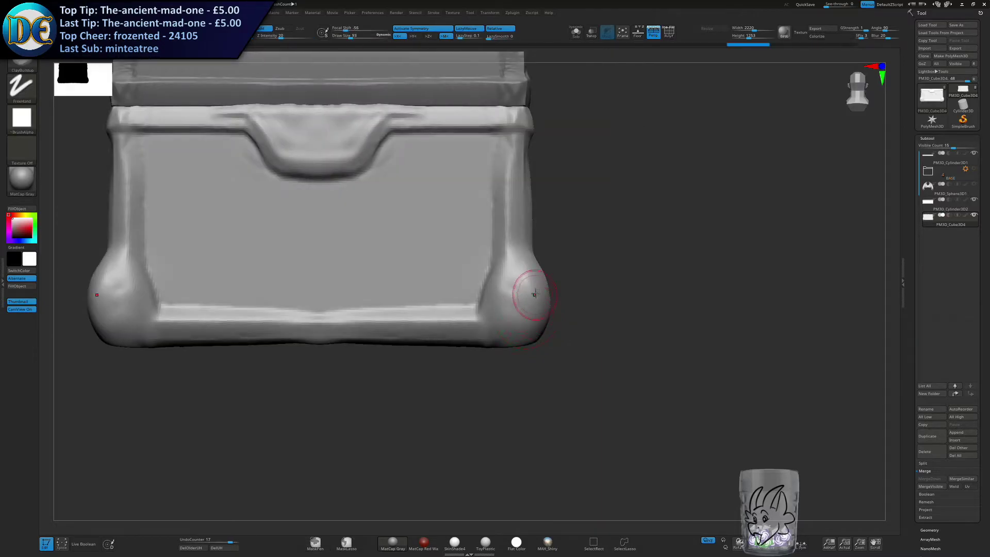
mouse_move(534, 285)
left_mouse_down("alt")
mouse_move(536, 336)
mouse_move(508, 338)
left_mouse_up("alt")
left_click_drag(497, 287, 499, 339, "alt")
mouse_move(557, 327)
right_mouse_down()
mouse_move(485, 307)
mouse_move(500, 296)
mouse_move(553, 300)
right_mouse_up()
key("ctrl+z")
key("ctrl+z")
key("ctrl+z")
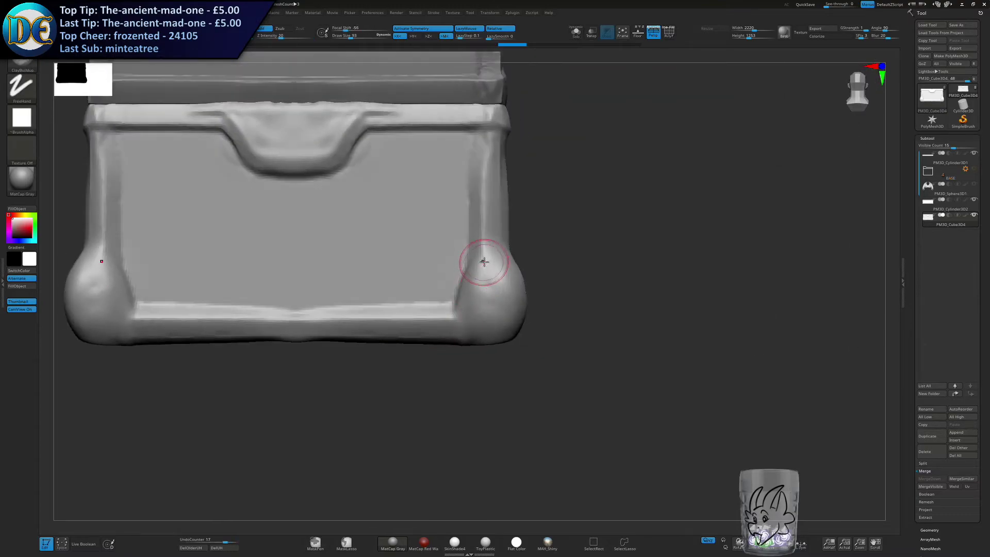
Build up three separate toe ridges running down each lower front foot with ClayBuildup.
key("ctrl+shift+z")
key("ctrl+shift+z")
key("ctrl+shift+z")
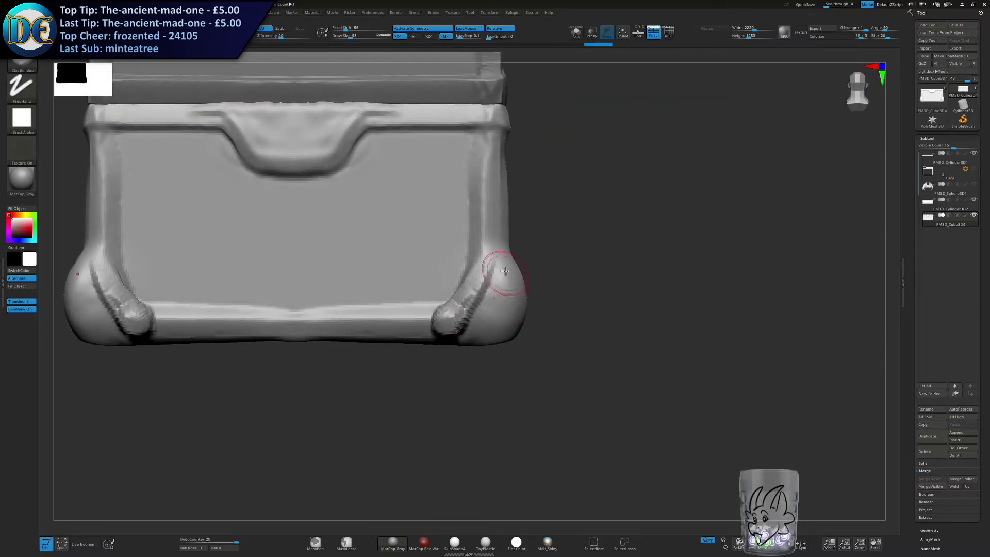
key("ctrl+shift+z")
key("ctrl+shift+z")
key("ctrl+shift+z")
right_click_drag(497, 303, 540, 312)
key("ctrl+shift+z")
key("ctrl+shift+z")
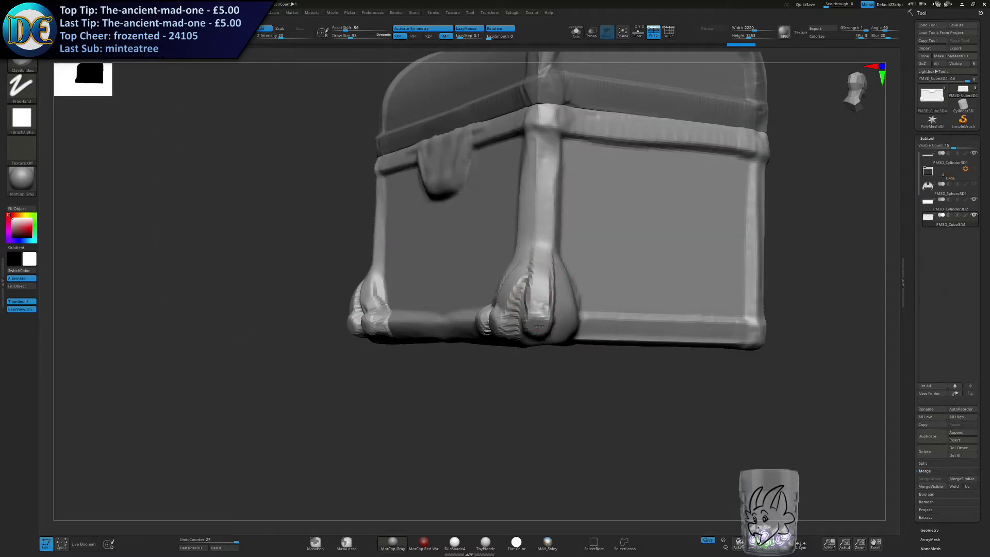
key("ctrl+shift+z")
left_click_drag(464, 373, 526, 373)
key("ctrl+shift+z")
mouse_move(511, 416)
left_mouse_down()
mouse_move(530, 407)
mouse_move(532, 384)
left_mouse_up()
Switch to the Move brush, adjust its size and pull the three toes outward from each front foot.
right_click(492, 334)
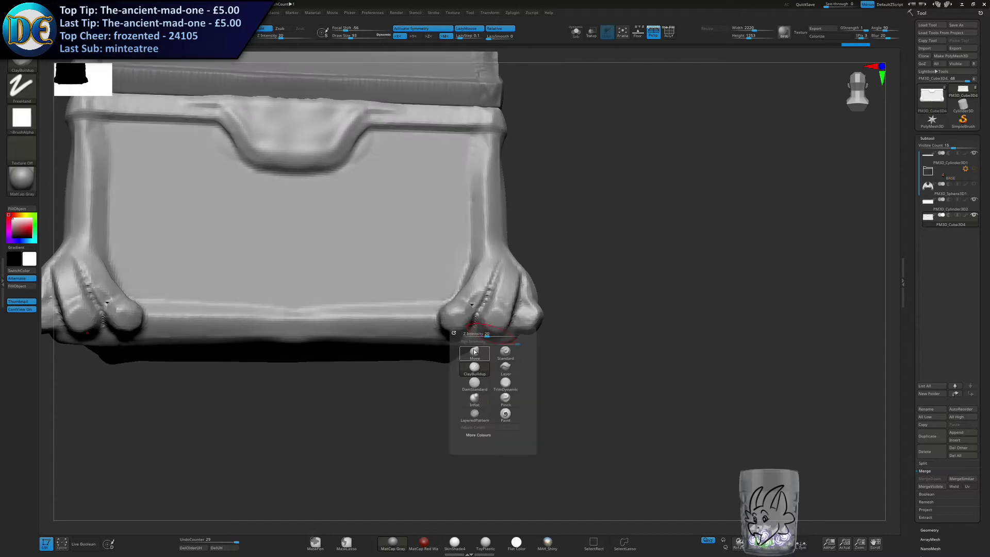
left_click(475, 351)
left_click_drag(542, 298, 547, 219, "shift")
key("s")
left_click_drag(457, 255, 491, 252)
left_click_drag(534, 284, 536, 272)
key("s")
left_click_drag(537, 289, 534, 296)
left_click_drag(532, 299, 498, 376)
key("s")
left_click_drag(583, 296, 597, 308, "ctrl")
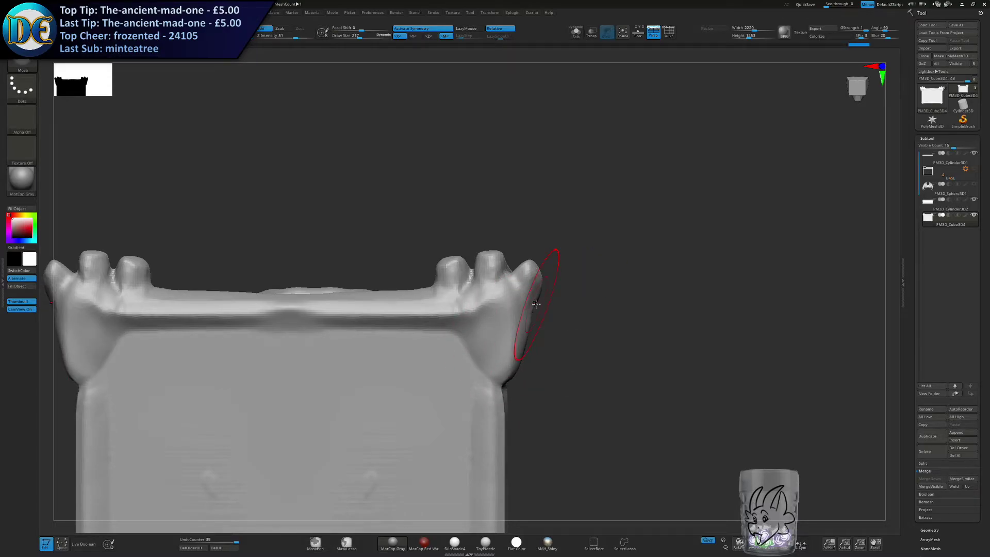
Refine the spacing and rounded tips of the front toes with a smaller Move brush.
left_click_drag(429, 235, 411, 356)
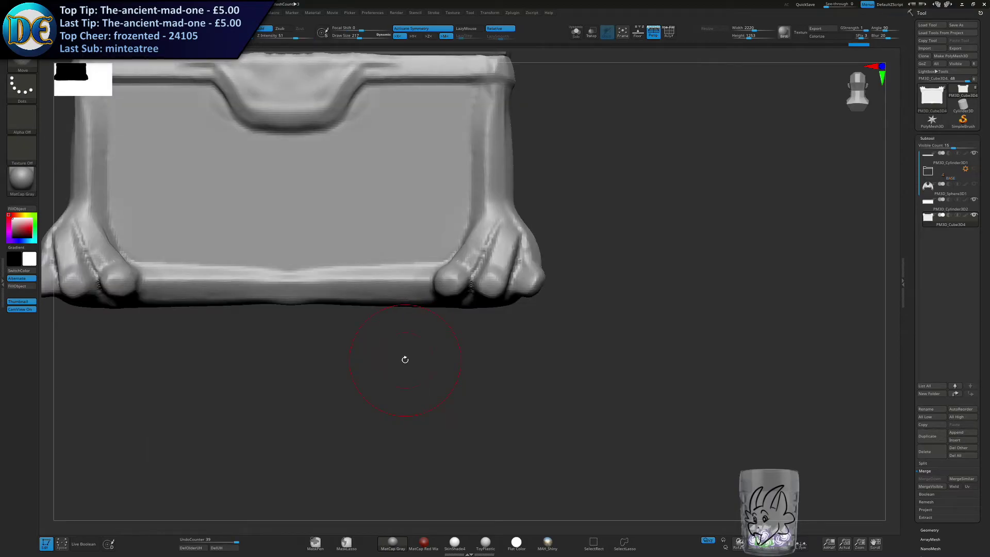
mouse_move(406, 359)
left_mouse_down()
mouse_move(563, 284)
mouse_move(523, 263)
left_mouse_up()
left_click_drag(539, 289, 535, 274)
mouse_move(505, 311)
left_mouse_down()
mouse_move(509, 296)
mouse_move(524, 301)
left_mouse_up()
mouse_move(537, 319)
left_mouse_down()
mouse_move(534, 305)
mouse_move(544, 318)
left_mouse_up()
key("s")
left_click_drag(553, 376, 546, 376)
mouse_move(480, 368)
left_mouse_down()
mouse_move(479, 377)
mouse_move(522, 351)
left_mouse_up()
mouse_move(521, 356)
left_mouse_down()
mouse_move(520, 367)
mouse_move(564, 356)
left_mouse_up()
left_click_drag(566, 369, 544, 353)
mouse_move(666, 407)
left_mouse_down()
mouse_move(573, 390)
mouse_move(572, 364)
mouse_move(584, 368)
left_mouse_up()
key("s")
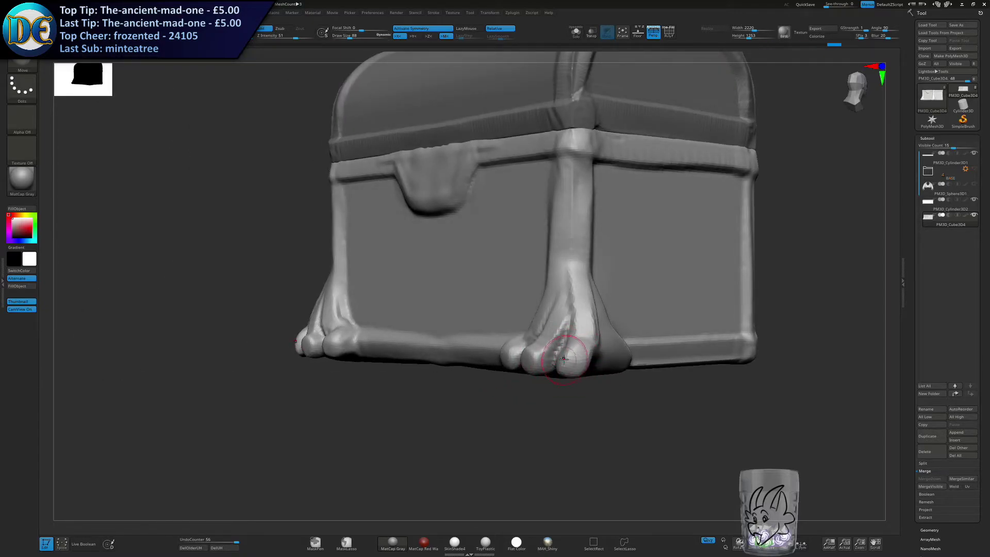
Enlarge the Move brush and adjust the overall silhouette of the front feet and their lower legs.
key("ctrl")
right_click_drag(490, 418, 488, 385, "ctrl")
right_click_drag(487, 384, 532, 387, "shift")
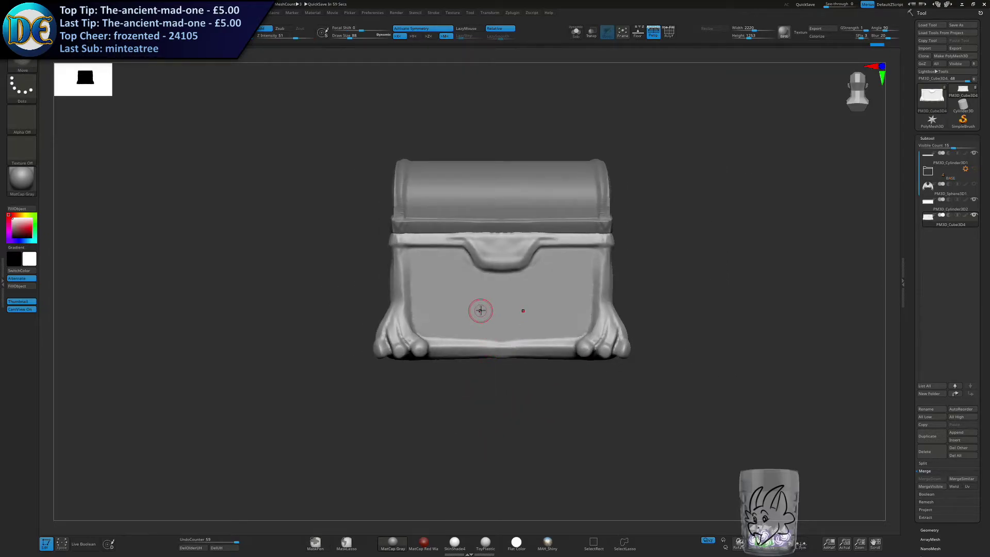
right_click_drag(435, 381, 356, 345, "alt")
key("s")
left_click_drag(471, 303, 476, 303)
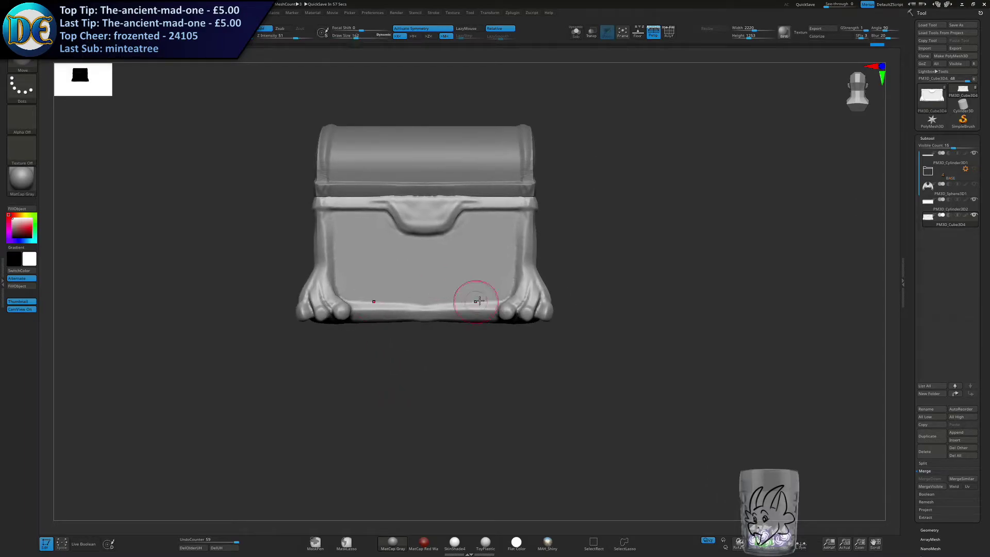
right_click_drag(503, 266, 506, 301, "ctrl")
key("s")
left_click_drag(519, 303, 526, 307)
right_click_drag(536, 298, 537, 263, "alt")
right_click_drag(537, 263, 502, 256)
left_click_drag(553, 258, 545, 261)
right_click_drag(515, 289, 517, 310)
left_click_drag(511, 309, 511, 309)
mouse_move(510, 308)
right_mouse_down()
mouse_move(512, 281)
mouse_move(521, 312)
right_mouse_up()
Shrink the Move brush and shape the individual toe tips into rounded, raised ends.
key("s")
left_click_drag(582, 332, 570, 331)
mouse_move(545, 340)
right_mouse_down()
mouse_move(544, 329)
mouse_move(558, 341)
right_mouse_up()
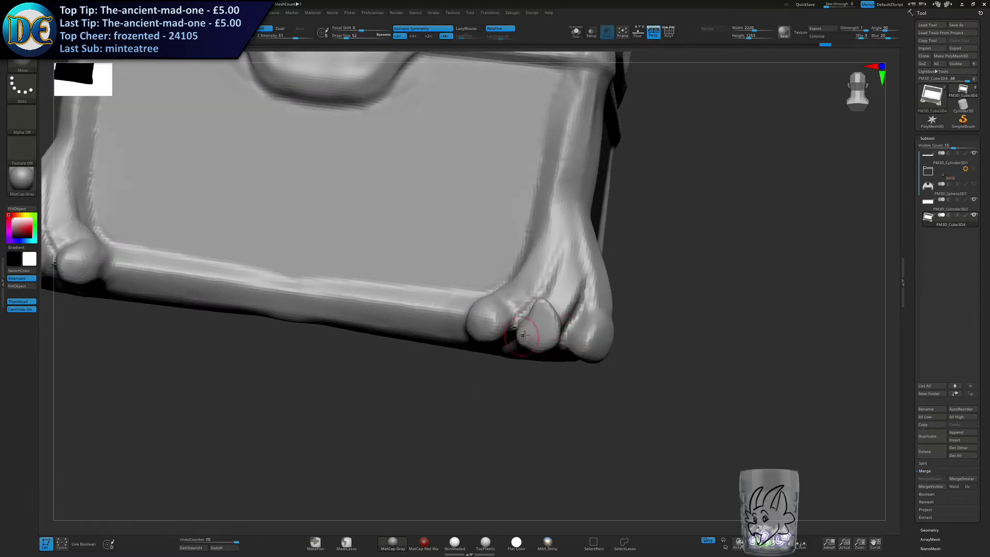
right_click_drag(524, 302, 496, 305)
mouse_move(485, 310)
left_mouse_down()
mouse_move(493, 328)
mouse_move(477, 330)
left_mouse_up()
right_click_drag(610, 347, 536, 321)
left_click_drag(583, 312, 597, 330)
mouse_move(594, 330)
right_mouse_down()
mouse_move(564, 324)
mouse_move(551, 279)
mouse_move(594, 289)
mouse_move(565, 285)
right_mouse_up()
Enlarge the Move brush and reshape the front toes and the underside of the feet.
key("s")
left_click_drag(567, 284, 589, 276)
left_click_drag(530, 254, 539, 248)
left_click_drag(537, 252, 546, 247)
left_click_drag(600, 330, 609, 329)
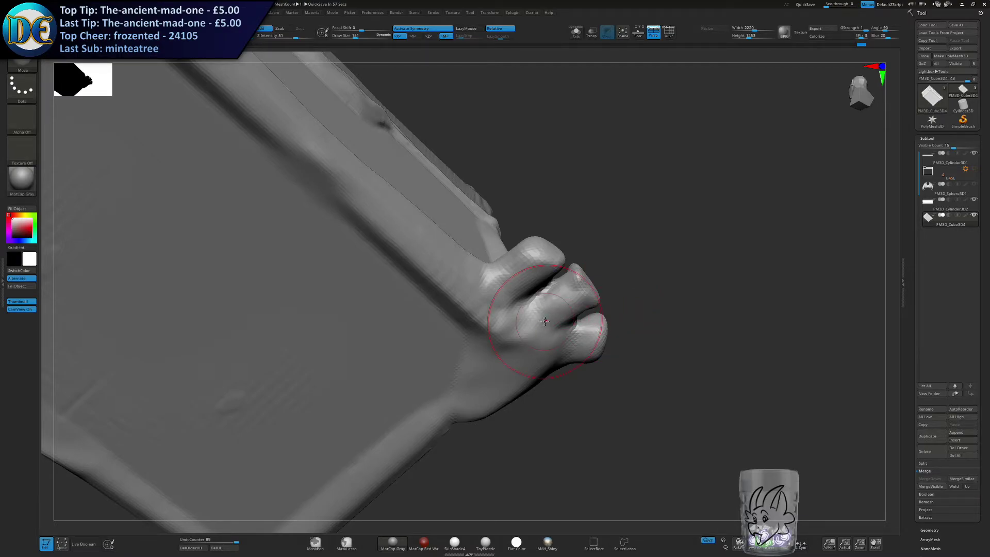
right_click_drag(412, 372, 450, 330)
mouse_move(535, 302)
right_mouse_down()
mouse_move(529, 287)
mouse_move(550, 275)
mouse_move(597, 274)
right_mouse_up()
Switch to the ClayBuildup brush and size it for the inner lower corners of the front panel.
key("space")
left_click(498, 308)
mouse_move(594, 268)
left_mouse_down()
mouse_move(637, 297)
mouse_move(650, 333)
mouse_move(562, 169)
left_mouse_up()
mouse_move(542, 178)
right_mouse_down()
mouse_move(590, 230)
mouse_move(533, 281)
right_mouse_up()
left_click_drag(531, 203, 491, 309)
mouse_move(490, 309)
right_mouse_down()
mouse_move(511, 281)
mouse_move(495, 291)
right_mouse_up()
key("s")
Try building a curved strip across the front panel's inner lower corners and undo it.
mouse_move(466, 306)
left_mouse_down()
mouse_move(460, 314)
mouse_move(490, 304)
mouse_move(512, 269)
left_mouse_up()
mouse_move(508, 281)
left_mouse_down()
mouse_move(428, 336)
mouse_move(505, 288)
left_mouse_up()
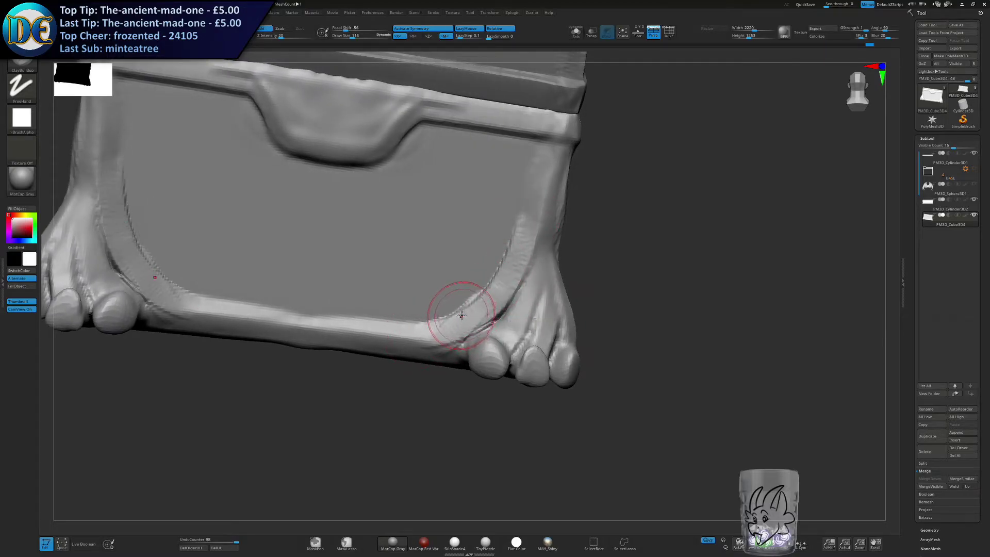
key("ctrl+z")
key("ctrl+z")
key("ctrl+z")
key("ctrl+z")
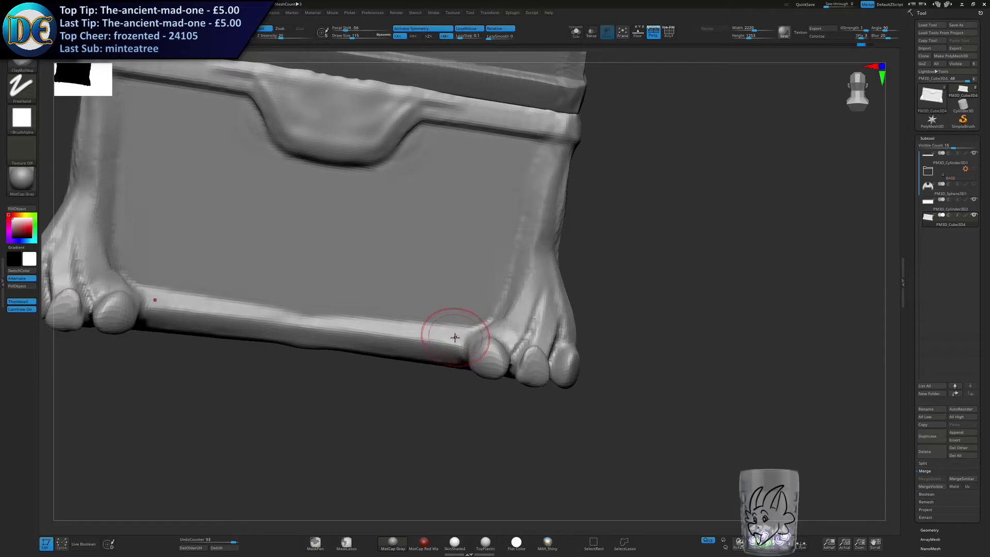
Build diagonal strips from the corner posts down to the bottom trim beside the front feet.
mouse_move(479, 308)
left_mouse_down()
mouse_move(488, 277)
mouse_move(544, 217)
mouse_move(445, 348)
mouse_move(371, 415)
left_mouse_up()
left_click_drag(526, 242, 479, 330, "shift")
left_click_drag(480, 331, 552, 356, "shift")
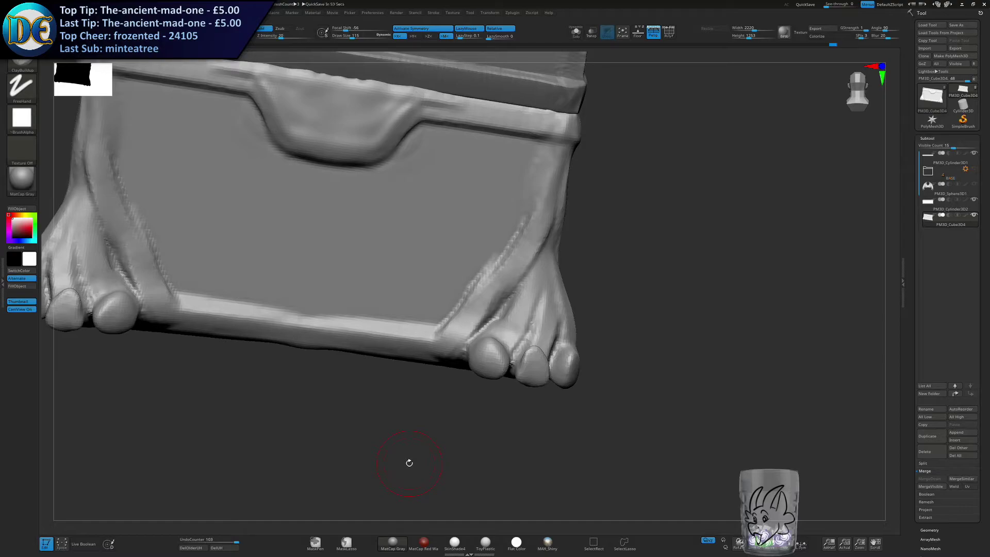
mouse_move(507, 278)
right_mouse_down()
mouse_move(472, 320)
mouse_move(705, 324)
mouse_move(722, 305)
right_mouse_up()
Switch to the Move brush, enlarge it and adjust the front foot's side and underside around the diagonal strip.
right_click(472, 321)
right_click(533, 346)
left_click(515, 365)
mouse_move(634, 248)
right_mouse_down("alt")
mouse_move(592, 254)
mouse_move(675, 269)
right_mouse_up("alt")
key("]")
key("]")
key("[")
right_click_drag(517, 259, 460, 293)
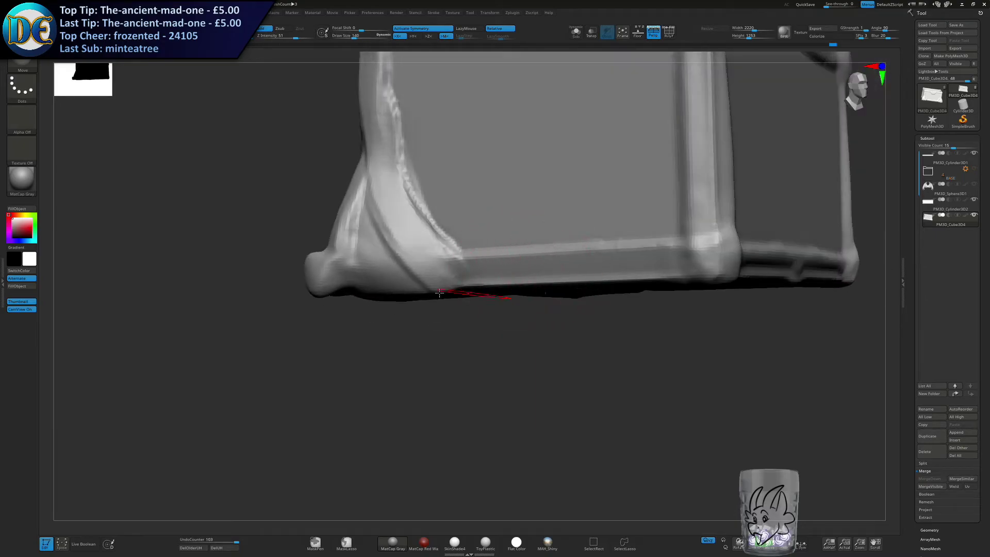
left_click_drag(346, 281, 350, 284)
mouse_move(340, 297)
right_mouse_down()
mouse_move(349, 283)
mouse_move(526, 238)
mouse_move(590, 464)
right_mouse_up()
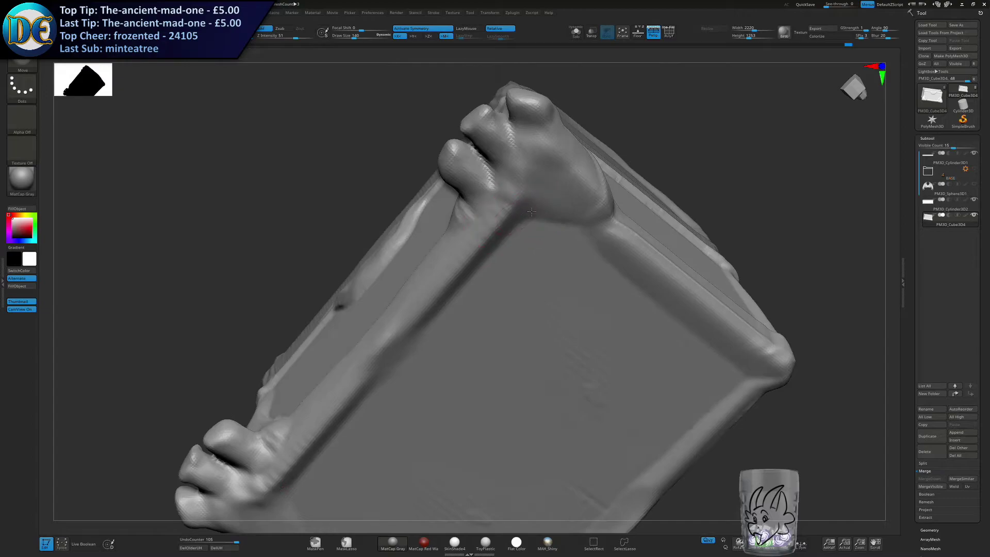
Reshape the front foot's heel and underside with the Move brush where the diagonal strip meets the bottom trim.
right_click_drag(516, 217, 572, 222)
mouse_move(496, 174)
left_mouse_down()
mouse_move(520, 193)
mouse_move(500, 187)
left_mouse_up()
left_click_drag(522, 154, 529, 160)
right_click_drag(557, 181, 444, 170)
mouse_move(519, 203)
right_mouse_down("ctrl")
mouse_move(500, 186)
mouse_move(343, 285)
mouse_move(337, 278)
mouse_move(376, 255)
mouse_move(660, 259)
mouse_move(650, 235)
mouse_move(652, 252)
right_mouse_up("ctrl")
left_click_drag(140, 392, 769, 285, "ctrl")
right_click_drag(769, 285, 283, 365)
left_click_drag(189, 384, 657, 311, "ctrl")
mouse_move(657, 312)
right_mouse_down()
mouse_move(608, 316)
mouse_move(665, 309)
right_mouse_up()
right_click_drag(665, 309, 813, 322, "ctrl")
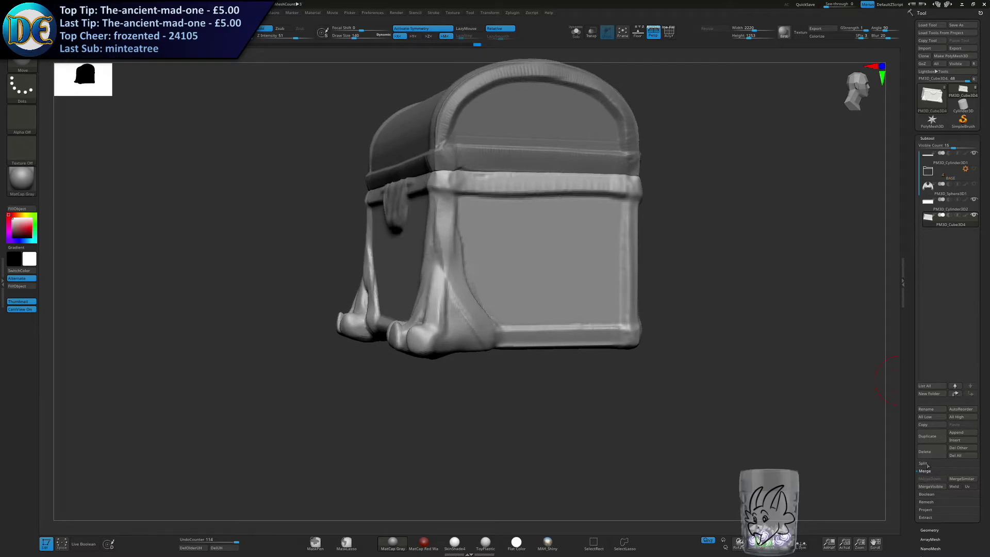
Smooth and flatten the undersides of the front feet level with the chest's base.
left_click(926, 464)
left_click(928, 241)
left_click(925, 451)
left_click(854, 469)
left_click_drag(504, 433, 545, 513, "ctrl")
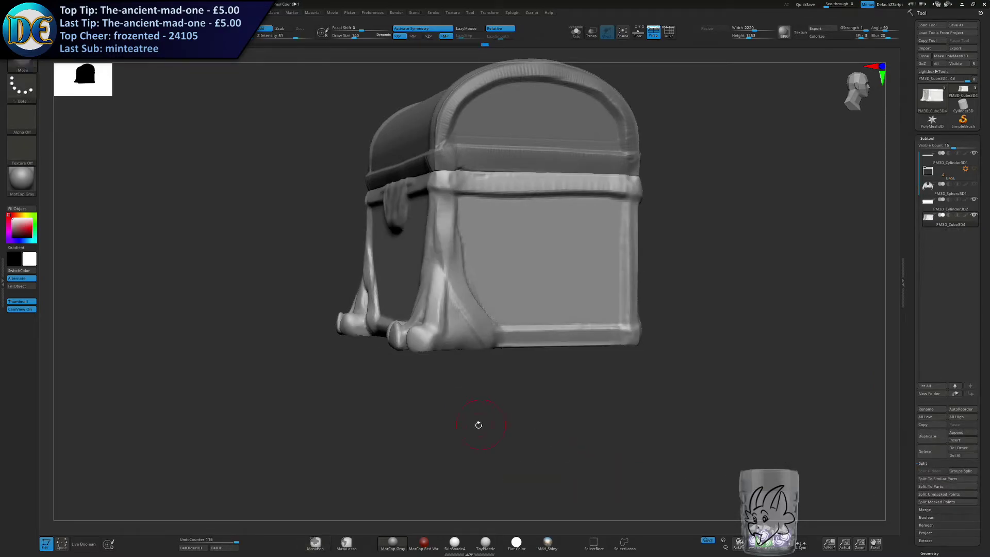
right_click_drag(480, 422, 464, 350)
left_click_drag(471, 339, 466, 330)
right_click_drag(469, 353, 498, 248, "alt")
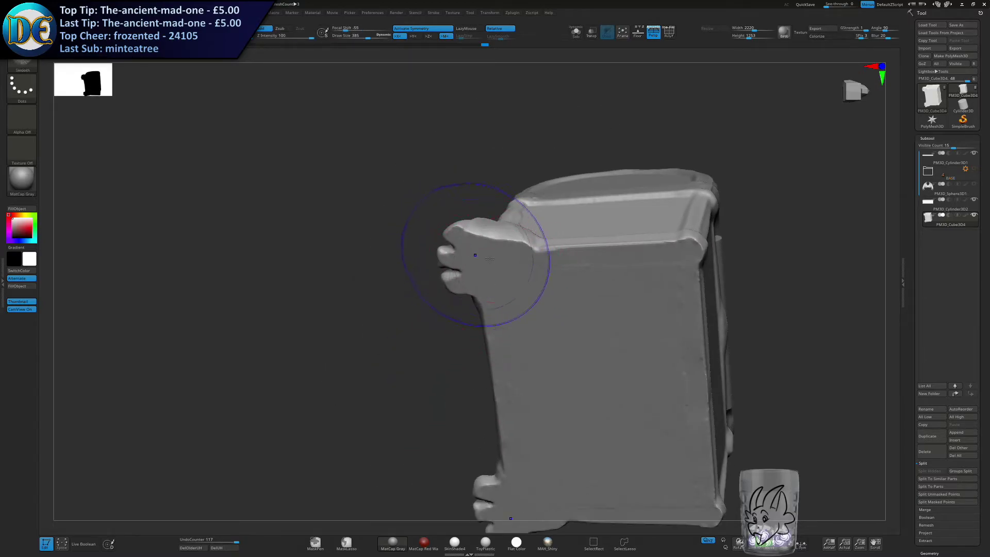
right_click_drag(539, 305, 550, 223, "alt")
left_click_drag(550, 224, 578, 288, "shift")
mouse_move(614, 155)
right_mouse_down()
mouse_move(623, 225)
mouse_move(526, 325)
right_mouse_up()
mouse_move(526, 325)
right_mouse_down()
mouse_move(499, 308)
mouse_move(611, 300)
right_mouse_up()
Switch to the SnakeHook brush and size it for the toes of the front feet.
key("s")
left_click_drag(528, 292, 511, 292)
right_click_drag(479, 292, 644, 327, "alt")
right_click_drag(587, 310, 567, 304)
key("b")
key("s")
key("h")
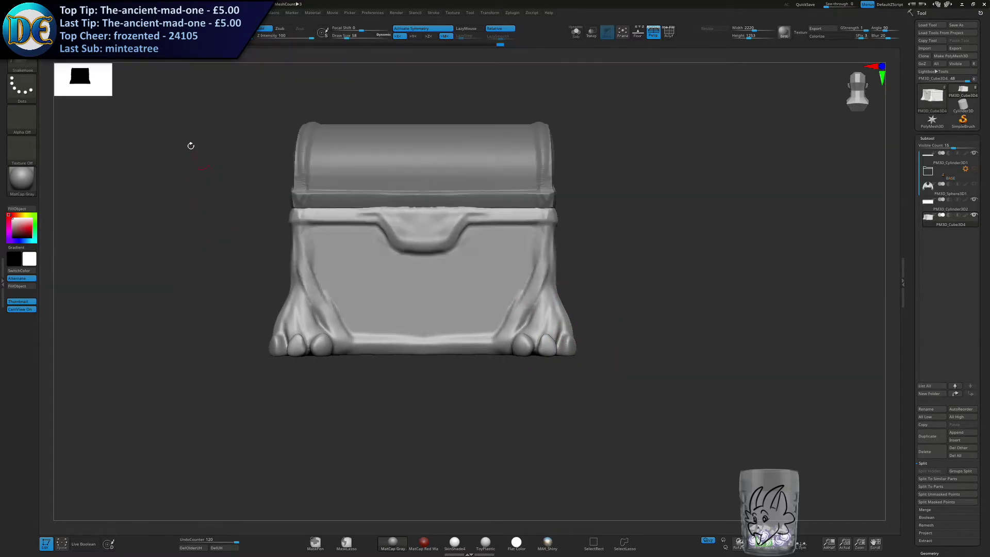
right_click_drag(392, 158, 394, 147, "ctrl")
right_click_drag(418, 274, 393, 170, "alt")
right_click_drag(394, 170, 502, 281, "ctrl")
key("s")
left_click_drag(499, 266, 488, 266)
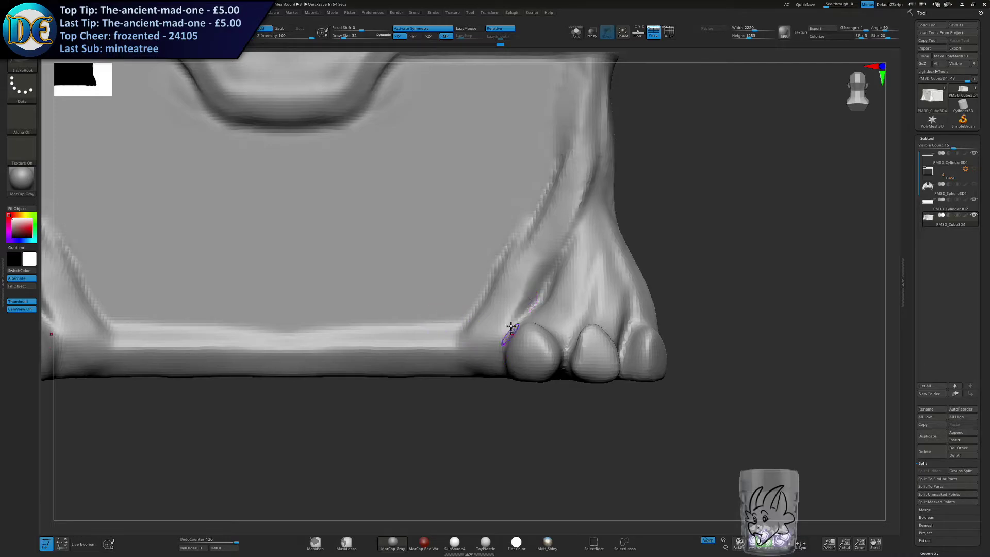
Pull tapered claws downward out of the inner and middle toes of the front feet.
right_click_drag(511, 330, 499, 356)
key("s")
left_click_drag(499, 356, 505, 399)
right_click_drag(508, 386, 543, 379)
key("ctrl+z")
left_click_drag(520, 375, 522, 411)
right_click_drag(580, 386, 548, 382)
key("ctrl+z")
left_click_drag(520, 367, 511, 409)
left_click_drag(581, 371, 573, 433)
key("ctrl+z")
left_click_drag(580, 370, 578, 395)
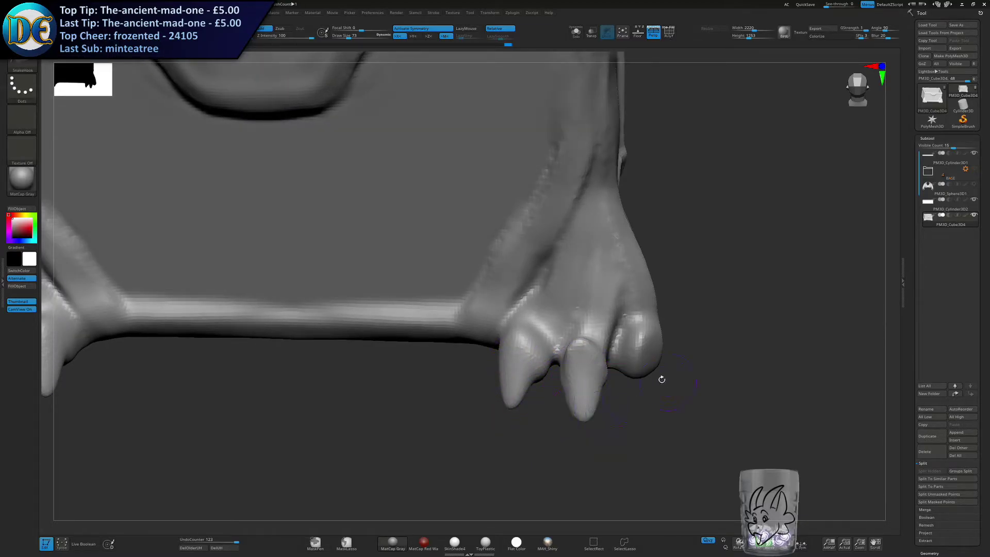
Pull a matching claw downward out of the outer toe of the front feet.
right_click_drag(668, 381, 641, 336)
left_click_drag(641, 336, 642, 389)
key("ctrl+z")
left_click_drag(641, 336, 649, 399)
right_click_drag(649, 399, 638, 367)
key("ctrl+z")
left_click_drag(641, 363, 635, 403)
right_click_drag(636, 404, 629, 374)
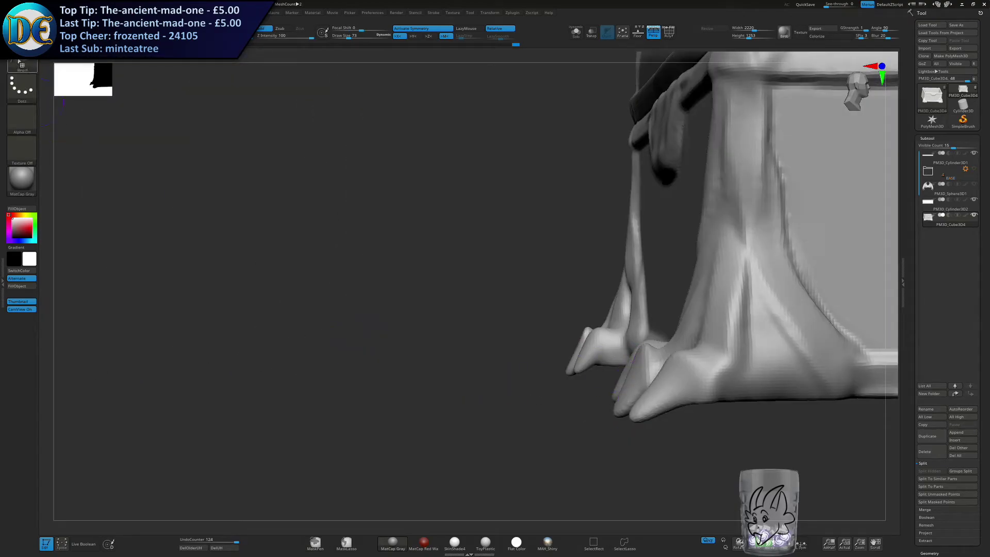
Switch to the Move brush and curl the front claws back so their tips sit near the base level.
key("b")
key("s")
key("h")
key("b")
left_click(286, 266)
right_click_drag(428, 349, 392, 264, "alt")
key("s")
mouse_move(392, 264)
left_mouse_down()
mouse_move(447, 267)
mouse_move(455, 245)
mouse_move(460, 252)
mouse_move(454, 243)
mouse_move(436, 279)
left_mouse_up()
key("s")
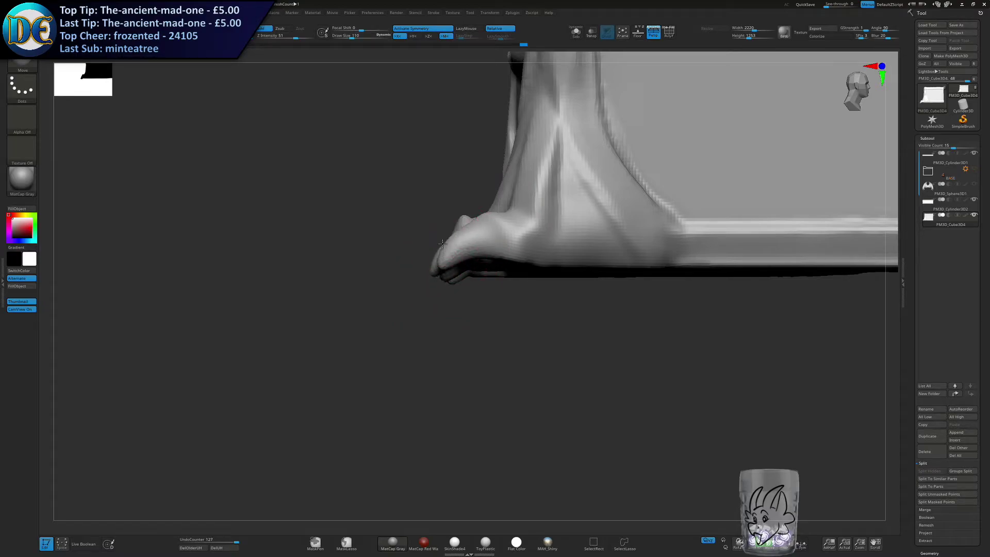
mouse_move(434, 240)
left_mouse_down()
mouse_move(442, 227)
mouse_move(468, 267)
mouse_move(476, 252)
left_mouse_up()
left_click_drag(403, 273, 414, 262)
mouse_move(415, 262)
right_mouse_down("alt")
mouse_move(452, 316)
mouse_move(531, 304)
mouse_move(524, 315)
right_mouse_up("alt")
Refine the thickness and curve of the individual front claws with differently sized Move strokes.
key("s")
left_click_drag(521, 318, 521, 322)
right_click_drag(529, 319, 538, 338)
key("s")
left_click_drag(533, 304, 538, 310)
mouse_move(539, 309)
right_mouse_down()
mouse_move(526, 382)
mouse_move(531, 305)
mouse_move(545, 369)
right_mouse_up()
key("s")
left_click_drag(540, 356, 550, 386)
mouse_move(550, 385)
right_mouse_down("ctrl")
mouse_move(532, 319)
mouse_move(508, 404)
mouse_move(486, 361)
right_mouse_up("ctrl")
left_click_drag(499, 358, 499, 347)
mouse_move(508, 351)
right_mouse_down("alt")
mouse_move(448, 261)
mouse_move(488, 255)
mouse_move(497, 284)
mouse_move(483, 320)
mouse_move(488, 273)
right_mouse_up("alt")
Adjust the toes and sharpen the claw tips so the three front claws are evenly spaced.
key("s")
left_click(489, 261)
key("s")
left_click_drag(487, 274, 479, 277)
right_click_drag(480, 282, 482, 342, "ctrl")
left_click_drag(483, 394, 480, 414)
mouse_move(434, 394)
right_mouse_down()
mouse_move(447, 361)
mouse_move(442, 377)
right_mouse_up()
mouse_move(397, 386)
left_mouse_down()
mouse_move(474, 388)
mouse_move(466, 390)
left_mouse_up()
left_click_drag(471, 393, 473, 388)
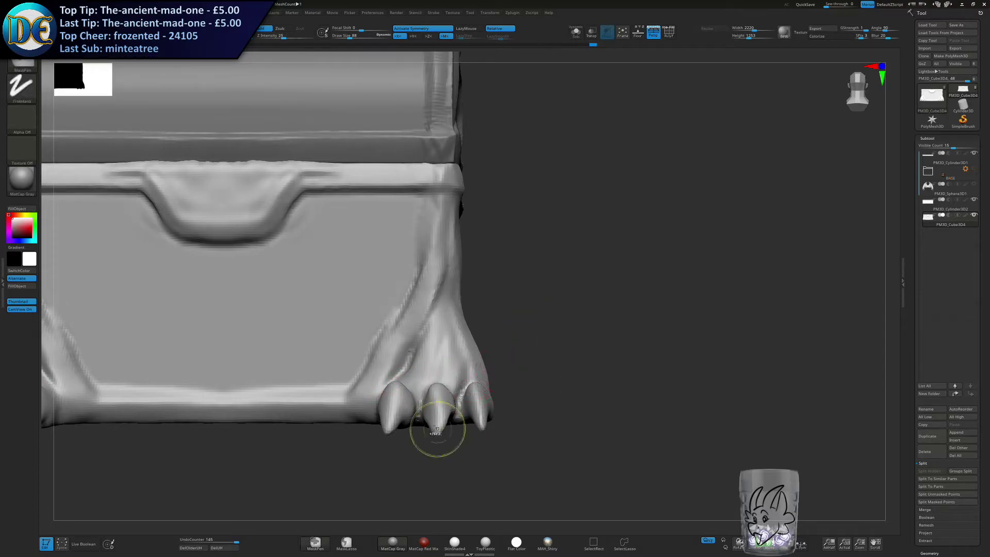
Make the wings subtool visible again on the chest.
right_click_drag(439, 435, 443, 338, "ctrl")
right_click_drag(296, 337, 438, 315, "alt")
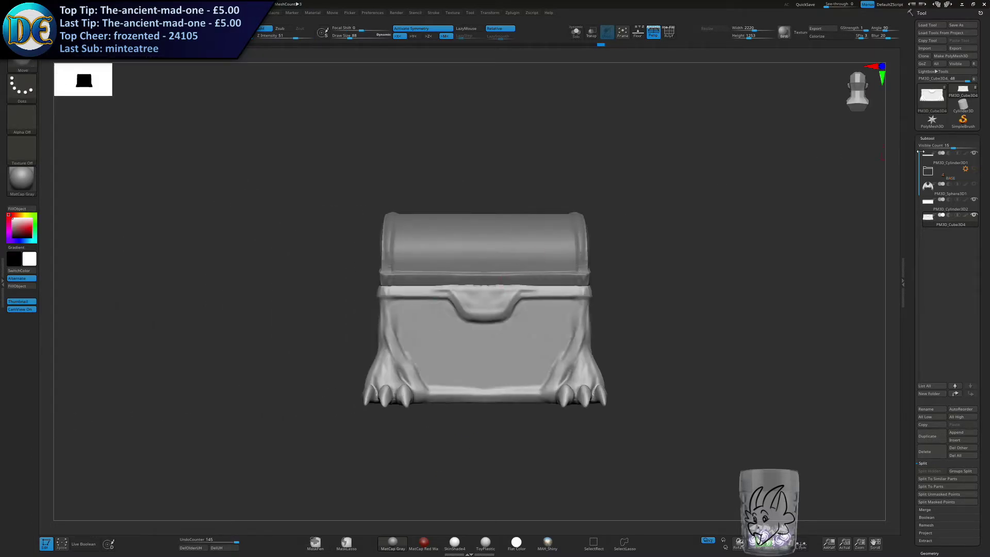
left_click(973, 186)
right_click_drag(529, 389, 497, 366, "alt")
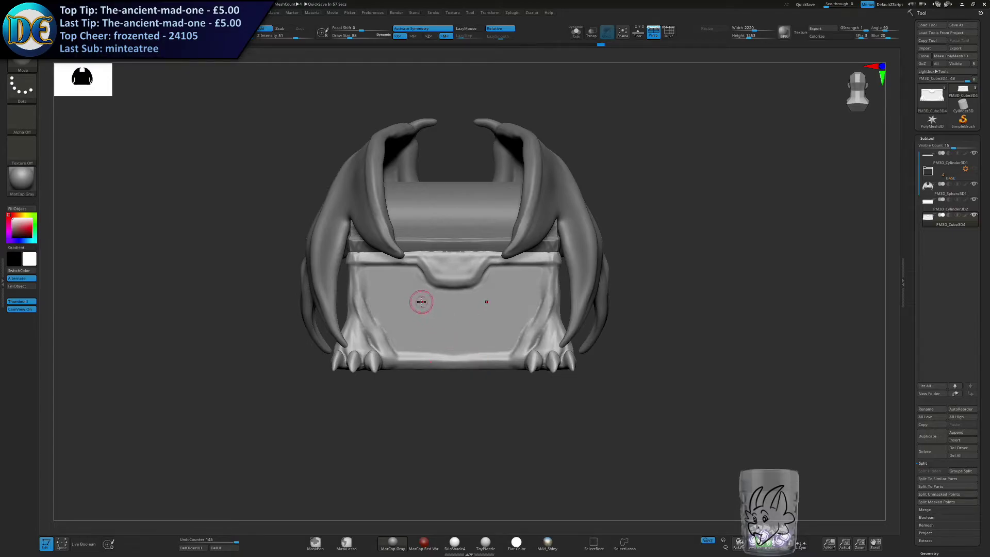
Reshape the front clasp plate from a rounded tab into a pointed shield with a large Move brush.
key("space")
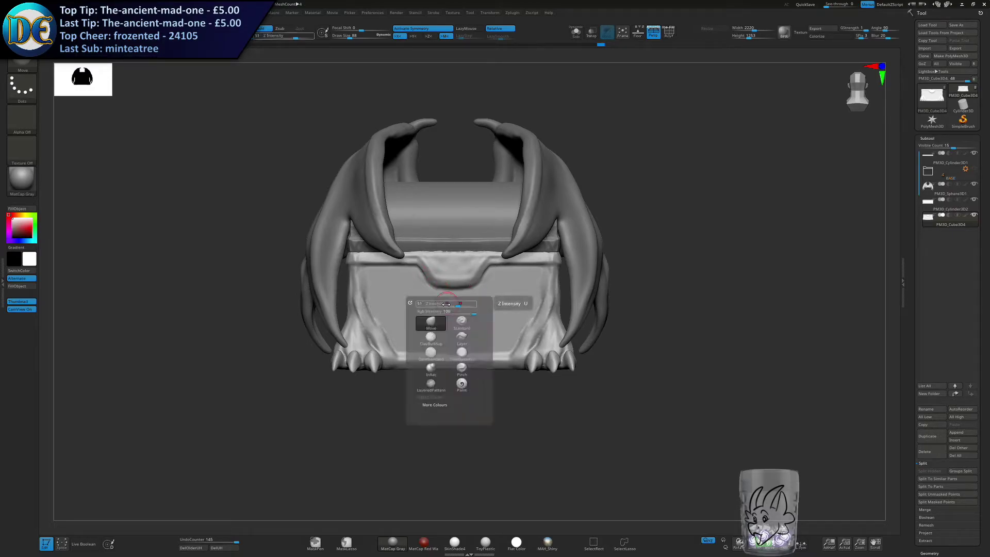
right_click_drag(495, 220, 466, 273, "ctrl")
key("s")
mouse_move(460, 274)
left_mouse_down()
mouse_move(470, 272)
mouse_move(455, 311)
mouse_move(471, 304)
left_mouse_up()
key("s")
mouse_move(478, 300)
left_mouse_down()
mouse_move(496, 277)
mouse_move(484, 280)
left_mouse_up()
mouse_move(481, 281)
left_mouse_down()
mouse_move(479, 300)
mouse_move(488, 290)
left_mouse_up()
left_click_drag(483, 296, 464, 311)
mouse_move(471, 315)
left_mouse_down()
mouse_move(491, 279)
mouse_move(453, 315)
mouse_move(475, 314)
mouse_move(495, 279)
left_mouse_up()
right_click_drag(449, 348, 447, 322, "ctrl")
mouse_move(446, 322)
right_mouse_down()
mouse_move(395, 320)
mouse_move(464, 327)
right_mouse_up()
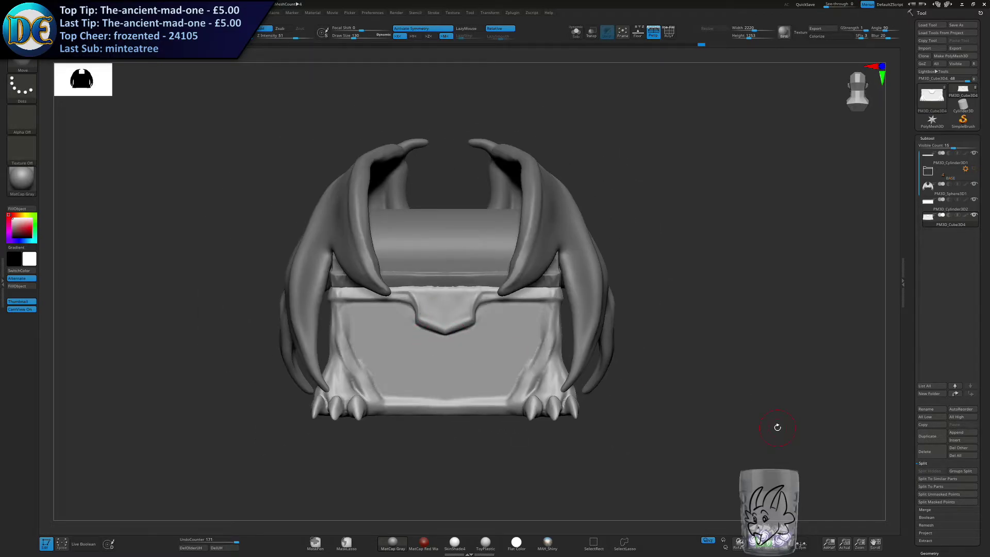
Mask the shield-shaped inner face of the clasp plate inside its border and invert the mask.
right_click_drag(435, 282, 442, 301, "ctrl")
key("s")
left_click_drag(440, 297, 434, 298)
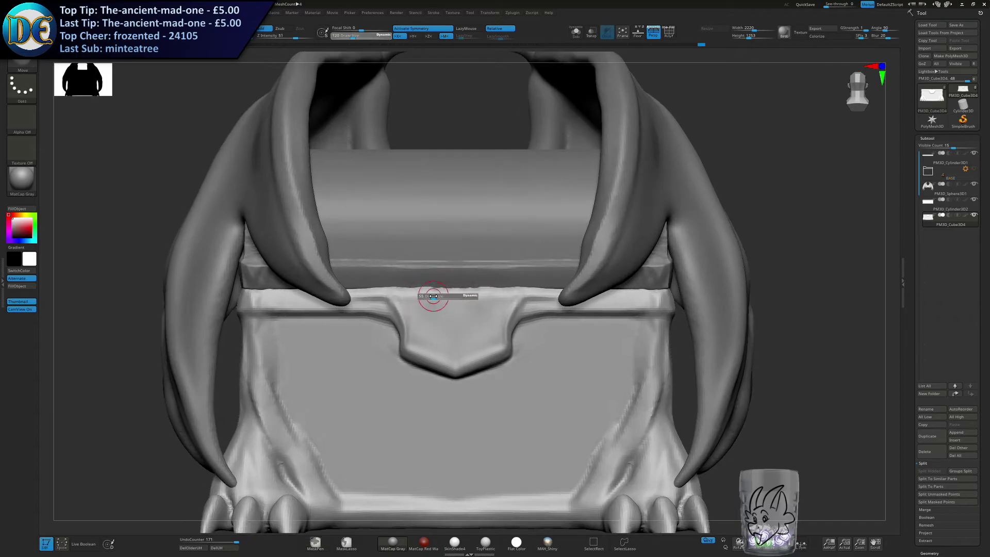
right_click_drag(438, 290, 442, 307, "ctrl")
key("s")
mouse_move(443, 293)
left_mouse_down()
mouse_move(406, 354)
mouse_move(408, 379)
mouse_move(444, 398)
mouse_move(508, 343)
left_mouse_up()
mouse_move(437, 312)
left_mouse_down("ctrl")
mouse_move(516, 309)
mouse_move(438, 361)
mouse_move(490, 356)
mouse_move(497, 323)
left_mouse_up("ctrl")
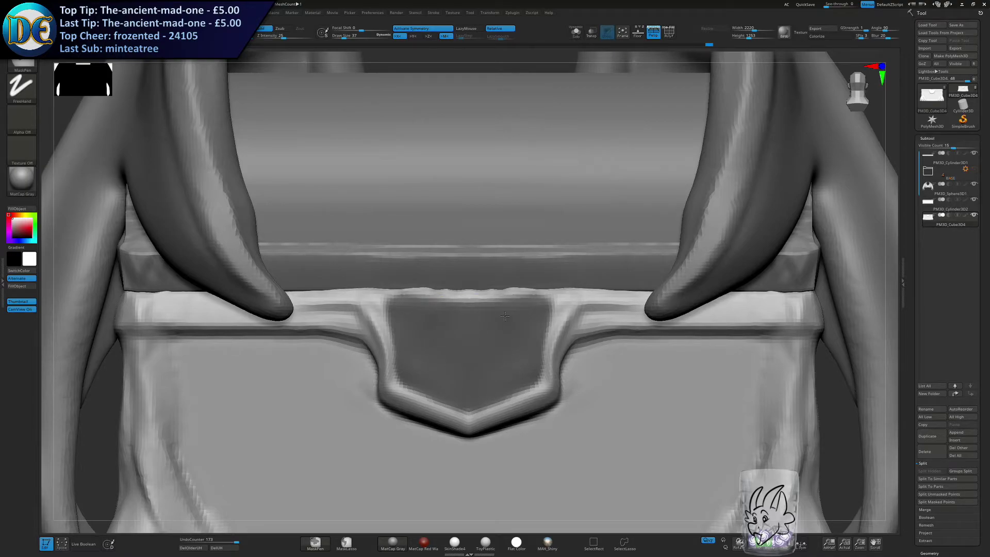
right_click_drag(494, 341, 495, 289, "ctrl")
left_click(751, 363, "ctrl")
Recess the clasp plate's inner face within its raised border and refine the outline with the Move brush.
right_click_drag(752, 363, 629, 256, "alt")
key("s")
left_click_drag(470, 259, 481, 259)
mouse_move(467, 268)
right_mouse_down()
mouse_move(537, 251)
mouse_move(583, 253)
mouse_move(454, 275)
mouse_move(420, 269)
right_mouse_up()
left_click_drag(427, 269, 431, 270)
right_click_drag(436, 279, 413, 279, "shift")
left_click_drag(671, 273, 682, 299, "ctrl")
key("s")
left_click_drag(454, 269, 447, 269)
mouse_move(442, 302)
right_mouse_down()
mouse_move(390, 297)
mouse_move(434, 298)
right_mouse_up()
key("s")
left_click_drag(429, 298, 421, 297)
mouse_move(423, 297)
right_mouse_down("shift")
mouse_move(481, 283)
mouse_move(503, 297)
right_mouse_up("shift")
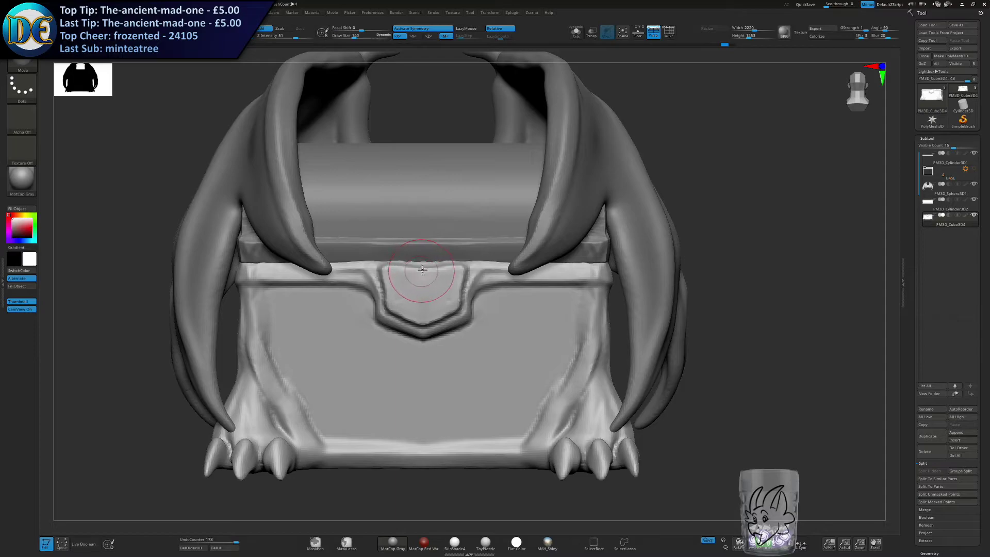
Try reshaping the clasp plate's top edge with a larger Move brush and undo the changes.
left_click_drag(444, 267, 444, 267)
mouse_move(444, 268)
right_mouse_down()
mouse_move(444, 280)
mouse_move(415, 295)
mouse_move(437, 269)
right_mouse_up()
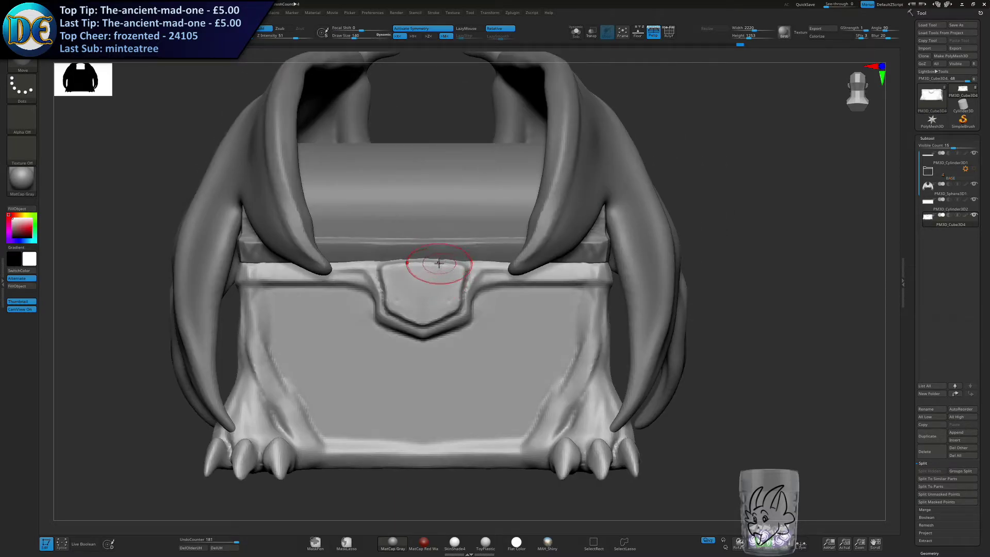
mouse_move(427, 288)
right_mouse_down()
mouse_move(404, 296)
mouse_move(425, 294)
mouse_move(451, 221)
mouse_move(458, 245)
right_mouse_up()
key("ctrl+z")
key("ctrl+z")
key("ctrl+z")
key("ctrl+z")
key("ctrl+shift+z")
Select the lid subtool, try moving its front lower edge above the clasp and undo it.
left_click(450, 221, "alt")
key("s")
left_click_drag(450, 247, 456, 247)
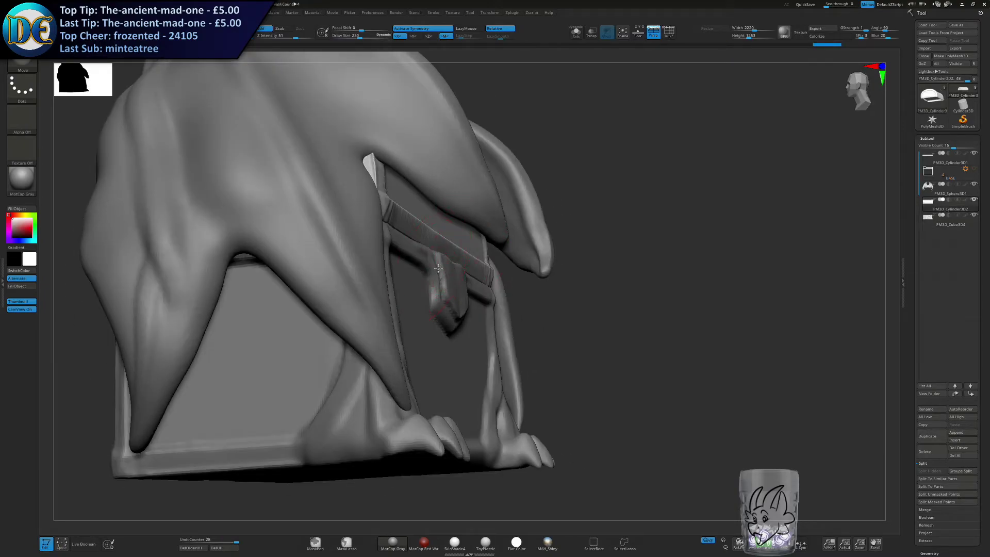
key("ctrl+z")
key("ctrl+z")
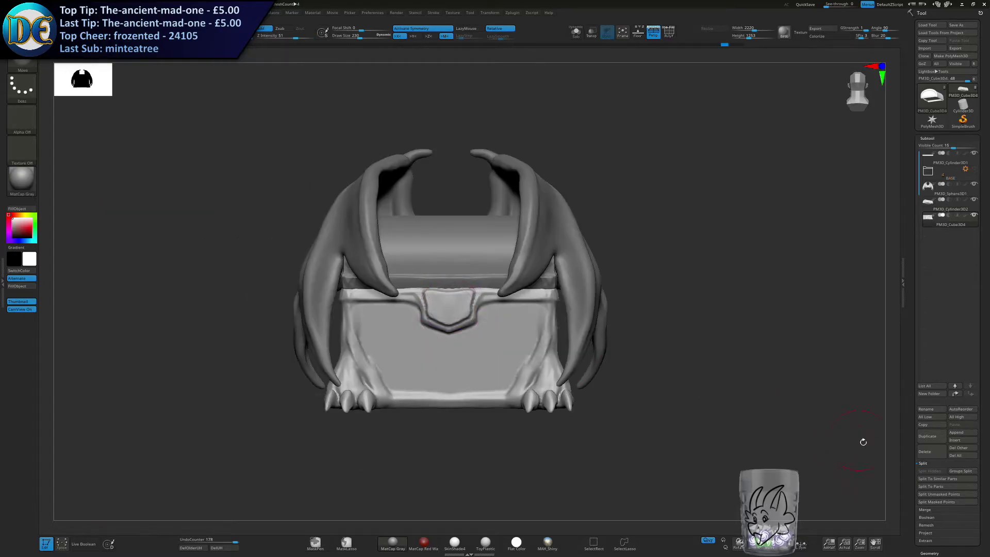
Append a sphere subtool to the chest and select it with the transform gizmo active.
left_click(948, 437)
left_click(739, 415)
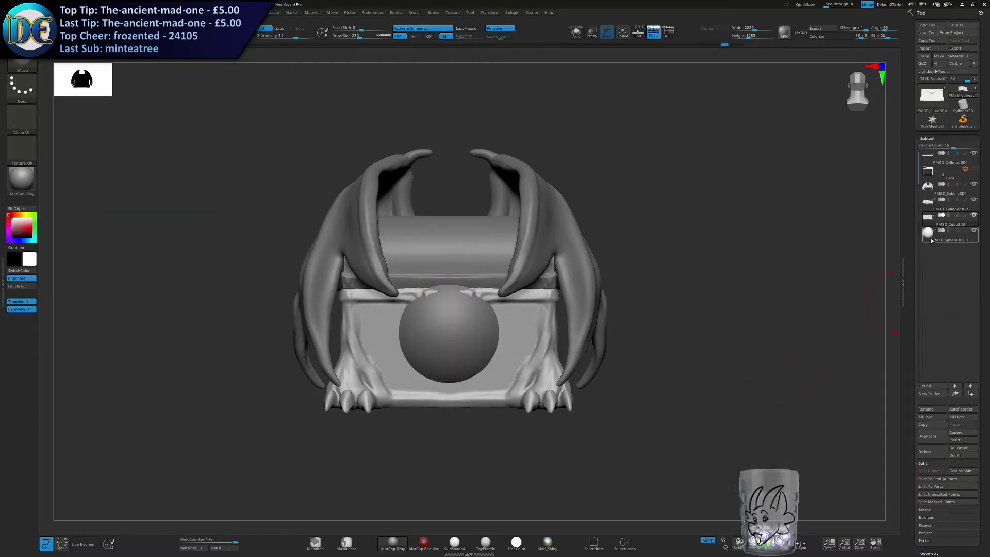
key("w")
right_click_drag(491, 317, 432, 334)
left_click_drag(444, 330, 432, 331)
key("ctrl+z")
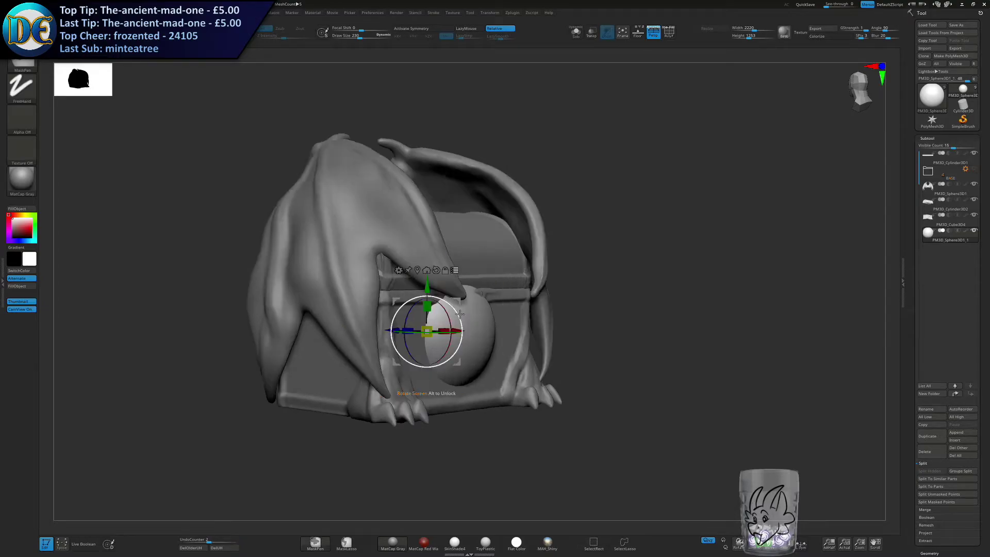
Scale the sphere down and move it forward onto the front of the clasp plate.
right_click_drag(442, 329, 427, 312)
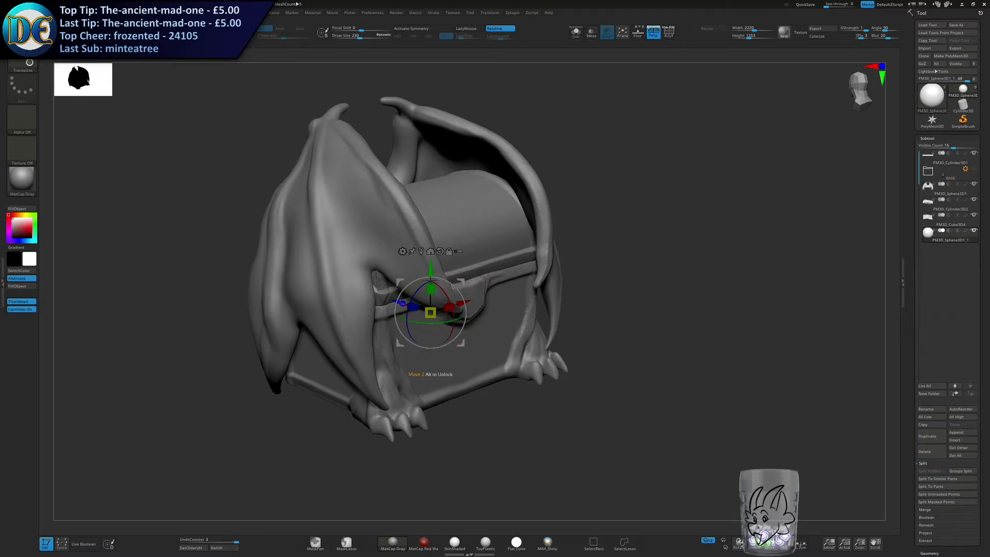
left_click_drag(402, 304, 452, 320)
left_click_drag(480, 284, 465, 242)
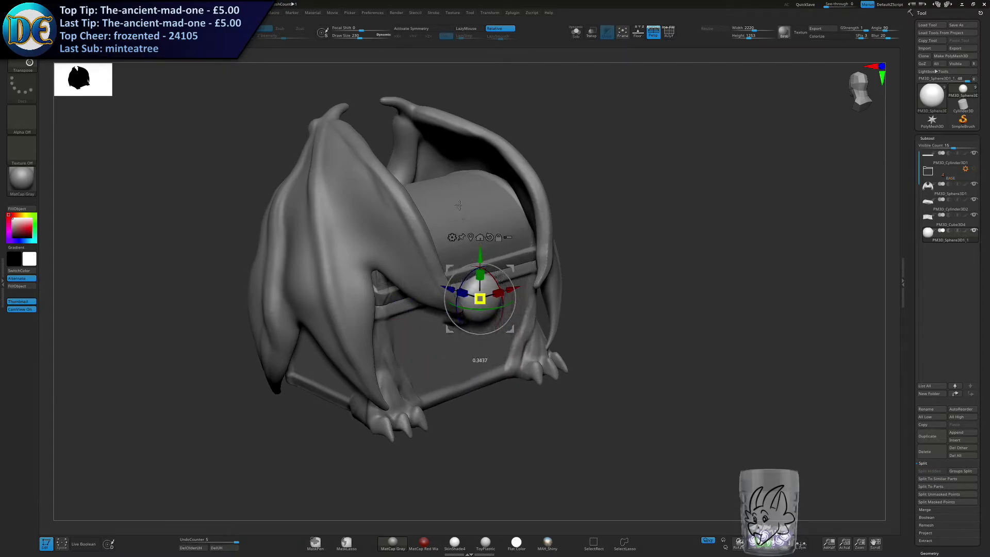
right_click_drag(471, 233, 480, 309)
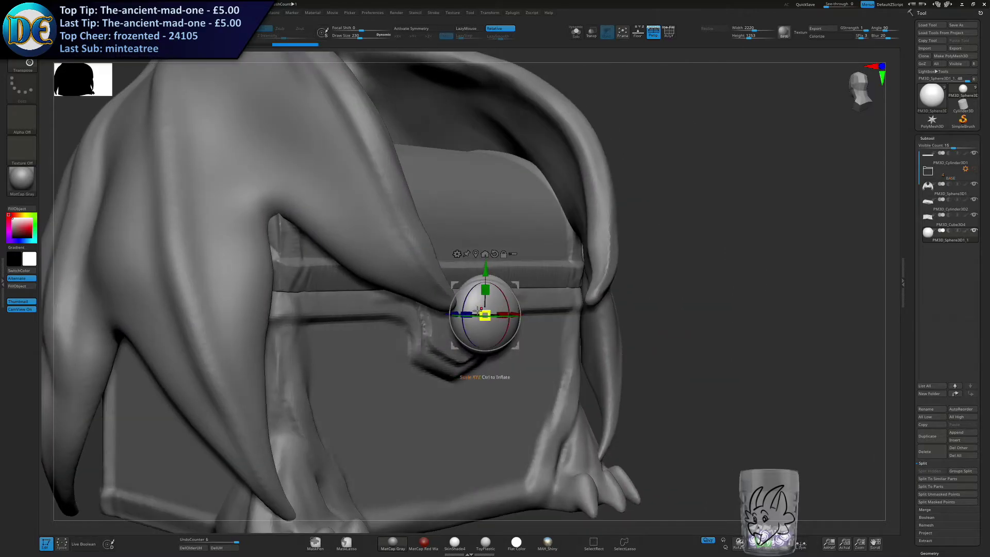
left_click_drag(412, 310, 415, 310)
right_click_drag(424, 312, 470, 317, "shift")
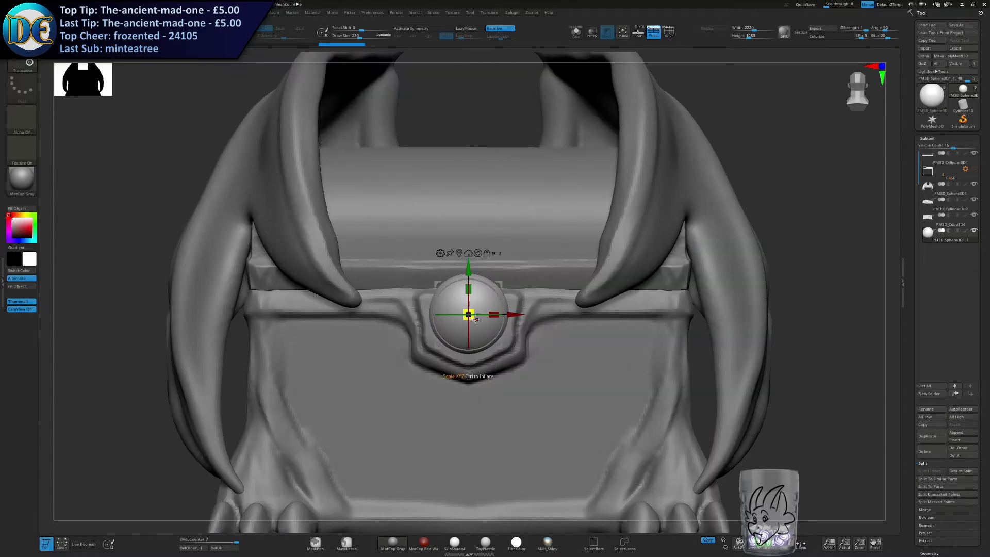
Fine-tune the sphere's size and height so it sits centred as a gem within the clasp's border.
left_click_drag(471, 315, 472, 313)
left_click_drag(469, 269, 469, 276)
left_click_drag(471, 321, 474, 305)
mouse_move(495, 304)
right_mouse_down("ctrl")
mouse_move(510, 269)
mouse_move(502, 292)
mouse_move(478, 303)
right_mouse_up("ctrl")
left_click_drag(478, 304, 487, 303)
mouse_move(444, 338)
right_mouse_down()
mouse_move(421, 341)
mouse_move(470, 349)
mouse_move(429, 344)
mouse_move(427, 335)
right_mouse_up()
Set up a small ClayBuildup brush for detailing the gem sphere on the clasp, with symmetry activated.
key("q")
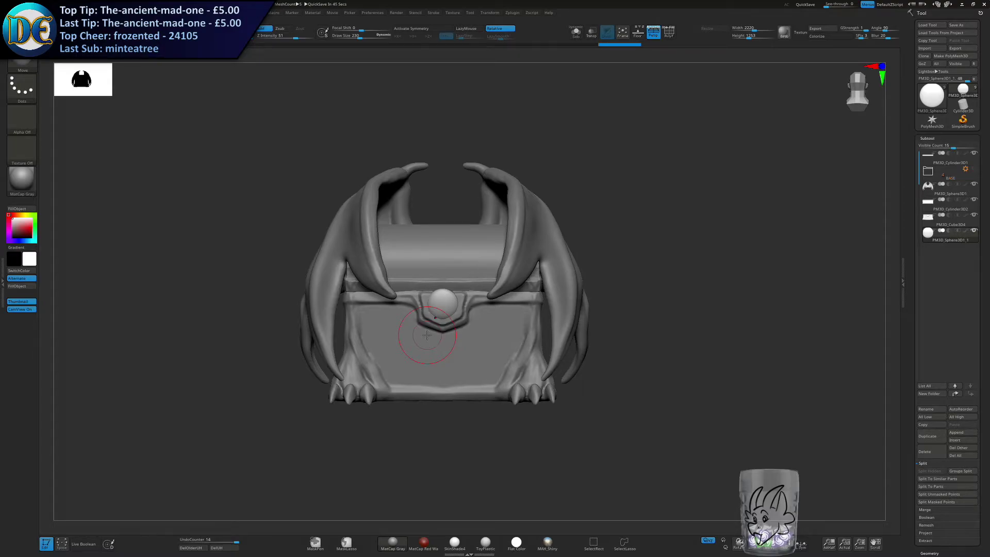
key("f")
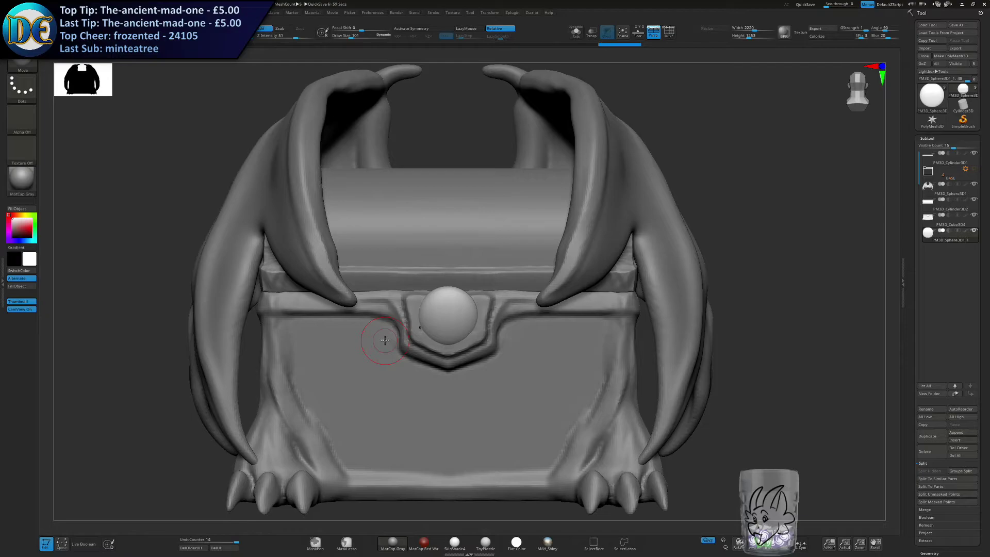
right_click_drag(443, 275, 444, 248, "alt")
key("s")
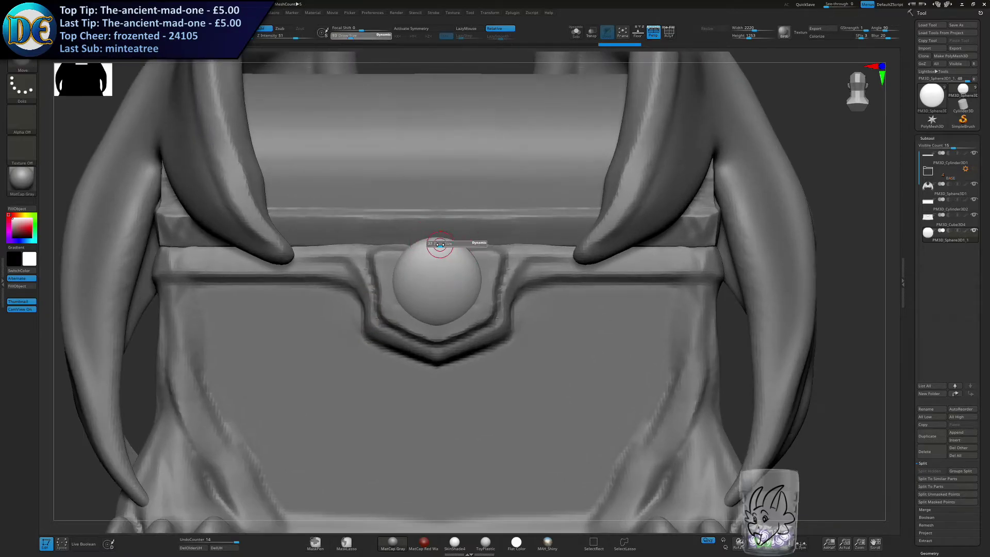
left_click_drag(444, 248, 439, 252)
key("space")
left_click(427, 288)
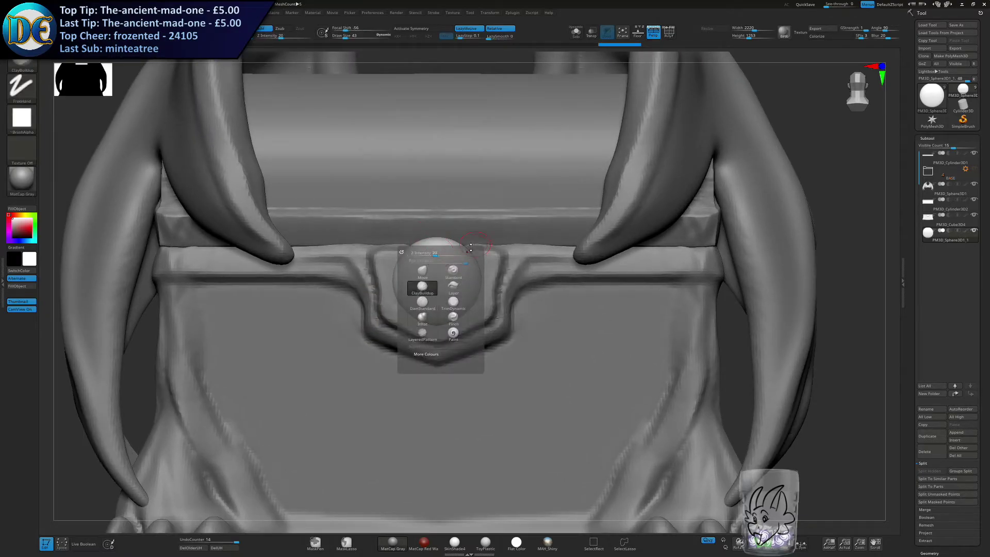
key("s")
left_click_drag(477, 227, 470, 227)
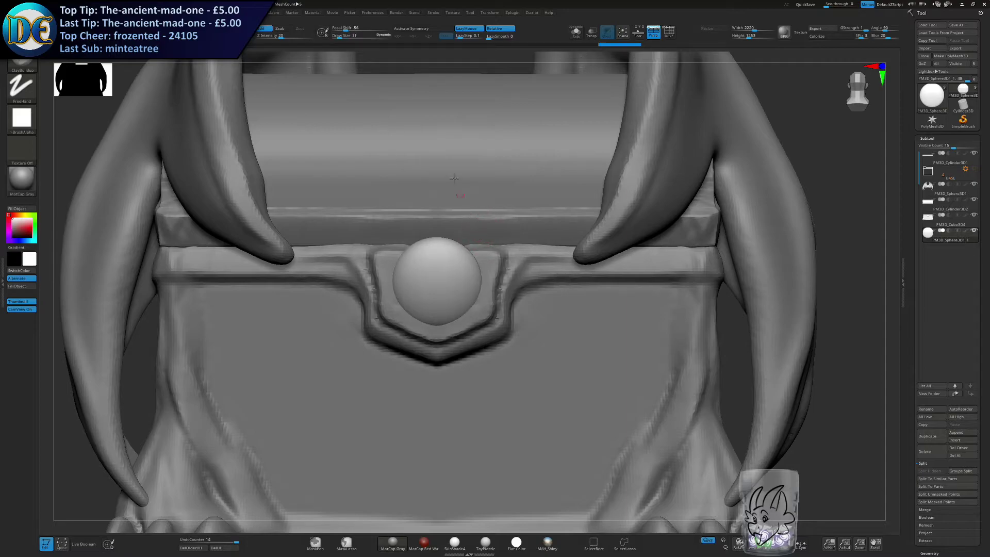
left_click(423, 30)
key("s")
Try vertical ClayBuildup strokes down the middle of the gem and undo them.
left_click_drag(440, 265, 433, 314)
key("ctrl+z")
left_click_drag(435, 252, 436, 312)
key("ctrl+z")
key("ctrl+z")
Sculpt a narrow vertical slit down the centre of the gem so it resembles a reptile's pupil.
mouse_move(435, 246)
left_mouse_down()
mouse_move(436, 313)
mouse_move(437, 282)
left_mouse_up()
right_click_drag(436, 283, 433, 247, "ctrl")
mouse_move(433, 247)
right_mouse_down()
mouse_move(335, 263)
mouse_move(431, 273)
mouse_move(392, 258)
right_mouse_up()
mouse_move(391, 257)
right_mouse_down()
mouse_move(447, 283)
mouse_move(435, 272)
right_mouse_up()
left_click(436, 322, "alt")
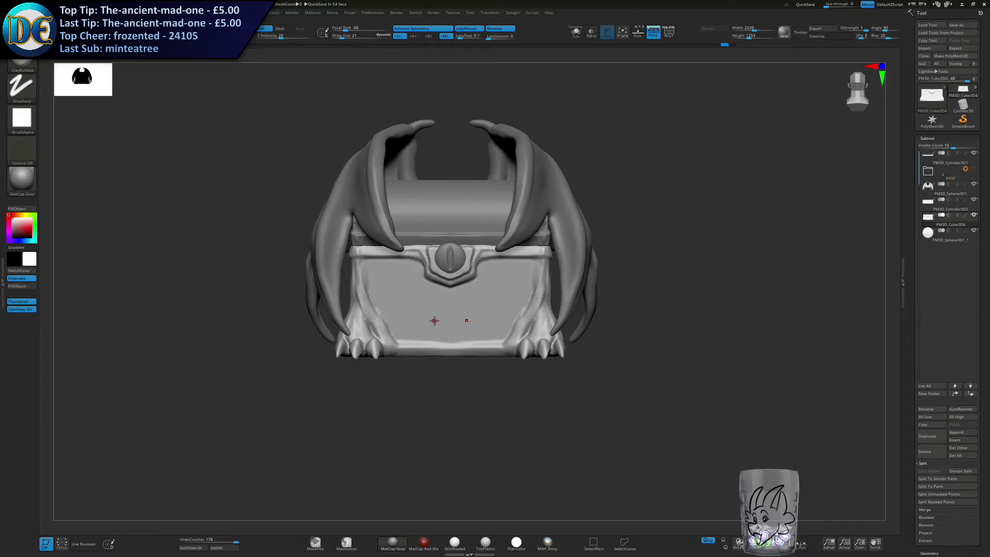
Start masking the chest's flat front panel symmetrically, along the inner leg edges and under the clasp.
right_click_drag(461, 343, 478, 279, "ctrl")
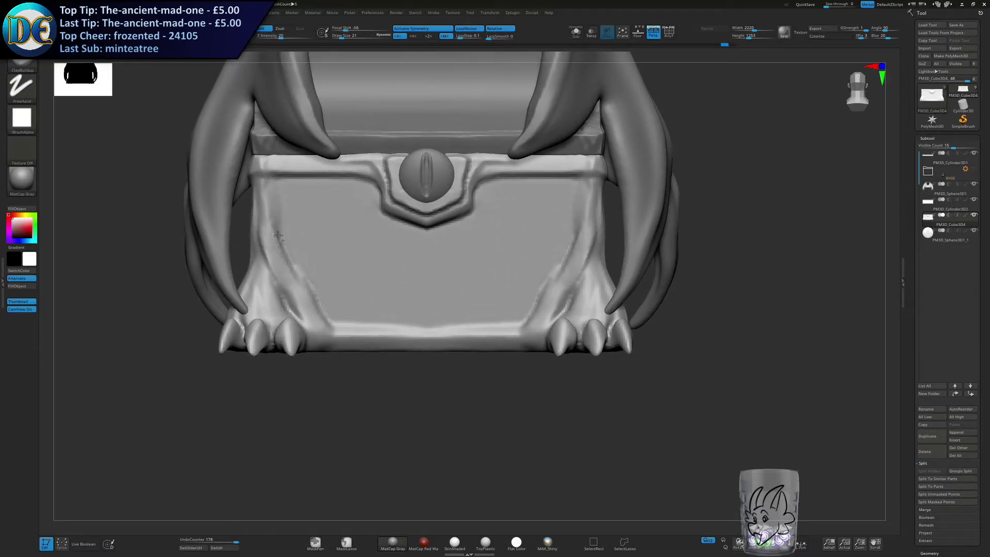
right_click_drag(307, 248, 318, 298, "alt")
key("s")
left_click_drag(403, 332, 415, 331)
mouse_move(497, 308)
left_mouse_down("ctrl")
mouse_move(412, 328)
mouse_move(486, 293)
left_mouse_up("ctrl")
key("s")
mouse_move(422, 294)
left_mouse_down("ctrl")
mouse_move(472, 278)
mouse_move(457, 303)
mouse_move(496, 260)
mouse_move(457, 273)
left_mouse_up("ctrl")
key("ctrl+z")
Complete the panel mask down to the bottom trim and invert it, leaving only the front panel unmasked.
key("s")
mouse_move(427, 372)
left_mouse_down("ctrl")
mouse_move(508, 363)
mouse_move(471, 361)
left_mouse_up("ctrl")
key("ctrl+z")
key("s")
mouse_move(426, 371)
left_mouse_down("ctrl")
mouse_move(518, 356)
mouse_move(444, 344)
mouse_move(465, 337)
left_mouse_up("ctrl")
key("s")
mouse_move(465, 336)
left_mouse_down("ctrl")
mouse_move(503, 336)
mouse_move(495, 344)
mouse_move(527, 357)
mouse_move(504, 349)
mouse_move(524, 296)
mouse_move(527, 250)
mouse_move(529, 303)
mouse_move(516, 327)
left_mouse_up("ctrl")
key("s")
mouse_move(455, 367)
left_mouse_down()
mouse_move(525, 375)
mouse_move(502, 372)
left_mouse_up()
key("ctrl+z")
left_click(453, 411, "ctrl")
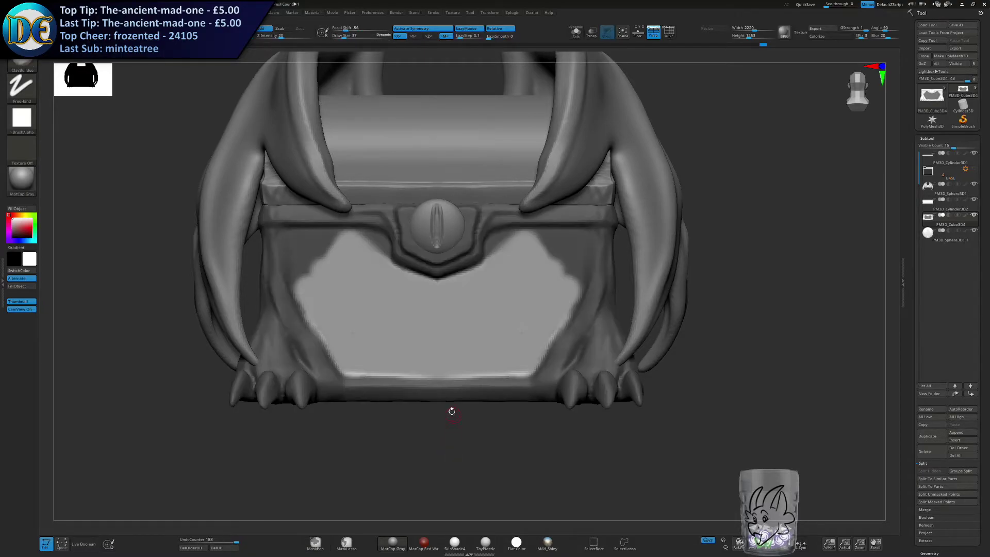
Browse the brush library for a scale detail brush, looking through the shapes of the Dragon-Reptile brush.
right_click_drag(371, 309, 366, 356, "alt")
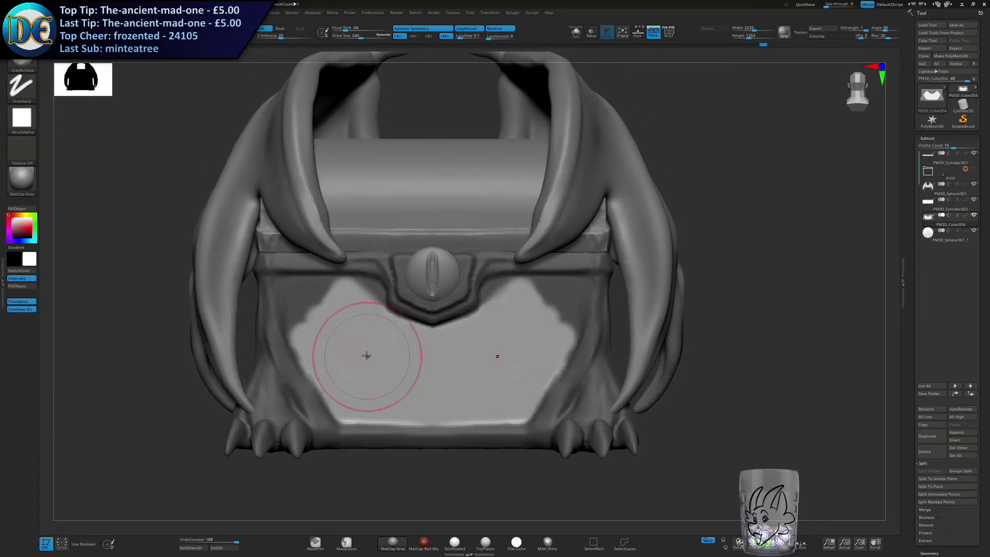
left_click(23, 67)
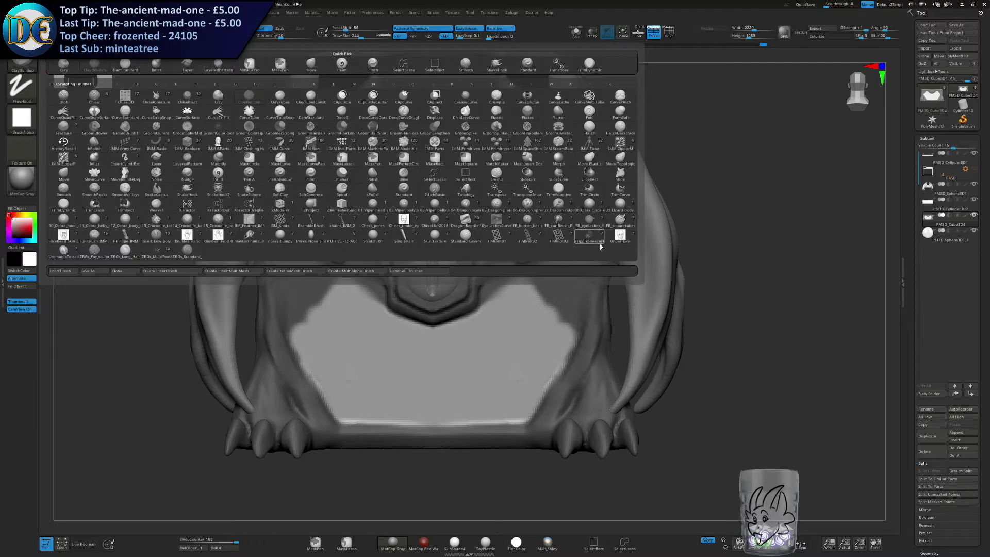
left_click(488, 221)
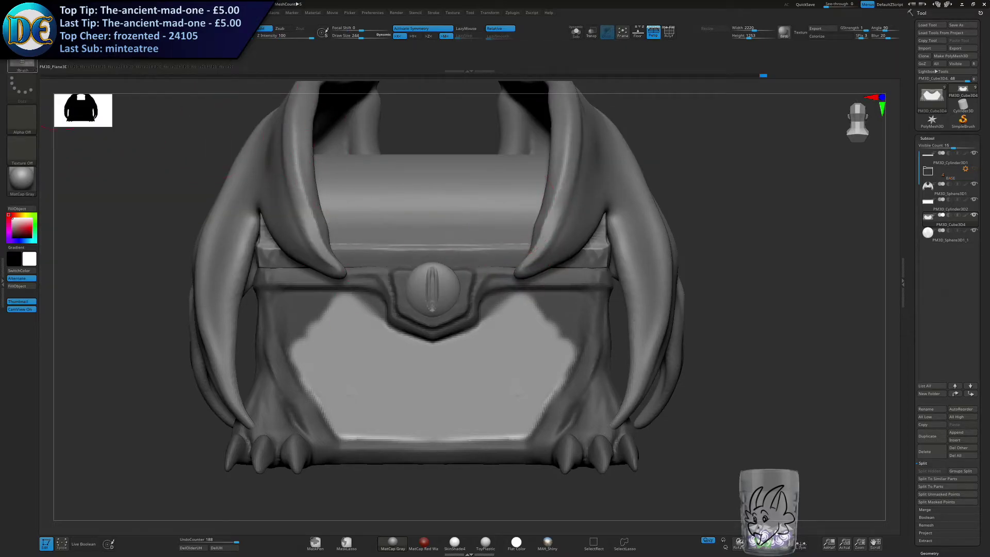
key("b")
left_click(463, 225)
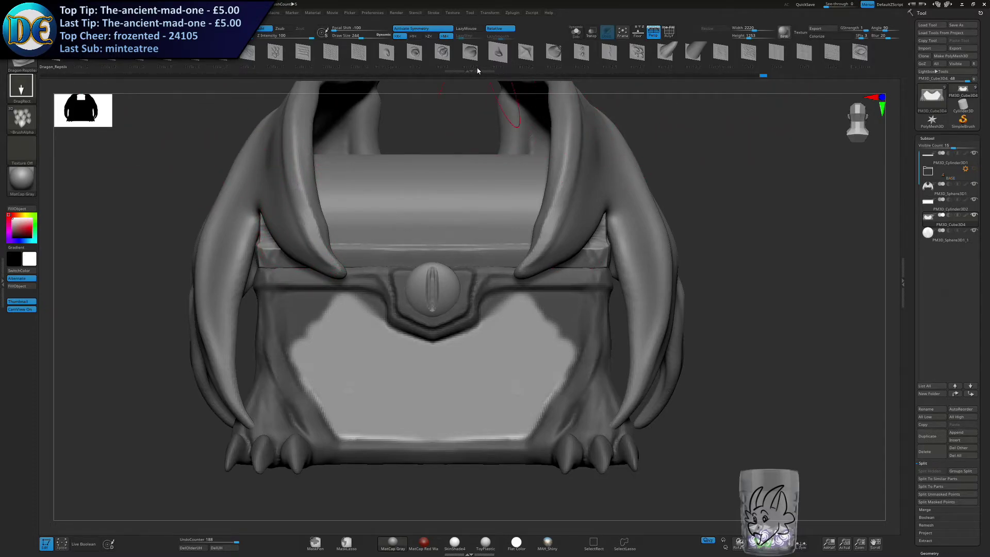
left_click(271, 55)
left_click_drag(268, 58, 224, 66)
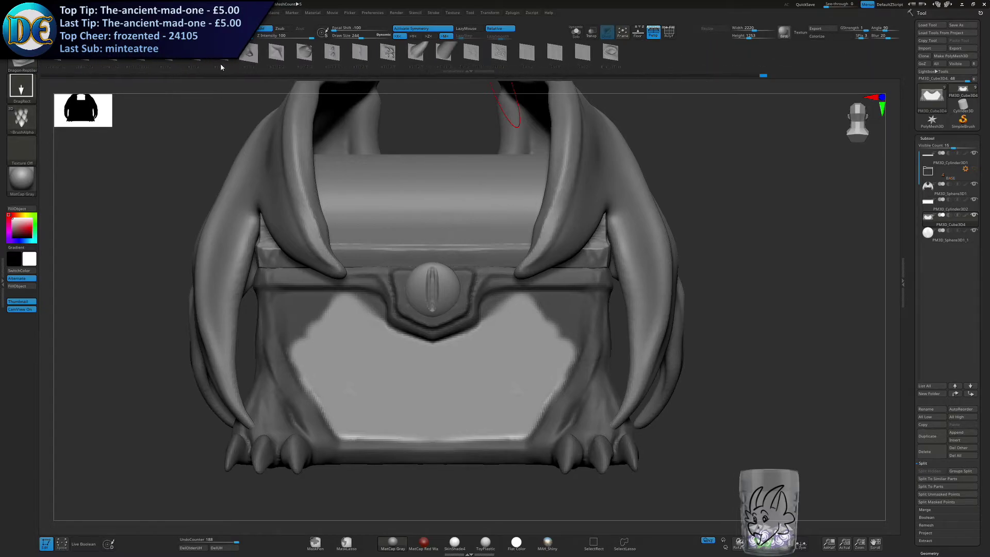
mouse_move(316, 67)
left_mouse_down()
mouse_move(436, 61)
mouse_move(346, 57)
left_mouse_up()
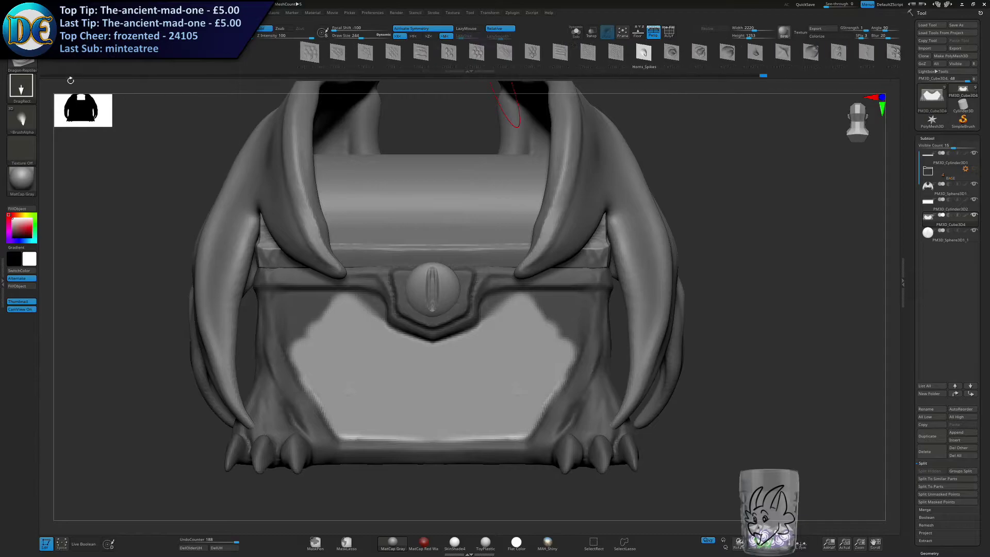
left_click(21, 61)
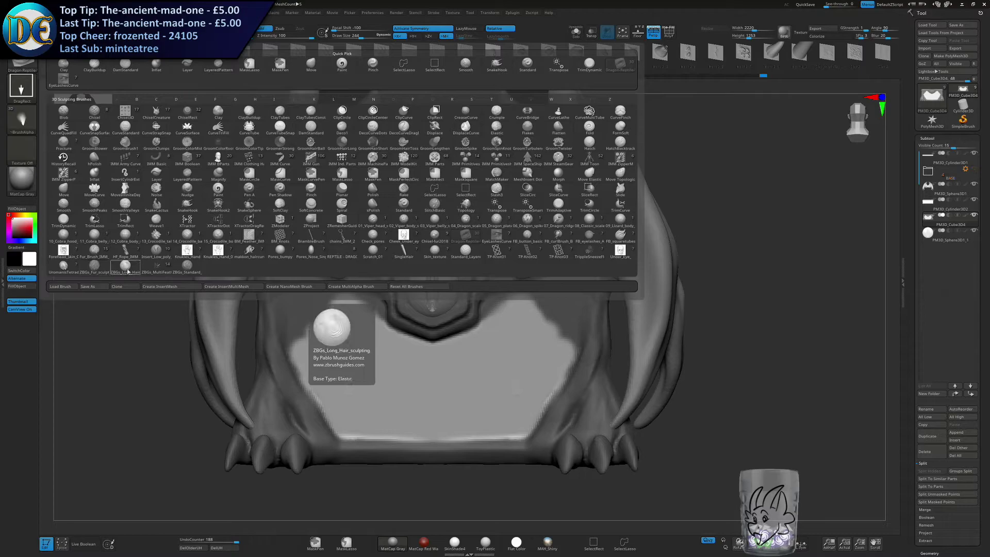
left_click(64, 268)
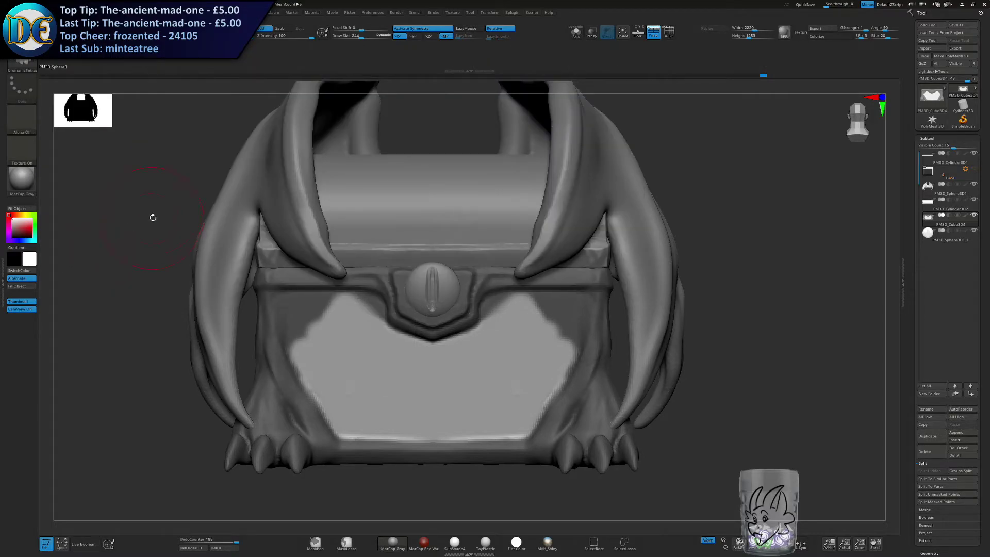
Try the Standard_Layered_Scales brush on the unmasked front panel and undo the scales.
left_click(19, 65)
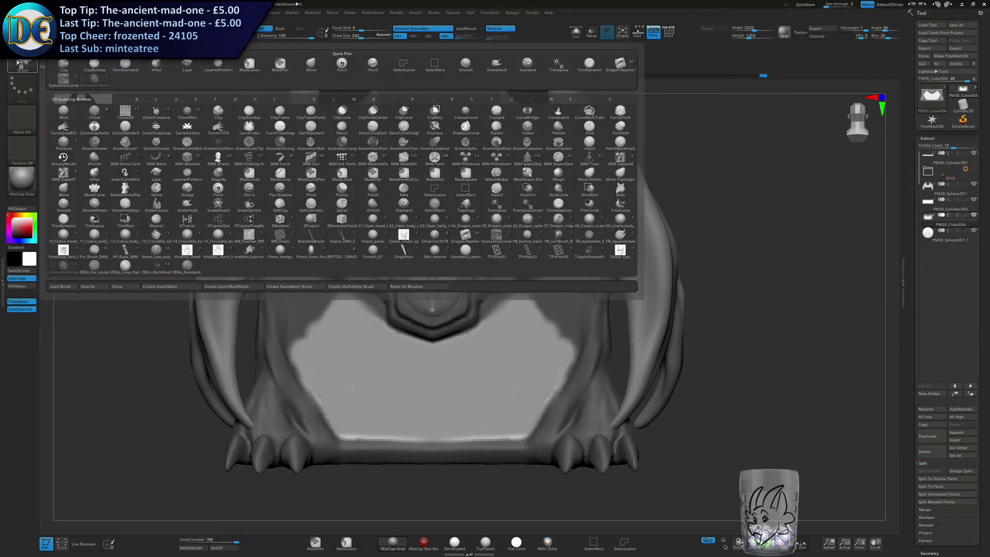
left_click(464, 259)
mouse_move(552, 289)
left_mouse_down()
mouse_move(490, 399)
mouse_move(523, 298)
left_mouse_up()
key("ctrl+z")
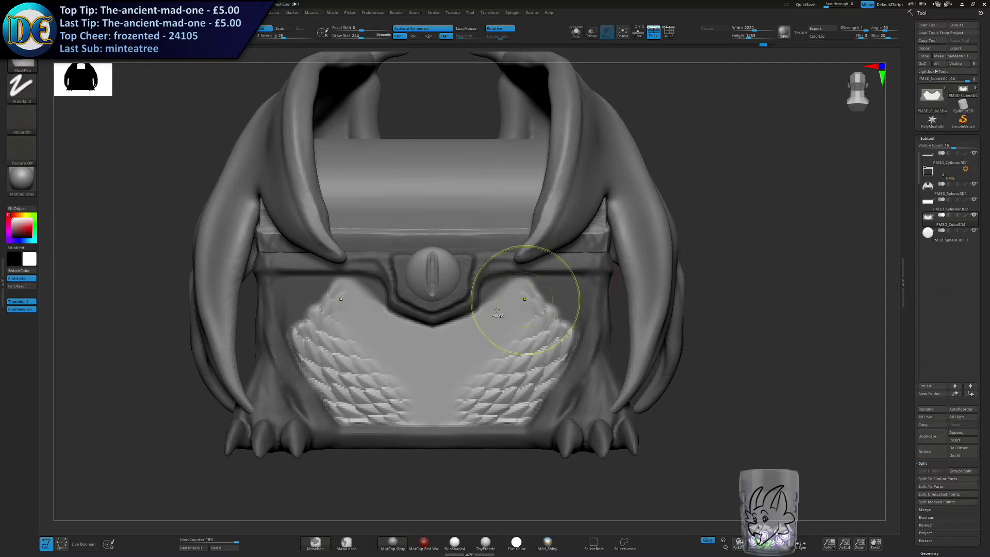
key("ctrl+z")
Check the shapes of the ChiselCreature brush and return to the brush library for other scale brushes.
left_click(23, 66)
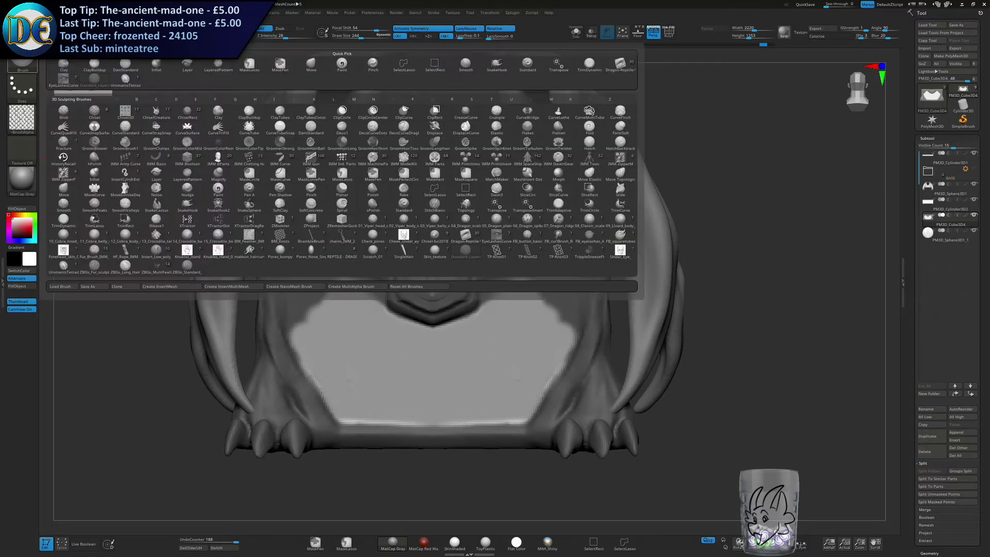
left_click(53, 85)
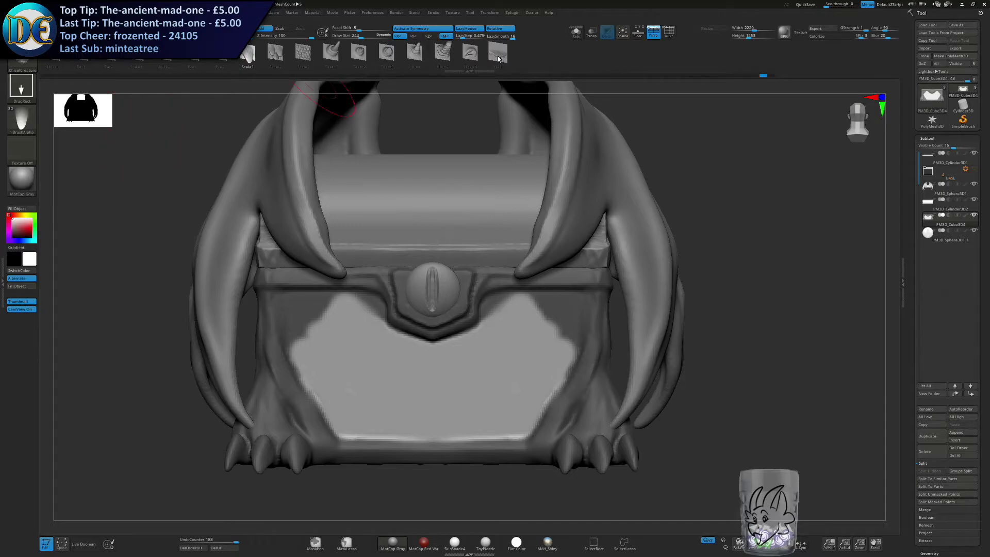
left_click(24, 66)
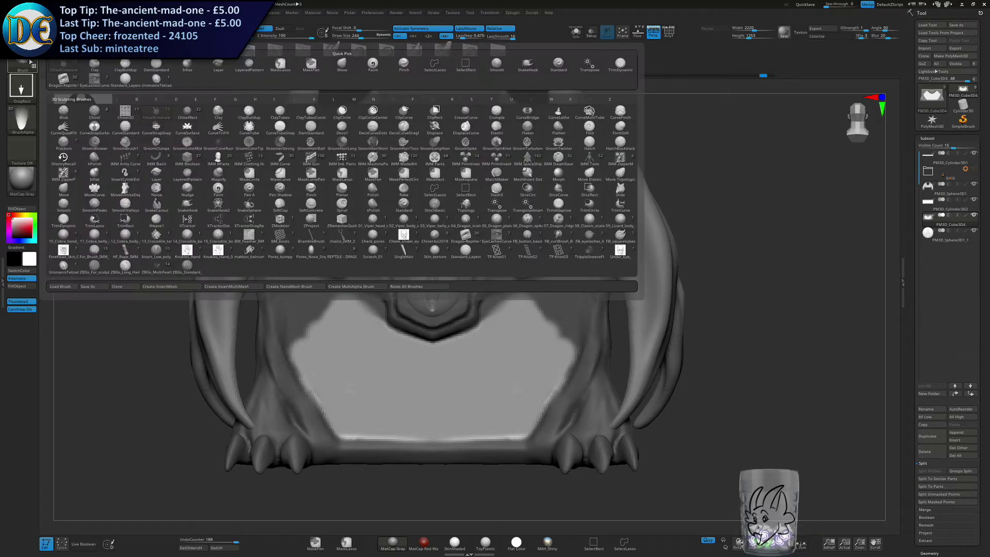
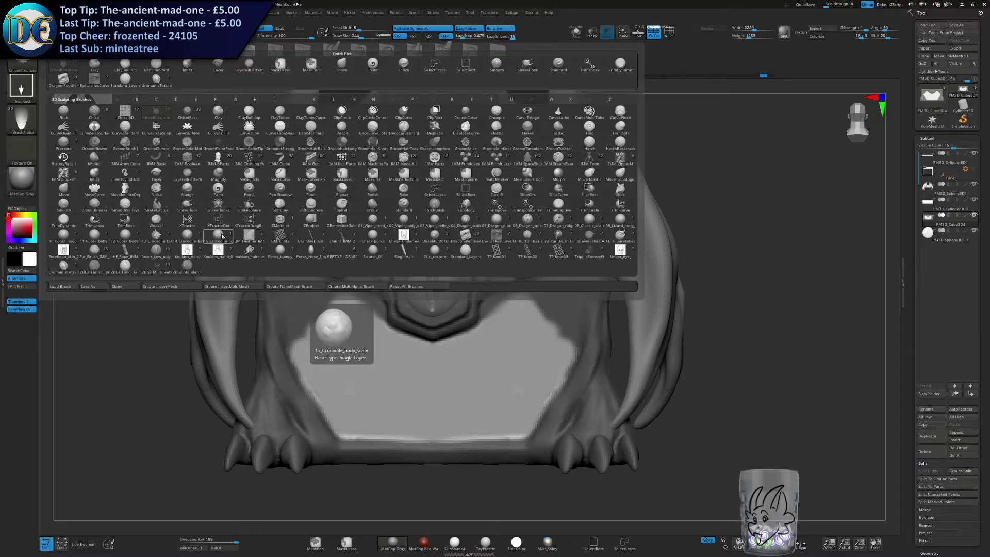
Stamp a 05_Dragon_plate scale at the bottom centre of the unmasked front panel, undoing stamps that miss the wanted size.
left_click(497, 219)
right_click_drag(452, 346, 405, 256, "alt")
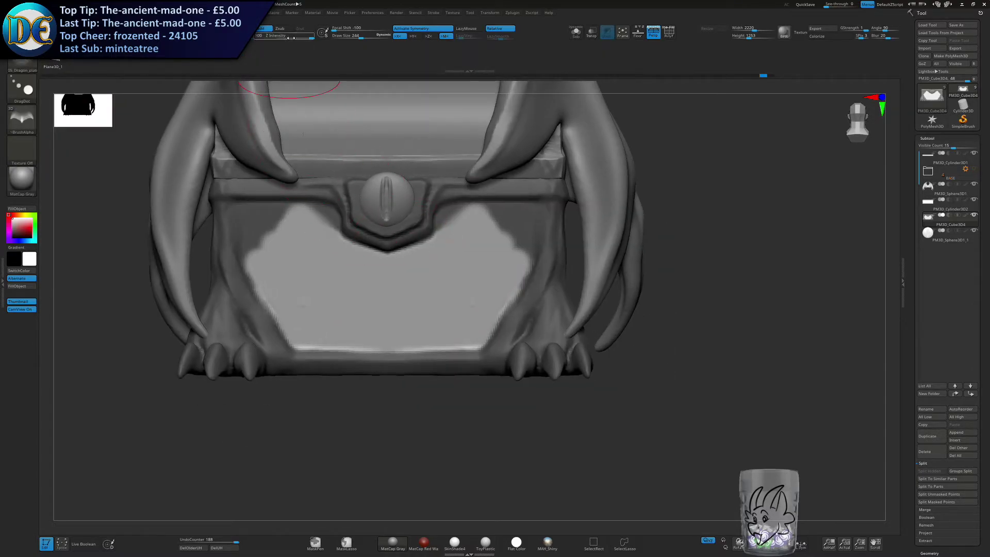
mouse_move(422, 282)
left_mouse_down()
mouse_move(470, 321)
mouse_move(471, 309)
mouse_move(454, 324)
mouse_move(393, 307)
mouse_move(387, 328)
left_mouse_up()
key("ctrl+z")
key("bracketright")
key("ctrl+z")
key("bracketright")
key("ctrl+z")
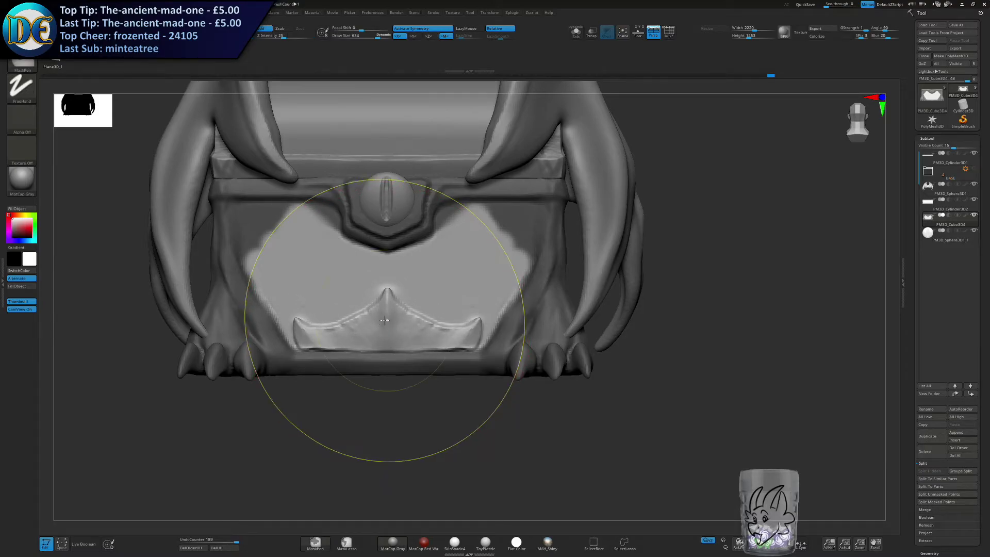
Mask the stamped bottom plate and enlarge the Dragon_plate brush for the next row of scales.
key("s")
mouse_move(387, 314)
left_mouse_down()
mouse_move(388, 298)
mouse_move(374, 306)
mouse_move(398, 302)
mouse_move(426, 322)
mouse_move(461, 327)
mouse_move(480, 320)
left_mouse_up()
key("ctrl+z")
key("s")
key("s")
key("ctrl+z")
mouse_move(388, 291)
left_mouse_down("ctrl")
mouse_move(446, 330)
mouse_move(480, 322)
mouse_move(467, 345)
left_mouse_up("ctrl")
mouse_move(387, 312)
left_mouse_down("ctrl")
mouse_move(402, 343)
mouse_move(458, 346)
mouse_move(415, 328)
mouse_move(435, 339)
left_mouse_up("ctrl")
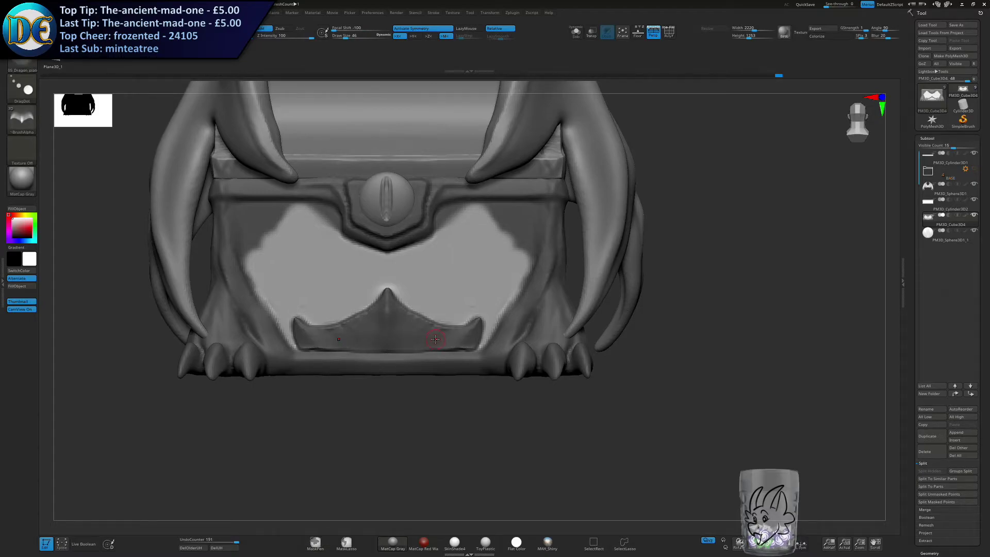
key("bracketright")
key("bracketright")
key("bracketright")
key("bracketright")
key("bracketright")
key("bracketright")
key("bracketright")
key("bracketright")
key("bracketright")
key("bracketright")
key("bracketright")
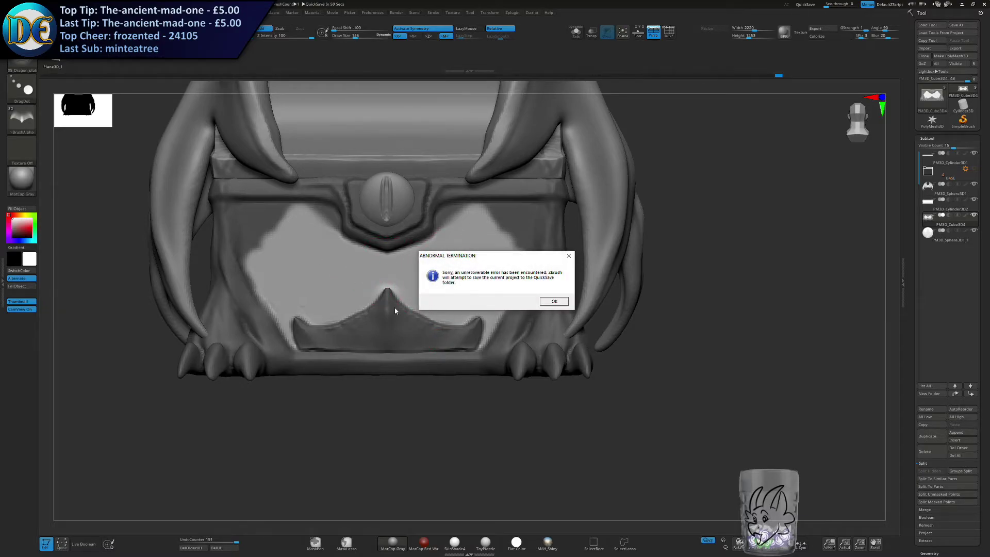
Dismiss the crash notices and load the recovered chest project from LightBox's QuickSave files.
left_click(554, 301)
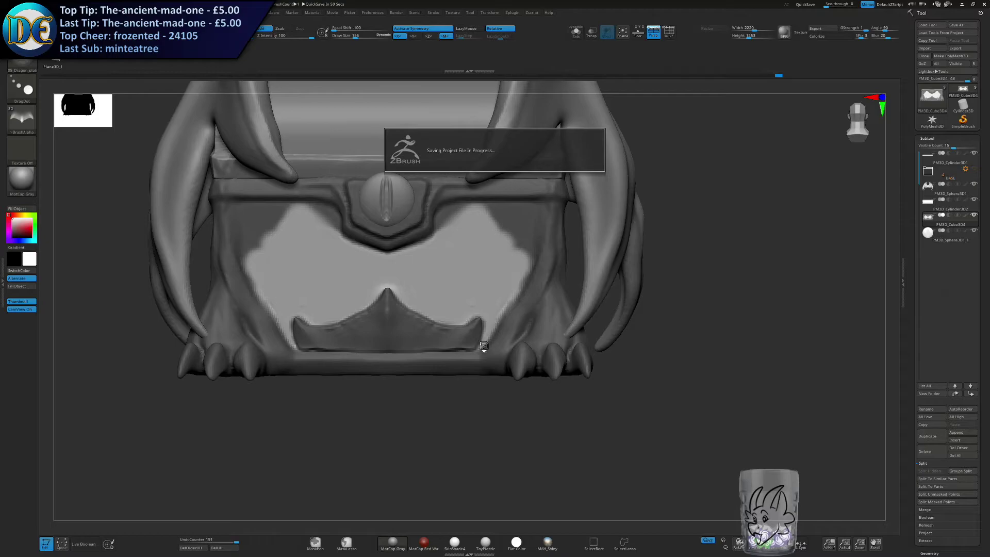
left_click(557, 301)
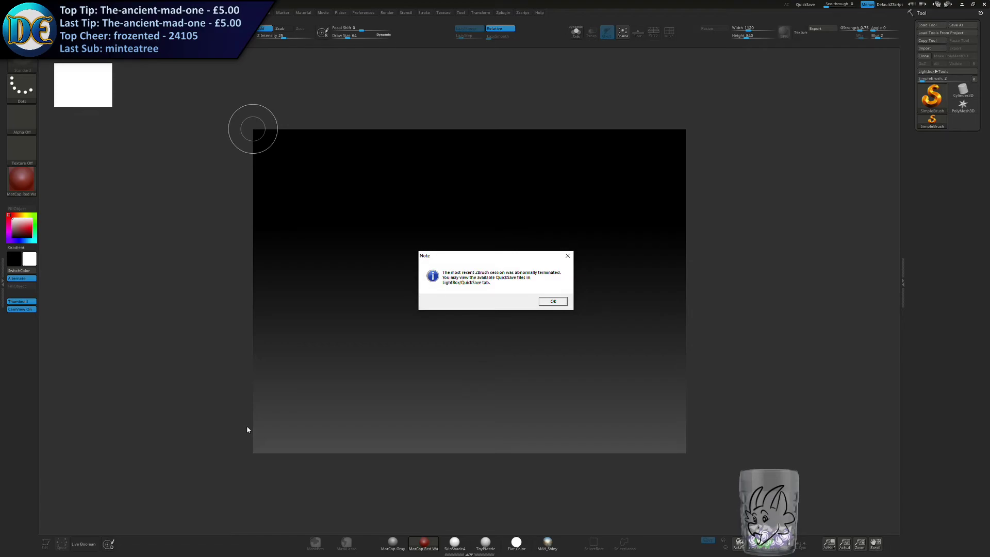
left_click(553, 301)
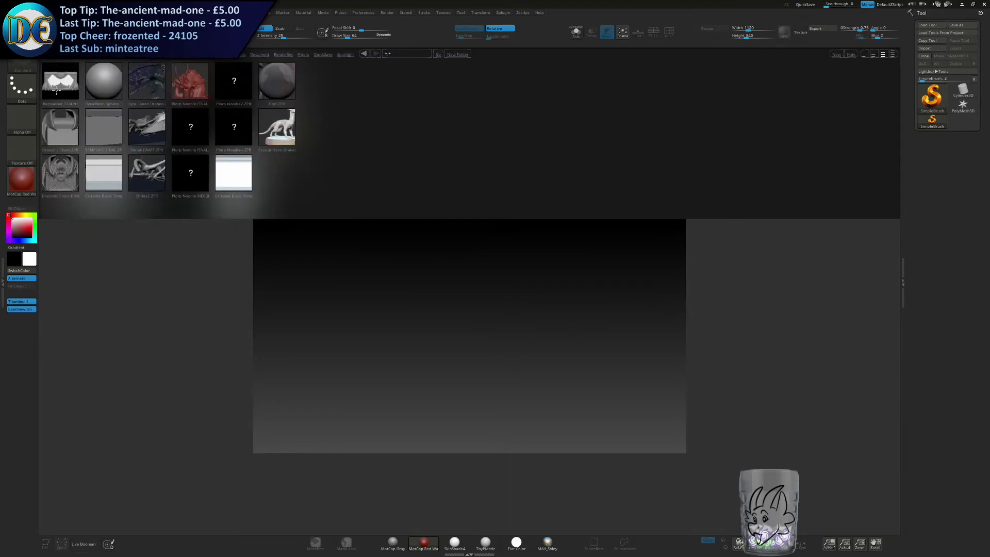
double_click(92, 78)
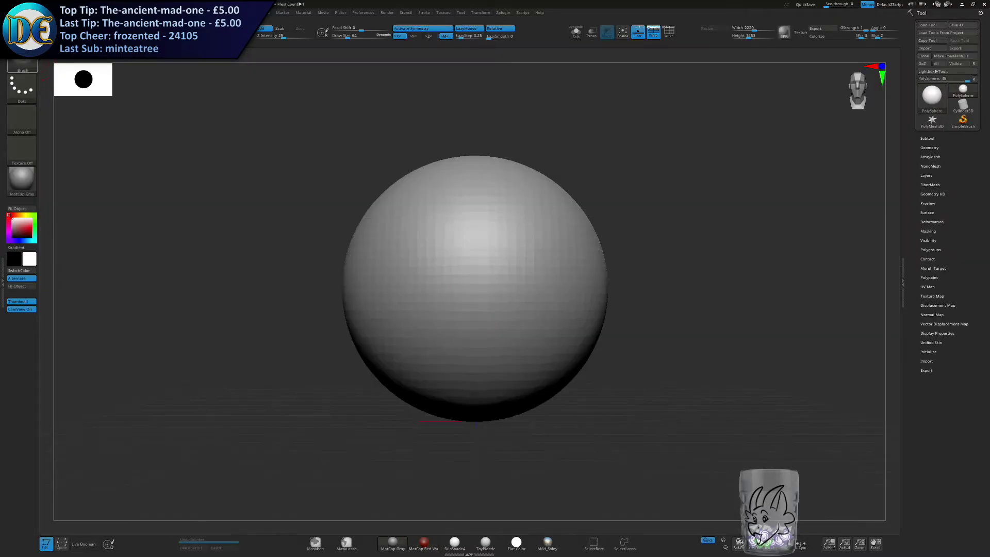
left_click(22, 60)
key("comma")
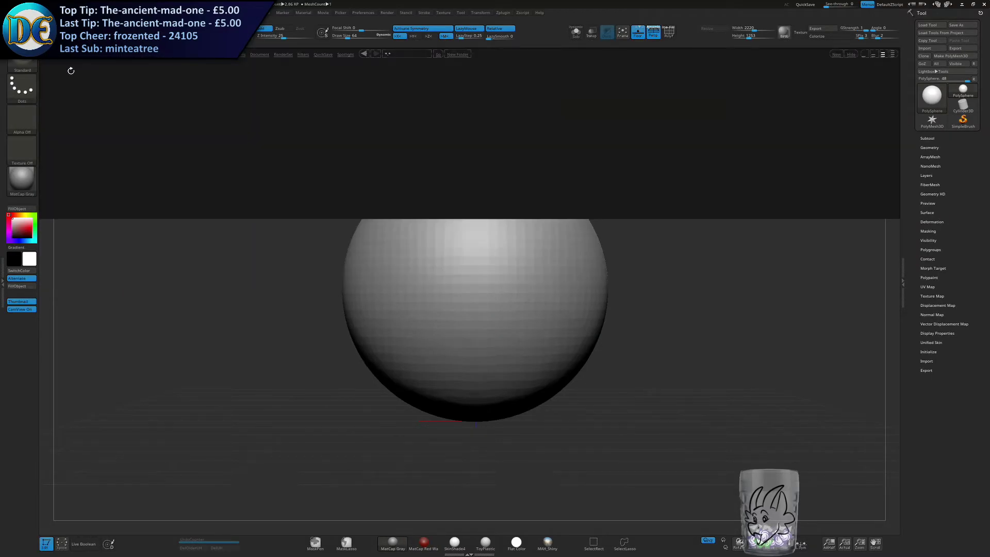
double_click(60, 125)
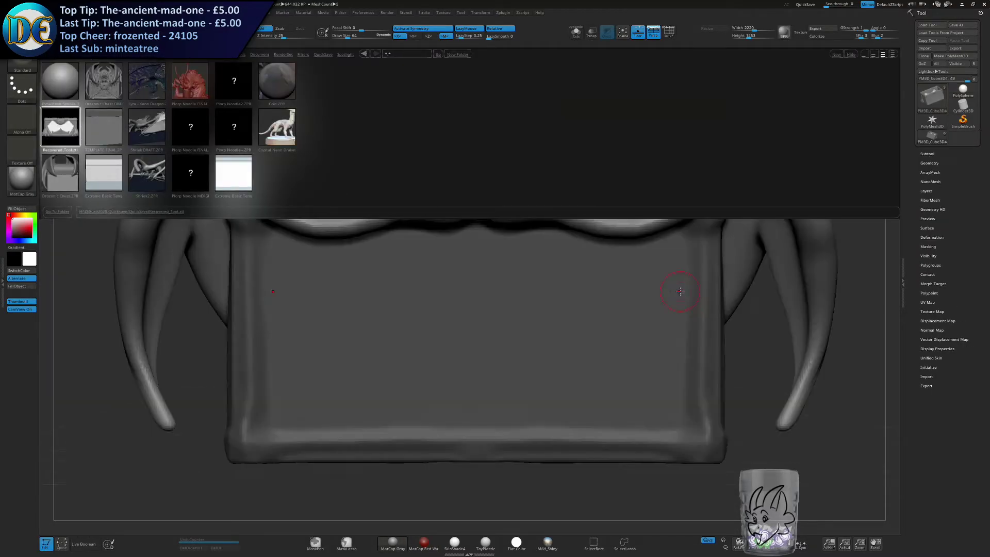
right_click_drag(345, 283, 294, 227, "ctrl")
right_click_drag(294, 226, 391, 204)
right_click_drag(391, 204, 682, 286, "alt")
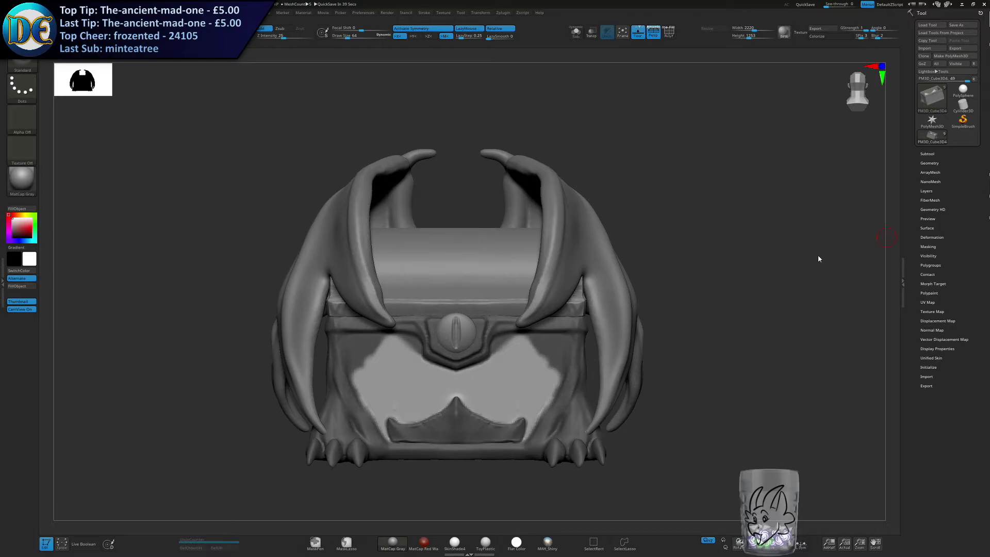
scroll(714, 182, "up", 3)
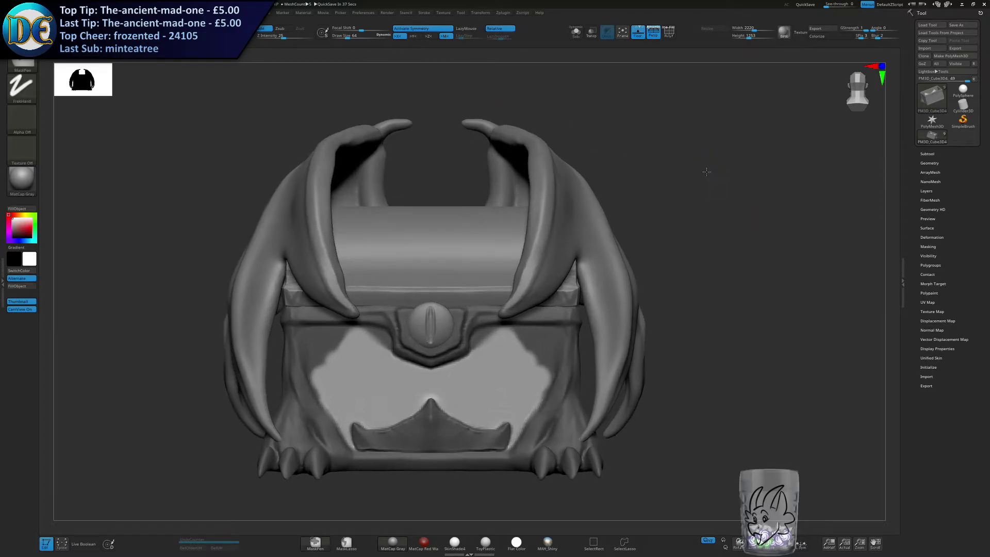
Open Paint with a blank canvas beside the chest model.
key("super")
type("paint")
key("Return")
left_click_drag(661, 5, 669, 48)
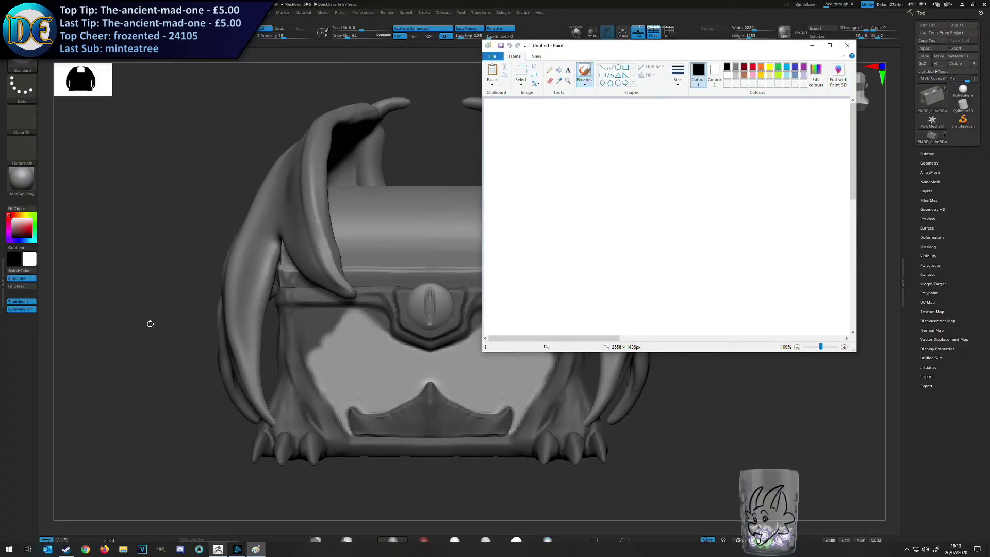
left_click(157, 323)
mouse_move(203, 289)
left_mouse_down()
mouse_move(126, 298)
mouse_move(178, 306)
left_mouse_up()
right_click_drag(178, 306, 154, 293, "alt")
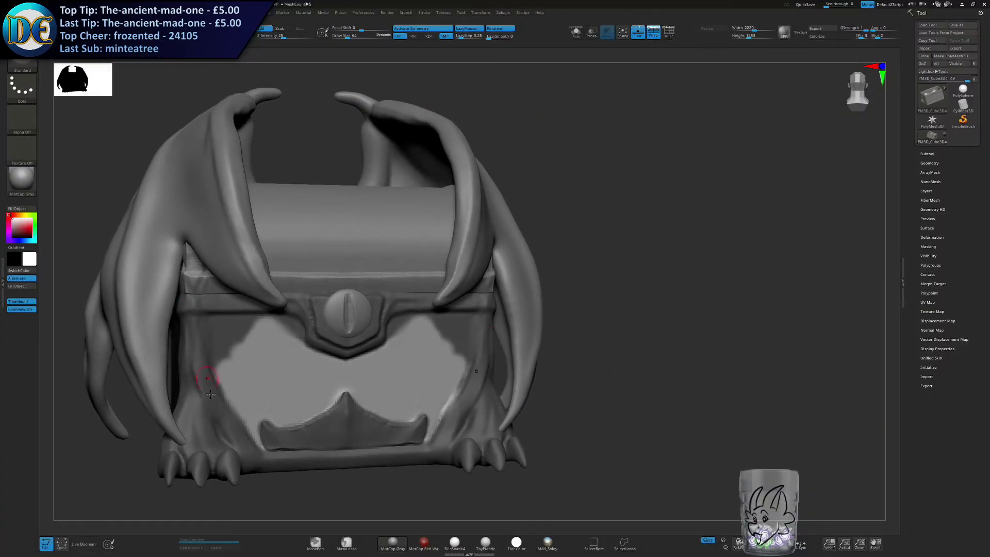
key("super")
left_click(256, 549)
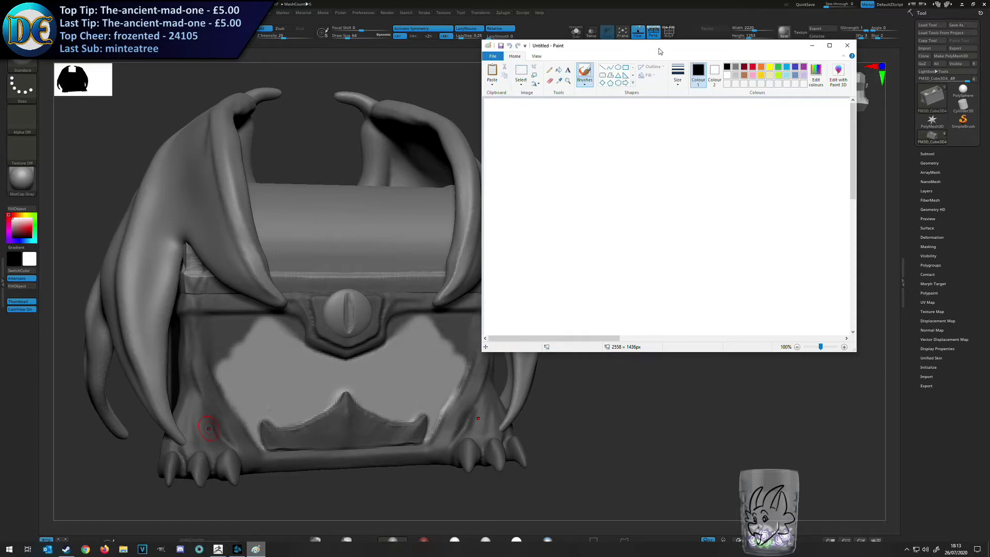
Handwrite "BRB Quick" on the Paint canvas, then return to ZBrush.
left_click_drag(660, 49, 694, 55)
left_click_drag(574, 142, 600, 192)
mouse_move(564, 153)
left_mouse_down()
mouse_move(641, 191)
mouse_move(593, 184)
left_mouse_up()
mouse_move(659, 143)
left_mouse_down()
mouse_move(669, 185)
mouse_move(727, 172)
left_mouse_up()
mouse_move(708, 135)
left_mouse_down()
mouse_move(729, 172)
mouse_move(689, 187)
left_mouse_up()
mouse_move(592, 246)
left_mouse_down()
mouse_move(568, 249)
mouse_move(643, 287)
left_mouse_up()
mouse_move(647, 261)
left_mouse_down()
mouse_move(680, 253)
mouse_move(704, 273)
left_mouse_up()
left_click_drag(738, 245, 732, 264)
left_click_drag(727, 229, 728, 262)
left_click_drag(754, 236, 800, 253)
left_click_drag(663, 232, 688, 228)
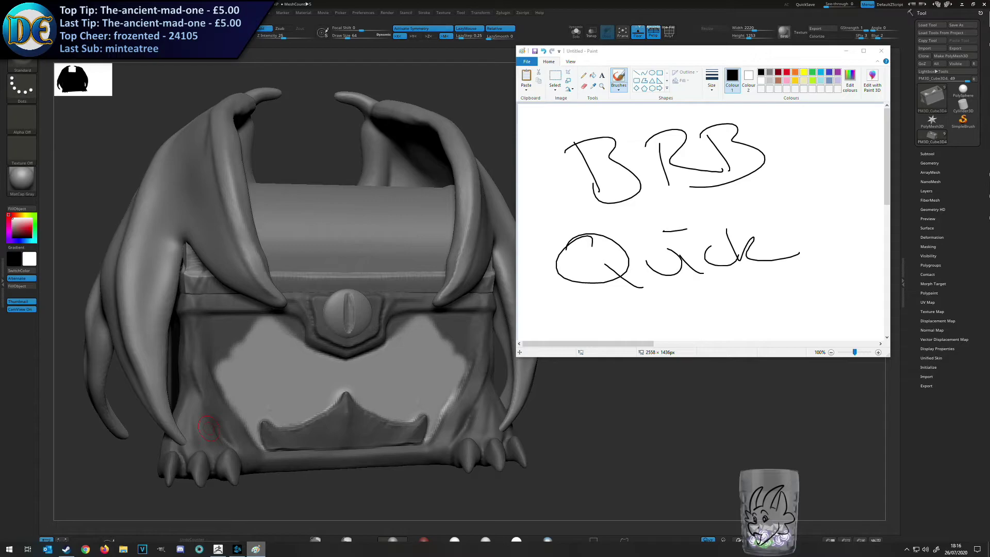
left_click(804, 470)
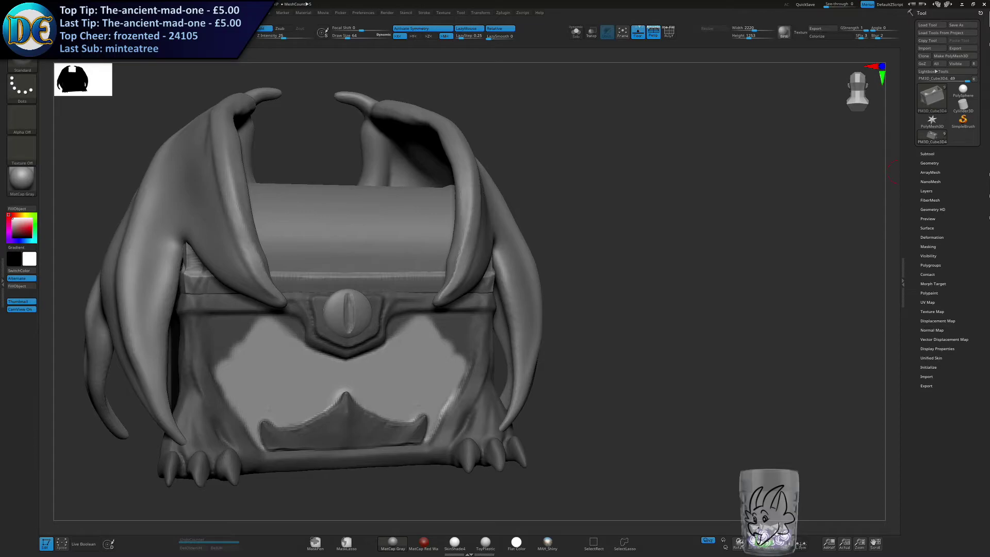
Try a mirrored Standard brush stroke on the unmasked front panel above the bottom plate.
left_click_drag(874, 318, 709, 242)
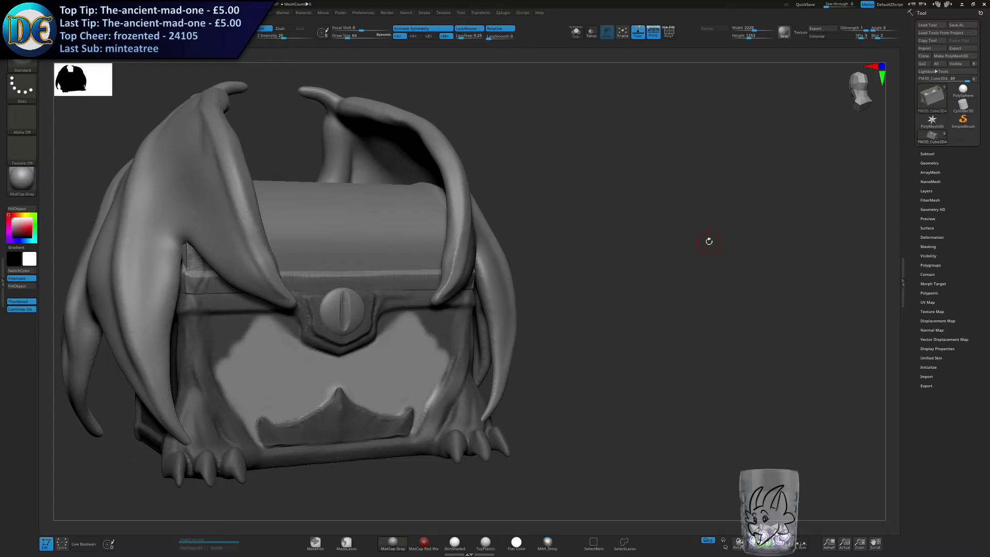
left_click_drag(646, 328, 719, 290, "shift")
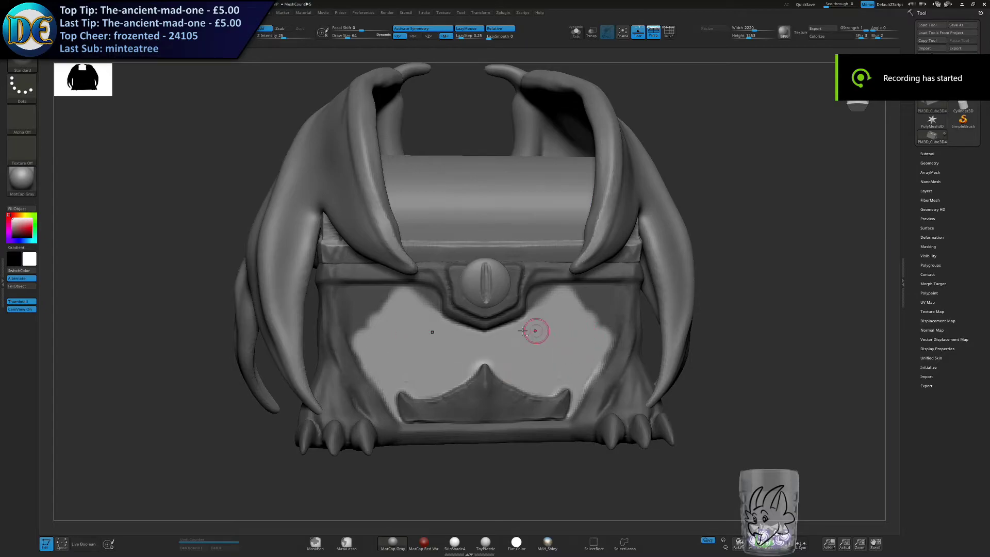
right_click_drag(504, 332, 471, 312, "alt")
key("s")
left_click_drag(471, 311, 476, 312)
mouse_move(476, 313)
right_mouse_down("ctrl")
mouse_move(487, 339)
mouse_move(479, 327)
right_mouse_up("ctrl")
right_click_drag(480, 327, 476, 275, "alt")
key("s")
left_click_drag(497, 308, 499, 343)
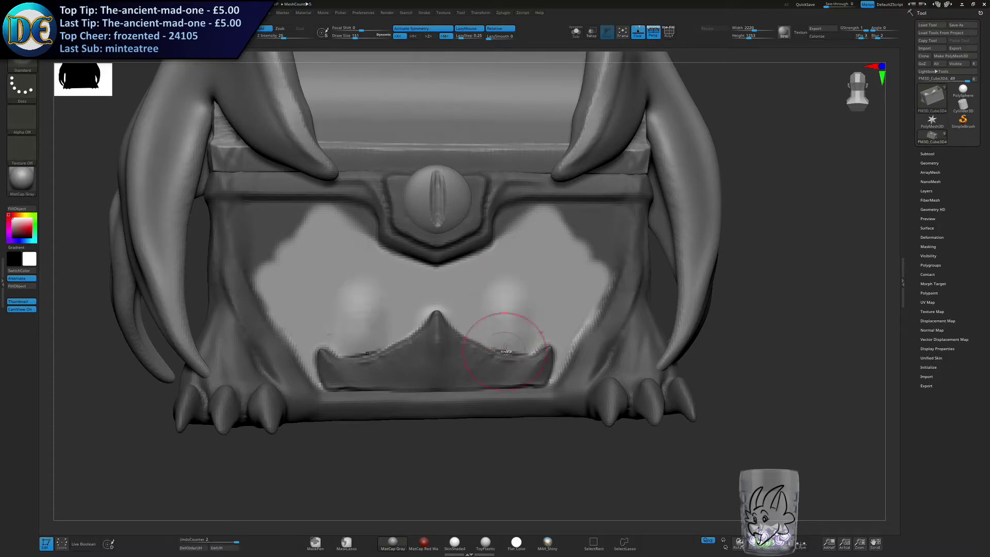
Stamp a mirrored pair of 05_Dragon_plate scales above the bottom plate, adjusting the brush size to fit the panel.
left_click(22, 65)
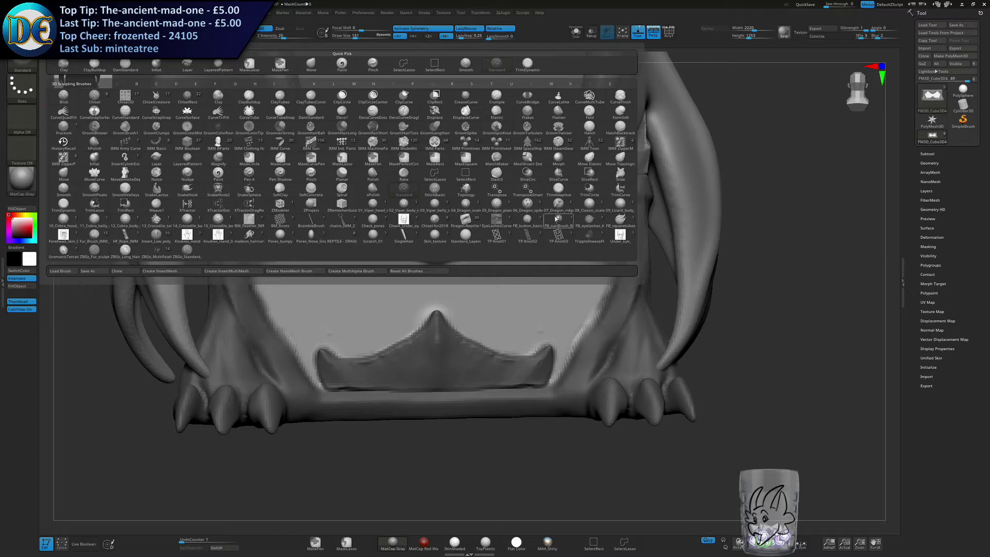
left_click(503, 208)
key("s")
mouse_move(475, 290)
left_mouse_down()
mouse_move(513, 292)
mouse_move(522, 310)
left_mouse_up()
key("s")
mouse_move(736, 304)
left_mouse_down()
mouse_move(709, 303)
mouse_move(729, 302)
left_mouse_up()
key("s")
left_click_drag(730, 302, 717, 301)
right_click_drag(516, 321, 509, 315)
left_click(506, 299)
key("ctrl+z")
Mask the second row of plates on the front panel.
key("s")
left_click_drag(505, 299, 497, 299)
key("s")
mouse_move(448, 323)
left_mouse_down()
mouse_move(476, 350)
mouse_move(458, 324)
mouse_move(507, 318)
mouse_move(563, 343)
mouse_move(549, 363)
mouse_move(479, 341)
mouse_move(536, 365)
mouse_move(531, 375)
left_mouse_up()
key("ctrl+z")
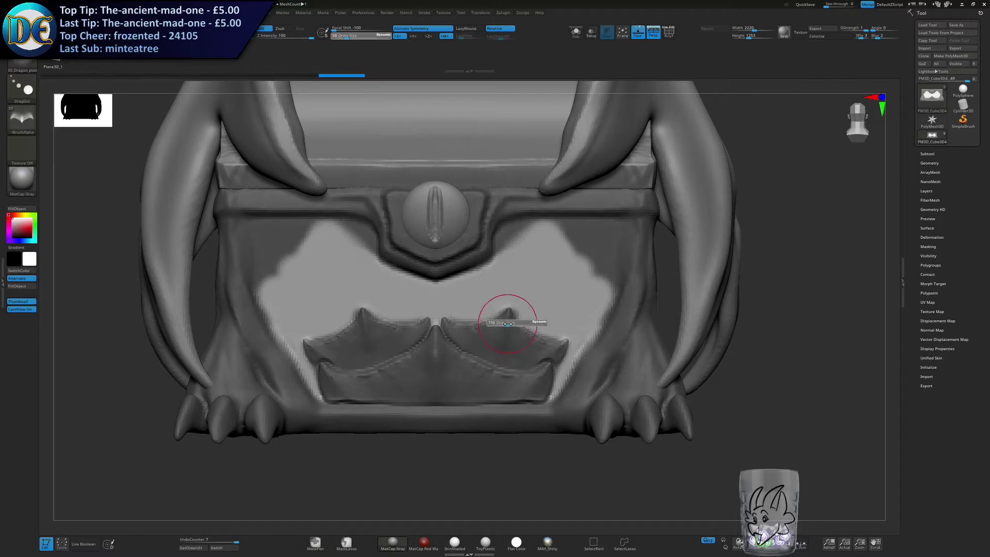
Stamp a third row of mirrored Dragon_plate scales just above the second row.
key("s")
left_click_drag(496, 298, 510, 312)
key("s")
left_click_drag(510, 312, 455, 319)
key("s")
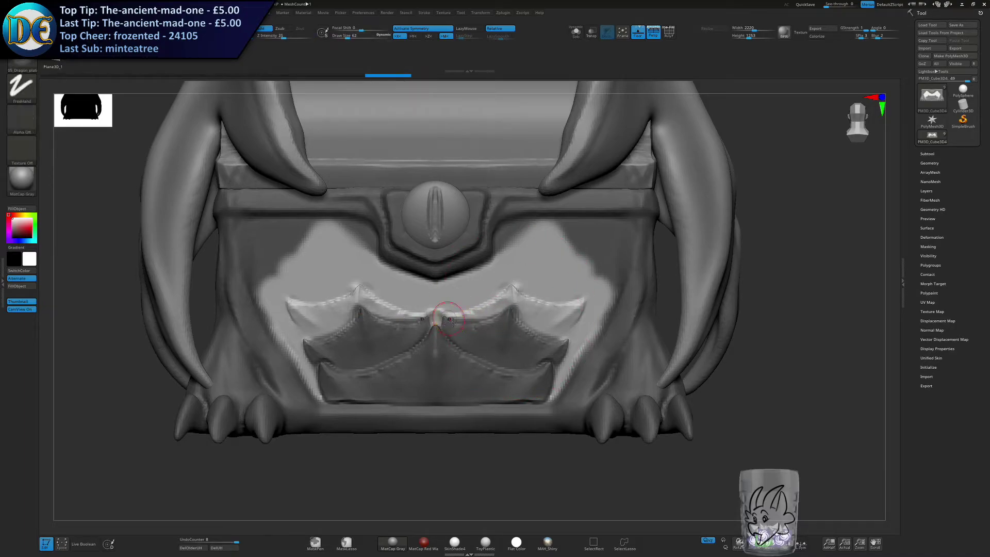
Clear the mask to check the stamped plates on the whole chest, and undo the clearing.
left_click_drag(441, 471, 429, 425, "ctrl")
key("ctrl+z")
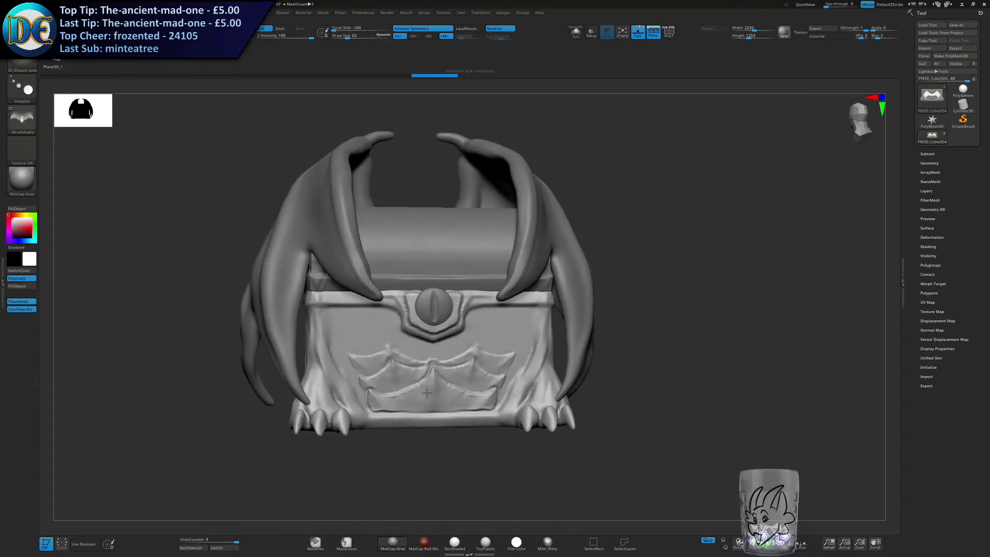
key("ctrl+z")
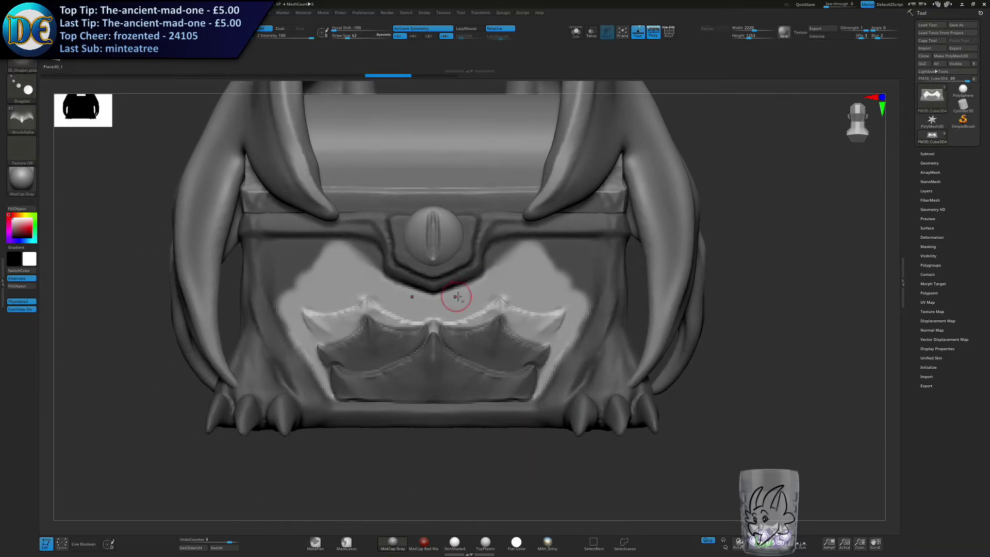
Mask the third row of plates, including the small gap at the centre where they meet.
mouse_move(458, 295)
left_mouse_down()
mouse_move(477, 325)
mouse_move(492, 317)
left_mouse_up()
key("ctrl+z")
mouse_move(486, 317)
left_mouse_down("ctrl")
mouse_move(476, 320)
mouse_move(497, 305)
mouse_move(555, 316)
mouse_move(531, 340)
left_mouse_up("ctrl")
mouse_move(544, 324)
left_mouse_down("ctrl")
mouse_move(500, 321)
mouse_move(556, 325)
left_mouse_up("ctrl")
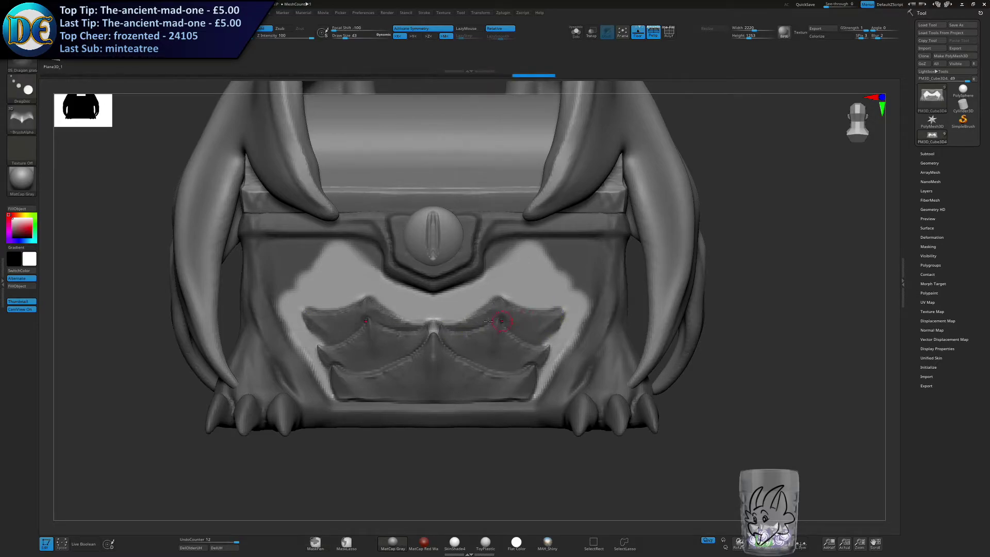
left_click_drag(435, 330, 439, 328, "ctrl")
left_click_drag(438, 331, 437, 337, "ctrl")
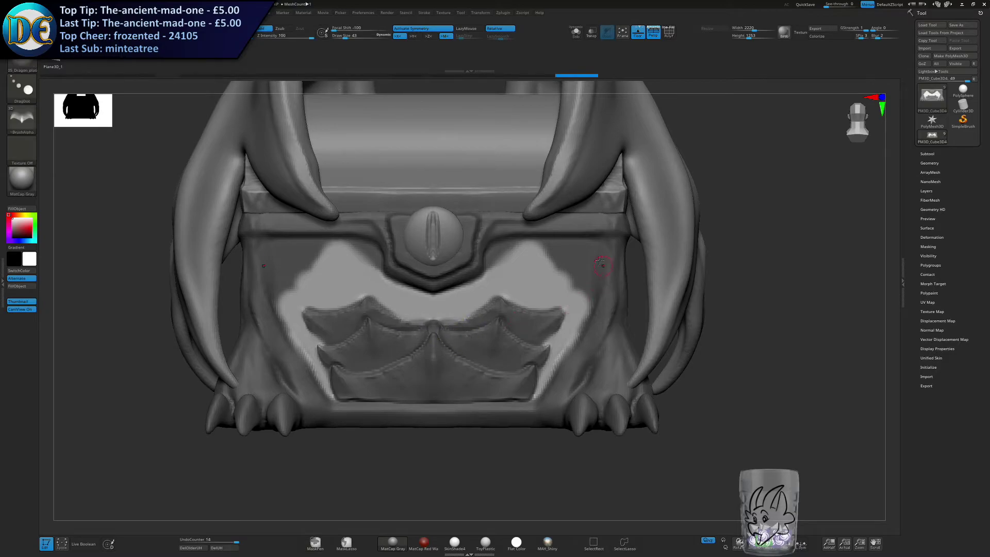
Erase the mask from the panel's upper corners and sides, unmasking the area up to the surrounding trim.
right_click_drag(542, 261, 528, 297, "alt")
left_click(734, 262, "ctrl")
left_click_drag(452, 323, 476, 302, "ctrl")
mouse_move(475, 308)
left_mouse_down("ctrl")
mouse_move(510, 283)
mouse_move(488, 295)
mouse_move(573, 278)
mouse_move(583, 315)
mouse_move(565, 343)
mouse_move(565, 312)
mouse_move(531, 283)
mouse_move(589, 292)
left_mouse_up("ctrl")
left_click(695, 247, "ctrl")
key("s")
left_click_drag(364, 324, 372, 324)
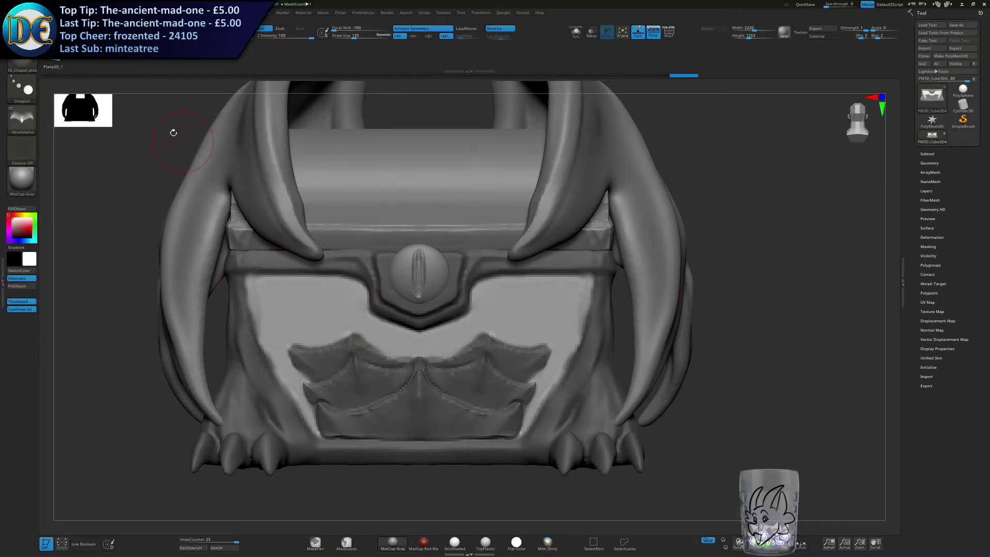
Look through the scale and skin brushes in the library and pick Standard_Layered_Scales.
left_click(29, 68)
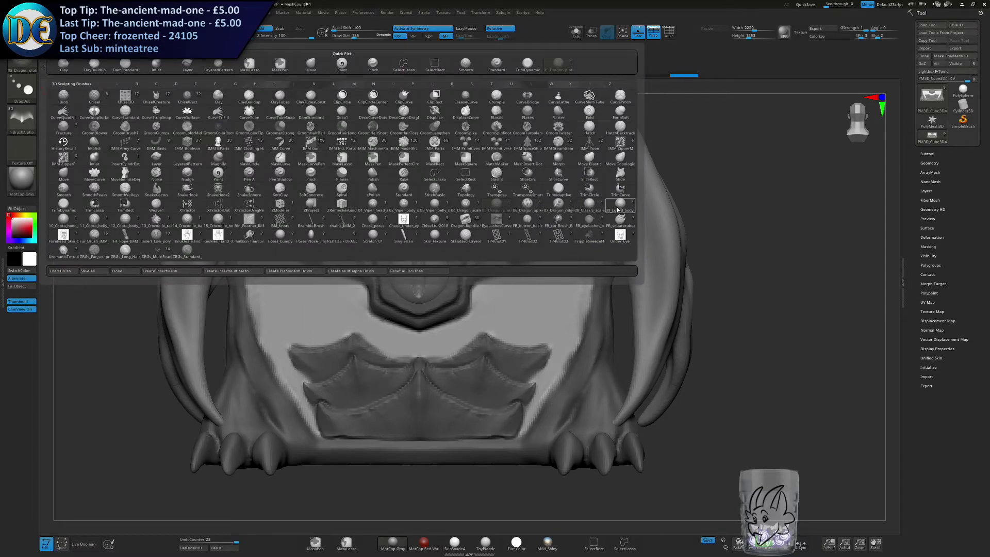
mouse_move(615, 211)
mouse_move(431, 241)
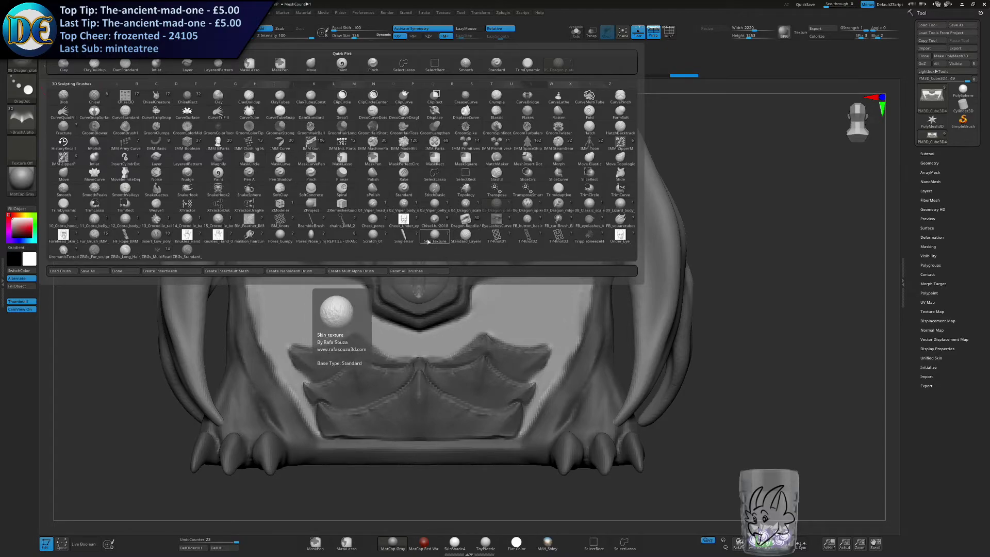
left_click(465, 236)
Try layered-scale strokes along the panel's sides and upper area at different brush sizes, and undo them.
key("s")
left_click_drag(512, 279, 522, 280)
mouse_move(577, 247)
left_mouse_down()
mouse_move(534, 418)
mouse_move(568, 221)
left_mouse_up()
key("ctrl+z")
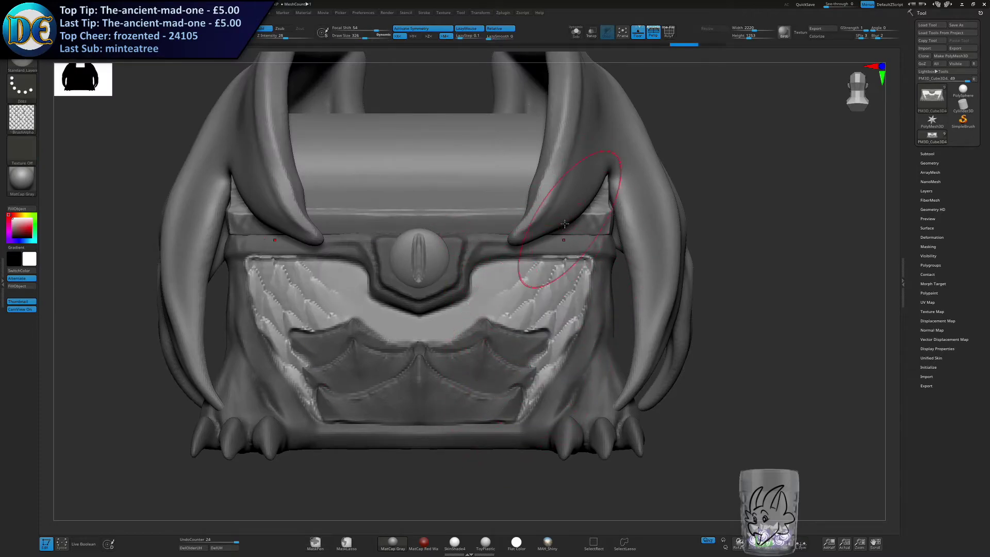
key("ctrl+z")
key("ctrl+z")
key("s")
left_click_drag(520, 321, 532, 320)
left_click_drag(533, 402, 523, 284)
key("ctrl+z")
key("s")
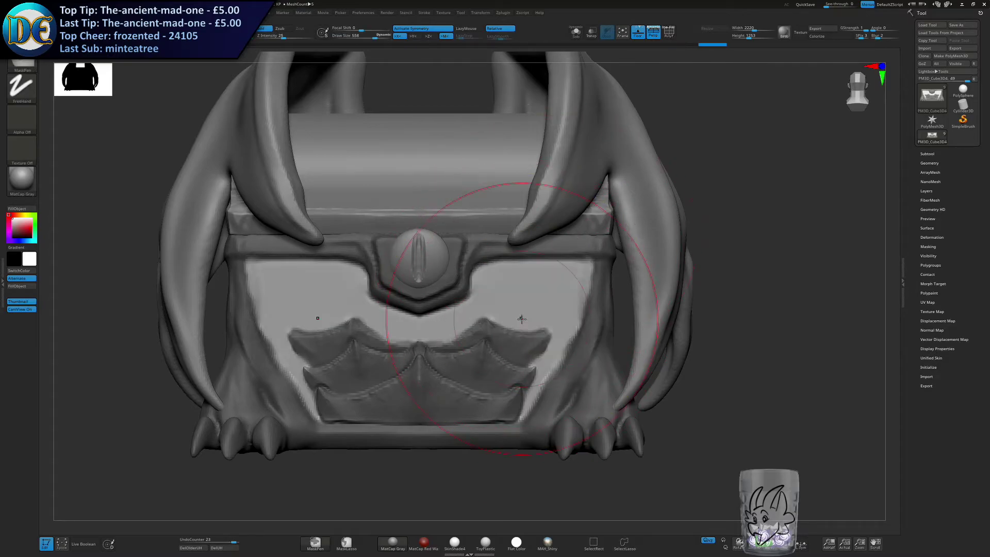
left_click_drag(520, 318, 511, 318)
left_click_drag(533, 413, 596, 262)
key("ctrl+z")
Cover the unmasked panel around the plates with mirrored layered scales, clear the mask and reduce the brush size.
left_click_drag(531, 412, 588, 252)
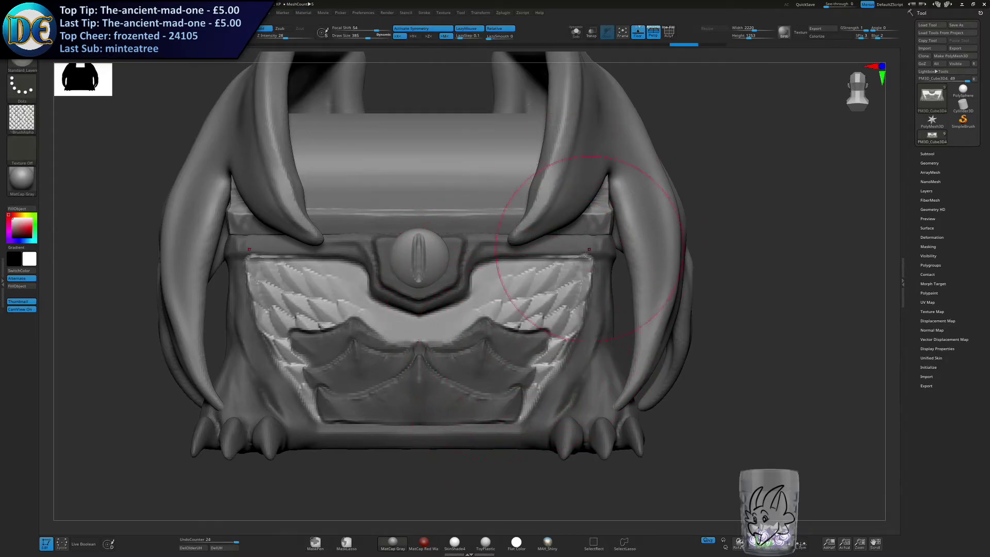
left_click_drag(404, 337, 482, 287)
right_click_drag(619, 407, 645, 361, "ctrl")
left_click_drag(666, 395, 693, 372, "ctrl")
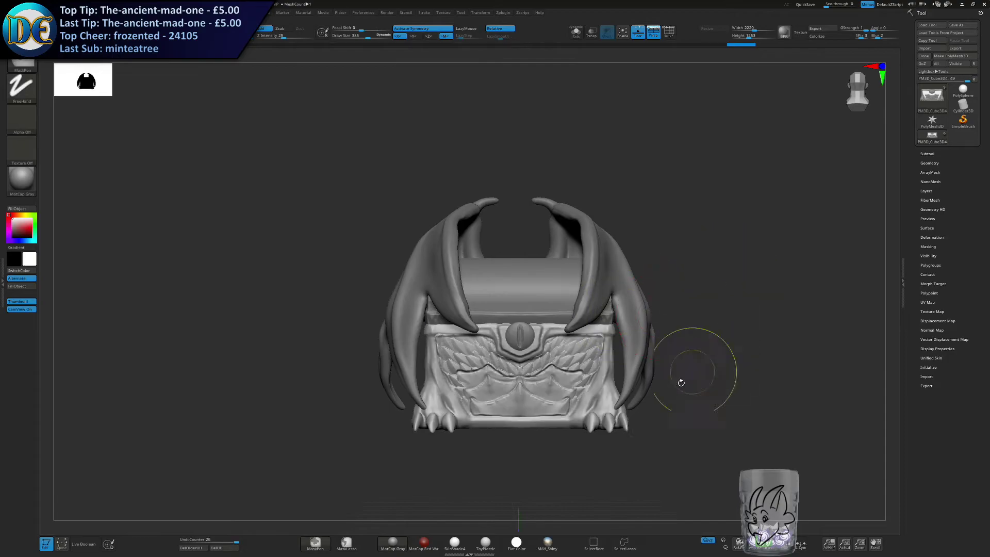
right_click_drag(699, 363, 634, 321, "alt")
mouse_move(495, 343)
right_mouse_down()
mouse_move(561, 306)
mouse_move(485, 304)
mouse_move(508, 304)
right_mouse_up()
key("s")
left_click_drag(498, 304, 484, 304)
mouse_move(466, 280)
right_mouse_down("alt")
mouse_move(464, 311)
mouse_move(508, 310)
right_mouse_up("alt")
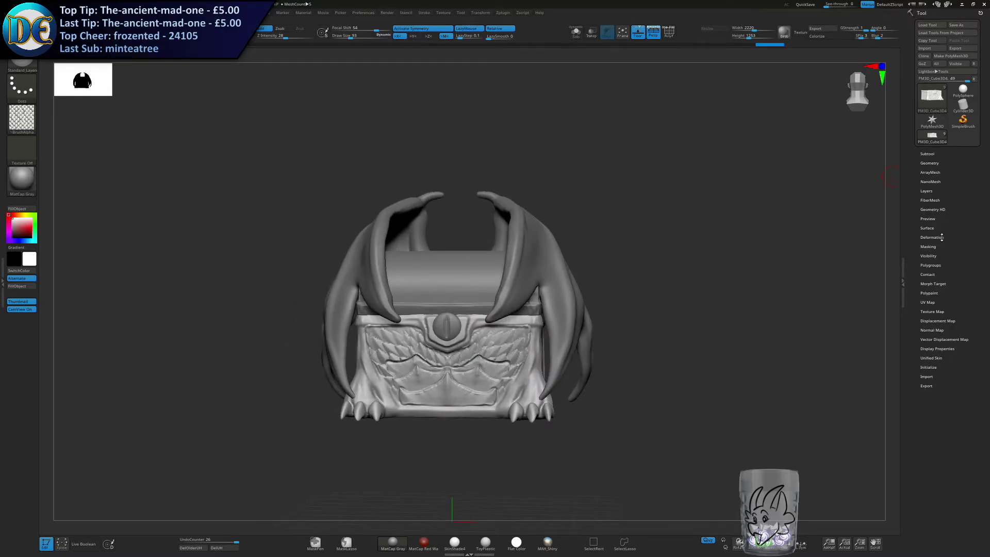
Hide the wings subtool, select the chest lid and isolate it in Solo mode.
left_click(927, 153)
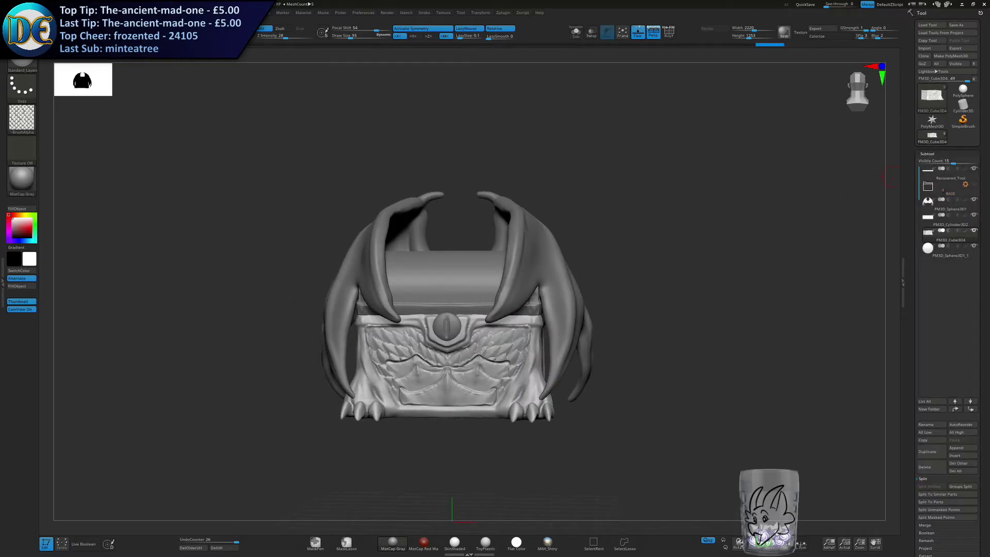
left_click(974, 201)
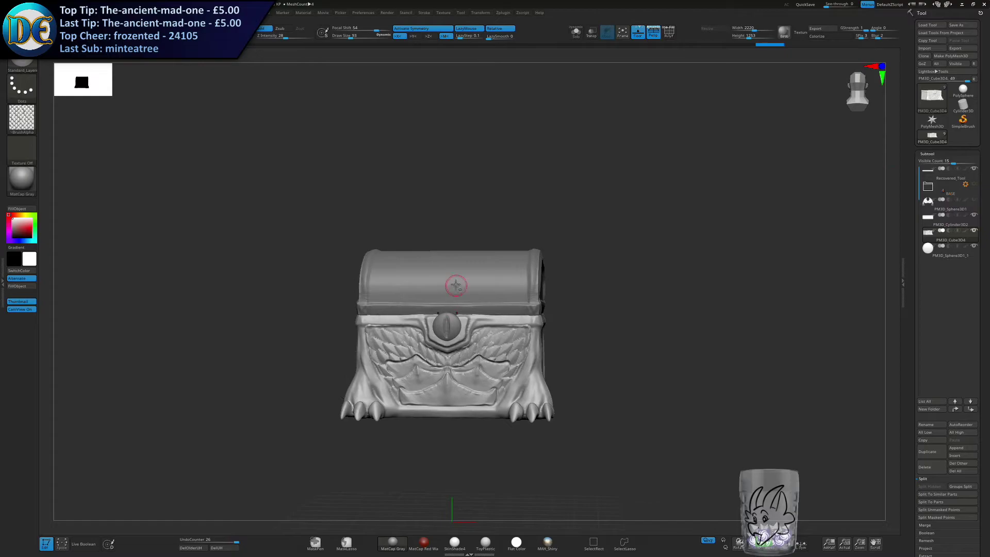
left_click(475, 276, "alt")
right_click_drag(475, 277, 487, 276)
mouse_move(487, 276)
right_mouse_down("ctrl")
mouse_move(488, 285)
mouse_move(452, 294)
mouse_move(463, 335)
right_mouse_up("ctrl")
right_click_drag(463, 335, 500, 247, "alt")
left_click(576, 33)
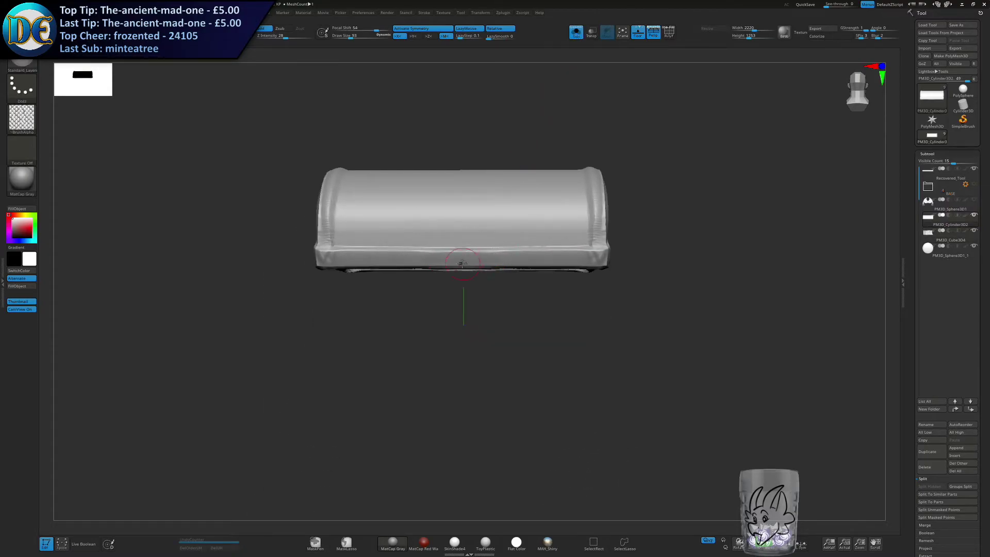
Mask the lid's raised end trims and lower rim with MaskPen, leaving the curved surface between them unmasked.
left_click_drag(431, 259, 594, 255, "ctrl")
mouse_move(570, 252)
right_mouse_down("alt")
mouse_move(482, 290)
mouse_move(412, 283)
right_mouse_up("alt")
left_click_drag(503, 283, 506, 239, "ctrl")
key("ctrl+z")
right_click_drag(124, 351, 168, 354, "shift")
mouse_move(168, 353)
right_mouse_down("alt")
mouse_move(250, 290)
mouse_move(256, 320)
right_mouse_up("alt")
left_click_drag(216, 327, 711, 249, "ctrl")
right_click_drag(699, 244, 565, 291, "alt")
Fill the mask over the underside of the lid between the surrounding trim.
left_click_drag(592, 134, 443, 442, "ctrl")
right_click_drag(378, 223, 410, 133, "alt")
left_click_drag(292, 329, 666, 246, "ctrl")
right_click_drag(540, 294, 559, 277)
mouse_move(364, 292)
right_mouse_down("alt")
mouse_move(497, 303)
mouse_move(446, 170)
mouse_move(465, 155)
mouse_move(435, 291)
right_mouse_up("alt")
left_click_drag(377, 174, 420, 160, "ctrl")
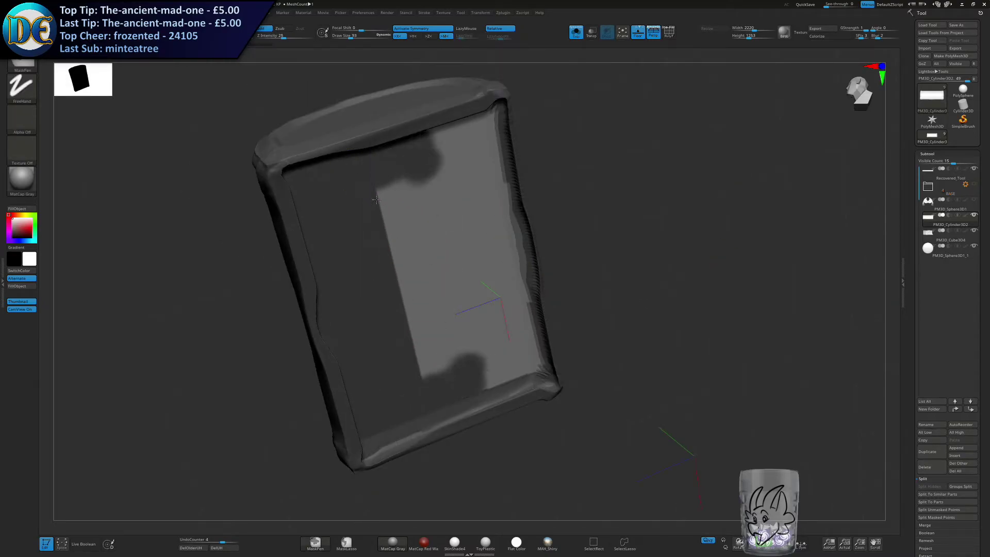
left_click_drag(396, 202, 405, 279, "ctrl")
mouse_move(400, 221)
left_mouse_down("ctrl")
mouse_move(413, 195)
mouse_move(444, 227)
mouse_move(464, 206)
mouse_move(454, 148)
mouse_move(482, 117)
mouse_move(505, 247)
mouse_move(490, 200)
left_mouse_up("ctrl")
mouse_move(500, 311)
left_mouse_down("ctrl")
mouse_move(462, 229)
mouse_move(449, 272)
left_mouse_up("ctrl")
mouse_move(462, 268)
right_mouse_down("shift")
mouse_move(442, 258)
mouse_move(444, 344)
right_mouse_up("shift")
right_click_drag(468, 294, 460, 265, "alt")
Clean up the mask along the curved panel's lower front edge with a resized brush, undoing the poor strokes.
key("s")
mouse_move(436, 258)
left_mouse_down()
mouse_move(412, 265)
mouse_move(584, 259)
left_mouse_up()
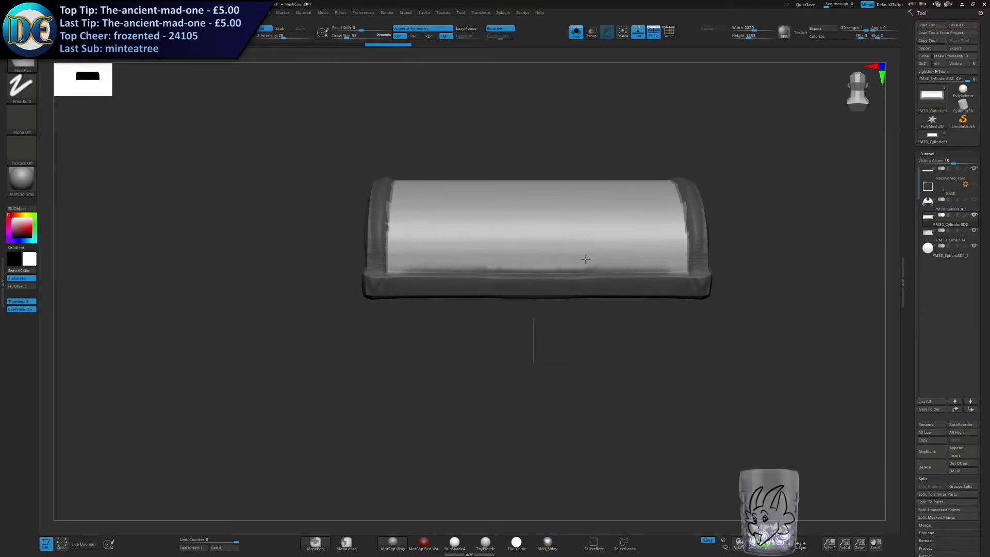
key("ctrl+z")
key("s")
left_click_drag(404, 272, 539, 268)
key("ctrl+z")
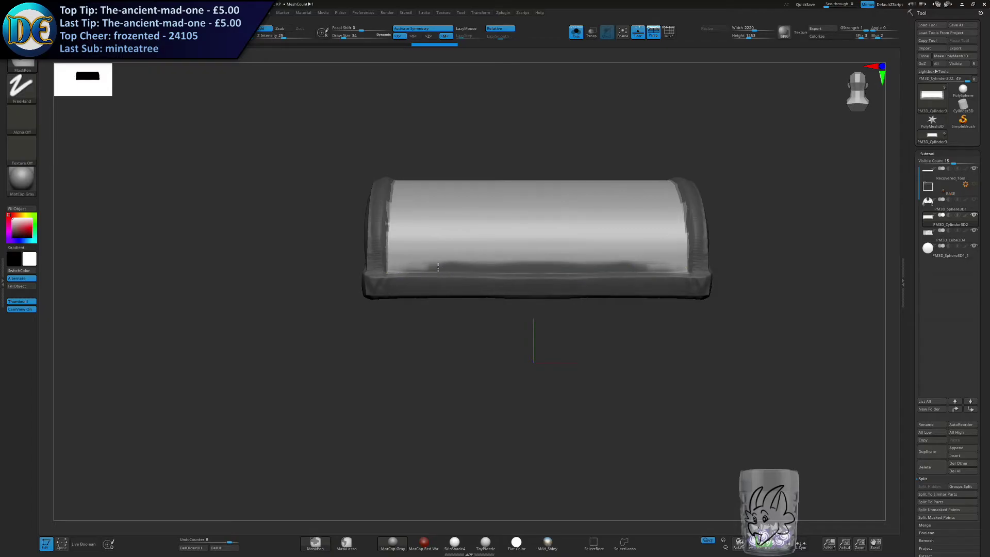
left_click_drag(432, 267, 588, 264, "ctrl+alt")
left_click_drag(402, 269, 669, 268, "ctrl+alt")
mouse_move(669, 310)
right_mouse_down()
mouse_move(579, 257)
mouse_move(444, 330)
right_mouse_up()
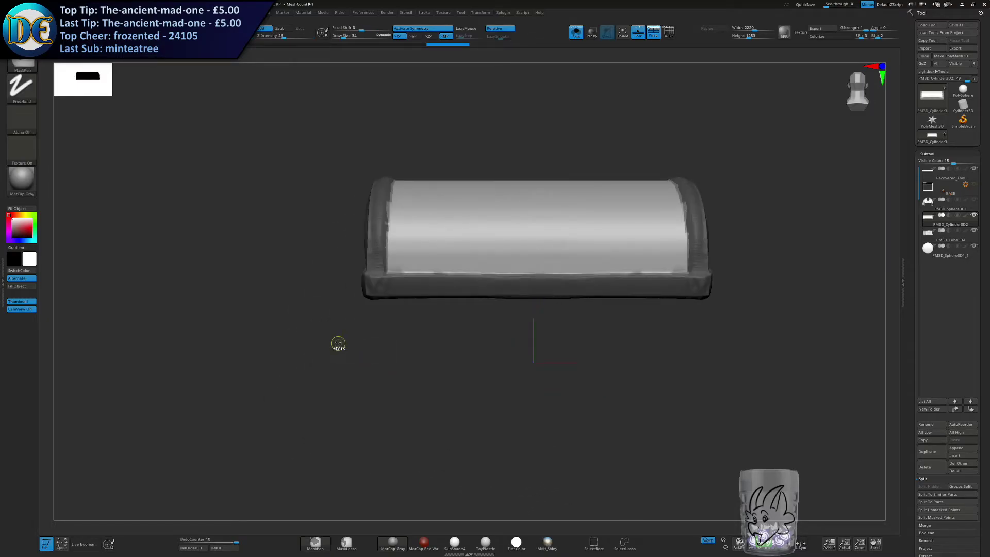
Enlarge the sculpting brush and show the rest of the chest again around the masked lid.
right_click_drag(449, 257, 384, 356, "alt")
key("s")
left_click_drag(384, 356, 398, 361)
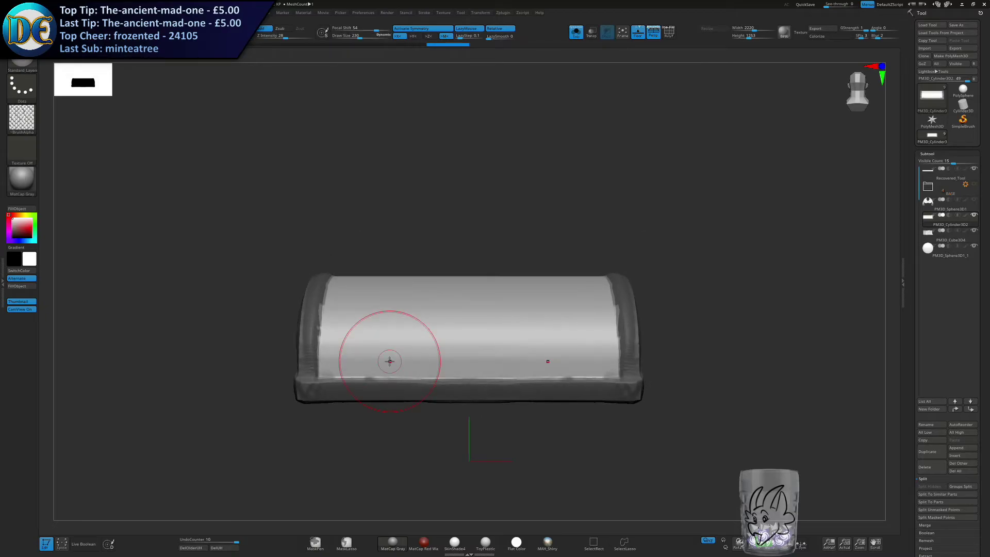
left_click(576, 32)
right_click_drag(344, 340, 315, 285, "alt")
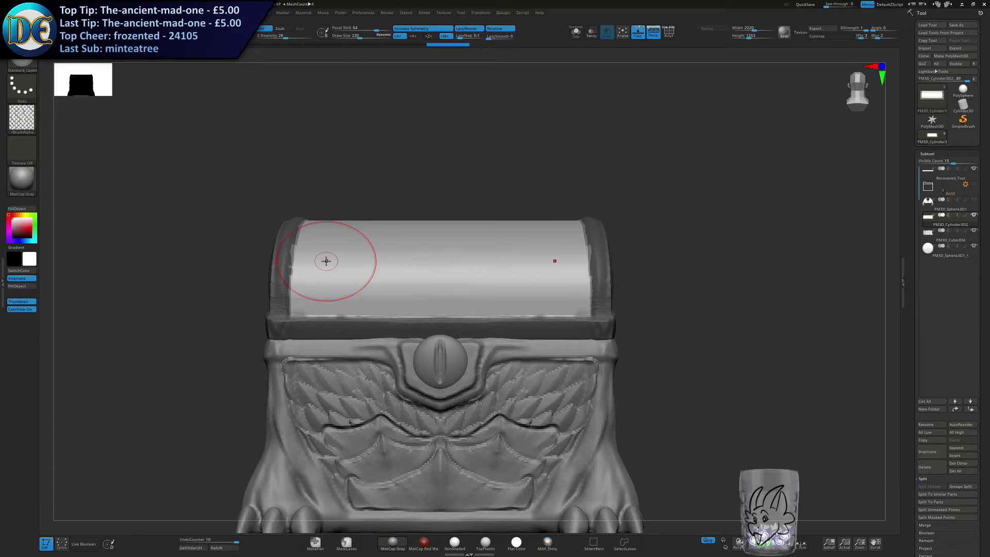
Browse the dragon reptile brush's alphas, and switch to the ChiselCreature brush with its Horn2 shape.
key("b")
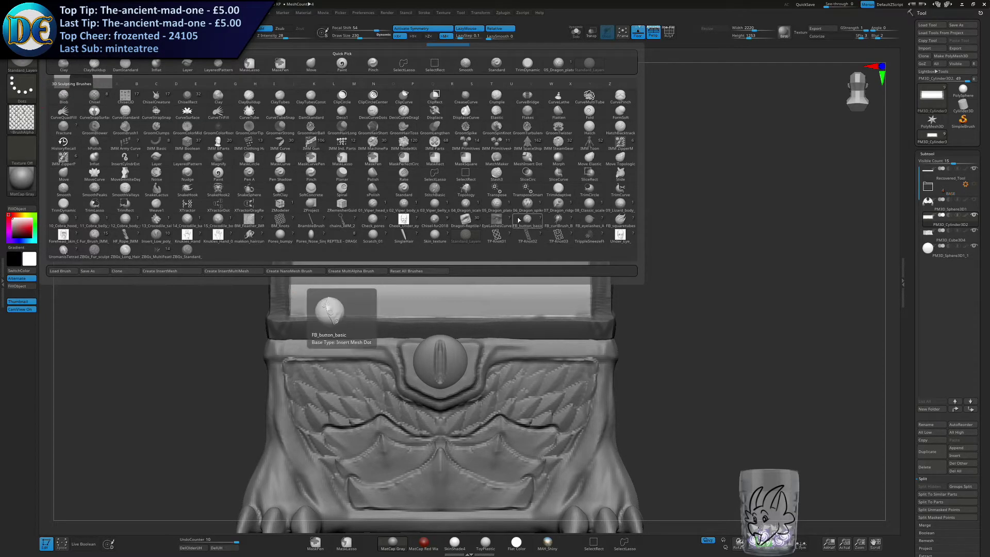
left_click(469, 219)
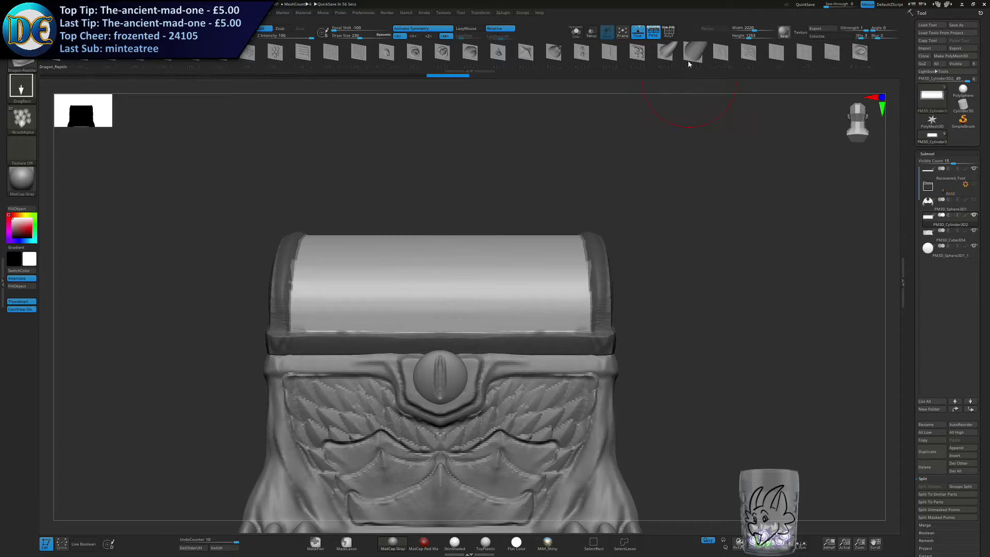
mouse_move(636, 59)
left_mouse_down()
mouse_move(456, 107)
mouse_move(220, 73)
left_mouse_up()
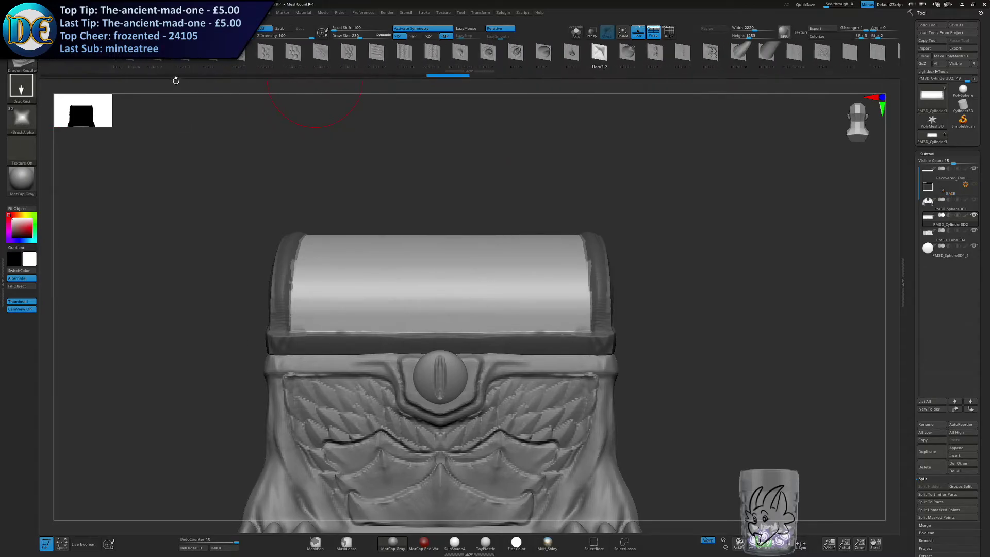
left_click(22, 62)
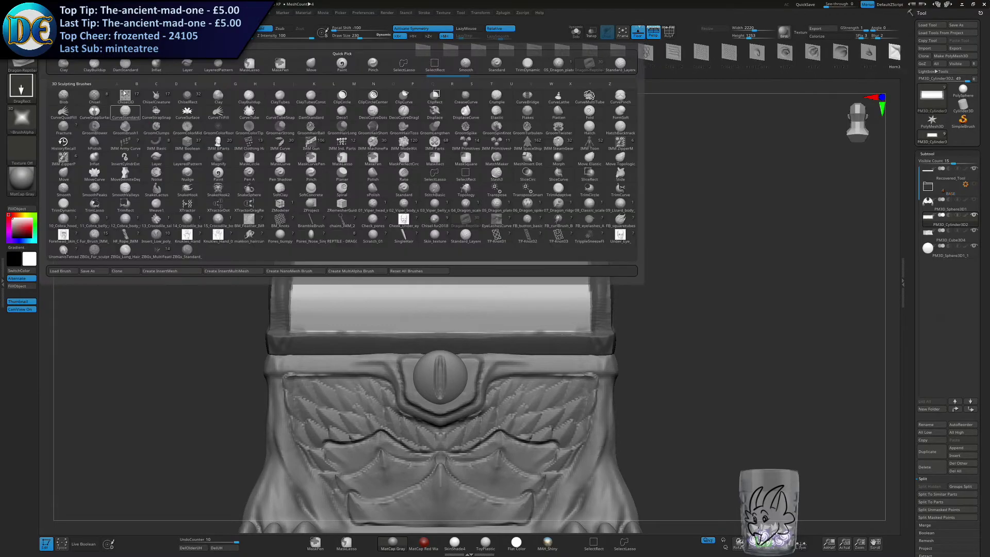
left_click(159, 99)
left_click(437, 59)
Save the project as "Draconic Chest DRAFT 2 - Scales.ZPR" in Commissions > Treasure Chests > Design #01 - Draconic.
key("ctrl+s")
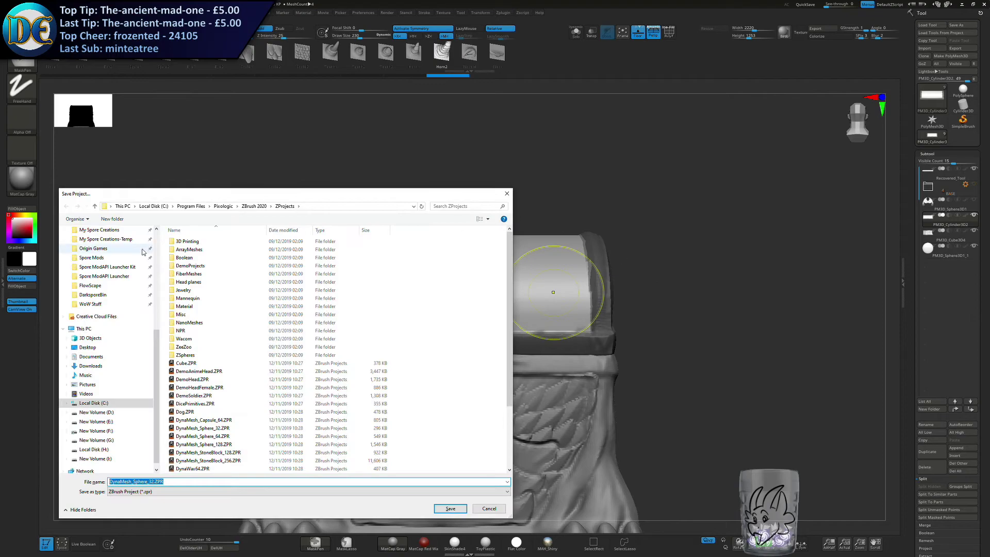
scroll(118, 268, "up", 7)
left_click(93, 254)
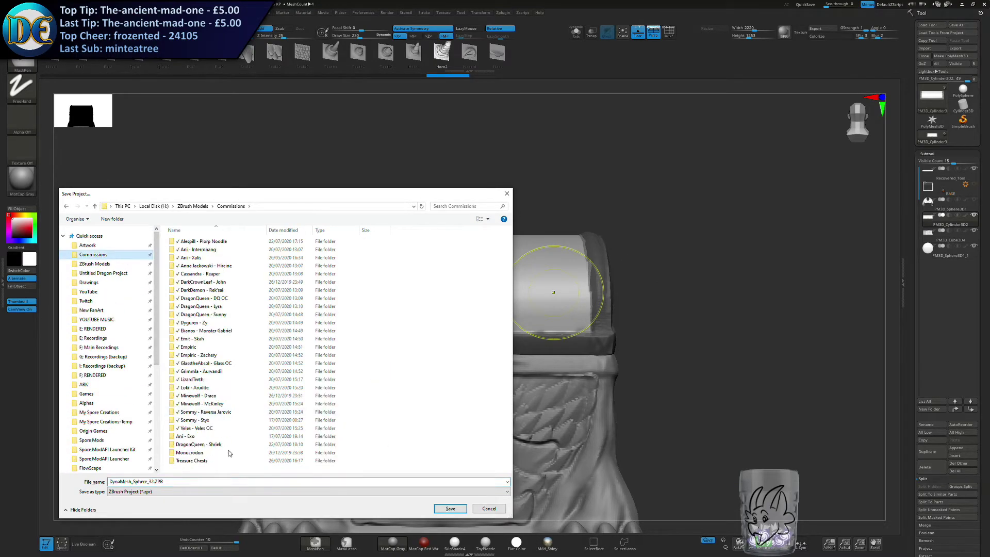
double_click(192, 461)
double_click(187, 253)
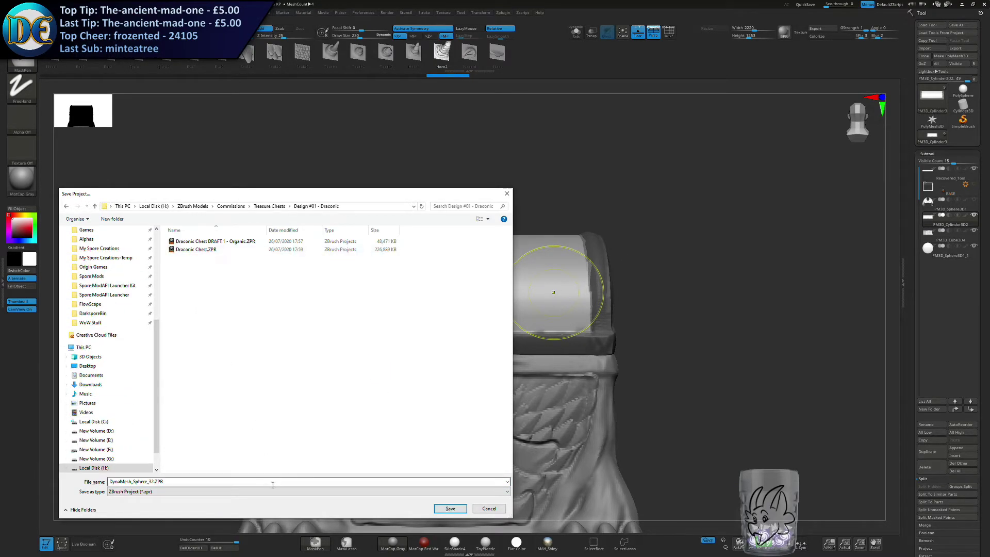
left_click(196, 249)
left_click(215, 241)
left_click(183, 481)
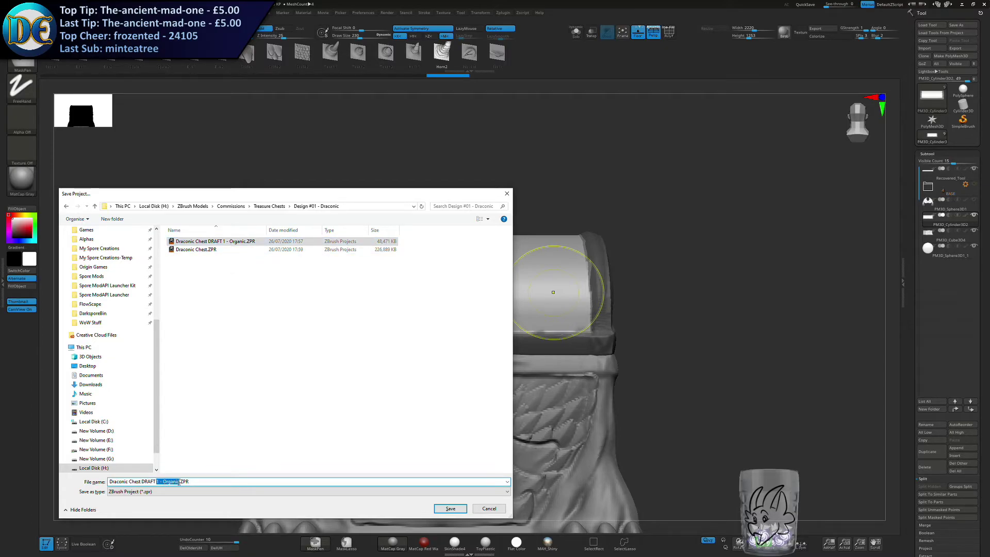
type("2")
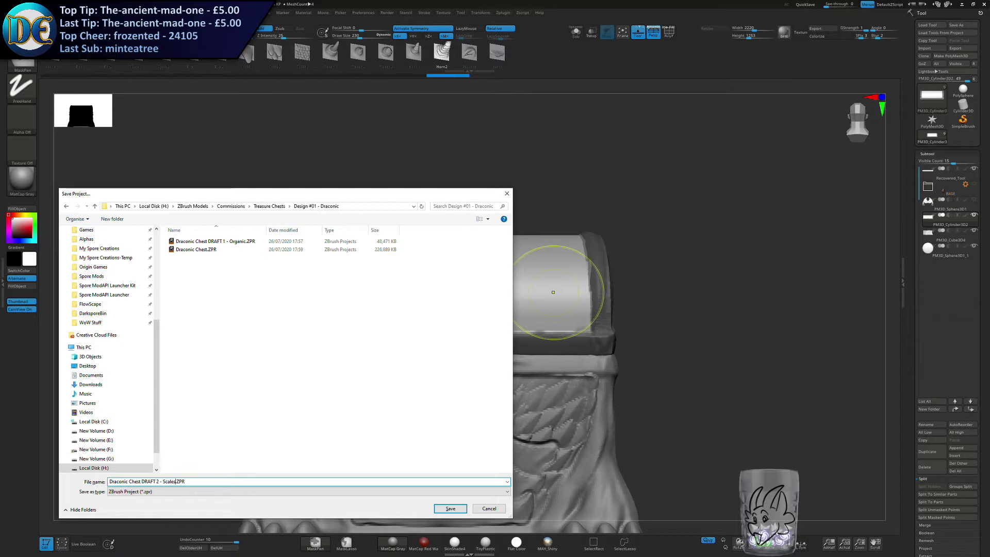
key("Return")
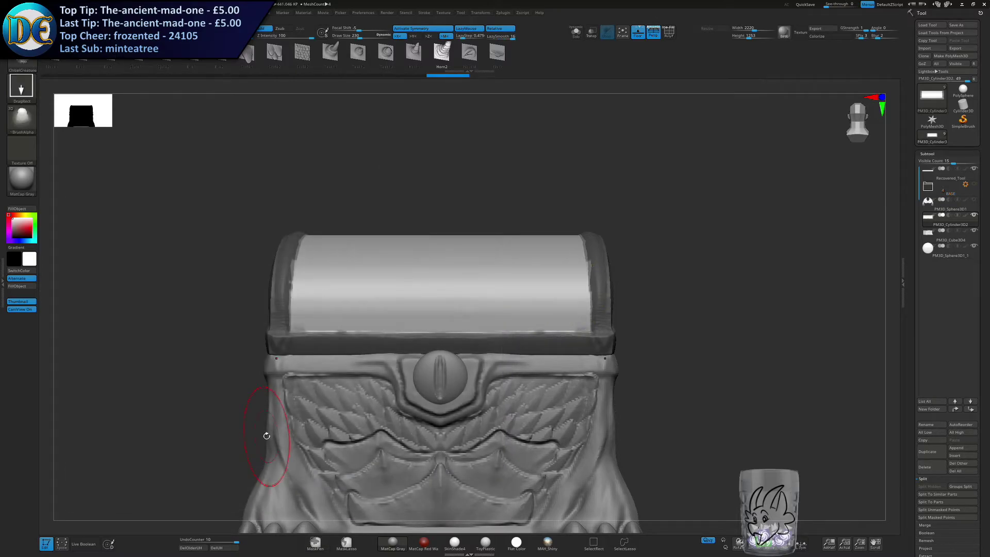
Try pulling mirrored horns out of the lid's curved surface with ChiselCreature, and undo them.
right_click_drag(505, 235, 505, 245)
mouse_move(509, 236)
left_mouse_down()
mouse_move(548, 296)
mouse_move(566, 287)
left_mouse_up()
mouse_move(567, 287)
right_mouse_down()
mouse_move(539, 246)
mouse_move(567, 239)
mouse_move(531, 242)
mouse_move(547, 255)
right_mouse_up()
key("ctrl+z")
mouse_move(523, 228)
left_mouse_down()
mouse_move(543, 274)
mouse_move(571, 300)
mouse_move(558, 320)
left_mouse_up()
right_click_drag(558, 320, 500, 294, "ctrl")
key("ctrl+z")
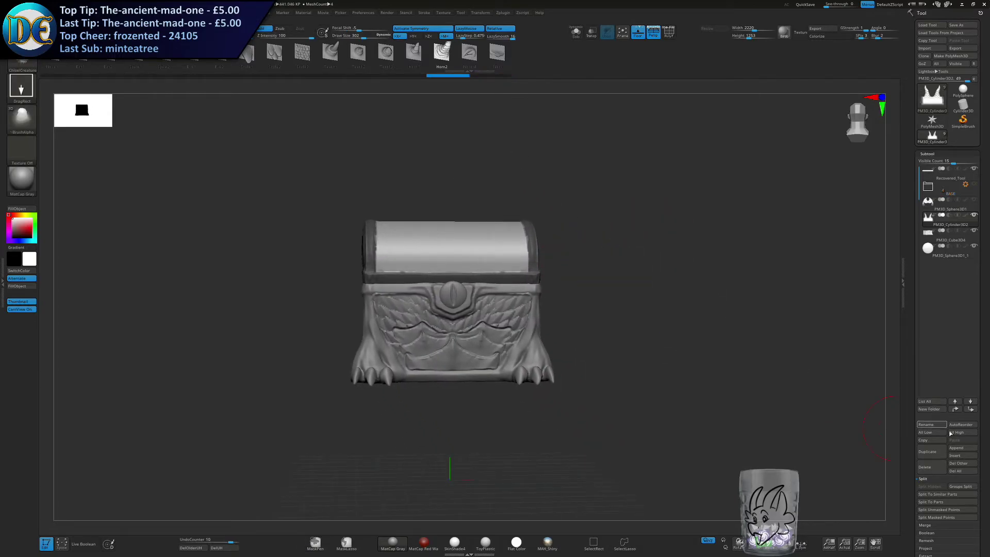
Append a Cylinder3D subtool, scale it down and move it toward the lid.
left_click(960, 448)
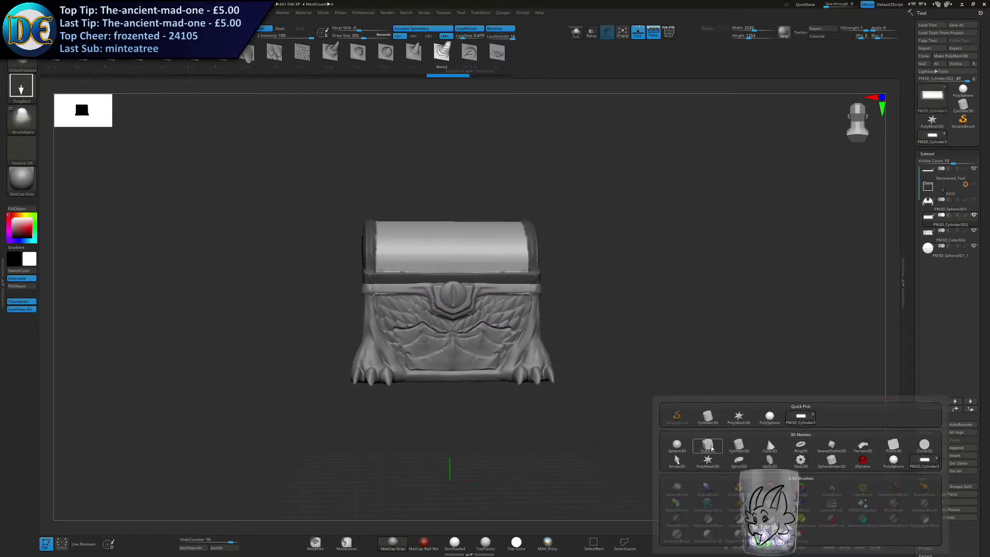
left_click(739, 446)
key("w")
left_click_drag(451, 295, 475, 401)
left_click_drag(481, 287, 572, 256)
right_click_drag(665, 276, 664, 353, "shift")
key("ctrl+z")
left_click_drag(521, 324, 505, 411)
Show the wings again and shrink the cylinder into a small disc placed in front of the lid.
left_click(974, 200)
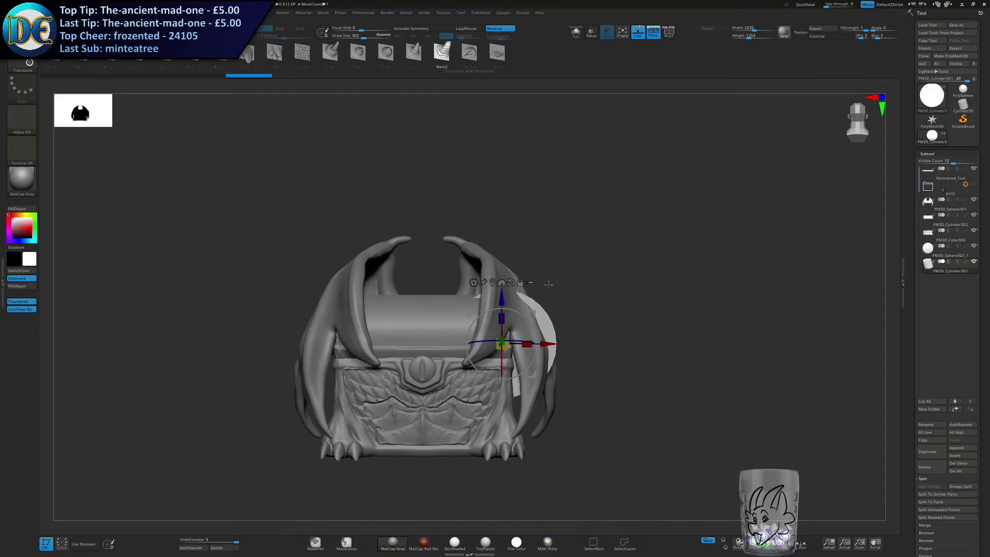
left_click_drag(533, 311, 451, 284)
left_click_drag(419, 318, 411, 327)
left_click_drag(450, 284, 468, 292)
right_click_drag(455, 298, 484, 312)
left_click_drag(482, 318, 515, 314)
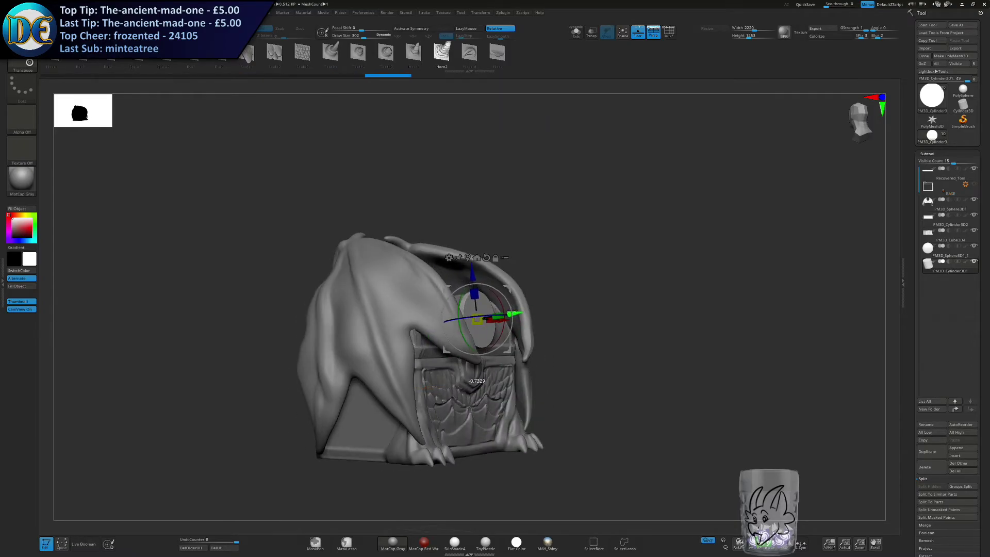
right_click_drag(514, 314, 484, 311)
DynaMesh the cylinder at resolution 128, try a Horn2 stroke on its front face and undo the stroke.
key("q")
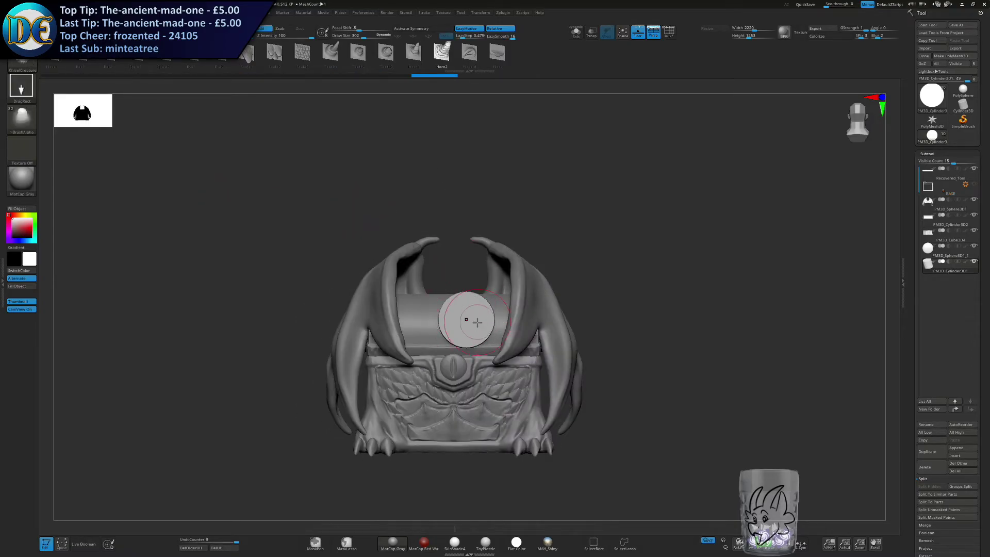
key("ctrl+z")
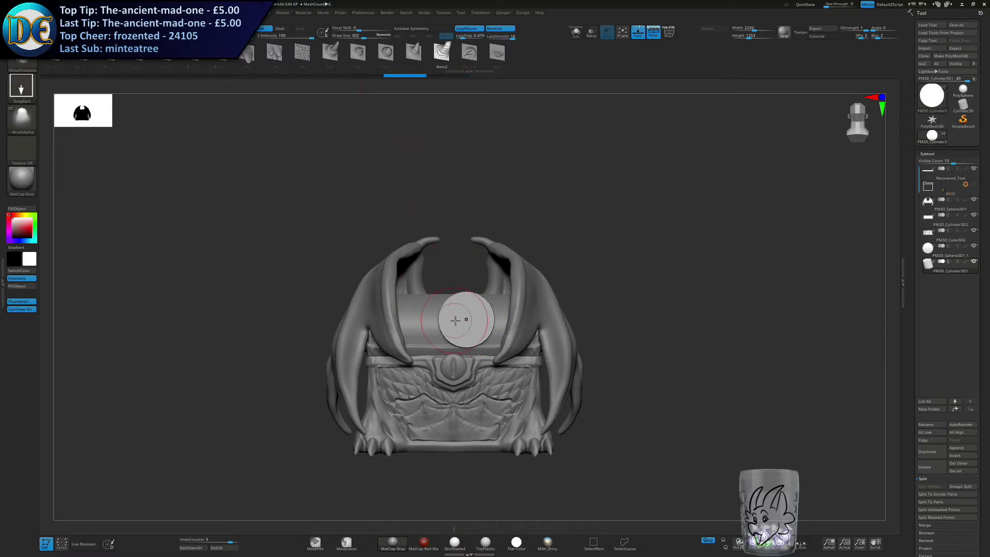
key("1")
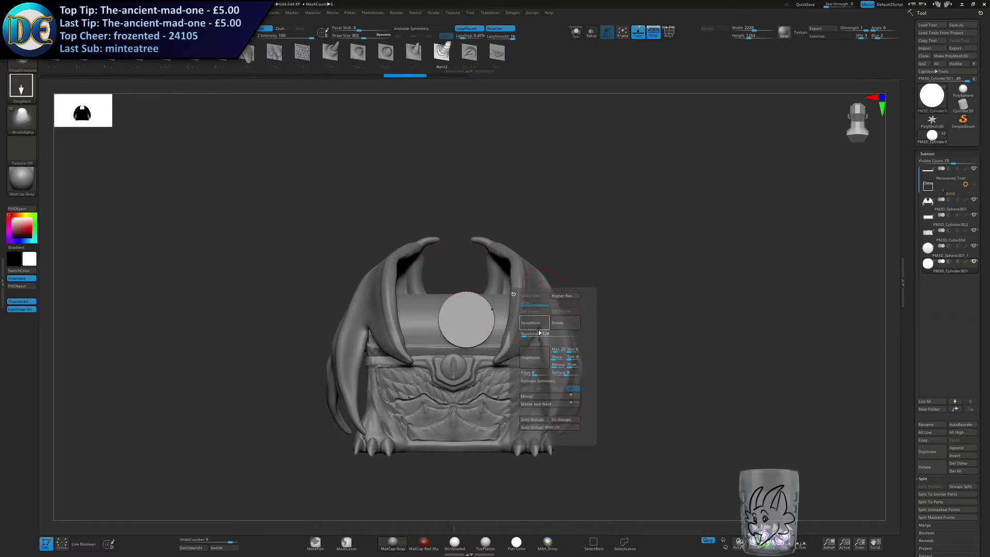
left_click(538, 326)
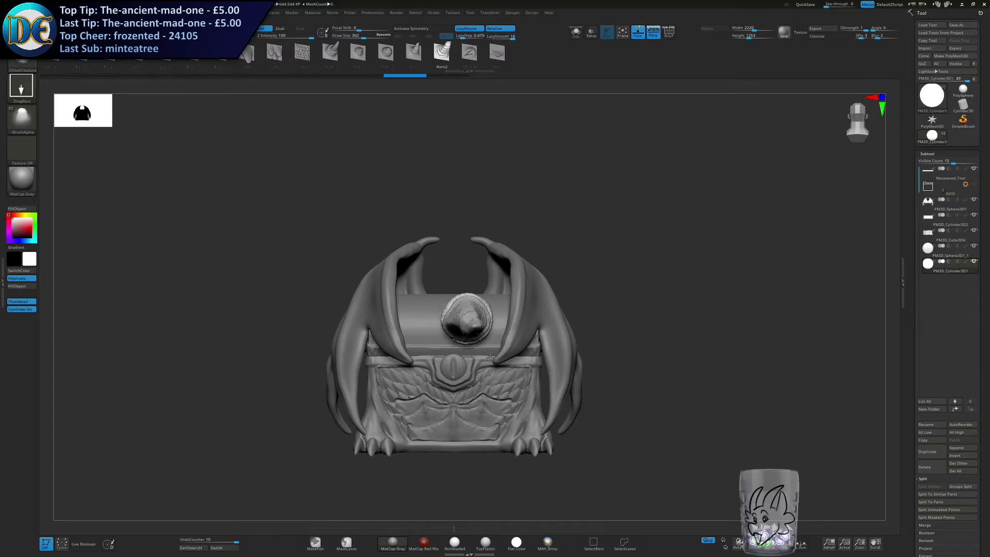
right_click_drag(495, 365, 526, 358)
key("ctrl+z")
right_click_drag(479, 309, 485, 328, "ctrl")
Subdivide the cylinder and pull a ridged Horn2 horn out of its front face.
key("1")
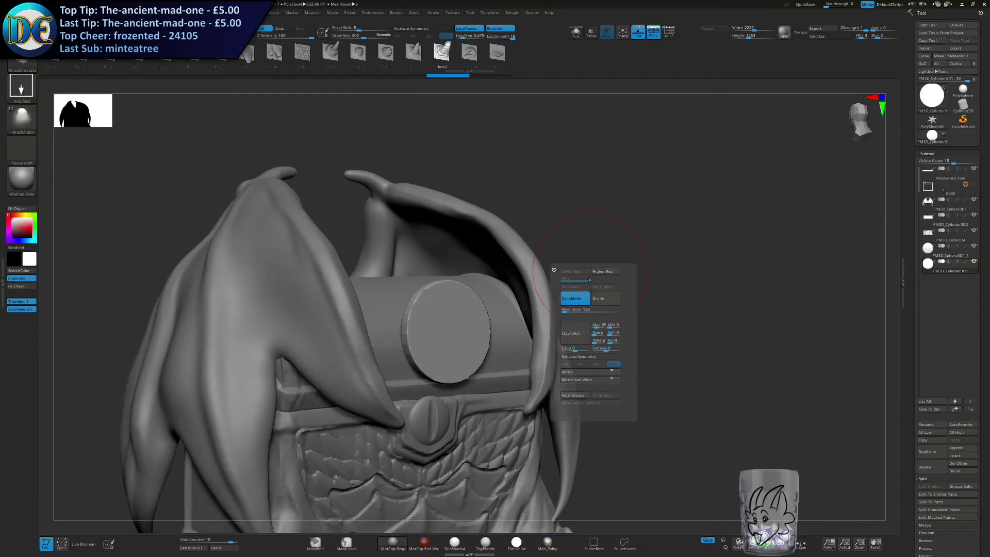
left_click(602, 301)
left_click_drag(474, 355, 494, 369)
mouse_move(503, 374)
right_mouse_down()
mouse_move(427, 388)
mouse_move(432, 345)
right_mouse_up()
Rotate the ridged horn so it points upward in front of the lid, and turn it about its length.
key("w")
left_click_drag(432, 345, 452, 297)
right_click_drag(454, 299, 505, 306)
right_click_drag(505, 305, 619, 336, "alt")
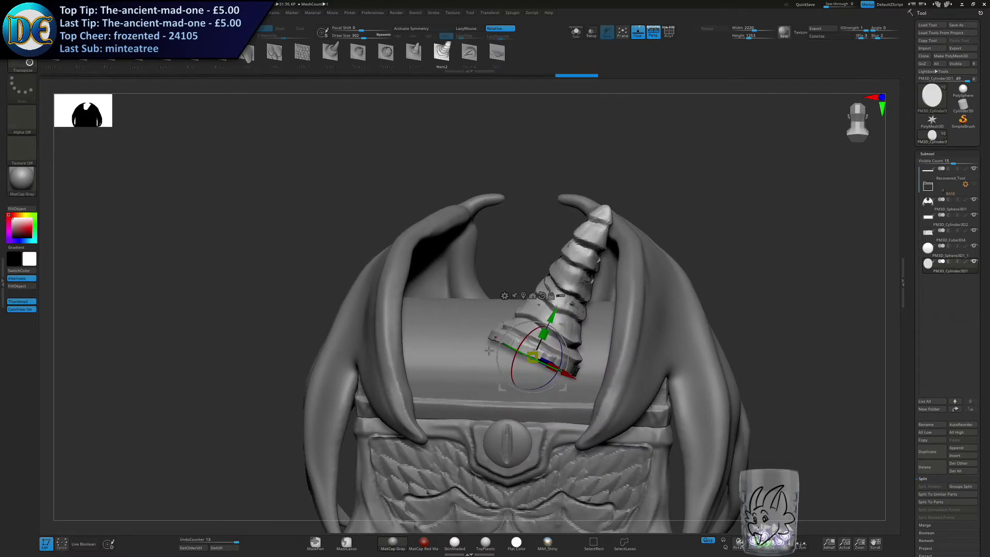
left_click_drag(520, 355, 555, 371)
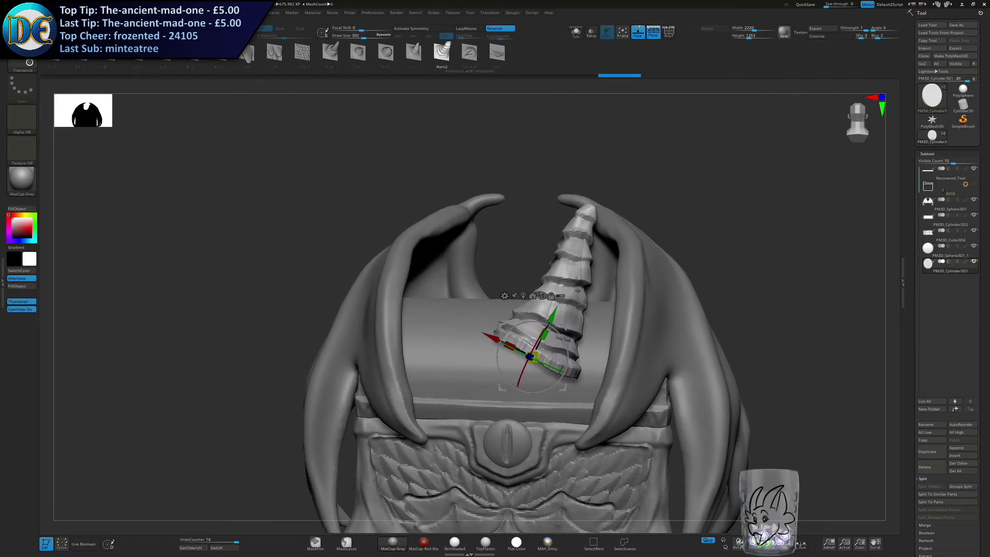
right_click_drag(554, 370, 497, 384)
Move the horn toward the wing on the lid's side, scale it down and adjust its tilt.
left_click_drag(600, 293, 662, 269)
right_click_drag(547, 356, 579, 362)
right_click(579, 361)
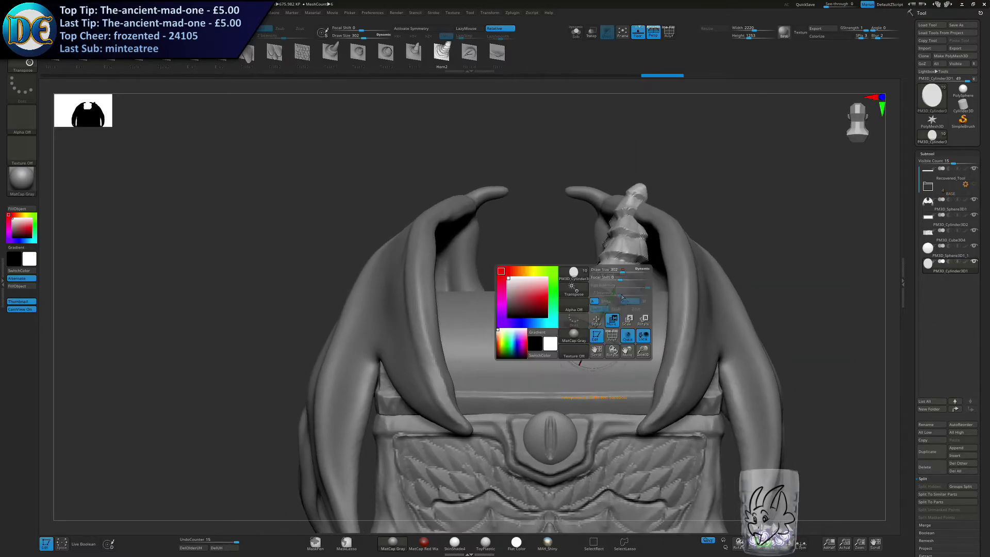
right_click_drag(616, 286, 616, 300)
left_click_drag(638, 307, 571, 328)
right_click_drag(570, 328, 595, 333)
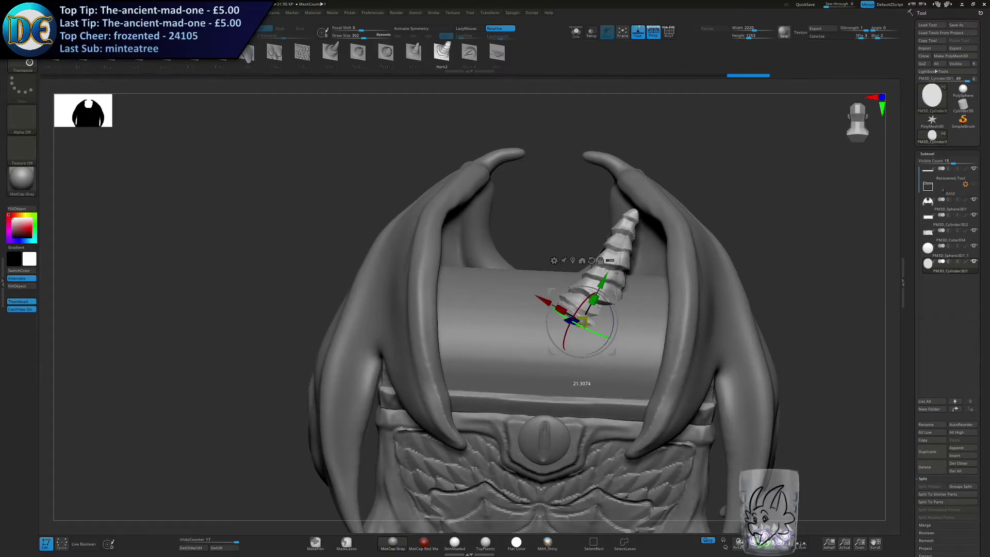
Rotate the ridged horn about its X axis and adjust its lean against the wing on the lid's side.
right_click_drag(616, 286, 626, 297)
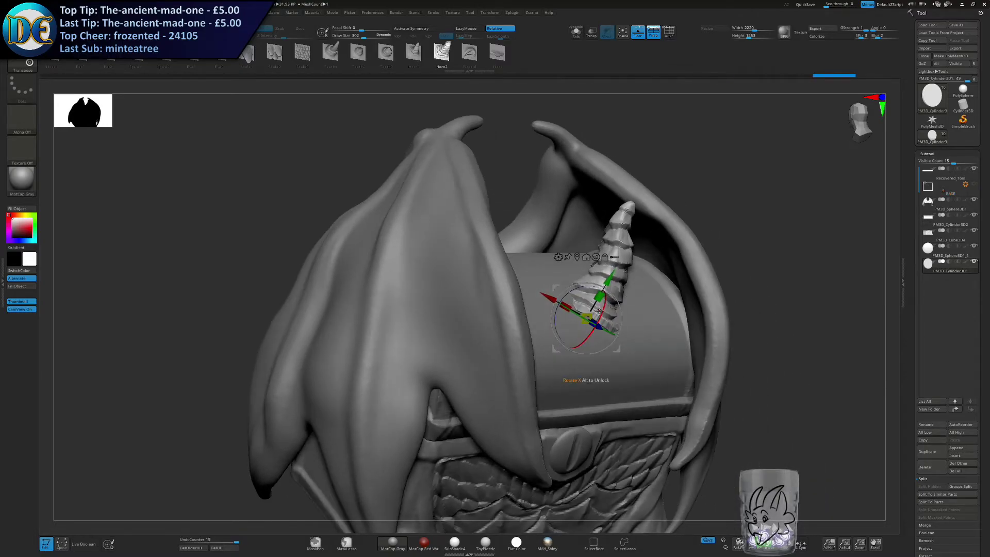
left_click_drag(610, 295, 608, 294)
right_click_drag(609, 294, 616, 285)
left_click_drag(606, 278, 601, 269)
right_click_drag(601, 269, 564, 296)
left_click_drag(563, 295, 583, 279)
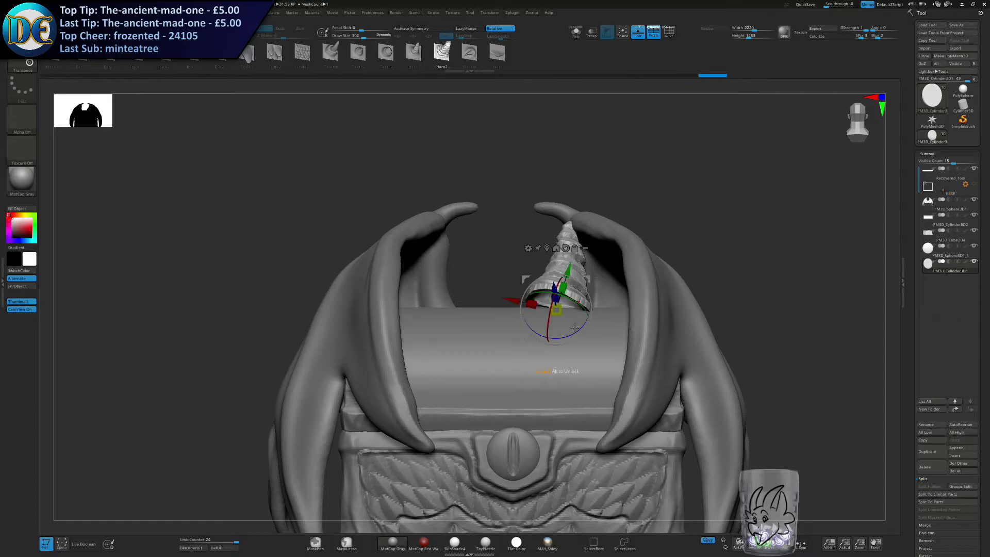
Tilt the horn outward and set its base against the lid beside the wing.
right_click_drag(577, 306, 577, 322)
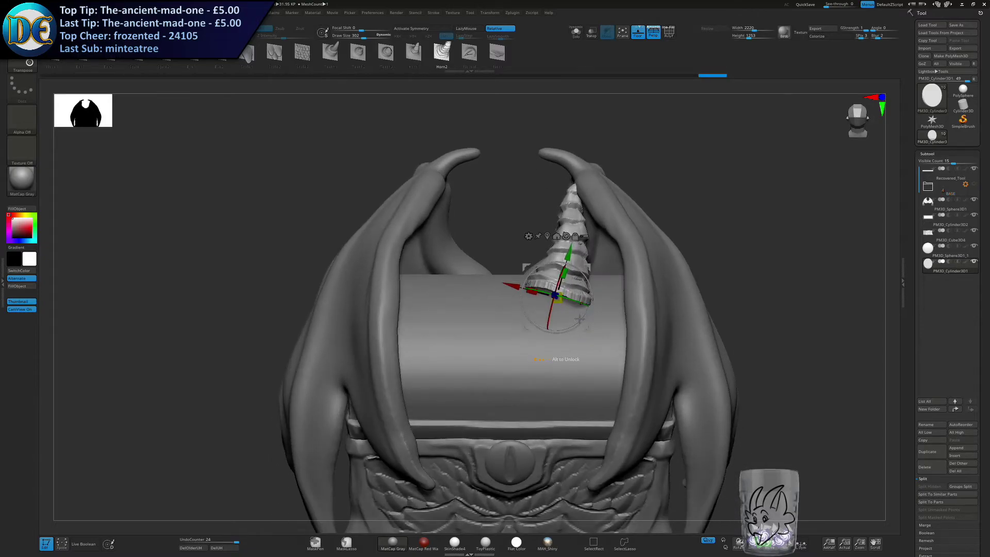
left_click_drag(583, 269, 541, 301)
mouse_move(563, 325)
right_mouse_down()
mouse_move(637, 335)
mouse_move(563, 331)
right_mouse_up()
left_click_drag(553, 337, 534, 310)
mouse_move(534, 304)
right_mouse_down()
mouse_move(612, 327)
mouse_move(527, 307)
right_mouse_up()
Isolate the horn and bend its shaft into a stronger curve with a large Move brush.
key("q")
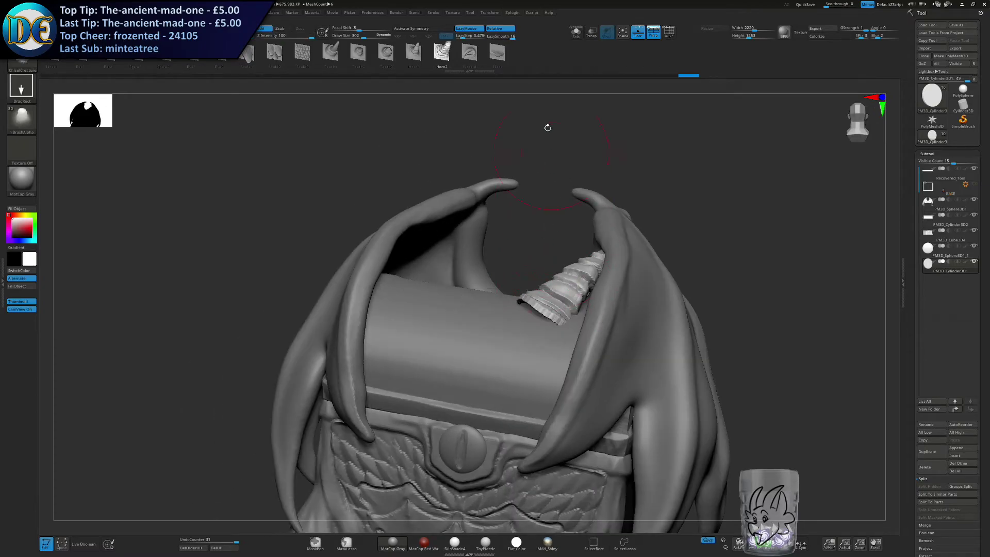
left_click(575, 31)
right_click_drag(413, 286, 477, 286)
key("b")
key("m")
key("v")
key("s")
mouse_move(543, 237)
left_mouse_down()
mouse_move(564, 237)
mouse_move(565, 261)
mouse_move(545, 228)
mouse_move(537, 236)
mouse_move(584, 238)
left_mouse_up()
key("s")
key("s")
left_click_drag(555, 270, 563, 260)
left_click_drag(454, 309, 546, 281)
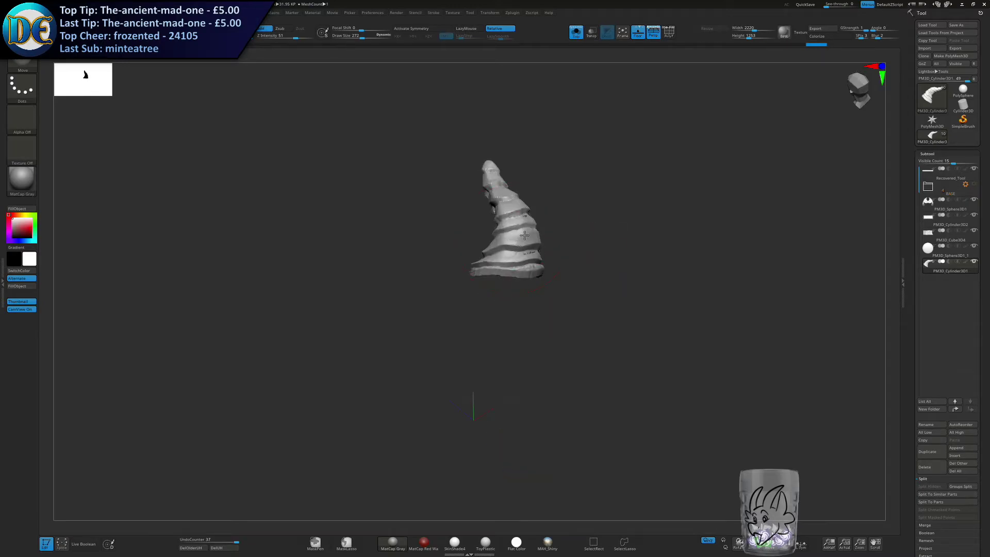
left_click_drag(542, 245, 537, 240)
Try to pull the front of the horn's base down into the lid with the Move brush, and undo it.
left_click(576, 33)
right_click_drag(487, 273, 488, 251, "shift")
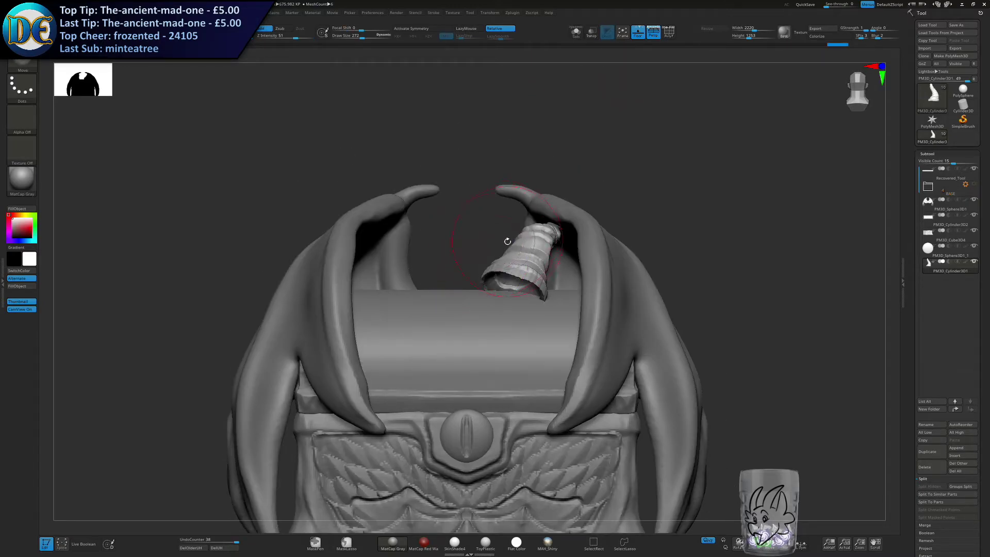
key("s")
left_click_drag(515, 293, 506, 342)
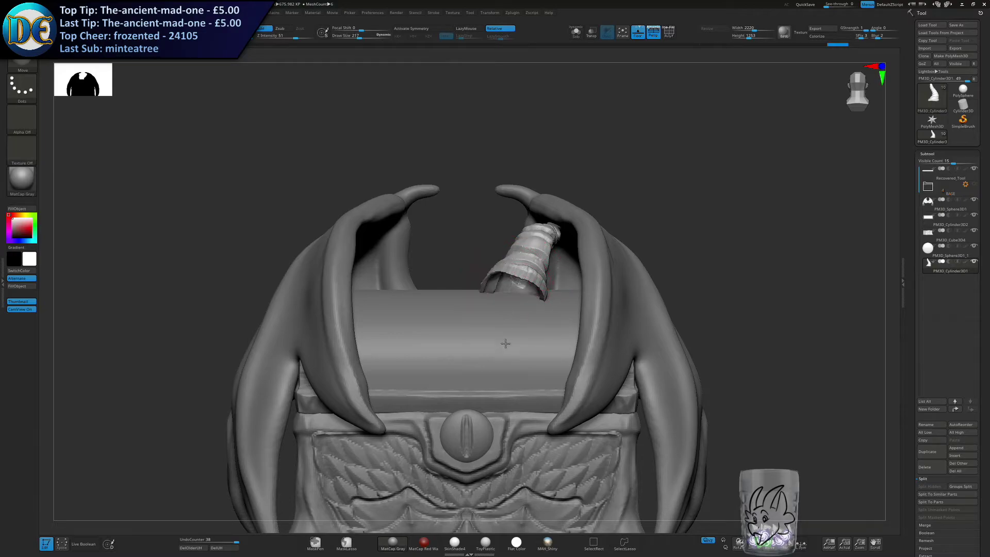
key("bracketleft")
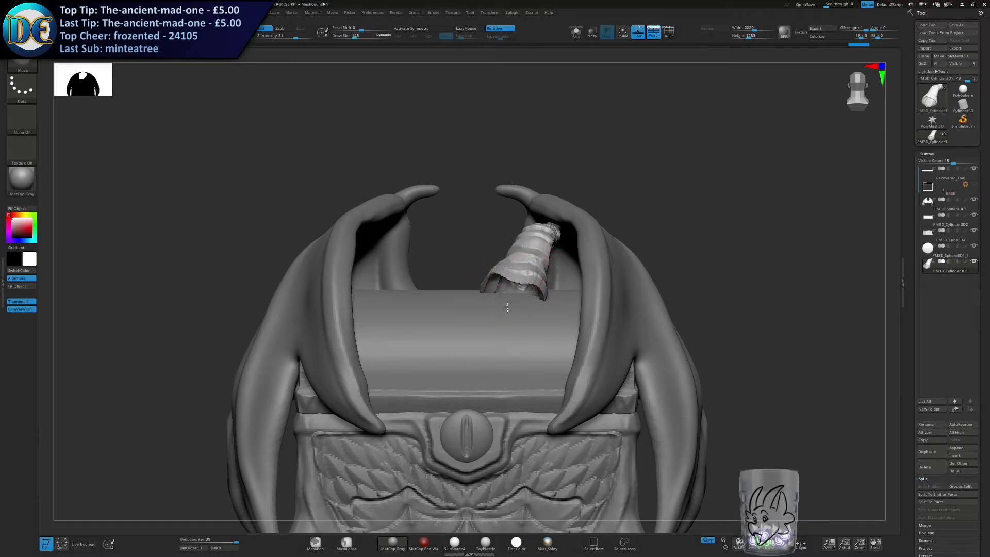
left_click_drag(508, 302, 508, 341)
left_click_drag(533, 282, 528, 317)
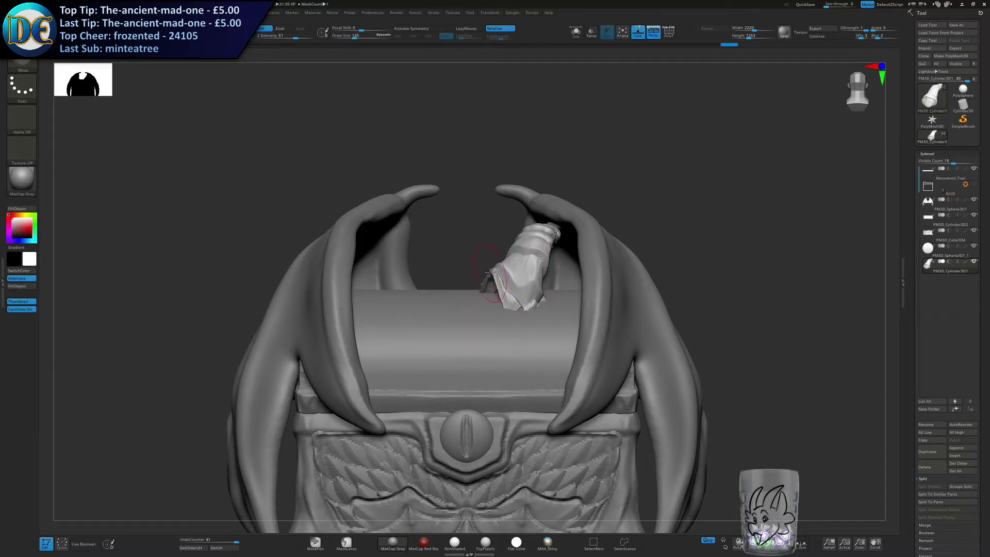
key("ctrl+z")
right_click_drag(498, 298, 483, 290, "ctrl")
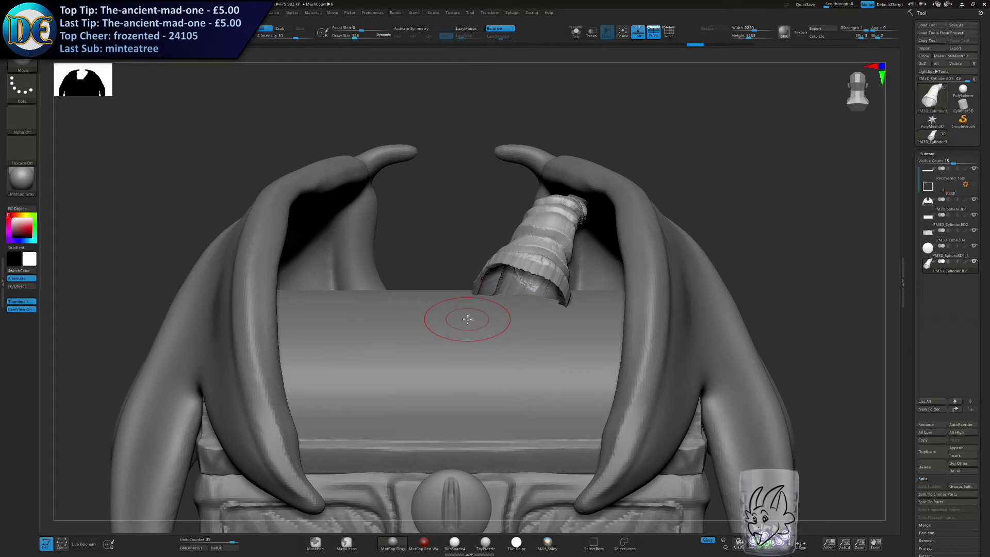
Move and rotate the reshaped horn so it stands upright at the wing's inner edge on the lid.
mouse_move(560, 273)
right_mouse_down()
mouse_move(559, 305)
mouse_move(593, 289)
mouse_move(587, 253)
right_mouse_up()
key("w")
right_click_drag(524, 253, 438, 258)
left_click_drag(555, 270, 555, 286)
right_click_drag(498, 273, 550, 303)
left_click_drag(525, 269, 533, 269)
Fine-tune the horn's rotation and position so its base rests on the curved lid.
left_click_drag(526, 302, 537, 270)
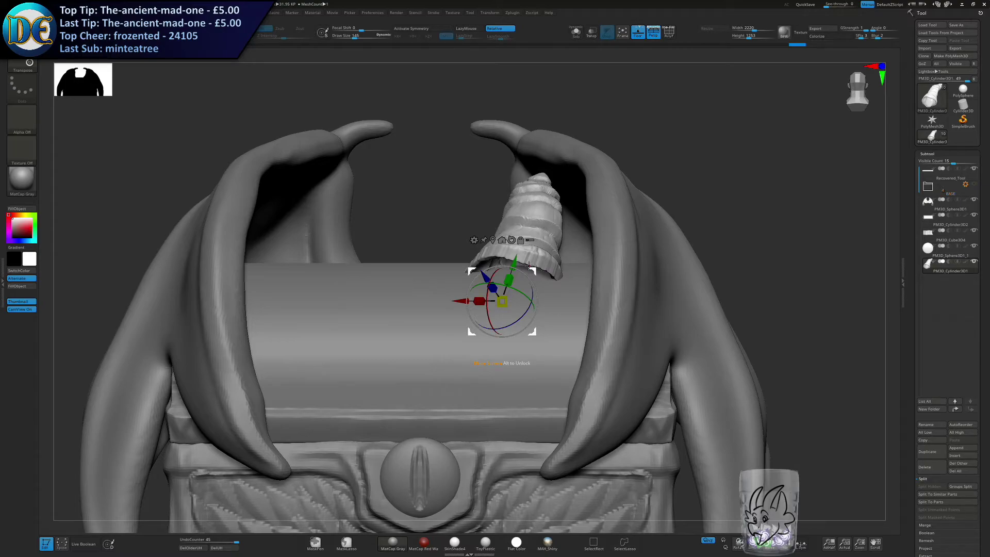
right_click_drag(442, 288, 499, 276)
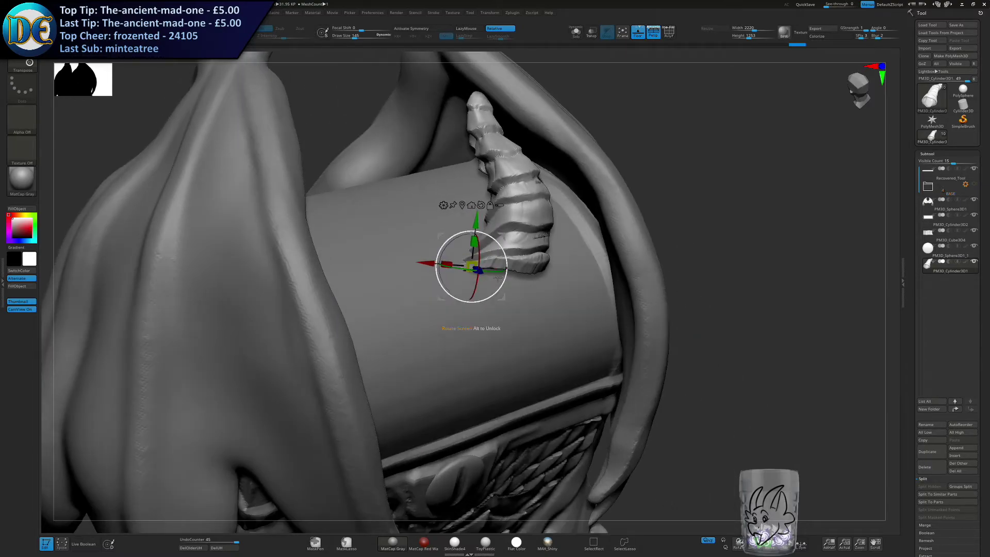
left_click_drag(474, 285, 477, 290)
right_click_drag(504, 297, 463, 314)
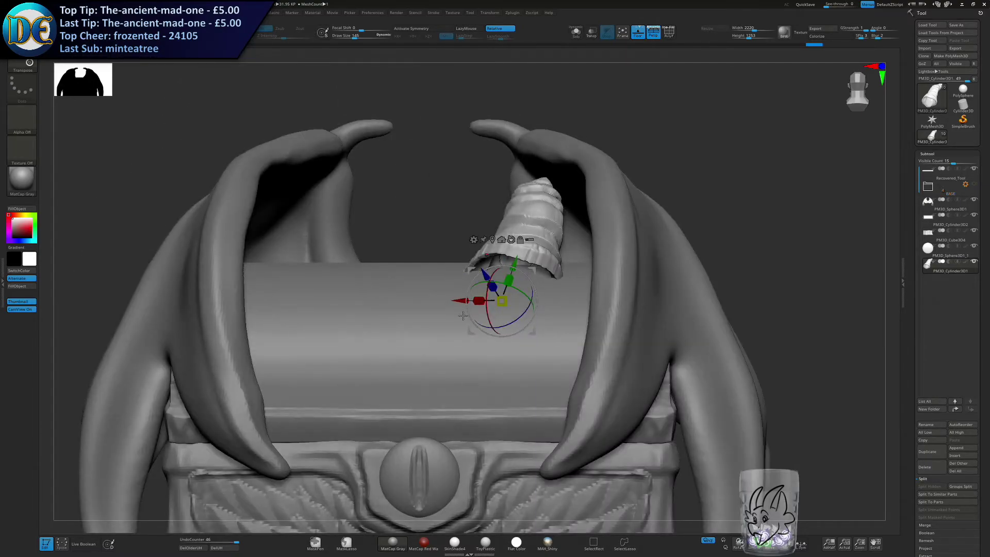
left_click_drag(528, 266, 528, 272)
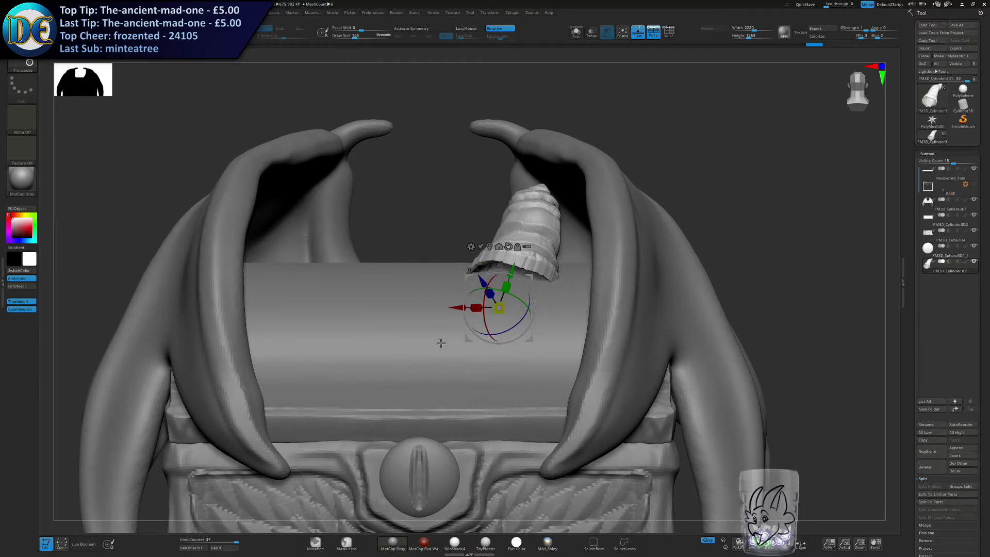
Build up a mirrored clay mound on the lid with ClayBuildup to fill the gap under the horn's base.
left_click(396, 375, "alt")
key("space")
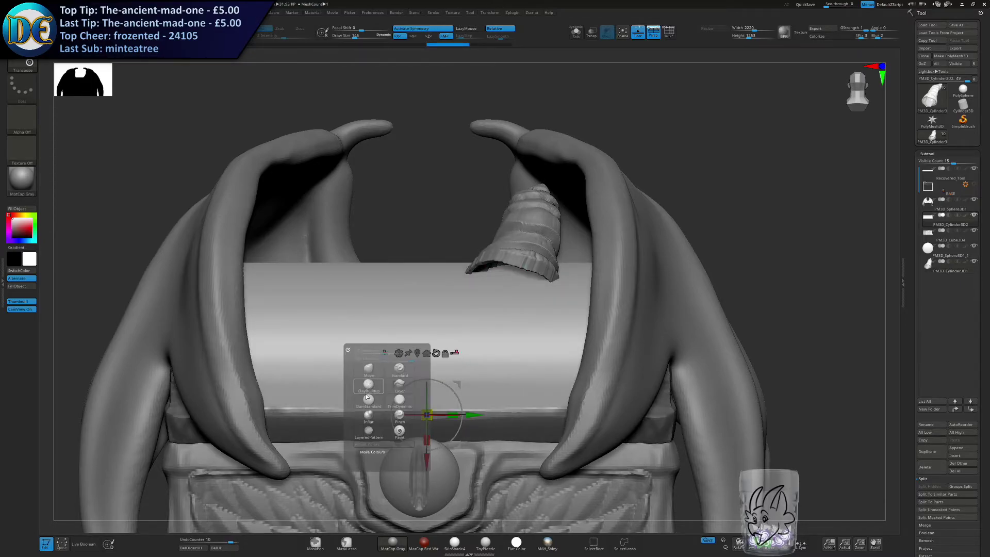
left_click(370, 383)
mouse_move(490, 281)
left_mouse_down()
mouse_move(511, 283)
mouse_move(525, 262)
mouse_move(487, 276)
mouse_move(538, 277)
mouse_move(527, 265)
left_mouse_up()
key("ctrl+z")
key("]")
key("ctrl+z")
key("[")
Remove the horn's lower subdivision levels and DynaMesh it.
left_click(544, 227, "alt")
key("space")
left_click(441, 354)
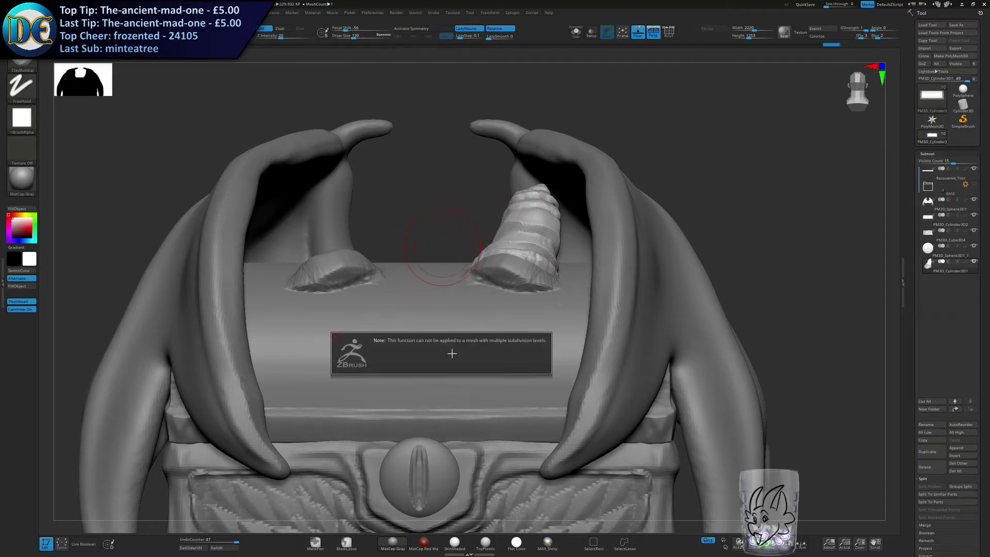
key("space")
left_click(397, 227)
left_click_drag(403, 250, 398, 249)
left_click(404, 242)
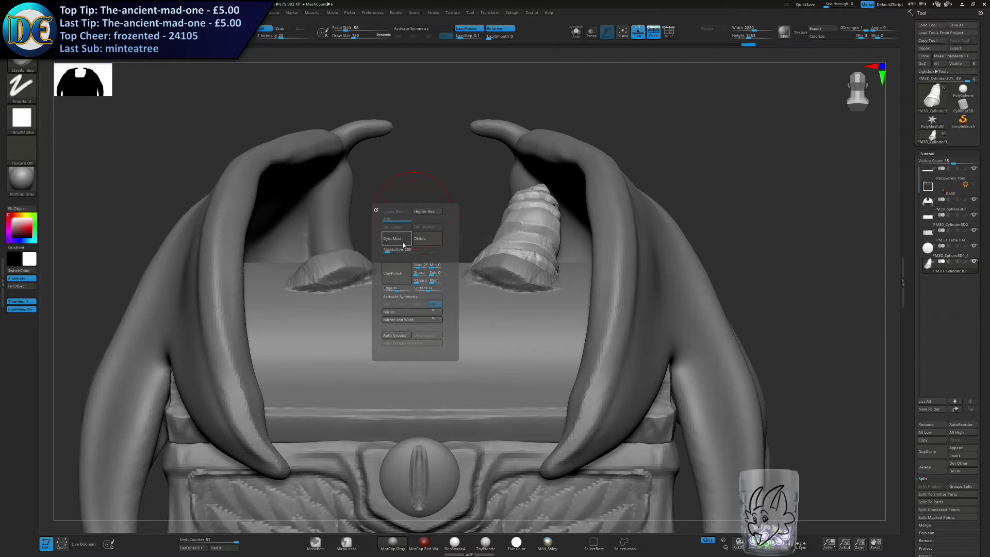
left_click(402, 240)
Fill out the ridged body of the horn with an enlarged Inflate brush.
key("s")
mouse_move(407, 228)
left_mouse_down()
mouse_move(450, 233)
mouse_move(516, 268)
mouse_move(422, 230)
left_mouse_up()
key("b")
left_click(406, 295)
mouse_move(442, 188)
left_mouse_down()
mouse_move(518, 195)
mouse_move(439, 194)
left_mouse_up()
key("s")
mouse_move(440, 194)
left_mouse_down()
mouse_move(475, 192)
mouse_move(501, 212)
mouse_move(413, 219)
mouse_move(440, 250)
mouse_move(458, 214)
mouse_move(498, 212)
mouse_move(447, 215)
left_mouse_up()
key("s")
key("s")
left_click(498, 207)
Isolate the horn and thicken its base rim with a smaller Inflate brush.
key("s")
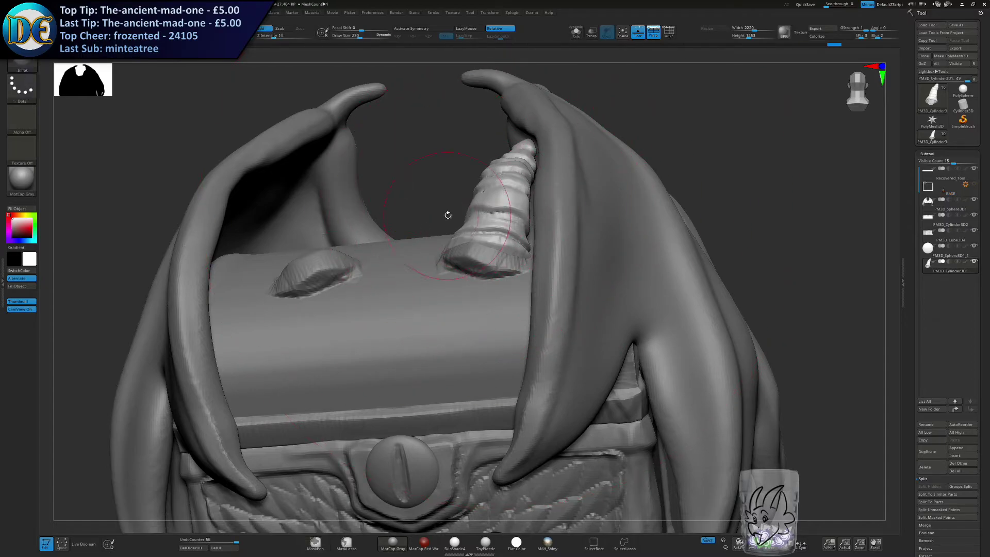
left_click(576, 33)
right_click_drag(496, 276, 479, 193)
mouse_move(479, 193)
right_mouse_down("ctrl")
mouse_move(508, 271)
mouse_move(499, 264)
right_mouse_up("ctrl")
key("s")
left_click_drag(497, 262, 486, 263)
right_click_drag(551, 179, 497, 243)
right_click_drag(498, 242, 542, 149)
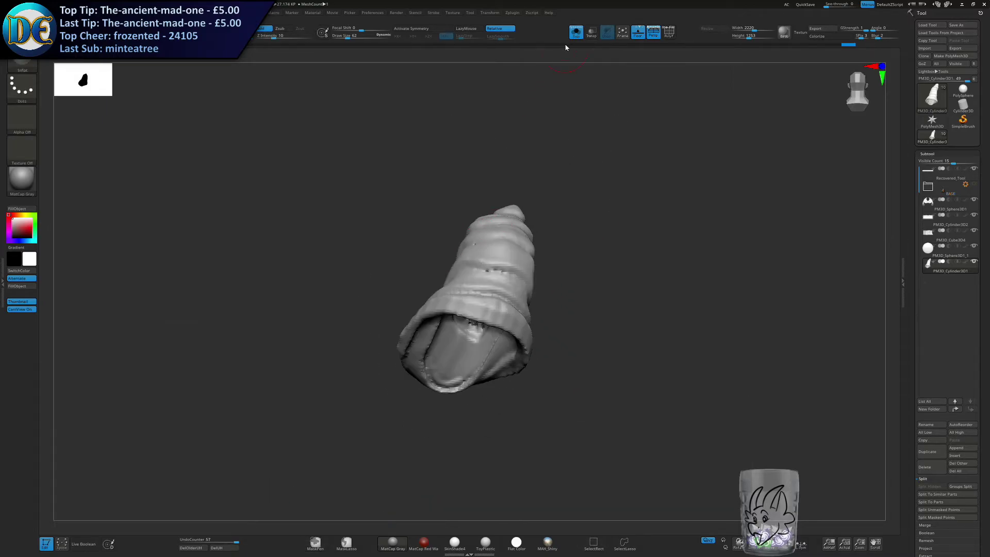
Show the whole chest again and mirror the horn to the other side of the lid.
left_click(576, 33)
right_click_drag(449, 225, 467, 239, "ctrl")
key("space")
left_click(463, 329)
Isolate the lid and mask the raised mounds around both horn bases.
right_click_drag(364, 373, 425, 326)
left_click(421, 347, "alt")
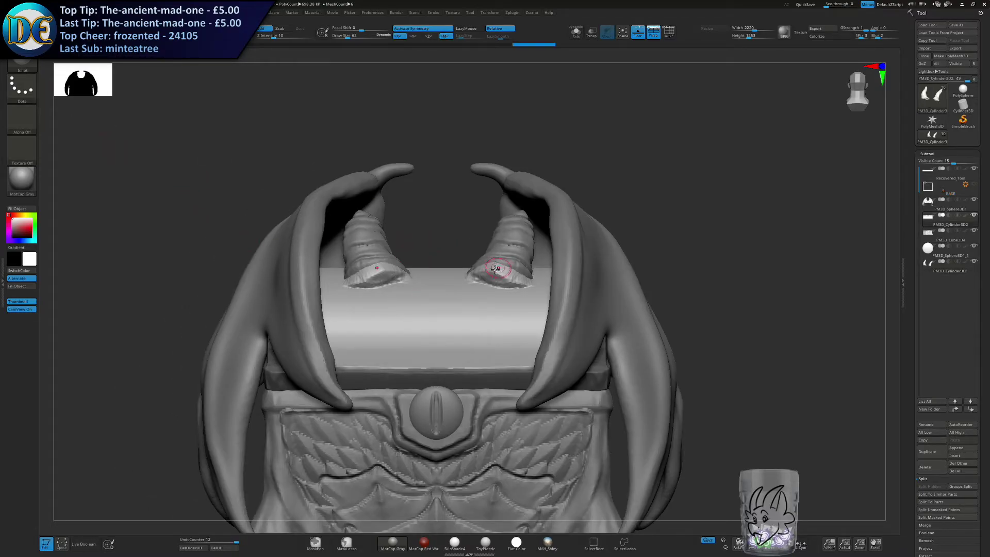
left_click(577, 35)
right_click_drag(490, 261, 509, 281)
key("]")
mouse_move(510, 251)
left_mouse_down("ctrl")
mouse_move(537, 237)
mouse_move(544, 217)
left_mouse_up("ctrl")
left_click_drag(528, 228, 527, 227)
mouse_move(508, 235)
left_mouse_down("ctrl")
mouse_move(534, 237)
mouse_move(501, 246)
mouse_move(485, 238)
left_mouse_up("ctrl")
left_click(576, 39)
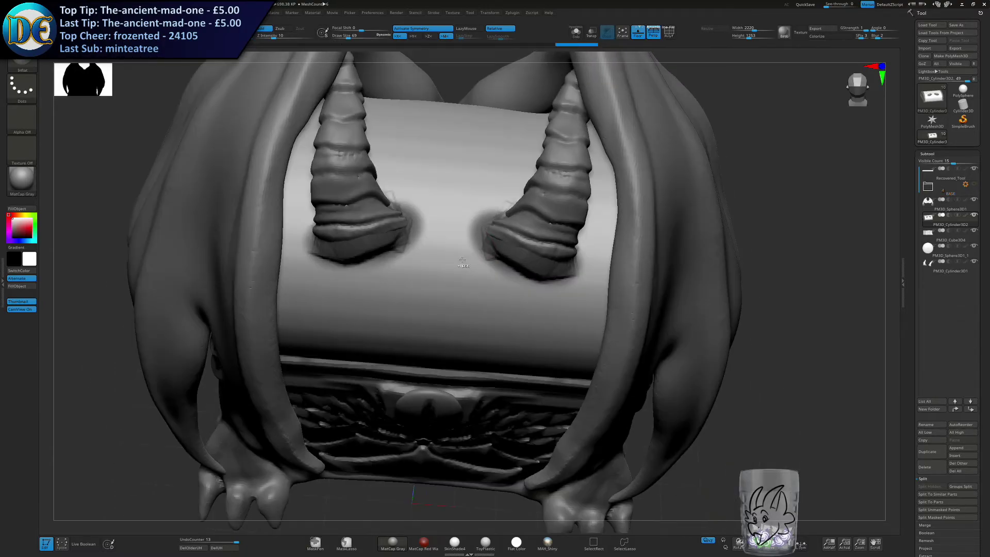
Browse the Dragon-Reptile and ChiselCreature brushes for a detail pattern suited to the lid.
left_click_drag(463, 261, 476, 206, "ctrl+alt")
left_click(28, 65)
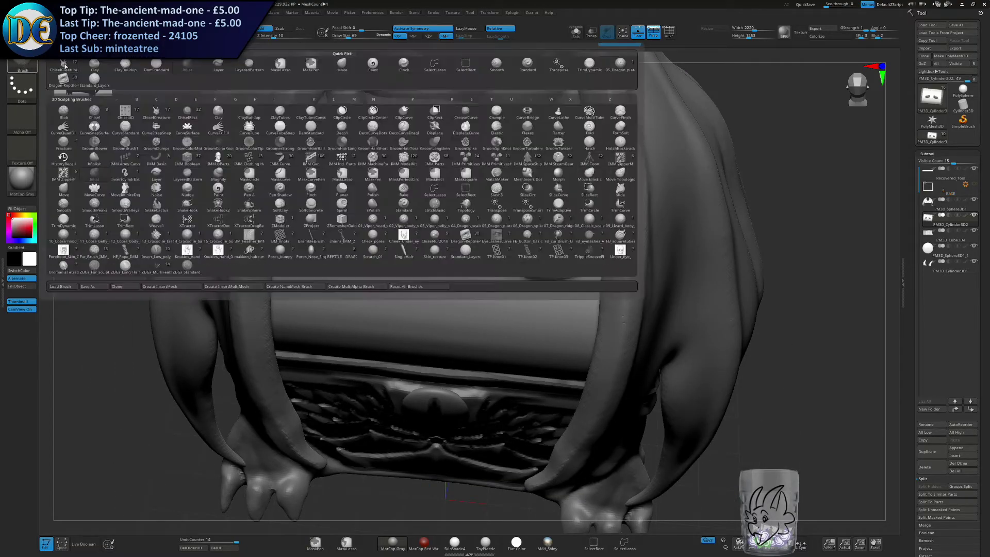
left_click(494, 250)
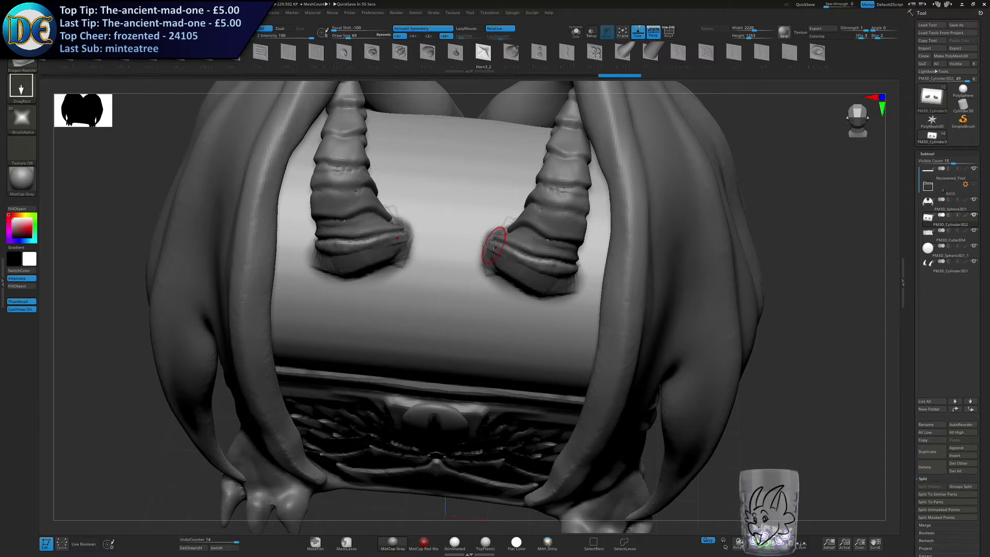
mouse_move(486, 311)
right_mouse_down()
mouse_move(489, 295)
mouse_move(494, 354)
right_mouse_up()
right_click_drag(457, 253, 464, 137)
right_click_drag(436, 266, 419, 212, "alt")
left_click_drag(68, 62, 149, 69)
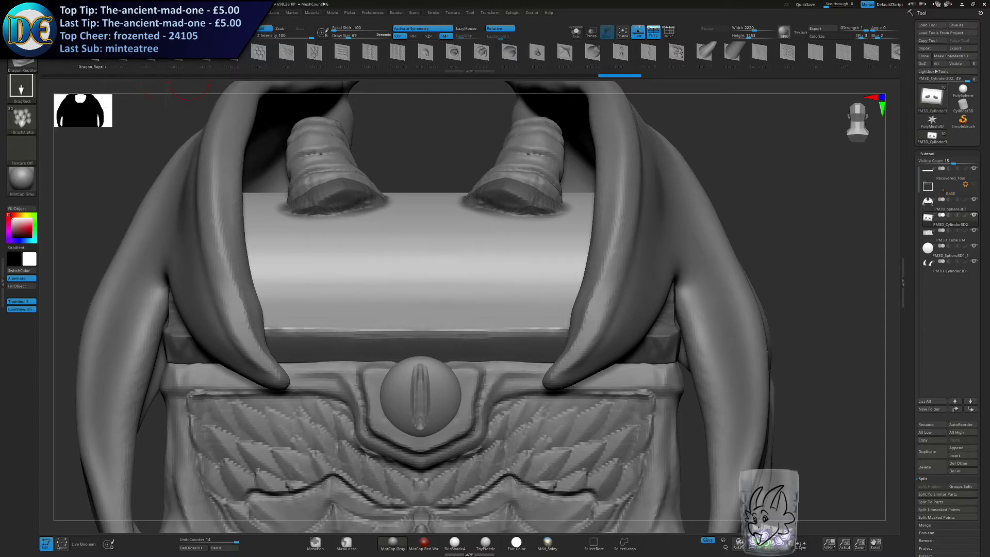
left_click(22, 65)
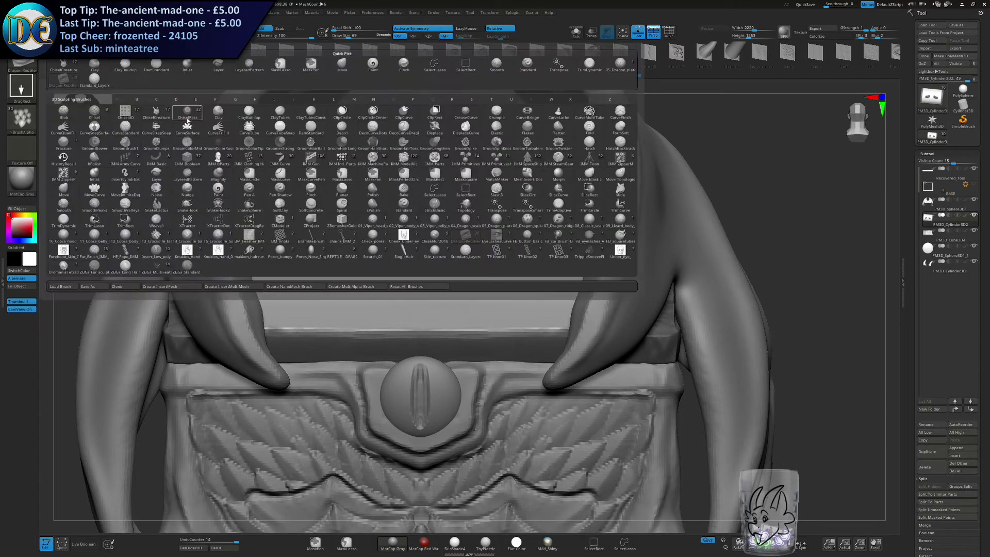
left_click(161, 119)
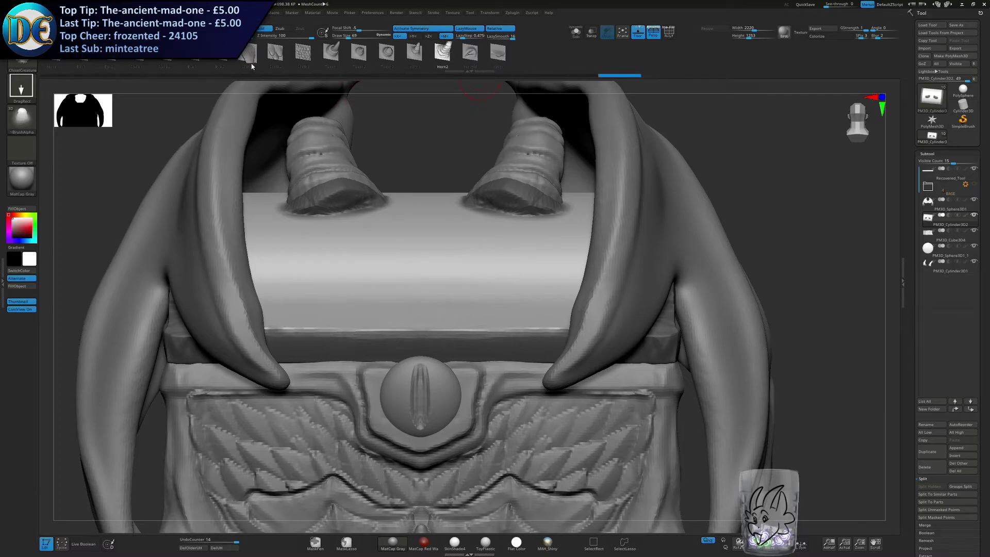
Try the 01_Viper_head_scale brush at several sizes on the lid's front and undo each stroke.
left_click(31, 66)
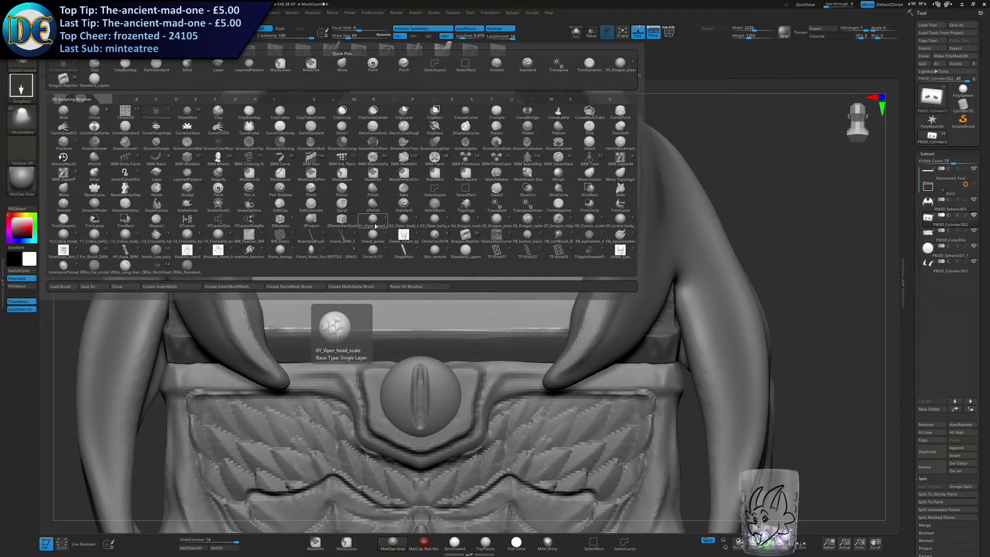
left_click(374, 224)
left_click(419, 227)
key("ctrl+z")
key("s")
left_click(433, 238)
mouse_move(422, 238)
left_mouse_down()
mouse_move(446, 243)
mouse_move(433, 243)
mouse_move(444, 242)
mouse_move(422, 284)
left_mouse_up()
key("ctrl+z")
key("s")
key("ctrl+z")
mouse_move(431, 239)
left_mouse_down()
mouse_move(420, 286)
mouse_move(401, 285)
left_mouse_up()
key("ctrl+z")
key("s")
key("s")
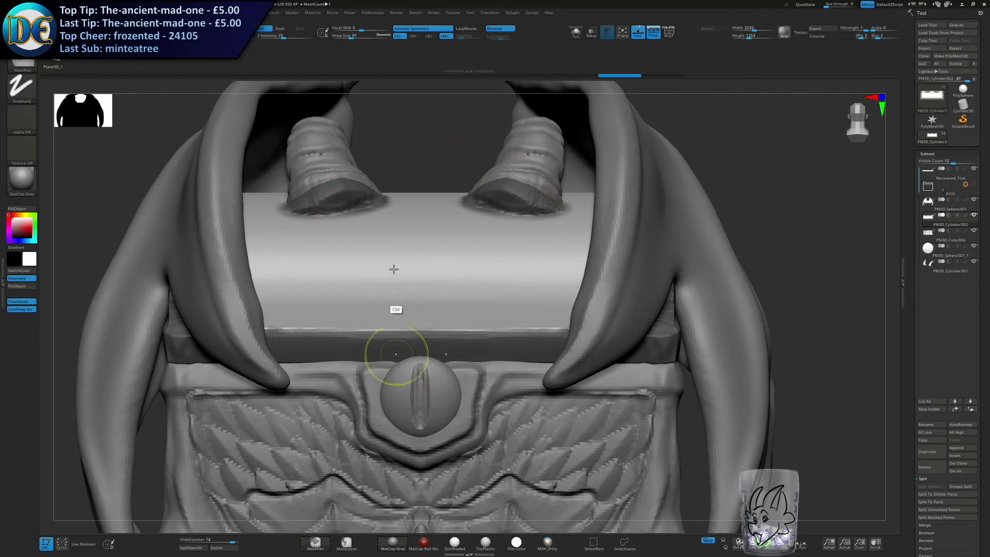
Save the chest project over the existing file and close ZBrush.
right_click_drag(397, 354, 394, 275, "ctrl")
key("ctrl+s")
key("Return")
key("y")
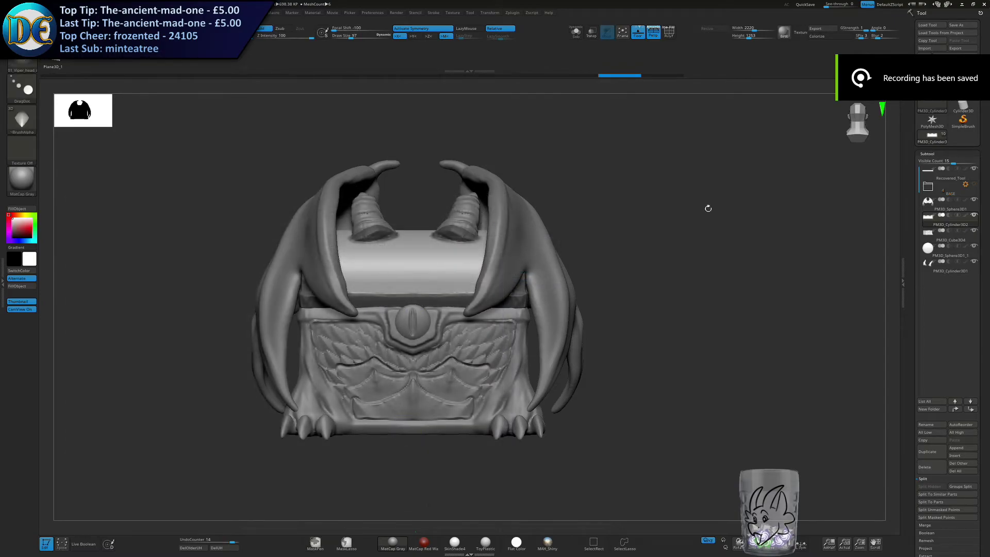
left_click(984, 3)
left_click(506, 301)
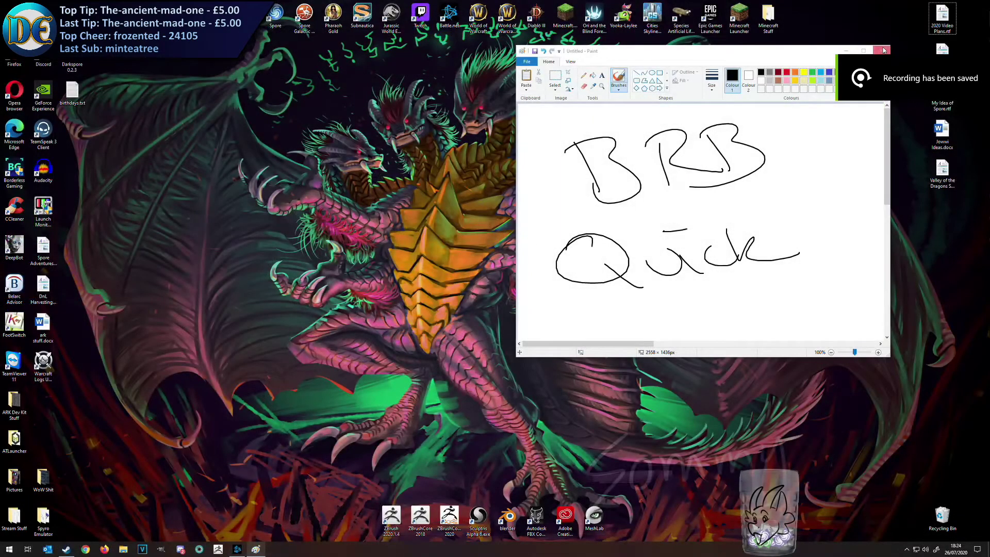
Close the Paint drawing without saving, relaunch ZBrush and reopen the chest project.
left_click(883, 50)
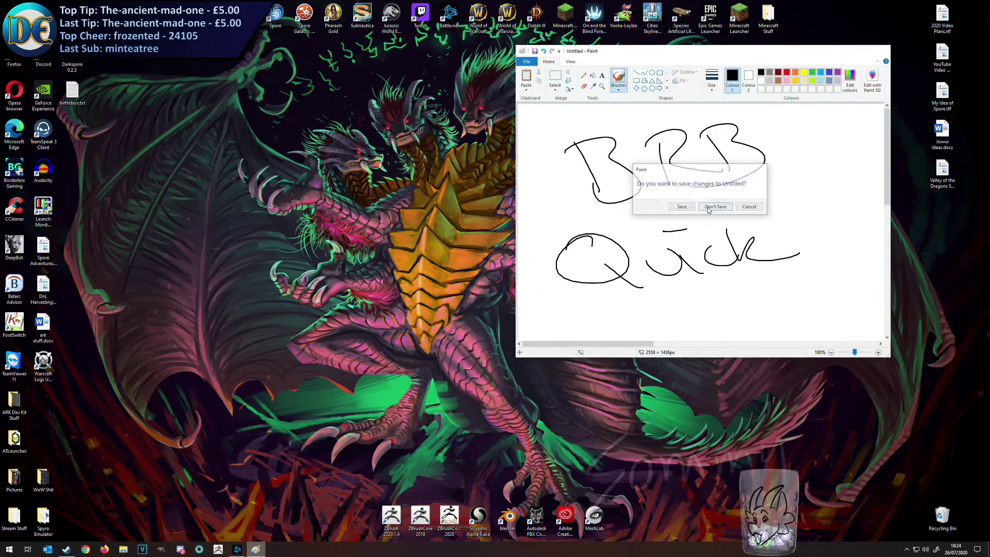
left_click(713, 205)
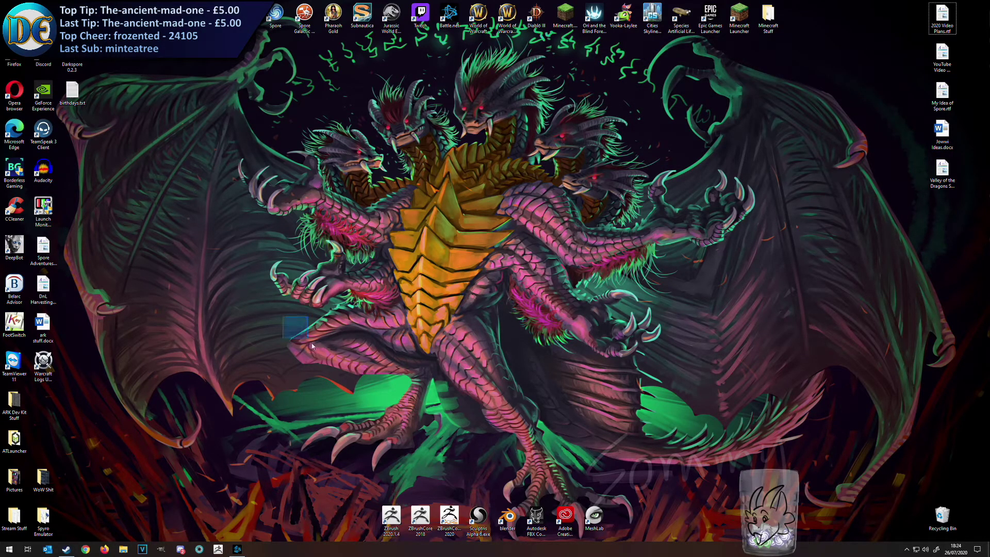
left_click(218, 549)
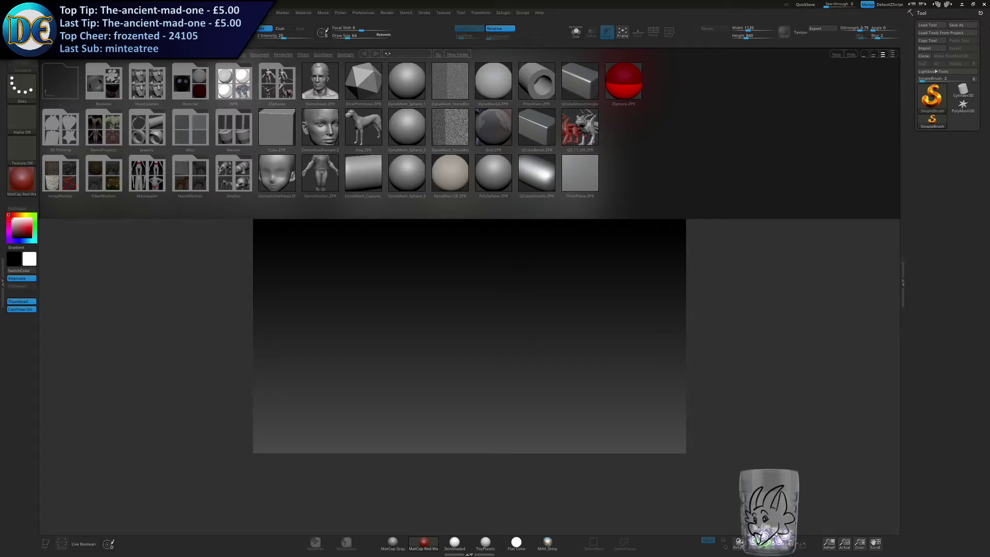
left_click(66, 93)
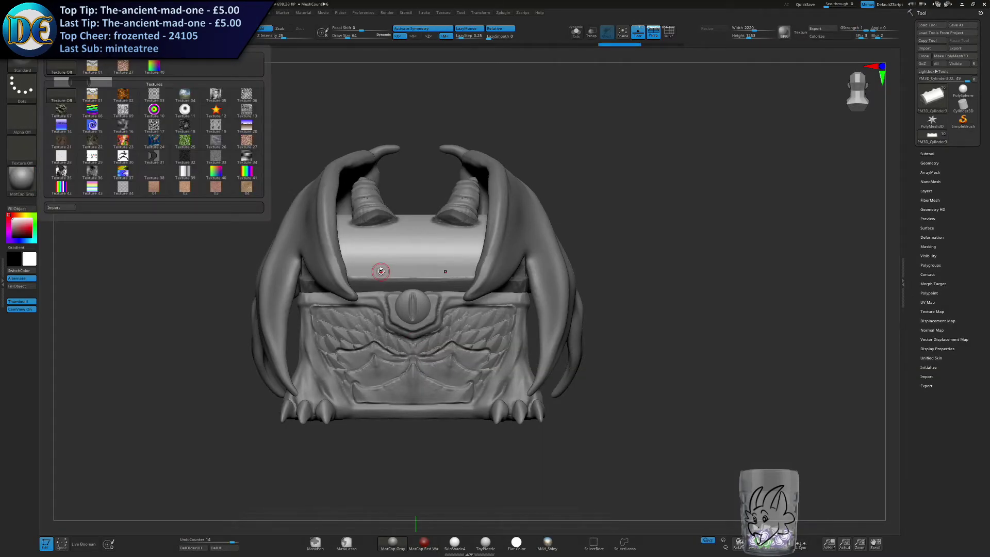
Try the 02_Viper_body_scale brush on the lid at several draw sizes and undo the stroke.
key("s")
left_click(548, 279)
key("b")
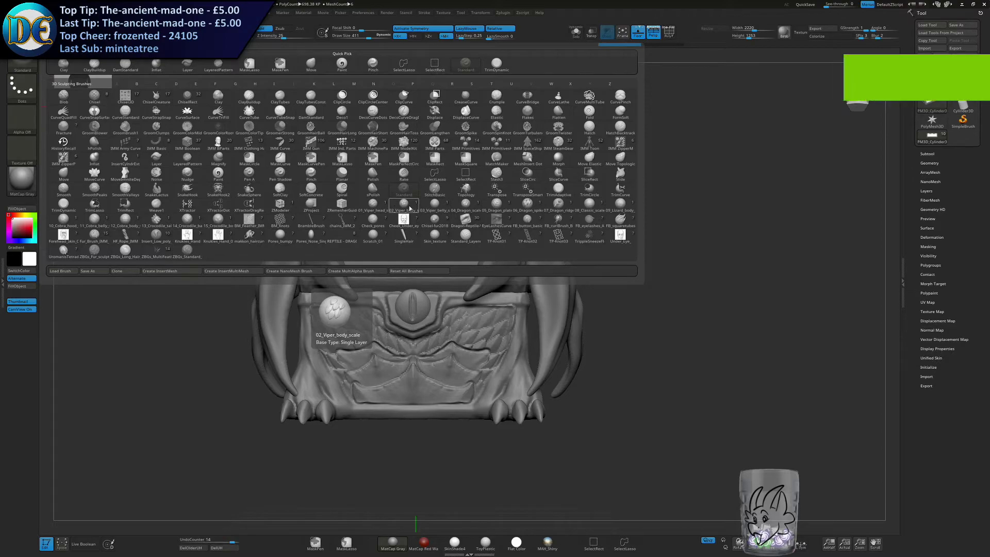
left_click(410, 206)
mouse_move(391, 229)
right_mouse_down("ctrl")
mouse_move(410, 233)
mouse_move(420, 253)
mouse_move(407, 289)
right_mouse_up("ctrl")
left_click_drag(404, 281, 406, 312)
mouse_move(392, 227)
right_mouse_down()
mouse_move(413, 243)
mouse_move(394, 265)
right_mouse_up()
left_click_drag(394, 265, 396, 292)
key("ctrl+z")
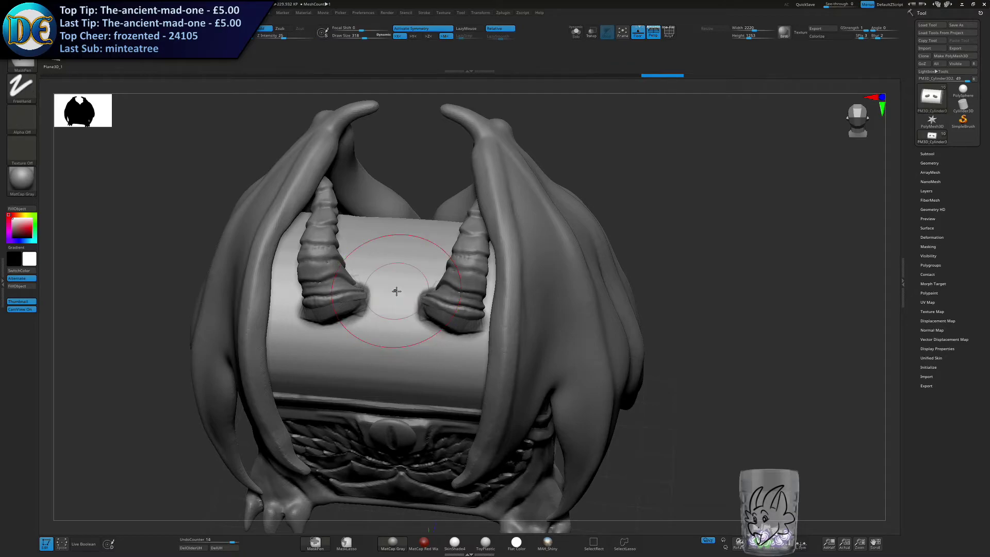
left_click(415, 29)
right_click_drag(382, 295, 380, 279, "shift")
key("s")
left_click_drag(380, 280, 374, 280)
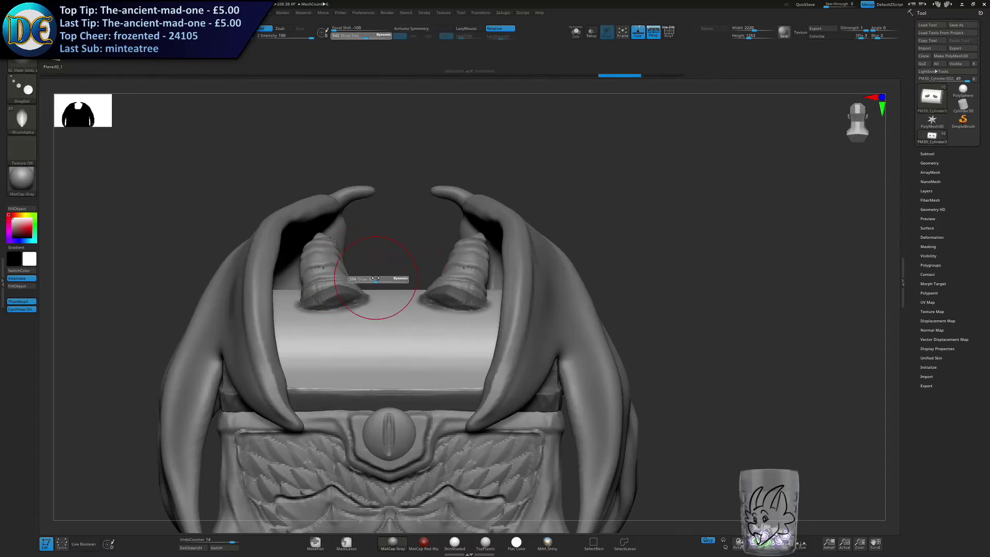
Activate symmetry, switch to the ClayBuildup brush at draw size 27 and test a stroke down the lid's centre.
left_click(417, 30)
key("space")
left_click(319, 281)
key("s")
left_click_drag(425, 248, 411, 248)
left_click_drag(386, 359, 386, 363)
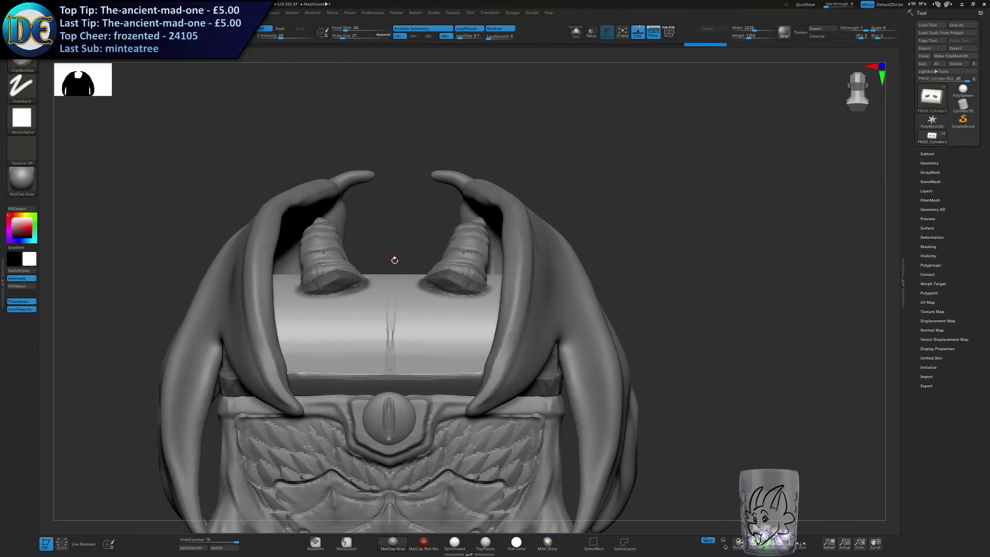
key("ctrl+z")
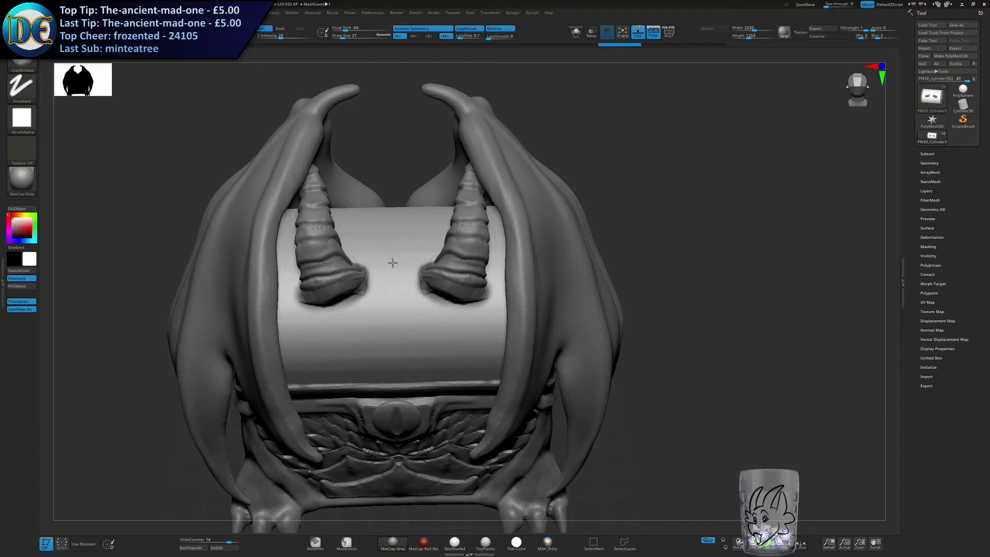
Build up a thin raised line down the centre of the lid's front with mirrored ClayBuildup strokes.
left_click_drag(393, 375, 389, 241)
left_click_drag(400, 298, 396, 351)
left_click_drag(394, 351, 391, 217, "shift")
left_click_drag(391, 218, 393, 337)
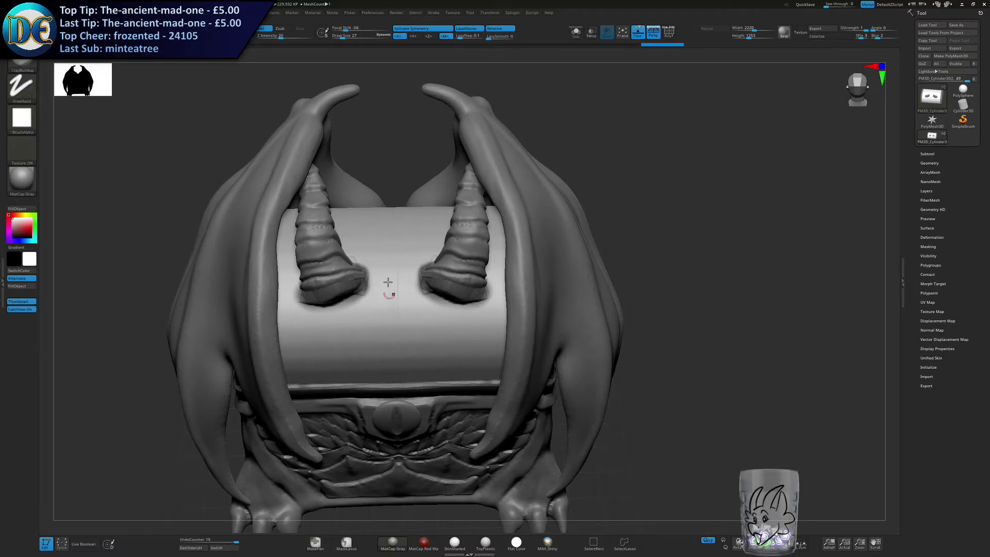
left_click_drag(394, 387, 395, 286)
right_click_drag(394, 286, 392, 335)
left_click_drag(391, 336, 395, 226)
right_click_drag(388, 226, 382, 195)
Turn symmetry off and switch to the 01_Viper_head_scale brush for stamping the lid's centre.
right_click(382, 195)
right_click_drag(402, 153, 421, 172, "alt")
key("s")
left_click_drag(421, 172, 428, 172)
right_click_drag(409, 278, 418, 108, "ctrl")
left_click(418, 30)
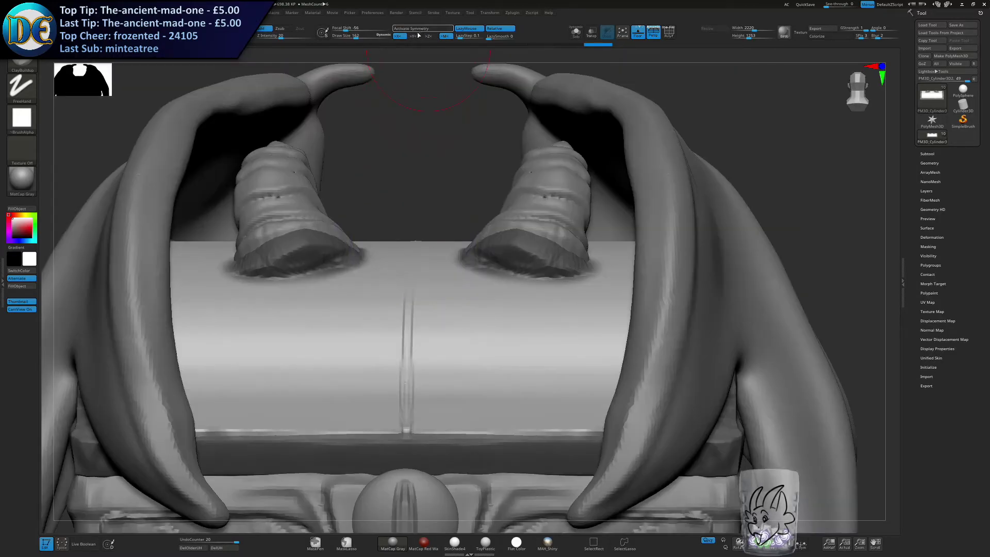
left_click(22, 66)
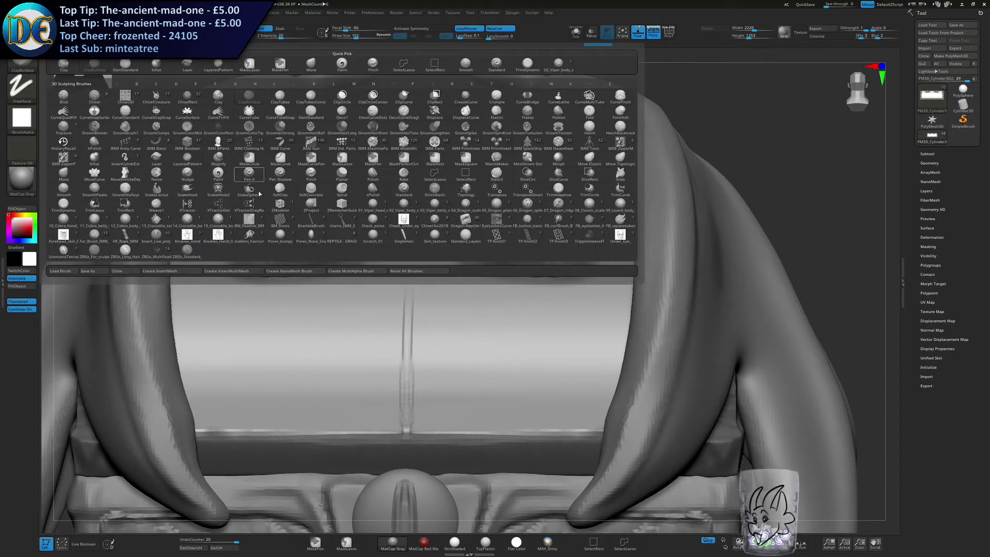
left_click(373, 207)
mouse_move(403, 297)
right_mouse_down("ctrl")
mouse_move(400, 186)
mouse_move(399, 210)
right_mouse_up("ctrl")
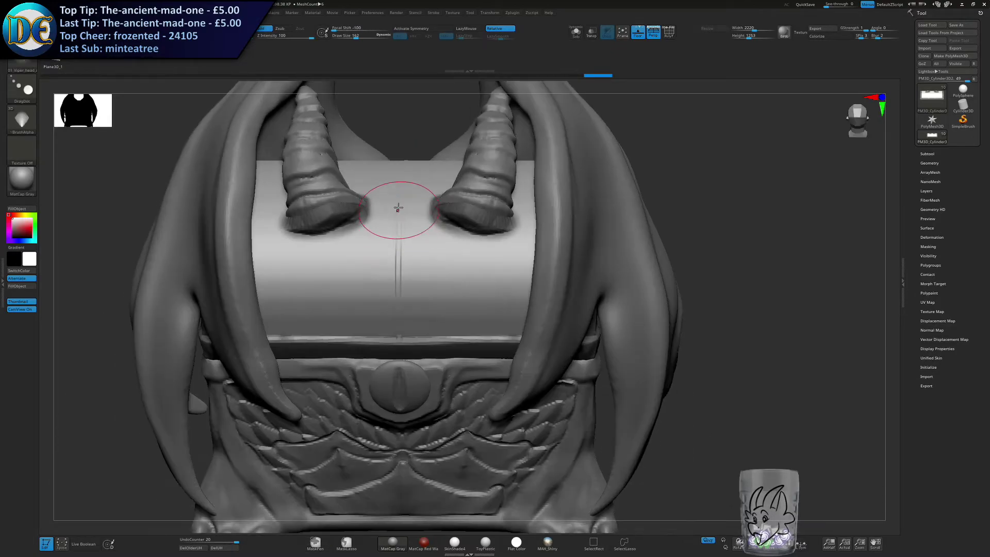
Stamp a pointed head-scale plate on the lid's centre between the horns, undoing the misplaced attempts.
mouse_move(400, 216)
left_mouse_down()
mouse_move(411, 222)
mouse_move(394, 216)
mouse_move(396, 232)
left_mouse_up()
key("s")
key("ctrl+z")
key("s")
left_click_drag(396, 271, 396, 270)
key("s")
left_click_drag(396, 271, 392, 271)
left_click_drag(396, 309, 396, 309)
mouse_move(396, 310)
right_mouse_down()
mouse_move(279, 302)
mouse_move(443, 307)
mouse_move(389, 296)
mouse_move(415, 310)
mouse_move(394, 314)
right_mouse_up()
key("ctrl+z")
key("s")
left_click_drag(400, 318, 399, 319)
key("ctrl+z")
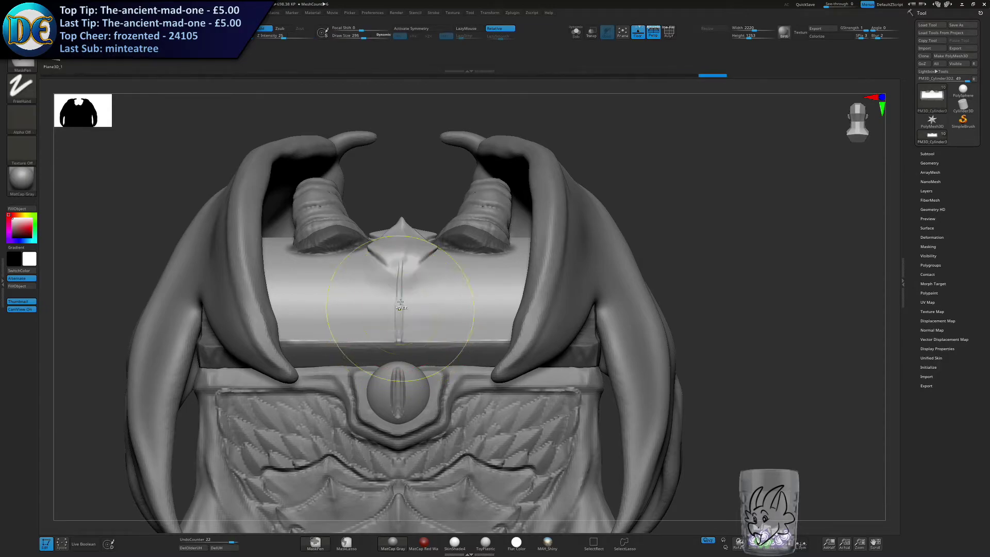
Try stamping further head-scale plates down the lid's front and undo them.
right_click_drag(399, 318, 401, 351)
key("s")
left_click_drag(401, 283, 403, 280)
right_click_drag(403, 280, 410, 356)
key("ctrl+z")
key("ctrl+z")
key("ctrl+z")
key("ctrl+z")
Stamp a column of overlapping head-scale plates down the lid's centre, decreasing in size towards the rim.
key("s")
left_click_drag(406, 193, 403, 172)
key("s")
left_click_drag(401, 224, 401, 234)
right_click_drag(401, 234, 398, 209)
key("s")
left_click_drag(398, 297, 396, 302)
right_click_drag(396, 302, 399, 288)
key("s")
left_click_drag(399, 288, 394, 288)
left_click_drag(392, 348, 393, 349)
right_click_drag(393, 349, 435, 263, "alt")
key("ctrl+z")
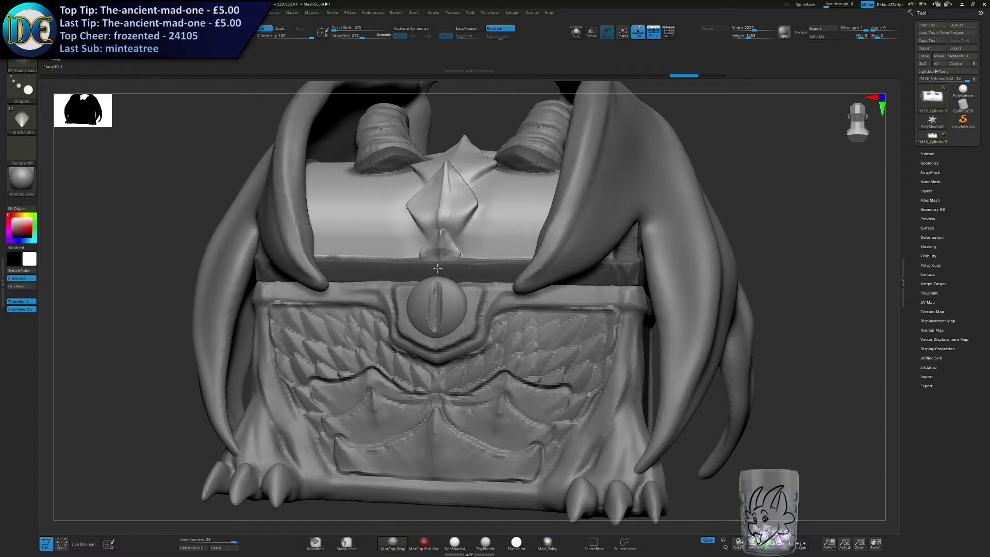
Undo the small lowest plate and stamp a larger one at the lid's front edge.
left_click_drag(440, 267, 439, 266)
right_click_drag(434, 262, 406, 303, "ctrl")
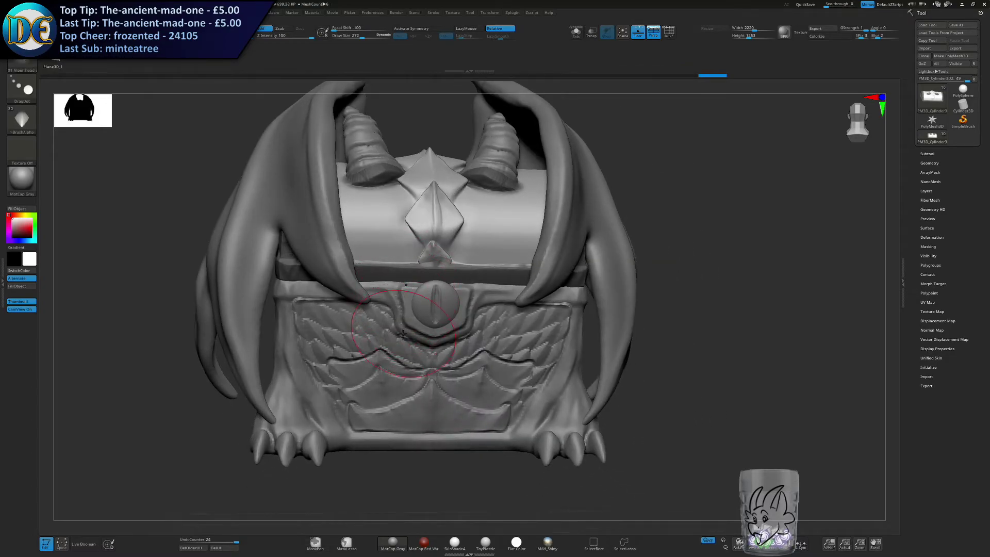
mouse_move(376, 354)
right_mouse_down()
mouse_move(412, 267)
mouse_move(415, 332)
right_mouse_up()
right_click_drag(729, 286, 737, 330)
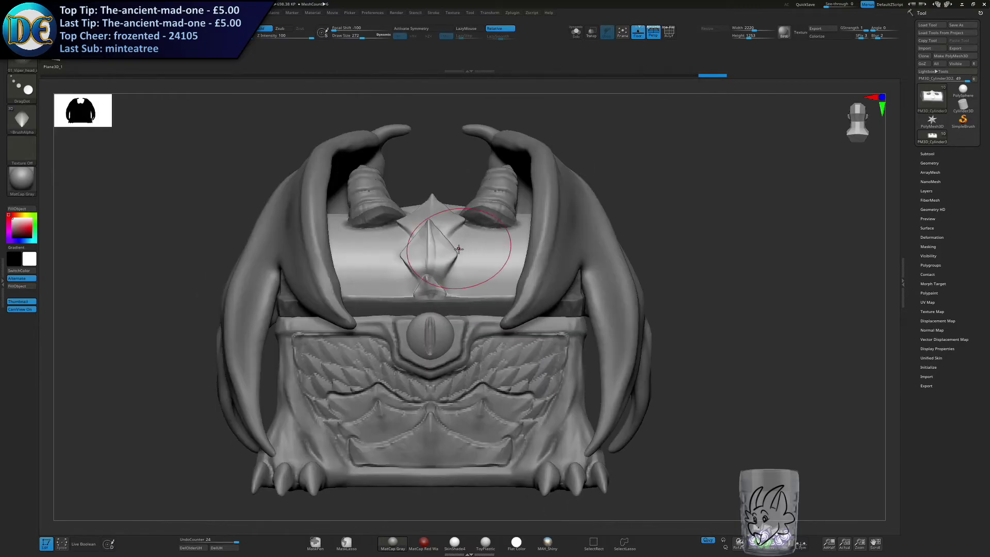
key("ctrl+z")
right_click_drag(461, 252, 438, 286, "ctrl")
key("s")
left_click_drag(423, 282, 437, 302)
key("ctrl+z")
key("s")
right_click_drag(422, 285, 390, 314, "ctrl")
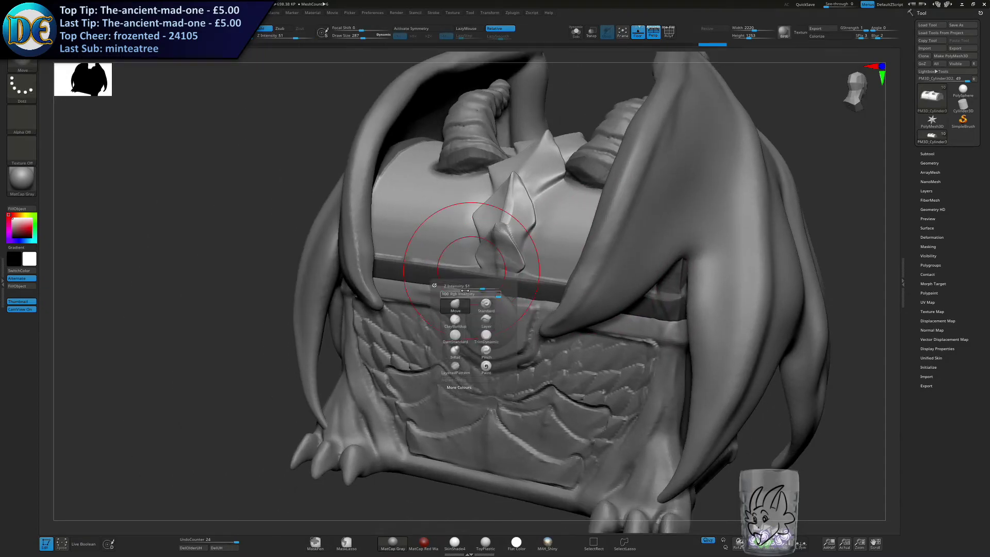
Reshape the edges and tips of the central lid plates with the Move brush at varied draw sizes.
key("s")
left_click_drag(487, 242, 478, 242)
mouse_move(479, 243)
right_mouse_down("ctrl")
mouse_move(472, 281)
mouse_move(488, 268)
right_mouse_up("ctrl")
key("s")
left_click_drag(494, 283, 498, 279)
mouse_move(472, 260)
right_mouse_down()
mouse_move(469, 289)
mouse_move(498, 298)
right_mouse_up()
key("s")
left_click_drag(510, 301, 502, 249)
right_click_drag(454, 242, 518, 227)
left_click_drag(567, 220, 579, 227)
mouse_move(488, 154)
right_mouse_down("ctrl")
mouse_move(450, 204)
mouse_move(504, 271)
mouse_move(460, 351)
mouse_move(279, 358)
mouse_move(310, 403)
right_mouse_up("ctrl")
mouse_move(407, 325)
right_mouse_down()
mouse_move(353, 315)
mouse_move(388, 348)
right_mouse_up()
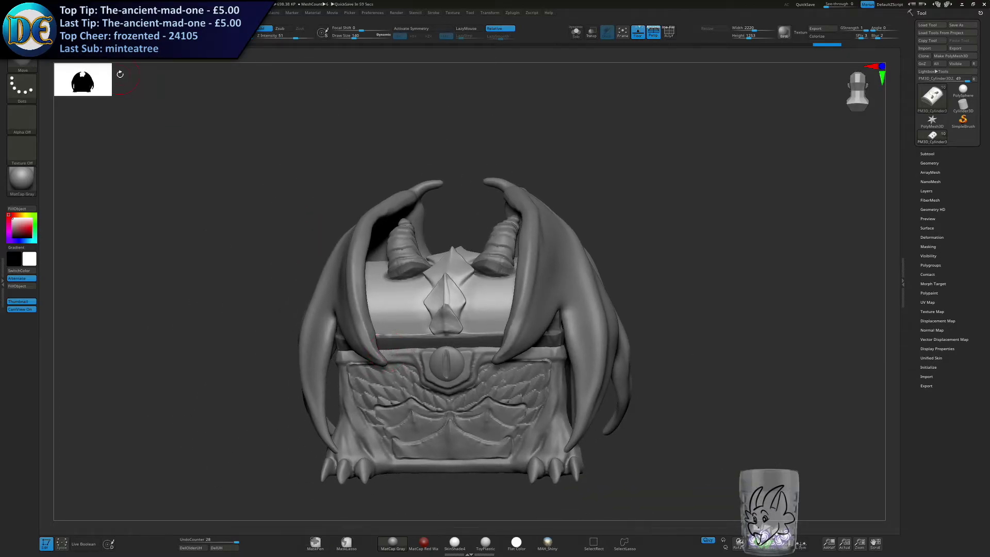
Paint a symmetrical mask over the two lower plates on the lid's centre.
right_click_drag(497, 253, 394, 187, "ctrl")
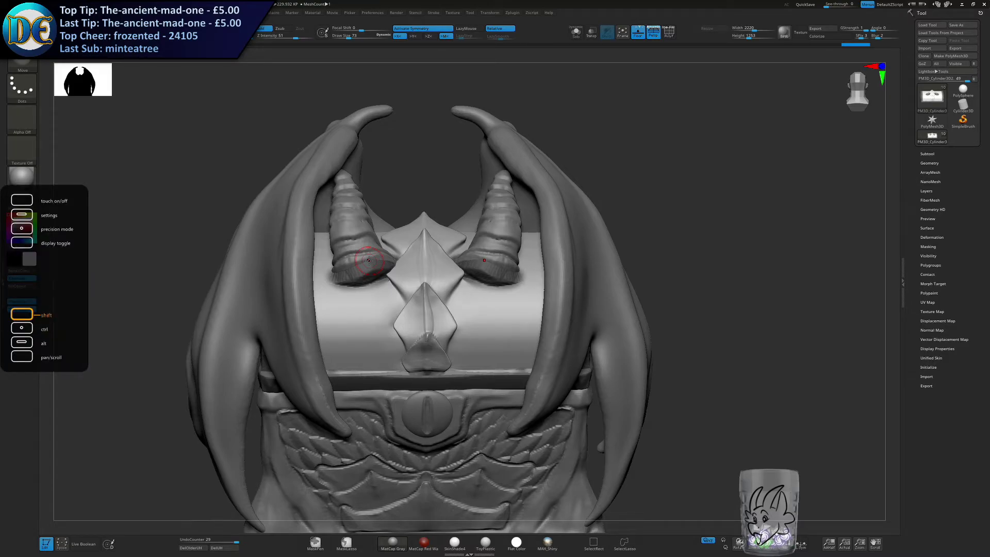
scroll(369, 260, "up", 2)
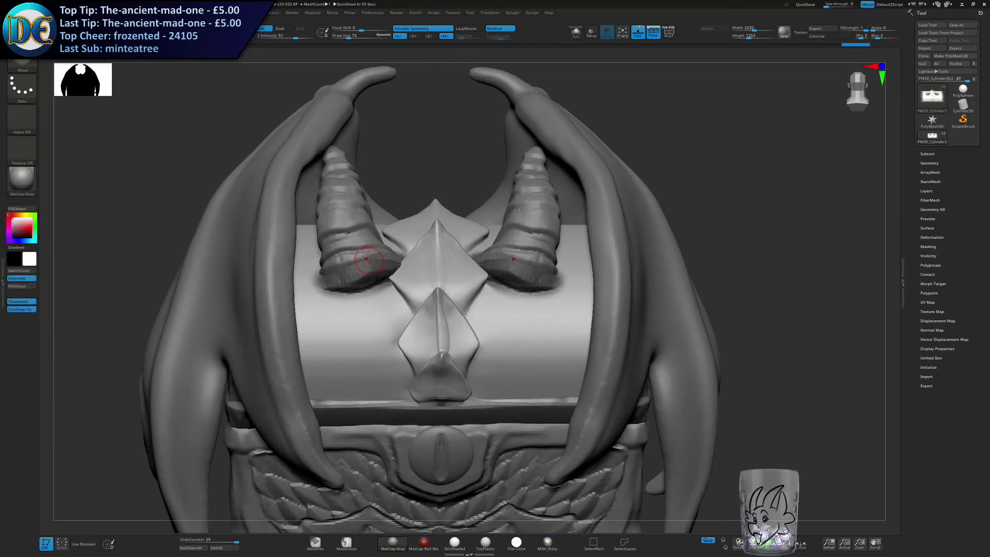
right_click_drag(369, 261, 371, 262, "alt")
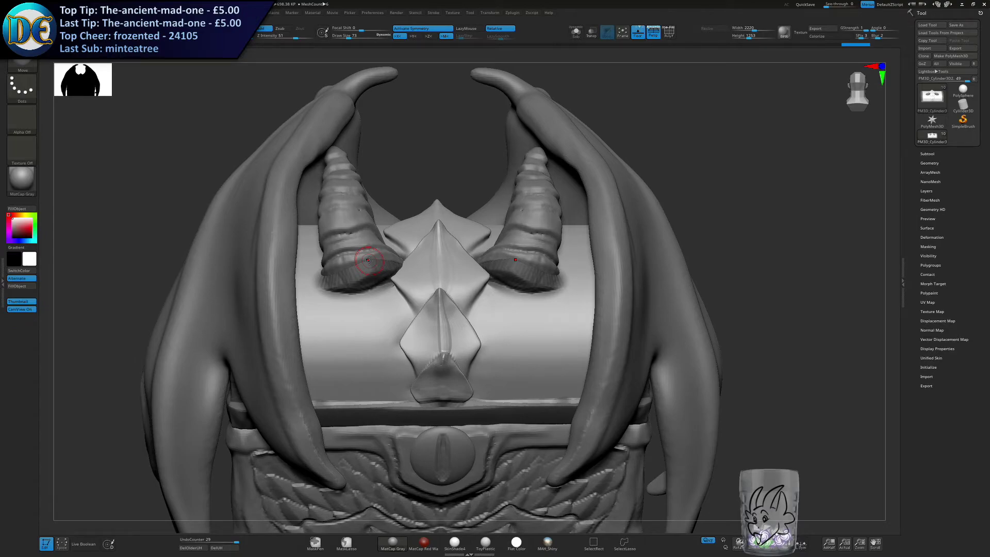
scroll(367, 260, "up", 2)
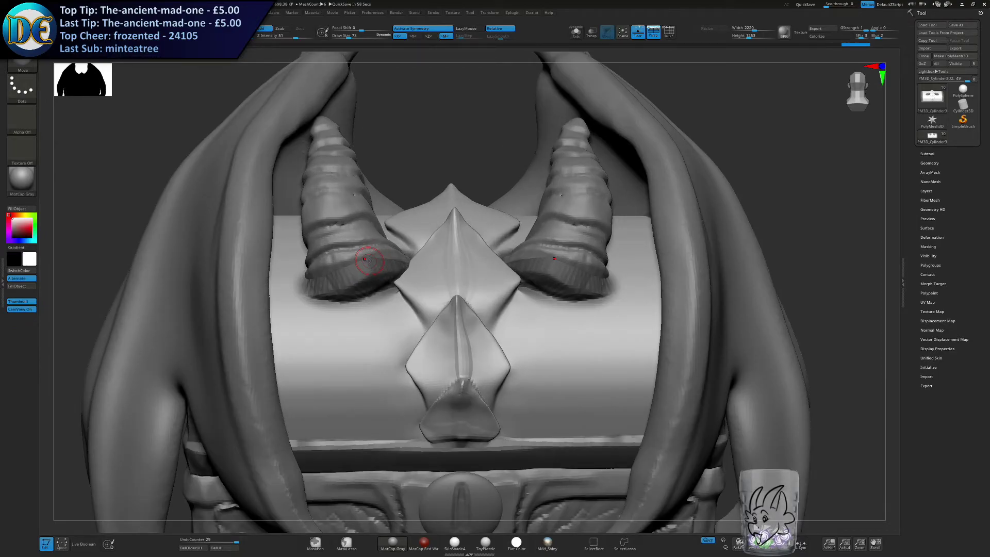
key("s")
left_click_drag(371, 289, 384, 289)
mouse_move(462, 384)
right_mouse_down("alt")
mouse_move(470, 337)
mouse_move(454, 309)
right_mouse_up("alt")
key("s")
left_click_drag(476, 277, 464, 277)
right_click_drag(463, 276, 464, 294, "ctrl")
key("s")
mouse_move(464, 290)
left_mouse_down()
mouse_move(455, 281)
mouse_move(487, 308)
left_mouse_up()
left_click_drag(456, 263, 496, 326, "ctrl")
mouse_move(471, 287)
left_mouse_down("ctrl")
mouse_move(502, 343)
mouse_move(484, 407)
left_mouse_up("ctrl")
mouse_move(474, 330)
left_mouse_down("ctrl")
mouse_move(466, 370)
mouse_move(448, 306)
mouse_move(419, 350)
left_mouse_up("ctrl")
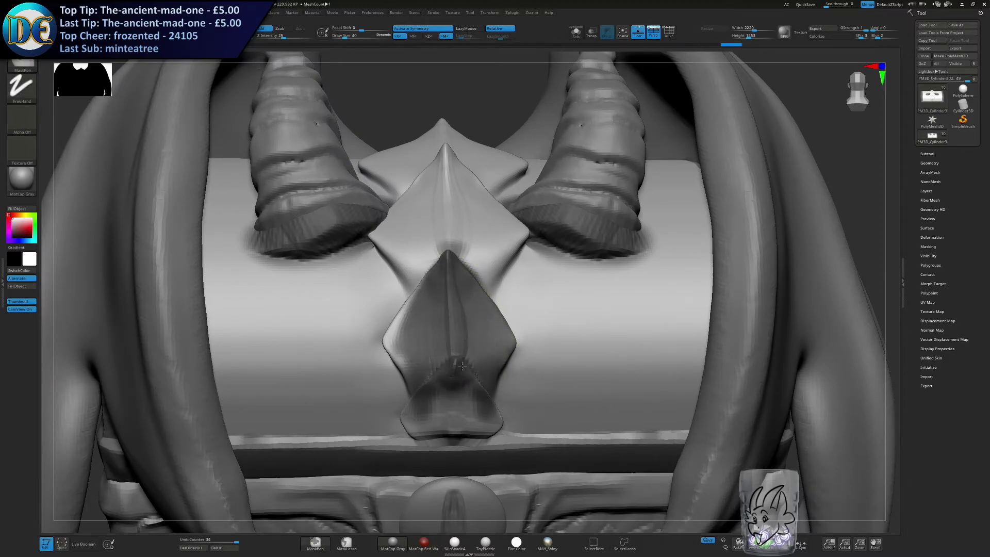
mouse_move(430, 283)
left_mouse_down("ctrl")
mouse_move(399, 369)
mouse_move(435, 405)
mouse_move(423, 435)
mouse_move(446, 427)
left_mouse_up("ctrl")
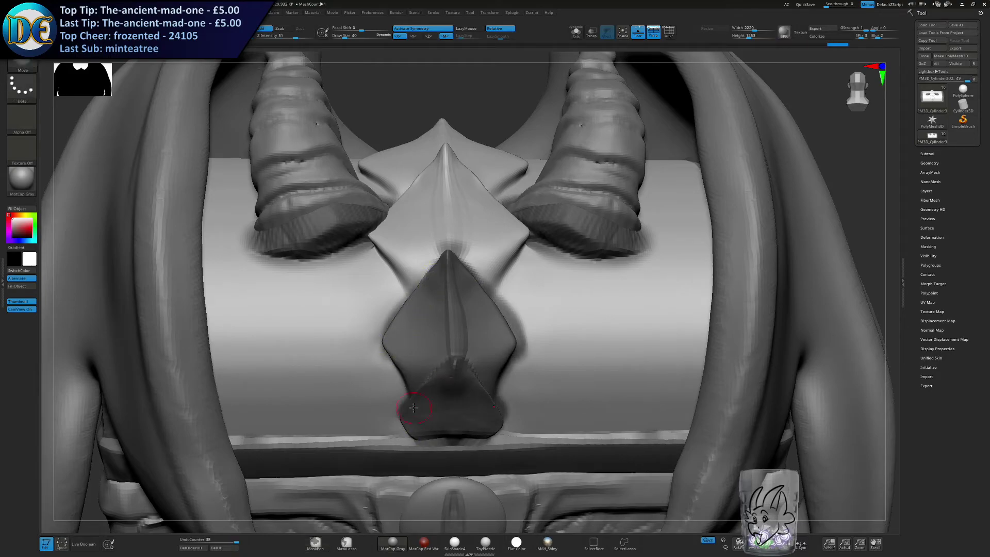
Extend the mask over the upper central plates between the horns.
right_click_drag(537, 290, 502, 256)
mouse_move(479, 282)
left_mouse_down("ctrl")
mouse_move(517, 232)
mouse_move(503, 234)
mouse_move(479, 267)
left_mouse_up("ctrl")
key("s")
left_click_drag(467, 216, 474, 217)
mouse_move(472, 217)
left_mouse_down("ctrl")
mouse_move(469, 205)
mouse_move(499, 223)
mouse_move(465, 184)
mouse_move(453, 147)
mouse_move(494, 221)
left_mouse_up("ctrl")
left_click_drag(470, 158, 495, 188, "ctrl")
mouse_move(471, 88)
right_mouse_down("alt")
mouse_move(473, 215)
mouse_move(469, 192)
right_mouse_up("alt")
mouse_move(470, 186)
left_mouse_down("ctrl")
mouse_move(528, 268)
mouse_move(496, 315)
left_mouse_up("ctrl")
mouse_move(515, 277)
left_mouse_down("ctrl")
mouse_move(475, 313)
mouse_move(464, 248)
mouse_move(480, 201)
mouse_move(476, 267)
mouse_move(418, 259)
left_mouse_up("ctrl")
left_click_drag(416, 258, 401, 262, "ctrl")
right_click_drag(437, 322, 439, 289, "ctrl")
right_click_drag(440, 289, 446, 178)
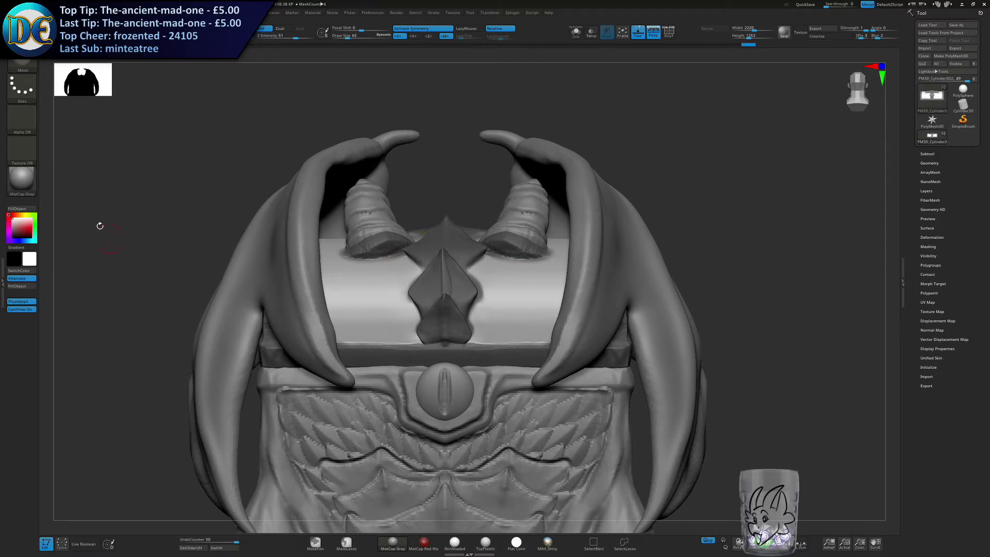
Switch to the 07_Dragon_ridge brush, adjust its draw size and test a stamp on the lid.
left_click(21, 64)
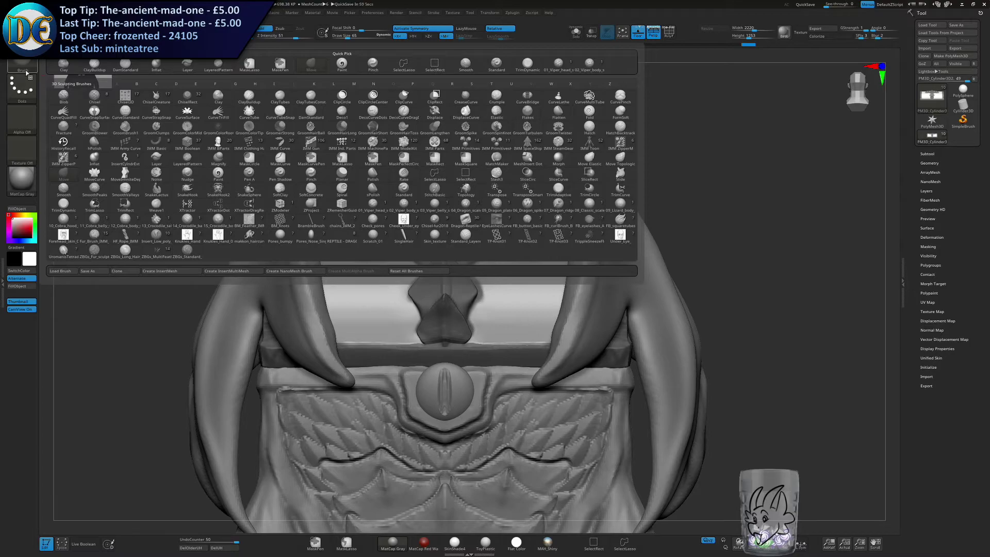
left_click(22, 64)
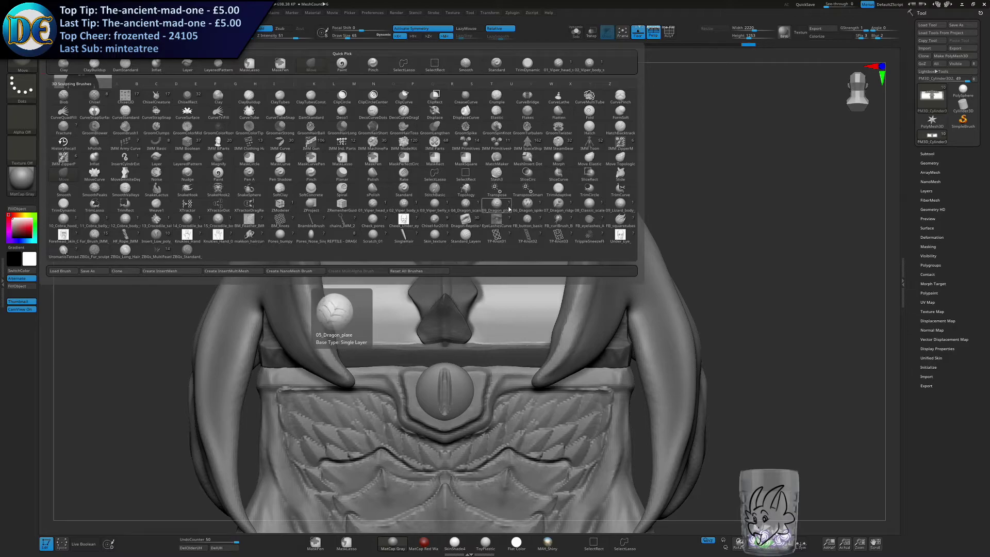
left_click(555, 205)
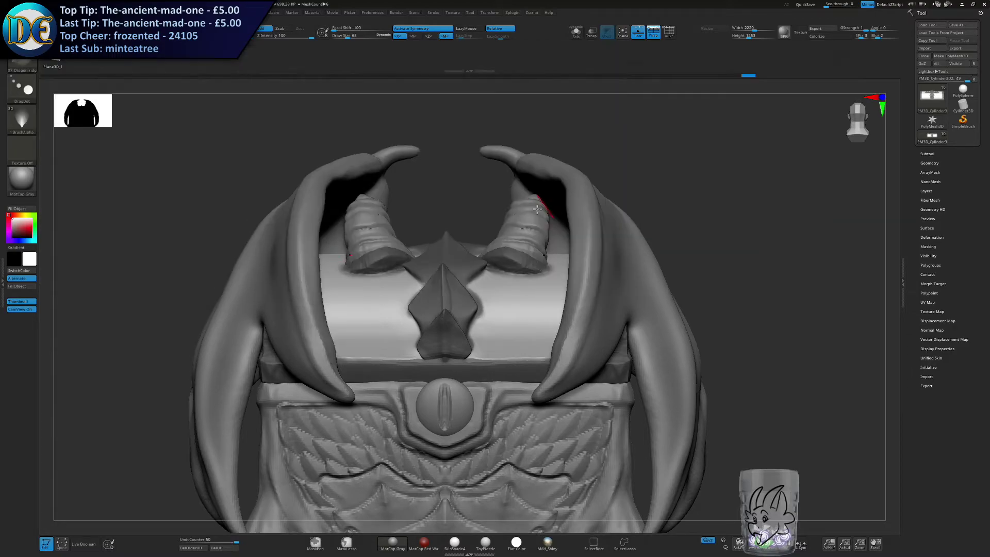
key("s")
left_click_drag(458, 308, 464, 308)
right_click_drag(466, 311, 431, 282, "alt")
key("s")
left_click_drag(431, 282, 440, 282)
right_click_drag(449, 263, 450, 274, "ctrl")
key("s")
left_click_drag(448, 258, 452, 288)
key("ctrl+z")
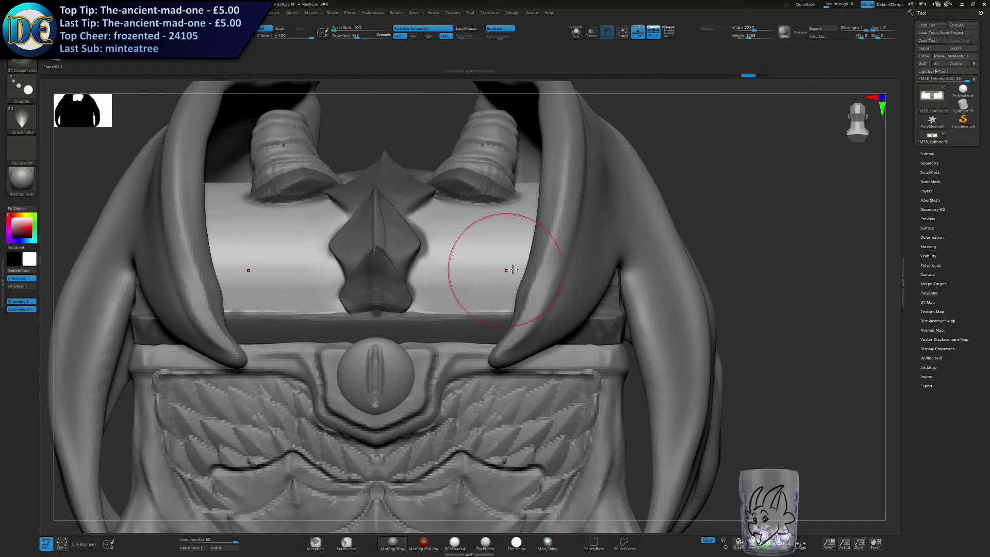
Hide the wings subtool and stamp two mirrored pairs of dragon-ridge scales along the lid's outer lower edge.
left_click(928, 154)
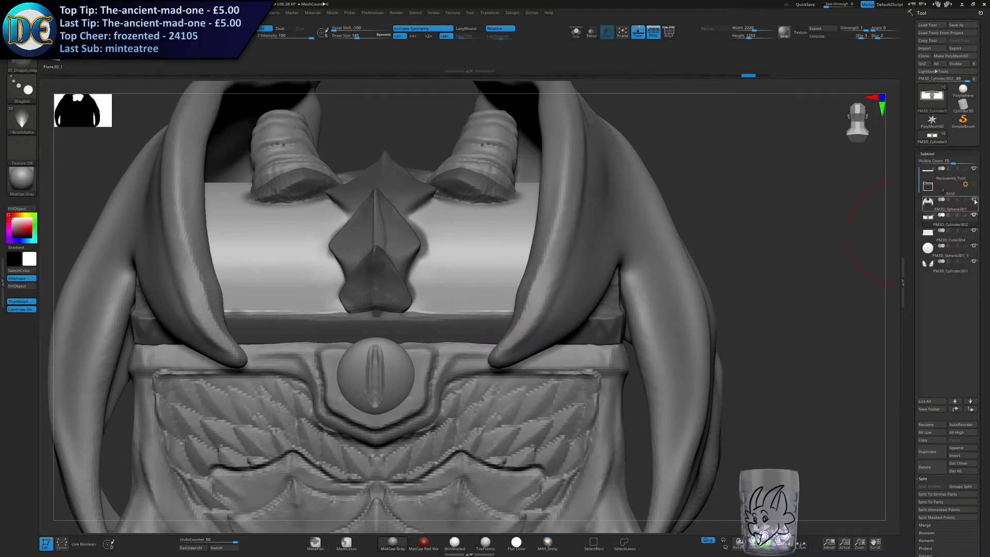
left_click(975, 200)
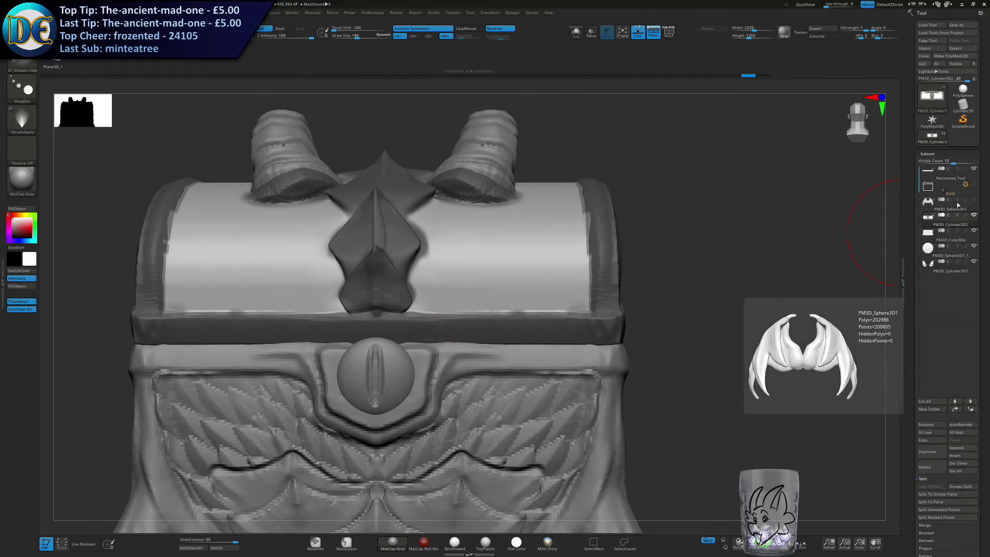
key("s")
left_click_drag(428, 272, 437, 273)
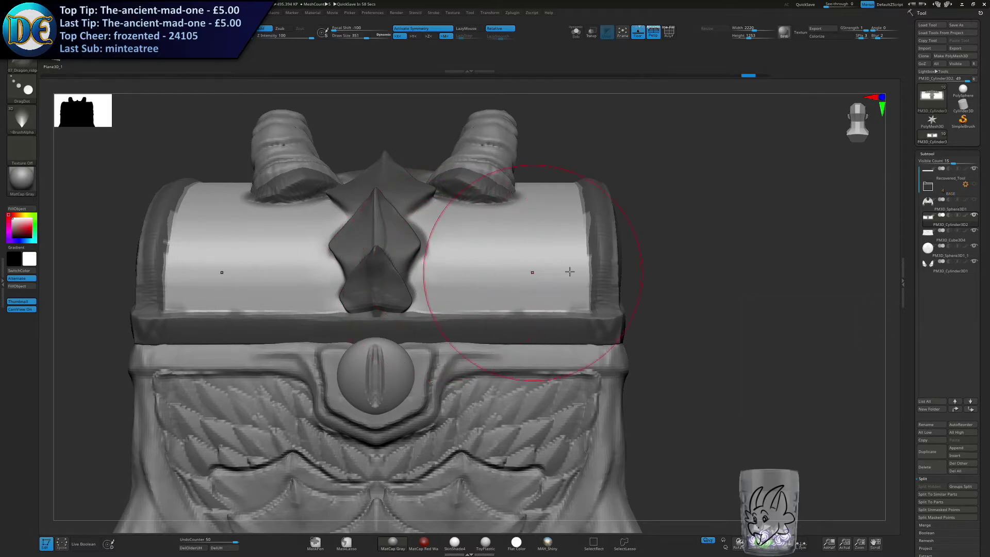
mouse_move(576, 262)
left_mouse_down()
mouse_move(584, 282)
mouse_move(576, 289)
mouse_move(514, 295)
left_mouse_up()
key("ctrl+z")
key("s")
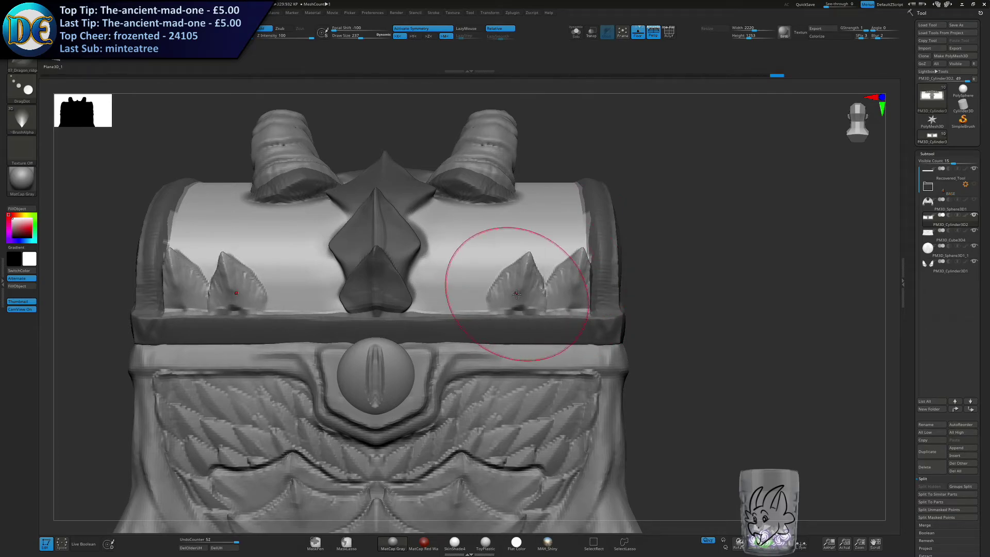
right_click_drag(512, 265, 537, 299, "alt")
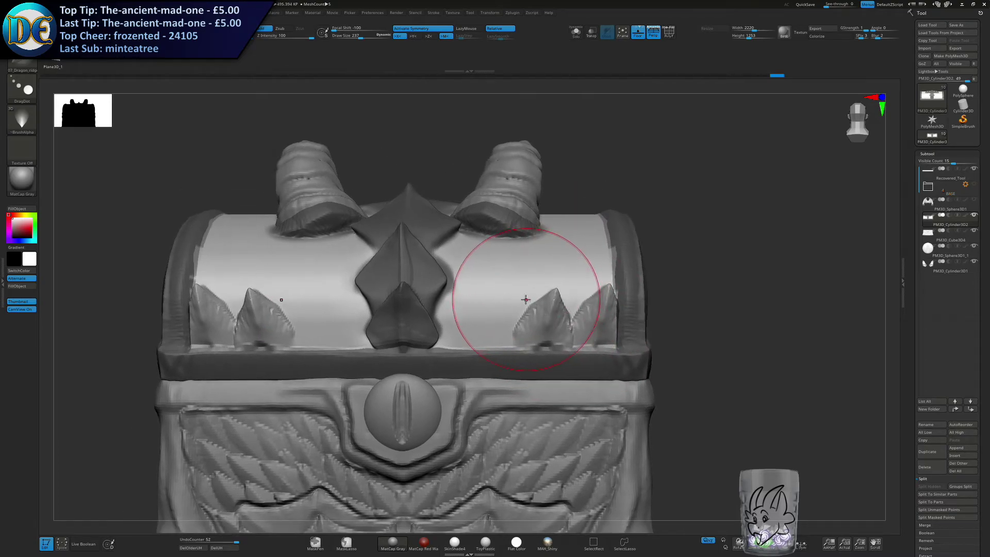
Fill the rest of the lid's bottom scale row towards the central plates, using a smaller scale in the gap.
left_click_drag(464, 298, 496, 325)
key("s")
left_click(499, 326)
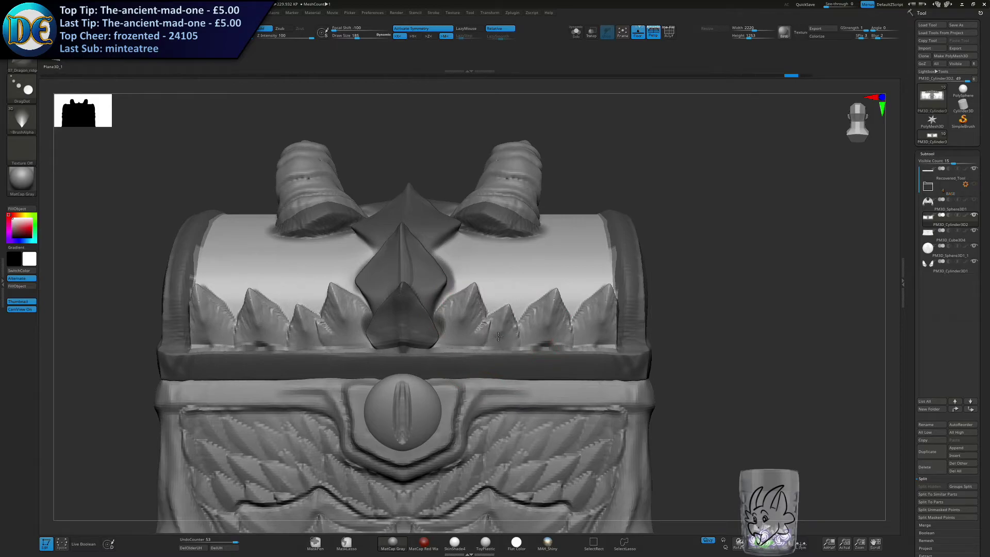
Stamp a second mirrored row of dragon-ridge scales above the first row on the lid.
right_click_drag(478, 302, 486, 337, "alt")
right_click_drag(477, 269, 475, 299)
left_click(474, 300)
left_click(511, 329)
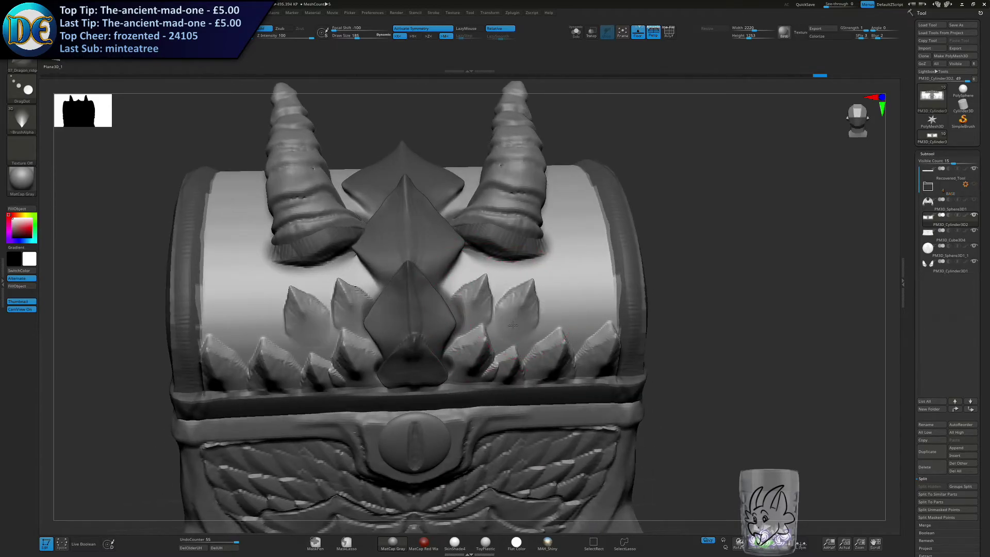
right_click_drag(543, 321, 535, 310)
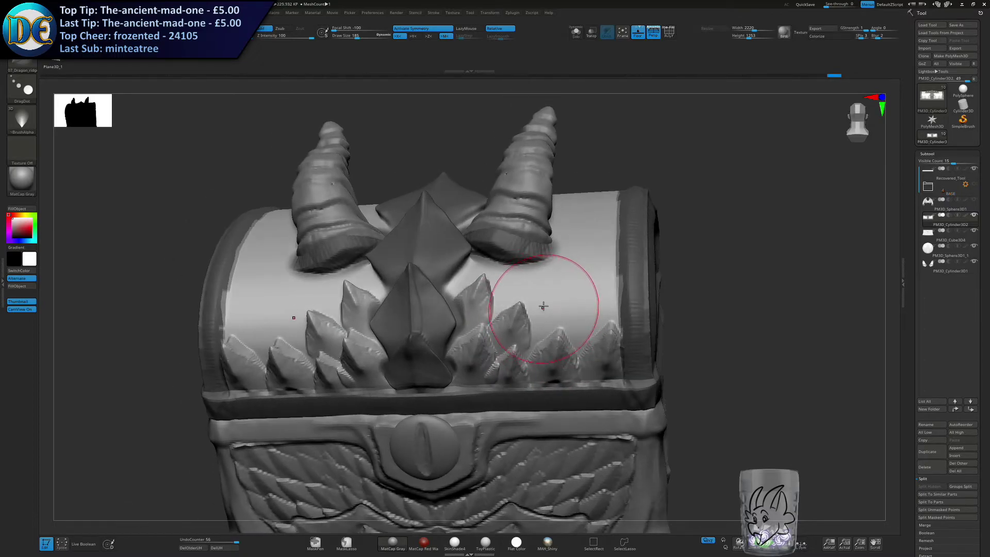
left_click(586, 309)
left_click(551, 307)
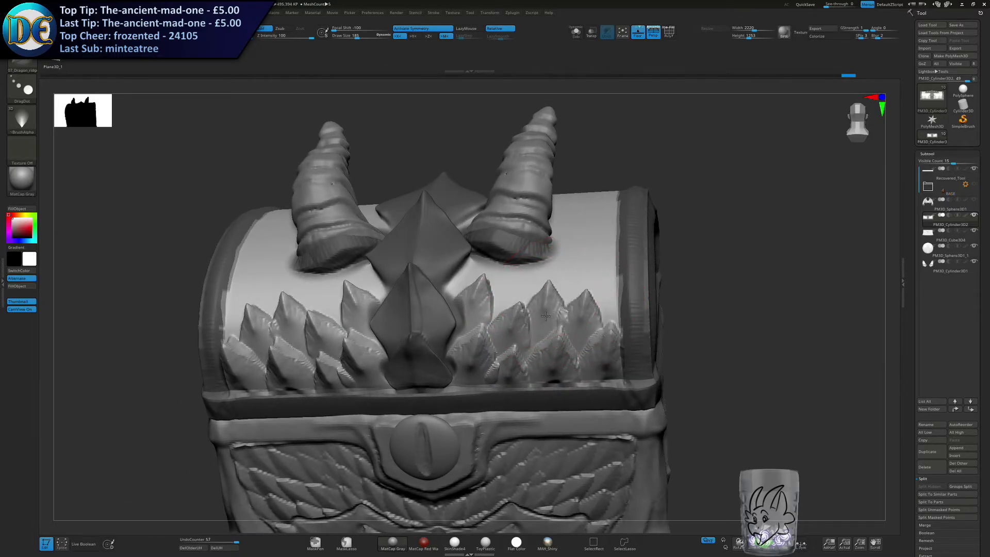
Stamp a third mirrored row of dragon-ridge scales above the second, up to the horn bases, varying the draw size per scale.
key("s")
mouse_move(564, 297)
left_mouse_down()
mouse_move(501, 290)
mouse_move(506, 297)
mouse_move(514, 287)
left_mouse_up()
key("s")
key("ctrl+z")
key("s")
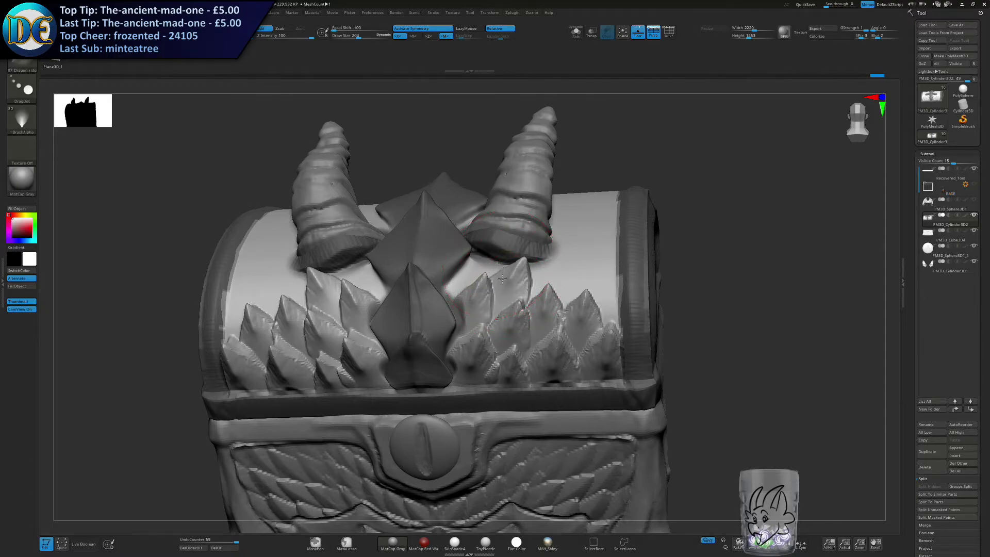
right_click_drag(491, 266, 498, 286)
left_click_drag(474, 265, 468, 273)
key("s")
mouse_move(552, 267)
left_mouse_down()
mouse_move(547, 278)
mouse_move(614, 307)
left_mouse_up()
left_click_drag(601, 257, 598, 269)
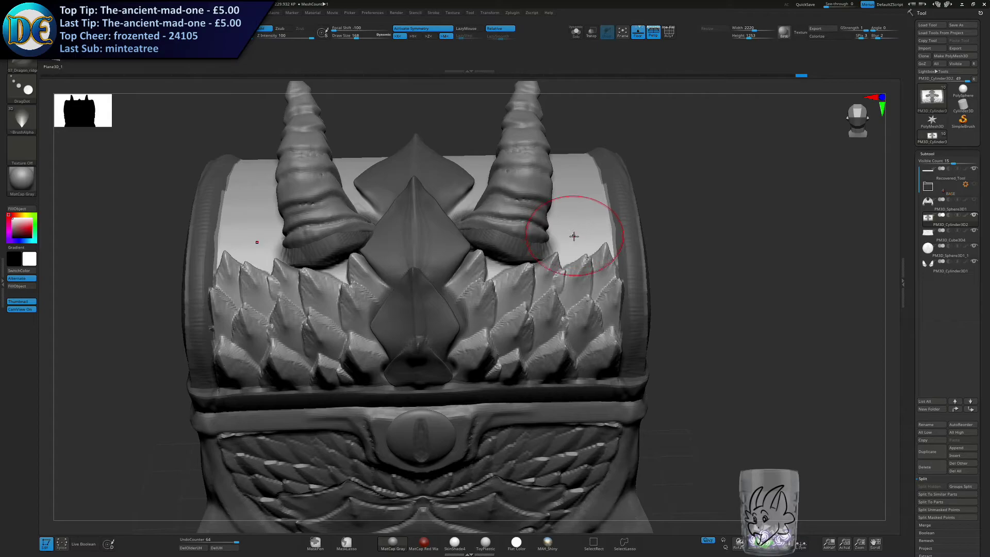
Stamp further mirrored dragon-ridge scales on the lid's upper curve, outside the horns and beside the top central plate.
right_click_drag(572, 244, 567, 248)
left_click_drag(570, 235, 598, 224)
right_click_drag(568, 225, 552, 253)
mouse_move(569, 243)
left_mouse_down()
mouse_move(560, 269)
mouse_move(616, 253)
left_mouse_up()
left_click_drag(604, 216, 566, 235)
right_click_drag(567, 235, 536, 309, "ctrl")
mouse_move(536, 310)
right_mouse_down()
mouse_move(521, 264)
mouse_move(545, 267)
mouse_move(526, 238)
mouse_move(560, 264)
right_mouse_up()
left_click_drag(567, 217, 565, 233)
left_click_drag(556, 192, 562, 205)
right_click_drag(577, 216, 569, 213)
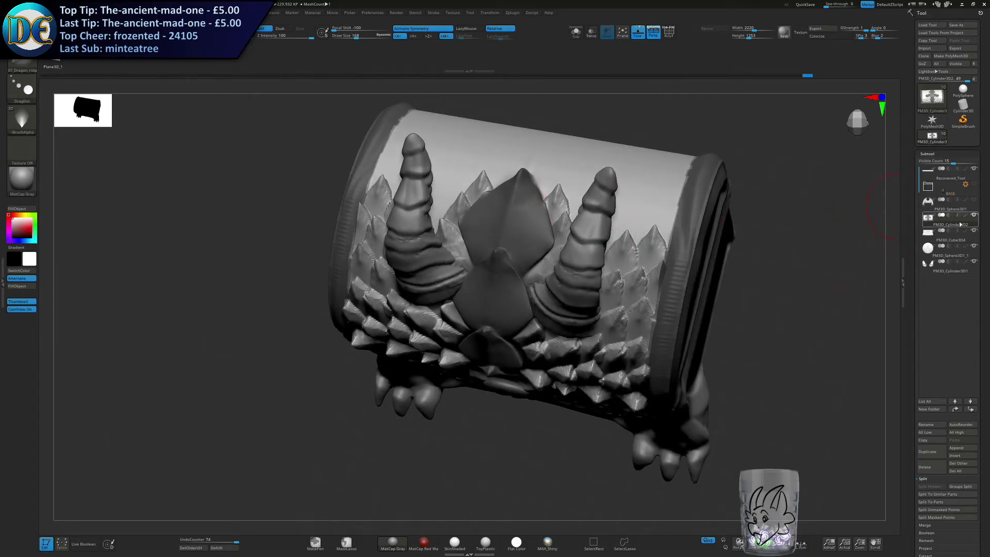
Hide the horns subtool and fill the gaps around the horn sockets with smaller mirrored dragon-ridge scales.
left_click(973, 261)
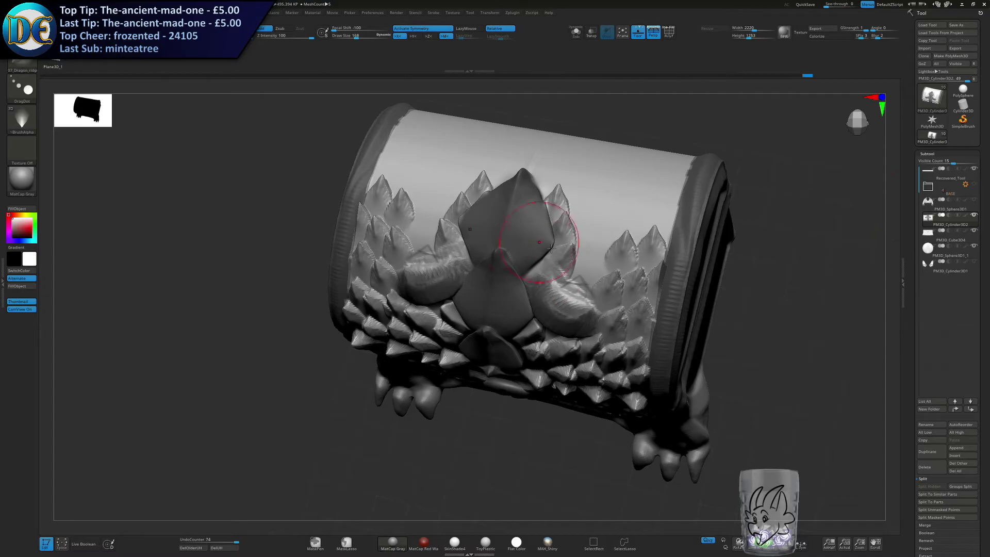
mouse_move(590, 212)
left_mouse_down()
mouse_move(638, 209)
mouse_move(639, 222)
mouse_move(672, 212)
left_mouse_up()
right_click_drag(608, 195, 592, 267, "alt")
key("s")
left_click_drag(586, 261, 580, 262)
mouse_move(581, 262)
right_mouse_down()
mouse_move(601, 296)
mouse_move(626, 291)
mouse_move(639, 314)
right_mouse_up()
mouse_move(722, 278)
left_mouse_down("ctrl")
mouse_move(690, 244)
mouse_move(707, 250)
left_mouse_up("ctrl")
key("ctrl+z")
Mask the stamped scales and central plates with MaskLasso, leaving the bare area behind the scale tips unmasked.
left_click(346, 543)
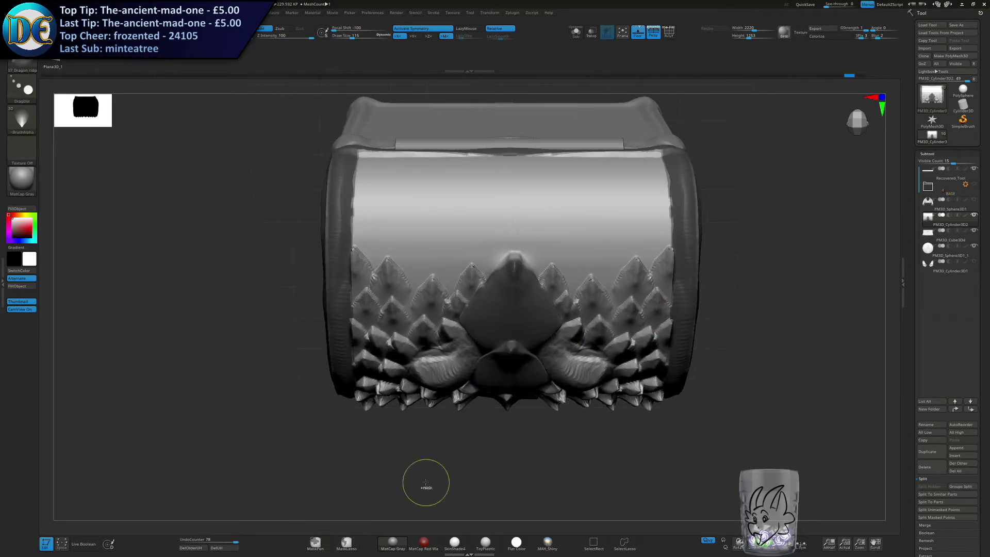
mouse_move(713, 341)
left_mouse_down("ctrl")
mouse_move(673, 250)
mouse_move(645, 248)
mouse_move(602, 289)
mouse_move(552, 263)
mouse_move(533, 281)
mouse_move(631, 447)
mouse_move(775, 352)
left_mouse_up("ctrl")
right_click_drag(655, 295, 577, 289)
mouse_move(590, 357)
left_mouse_down("ctrl")
mouse_move(676, 521)
mouse_move(686, 480)
left_mouse_up("ctrl")
mouse_move(602, 351)
right_mouse_down()
mouse_move(660, 325)
mouse_move(720, 335)
right_mouse_up()
mouse_move(760, 340)
left_mouse_down("ctrl")
mouse_move(380, 413)
mouse_move(776, 485)
left_mouse_up("ctrl")
mouse_move(663, 270)
right_mouse_down()
mouse_move(674, 258)
mouse_move(625, 280)
right_mouse_up()
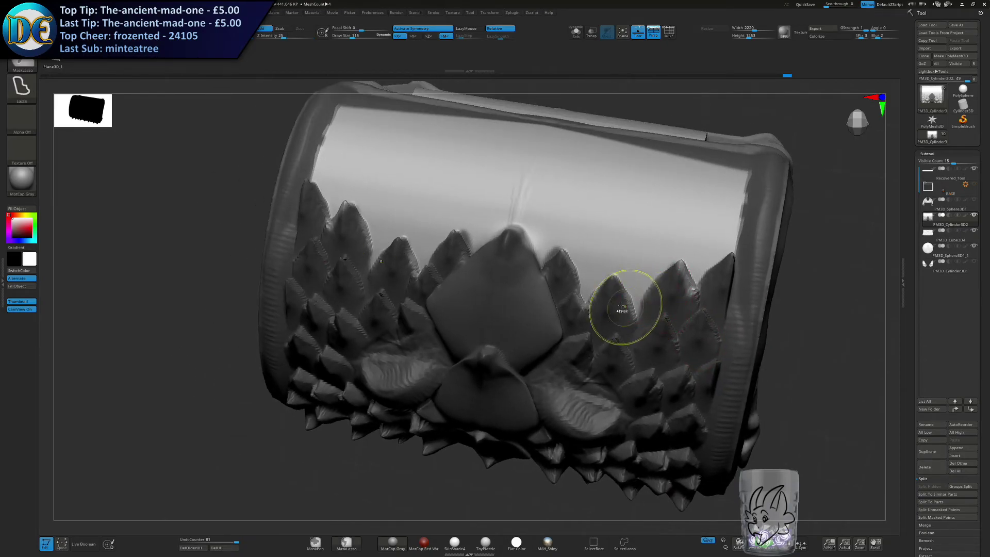
mouse_move(615, 279)
left_mouse_down("ctrl")
mouse_move(724, 255)
mouse_move(703, 357)
left_mouse_up("ctrl")
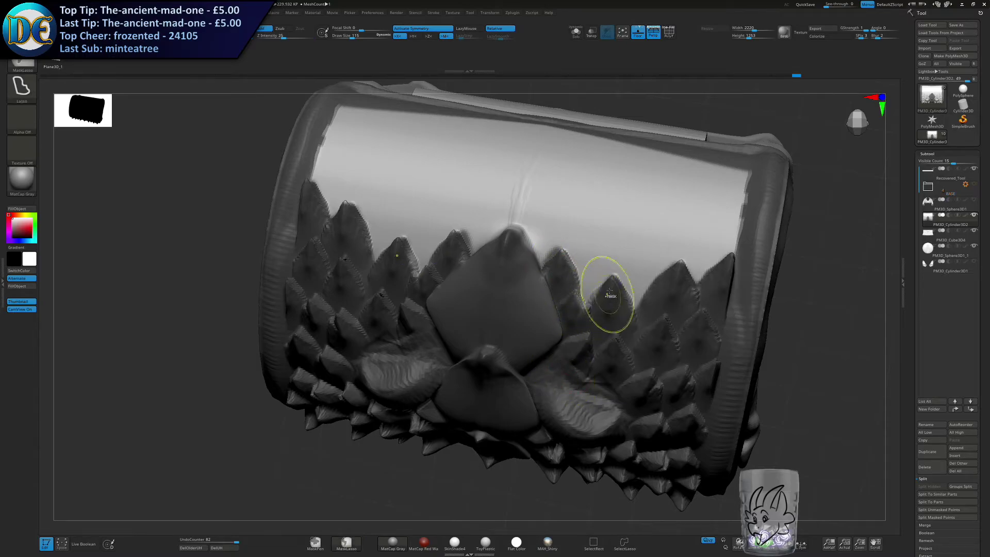
mouse_move(581, 292)
left_mouse_down("ctrl")
mouse_move(565, 248)
mouse_move(537, 268)
mouse_move(517, 229)
mouse_move(616, 416)
mouse_move(582, 306)
left_mouse_up("ctrl")
right_click_drag(571, 294, 569, 277)
Switch to the Standard_Layered_Scales brush, adjust its draw size and try a stroke on the lid.
left_click(21, 64)
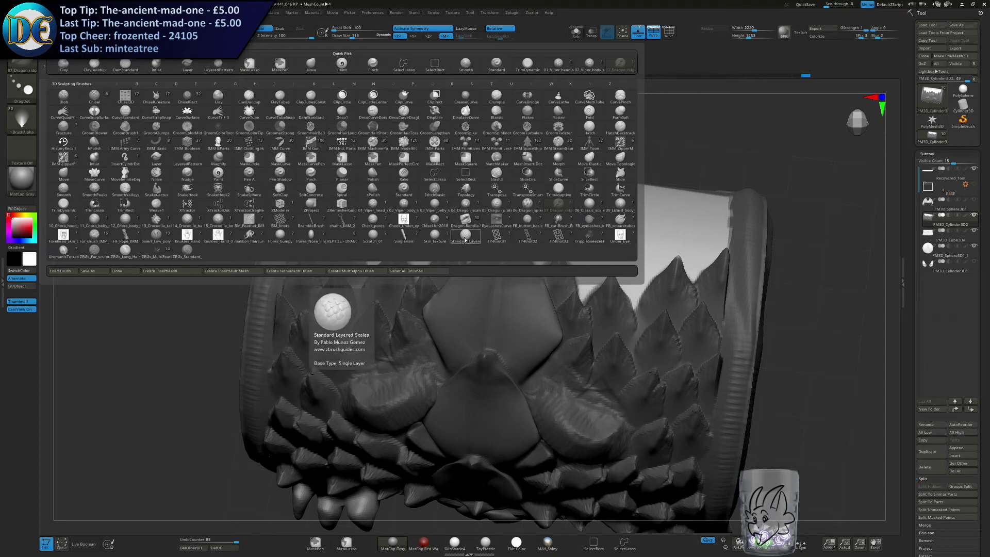
left_click(447, 237)
key("s")
mouse_move(570, 277)
right_mouse_down()
mouse_move(563, 245)
mouse_move(559, 292)
right_mouse_up()
key("s")
left_click(566, 292)
mouse_move(568, 207)
right_mouse_down("alt")
mouse_move(549, 267)
mouse_move(601, 328)
right_mouse_up("alt")
left_click_drag(636, 330, 618, 263)
key("ctrl+z")
key("s")
left_click_drag(724, 253, 717, 253)
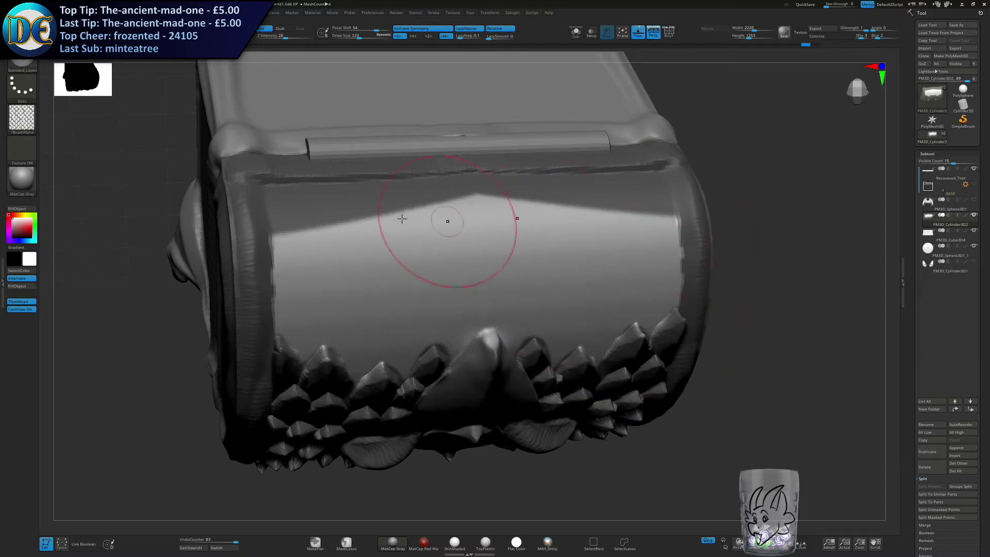
Unmask the strip along the lid's back edge and its corners with MaskLasso so the whole bare area can be sculpted.
right_click_drag(434, 220, 374, 236)
key("s")
left_click(356, 235)
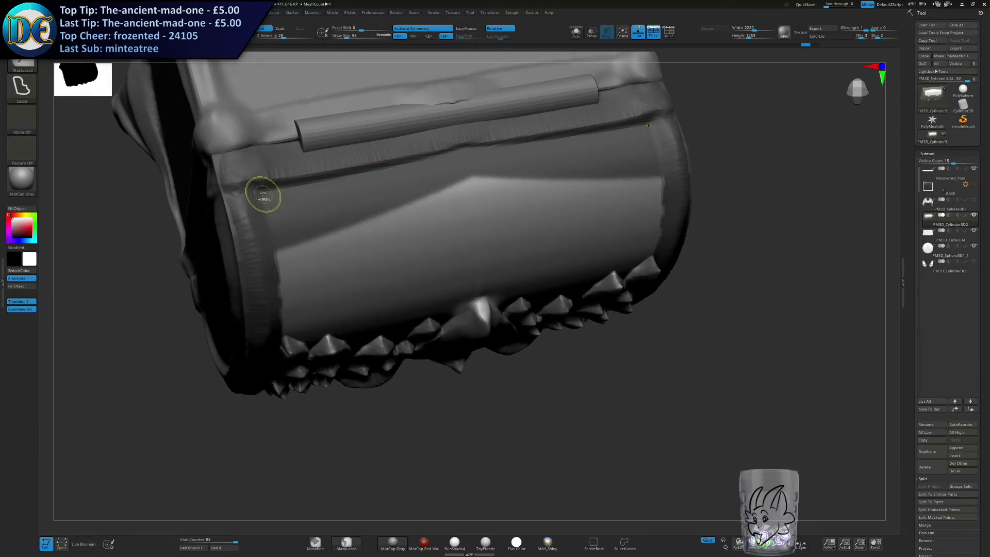
mouse_move(296, 270)
left_mouse_down("ctrl+alt")
mouse_move(503, 181)
mouse_move(481, 145)
left_mouse_up("ctrl+alt")
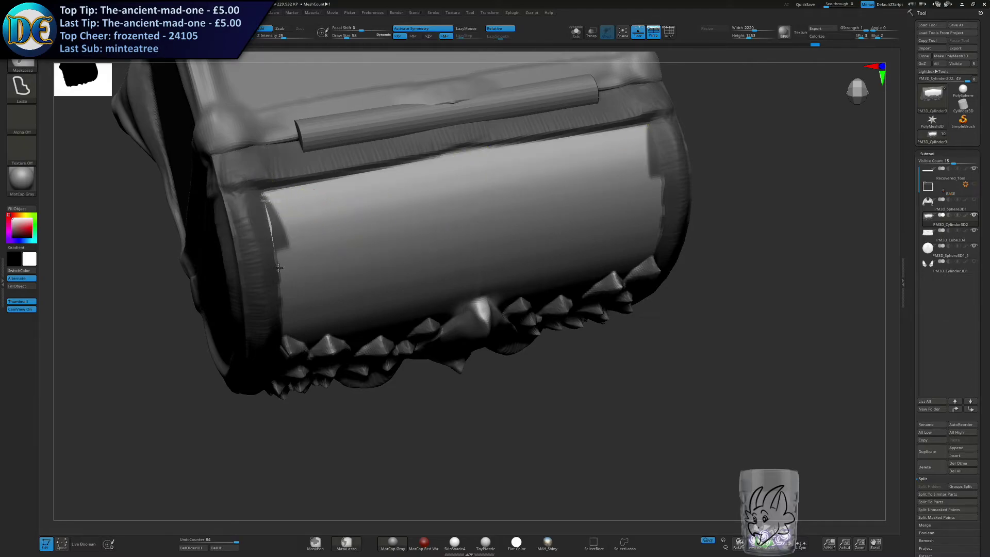
left_click_drag(278, 266, 330, 235, "ctrl+alt")
right_click_drag(386, 280, 511, 275)
Enlarge the layered-scales brush and paint mirrored scales across the unmasked top and back of the lid.
key("s")
left_click_drag(515, 276, 536, 282)
left_click_drag(647, 363, 638, 219)
key("ctrl+z")
key("s")
left_click_drag(572, 338, 568, 338)
left_click_drag(647, 340, 657, 188)
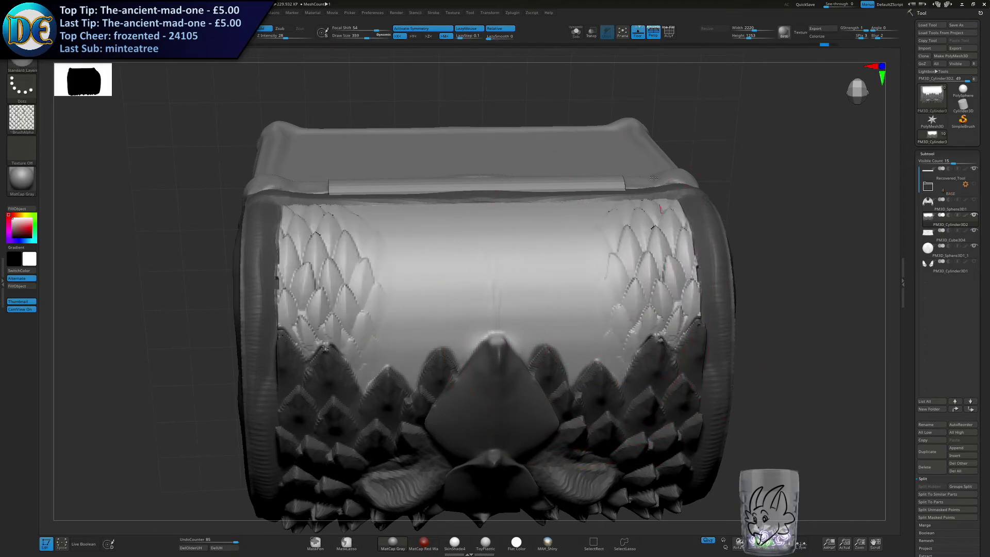
key("ctrl+z")
left_click_drag(539, 345, 534, 204)
left_click_drag(651, 348, 657, 201)
right_click_drag(701, 314, 444, 222, "ctrl")
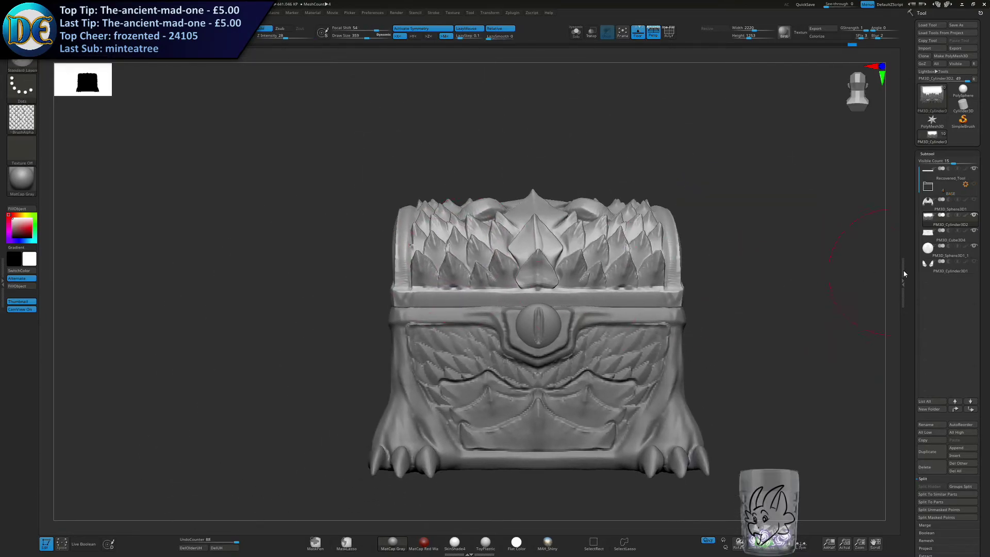
Extend the layered scales along the lid's lower back edge.
right_click_drag(660, 332, 617, 304, "alt")
key("s")
left_click_drag(454, 288, 447, 289)
mouse_move(438, 293)
right_mouse_down()
mouse_move(559, 274)
mouse_move(524, 283)
mouse_move(488, 250)
right_mouse_up()
mouse_move(629, 245)
left_mouse_down("ctrl")
mouse_move(632, 358)
mouse_move(614, 380)
mouse_move(437, 378)
left_mouse_up("ctrl")
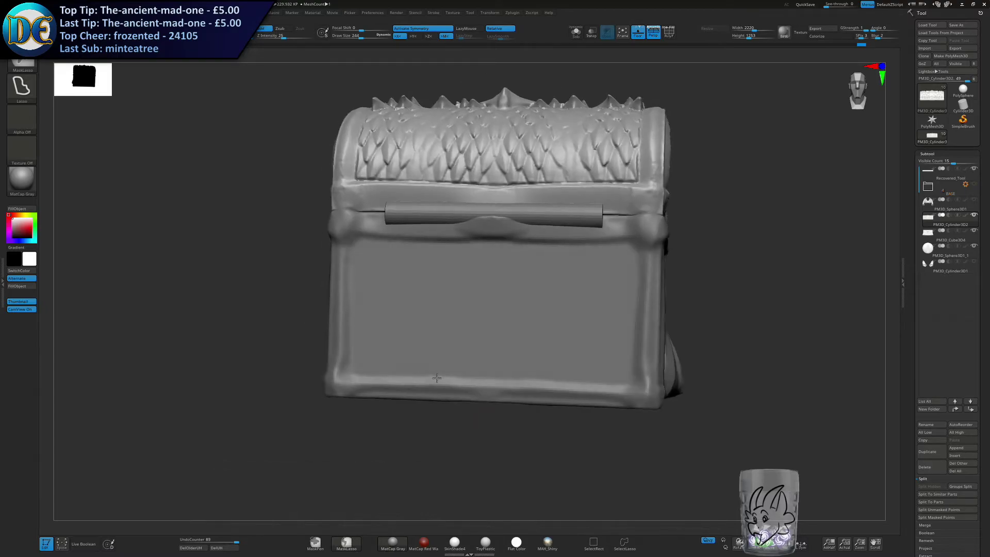
key("ctrl+z")
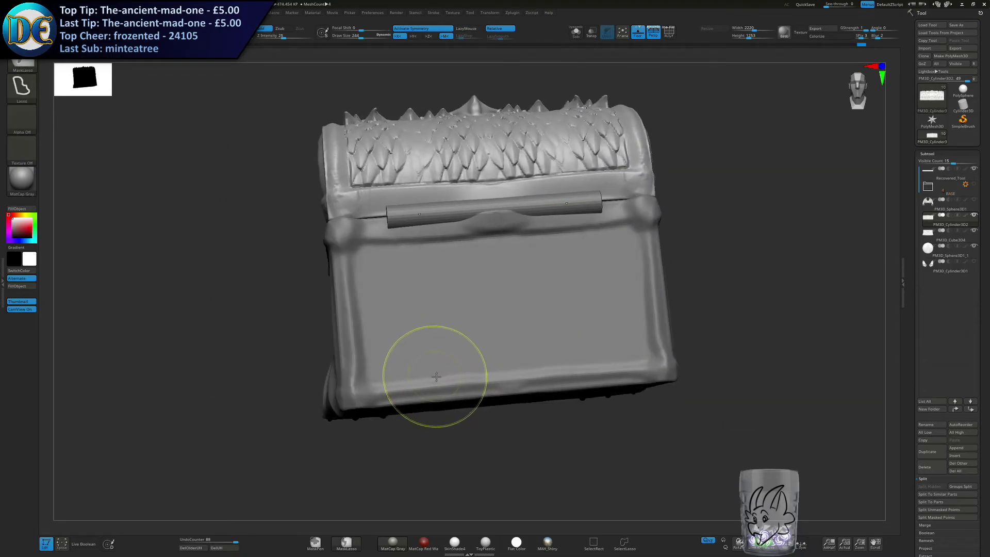
key("ctrl+z")
key("ctrl+z")
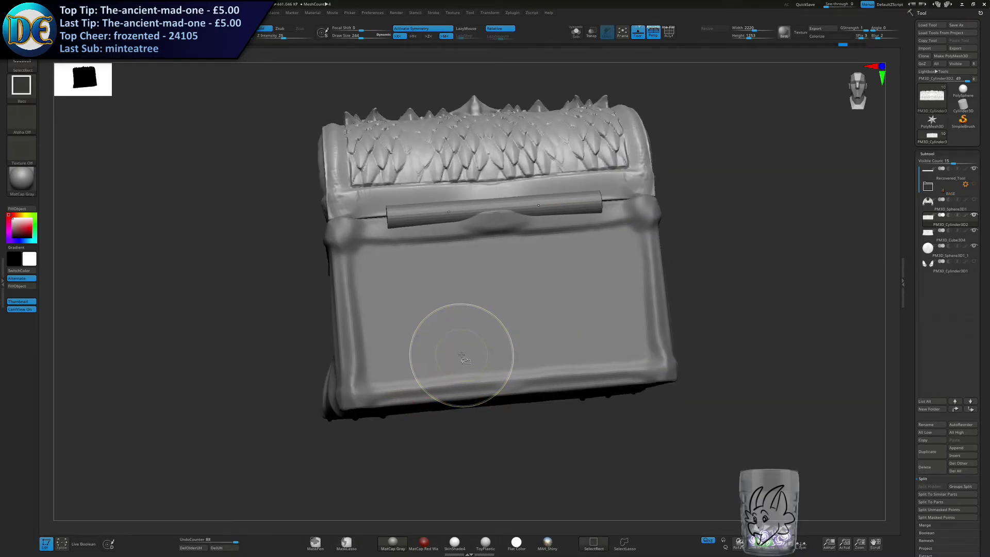
Select the chest body subtool and mask everything on it except the flat back panel.
left_click(466, 354, "alt")
right_click_drag(493, 318, 466, 326)
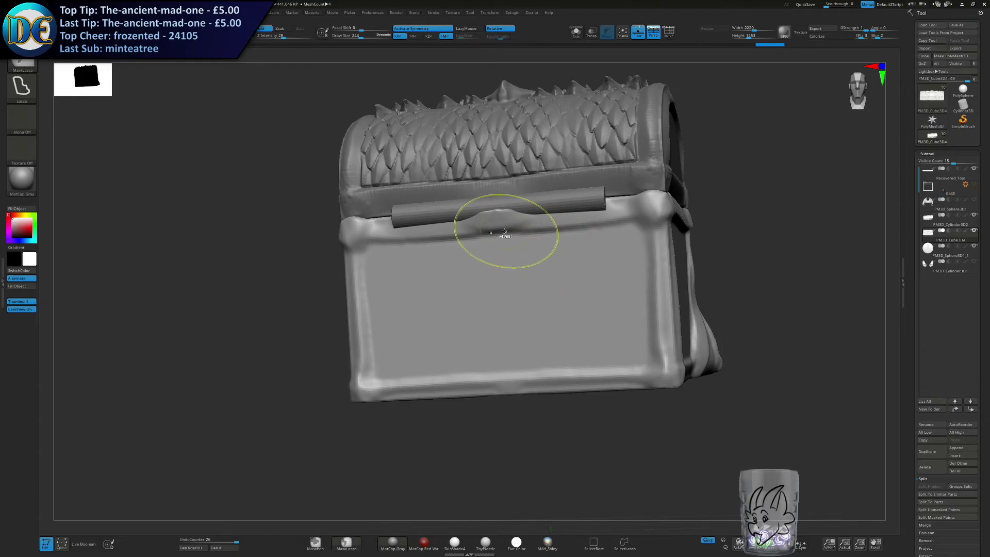
left_click_drag(616, 223, 454, 361, "ctrl")
right_click_drag(442, 349, 505, 431)
left_click(504, 429, "ctrl")
right_click_drag(531, 284, 522, 268)
key("f")
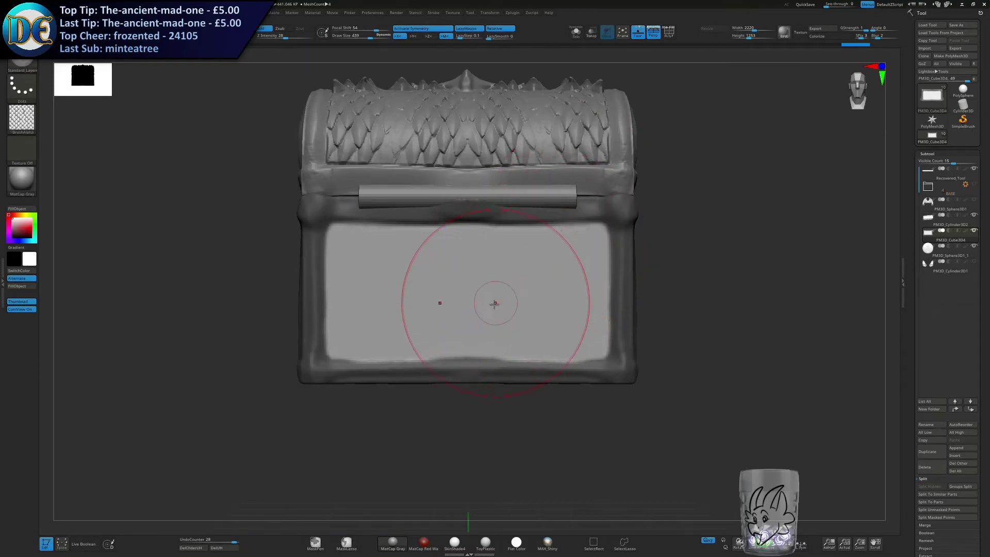
Cover the body's back panel with mirrored layered-scale strokes.
mouse_move(491, 364)
left_mouse_down()
mouse_move(493, 315)
mouse_move(586, 211)
left_mouse_up()
left_click_drag(536, 355, 621, 310)
left_click_drag(479, 298, 542, 194)
mouse_move(539, 227)
right_mouse_down()
mouse_move(466, 242)
mouse_move(613, 258)
mouse_move(500, 278)
right_mouse_up()
mouse_move(456, 308)
right_mouse_down()
mouse_move(469, 338)
mouse_move(460, 320)
mouse_move(436, 328)
mouse_move(446, 325)
right_mouse_up()
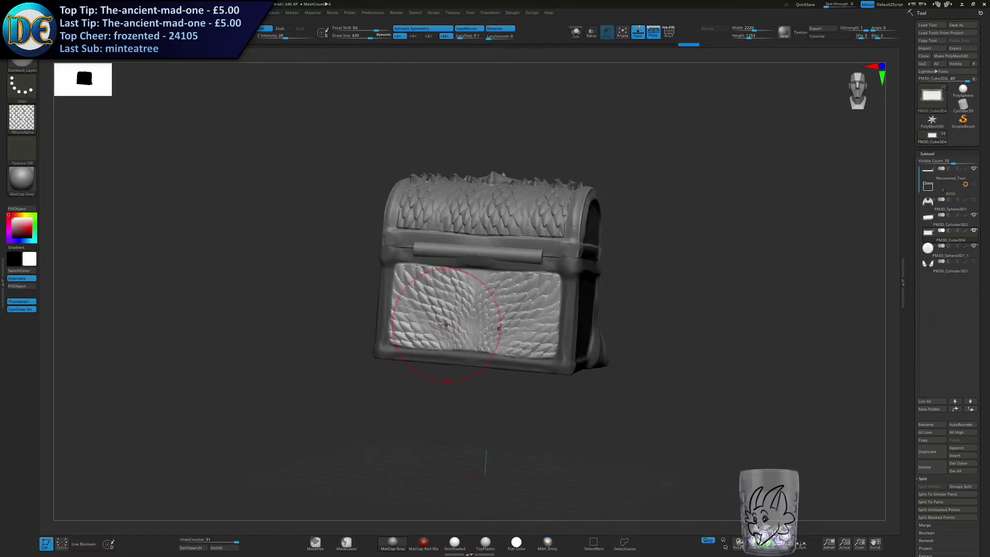
left_click_drag(428, 380, 454, 398, "ctrl")
mouse_move(460, 369)
right_mouse_down()
mouse_move(526, 359)
mouse_move(450, 354)
mouse_move(471, 309)
right_mouse_up()
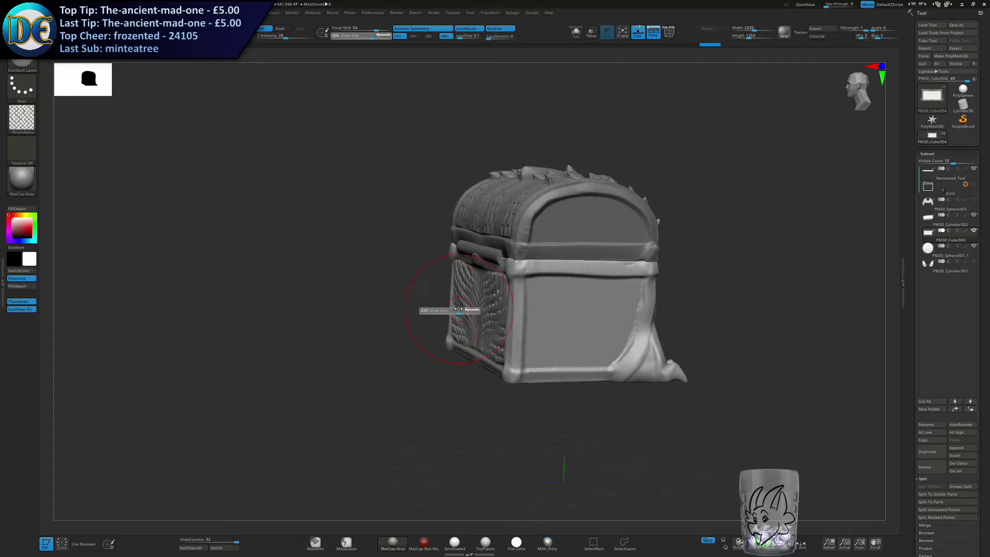
left_click_drag(604, 336, 568, 327)
key("ctrl+z")
Select the lid subtool and mask around its arched end panel with MaskLasso, using a side view.
mouse_move(573, 305)
right_mouse_down()
mouse_move(594, 265)
mouse_move(608, 167)
right_mouse_up()
right_click_drag(608, 168, 597, 268, "alt")
left_click(596, 268, "alt")
left_click_drag(712, 173, 710, 226, "ctrl")
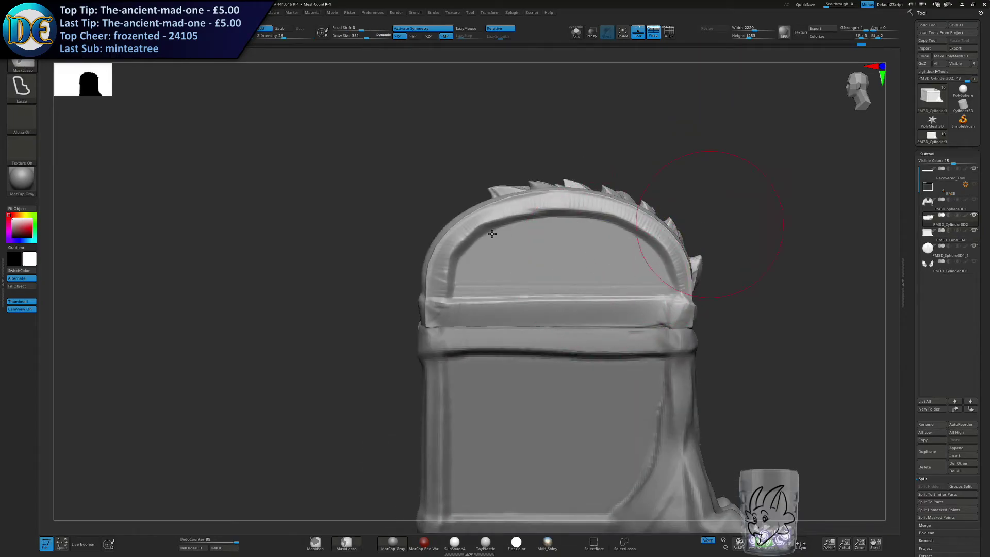
right_click_drag(569, 228, 484, 248, "alt")
key("s")
key("ctrl")
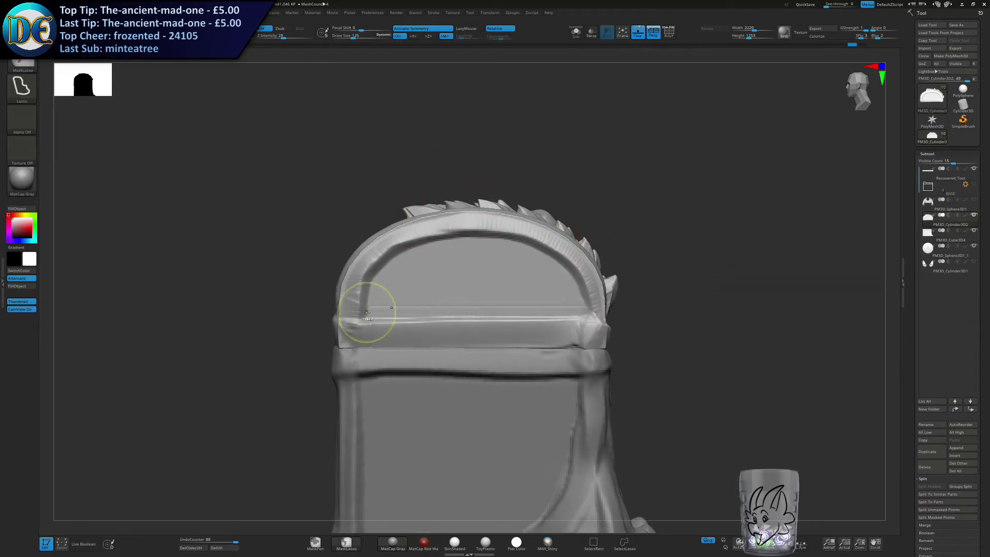
mouse_move(371, 285)
left_mouse_down("ctrl")
mouse_move(412, 243)
mouse_move(472, 233)
mouse_move(523, 242)
mouse_move(571, 279)
mouse_move(585, 313)
left_mouse_up("ctrl")
mouse_move(477, 260)
right_mouse_down()
mouse_move(579, 270)
mouse_move(447, 277)
mouse_move(441, 268)
mouse_move(383, 291)
mouse_move(458, 279)
mouse_move(536, 304)
mouse_move(508, 284)
mouse_move(415, 270)
mouse_move(431, 299)
right_mouse_up()
right_click_drag(431, 299, 439, 263)
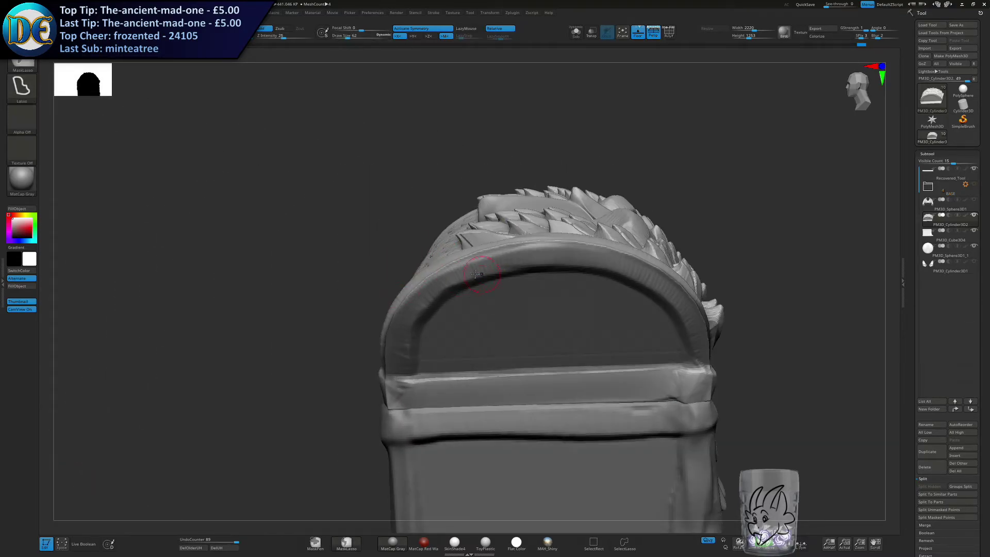
Refine the mask along the arched rim of the lid's end panel with MaskPen.
left_click(315, 542, "ctrl")
key("s")
left_click(472, 291)
mouse_move(524, 254)
left_mouse_down("ctrl+alt")
mouse_move(442, 281)
mouse_move(403, 364)
mouse_move(509, 256)
mouse_move(448, 277)
mouse_move(411, 316)
mouse_move(407, 361)
left_mouse_up("ctrl+alt")
key("ctrl+z")
mouse_move(510, 255)
left_mouse_down("ctrl+alt")
mouse_move(616, 260)
mouse_move(675, 293)
mouse_move(696, 369)
left_mouse_up("ctrl+alt")
right_click_drag(696, 369, 641, 353)
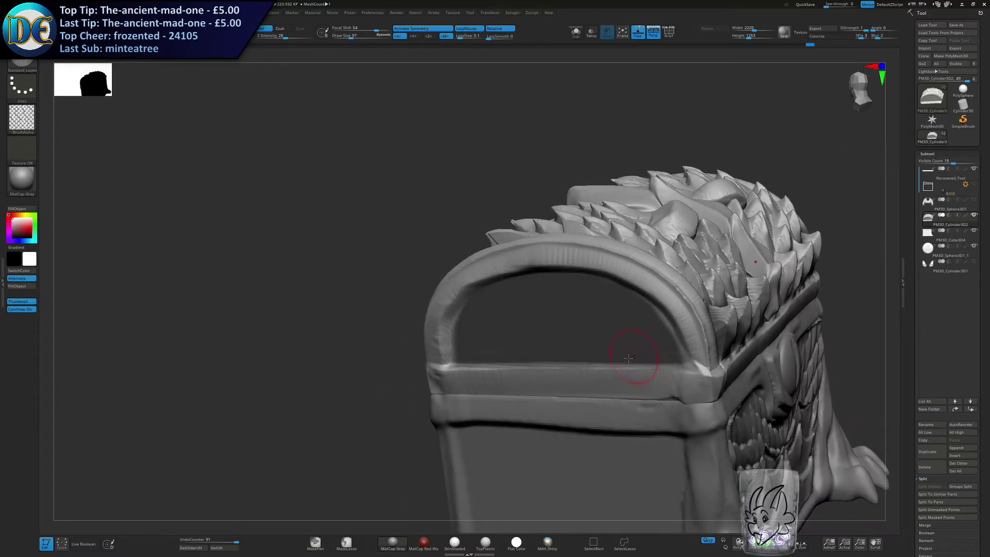
Paint layered scales inside the lid's arched end panels with an adjusted draw size.
left_click_drag(353, 377, 363, 385, "ctrl")
right_click_drag(489, 330, 545, 314)
key("ctrl+z")
left_click(248, 389, "ctrl")
key("s")
left_click_drag(526, 320, 540, 320)
right_click_drag(572, 320, 498, 313)
left_click_drag(820, 277, 708, 303, "ctrl")
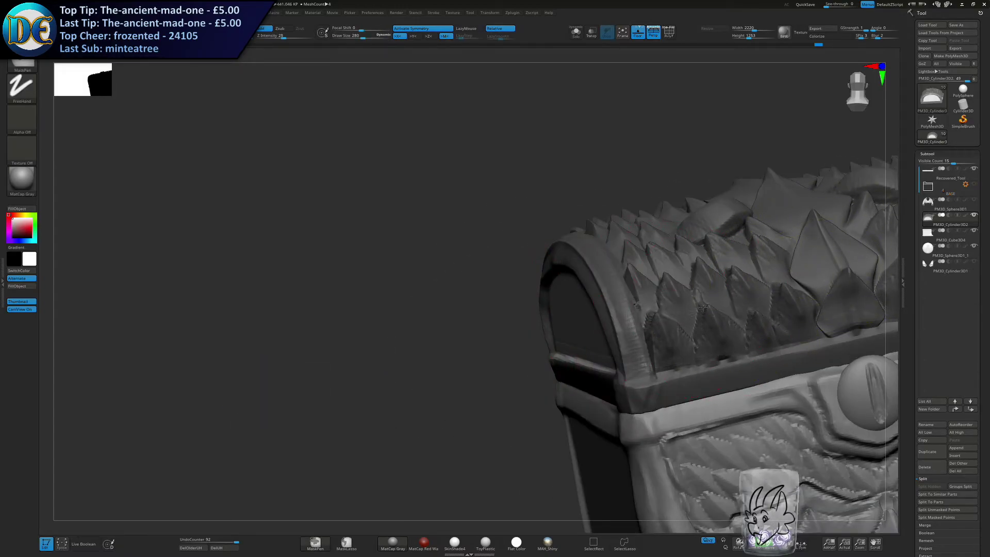
Clear the lid's mask and check the scaled chest from several sides.
left_click_drag(837, 303, 851, 305, "ctrl")
right_click_drag(278, 292, 379, 282)
left_click_drag(445, 309, 455, 356, "ctrl")
right_click_drag(639, 296, 542, 289)
mouse_move(671, 281)
right_mouse_down()
mouse_move(558, 247)
mouse_move(546, 256)
mouse_move(562, 258)
right_mouse_up()
left_click_drag(662, 273, 457, 299)
right_click_drag(473, 384, 531, 322, "ctrl")
key("ctrl+z")
mouse_move(582, 321)
left_mouse_down()
mouse_move(546, 313)
mouse_move(472, 333)
left_mouse_up()
right_click_drag(462, 363, 341, 373)
left_click_drag(331, 379, 348, 397, "ctrl")
right_click_drag(361, 397, 448, 343, "ctrl")
mouse_move(521, 351)
right_mouse_down()
mouse_move(405, 346)
mouse_move(380, 294)
mouse_move(410, 343)
right_mouse_up()
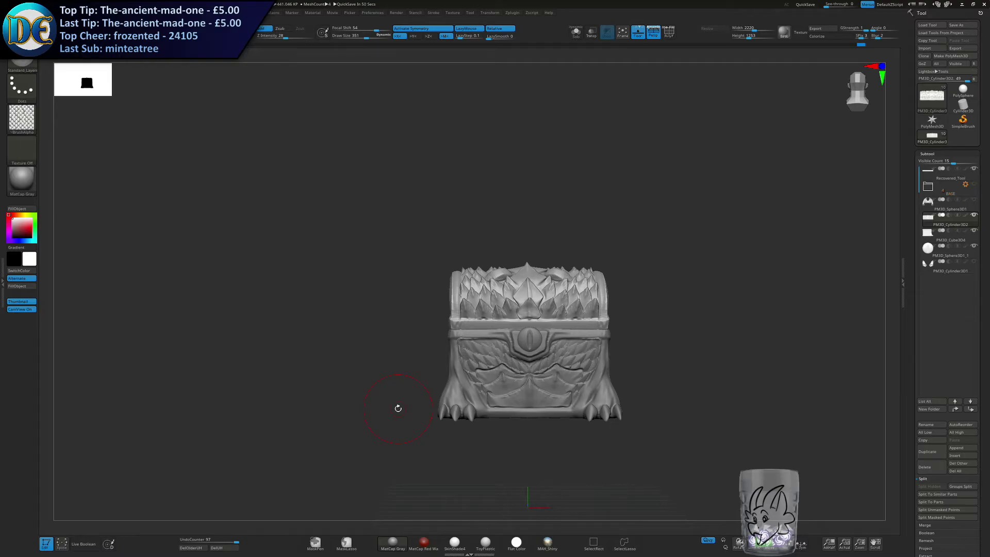
key("shift")
left_click_drag(679, 322, 699, 301)
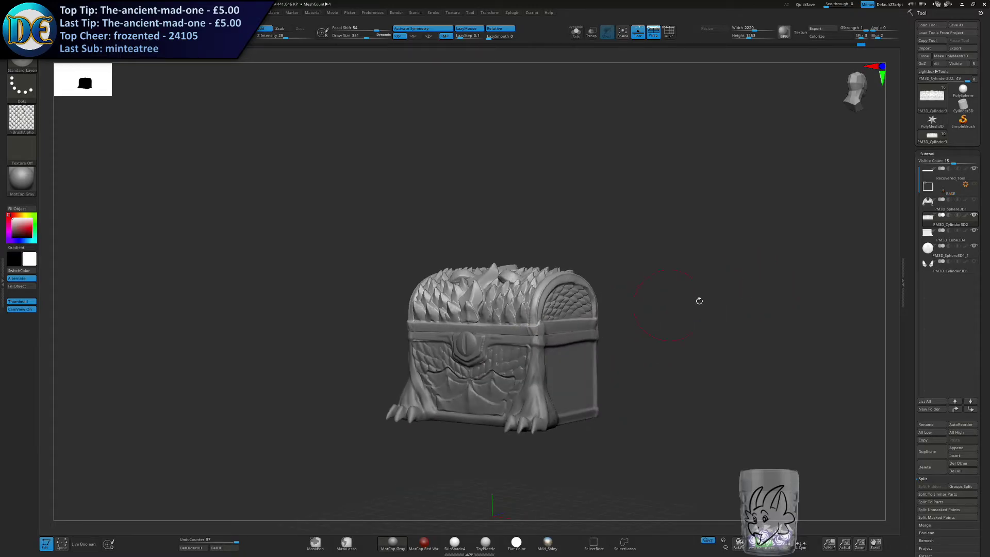
Show the wings subtool again and make it the active subtool.
left_click(975, 200)
left_click_drag(771, 251, 524, 316)
left_click(359, 296, "alt")
left_click_drag(222, 281, 476, 238)
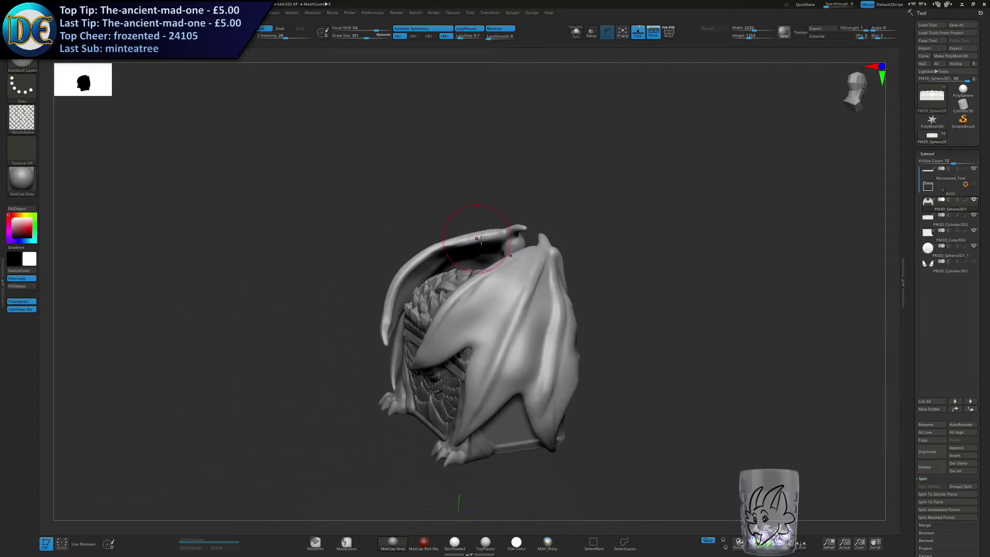
Try a layered-scales stroke on the wing and undo it.
left_click_drag(541, 272, 470, 396)
key("ctrl+z")
mouse_move(479, 292)
right_mouse_down()
mouse_move(489, 296)
mouse_move(499, 259)
mouse_move(530, 260)
right_mouse_up()
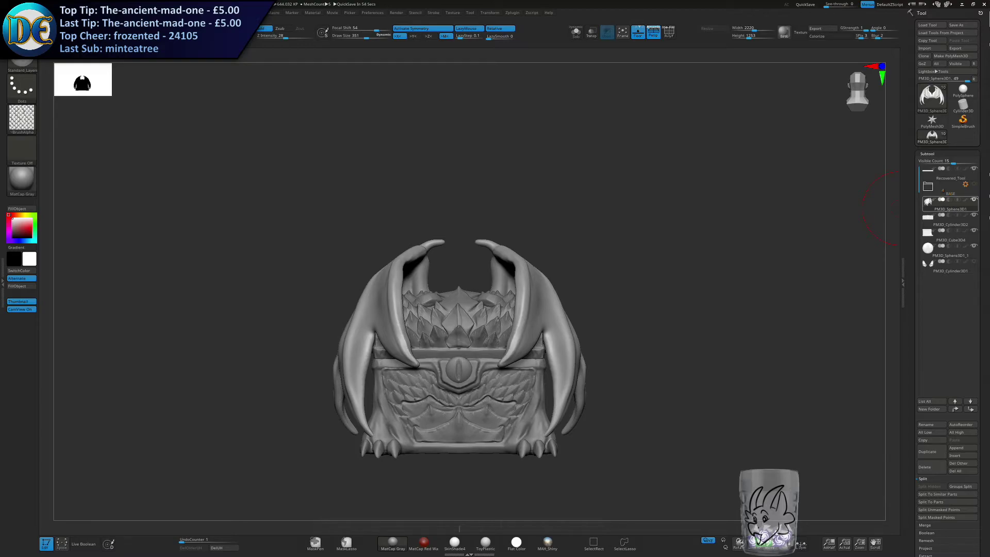
Save the project over the existing Draconic Chest DRAFT 2 - Scales.ZPR file.
mouse_move(710, 208)
left_mouse_down()
mouse_move(696, 208)
mouse_move(688, 177)
left_mouse_up()
right_click_drag(678, 176, 680, 191, "ctrl")
key("ctrl+s")
key("Return")
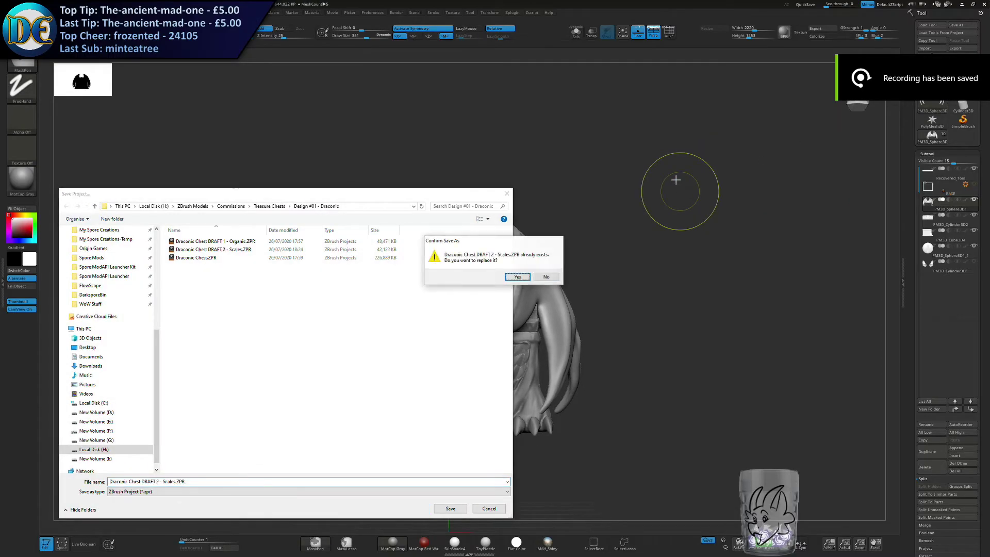
key("y")
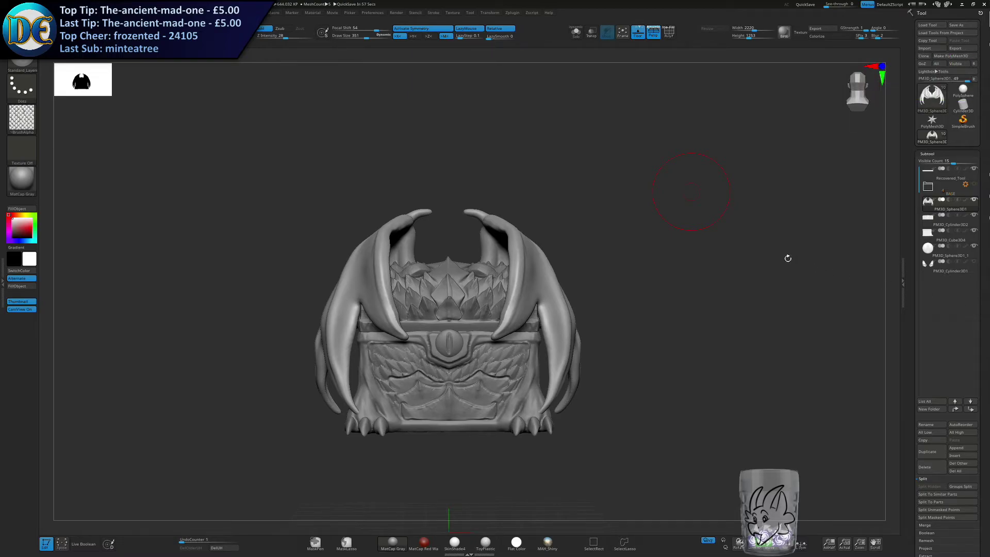
key("s")
left_click(669, 240)
right_click_drag(654, 225, 649, 243, "ctrl")
right_click_drag(649, 243, 665, 205, "alt")
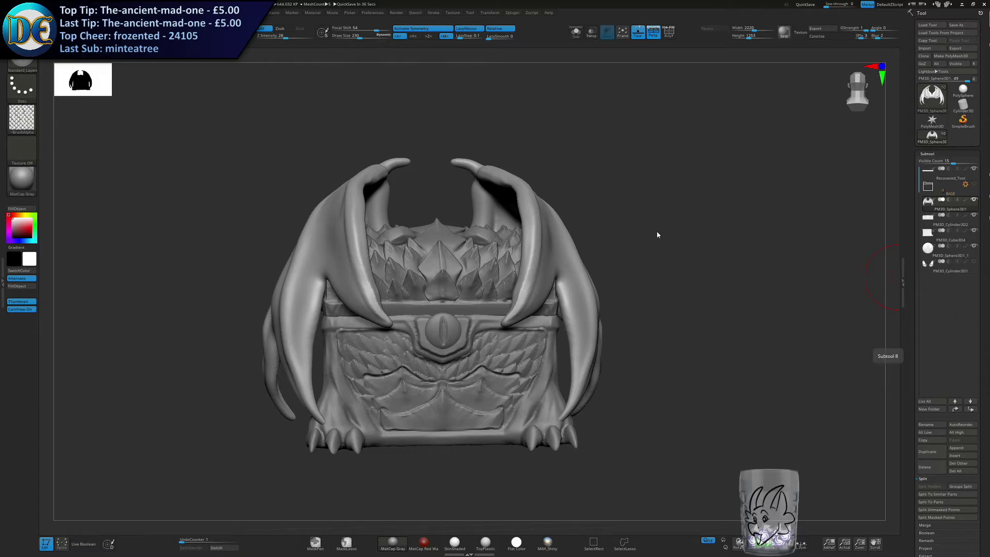
Show the horns subtool again and re-save the project, replacing Draconic Chest DRAFT 2 - Scales.ZPR.
left_click_drag(593, 219, 619, 219)
mouse_move(579, 181)
left_mouse_down()
mouse_move(614, 209)
mouse_move(559, 215)
mouse_move(611, 215)
left_mouse_up()
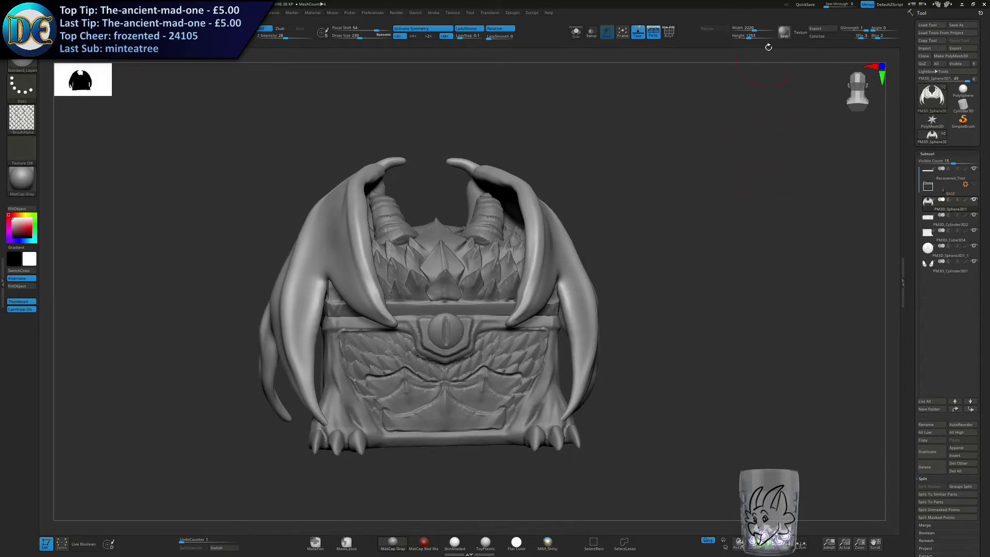
key("ctrl+s")
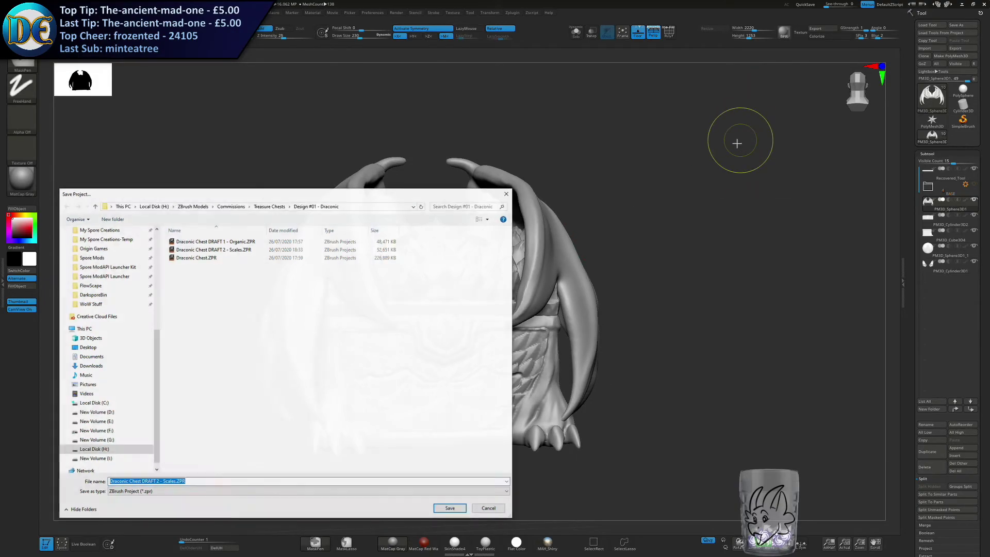
key("Return")
key("Left")
key("Return")
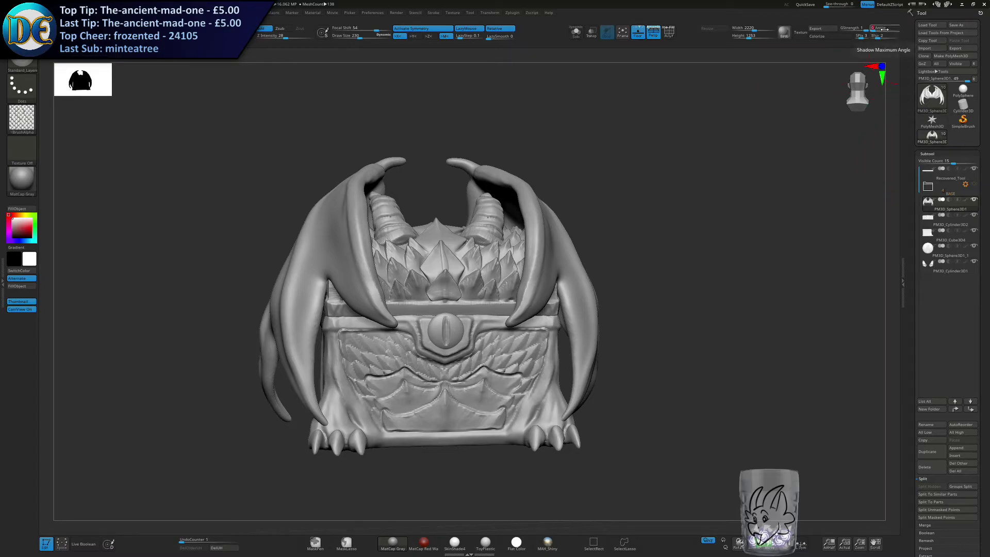
Set the render shadow angle to 90 and blur to 20, and render the chest from the front.
left_click(796, 34)
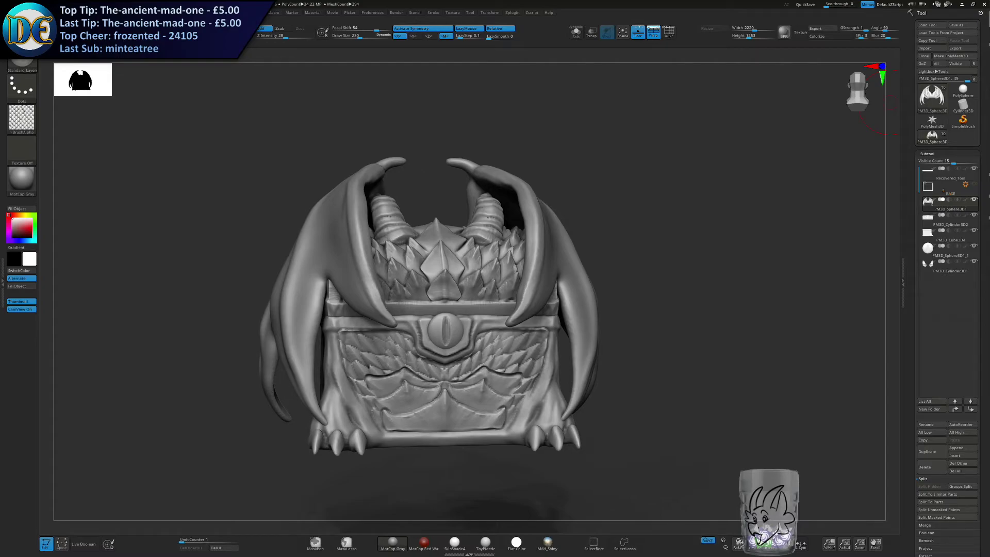
left_click(852, 296)
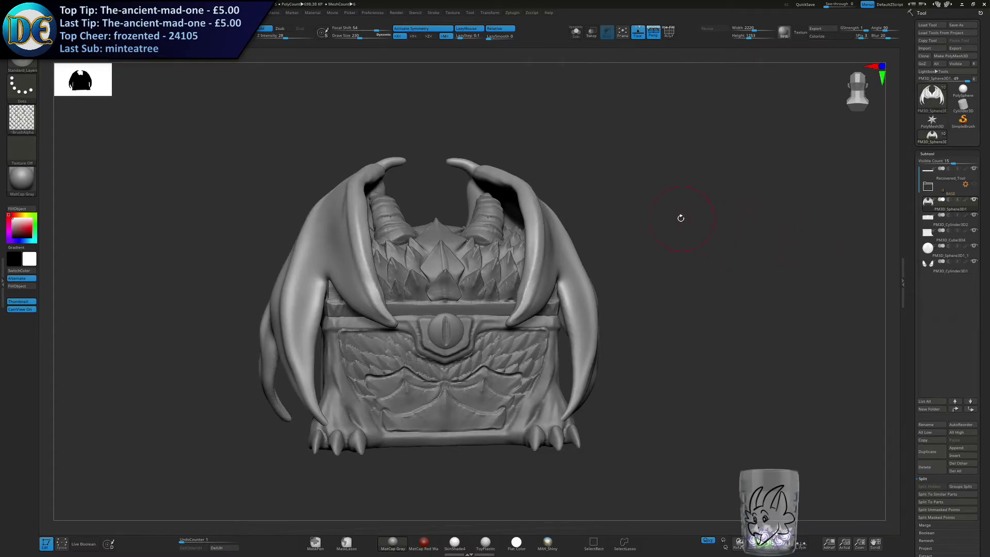
mouse_move(678, 220)
left_mouse_down()
mouse_move(680, 236)
mouse_move(654, 245)
mouse_move(651, 297)
mouse_move(643, 228)
mouse_move(680, 252)
mouse_move(667, 238)
left_mouse_up()
key("s")
key("space")
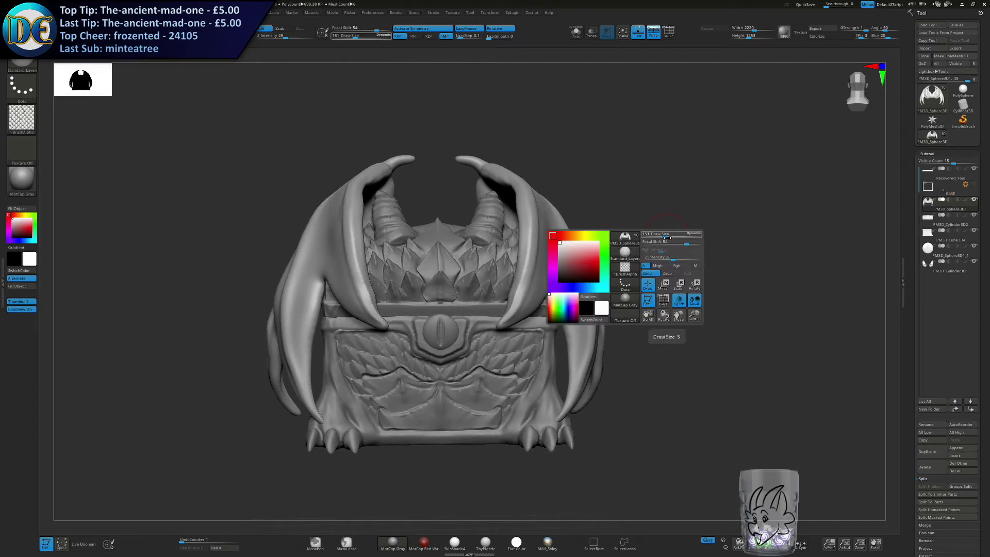
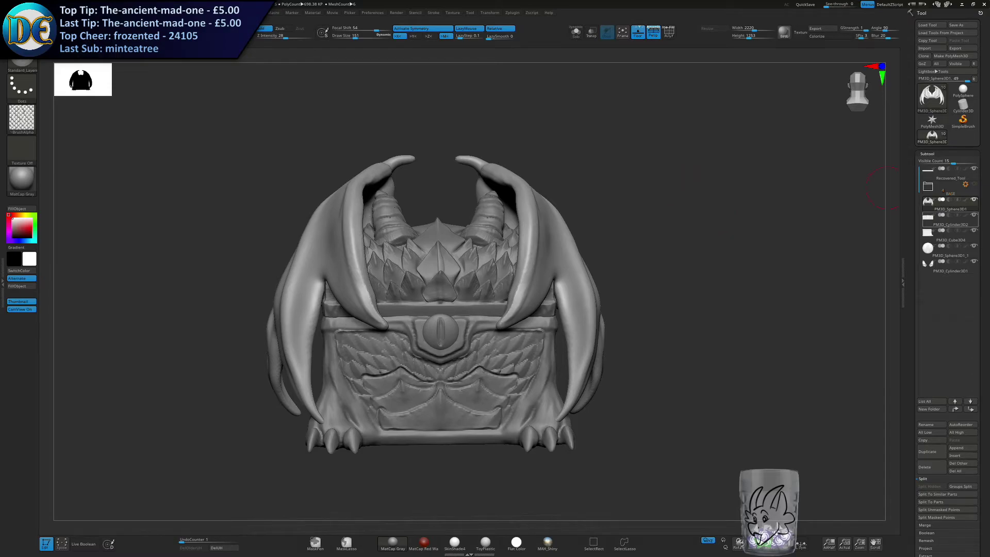
mouse_move(951, 219)
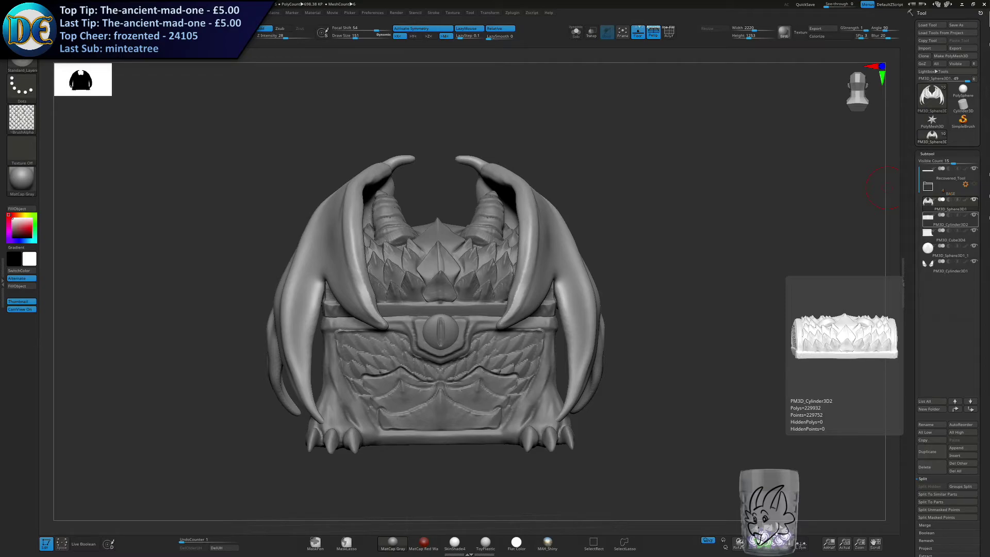
left_click_drag(720, 236, 710, 231)
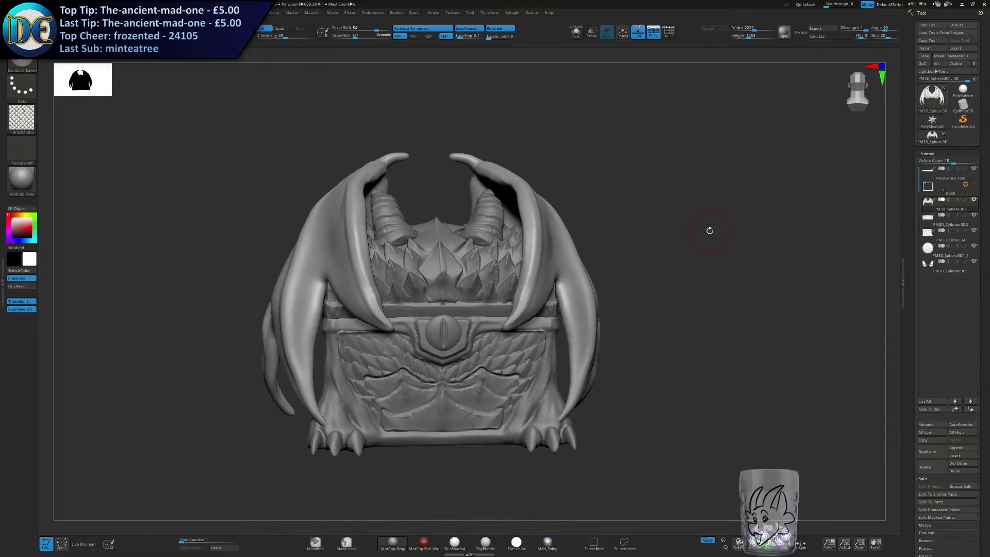
right_click_drag(568, 159, 567, 163)
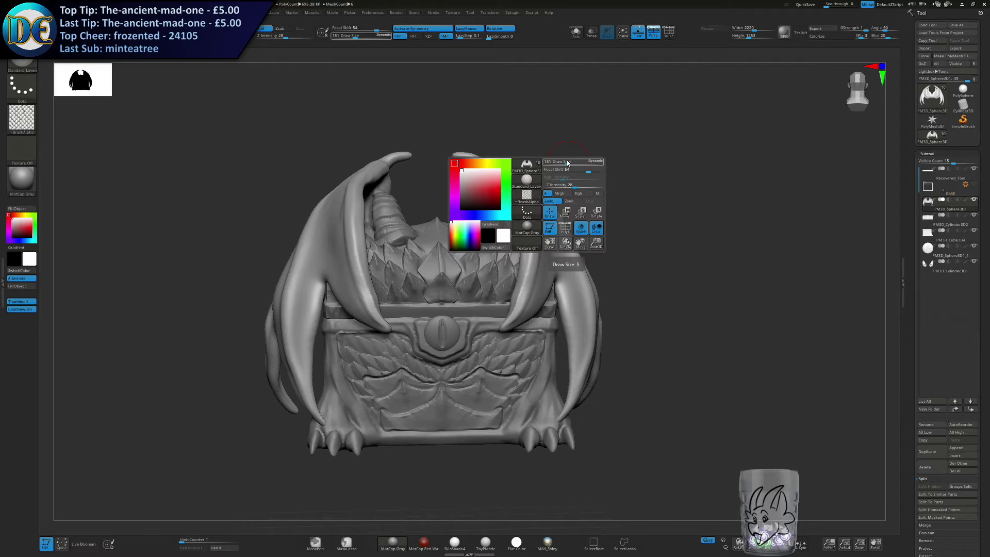
key("s")
left_click_drag(689, 319, 698, 320)
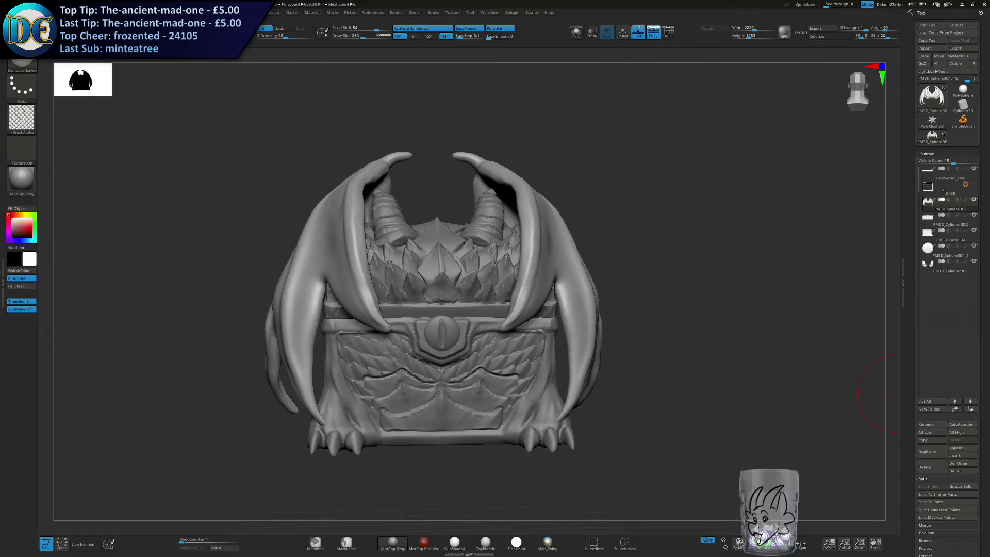
key("s")
left_click_drag(620, 290, 613, 288)
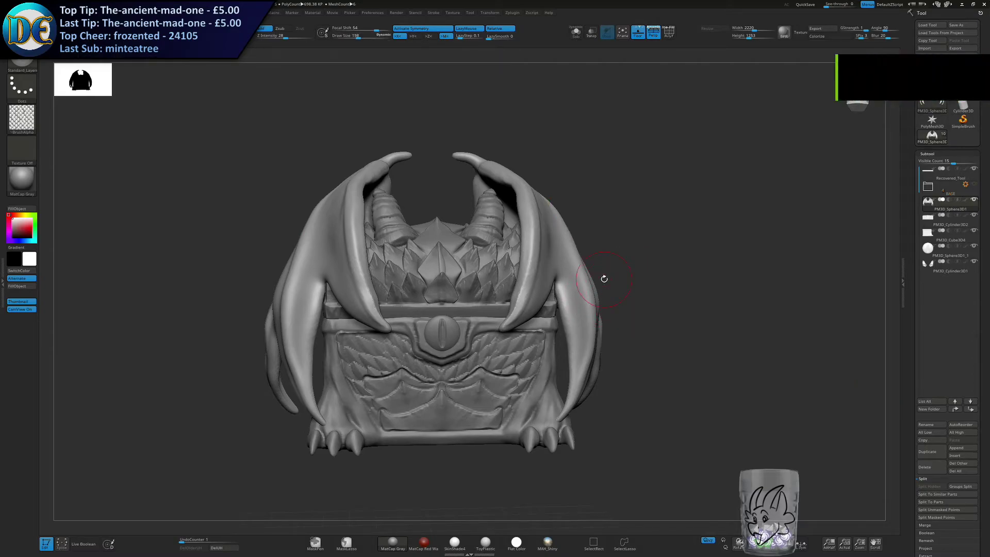
key("s")
left_click_drag(516, 362, 514, 362)
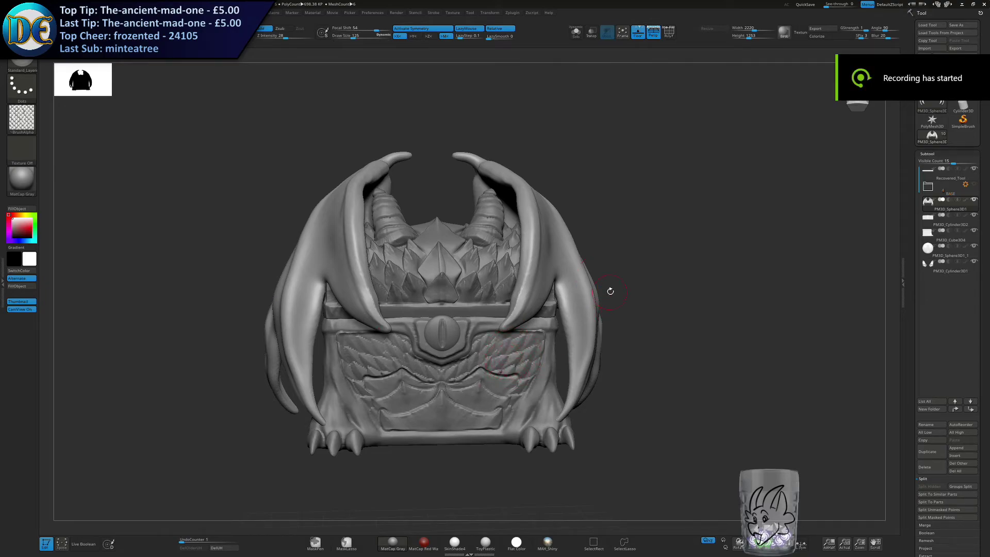
Sculpt layered scales down the wings' finger ridges with a draw size of 342, redoing two of the strokes.
key("s")
mouse_move(608, 290)
left_mouse_down()
mouse_move(622, 295)
mouse_move(541, 247)
mouse_move(556, 379)
left_mouse_up()
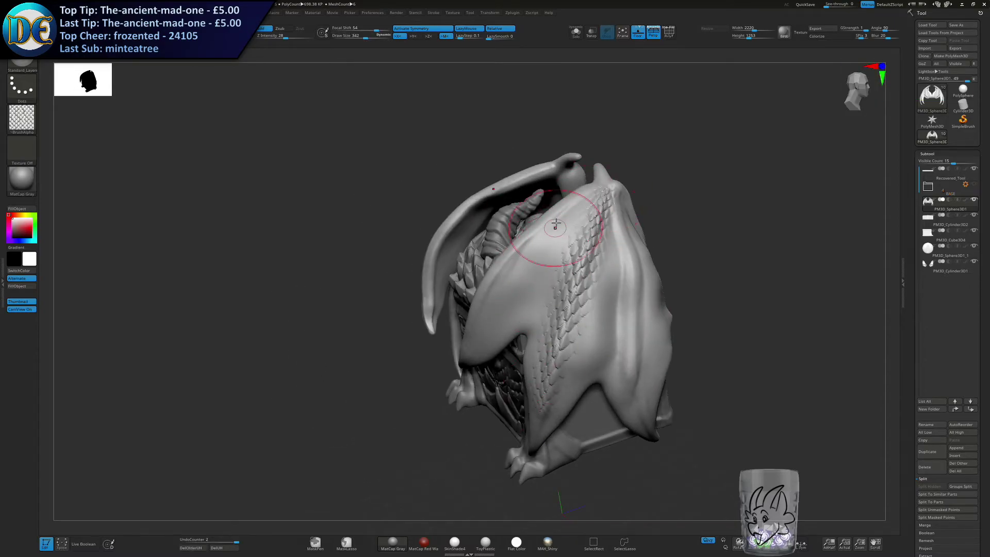
right_click_drag(555, 227, 613, 258)
left_click_drag(567, 188, 441, 340)
mouse_move(467, 263)
right_mouse_down()
mouse_move(521, 275)
mouse_move(570, 246)
mouse_move(524, 250)
mouse_move(557, 223)
right_mouse_up()
left_click_drag(557, 223, 530, 400)
left_click_drag(539, 227, 546, 402)
key("ctrl+z")
left_click_drag(548, 226, 541, 439)
key("ctrl+z")
mouse_move(544, 229)
left_mouse_down()
mouse_move(521, 404)
mouse_move(546, 477)
left_mouse_up()
Extend the layered scales along the remaining ridges and outer edges of both wings.
mouse_move(676, 309)
right_mouse_down()
mouse_move(614, 273)
mouse_move(461, 292)
right_mouse_up()
left_click_drag(566, 361, 593, 248)
mouse_move(614, 288)
right_mouse_down()
mouse_move(564, 304)
mouse_move(627, 331)
right_mouse_up()
right_click_drag(448, 338, 577, 310, "alt")
right_click_drag(485, 317, 601, 330)
right_click_drag(533, 330, 526, 309, "alt")
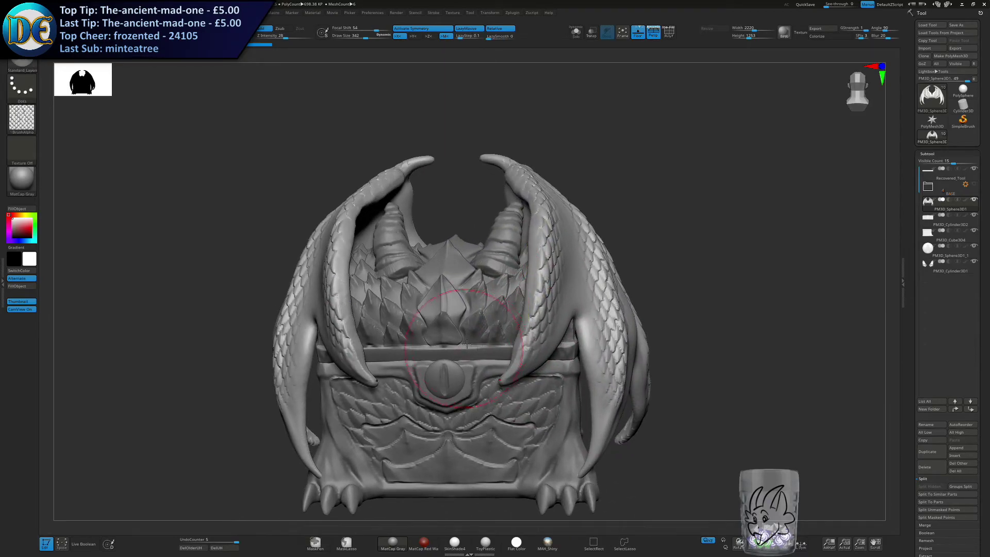
right_click_drag(467, 322, 515, 279, "alt")
right_click_drag(514, 279, 508, 258, "ctrl")
right_click_drag(457, 310, 516, 322)
Isolate the chest body subtool and lasso-mask its flat end panel.
left_click(349, 401, "alt")
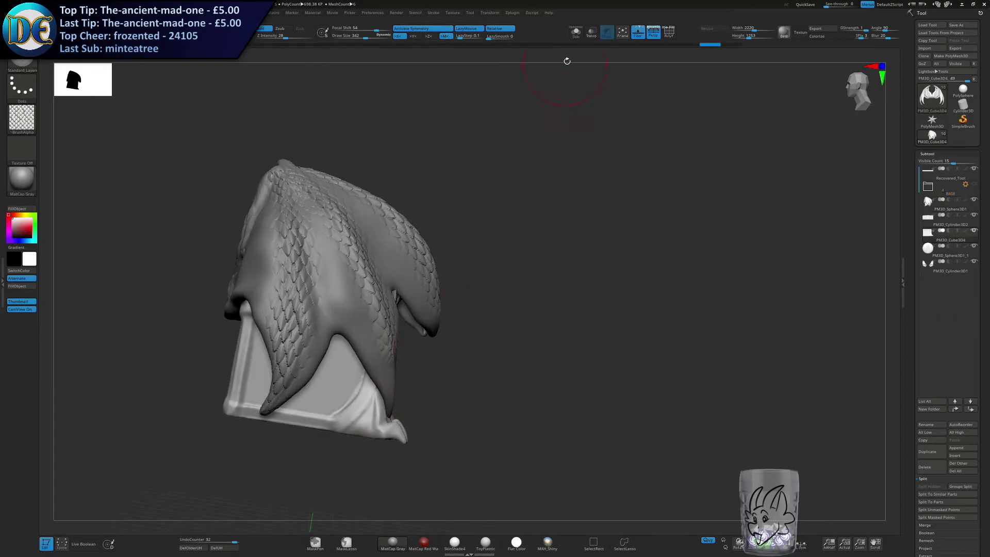
left_click(576, 33)
mouse_move(417, 296)
right_mouse_down("alt")
mouse_move(555, 277)
mouse_move(526, 288)
right_mouse_up("alt")
key("s")
left_click_drag(532, 289, 527, 289)
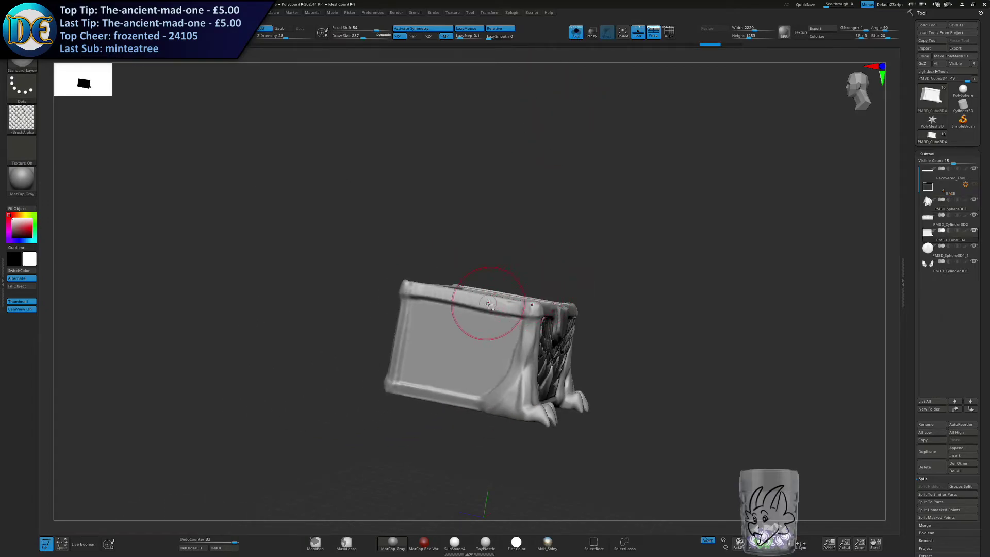
right_click_drag(488, 301, 537, 278, "shift")
key("s")
left_click_drag(533, 273, 526, 272)
mouse_move(525, 276)
right_mouse_down("ctrl")
mouse_move(519, 345)
mouse_move(493, 236)
right_mouse_up("ctrl")
left_click(349, 539, "ctrl")
right_click_drag(465, 172, 457, 246, "alt")
mouse_move(429, 216)
left_mouse_down("ctrl")
mouse_move(589, 217)
mouse_move(644, 235)
mouse_move(636, 306)
mouse_move(603, 364)
mouse_move(431, 375)
left_mouse_up("ctrl")
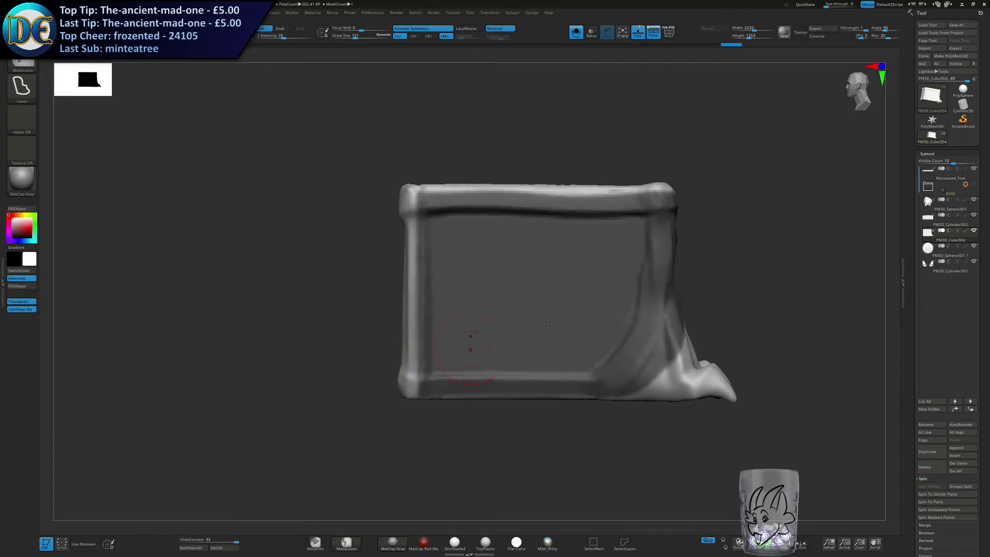
right_click_drag(598, 286, 469, 309, "alt")
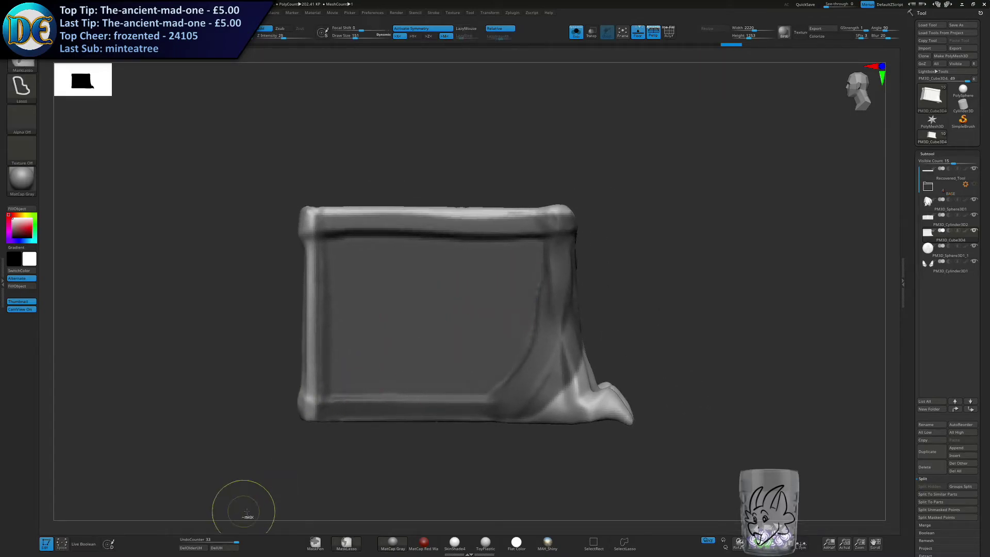
Erase the mask from the frame and leg around the end panel with the MaskPen brush.
left_click(315, 543, "ctrl")
left_click(316, 543, "ctrl")
key("s")
left_click_drag(304, 409, 580, 411, "ctrl")
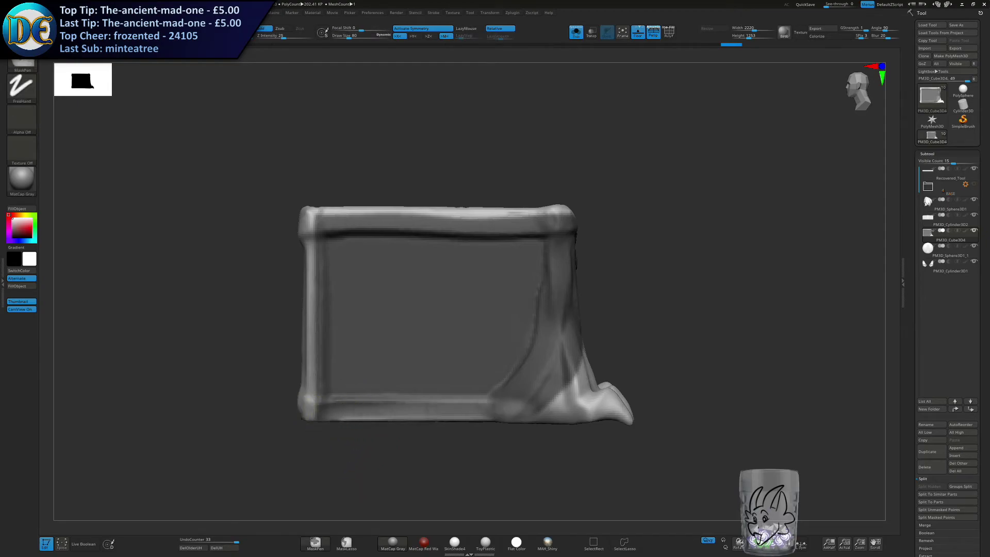
left_click_drag(452, 412, 326, 410, "ctrl+alt")
left_click_drag(311, 222, 318, 399, "ctrl+alt")
mouse_move(314, 226)
left_mouse_down("ctrl+alt")
mouse_move(575, 227)
mouse_move(582, 242)
mouse_move(548, 348)
mouse_move(544, 405)
left_mouse_up("ctrl+alt")
left_click_drag(542, 270, 528, 408, "ctrl+alt")
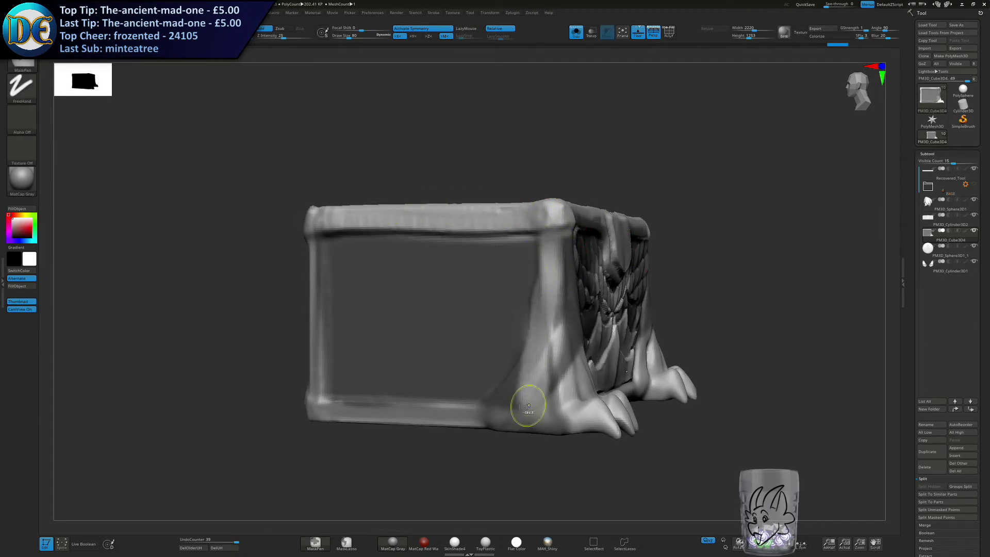
left_click_drag(540, 335, 482, 415, "ctrl+alt")
left_click_drag(552, 356, 532, 405, "ctrl+alt")
Refine the mask edge beside the leg and invert the mask so only the end panel can be sculpted.
right_click_drag(614, 351, 570, 342)
key("s")
mouse_move(570, 343)
left_mouse_down()
mouse_move(598, 343)
mouse_move(656, 248)
mouse_move(625, 255)
mouse_move(595, 285)
left_mouse_up()
key("s")
left_click_drag(607, 379, 597, 380)
left_click_drag(580, 278, 563, 361, "ctrl+alt")
right_click_drag(531, 336, 565, 296)
key("s")
left_click_drag(545, 277, 538, 277)
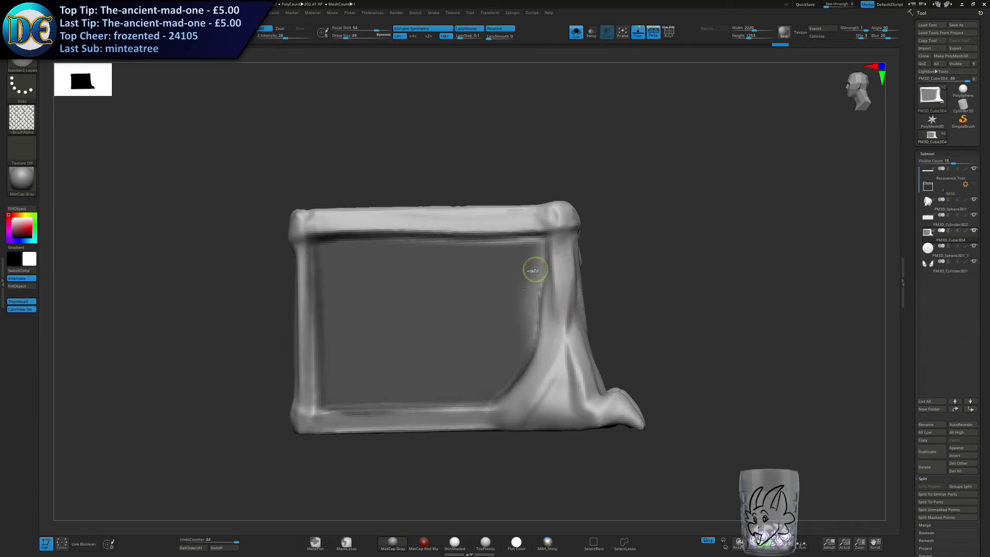
mouse_move(421, 244)
left_mouse_down("ctrl")
mouse_move(525, 246)
mouse_move(526, 302)
mouse_move(641, 277)
left_mouse_up("ctrl")
left_click(641, 276, "ctrl")
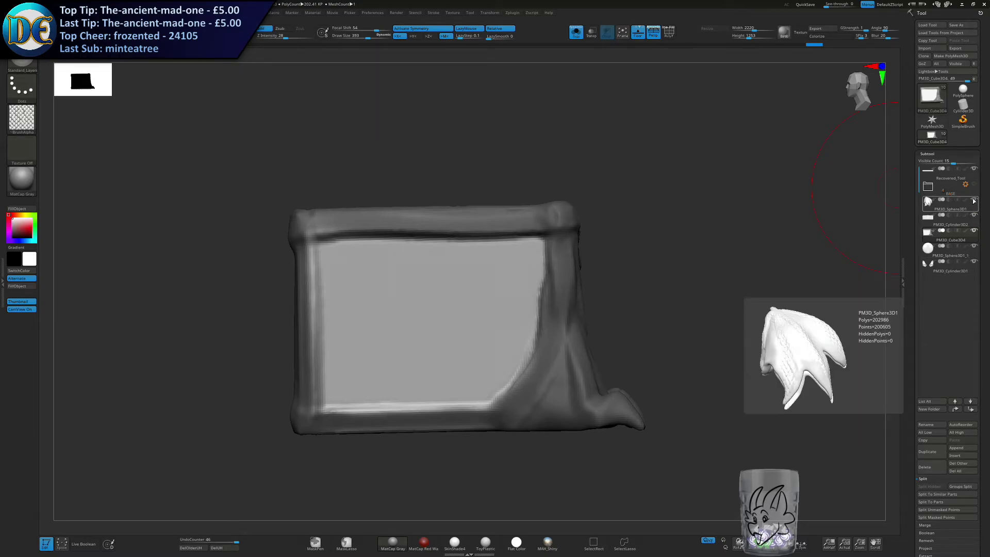
Leave Solo mode and hide the wings subtool to expose the chest's end panel.
left_click(576, 31)
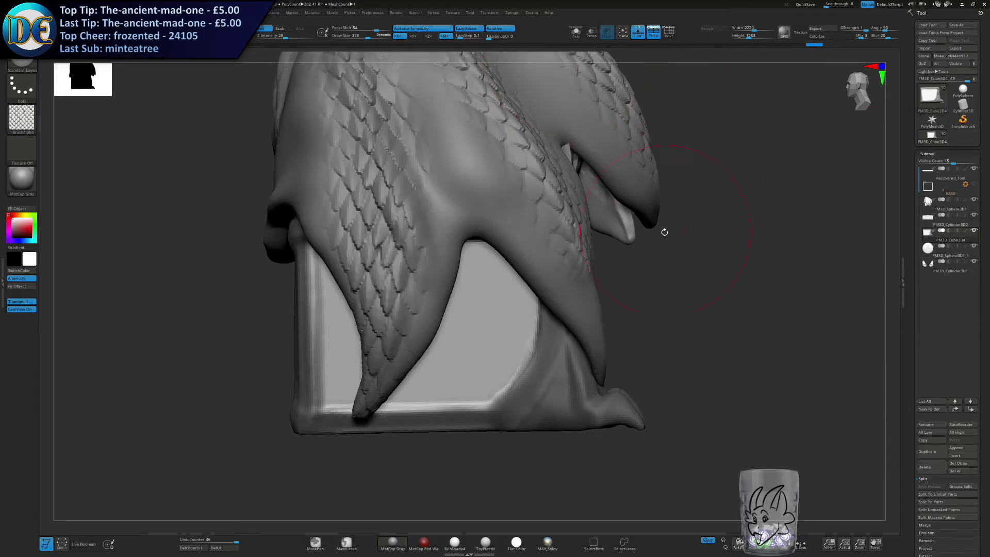
left_click(974, 200)
right_click_drag(394, 291, 570, 280)
key("bracketright")
Undo a first oversized scale stroke and sculpt scales across the upper end panel with a draw size of 367.
mouse_move(639, 292)
left_mouse_down()
mouse_move(619, 269)
mouse_move(495, 286)
left_mouse_up()
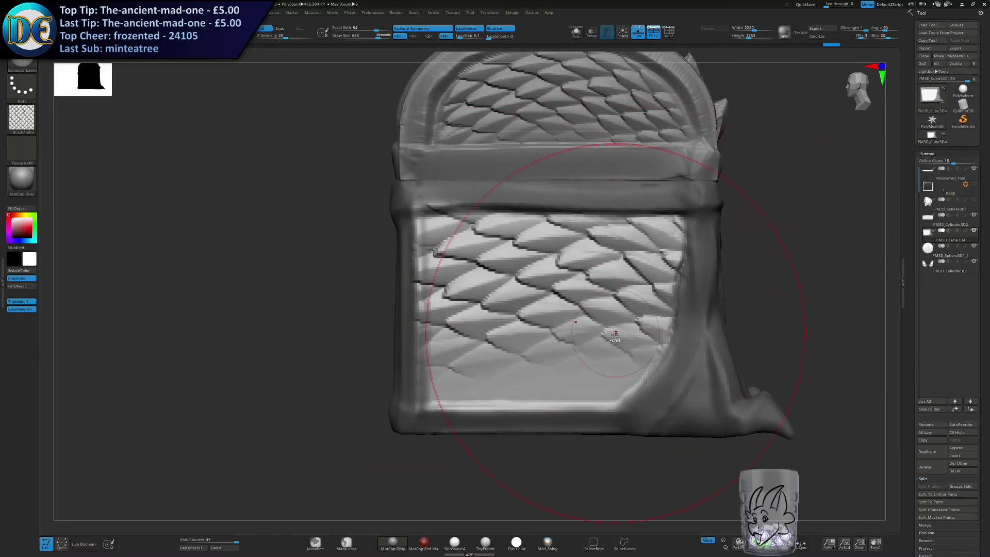
key("ctrl+z")
key("s")
left_click_drag(617, 325, 602, 325)
left_click_drag(675, 335, 516, 268)
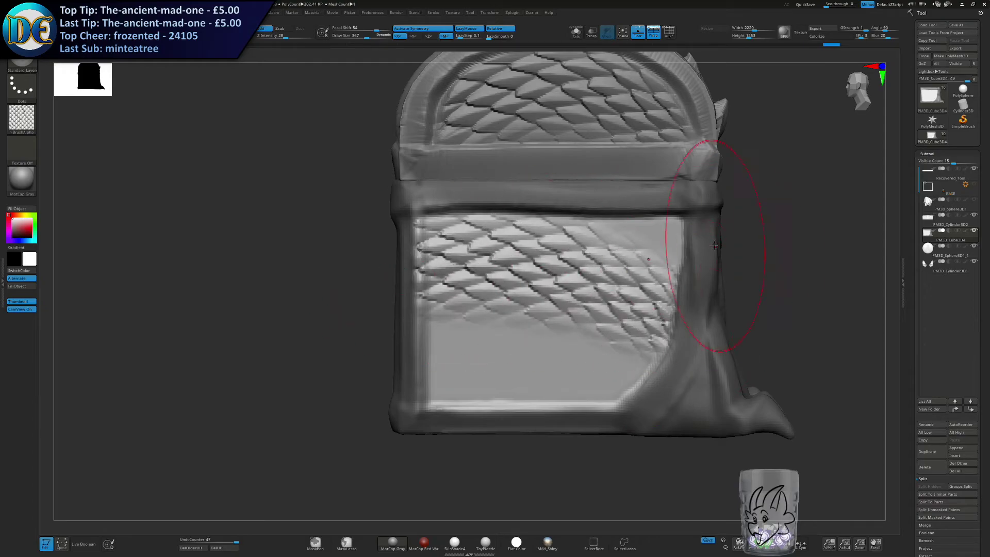
Try scale strokes over the lower part of the end panel and undo them.
left_click_drag(583, 343, 433, 362)
mouse_move(432, 362)
right_mouse_down("ctrl")
mouse_move(397, 361)
mouse_move(431, 358)
right_mouse_up("ctrl")
key("ctrl+z")
key("ctrl+z")
key("ctrl+z")
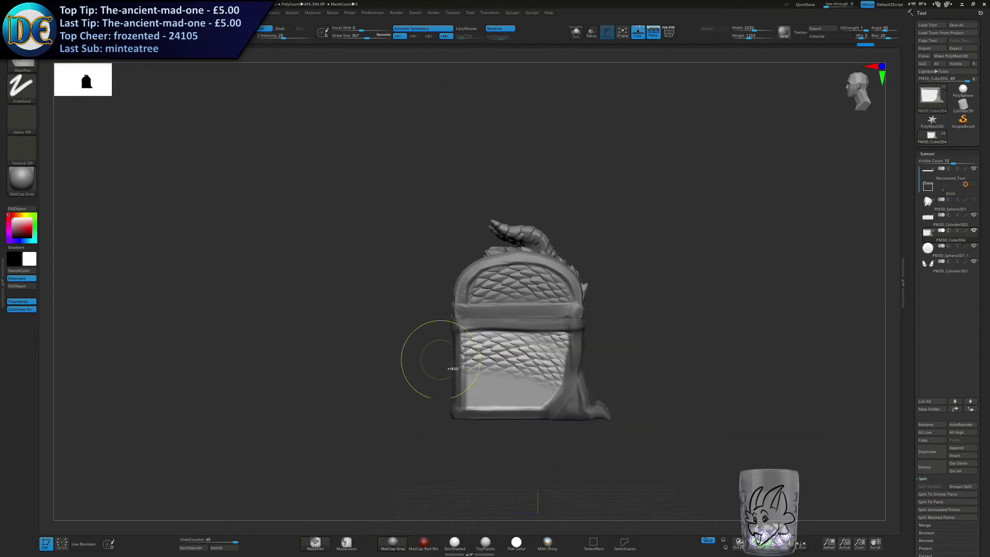
key("ctrl+shift+z")
left_click_drag(479, 319, 490, 316)
key("ctrl+z")
key("ctrl+z")
Cover the lower part of the end panel with scales and clear the mask from the chest body.
left_click_drag(555, 382, 457, 343)
left_click_drag(566, 352, 545, 414)
left_click_drag(437, 403, 503, 384)
left_click_drag(432, 409, 455, 387)
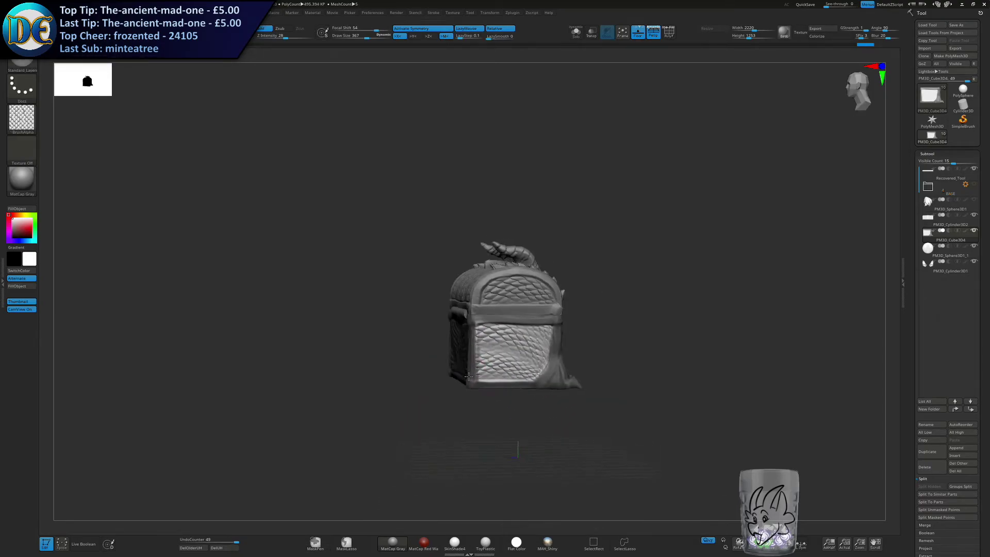
key("ctrl+z")
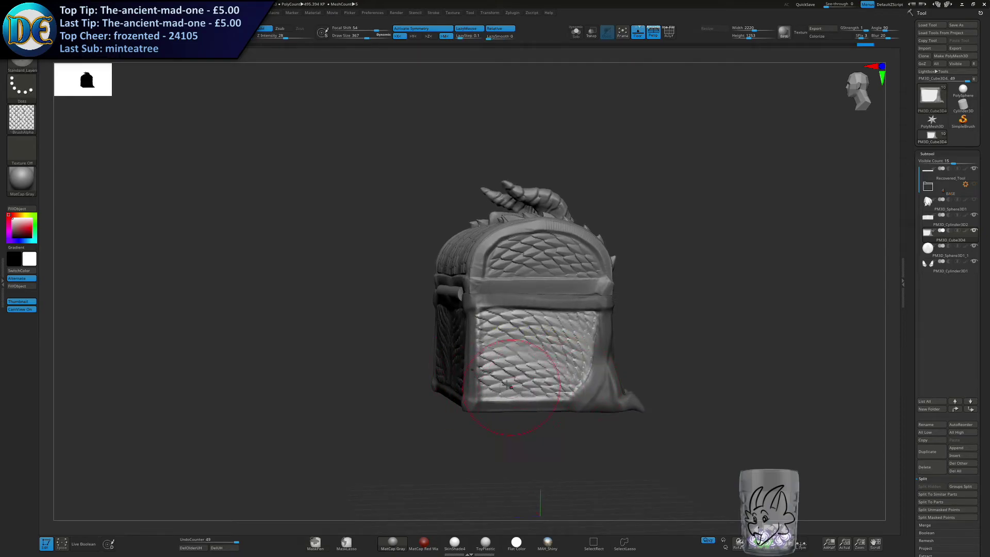
left_click_drag(696, 407, 659, 411)
Show the wings subtool again and face the chest from the front.
mouse_move(383, 398)
left_mouse_down("ctrl")
mouse_move(424, 428)
mouse_move(381, 405)
mouse_move(402, 409)
mouse_move(450, 355)
mouse_move(405, 351)
left_mouse_up("ctrl")
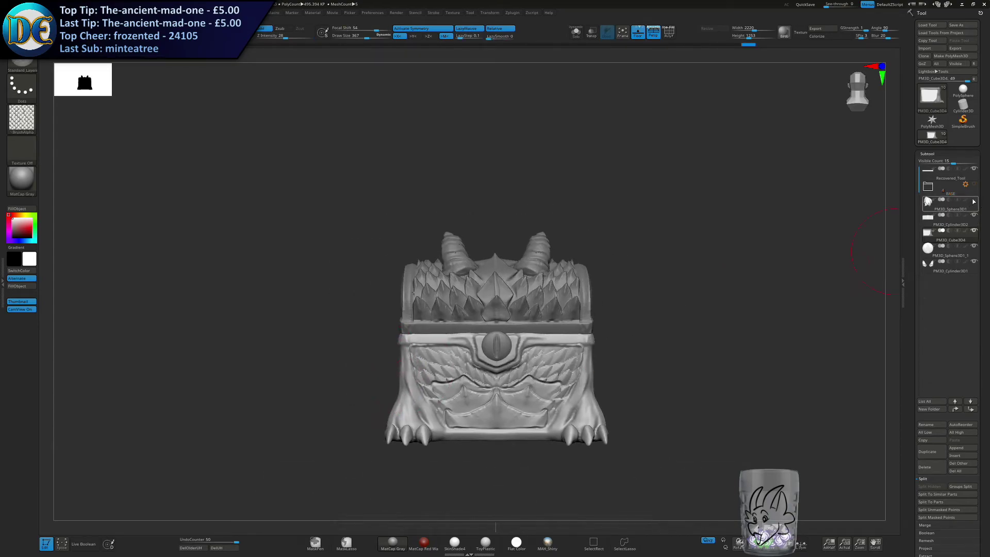
left_click(974, 201)
mouse_move(944, 205)
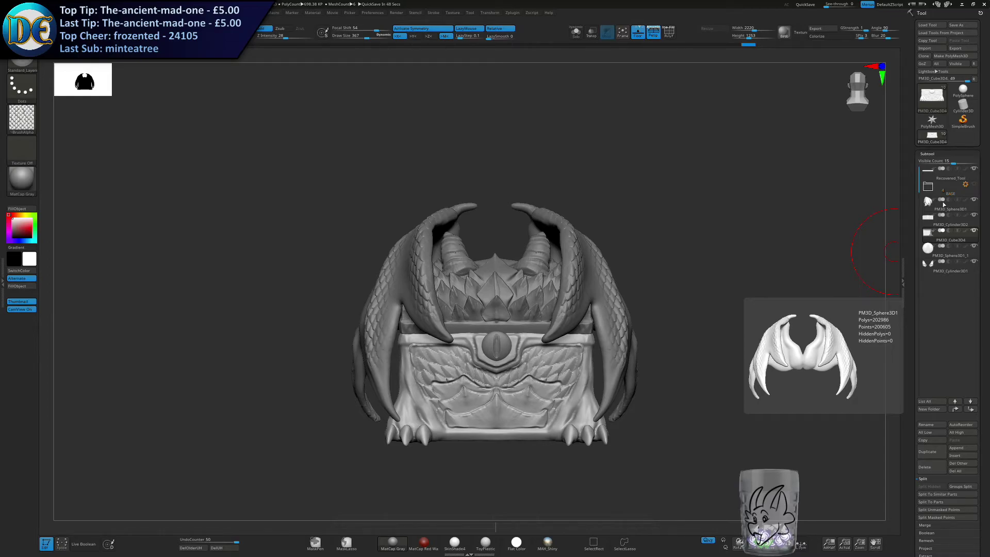
key("alt")
scroll(944, 205, "up", 2)
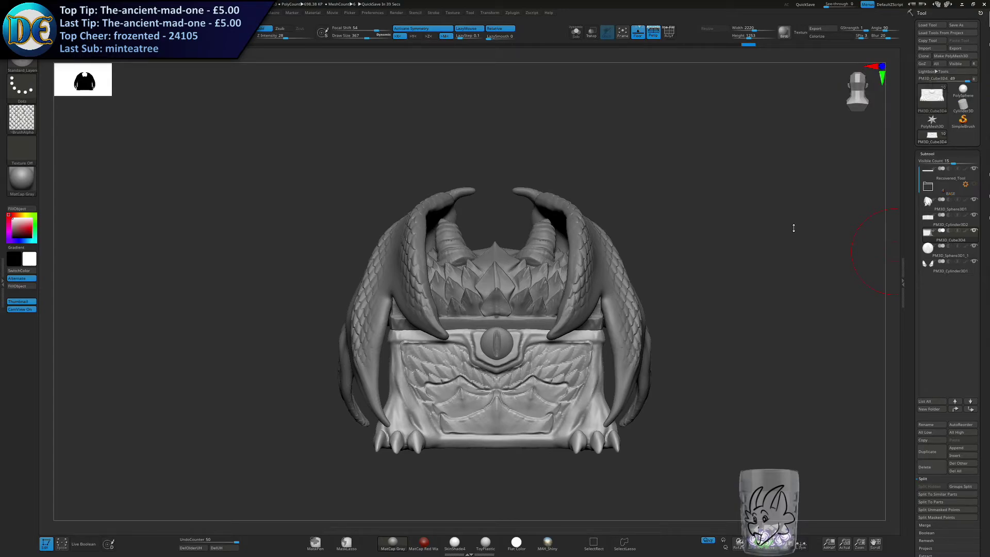
Save the project over the existing file.
left_click_drag(711, 216, 703, 292)
key("ctrl+s")
key("Return")
key("y")
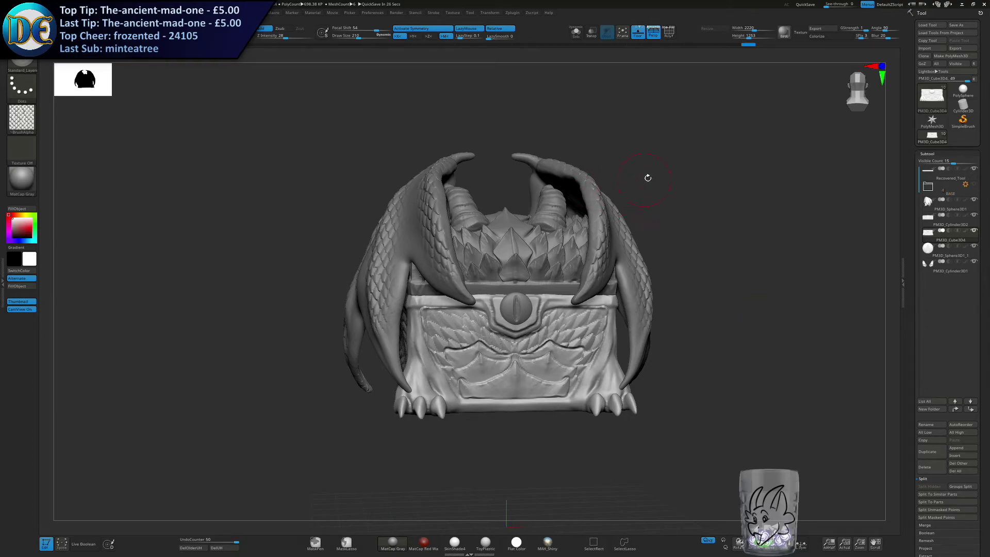
Examine the scales on the wings, front and end panel from the front and the side.
mouse_move(677, 181)
left_mouse_down("shift")
mouse_move(743, 175)
mouse_move(732, 207)
mouse_move(754, 184)
mouse_move(745, 156)
mouse_move(698, 206)
mouse_move(665, 190)
mouse_move(682, 185)
left_mouse_up("shift")
key("space")
key("bracketleft")
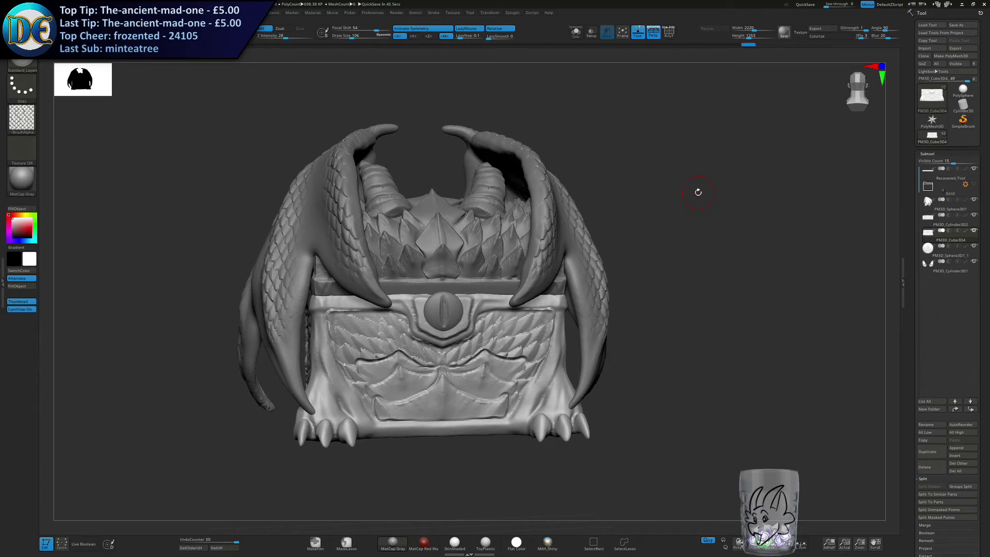
left_click_drag(699, 192, 341, 423)
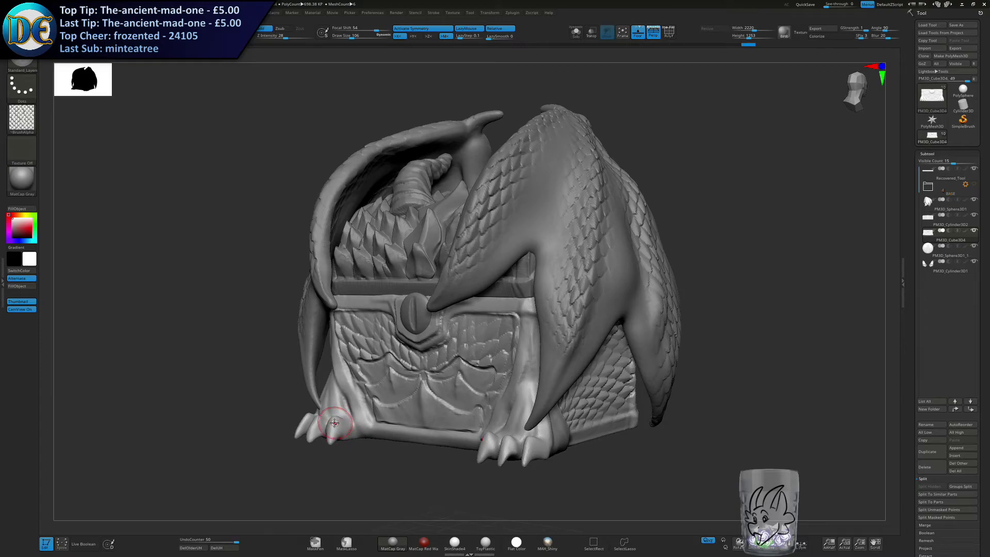
right_click_drag(324, 417, 334, 419)
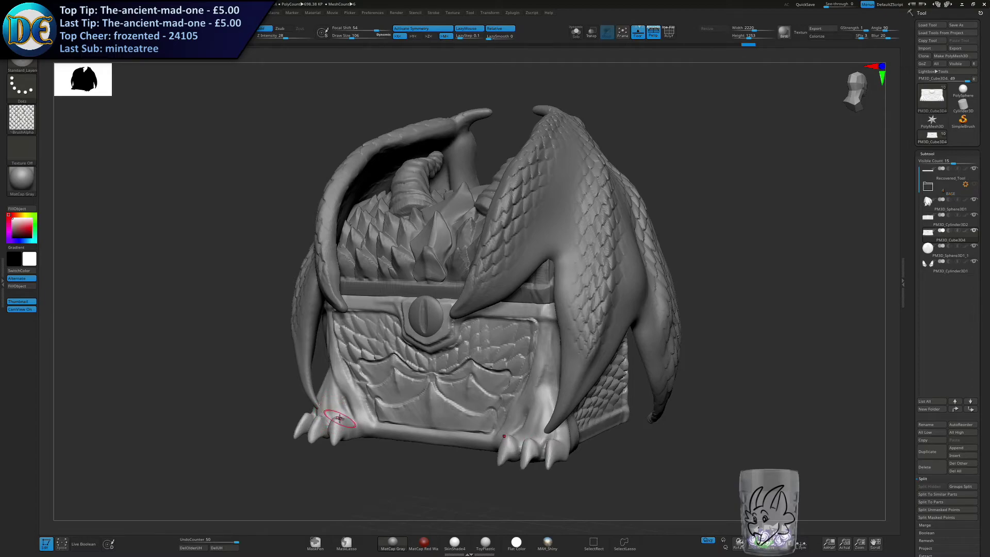
mouse_move(340, 419)
right_mouse_down()
mouse_move(455, 351)
mouse_move(435, 283)
mouse_move(448, 288)
right_mouse_up()
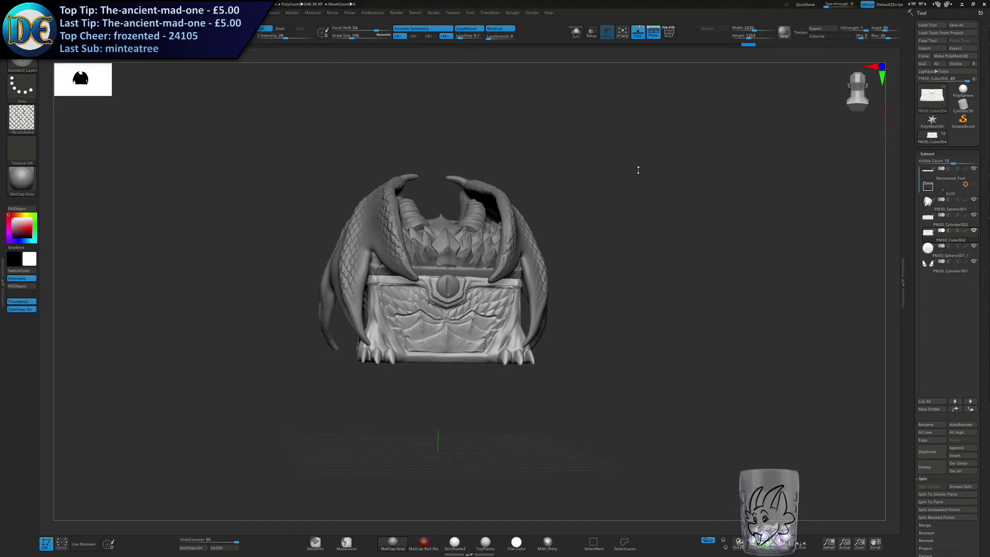
mouse_move(586, 160)
right_mouse_down()
mouse_move(557, 170)
mouse_move(498, 160)
mouse_move(515, 163)
mouse_move(508, 173)
mouse_move(528, 168)
mouse_move(537, 230)
right_mouse_up()
right_click_drag(606, 217, 619, 250, "alt")
right_click_drag(619, 250, 644, 286, "ctrl")
Re-save the second-draft project, replacing the previous version.
key("ctrl+s")
key("Return")
key("Left")
key("Return")
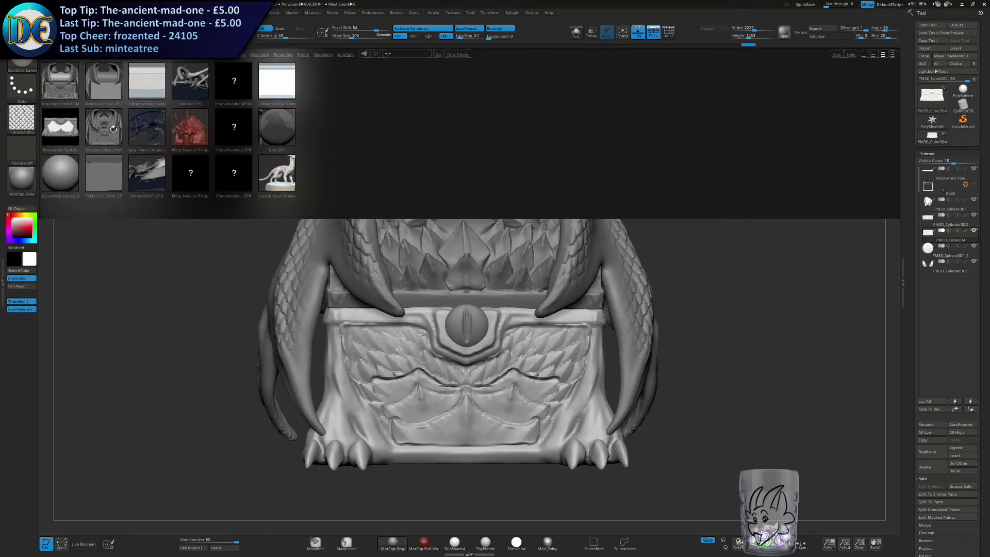
Open the first-draft project Draconic Chest DRAFT 1 - Organic.ZPR and view its chest from the front.
double_click(107, 125)
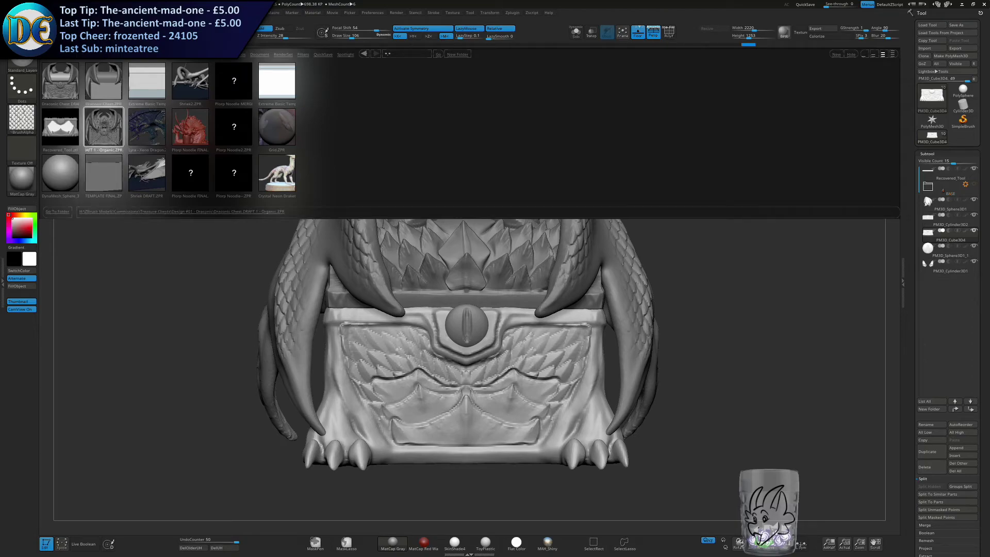
left_click(519, 299)
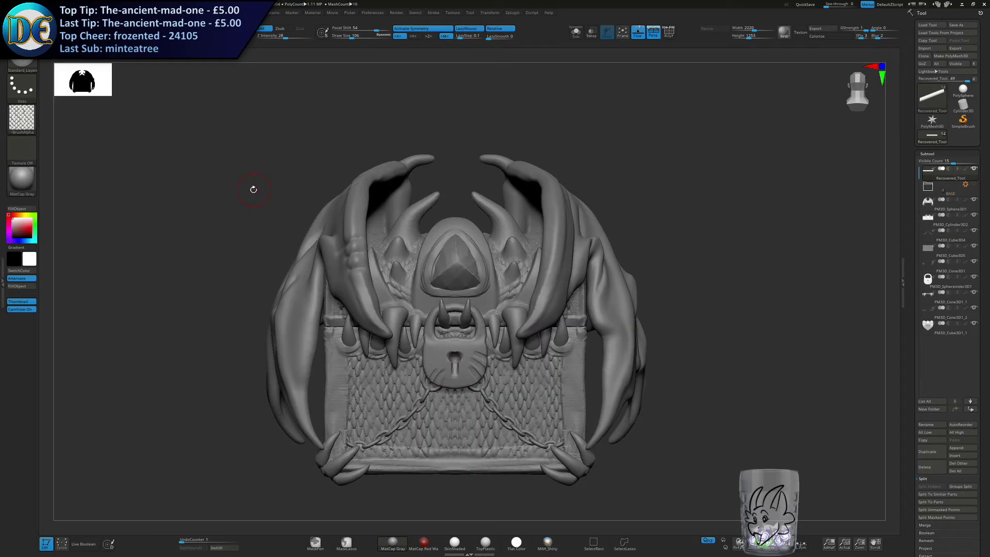
left_click_drag(227, 186, 235, 188)
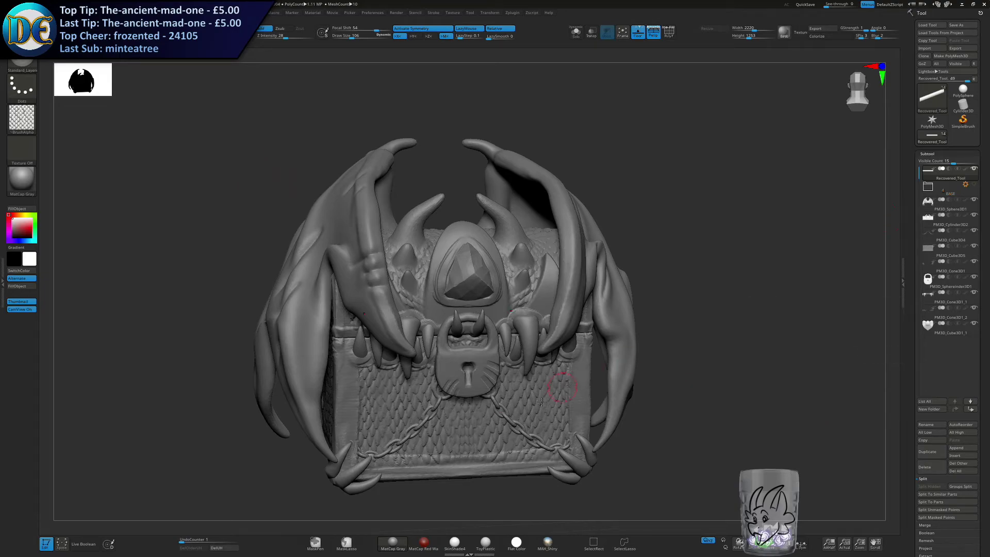
In the Desktop folder of F; Main Recordings, cut the four recordings dated 2020.07.26.
key("super")
left_click(124, 549)
left_click(40, 189)
double_click(264, 105)
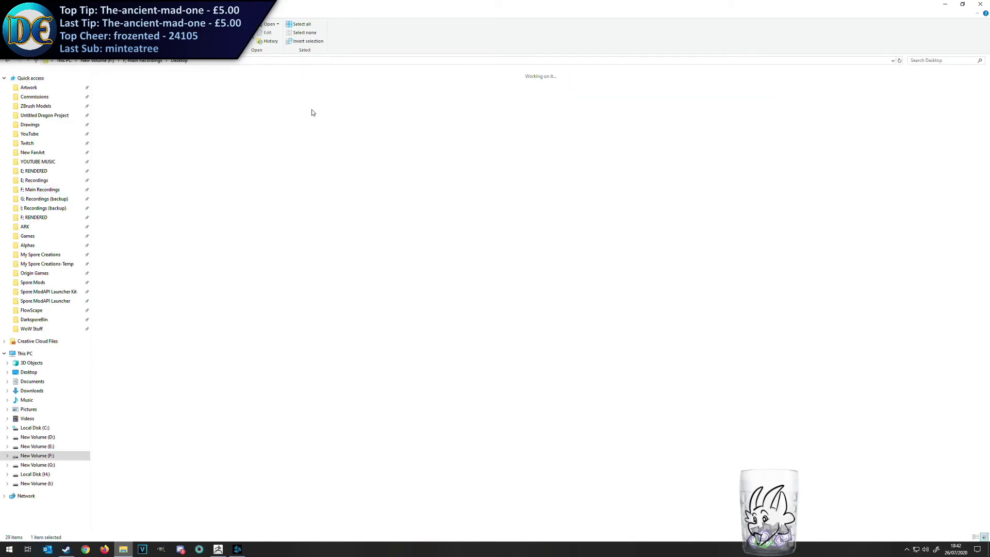
left_click(463, 99)
left_click(498, 99)
left_click(619, 99, "shift")
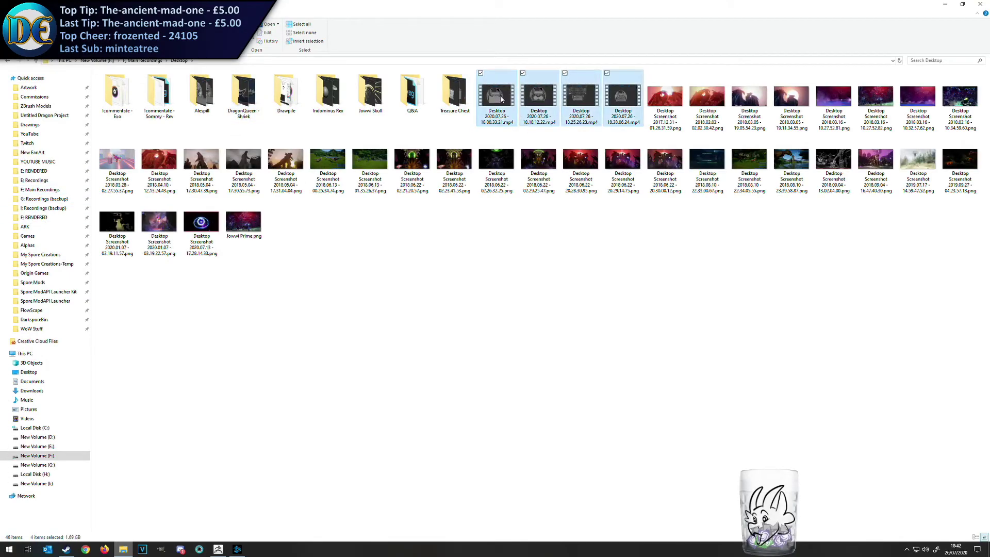
right_click(501, 98)
left_click(462, 166)
In the Treasure Chest folder, create a "Draft 2 - Scales" subfolder holding the cut recordings, and close the file window.
double_click(457, 96)
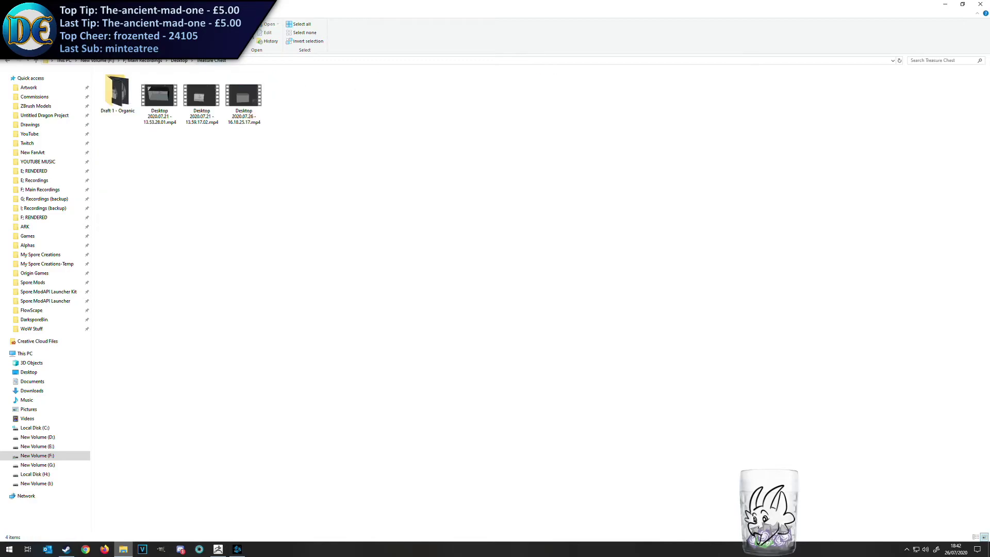
key("ctrl+shift+n")
type("Draft 2 - Sca;es")
key("Return")
key("Return")
key("BackSpace")
left_click(171, 110)
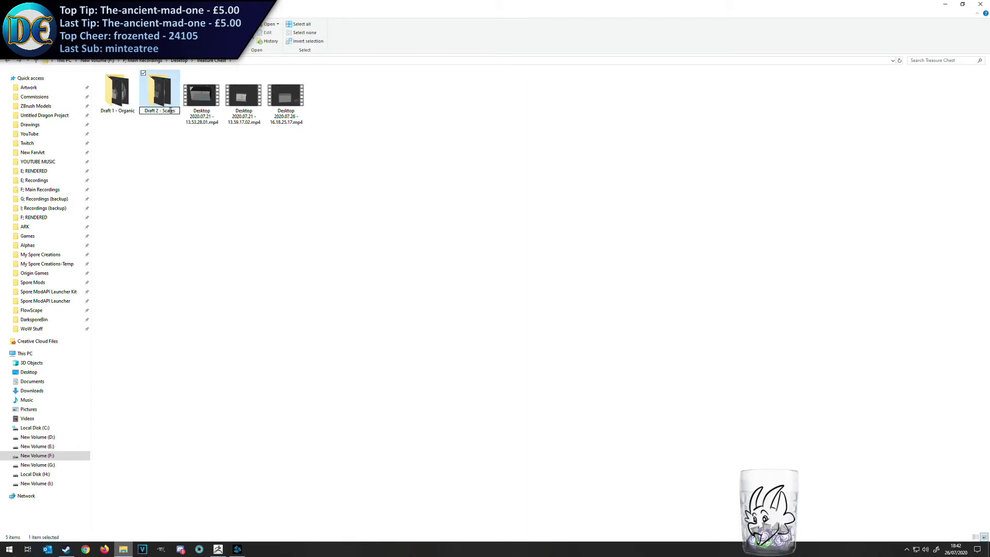
left_click(317, 152)
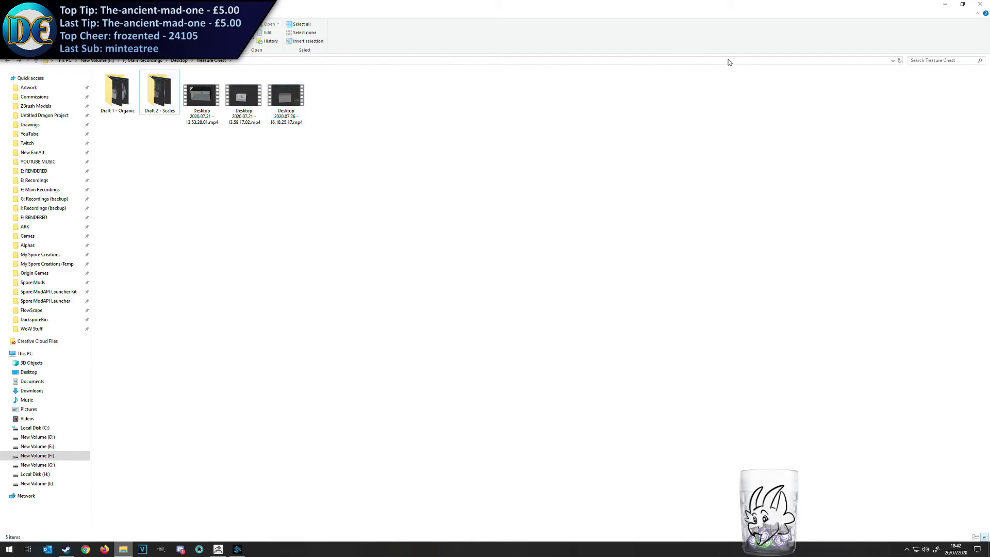
left_click(980, 4)
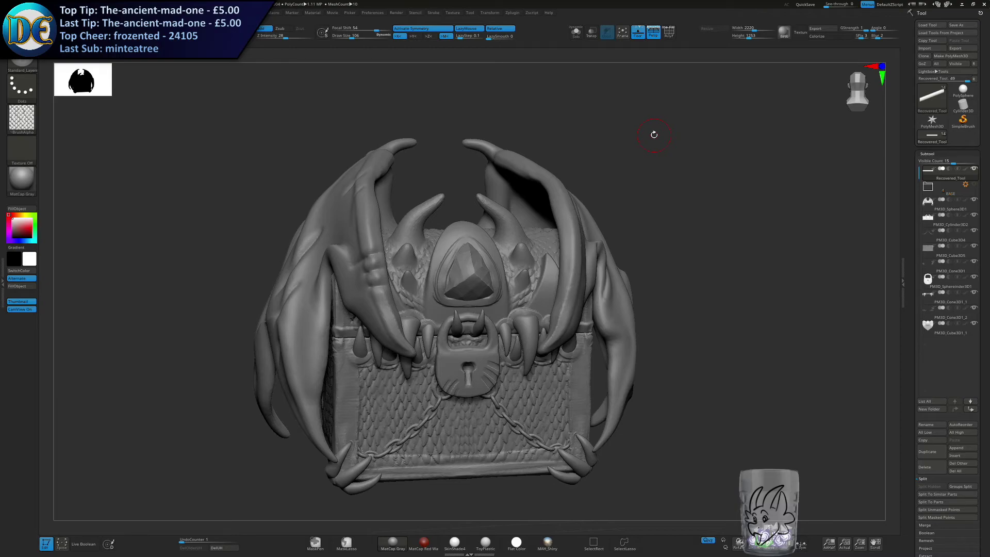
Open the base project Draconic Chest.ZPR without saving changes to the current project.
left_click_drag(627, 142, 627, 177)
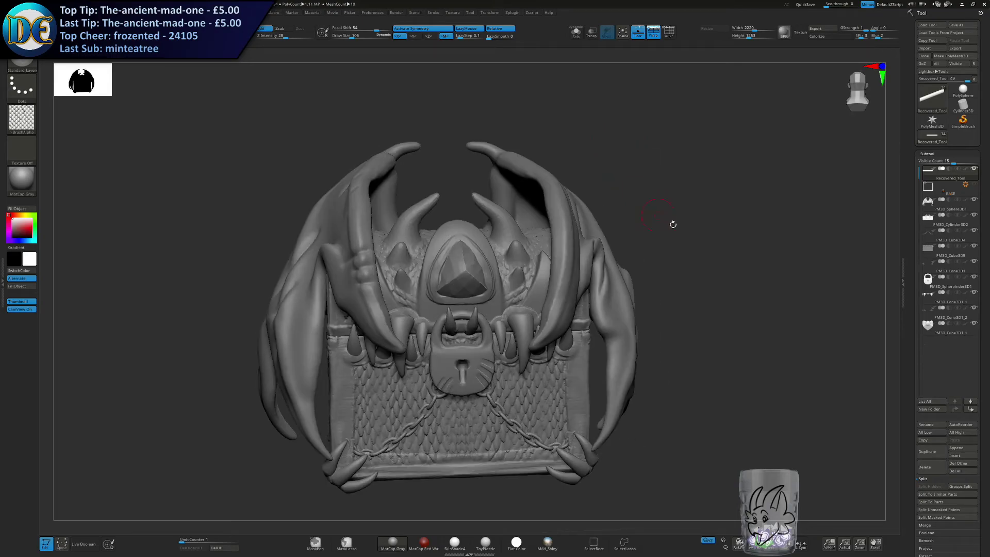
mouse_move(695, 270)
right_mouse_down()
mouse_move(688, 290)
mouse_move(649, 206)
mouse_move(617, 218)
mouse_move(611, 302)
mouse_move(605, 215)
right_mouse_up()
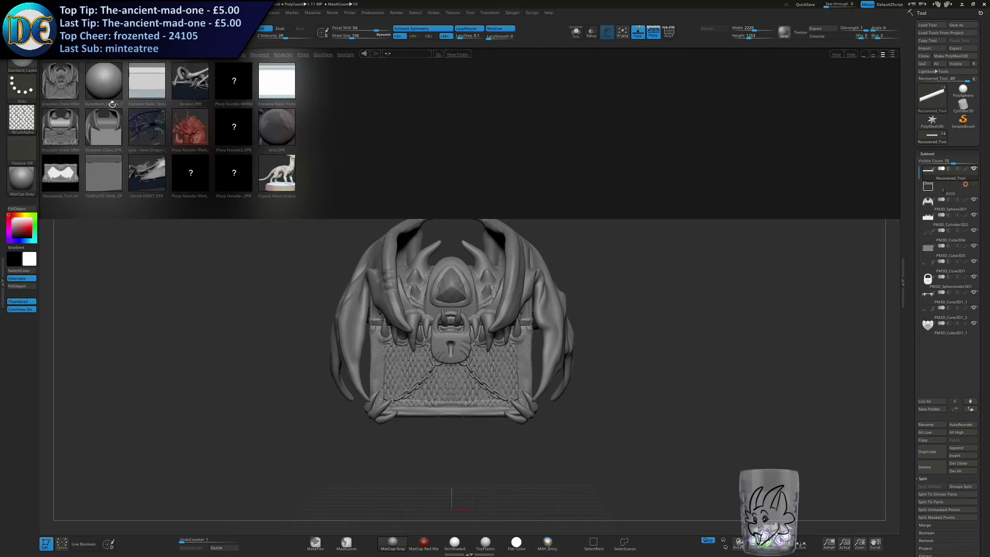
double_click(103, 129)
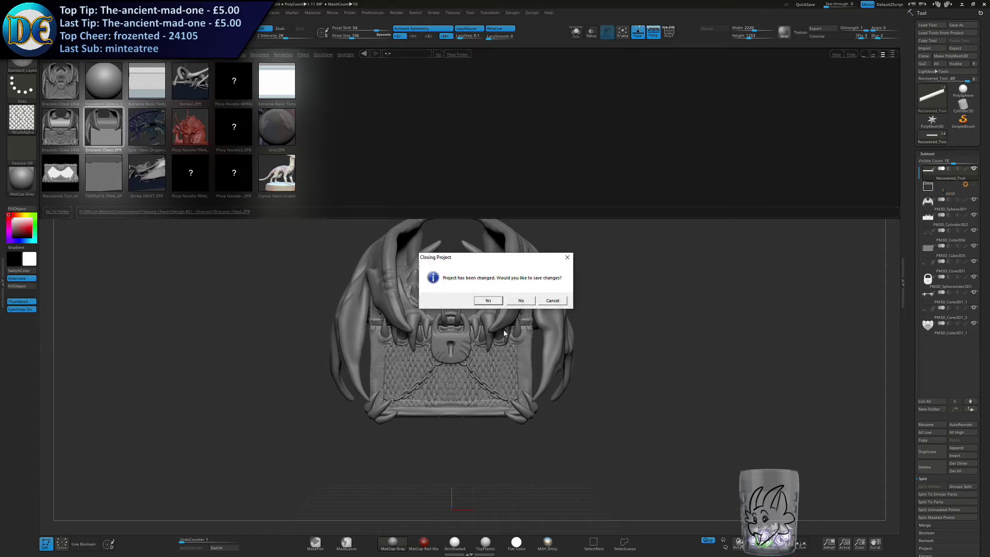
left_click(520, 301)
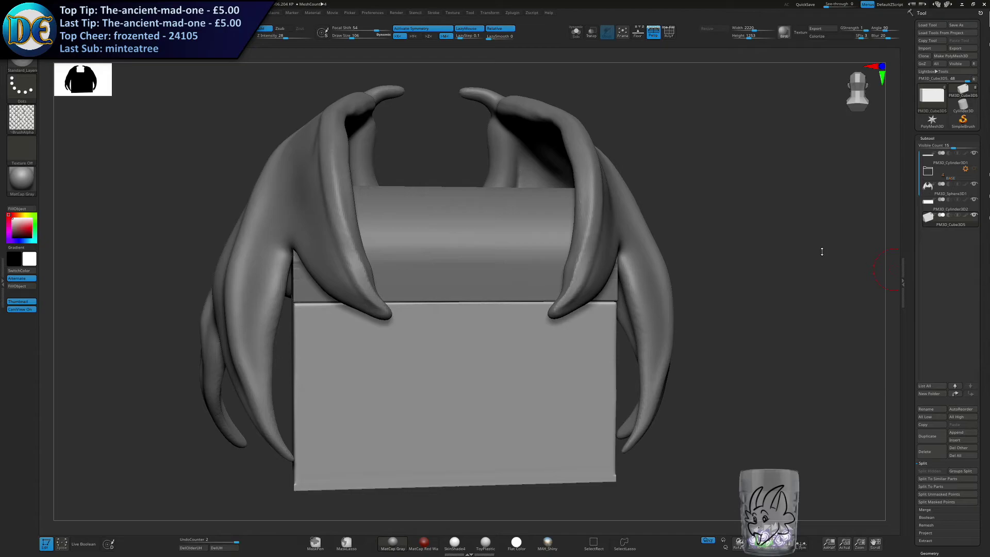
Hide the wings subtool so only the plain chest body and lid are shown.
left_click_drag(794, 244, 806, 242)
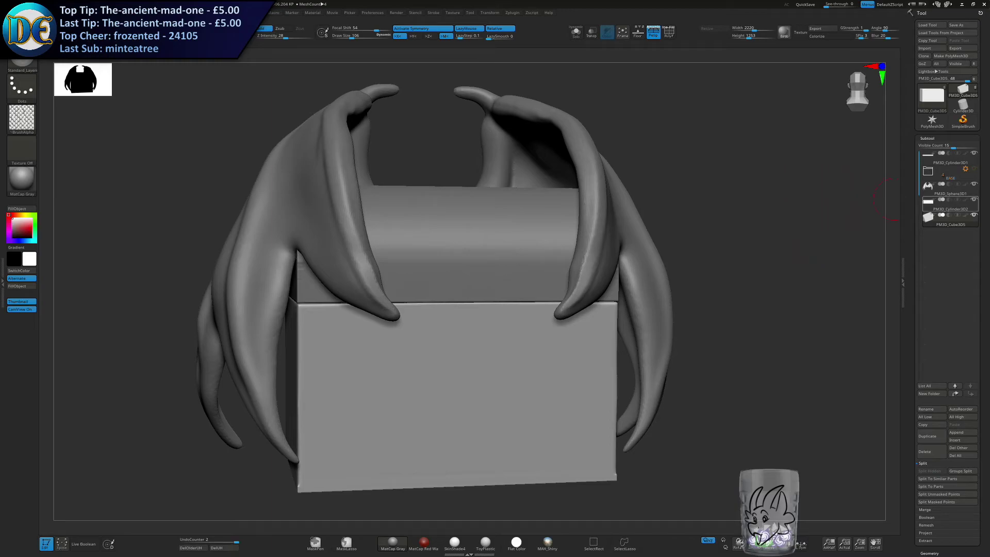
mouse_move(949, 204)
left_click_drag(690, 344, 711, 336)
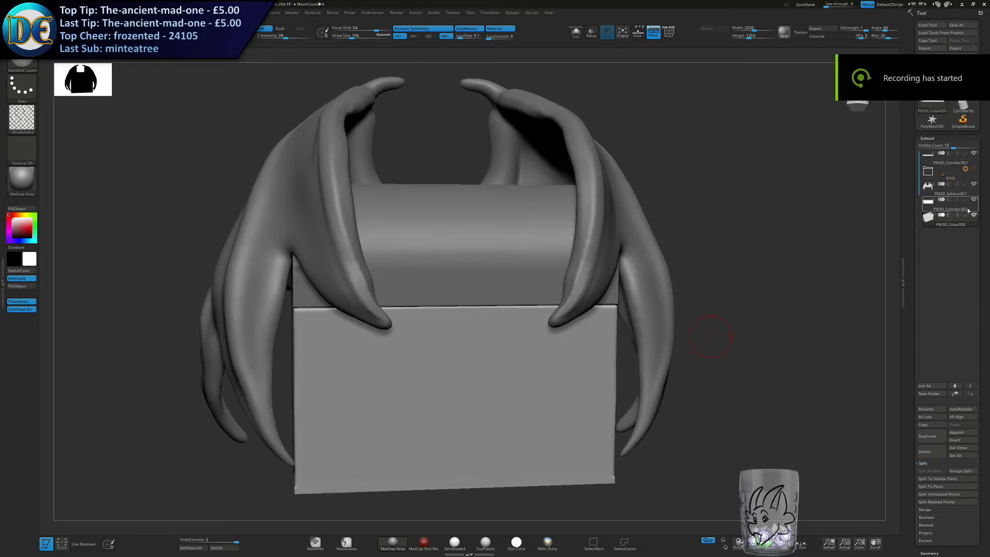
left_click(974, 184)
right_click_drag(576, 362, 589, 325, "alt")
mouse_move(547, 415)
right_mouse_down("alt")
mouse_move(540, 329)
mouse_move(572, 327)
mouse_move(544, 305)
right_mouse_up("alt")
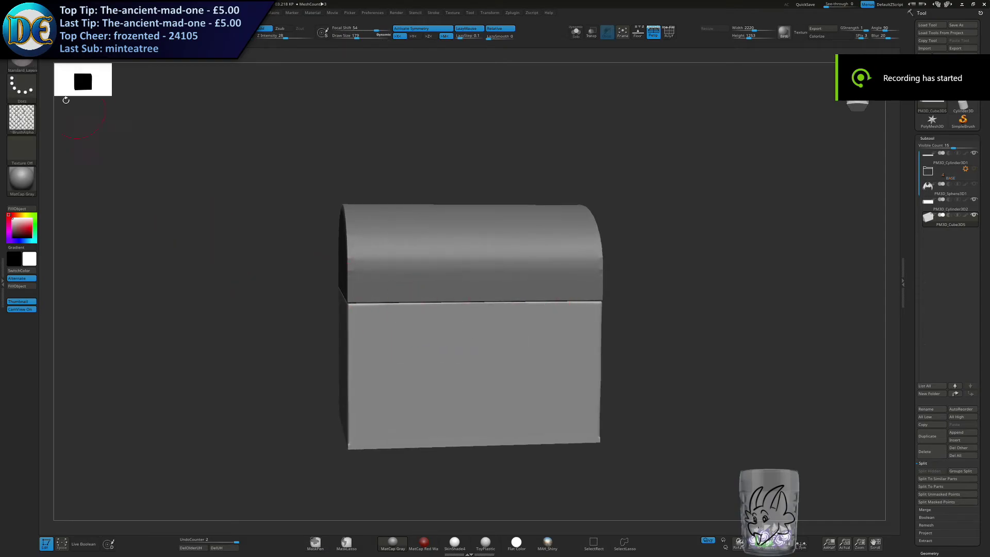
Choose the ClayBuildup brush and reduce its draw size for the front of the chest.
left_click(28, 66)
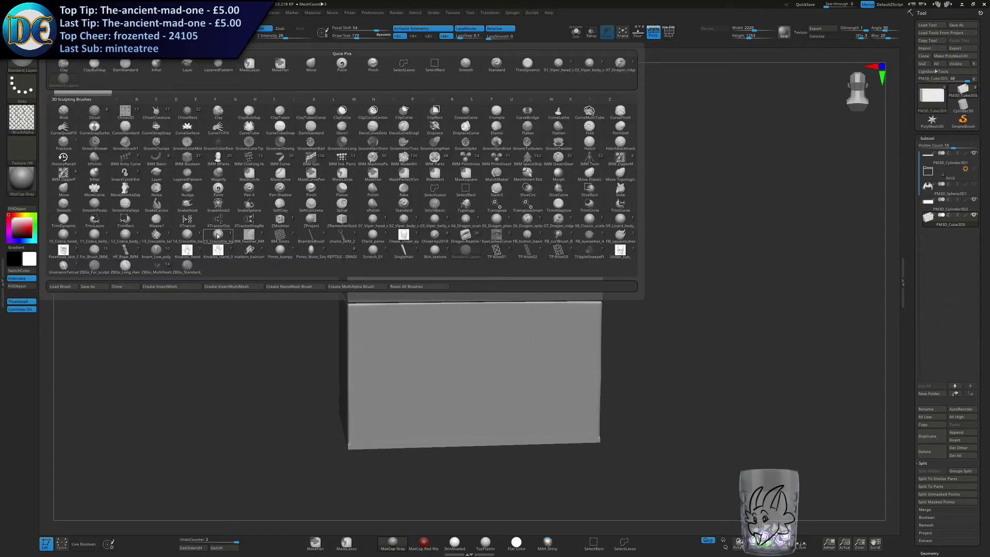
left_click(23, 62)
key("c")
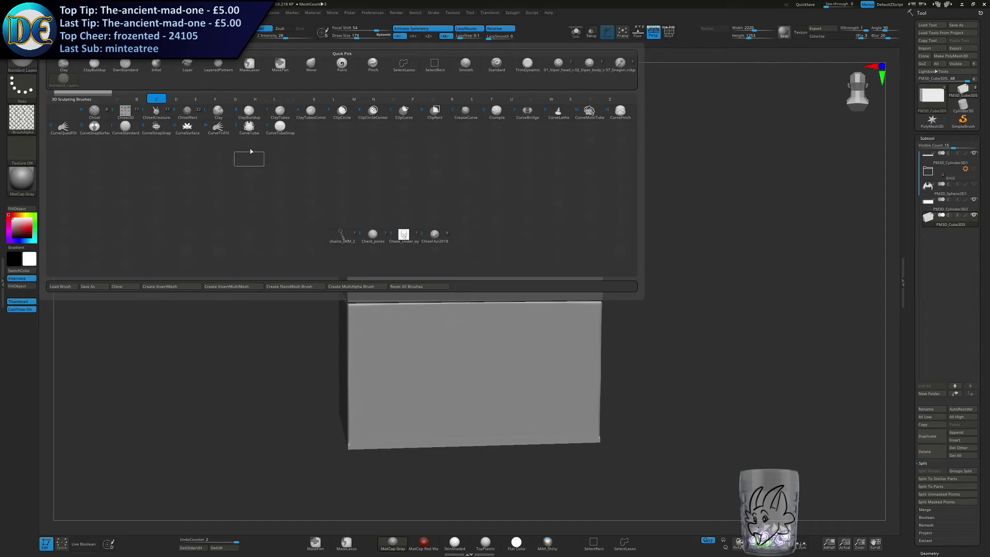
key("b")
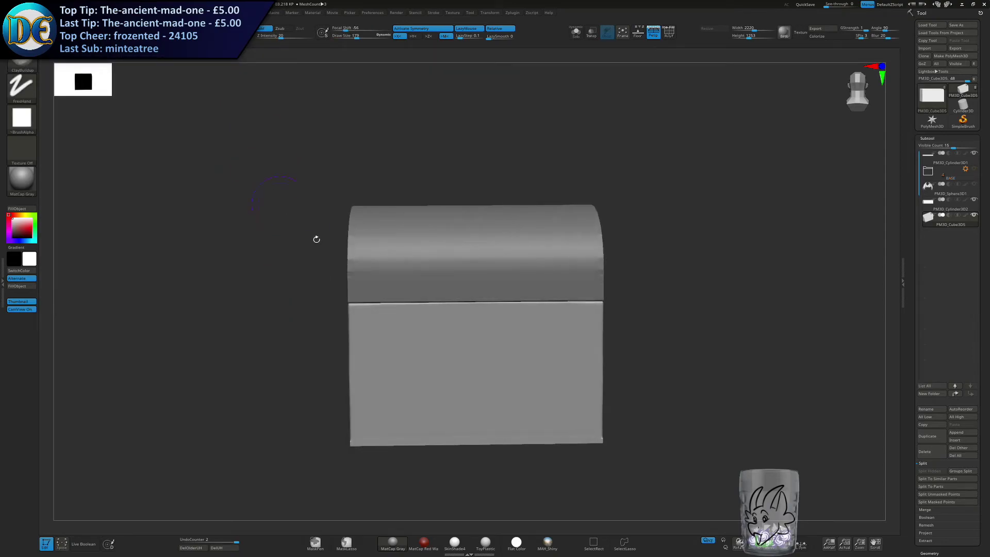
right_click_drag(290, 217, 319, 233, "shift")
right_click_drag(497, 331, 479, 239, "alt")
key("s")
left_click_drag(488, 246, 482, 247)
right_click_drag(481, 252, 474, 216, "alt")
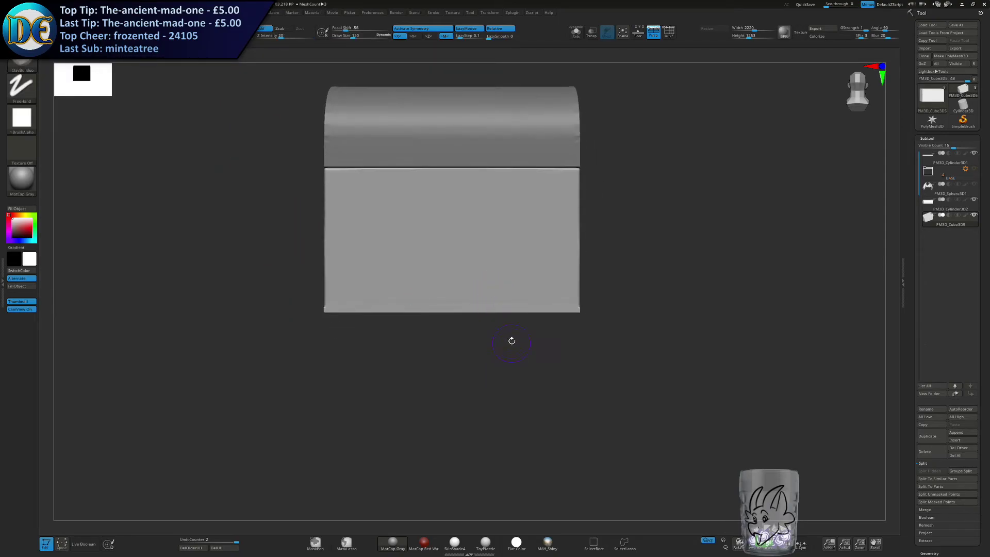
right_click_drag(506, 314, 498, 345, "alt")
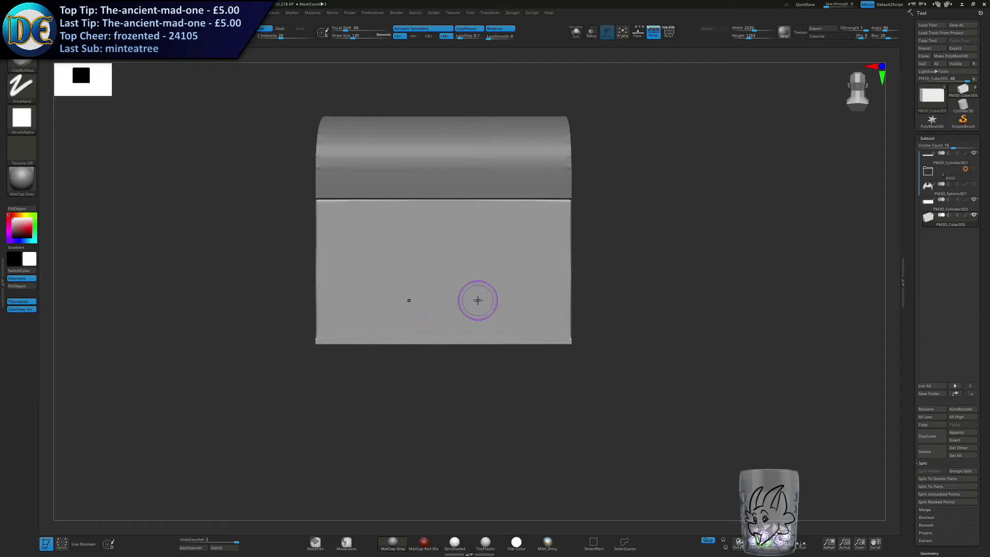
Restart the screen recording, discarding the short clip from the Desktop recordings folder.
key("super+alt+r")
key("super")
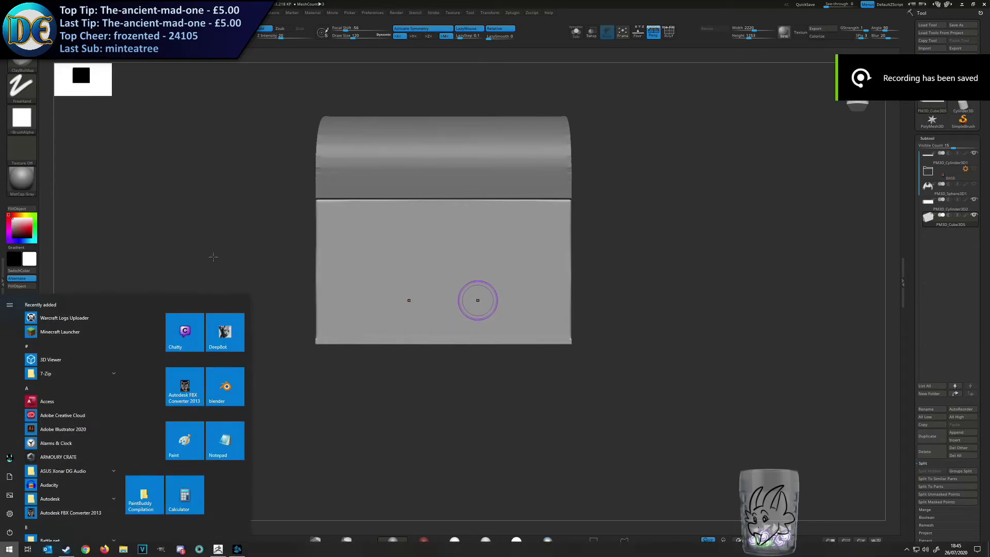
left_click(123, 549)
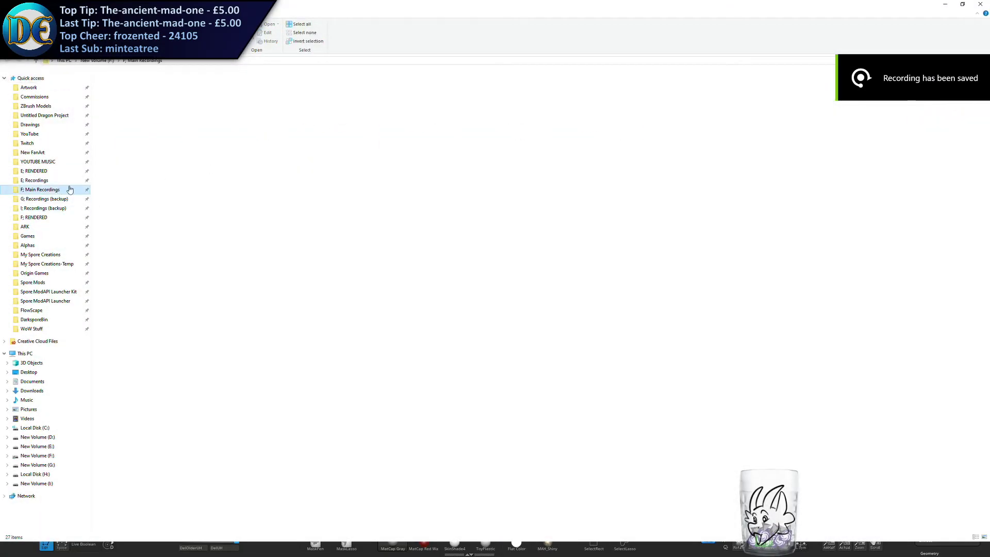
double_click(285, 92)
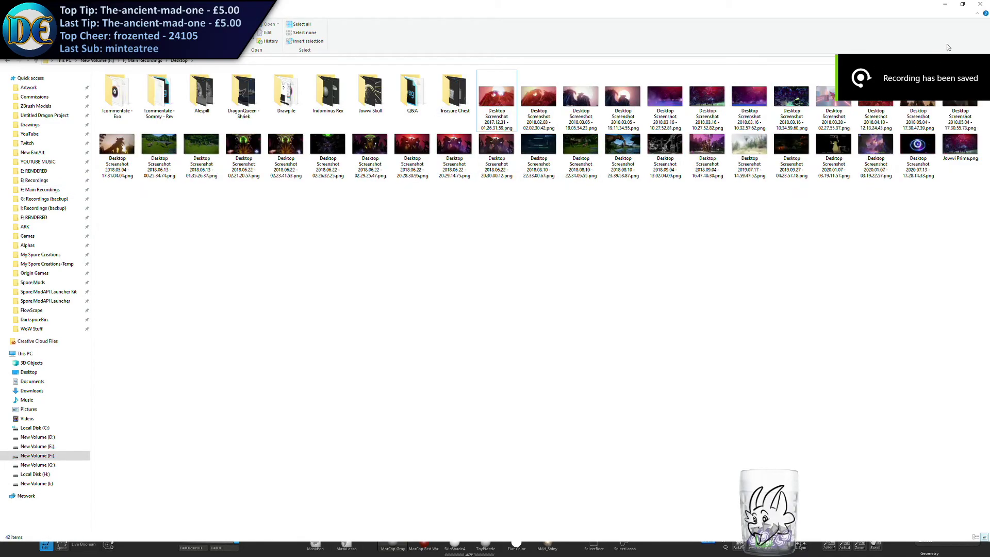
left_click(981, 4)
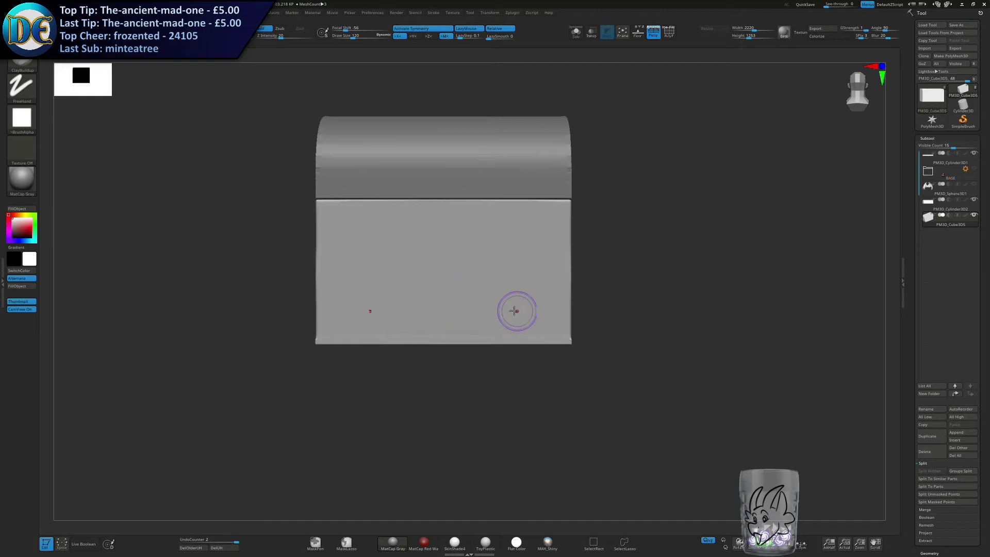
right_click_drag(509, 304, 498, 345, "alt")
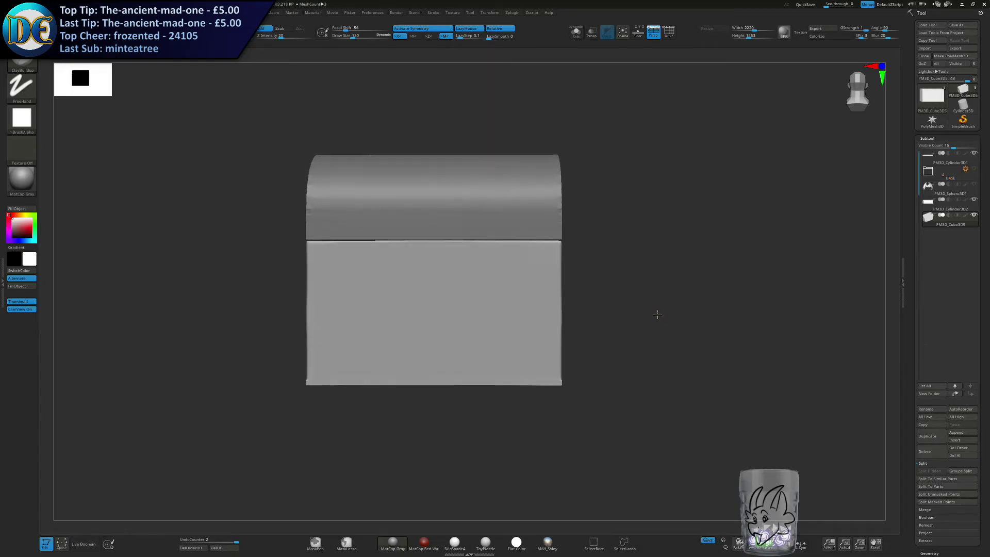
key("space")
key("alt+F9")
Append a Cube3D to the chest and make it the active subtool.
right_click_drag(747, 216, 736, 272, "alt")
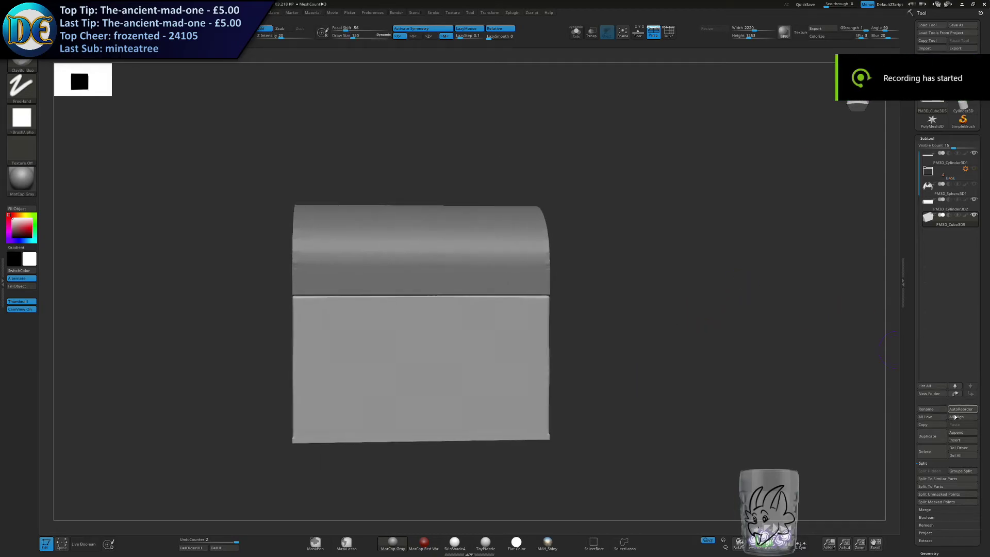
left_click(956, 439)
left_click(770, 416)
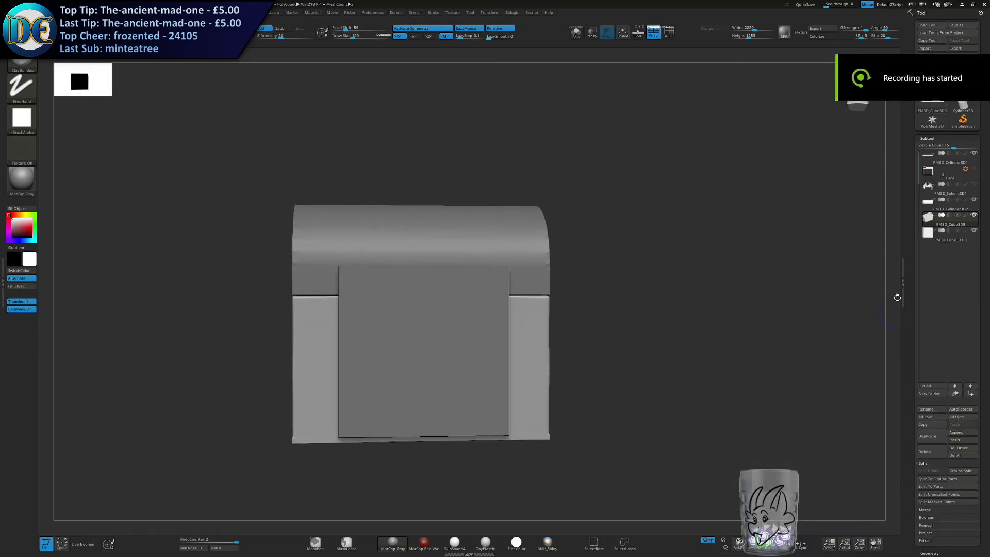
left_click(944, 238)
Transform the new cube into an upright diamond plate in front of the chest, with symmetry toggled.
key("w")
left_click_drag(456, 329, 401, 329)
left_click(405, 29)
right_click_drag(400, 329, 447, 312, "shift")
left_click_drag(330, 348, 378, 348)
right_click_drag(438, 325, 356, 330, "shift")
left_click(475, 286, "alt")
left_click_drag(464, 292, 465, 244)
left_click_drag(468, 301, 465, 251)
right_click(456, 348)
right_click(434, 314)
left_click(444, 328)
Shape the diamond plate with the Move brush at varying draw sizes, curving its edges and upper corner.
key("s")
left_click_drag(505, 282, 521, 281)
right_click_drag(505, 269, 460, 247, "alt")
key("s")
left_click(467, 247)
left_click_drag(461, 313, 439, 306)
key("s")
left_click(447, 303)
left_click_drag(434, 334, 426, 364)
left_click_drag(446, 319, 437, 309)
key("s")
left_click(480, 271)
mouse_move(465, 254)
left_mouse_down()
mouse_move(475, 246)
mouse_move(465, 230)
left_mouse_up()
right_click_drag(479, 245, 440, 257)
Push the plate back against the chest and bend it with the Move brush into a bulging shield with a pointed lower tip.
key("w")
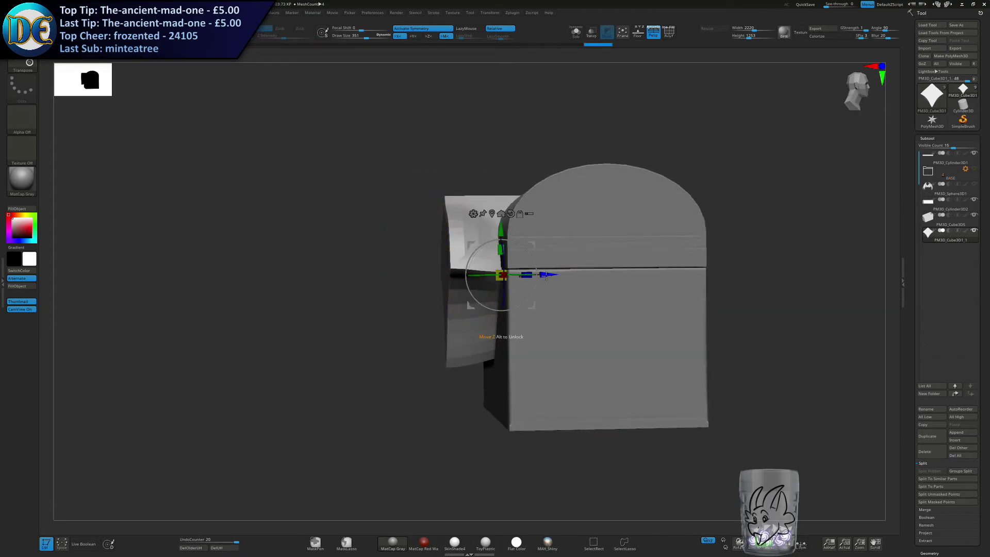
left_click_drag(546, 274, 583, 274)
right_click(456, 288)
key("q")
right_click_drag(455, 261, 478, 265)
key("s")
left_click_drag(466, 262, 478, 306)
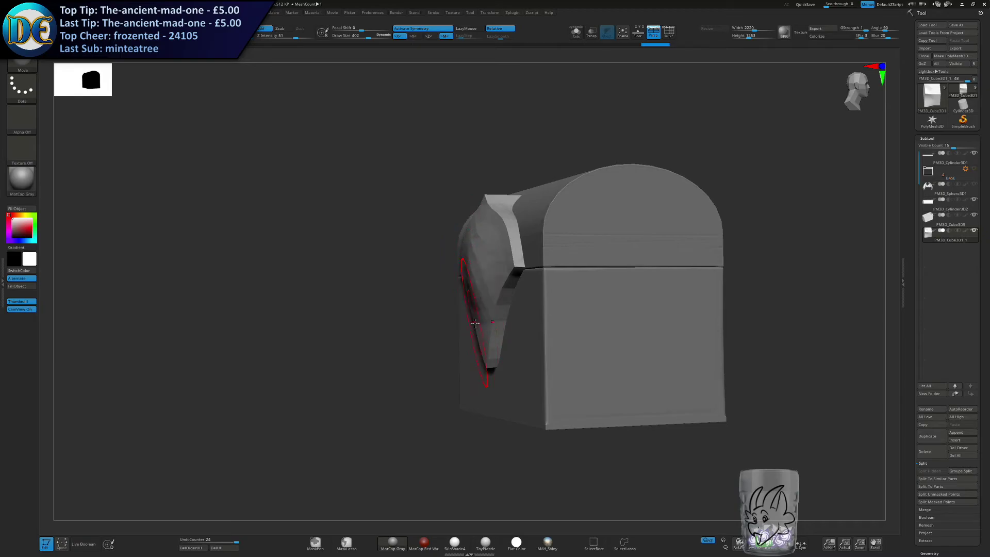
right_click_drag(480, 252, 553, 255)
left_click_drag(482, 239, 486, 250)
right_click_drag(486, 250, 491, 253)
left_click_drag(501, 220, 508, 225)
right_click_drag(528, 270, 568, 302, "alt")
right_click(568, 301)
right_click_drag(687, 292, 684, 279, "shift")
key("s")
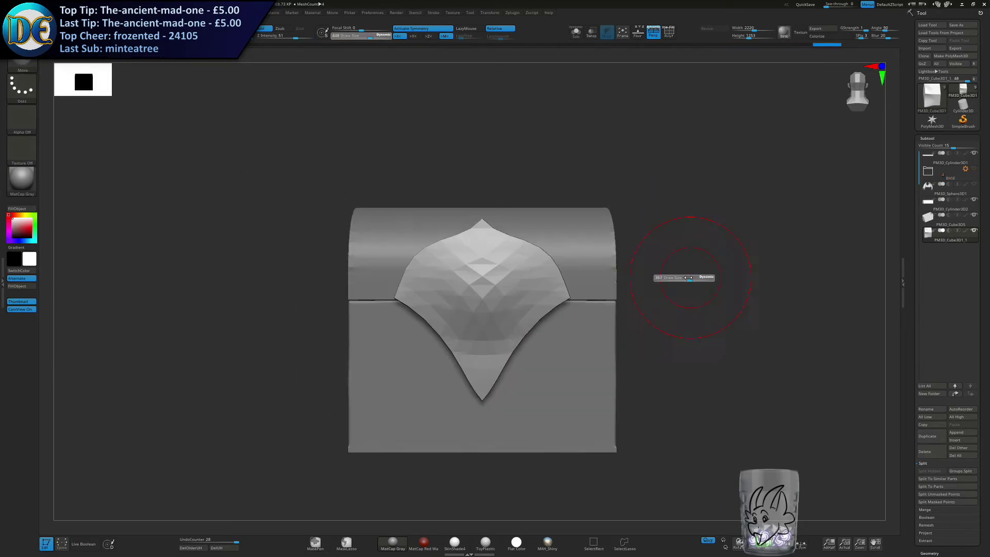
left_click_drag(684, 278, 680, 278)
right_click_drag(712, 289, 687, 227, "alt")
Append a ZSphere as a new subtool, make it active and scale it down for the chest's front.
left_click(953, 433)
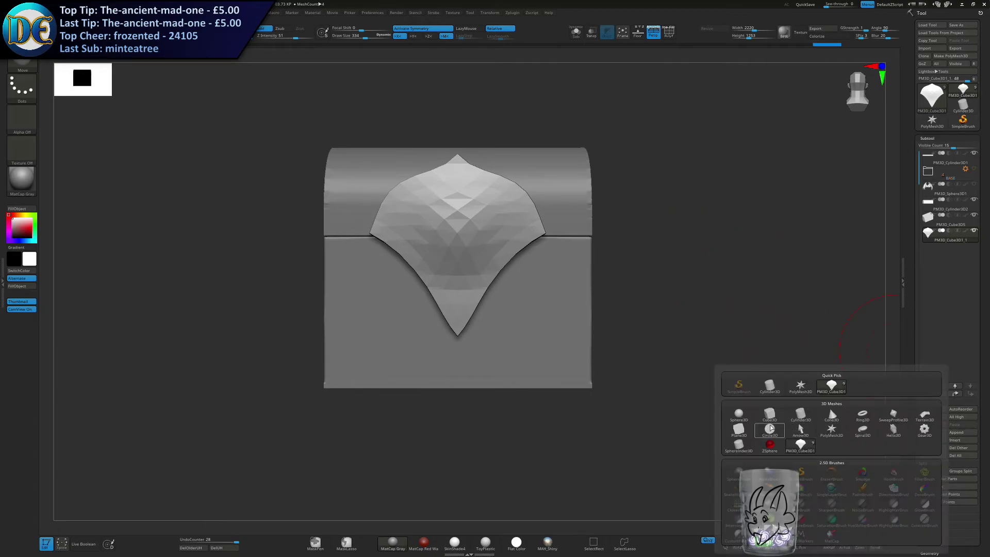
left_click(770, 444)
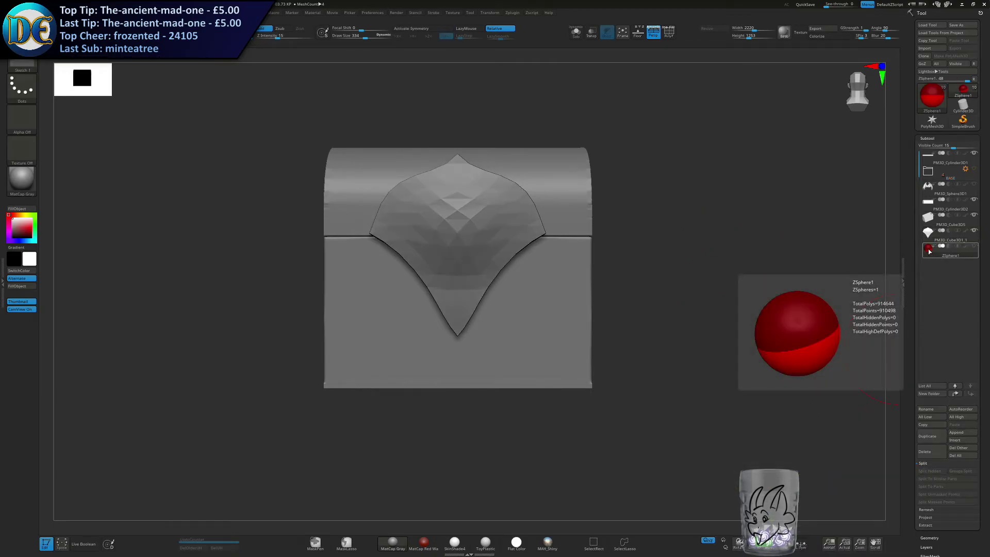
key("s")
left_click_drag(490, 303, 488, 303)
right_click_drag(430, 302, 458, 300, "shift")
left_click_drag(458, 301, 595, 311)
mouse_move(596, 311)
right_mouse_down("shift")
mouse_move(514, 292)
mouse_move(479, 321)
mouse_move(467, 313)
right_mouse_up("shift")
key("e")
mouse_move(412, 303)
left_mouse_down()
mouse_move(347, 256)
mouse_move(396, 304)
mouse_move(432, 312)
mouse_move(436, 299)
mouse_move(420, 302)
mouse_move(505, 344)
left_mouse_up()
key("s")
Reduce the draw size and add child ZSpheres that extend the chain around the lower front corner.
key("s")
Move the ZSphere to the chest's lower front corner beside the shield plate.
key("w")
right_click_drag(526, 336, 449, 330)
right_click_drag(550, 345, 448, 348, "alt")
left_click_drag(432, 328, 469, 349)
right_click_drag(471, 349, 508, 338)
mouse_move(501, 338)
right_mouse_down()
mouse_move(510, 291)
mouse_move(537, 308)
right_mouse_up()
left_click_drag(490, 299, 509, 295)
right_click_drag(502, 281, 511, 331, "alt")
key("q")
key("s")
left_click_drag(506, 331, 499, 331)
mouse_move(501, 331)
left_mouse_down()
mouse_move(515, 343)
mouse_move(488, 331)
left_mouse_up()
mouse_move(634, 378)
right_mouse_down()
mouse_move(584, 361)
mouse_move(547, 366)
right_mouse_up()
left_click(519, 354)
left_click_drag(534, 357, 548, 364)
key("ctrl+z")
left_click_drag(554, 364, 557, 367)
right_click_drag(590, 420, 587, 359)
left_click_drag(560, 366, 695, 284)
Pull the ZSphere chain along the lower side of the chest as far as its back corner.
left_click_drag(543, 344, 607, 319)
right_click_drag(608, 289, 583, 416, "alt")
left_click_drag(464, 362, 497, 345)
left_click_drag(551, 392, 616, 366)
right_click_drag(617, 369, 604, 331)
left_click_drag(608, 375, 679, 410)
left_click_drag(666, 339, 704, 413)
left_click_drag(669, 342, 722, 343)
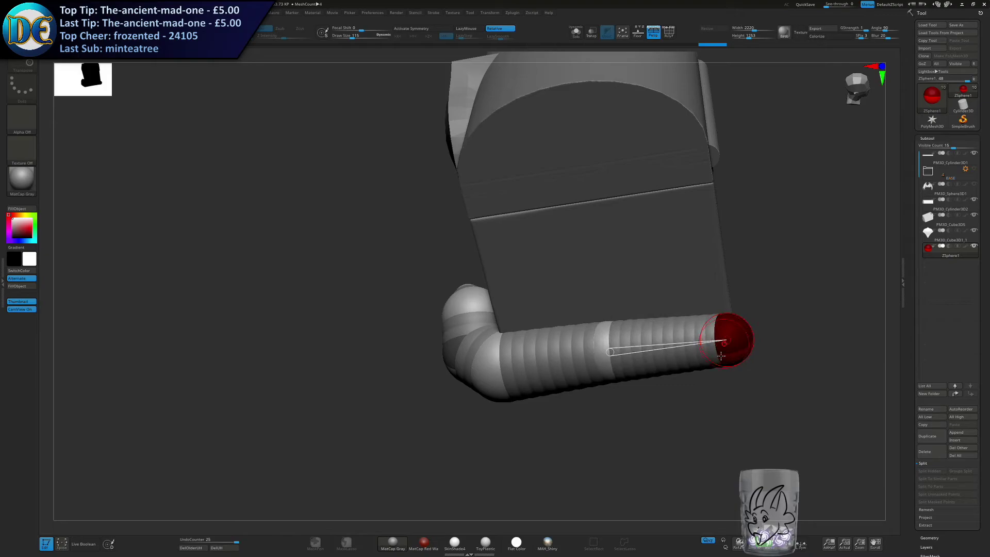
Reposition the joints of the side chain so it follows the chest's lower edge.
left_click(608, 351)
right_click_drag(609, 356, 647, 351)
left_click_drag(647, 351, 659, 347)
right_click_drag(660, 347, 629, 305)
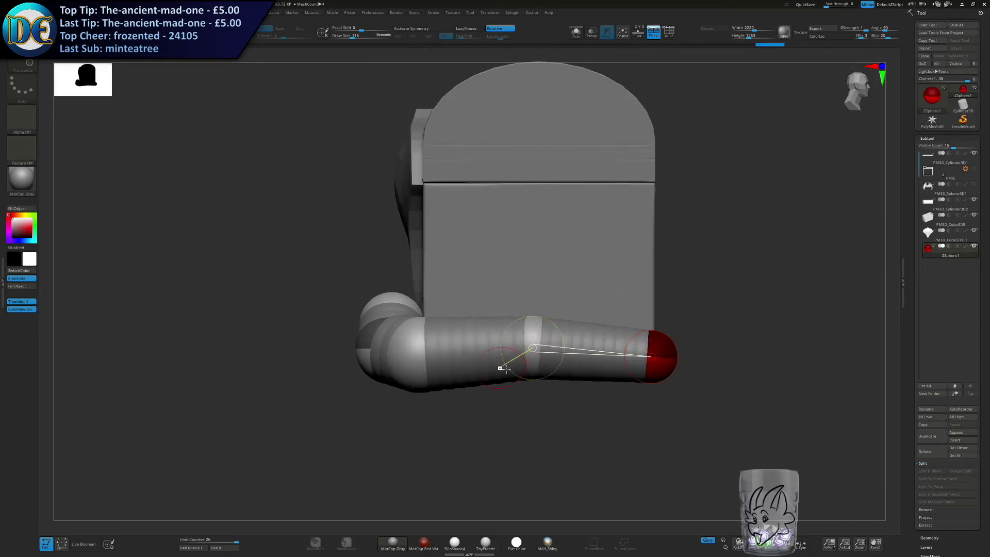
left_click(433, 354)
left_click_drag(548, 330, 544, 319)
Move the chain's front joints across the chest's lower front edge and pull the end ZSphere upward toward the shield plate.
right_click_drag(500, 312, 531, 307)
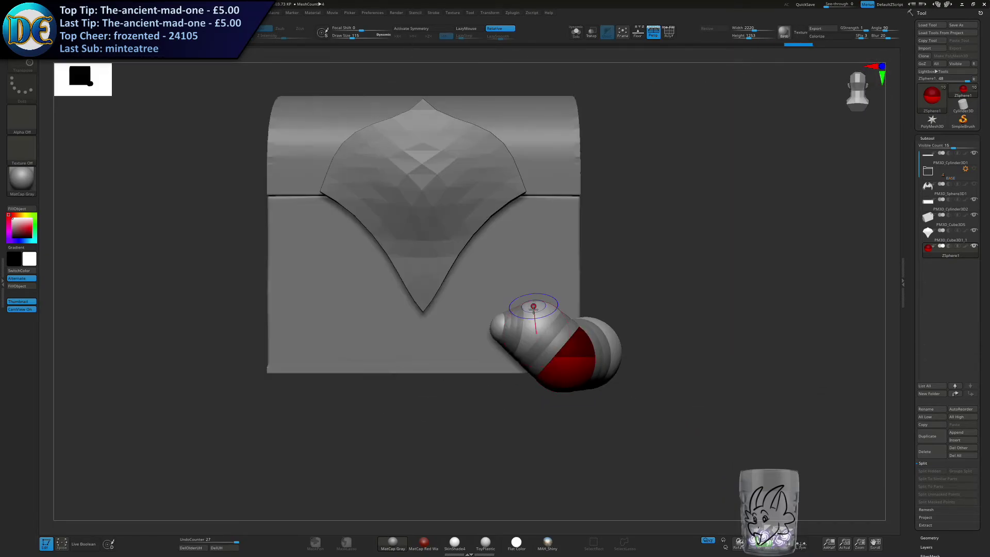
left_click_drag(569, 384, 556, 359)
left_click_drag(535, 327, 502, 328)
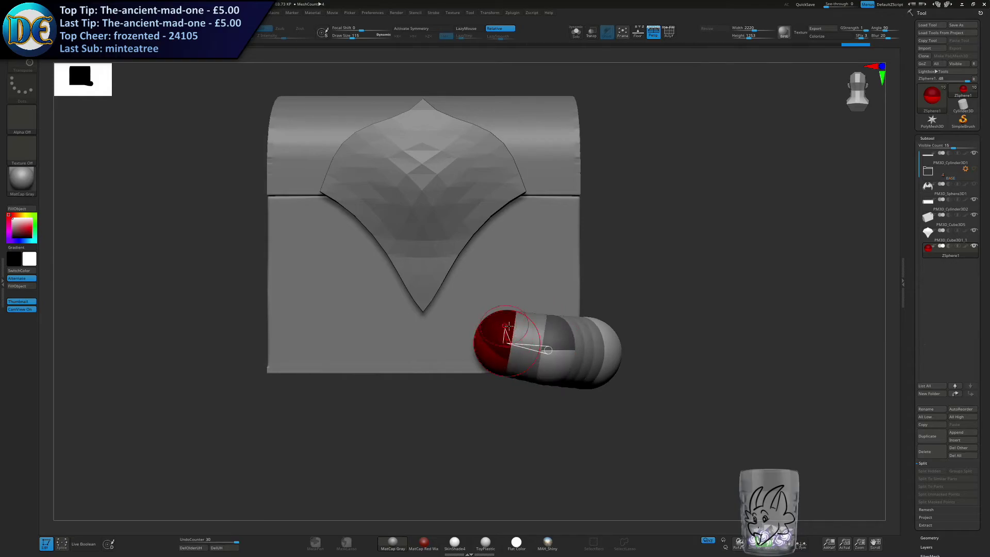
right_click_drag(502, 328, 518, 310)
key("ctrl+z")
left_click_drag(505, 327, 505, 291)
left_click_drag(533, 330, 491, 337)
left_click_drag(505, 291, 486, 287)
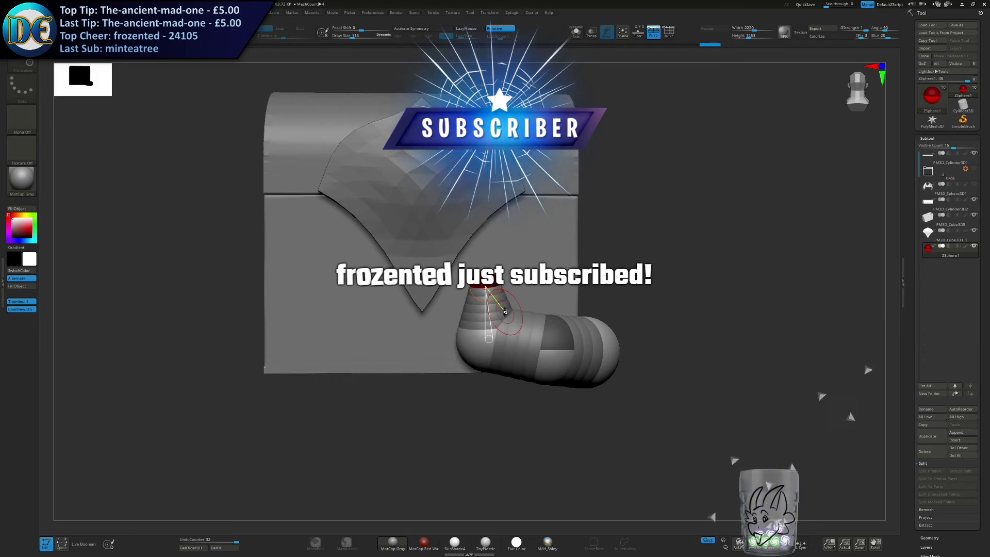
Check the skin preview of the ZSphere chain, then add a child ZSphere at its raised front end.
key("a")
key("a")
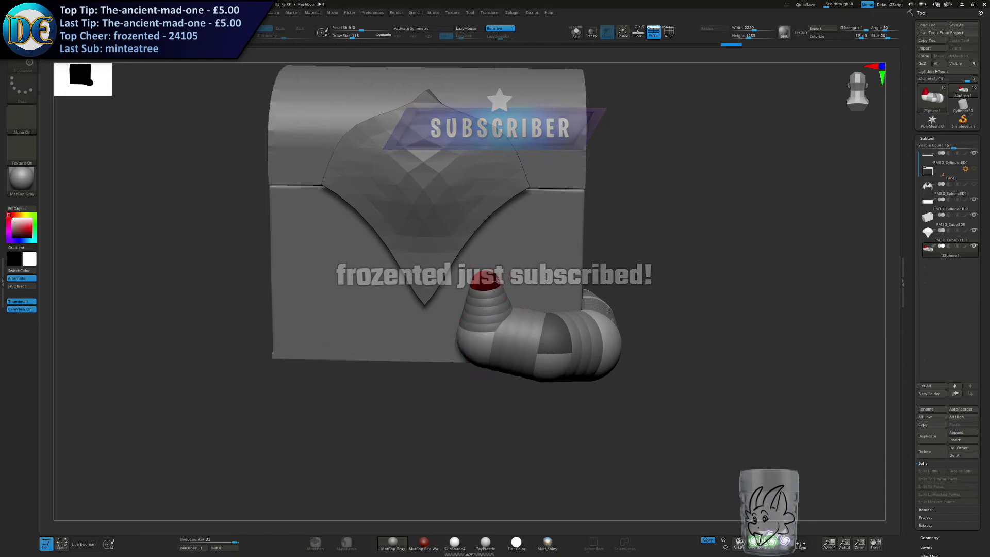
right_click_drag(477, 300, 444, 302)
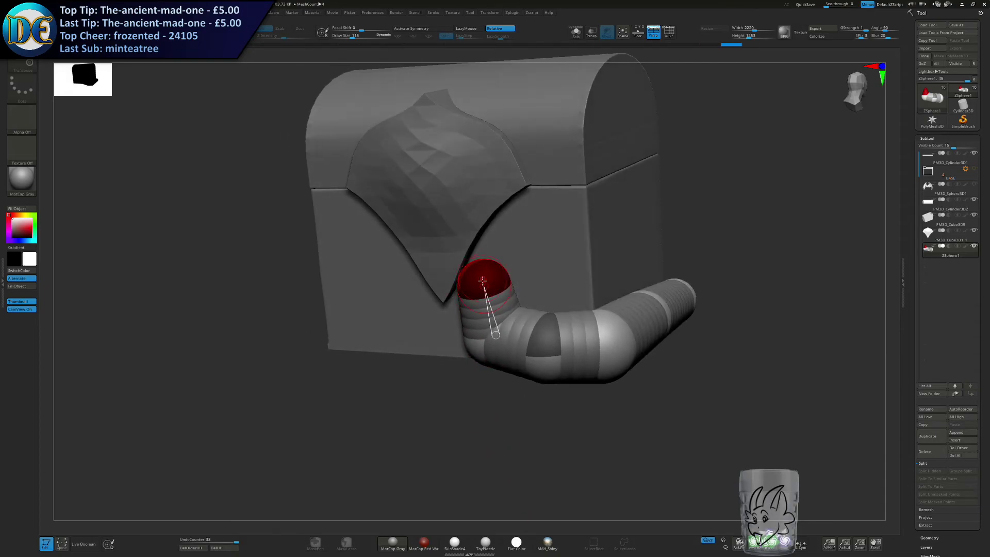
key("q")
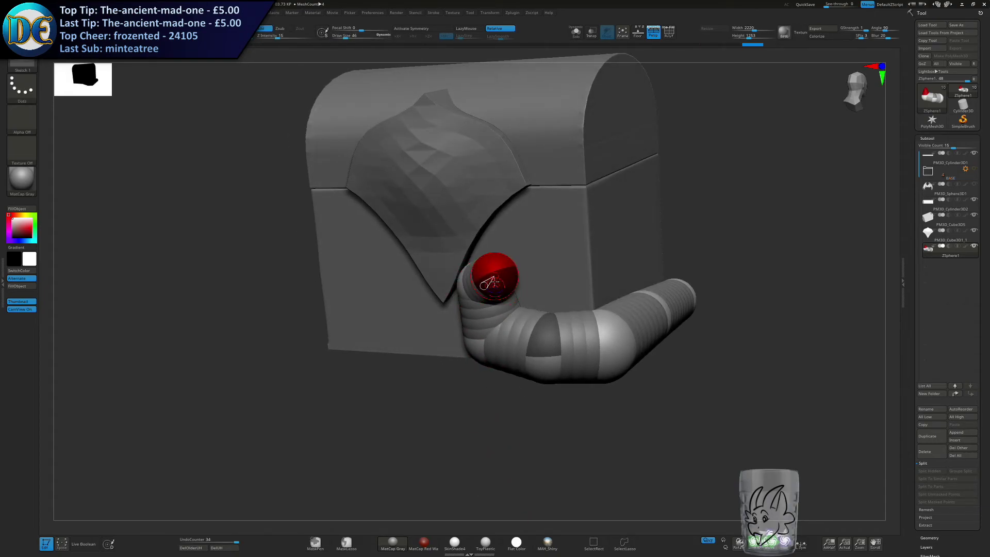
key("ctrl+z")
right_click_drag(489, 286, 481, 289, "shift")
key("w")
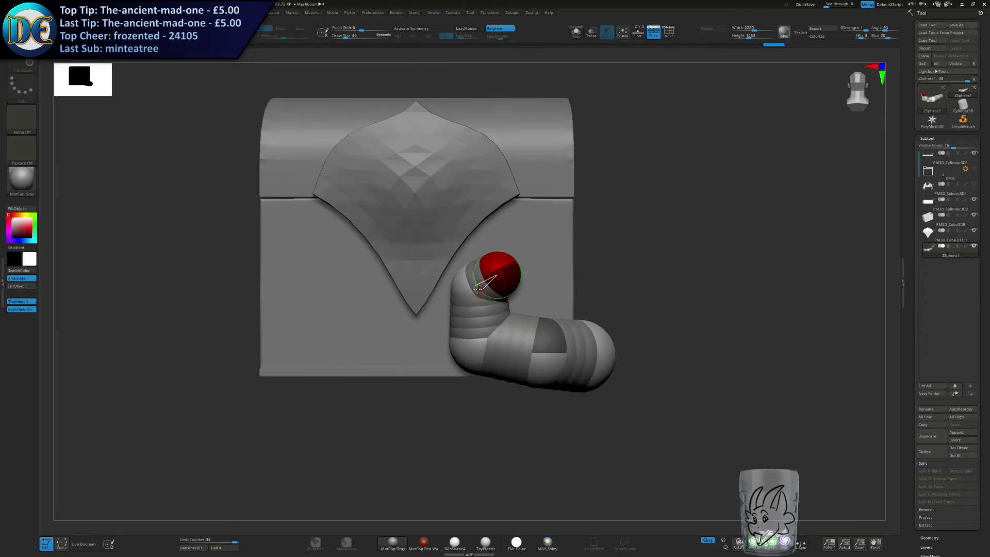
Move the new end ZSphere up and outward so the raised front end bends away from the shield plate.
left_click_drag(504, 293, 508, 271)
right_click_drag(509, 270, 472, 269)
left_click_drag(515, 268, 531, 267)
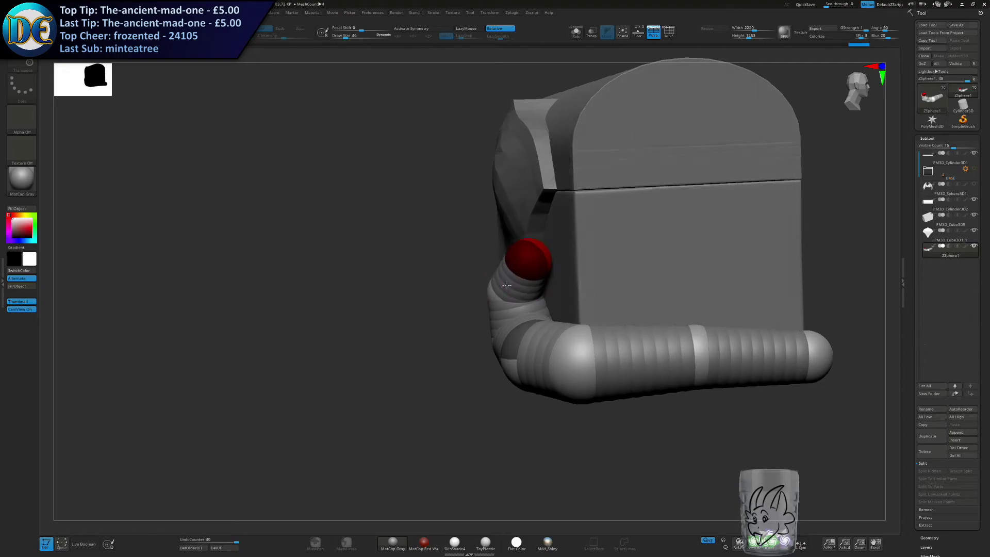
right_click_drag(531, 267, 560, 268, "shift")
left_click_drag(497, 289, 492, 291)
left_click_drag(534, 261, 536, 258)
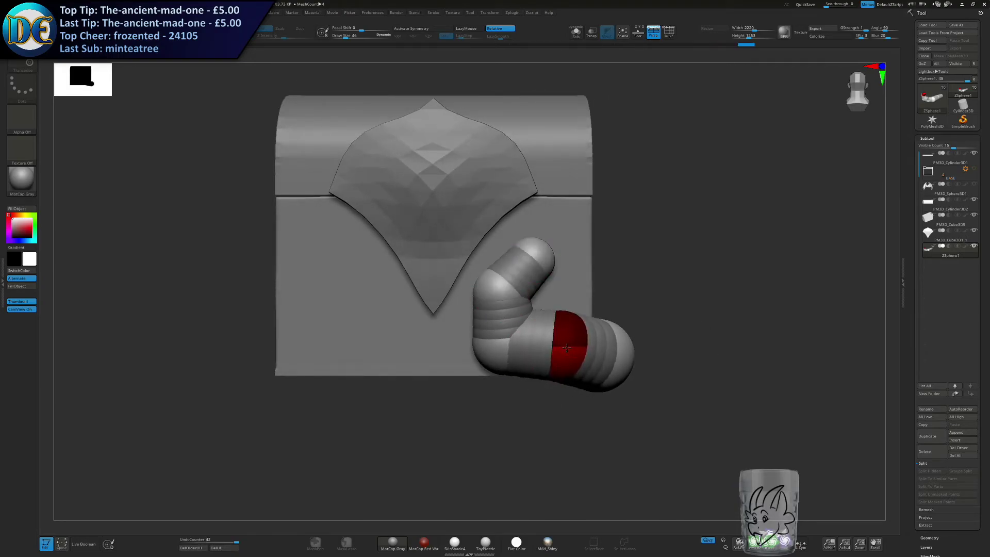
Adjust the chain's joints around the chest's lower front corner.
right_click_drag(640, 357, 610, 358)
left_click_drag(608, 358, 602, 370)
right_click_drag(706, 362, 539, 338, "alt")
left_click_drag(539, 338, 535, 336)
right_click_drag(534, 337, 561, 324)
right_click_drag(561, 325, 569, 304, "alt")
right_click(569, 304)
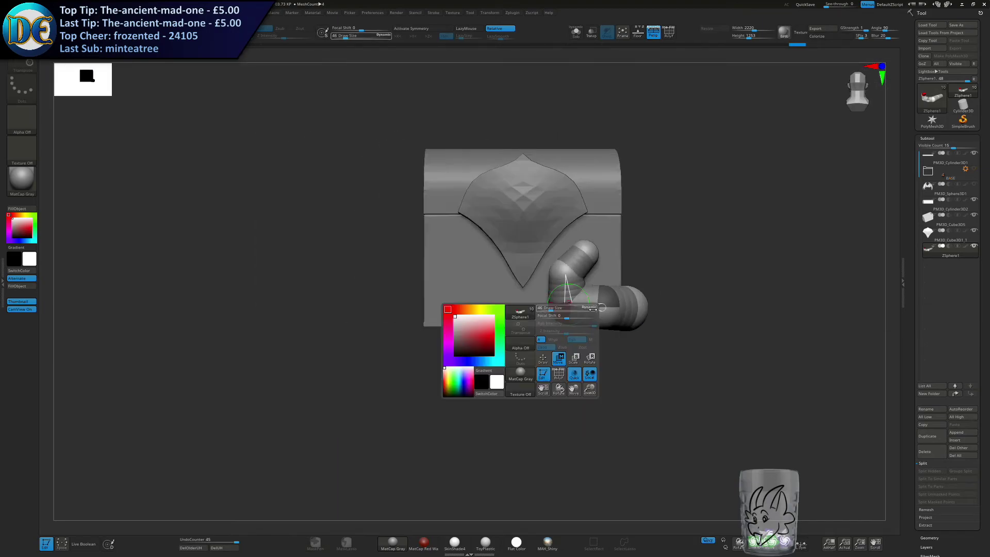
Duplicate the ZSphere chain and pull the copy's joints clear of the original around the front corner.
left_click(934, 439)
right_click_drag(642, 356, 612, 405)
left_click_drag(641, 298, 617, 335)
left_click_drag(568, 304, 548, 318)
right_click_drag(548, 319, 504, 310)
left_click_drag(577, 318, 568, 338)
right_click_drag(640, 316, 672, 305)
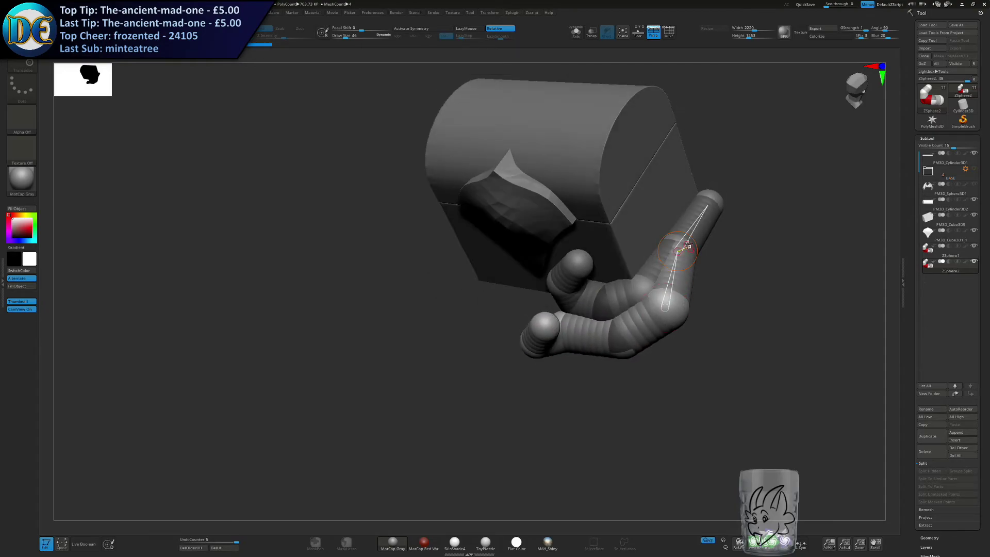
Reposition the copy's side joints so it runs against the original chain along the chest's lower side.
left_click_drag(716, 197, 706, 203)
right_click_drag(656, 289, 695, 252)
left_click_drag(677, 287, 689, 281)
left_click_drag(610, 289, 658, 278)
left_click_drag(597, 269, 687, 202)
left_click_drag(663, 238, 668, 230)
right_click_drag(668, 229, 710, 212)
left_click_drag(662, 270, 678, 243)
right_click_drag(678, 209, 646, 239)
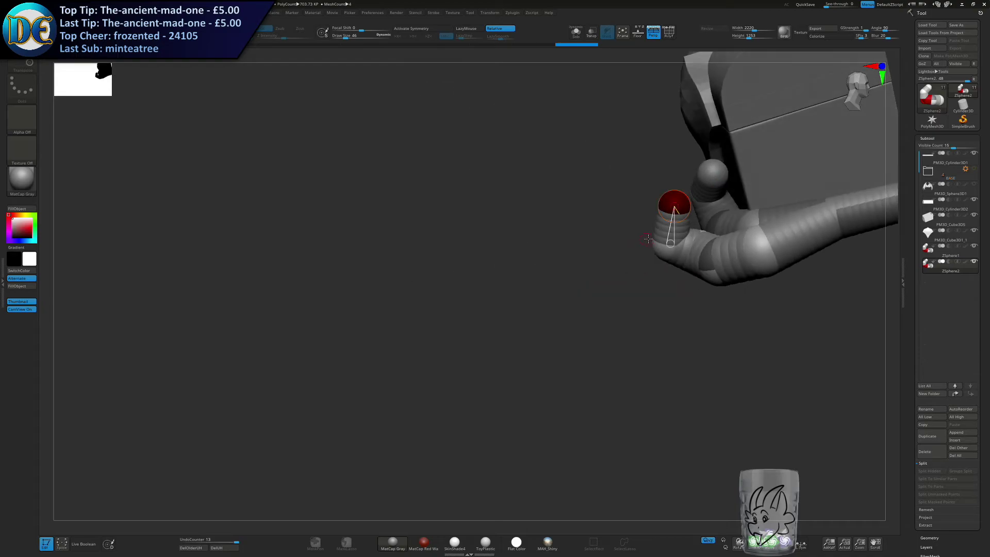
Arrange the second chain's front joints so its raised end stands upright beside the first chain.
mouse_move(528, 273)
right_mouse_down("alt")
mouse_move(379, 318)
mouse_move(446, 296)
mouse_move(376, 311)
right_mouse_up("alt")
mouse_move(421, 262)
right_mouse_down("ctrl")
mouse_move(420, 279)
mouse_move(432, 285)
right_mouse_up("ctrl")
left_click_drag(453, 267, 459, 266)
left_click_drag(437, 321, 451, 319)
right_click_drag(428, 348, 461, 330)
left_click_drag(460, 326, 466, 324)
mouse_move(466, 324)
right_mouse_down()
mouse_move(481, 306)
mouse_move(480, 338)
right_mouse_up()
left_click_drag(467, 394, 468, 406)
right_click_drag(468, 405, 414, 463)
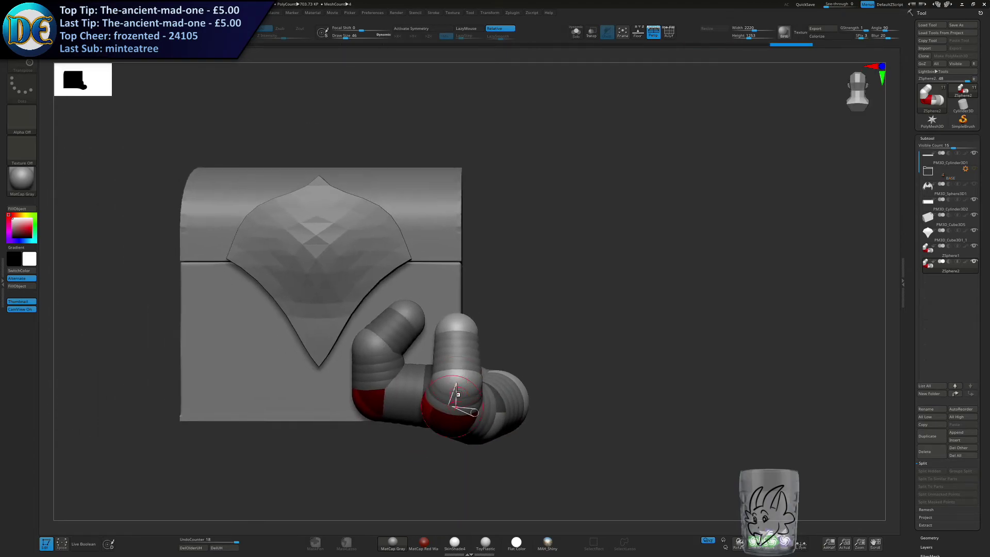
right_click_drag(525, 344, 569, 341, "alt")
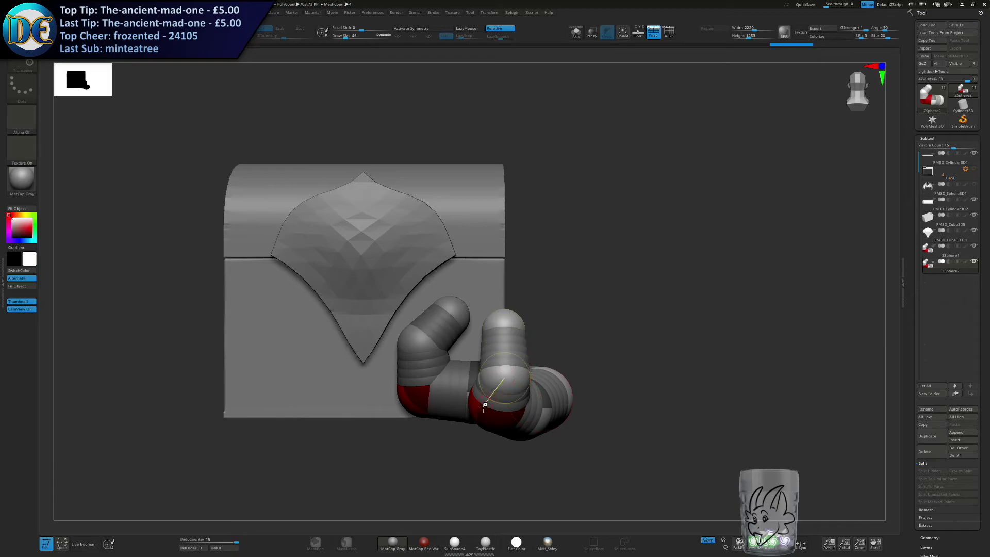
left_click_drag(488, 414, 494, 413)
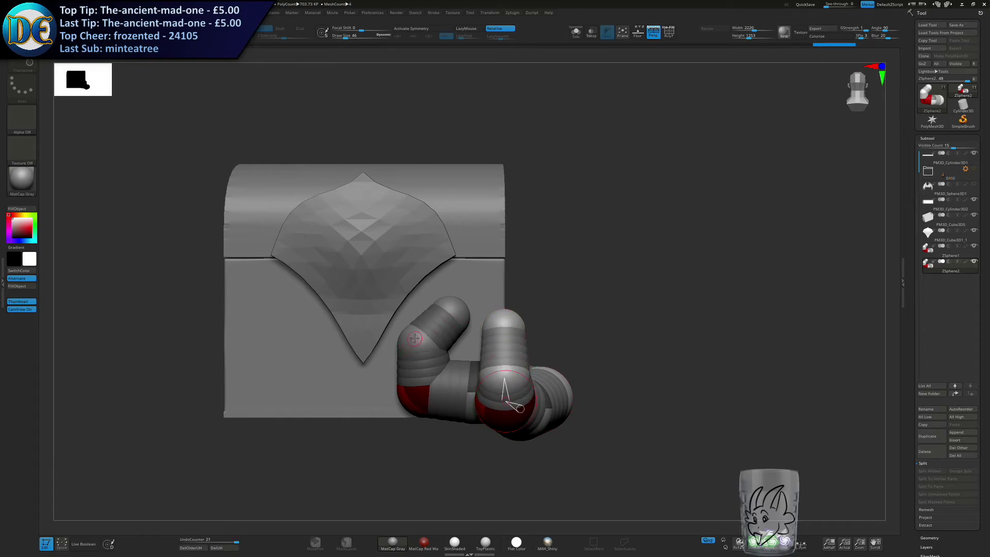
Select the first ZSphere chain and bend its raised end toward the lower edge of the shield plate.
left_click(924, 256)
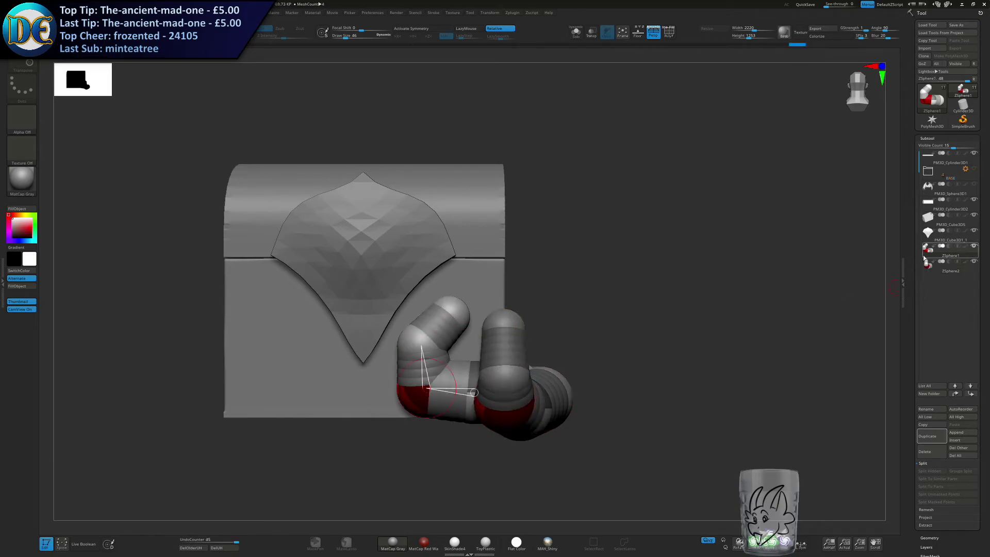
left_click_drag(457, 312, 453, 336)
right_click_drag(453, 336, 521, 332)
left_click_drag(434, 320, 431, 318)
right_click_drag(453, 335, 465, 319)
left_click_drag(483, 314, 465, 315)
right_click_drag(465, 316, 456, 343)
left_click_drag(450, 304, 431, 305)
right_click_drag(431, 305, 458, 305)
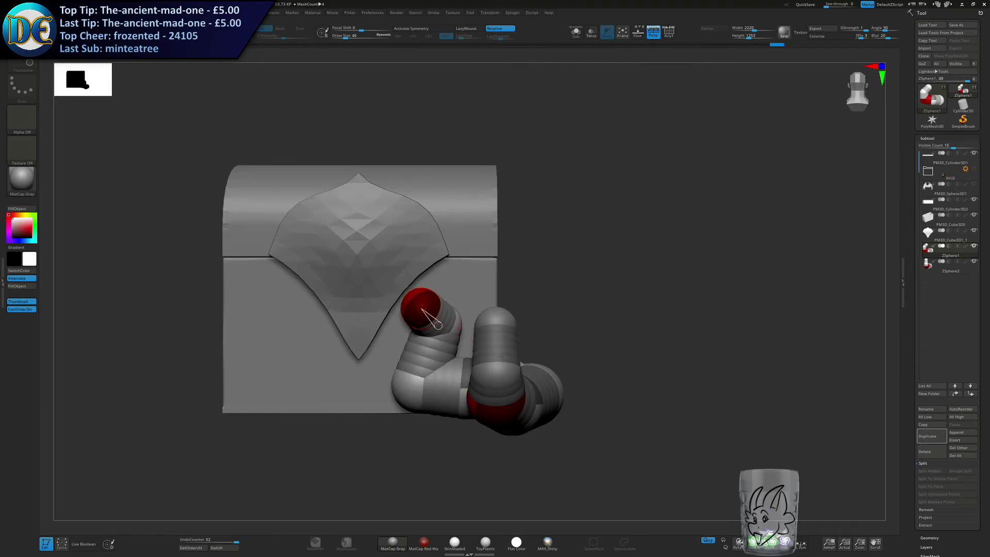
Select the second ZSphere chain and lean its raised joints toward the first chain, with the tip curling forward.
left_click(930, 266)
right_click_drag(578, 356, 413, 377)
left_click_drag(431, 395, 426, 328)
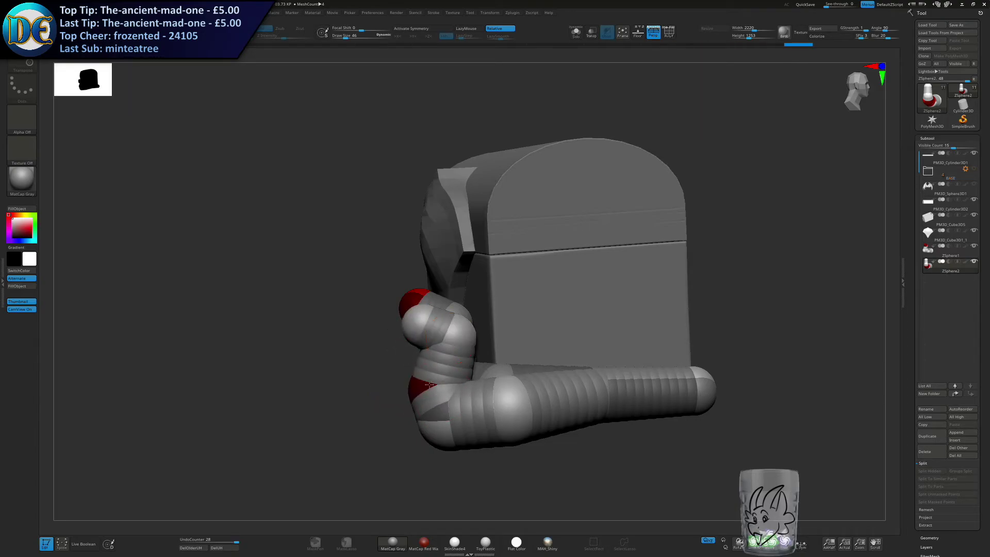
left_click_drag(427, 387, 429, 380)
right_click_drag(429, 381, 468, 357, "shift")
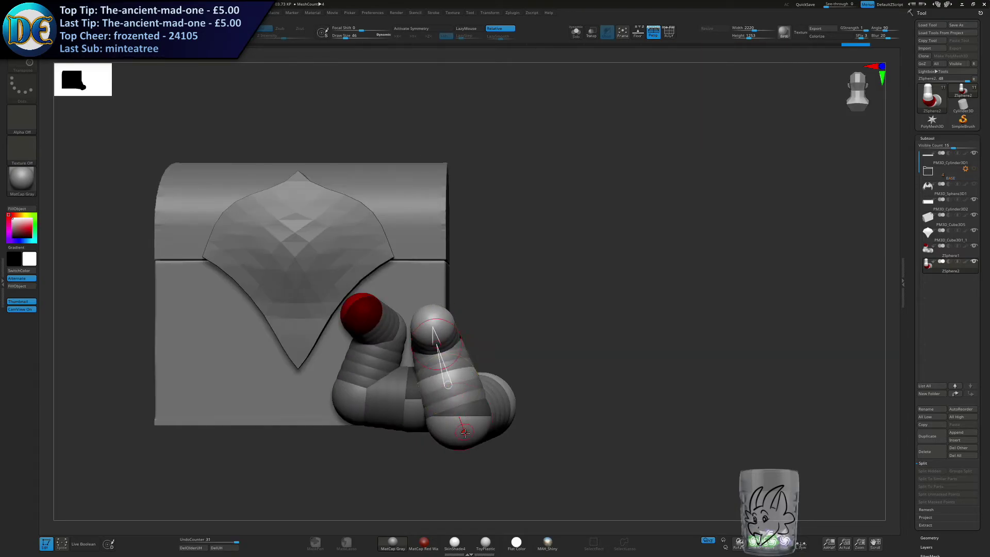
left_click_drag(447, 326, 450, 325)
mouse_move(449, 325)
right_mouse_down()
mouse_move(385, 330)
mouse_move(480, 338)
mouse_move(435, 335)
right_mouse_up()
Duplicate the second ZSphere chain and begin pulling the copy's front end away from the original.
left_click(933, 439)
right_click_drag(546, 351, 467, 458)
left_click_drag(474, 400, 515, 404)
left_click_drag(517, 366, 487, 393)
key("ctrl+z")
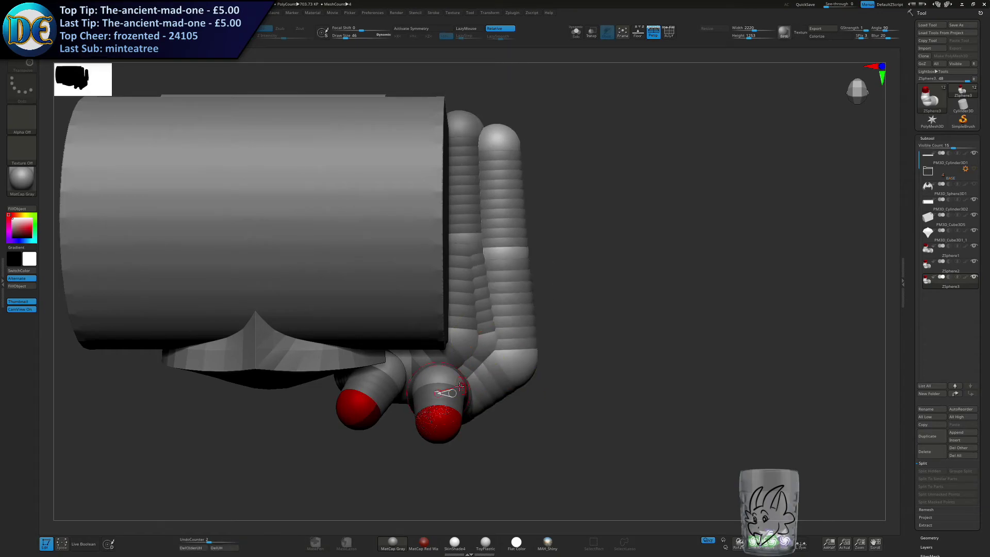
right_click_drag(436, 411, 424, 412)
mouse_move(428, 405)
left_mouse_down()
mouse_move(445, 409)
mouse_move(450, 428)
left_mouse_up()
right_click_drag(443, 425, 377, 284)
Move the third chain's front joints outward and upward beside the second chain.
left_click_drag(484, 345, 510, 349)
right_click_drag(510, 349, 394, 371)
left_click_drag(410, 357, 427, 348)
right_click_drag(424, 345, 451, 344)
left_click_drag(420, 341, 444, 327)
left_click_drag(423, 307, 445, 295)
left_click_drag(453, 304, 468, 286)
Raise the third chain's end section above the chest's front side corner and shift its lower corner joint outward.
right_click_drag(468, 287, 409, 290)
left_click_drag(411, 281, 493, 242)
left_click_drag(472, 281, 481, 281)
left_click_drag(452, 323, 469, 330)
right_click_drag(471, 330, 536, 331)
left_click_drag(549, 333, 560, 335)
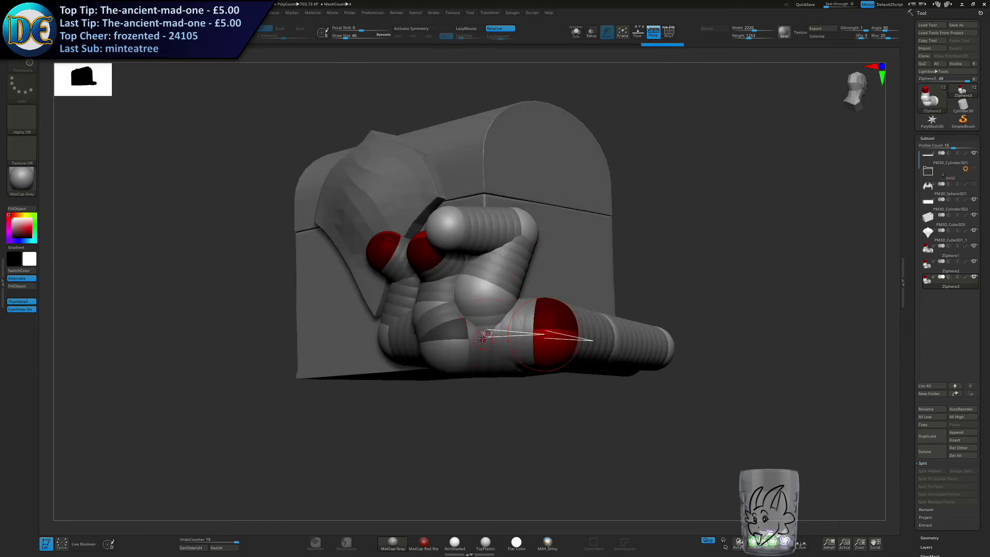
Undo the last joint move and raise the third chain's side joints along the chest's lower side.
key("ctrl+z")
right_click_drag(520, 310, 588, 355)
left_click(612, 342)
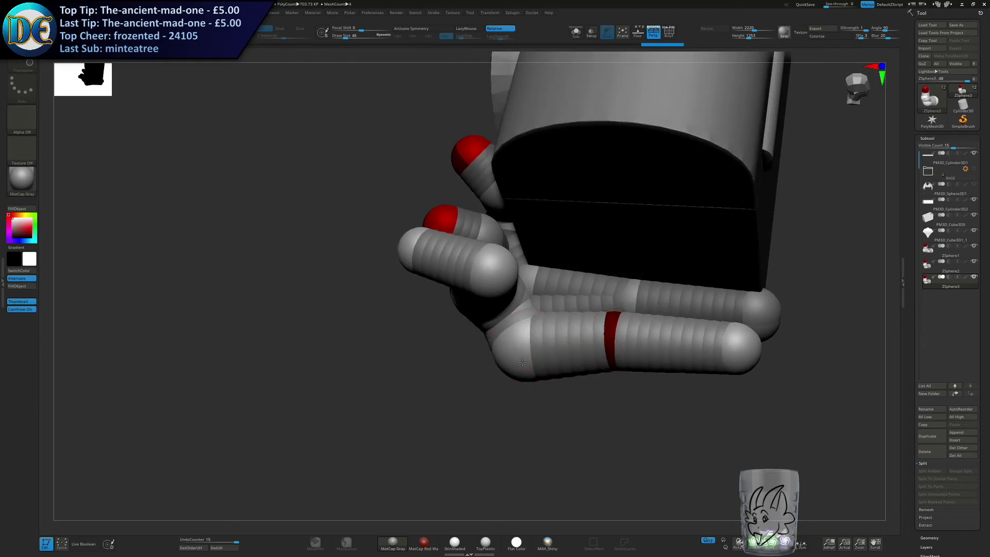
left_click_drag(517, 348, 532, 335)
left_click_drag(609, 349, 631, 330)
left_click_drag(730, 346, 740, 320)
right_click_drag(722, 350, 593, 354)
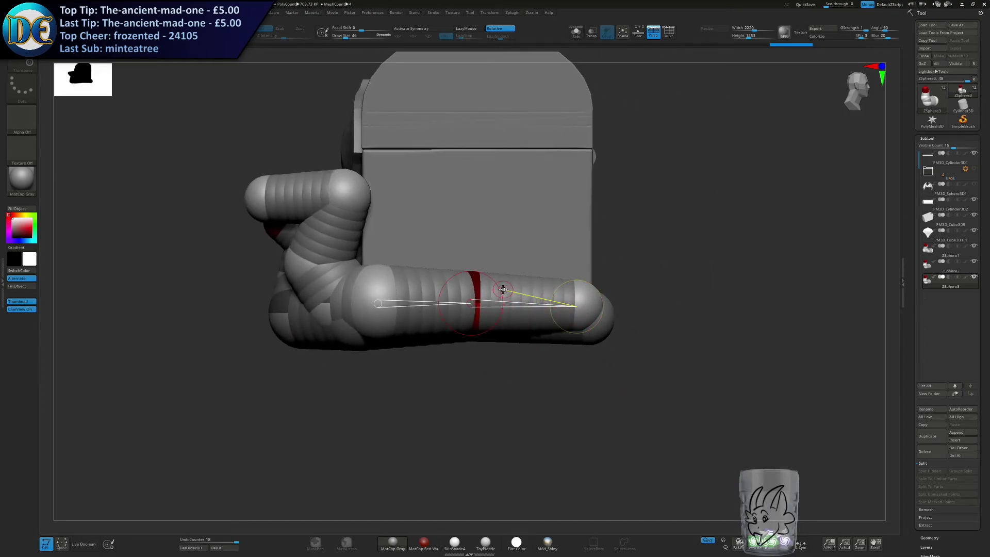
Tuck the third chain's front corner and rising joints in behind the second chain.
right_click_drag(387, 284, 490, 356, "alt")
left_click_drag(456, 357, 453, 353)
right_click_drag(387, 361, 431, 366)
left_click_drag(394, 320, 402, 319)
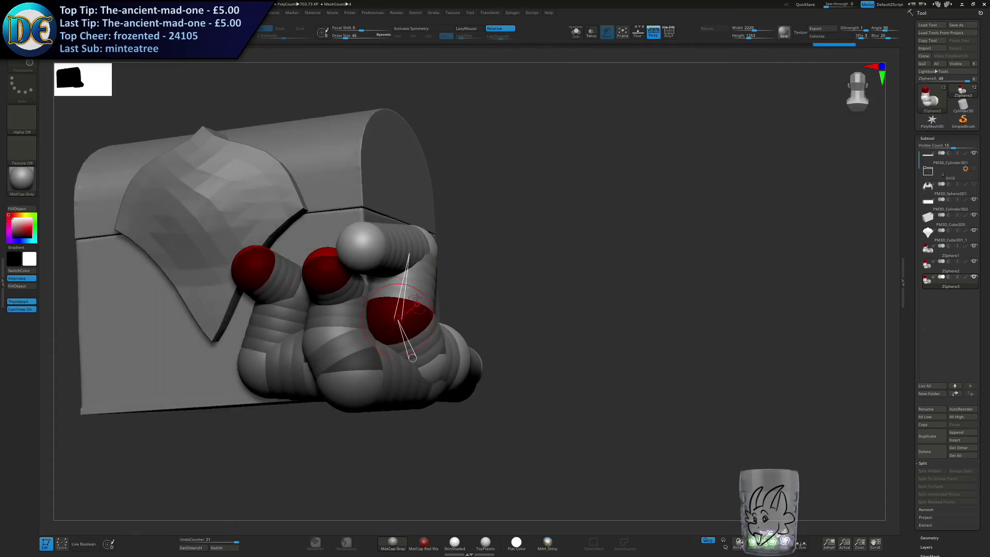
right_click_drag(408, 320, 380, 273)
left_click_drag(342, 260, 384, 231)
left_click_drag(425, 245, 434, 246)
right_click_drag(407, 303, 382, 313)
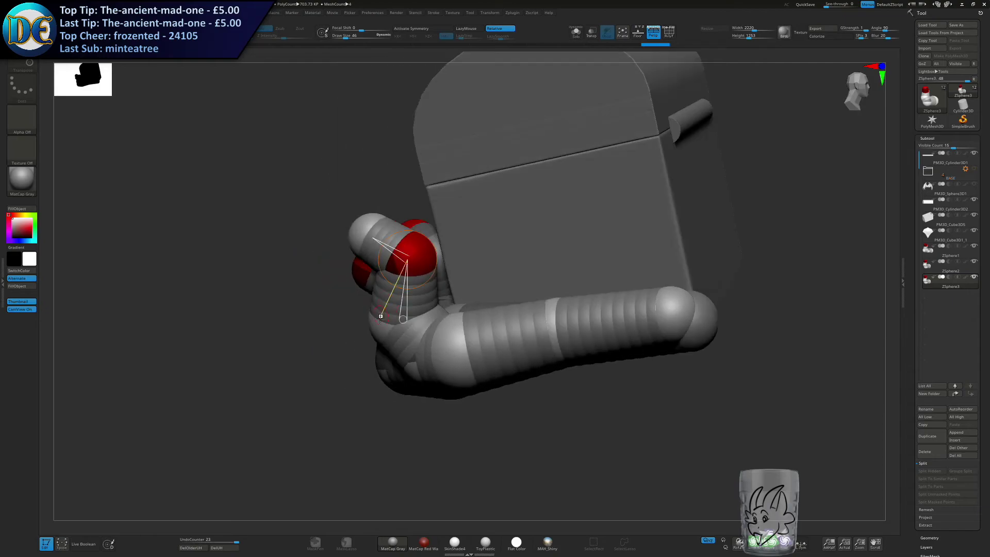
Reshape the third chain's raised section so it stands upright at the chest's front side corner.
left_click_drag(399, 322, 409, 332)
left_click_drag(417, 366, 429, 367)
left_click_drag(412, 264, 416, 259)
left_click_drag(402, 327, 406, 324)
right_click_drag(406, 324, 435, 309)
left_click_drag(400, 241, 403, 239)
right_click_drag(406, 242, 475, 258)
left_click_drag(476, 262, 467, 265)
right_click_drag(481, 275, 505, 314, "alt")
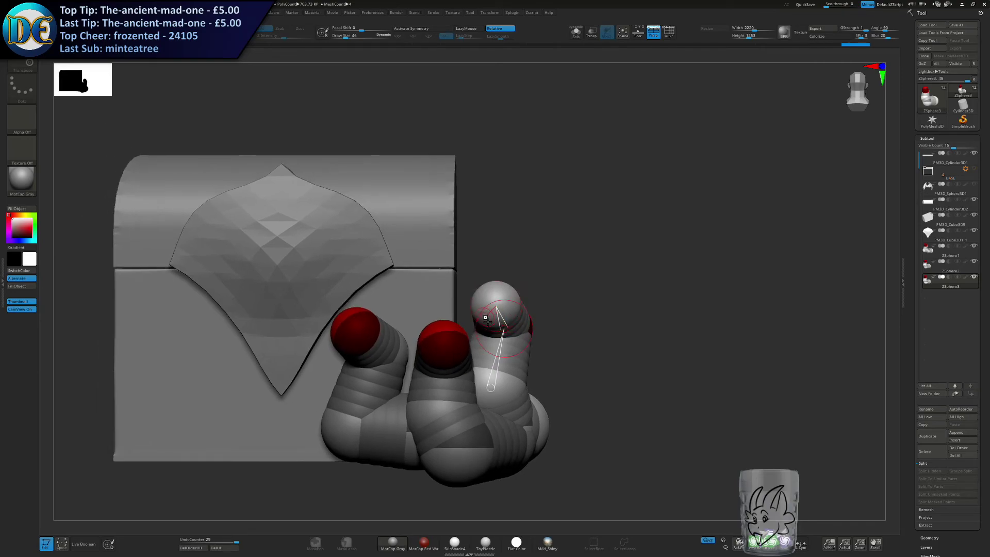
Adjust the third chain's tip and upper joint so its end curls forward like the other two.
left_click_drag(484, 304, 503, 310)
right_click_drag(506, 317, 502, 347)
left_click_drag(494, 310, 461, 312)
left_click_drag(527, 323, 485, 305)
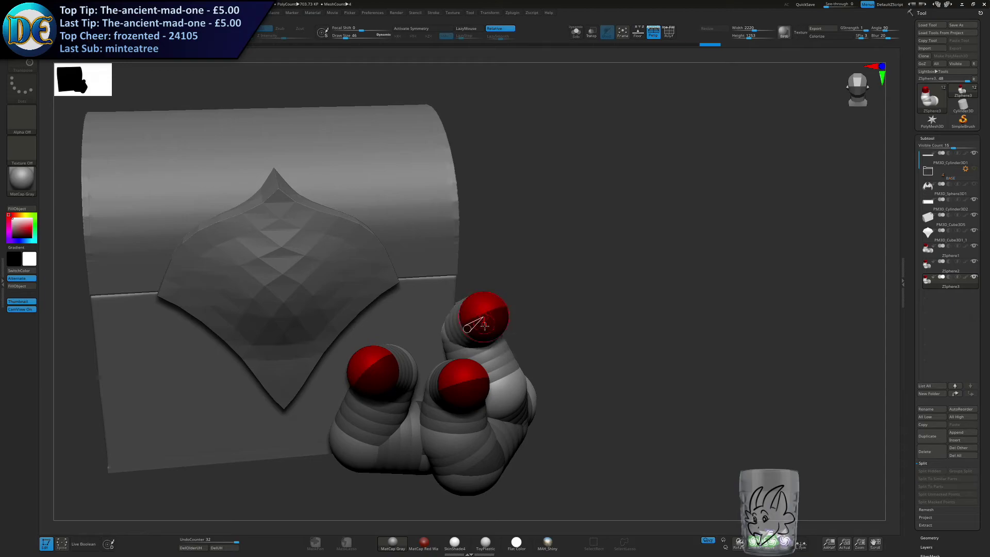
right_click_drag(485, 310, 458, 281)
Select the first ZSphere chain, turn on its adaptive skin preview and make an adaptive skin from it.
right_click_drag(557, 397, 593, 343, "ctrl")
right_click_drag(593, 343, 594, 290, "alt")
mouse_move(594, 291)
right_mouse_down("shift")
mouse_move(541, 294)
mouse_move(604, 300)
right_mouse_up("shift")
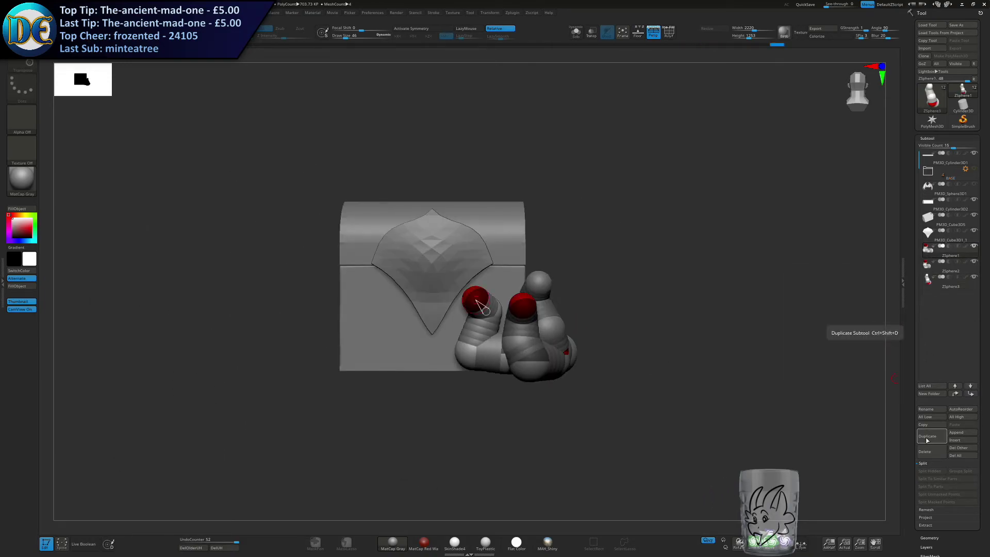
scroll(929, 361, "down", 5)
scroll(928, 443, "down", 5)
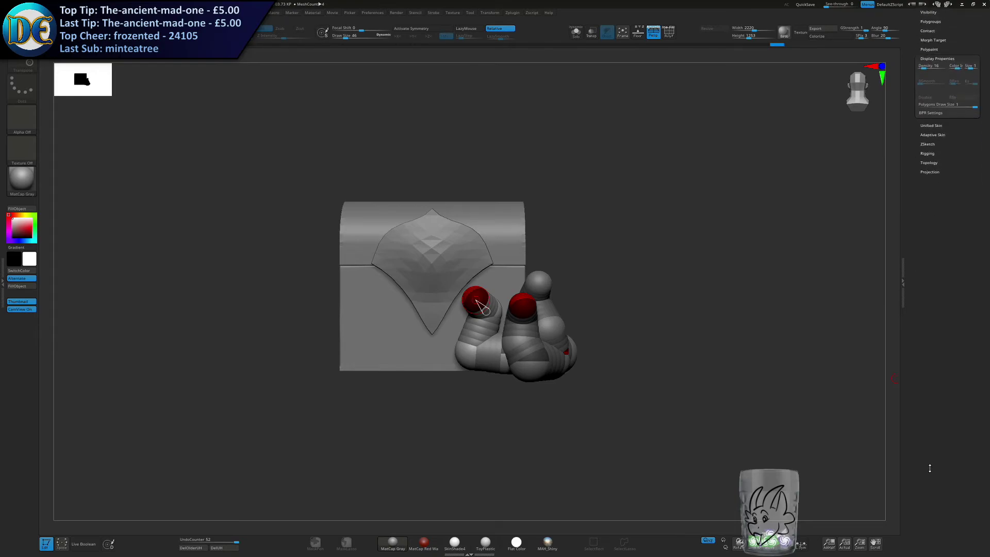
left_click(933, 135)
key("a")
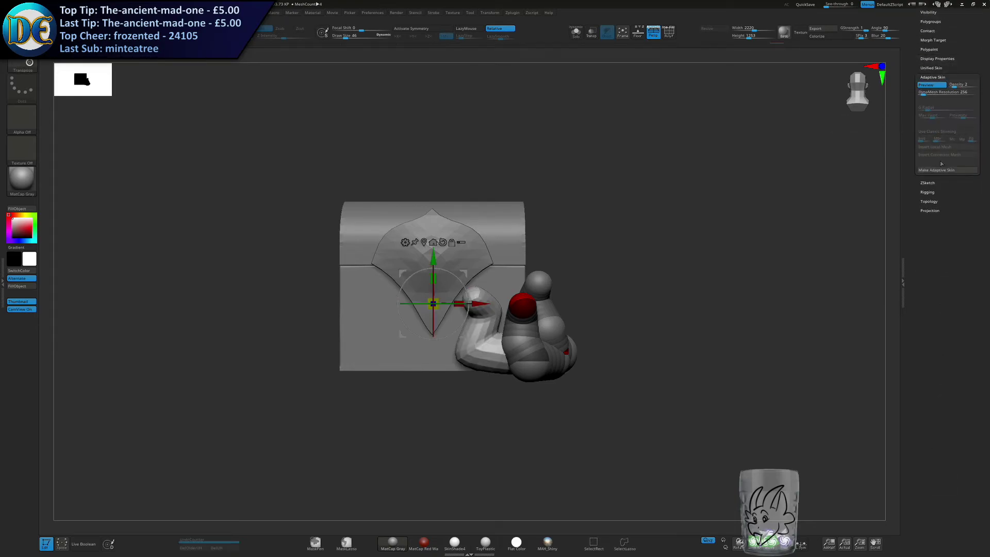
left_click(943, 170)
scroll(924, 172, "up", 5)
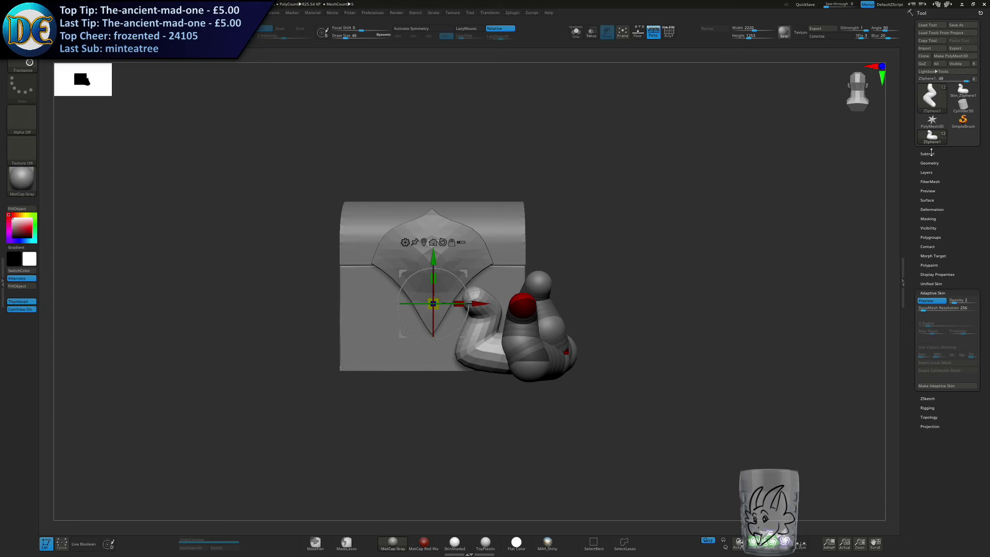
Select the second ZSphere chain, preview its adaptive skin and generate the skin mesh.
left_click(927, 154)
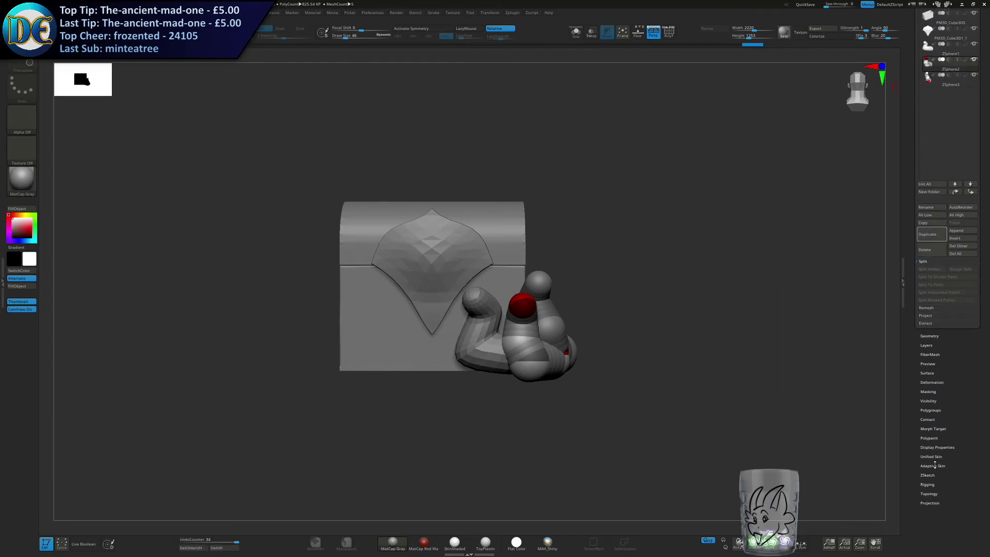
left_click(933, 465)
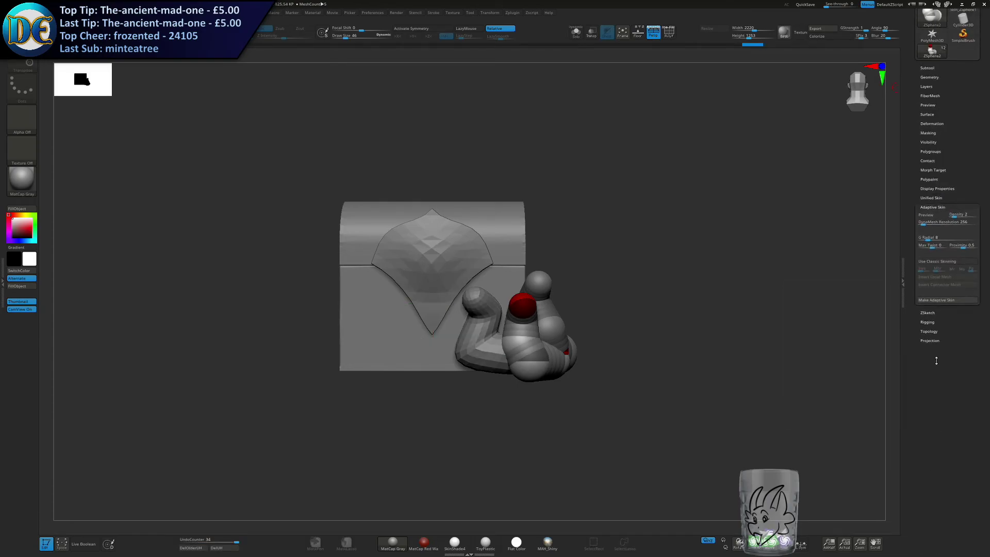
left_click(931, 217)
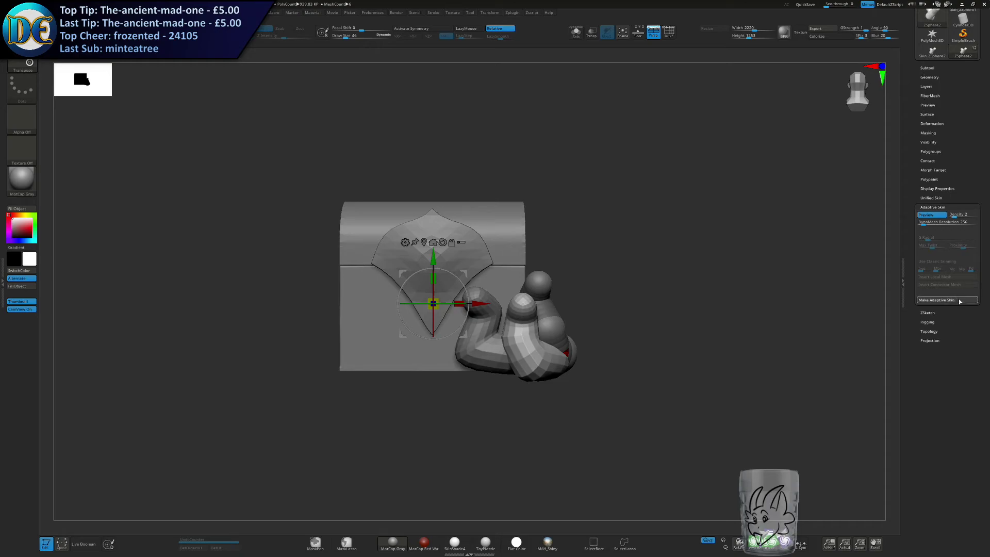
left_click(959, 301)
Select the third ZSphere chain and convert it to an adaptive skin mesh with the preview on.
left_click(927, 83)
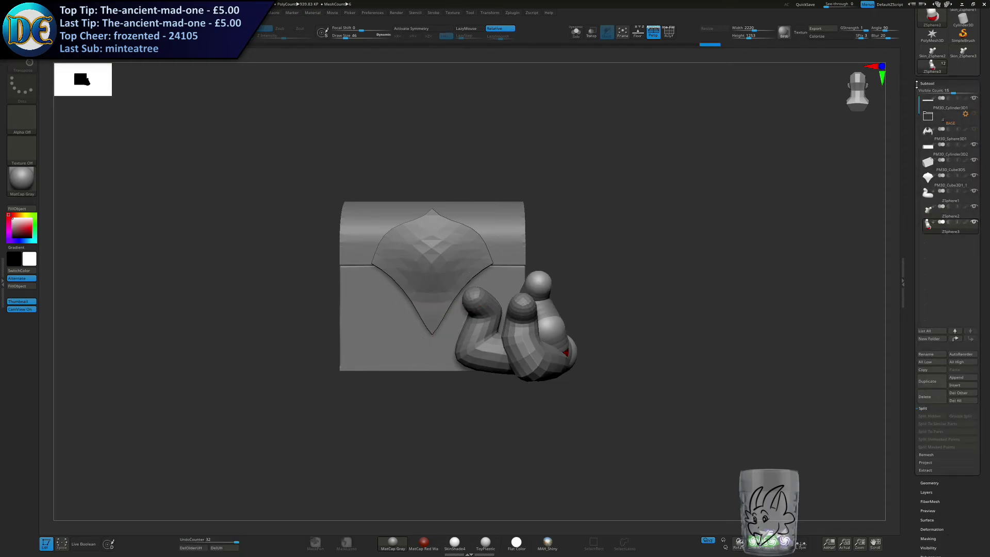
left_click(922, 83)
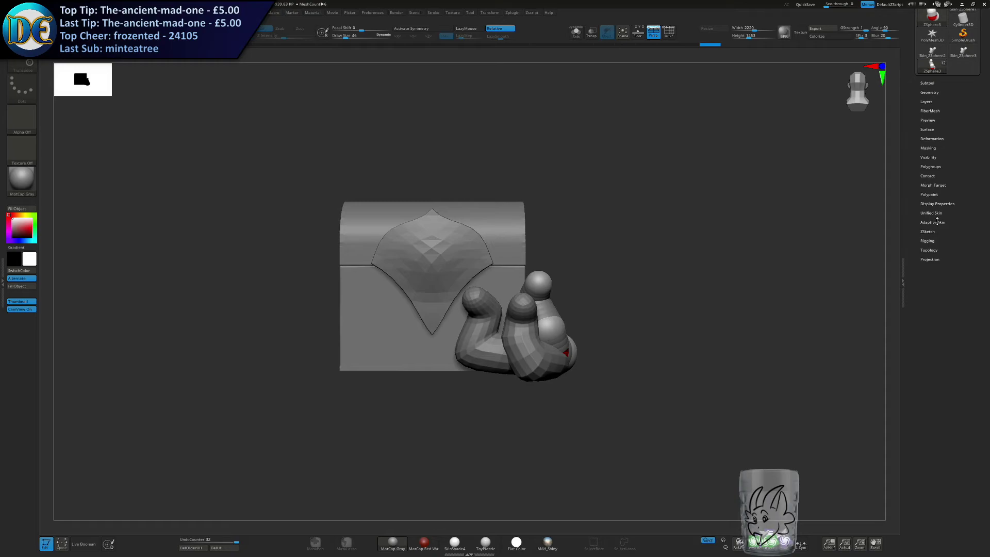
left_click(938, 221)
left_click(948, 315)
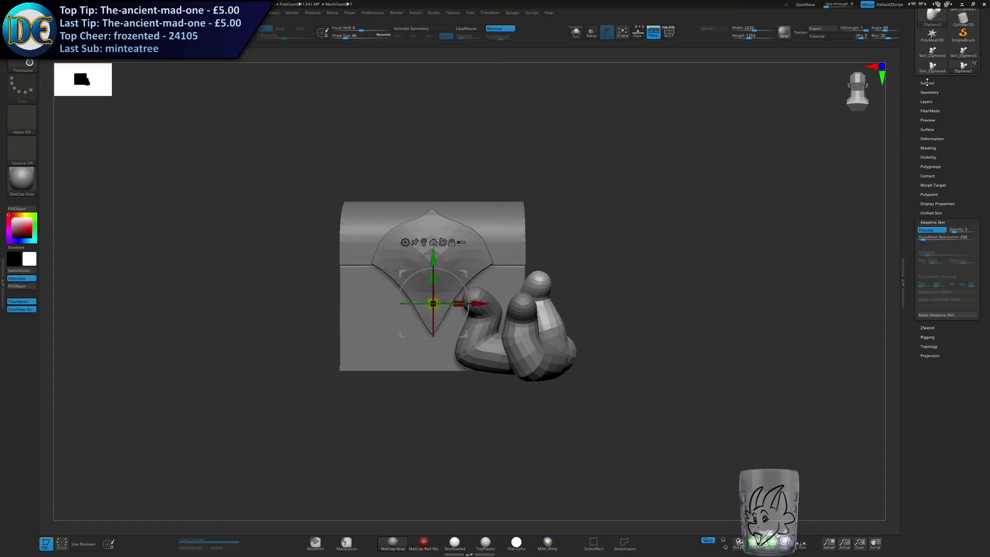
left_click_drag(927, 82, 899, 95)
left_click(948, 328)
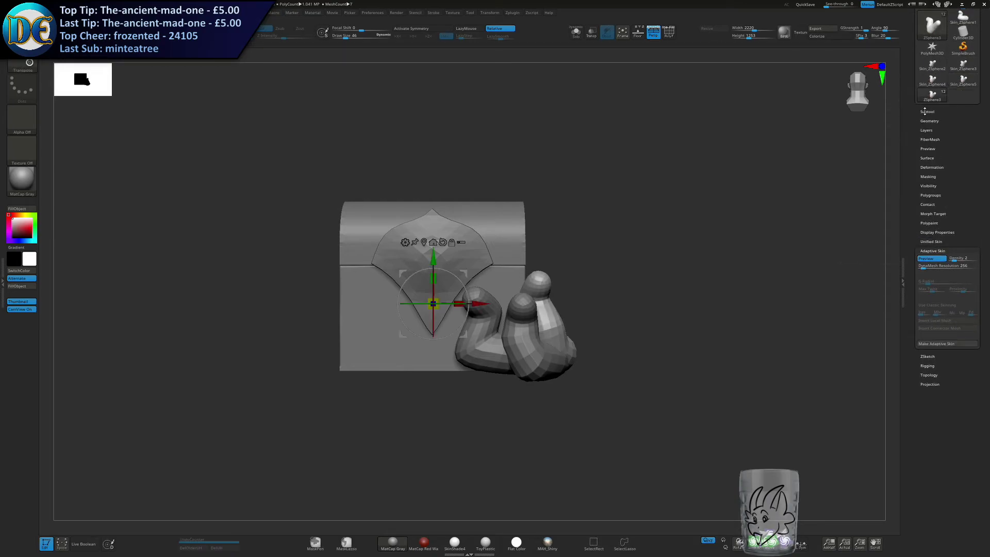
Duplicate the first chain's subtool and delete its original ZSphere version.
left_click(926, 111)
left_click(926, 221)
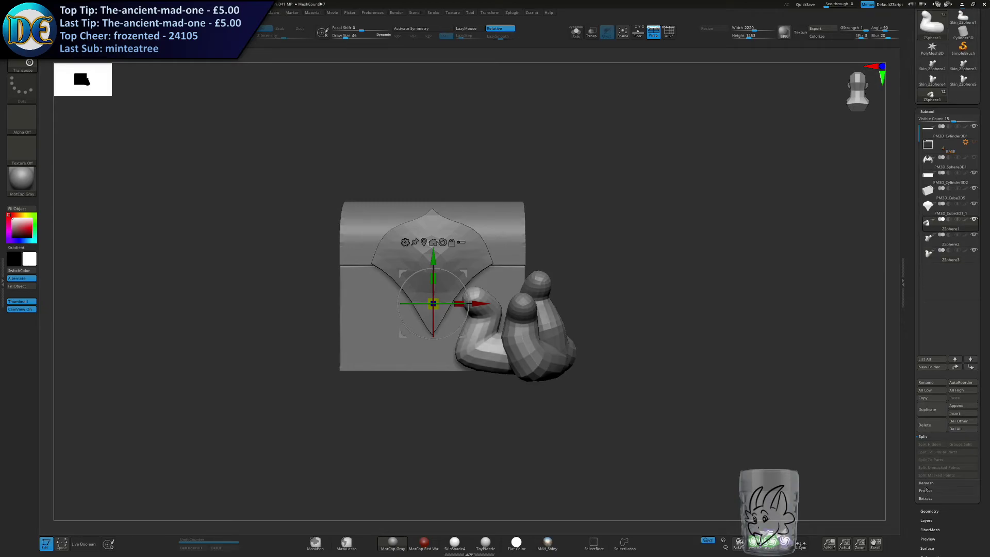
left_click(935, 413)
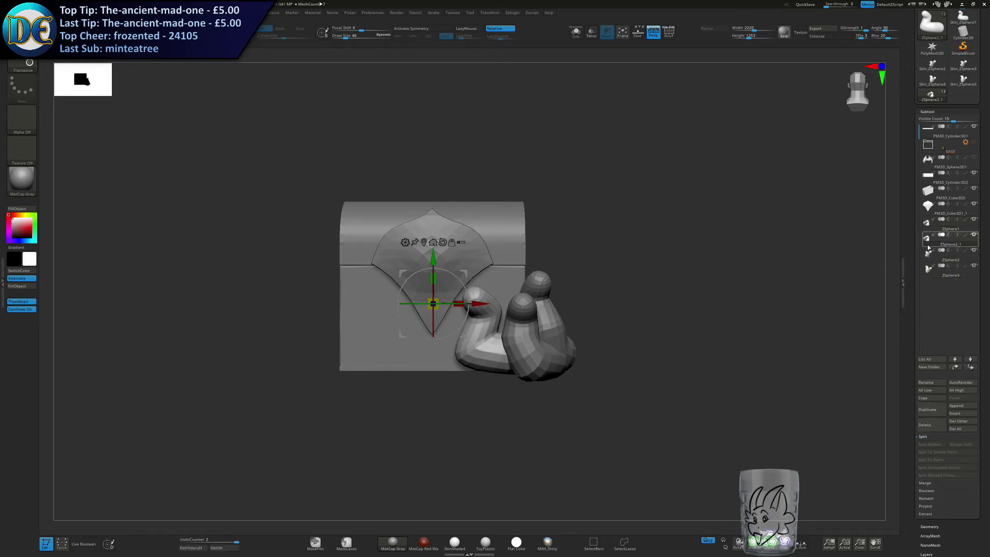
left_click(926, 425)
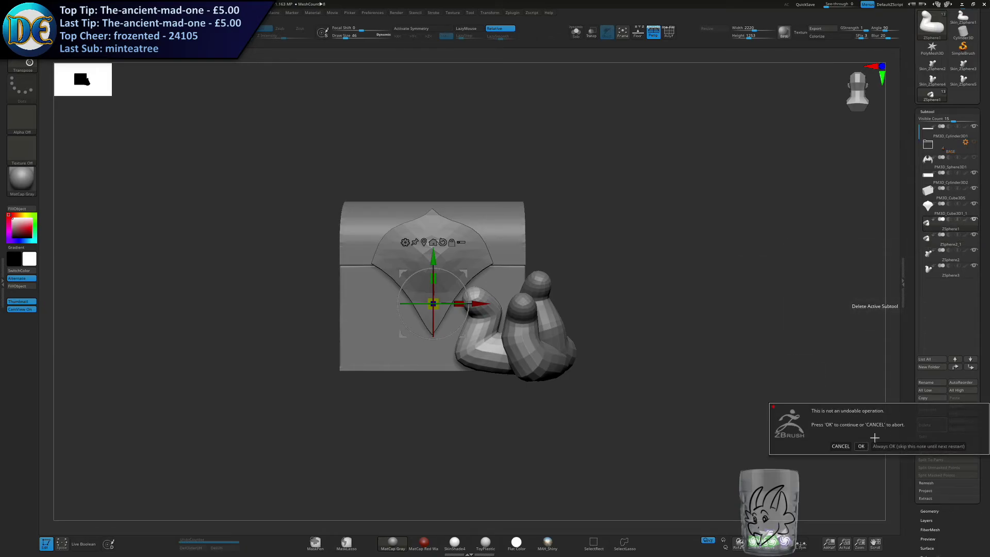
left_click(861, 446)
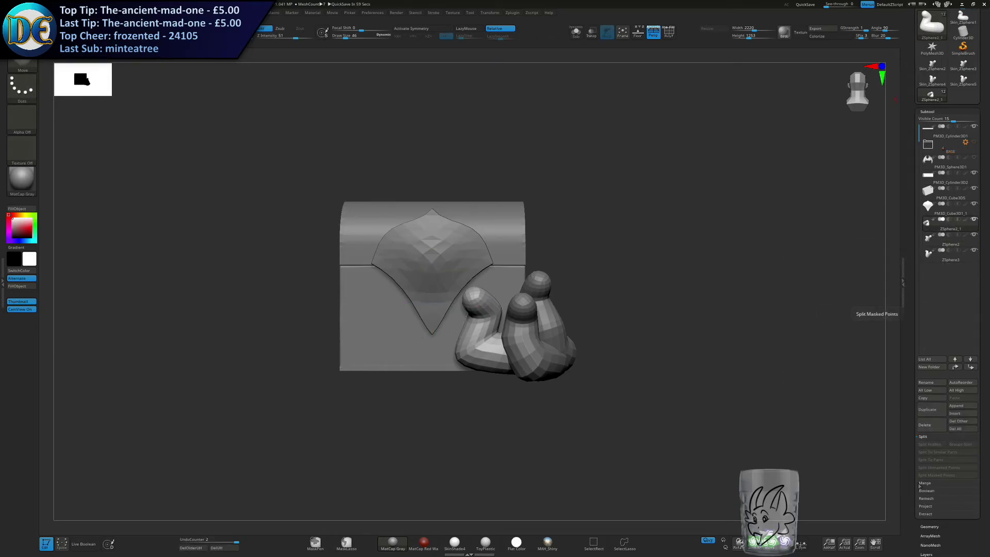
Merge the three chain subtools on the chest's side into one subtool.
left_click(928, 445)
left_click(928, 453)
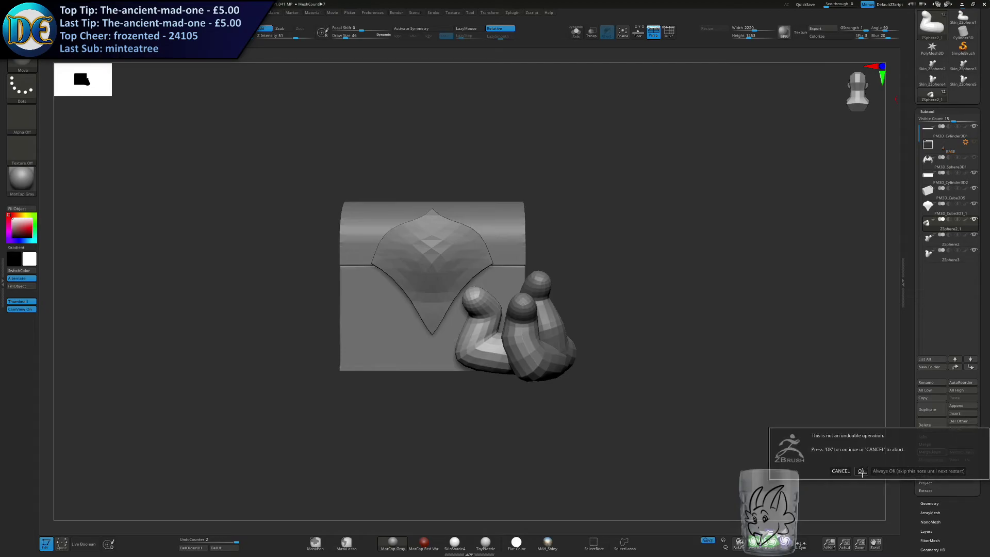
left_click(862, 471)
left_click(930, 454)
left_click(861, 468)
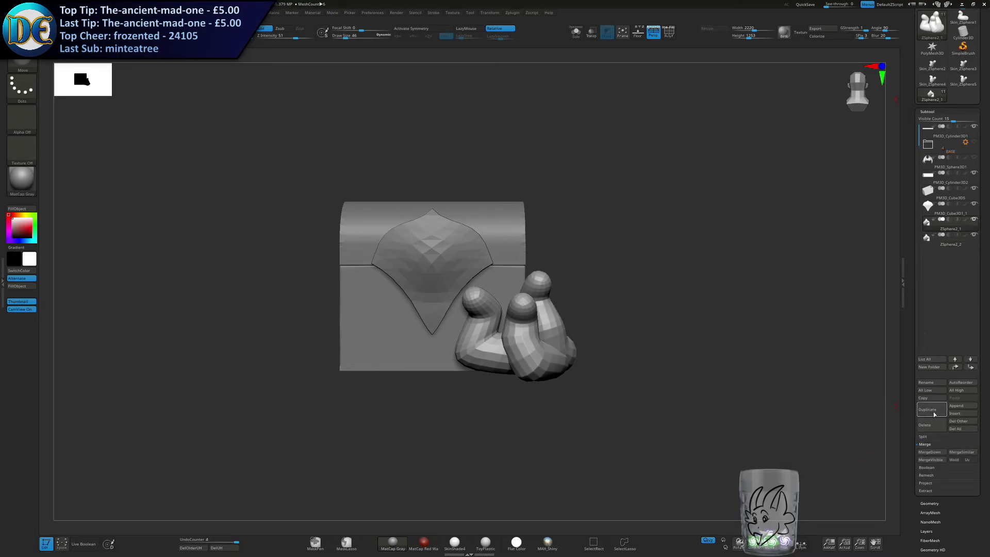
Duplicate the merged chain subtool and delete the original.
left_click(931, 410)
left_click(861, 447)
left_click_drag(602, 284, 564, 283)
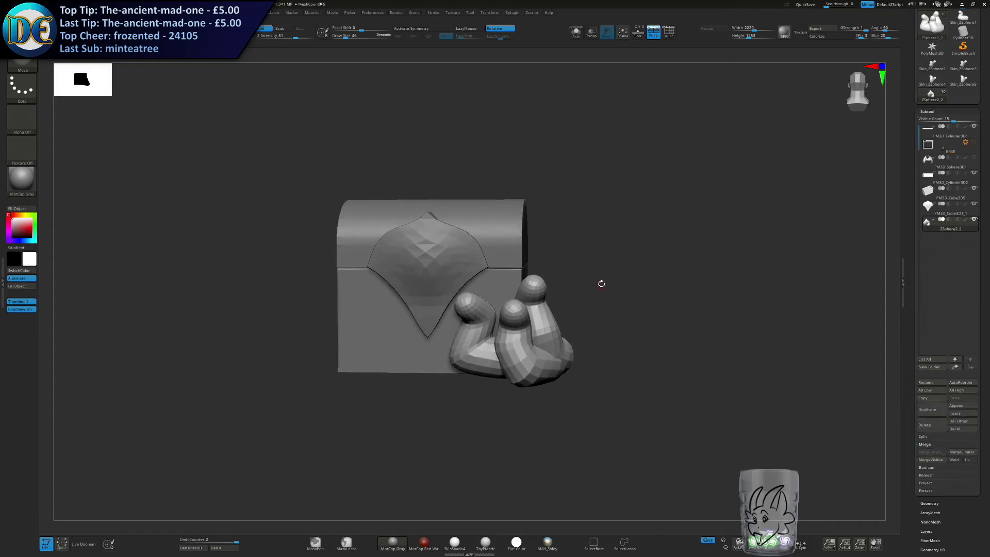
Duplicate the chain group, mirror one copy to the chest's opposite side and merge the two subtools.
key("space")
left_click(927, 409)
key("space")
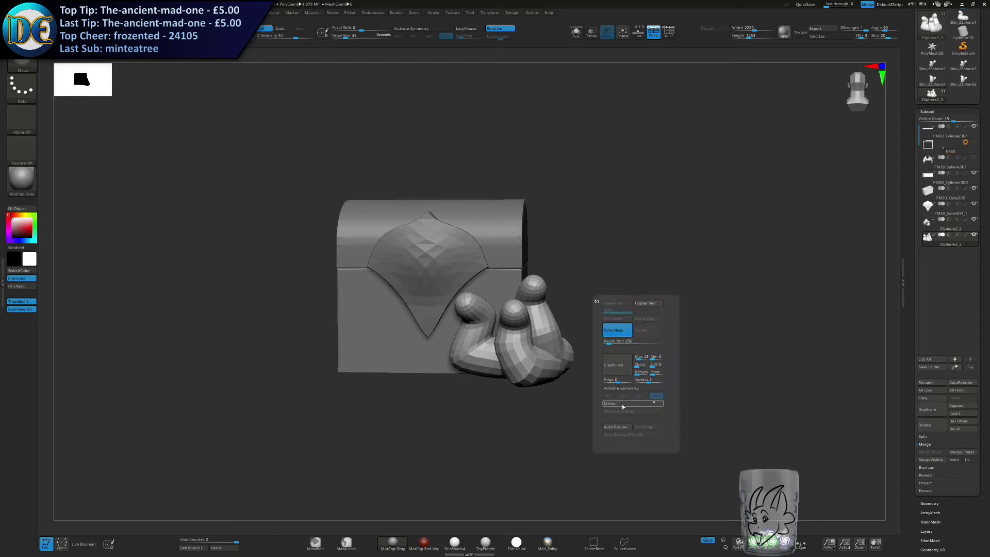
left_click(623, 404)
left_click(927, 229)
left_click(924, 453)
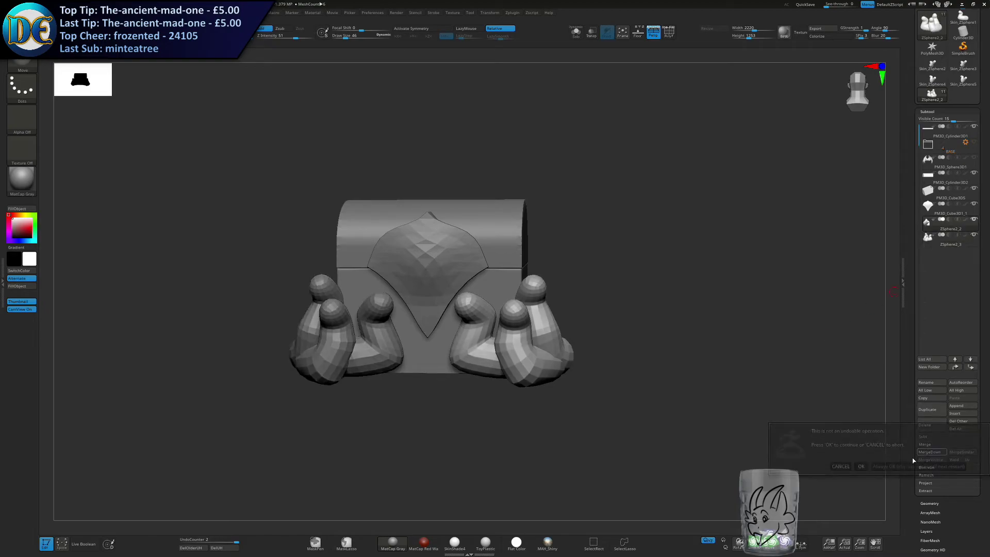
left_click(862, 465)
Adjust the DynaMesh resolution and remesh both merged chain groups.
left_click_drag(670, 343, 666, 333)
key("space")
key("s")
mouse_move(678, 274)
left_mouse_down()
mouse_move(692, 275)
mouse_move(663, 264)
mouse_move(676, 236)
left_mouse_up()
key("space")
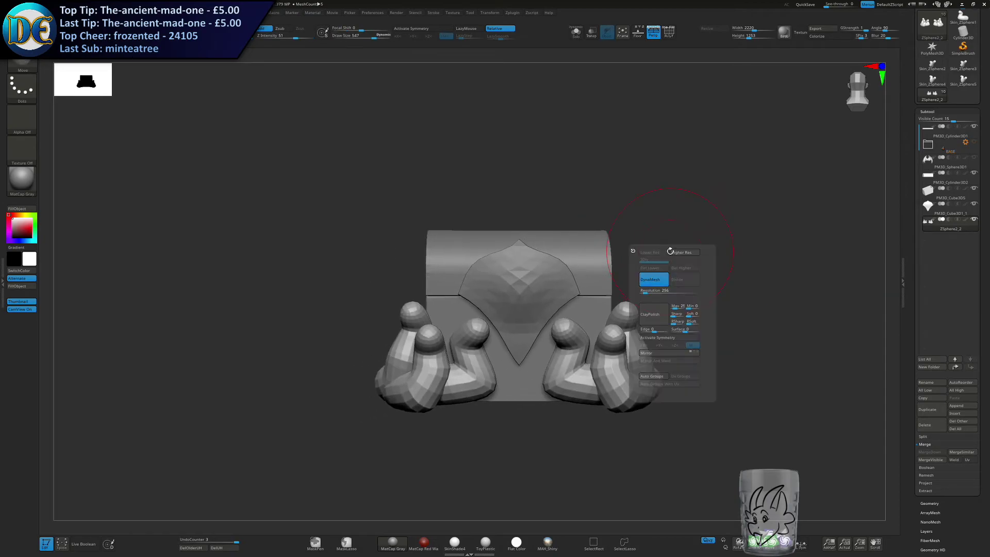
left_click(645, 291)
left_click(653, 280)
left_click(654, 280)
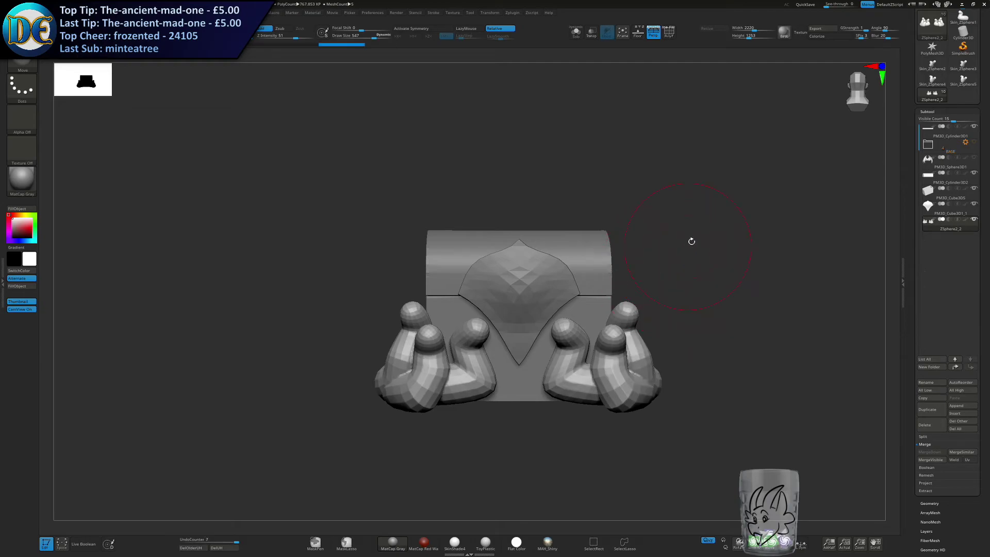
Activate symmetry and smooth the faceted surfaces of the mirrored chain groups.
left_click_drag(689, 243, 630, 246)
mouse_move(637, 355)
left_mouse_down("shift")
mouse_move(610, 369)
mouse_move(618, 364)
left_mouse_up("shift")
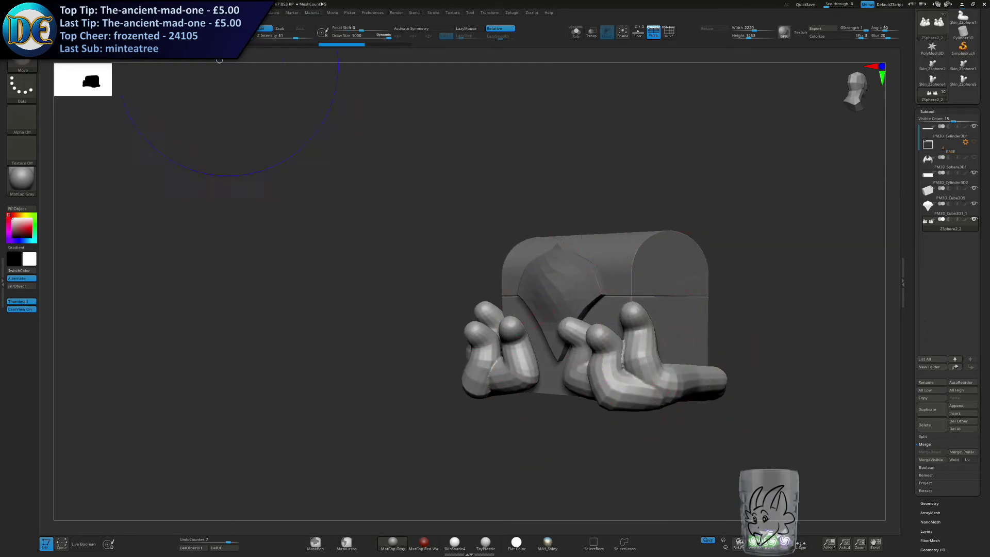
left_click(412, 30)
left_click_drag(461, 307, 346, 274, "alt")
mouse_move(546, 341)
left_mouse_down("shift")
mouse_move(580, 347)
mouse_move(557, 344)
left_mouse_up("shift")
left_click_drag(717, 314, 650, 330)
left_click_drag(583, 350, 562, 348, "shift")
mouse_move(717, 371)
left_mouse_down()
mouse_move(619, 345)
mouse_move(630, 307)
mouse_move(621, 299)
left_mouse_up()
Undo the last two strokes and smooth the remaining facets on the necks and their shared bases.
key("space")
key("s")
key("ctrl+z")
key("ctrl+z")
key("s")
left_click_drag(640, 387, 722, 379)
left_click_drag(632, 341, 613, 348, "shift")
left_click_drag(608, 397, 686, 377)
key("space")
left_click(609, 345)
left_click_drag(625, 295, 610, 295)
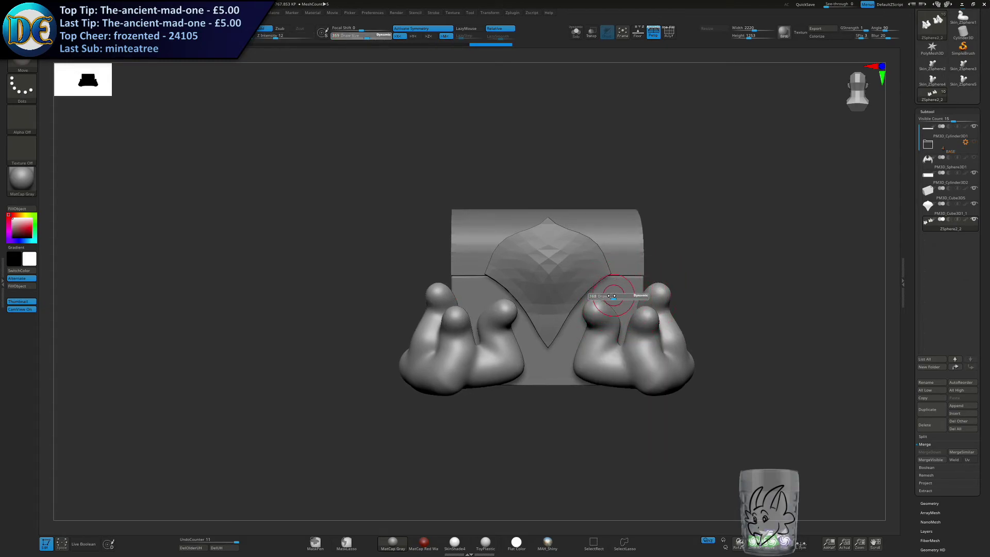
Select the ClayBuildup brush, frame the chest and reduce the draw size to 62.
key("space")
left_click(592, 332)
key("f")
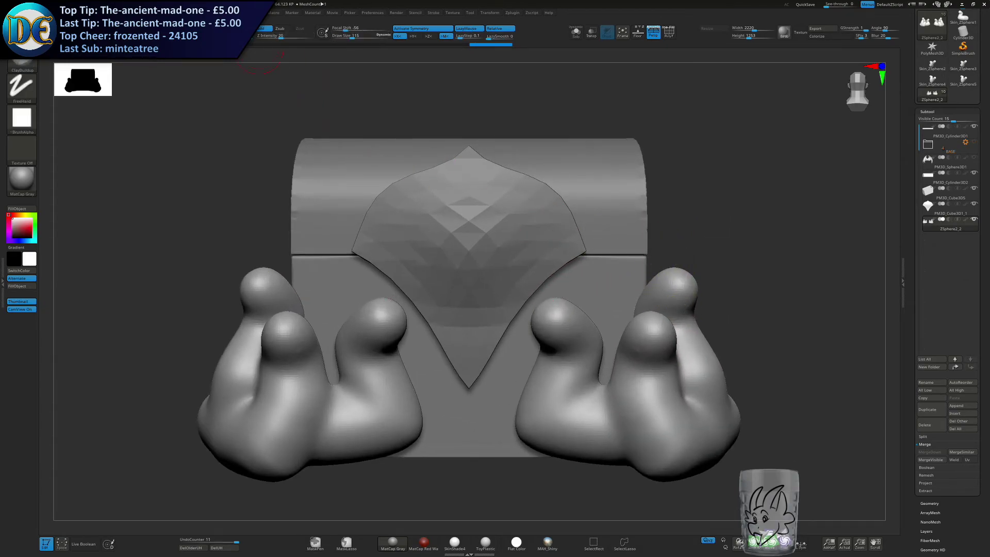
key("s")
left_click_drag(530, 223, 523, 223)
left_click_drag(523, 265, 489, 241, "alt")
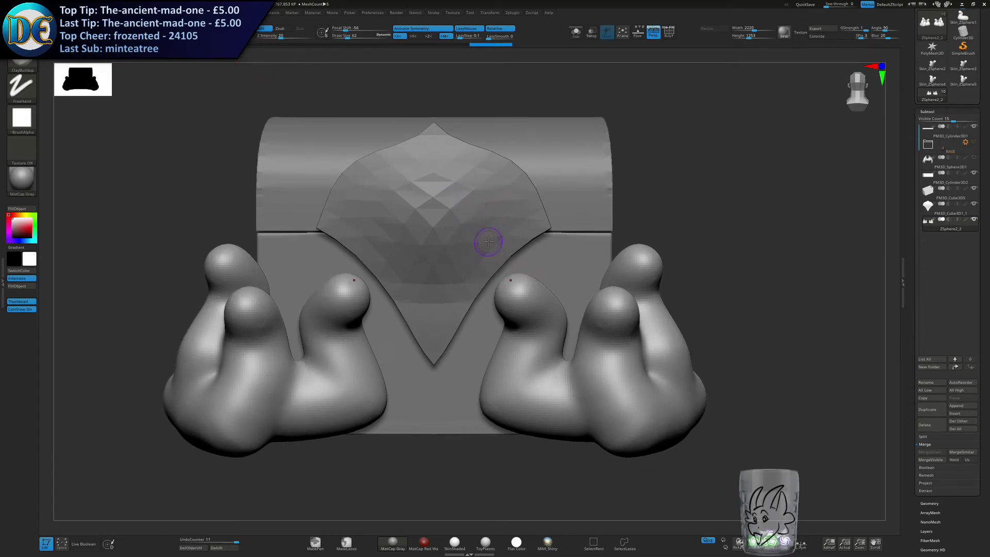
left_click(961, 4)
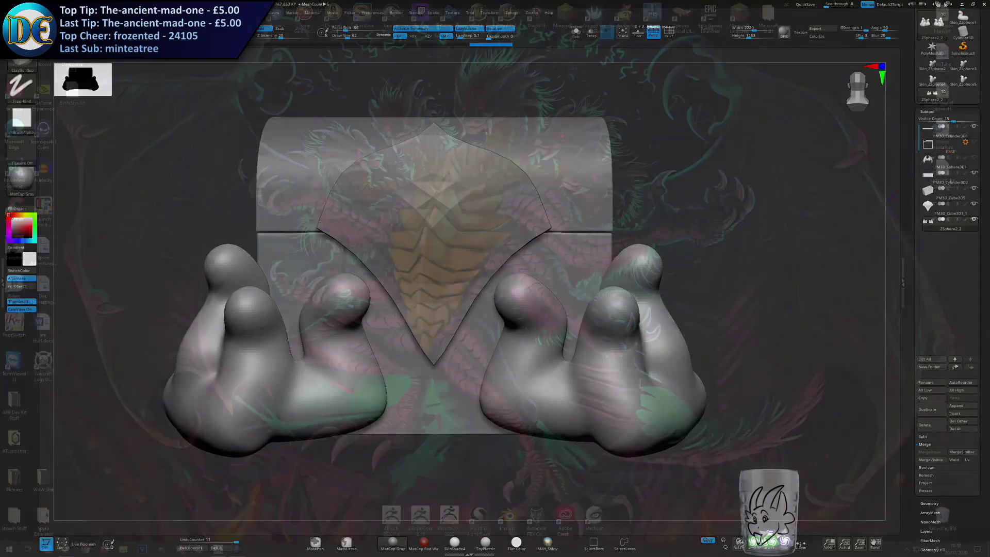
left_click(218, 549)
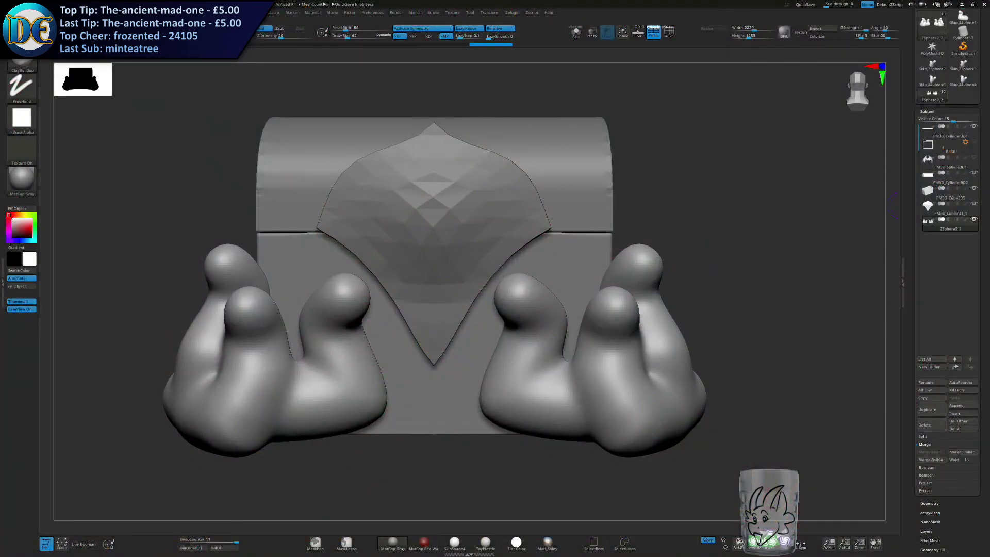
mouse_move(534, 355)
right_mouse_down("alt")
mouse_move(530, 292)
mouse_move(541, 346)
right_mouse_up("alt")
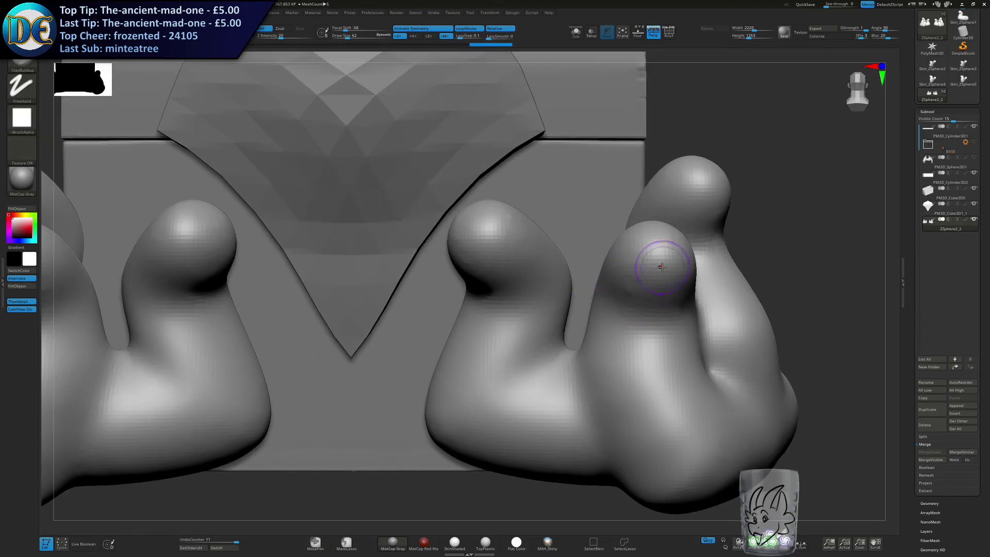
key("s")
Mask an oval patch on the front of each of the three rounded neck tips.
key("s")
left_click_drag(652, 270, 654, 271)
left_click_drag(652, 270, 671, 305)
key("ctrl+z")
mouse_move(672, 301)
right_mouse_down()
mouse_move(674, 330)
mouse_move(661, 254)
right_mouse_up()
key("s")
mouse_move(662, 254)
left_mouse_down()
mouse_move(645, 268)
mouse_move(669, 271)
left_mouse_up()
right_click_drag(670, 271, 689, 269)
mouse_move(460, 245)
left_mouse_down("ctrl")
mouse_move(485, 252)
mouse_move(473, 240)
left_mouse_up("ctrl")
right_click_drag(719, 178, 709, 174)
left_click_drag(708, 174, 685, 185, "ctrl")
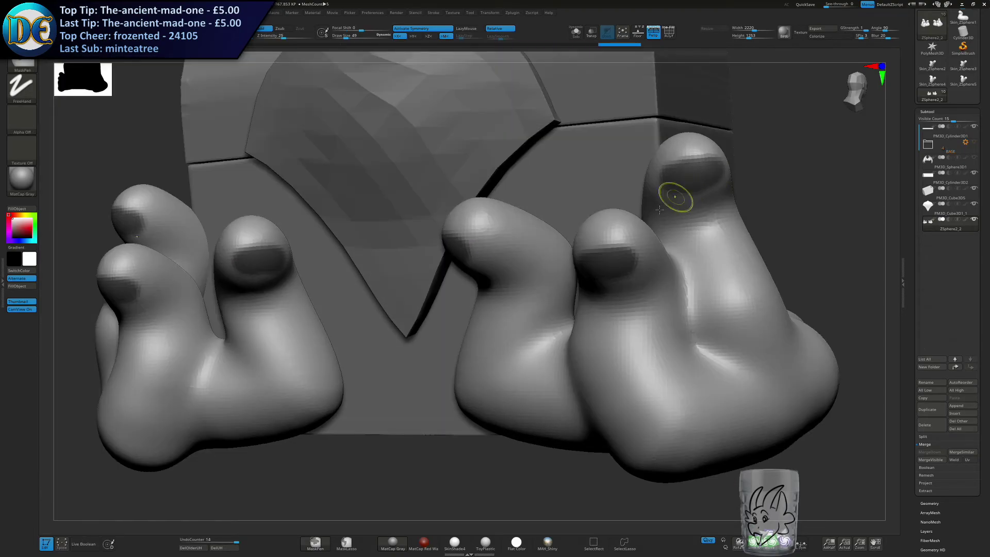
Invert the mask, choose the Move brush and try pulling the middle tip's exposed patch outward.
left_click(442, 374, "ctrl")
right_click_drag(488, 344, 502, 360)
key("space")
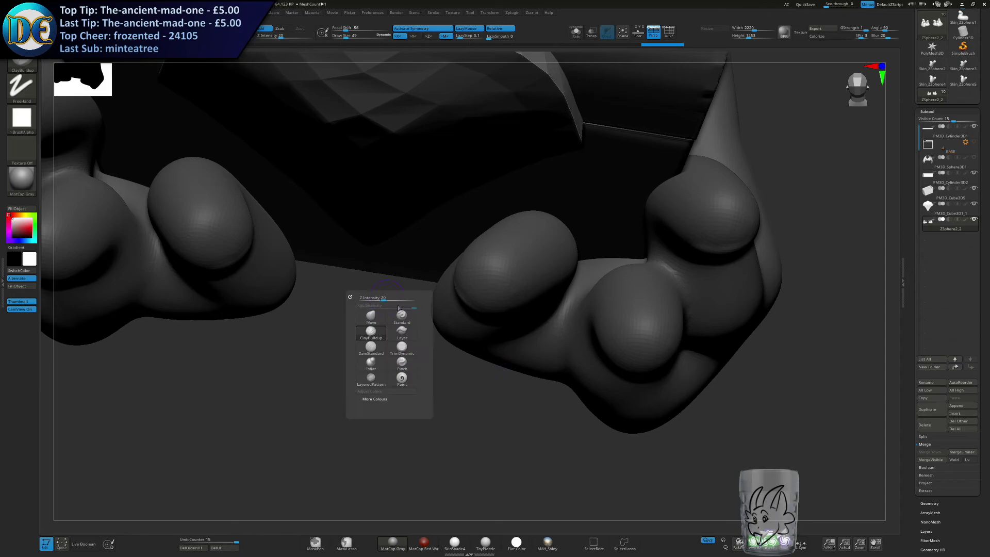
left_click(389, 315)
key("s")
left_click_drag(548, 273, 561, 272)
right_click_drag(632, 311, 641, 289)
left_click_drag(635, 355, 595, 487)
left_click_drag(583, 554, 583, 555)
key("ctrl+z")
Pull the exposed patches on all three tips outward into snouts with a resized Move brush, and clear the mask.
right_click_drag(620, 401, 605, 317, "alt")
key("s")
key("s")
mouse_move(623, 270)
left_mouse_down()
mouse_move(609, 384)
mouse_move(597, 369)
left_mouse_up()
left_click_drag(624, 289, 588, 460)
left_click_drag(622, 305, 602, 364)
right_click_drag(602, 365, 447, 233)
left_click_drag(447, 232, 411, 361)
left_click_drag(434, 268, 416, 353)
right_click_drag(416, 356, 353, 381)
mouse_move(593, 139)
left_mouse_down()
mouse_move(622, 173)
mouse_move(649, 181)
left_mouse_up()
mouse_move(724, 222)
right_mouse_down()
mouse_move(727, 255)
mouse_move(751, 199)
right_mouse_up()
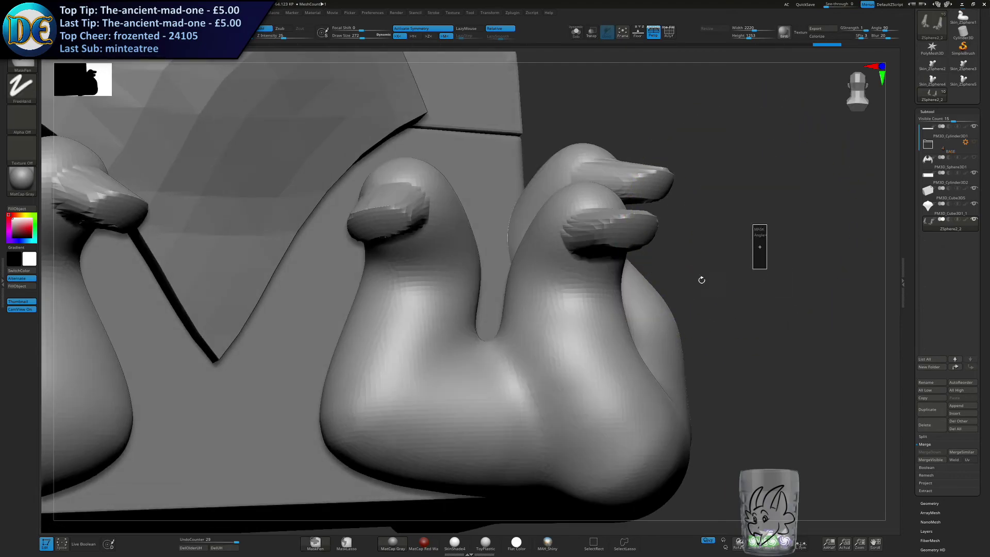
Build up the transition between snout and head with ClayBuildup strokes, undoing the last stroke.
key("space")
mouse_move(747, 241)
left_mouse_down()
mouse_move(698, 234)
mouse_move(598, 303)
mouse_move(567, 292)
mouse_move(551, 305)
mouse_move(548, 252)
left_mouse_up()
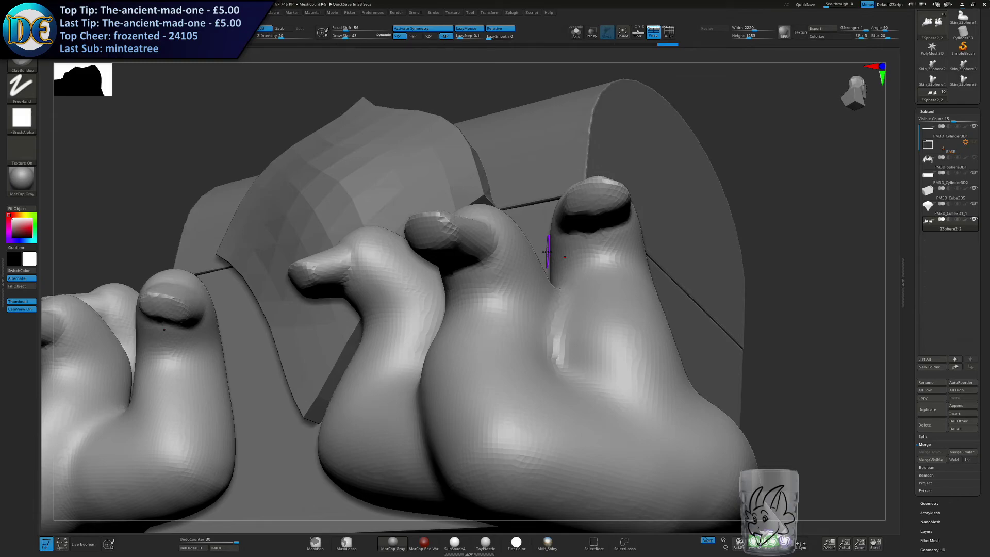
right_click_drag(468, 310, 481, 310)
mouse_move(544, 271)
right_mouse_down()
mouse_move(557, 258)
mouse_move(597, 261)
mouse_move(586, 223)
mouse_move(567, 240)
right_mouse_up()
right_click(569, 241)
mouse_move(556, 279)
left_mouse_down()
mouse_move(574, 282)
mouse_move(560, 287)
left_mouse_up()
right_click_drag(563, 288, 568, 252)
mouse_move(564, 289)
left_mouse_down()
mouse_move(608, 259)
mouse_move(588, 273)
mouse_move(587, 250)
left_mouse_up()
key("ctrl+z")
Resize the brush and blend the snouts smoothly into the heads, tapering them toward their tips.
key("s")
left_click(580, 287)
mouse_move(587, 253)
right_mouse_down()
mouse_move(622, 253)
mouse_move(632, 229)
right_mouse_up()
mouse_move(510, 273)
left_mouse_down()
mouse_move(532, 303)
mouse_move(526, 339)
mouse_move(484, 317)
left_mouse_up()
mouse_move(472, 297)
right_mouse_down()
mouse_move(504, 281)
mouse_move(511, 235)
right_mouse_up()
mouse_move(420, 333)
left_mouse_down()
mouse_move(394, 400)
mouse_move(397, 360)
mouse_move(363, 356)
mouse_move(384, 343)
left_mouse_up()
mouse_move(506, 285)
right_mouse_down()
mouse_move(503, 334)
mouse_move(487, 331)
mouse_move(464, 283)
mouse_move(493, 336)
mouse_move(514, 288)
mouse_move(557, 316)
right_mouse_up()
Build a small nose at the snout tip of each of the three heads with a size 25 ClayBuildup brush.
right_click_drag(500, 263, 501, 292)
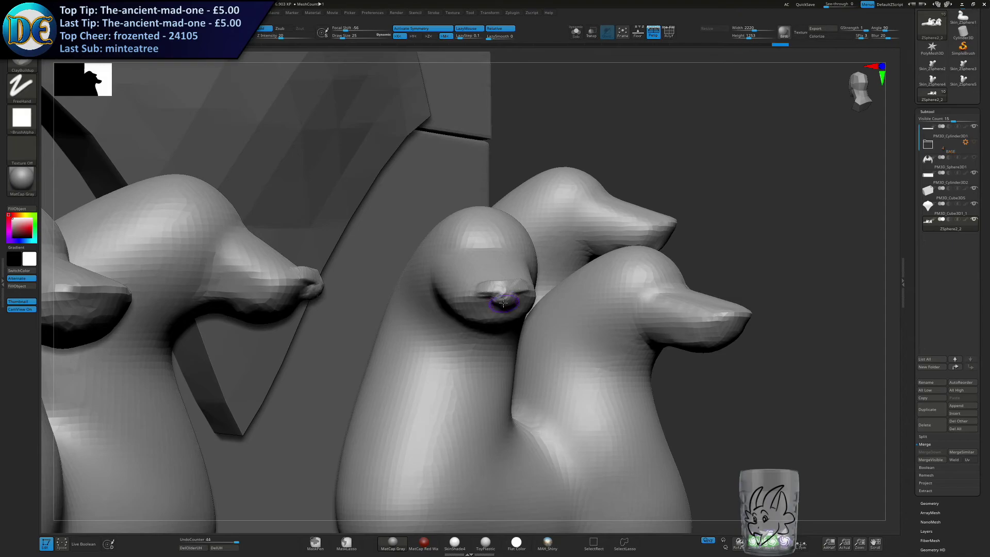
left_click_drag(503, 303, 525, 297)
right_click_drag(525, 297, 490, 304)
right_click_drag(599, 326, 557, 320)
left_click_drag(557, 320, 558, 315)
right_click_drag(571, 324, 508, 324)
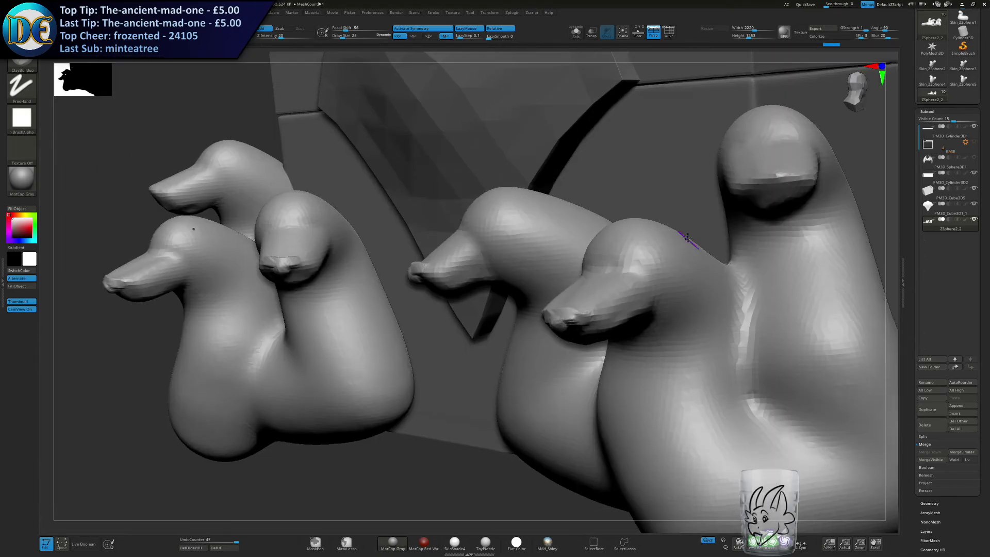
left_click_drag(761, 184, 773, 179)
mouse_move(779, 184)
right_mouse_down()
mouse_move(563, 279)
mouse_move(459, 274)
mouse_move(464, 256)
right_mouse_up()
Enlarge the brush and add clay beneath the snouts to form lower jaws on the three heads.
key("bracketright")
key("bracketright")
key("bracketright")
key("bracketright")
key("bracketright")
key("bracketright")
mouse_move(438, 262)
left_mouse_down()
mouse_move(456, 276)
mouse_move(520, 271)
left_mouse_up()
mouse_move(600, 155)
left_mouse_down()
mouse_move(660, 184)
mouse_move(642, 175)
left_mouse_up()
right_click_drag(642, 175, 603, 150)
left_click_drag(600, 147, 637, 157)
mouse_move(597, 184)
right_mouse_down()
mouse_move(597, 242)
mouse_move(582, 199)
mouse_move(601, 181)
right_mouse_up()
left_click_drag(631, 175, 660, 212)
right_click_drag(631, 231, 537, 267)
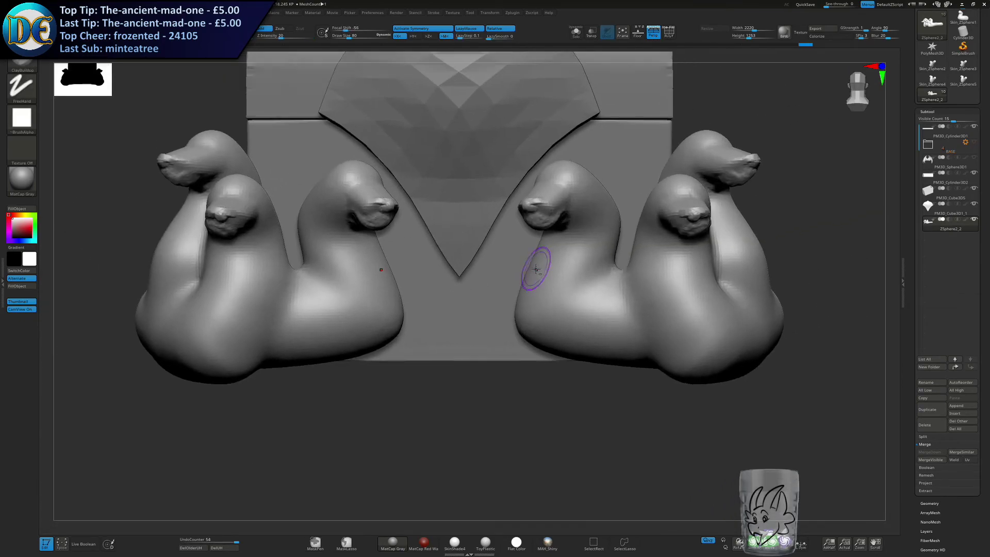
Adjust the brush size and build a lengthwise ridge along the top of the inner head's snout.
right_click_drag(572, 235, 550, 284, "alt")
key("s")
left_click_drag(543, 270, 541, 269)
right_click_drag(541, 235, 544, 263, "ctrl")
key("s")
left_click_drag(540, 258, 538, 257)
mouse_move(511, 228)
right_mouse_down("ctrl")
mouse_move(515, 265)
mouse_move(552, 266)
right_mouse_up("ctrl")
left_click_drag(499, 274, 503, 221)
left_click_drag(494, 281, 501, 222)
left_click_drag(485, 304, 498, 224)
Add matching lengthwise ridges along the snouts of the middle and outer heads.
right_click_drag(498, 227, 343, 252, "alt")
right_click_drag(342, 253, 289, 288)
left_click_drag(658, 361, 632, 260)
mouse_move(655, 358)
left_mouse_down()
mouse_move(624, 260)
mouse_move(625, 289)
left_mouse_up()
mouse_move(541, 312)
right_mouse_down("alt")
mouse_move(512, 332)
mouse_move(464, 289)
mouse_move(495, 268)
right_mouse_up("alt")
mouse_move(582, 209)
left_mouse_down()
mouse_move(536, 159)
mouse_move(522, 124)
left_mouse_up()
mouse_move(581, 209)
left_mouse_down()
mouse_move(531, 127)
mouse_move(529, 134)
left_mouse_up()
left_click_drag(578, 212, 537, 144)
right_click_drag(464, 304, 528, 285)
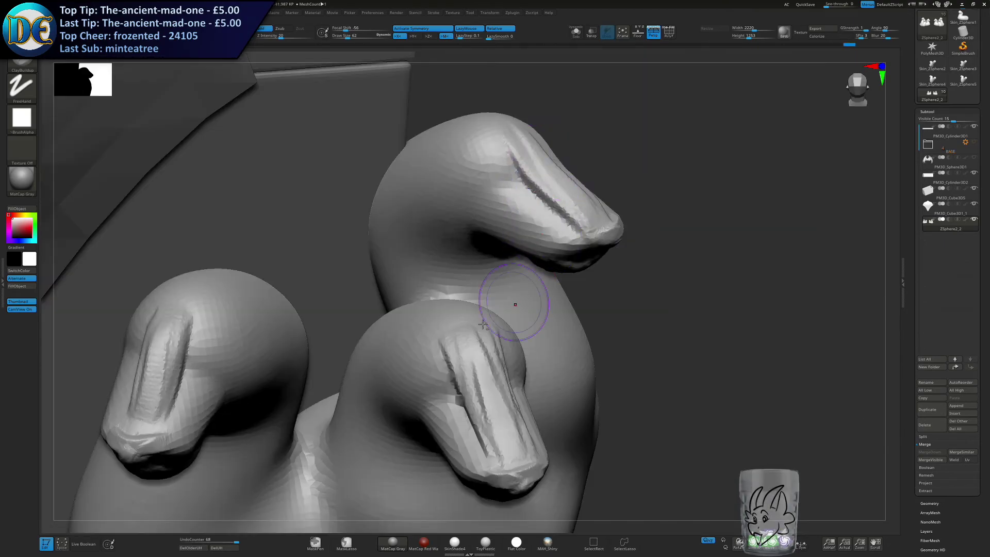
Reduce the draw size to 25 and refine the ridges along the inner head's snout.
right_click_drag(251, 420, 390, 334, "alt")
key("s")
left_click_drag(390, 333, 380, 334)
right_click_drag(382, 333, 588, 343, "alt")
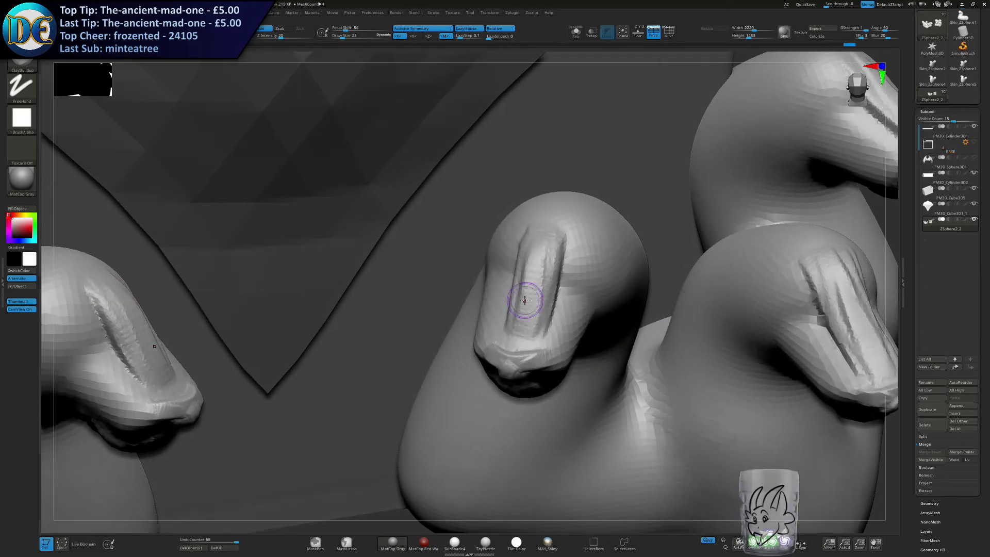
right_click_drag(525, 300, 480, 248)
Enlarge the draw size to 46 and build ridges along the sides of the inner head's upper jaw.
mouse_move(630, 248)
right_mouse_down()
mouse_move(609, 232)
mouse_move(639, 238)
right_mouse_up()
key("s")
key("s")
mouse_move(628, 248)
left_mouse_down()
mouse_move(689, 210)
mouse_move(618, 265)
left_mouse_up()
key("s")
key("ctrl+z")
key("ctrl+z")
key("s")
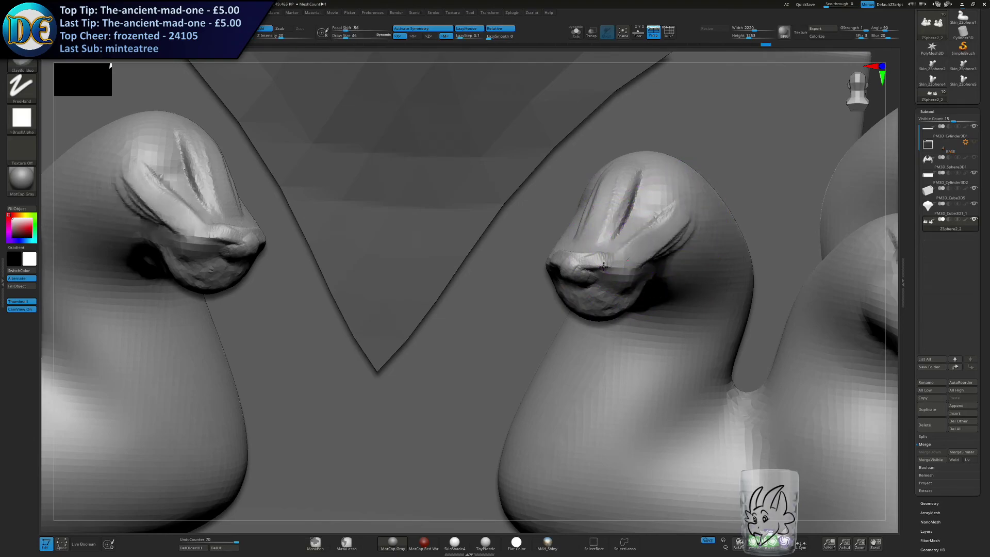
right_click_drag(569, 240, 552, 229)
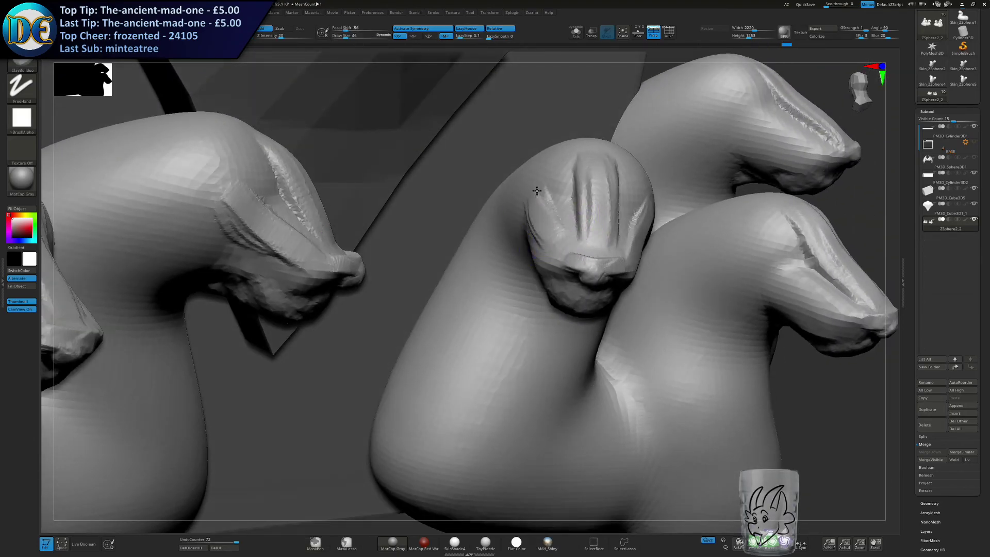
Build matching side ridges along the upper jaws of the middle and outer heads.
left_click_drag(546, 219, 575, 240)
right_click_drag(575, 239, 443, 258)
right_click_drag(763, 309, 670, 322)
left_click_drag(640, 344, 695, 317)
right_click_drag(614, 295, 795, 310)
mouse_move(523, 311)
left_mouse_down()
mouse_move(549, 292)
mouse_move(567, 296)
left_mouse_up()
mouse_move(526, 160)
left_mouse_down()
mouse_move(568, 137)
mouse_move(603, 167)
left_mouse_up()
left_click_drag(570, 137, 604, 167)
right_click_drag(603, 167, 433, 168)
left_click_drag(703, 166, 663, 144)
mouse_move(709, 136)
left_mouse_down()
mouse_move(668, 142)
mouse_move(706, 123)
left_mouse_up()
mouse_move(655, 155)
right_mouse_down()
mouse_move(697, 170)
mouse_move(630, 288)
right_mouse_up()
Reduce the draw size to 32 and start shaping the eyes beside the snout ridges on the heads.
key("[")
key("[")
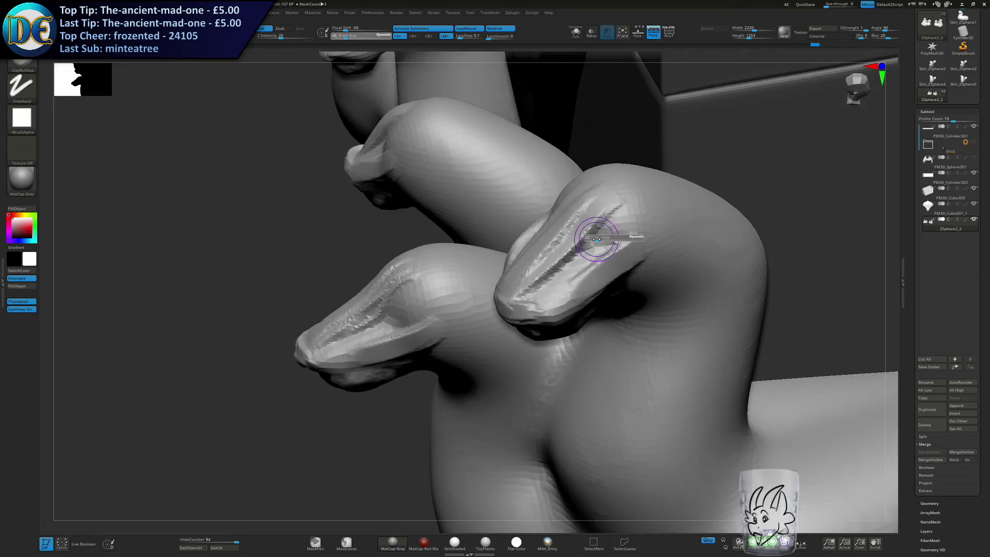
left_click_drag(599, 247, 587, 230)
right_click_drag(588, 230, 613, 229)
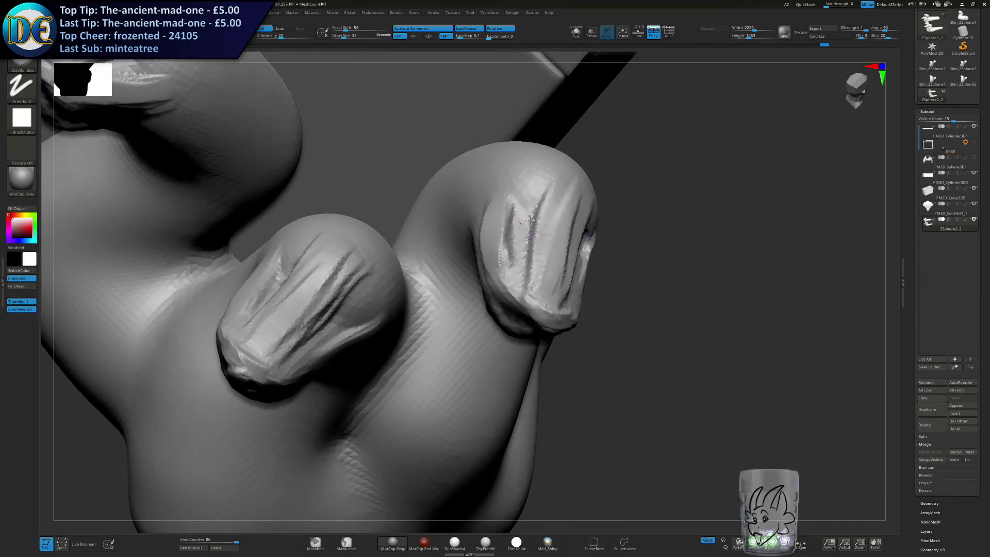
left_click_drag(526, 213, 522, 221)
right_click_drag(522, 221, 552, 293)
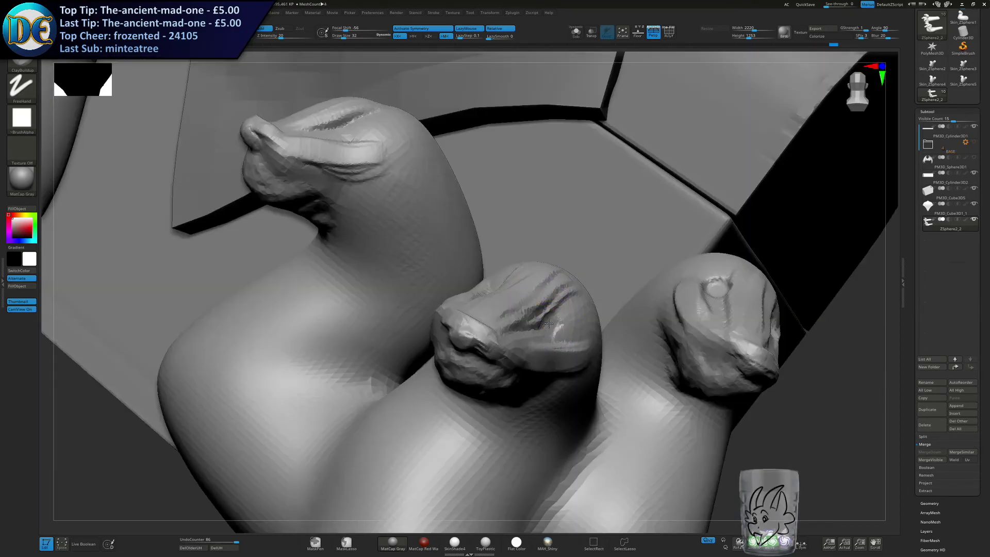
left_click_drag(551, 324, 515, 293)
mouse_move(516, 294)
right_mouse_down()
mouse_move(572, 281)
mouse_move(577, 268)
right_mouse_up()
Define the remaining eye sockets and carve open mouths between the upper and lower jaws.
left_click_drag(476, 285, 483, 278)
right_click_drag(482, 278, 515, 217)
left_click_drag(511, 213, 471, 176)
mouse_move(470, 175)
right_mouse_down()
mouse_move(464, 186)
mouse_move(443, 162)
right_mouse_up()
left_click_drag(442, 159, 448, 181)
mouse_move(449, 180)
right_mouse_down("ctrl")
mouse_move(454, 198)
mouse_move(444, 203)
mouse_move(537, 292)
mouse_move(562, 241)
mouse_move(552, 287)
mouse_move(576, 301)
mouse_move(534, 289)
mouse_move(539, 303)
mouse_move(649, 290)
right_mouse_up("ctrl")
left_click_drag(637, 287, 610, 290)
mouse_move(610, 290)
right_mouse_down()
mouse_move(573, 296)
mouse_move(633, 308)
right_mouse_up()
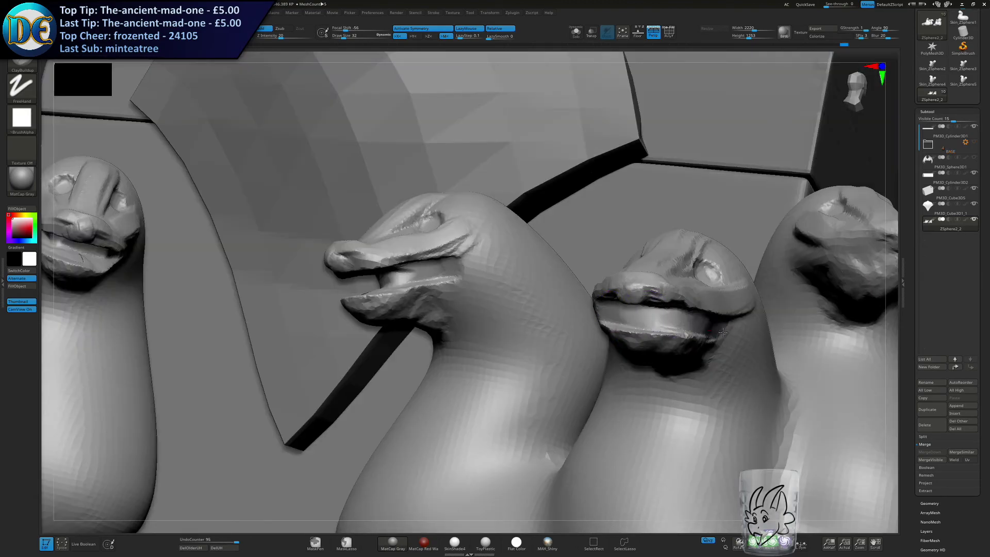
Refine the mouth openings and lower jaws on the middle and outer heads.
right_click_drag(623, 316, 551, 311)
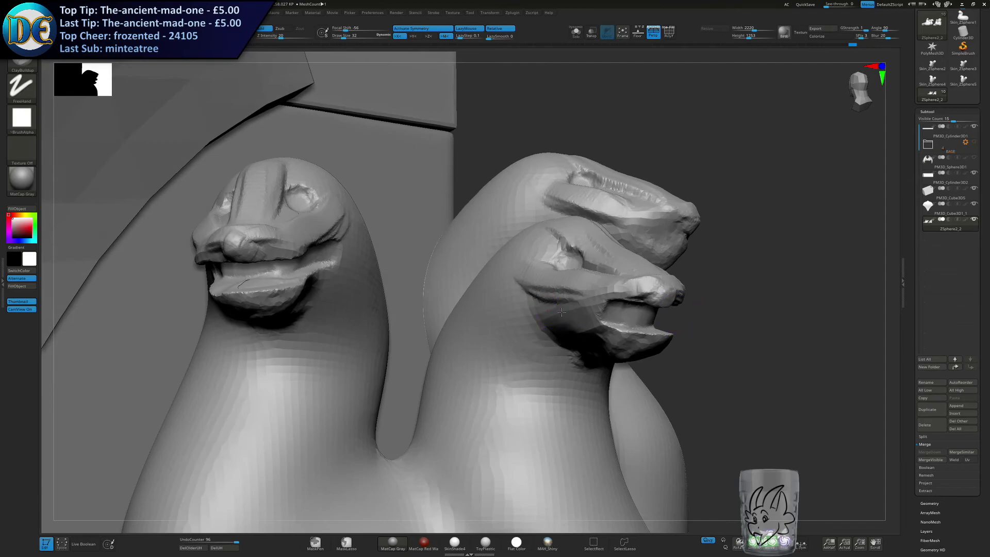
right_click_drag(647, 312, 576, 295)
left_click_drag(696, 306, 647, 302)
mouse_move(596, 299)
right_mouse_down()
mouse_move(692, 258)
mouse_move(733, 286)
right_mouse_up()
left_click_drag(758, 292, 804, 308)
right_click_drag(795, 299, 665, 227, "ctrl")
right_click_drag(665, 268, 618, 287)
right_click_drag(617, 288, 543, 367, "alt")
Save the project as a new Draconic Chest draft, using "Chinese Hydra" in place of the Scales label in the file name.
key("ctrl+s")
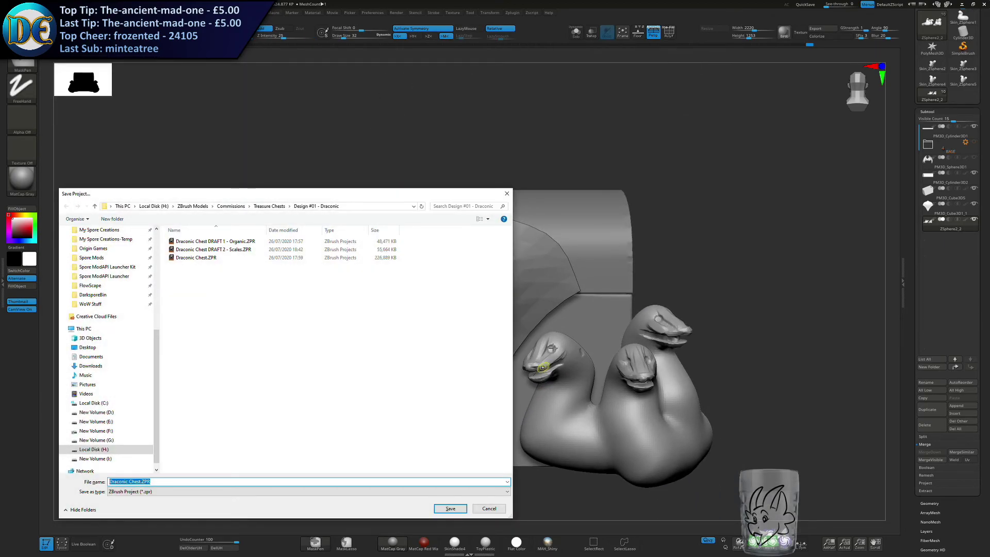
left_click(243, 250)
double_click(170, 481)
type("Ch")
type("inese Hydr")
key("Return")
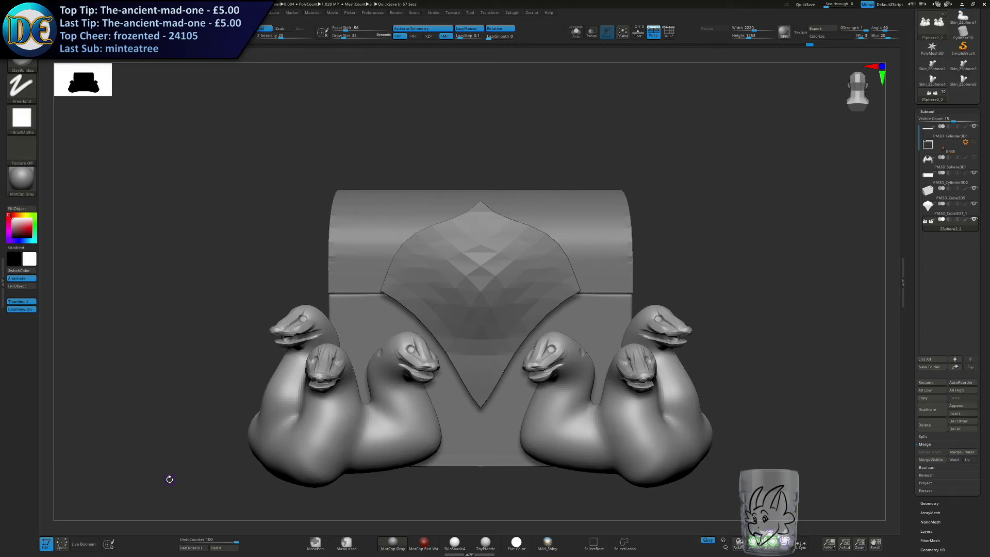
Set the draw size to 55 and build up the underside of the middle head's lower jaw where it meets the neck.
mouse_move(679, 418)
right_mouse_down("alt")
mouse_move(553, 299)
mouse_move(328, 212)
mouse_move(414, 267)
mouse_move(436, 251)
mouse_move(424, 252)
right_mouse_up("alt")
left_click_drag(483, 266, 493, 279, "shift")
key("s")
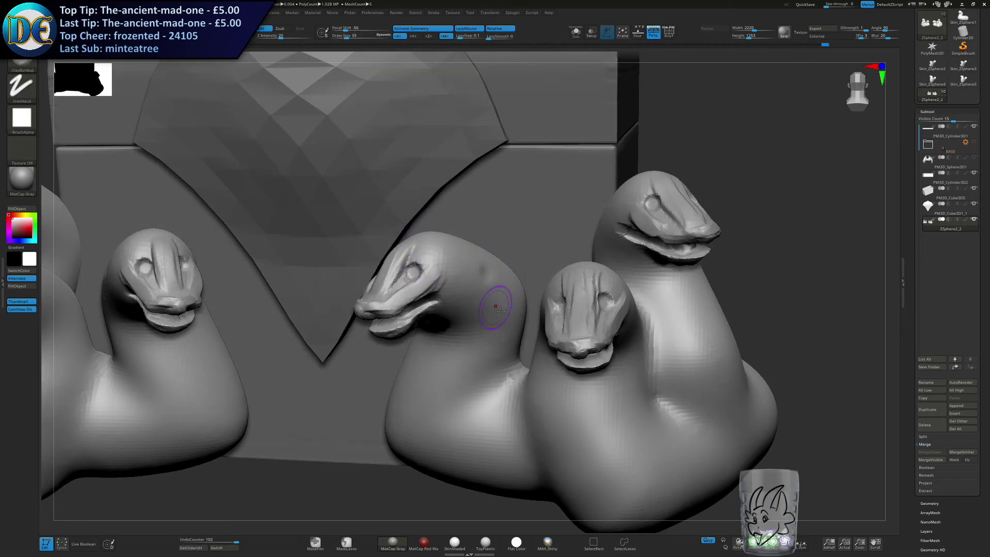
right_click_drag(546, 367, 546, 196, "alt")
right_click_drag(547, 196, 554, 228, "ctrl")
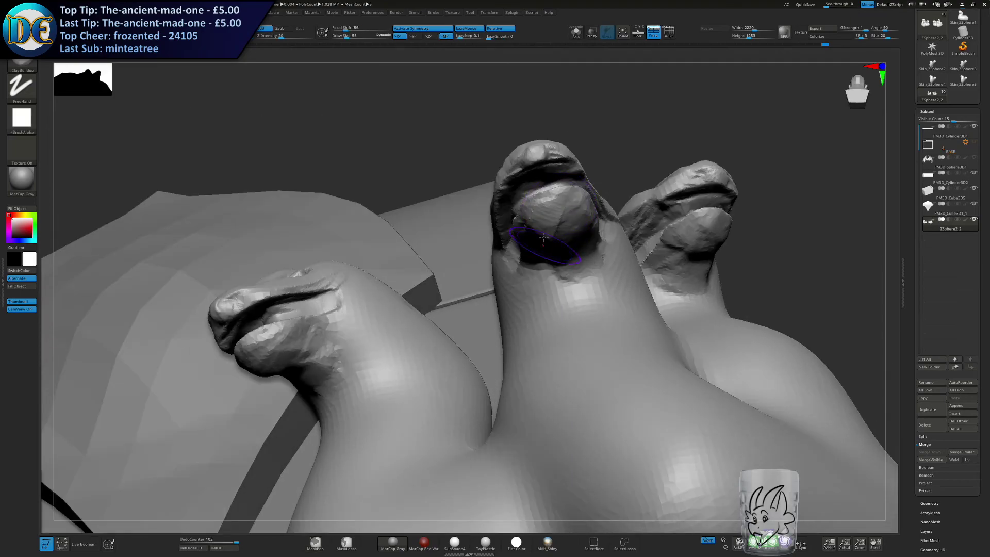
mouse_move(542, 233)
left_mouse_down()
mouse_move(579, 233)
mouse_move(562, 260)
left_mouse_up()
right_click_drag(671, 266, 591, 258)
left_click_drag(539, 227, 575, 262)
right_click_drag(575, 263, 686, 273)
Extend the middle head's lower jaw back along both cheeks with raised clay ridges.
left_click_drag(559, 232, 503, 281)
left_click_drag(531, 248, 486, 284)
right_click_drag(486, 284, 527, 277)
left_click_drag(526, 265, 488, 276)
left_click_drag(527, 261, 484, 274)
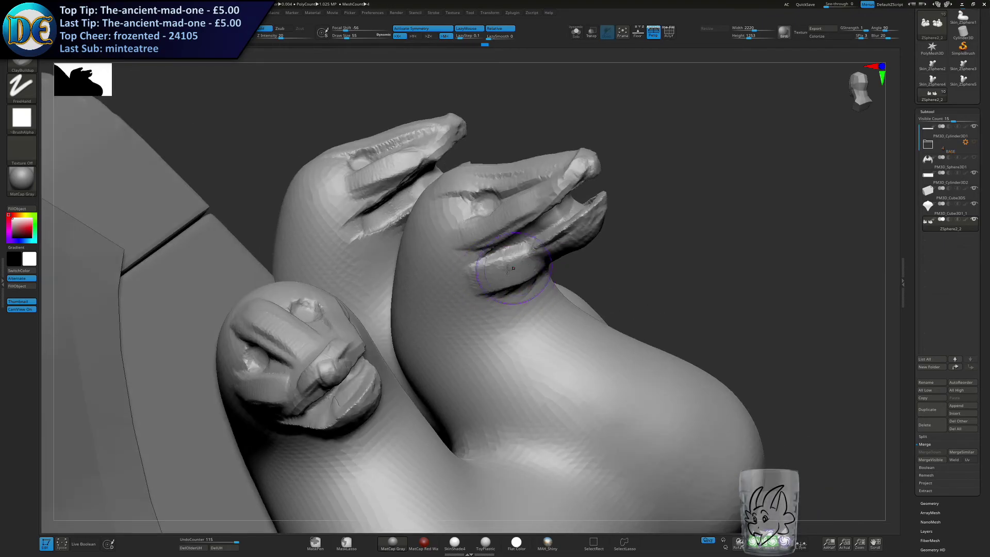
right_click_drag(566, 241, 620, 203)
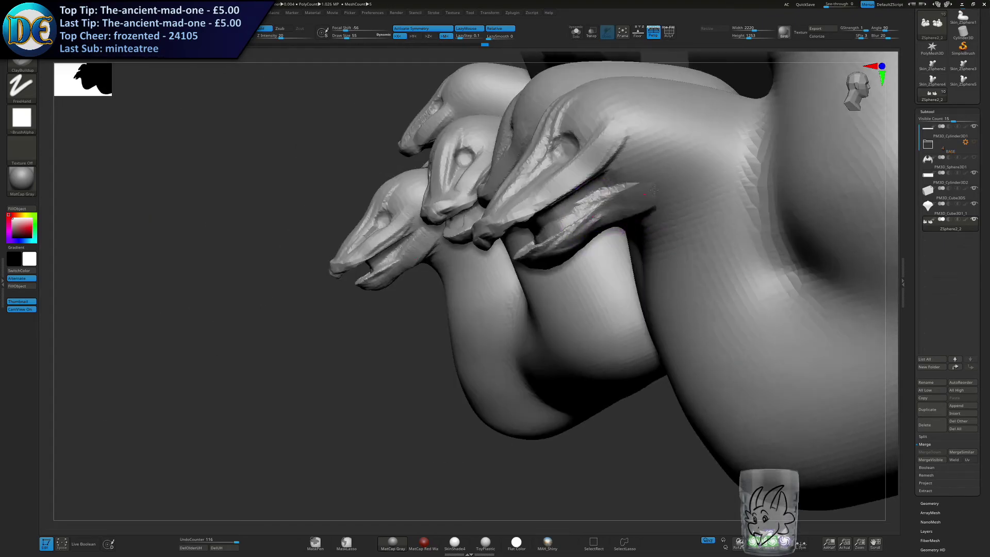
left_click_drag(665, 178, 620, 206)
right_click_drag(570, 222, 508, 227)
left_click_drag(449, 201, 484, 206)
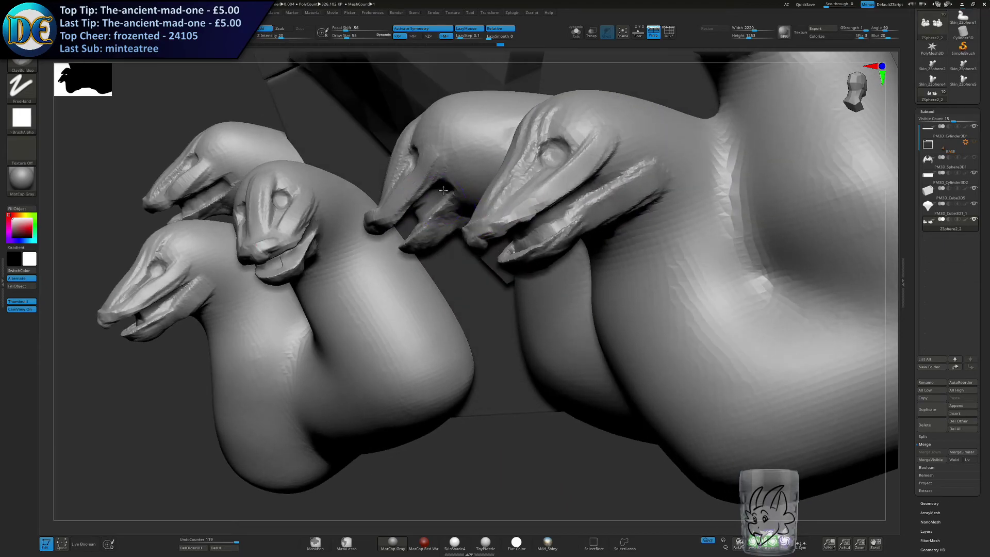
Extend the inner head's lower jaw back toward the neck with matching clay ridges.
right_click_drag(484, 217, 447, 229)
mouse_move(448, 229)
left_mouse_down()
mouse_move(472, 206)
mouse_move(454, 222)
left_mouse_up()
mouse_move(428, 227)
right_mouse_down()
mouse_move(473, 191)
mouse_move(471, 181)
right_mouse_up()
right_click_drag(406, 223, 397, 226)
left_click_drag(393, 216, 424, 219)
mouse_move(430, 216)
right_mouse_down()
mouse_move(516, 215)
mouse_move(481, 322)
right_mouse_up()
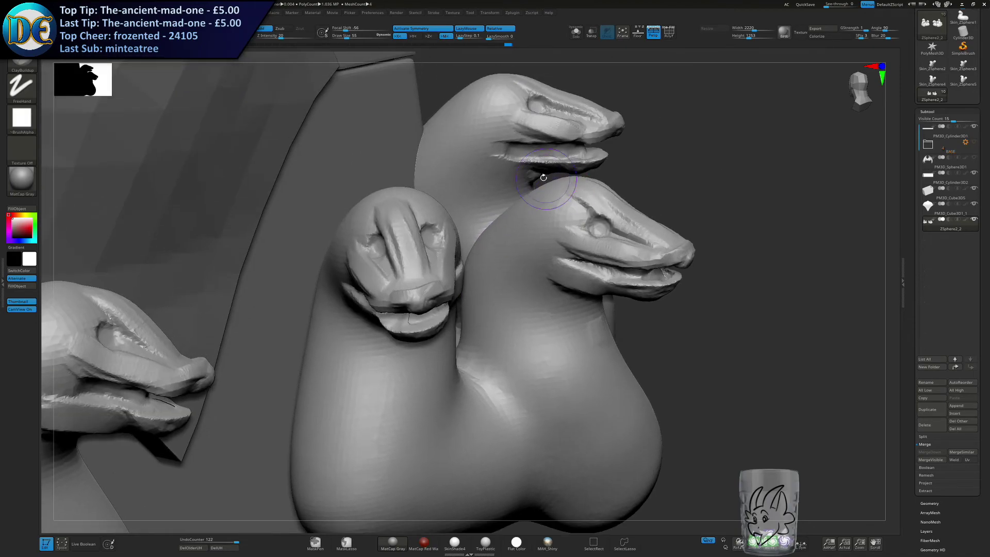
Build the outer head's lower jaw back along both cheeks to match the other heads.
left_click_drag(517, 168, 566, 165)
mouse_move(570, 165)
right_mouse_down()
mouse_move(490, 331)
mouse_move(459, 207)
right_mouse_up()
left_click_drag(566, 156, 632, 130)
left_click_drag(595, 139, 633, 126)
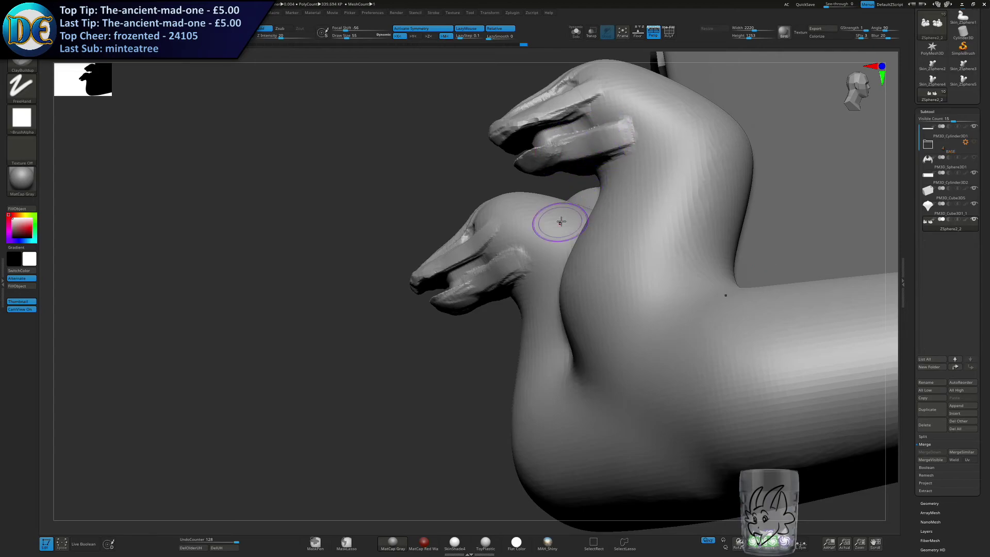
right_click_drag(536, 276, 580, 263)
mouse_move(580, 263)
right_mouse_down("ctrl")
mouse_move(580, 217)
mouse_move(578, 289)
mouse_move(614, 296)
mouse_move(619, 258)
right_mouse_up("ctrl")
Reduce the draw size to 21 and refine the outer head's mouth corner and lower jaw edge.
right_click_drag(618, 335, 576, 278, "alt")
right_click(578, 280)
right_click_drag(632, 235, 606, 249)
key("s")
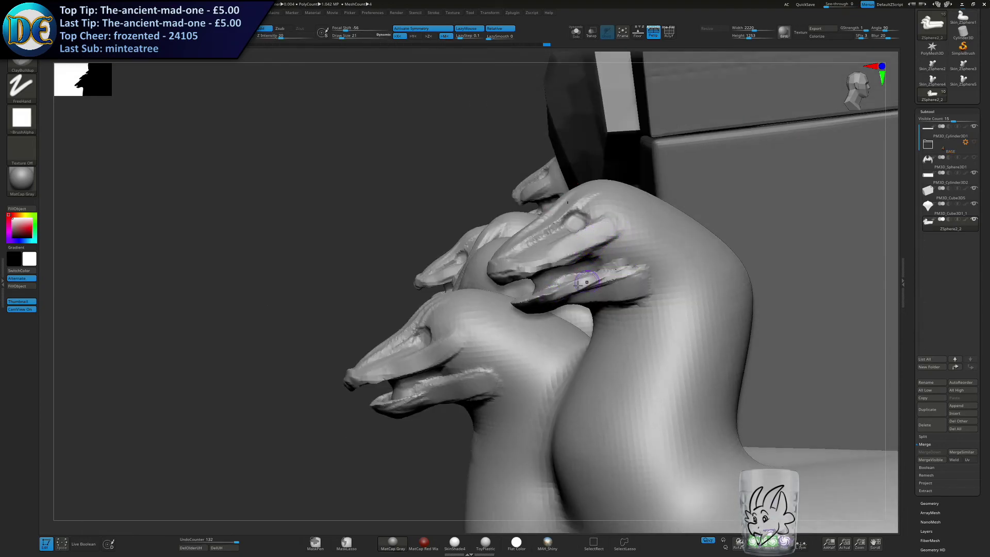
right_click(613, 273)
left_click(629, 290)
Switch to an enlarged Move brush and reshape the rear of the outer and middle heads' jaws.
key("s")
left_click_drag(621, 258, 625, 258)
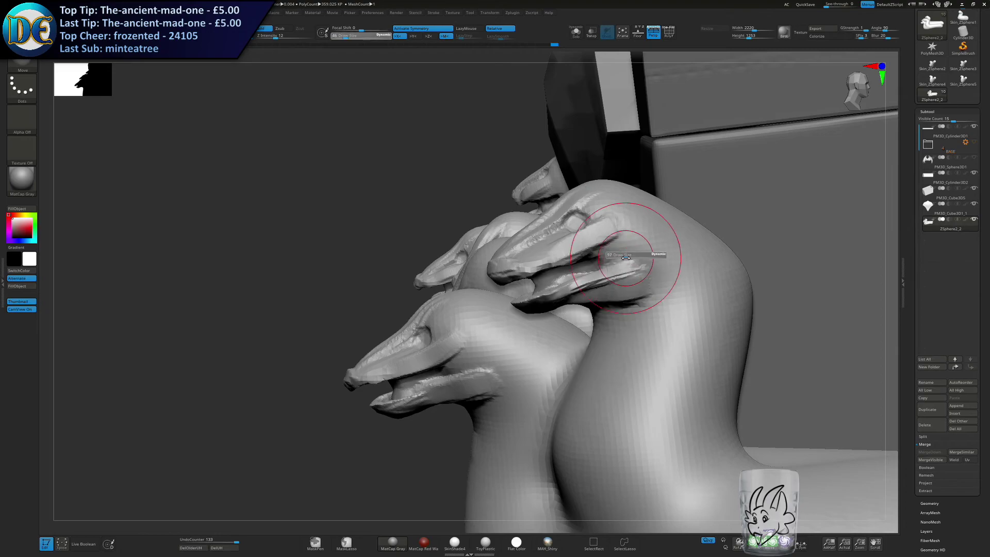
right_click_drag(614, 269, 608, 282)
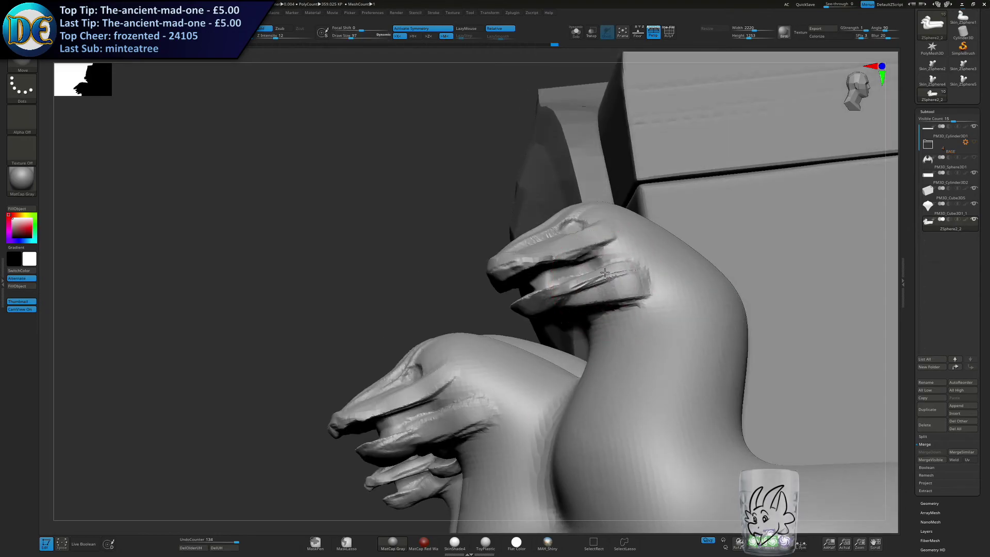
key("Escape")
right_click_drag(588, 263, 548, 308)
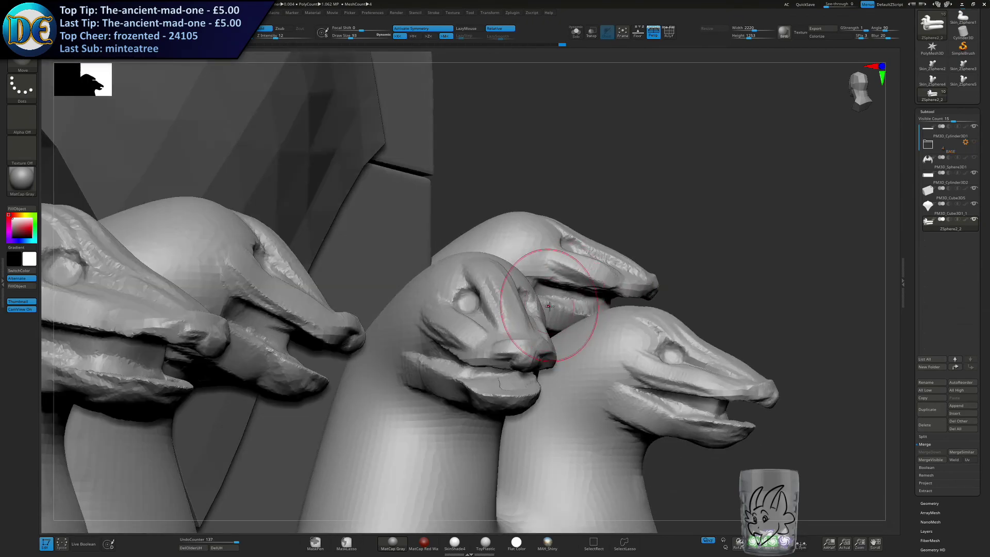
left_click_drag(552, 294, 550, 293)
mouse_move(544, 302)
right_mouse_down()
mouse_move(470, 345)
mouse_move(618, 279)
mouse_move(625, 253)
right_mouse_up()
Reduce the Move brush to size 62 and adjust the jaw shapes of the middle and inner heads.
key("s")
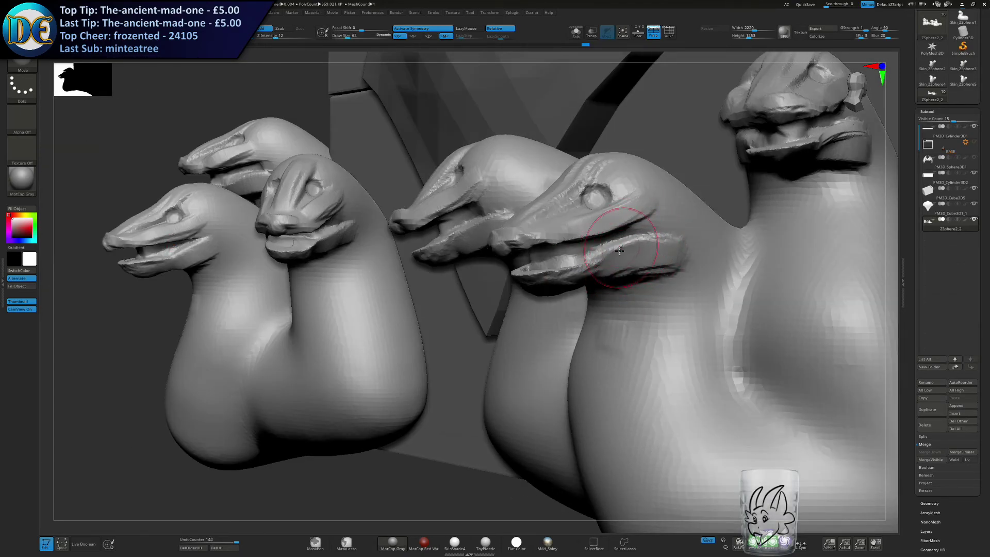
right_click_drag(439, 207, 458, 229)
left_click_drag(474, 228, 490, 217)
right_click_drag(412, 230, 266, 260)
mouse_move(111, 265)
right_mouse_down("alt")
mouse_move(435, 245)
mouse_move(421, 240)
right_mouse_up("alt")
right_click_drag(415, 260, 415, 298)
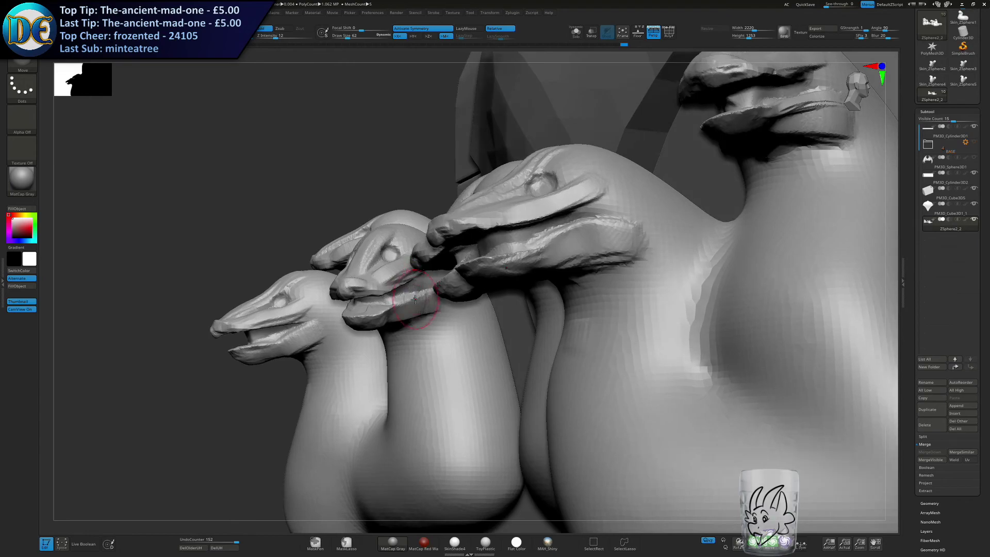
left_click_drag(285, 316, 295, 326)
left_click_drag(295, 326, 302, 320, "shift")
Return to the ClayBuildup brush at draw size 32 and build angled brow ridges over the middle head's eyes.
key("f")
mouse_move(423, 309)
right_mouse_down()
mouse_move(380, 305)
mouse_move(445, 291)
right_mouse_up()
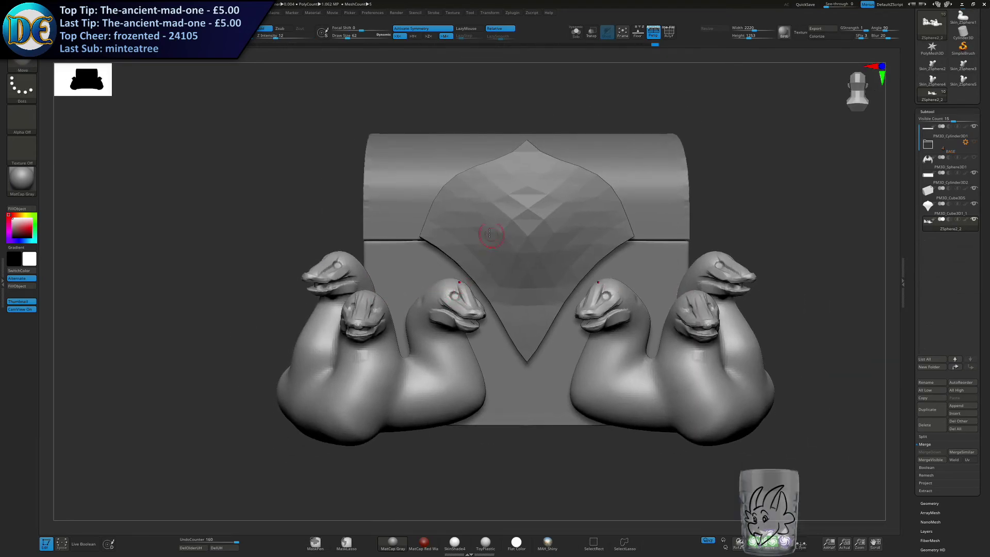
right_click_drag(614, 240, 486, 254, "alt")
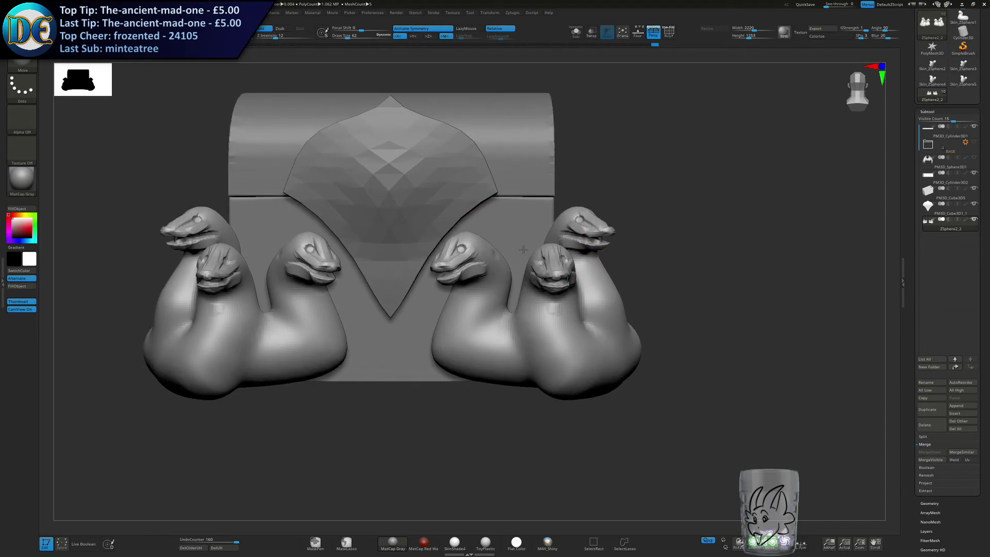
right_click_drag(598, 289, 559, 260, "ctrl")
key("space")
key("s")
left_click_drag(557, 263, 550, 265)
mouse_move(530, 236)
right_mouse_down("alt")
mouse_move(512, 291)
mouse_move(508, 268)
mouse_move(562, 281)
right_mouse_up("alt")
key("s")
left_click_drag(563, 281, 578, 278)
key("s")
key("ctrl+z")
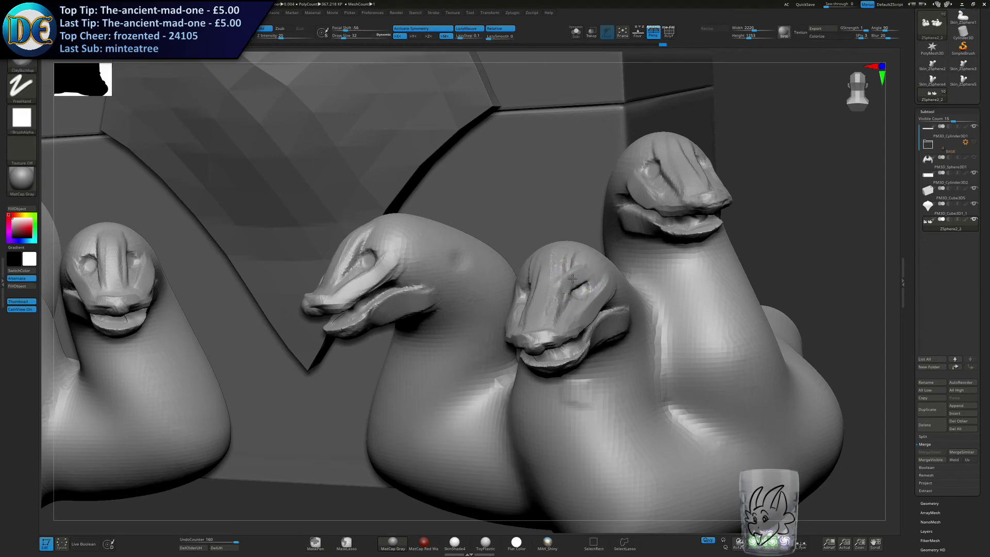
mouse_move(563, 276)
right_mouse_down()
mouse_move(539, 277)
mouse_move(575, 281)
right_mouse_up()
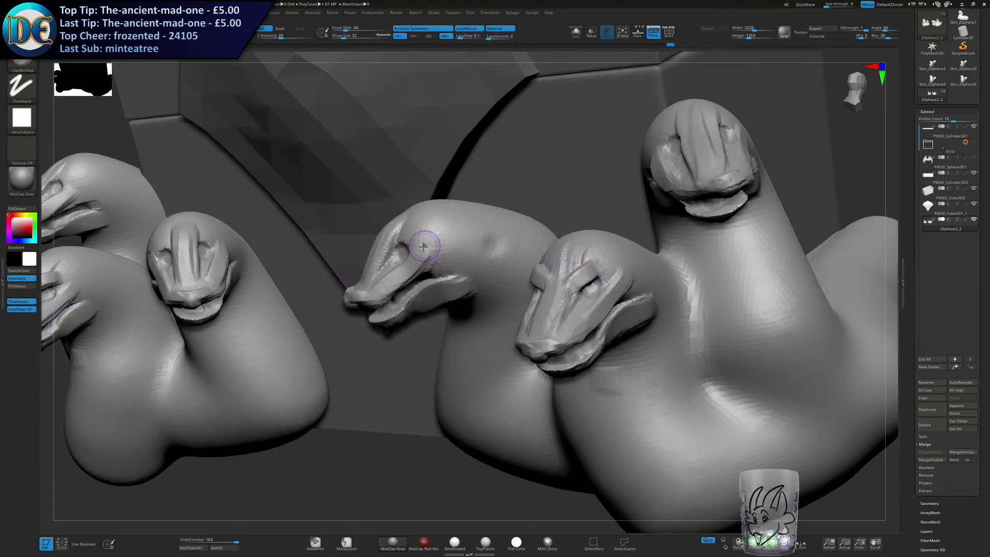
Add angled brow ridges over the inner head's eyes and undo the last unwanted stroke.
right_click_drag(390, 252, 410, 247)
left_click_drag(407, 246, 396, 249)
mouse_move(393, 245)
right_mouse_down()
mouse_move(410, 259)
mouse_move(345, 233)
mouse_move(362, 245)
mouse_move(351, 355)
right_mouse_up()
key("ctrl+z")
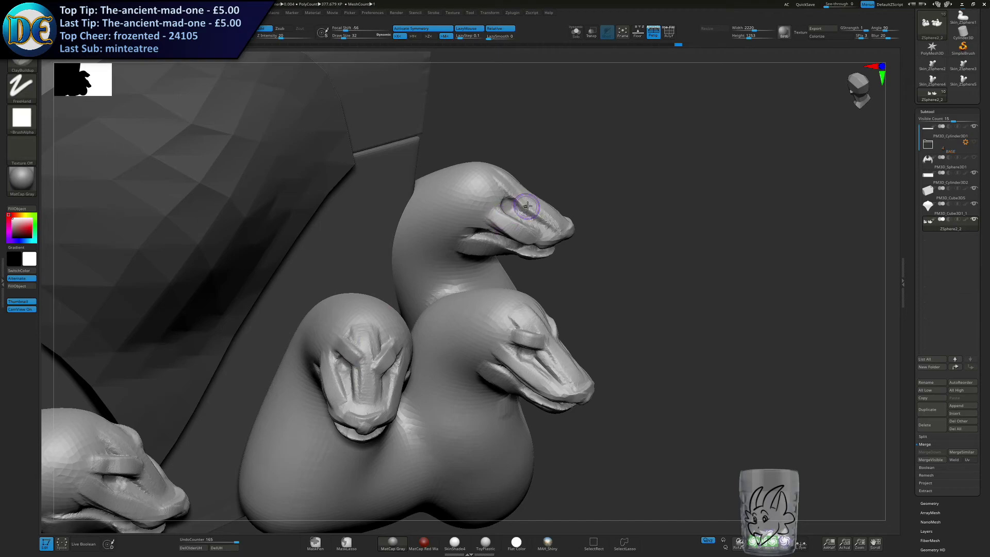
Add angled brow ridges over both eyes of the outer head.
left_click_drag(511, 197, 531, 206)
right_click_drag(531, 206, 551, 181)
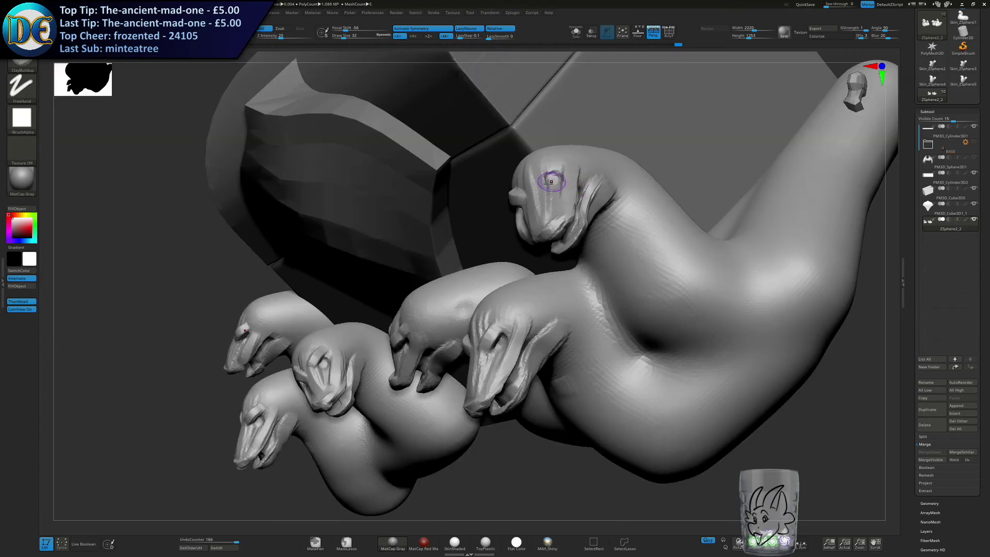
left_click_drag(549, 176, 536, 198)
right_click_drag(536, 198, 583, 178)
right_click_drag(540, 221, 619, 198, "alt")
Choose the SnakeHook brush at draw size 37 and pull spiked frills out from both sides of the middle head's jaw.
mouse_move(619, 198)
right_mouse_down("ctrl")
mouse_move(541, 287)
mouse_move(480, 276)
mouse_move(472, 319)
mouse_move(512, 304)
mouse_move(483, 234)
mouse_move(500, 275)
right_mouse_up("ctrl")
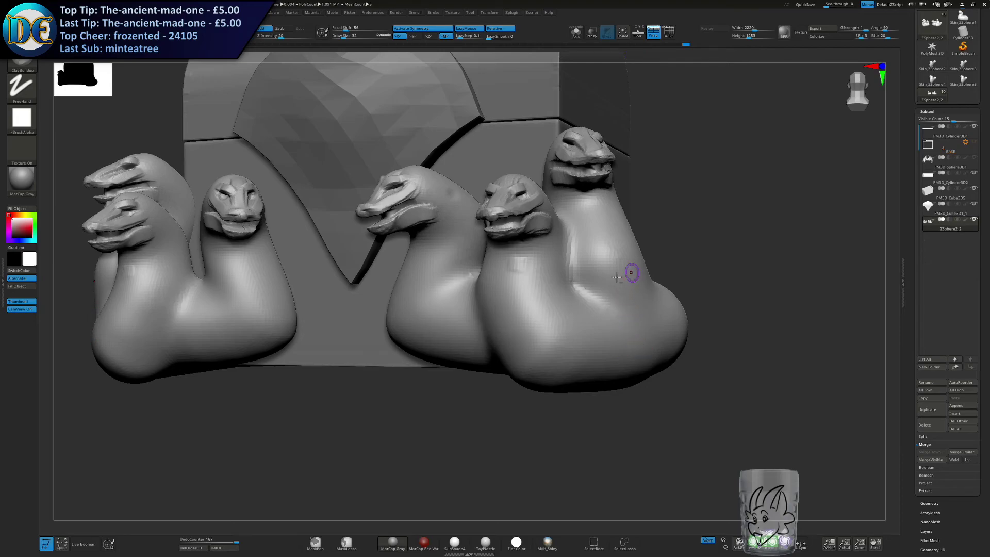
right_click_drag(633, 273, 537, 311)
mouse_move(479, 287)
right_mouse_down("alt")
mouse_move(553, 274)
mouse_move(453, 276)
right_mouse_up("alt")
left_click(23, 63)
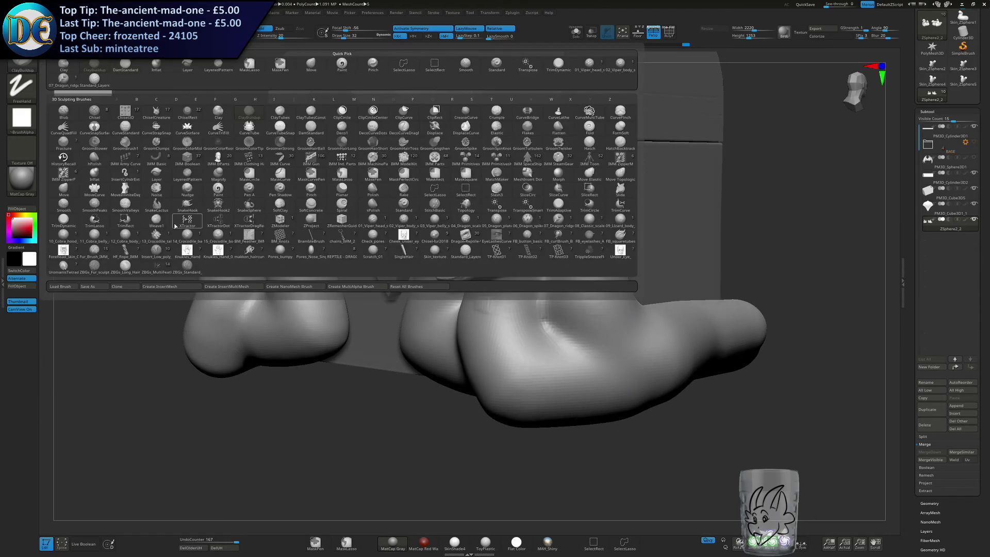
left_click(22, 63)
key("s")
left_click(188, 206)
right_click_drag(445, 221, 513, 263, "ctrl")
left_click_drag(527, 257, 571, 223)
mouse_move(543, 270)
left_mouse_down()
mouse_move(602, 263)
mouse_move(600, 295)
left_mouse_up()
right_click_drag(384, 202, 500, 232)
mouse_move(500, 259)
left_mouse_down()
mouse_move(447, 239)
mouse_move(442, 275)
mouse_move(462, 304)
left_mouse_up()
Pull matching spiked frills back from both sides of the inner head's jaw.
right_click_drag(460, 289, 400, 245)
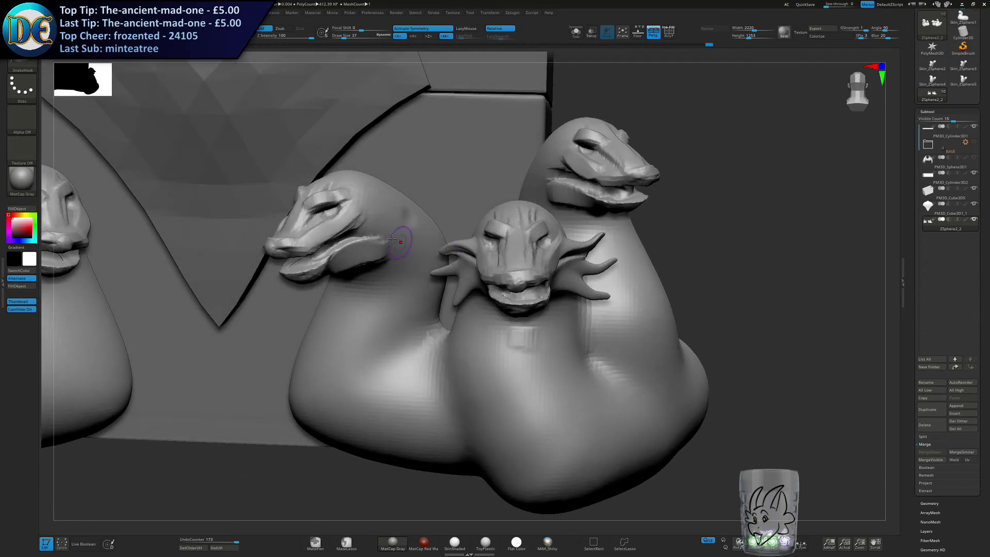
mouse_move(364, 248)
left_mouse_down()
mouse_move(419, 222)
mouse_move(423, 249)
left_mouse_up()
left_click_drag(367, 259, 408, 277)
right_click_drag(348, 253, 465, 276)
mouse_move(309, 293)
left_mouse_down()
mouse_move(254, 288)
mouse_move(262, 318)
mouse_move(291, 336)
left_mouse_up()
right_click_drag(305, 331, 232, 314)
Pull spiked frills out from the jaw sides of the outer head.
right_click_drag(426, 226, 380, 225)
left_click_drag(420, 225, 385, 228)
right_click_drag(382, 229, 335, 232)
left_click_drag(421, 229, 417, 258)
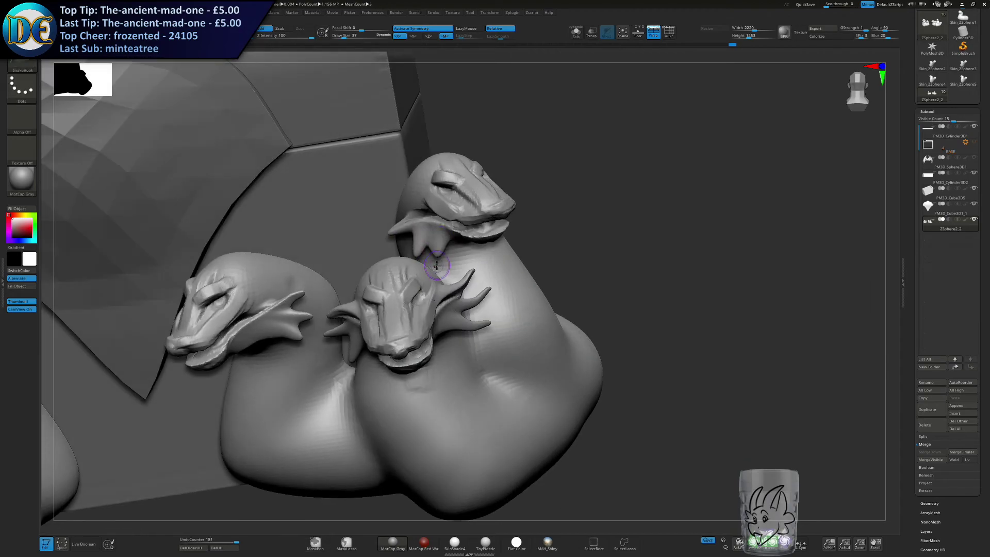
right_click_drag(437, 265, 356, 253)
Finish the outer head's far-side frill and draw its cheek spikes farther back.
mouse_move(491, 200)
left_mouse_down()
mouse_move(522, 190)
mouse_move(539, 211)
left_mouse_up()
left_click_drag(501, 216, 533, 231)
right_click_drag(502, 283, 524, 220, "ctrl")
left_click_drag(515, 235, 516, 197)
right_click_drag(515, 196, 437, 210)
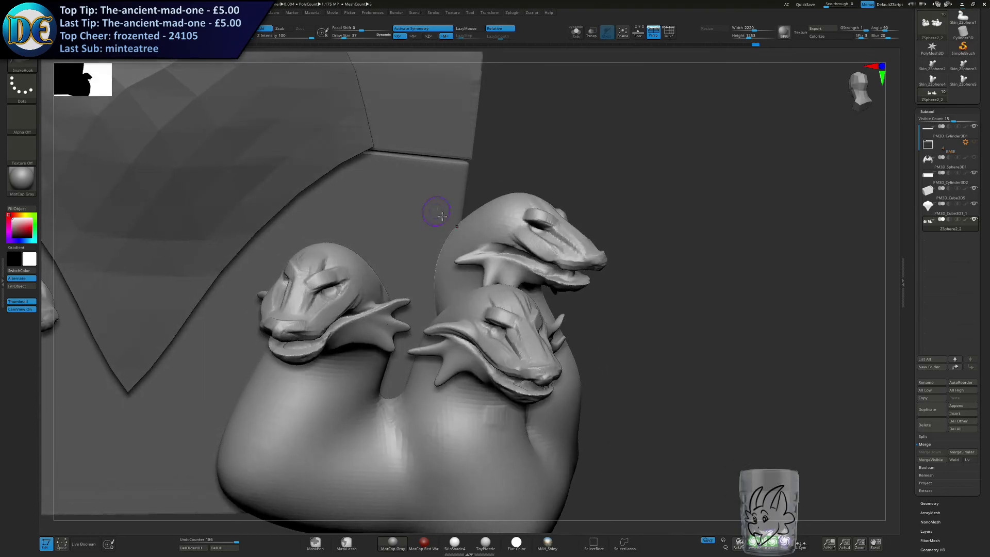
Pull additional pointed spikes from the upper-jaw corners of the heads above the existing frills.
left_click_drag(490, 253, 448, 232)
right_click_drag(362, 316, 313, 317)
left_click_drag(368, 320, 371, 270)
right_click_drag(369, 288, 415, 282)
left_click_drag(266, 315, 250, 286)
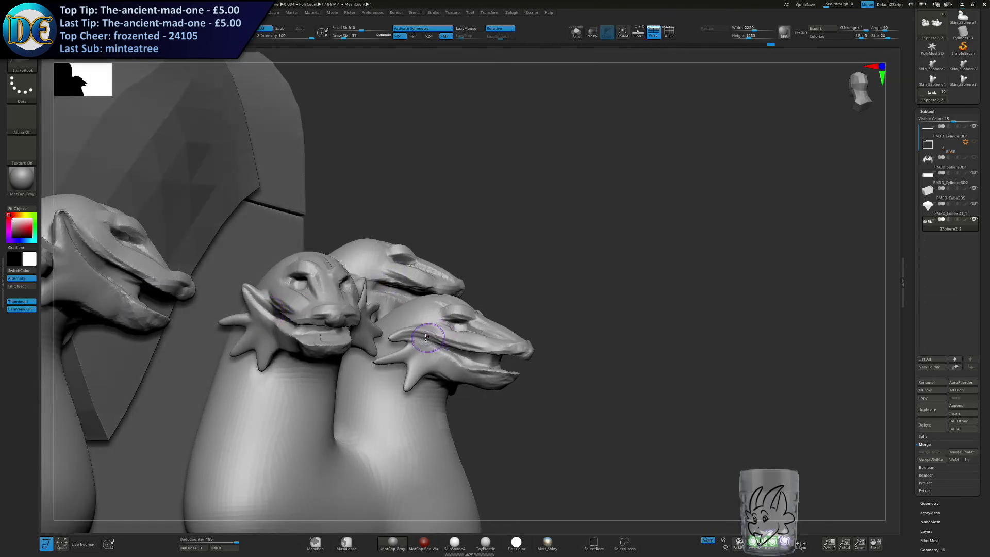
Finish the pointed spikes at the upper-jaw corners of the middle and outer heads.
left_click_drag(408, 293, 407, 288)
right_click_drag(450, 312, 372, 317)
left_click_drag(526, 334, 540, 308)
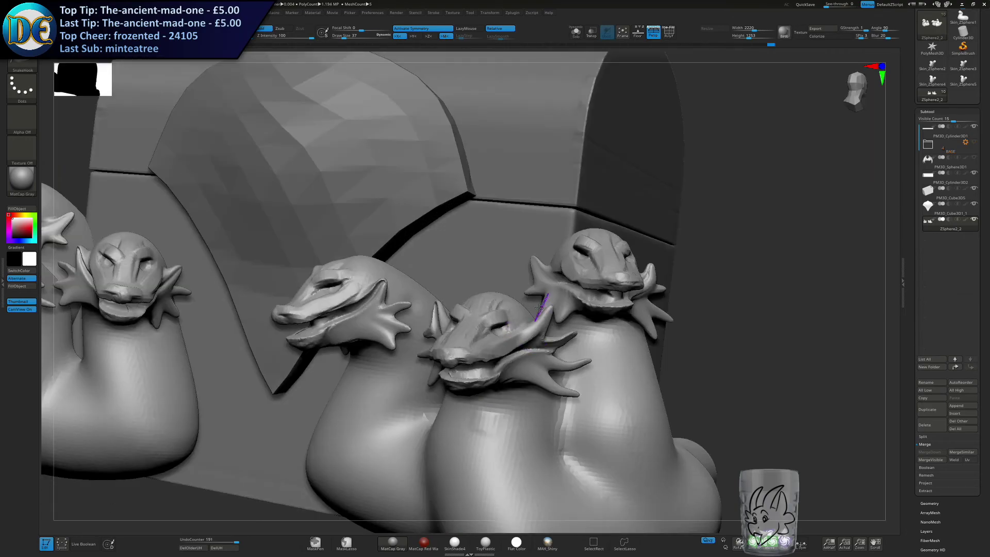
Pull long, pointed beard spikes down from the chins of the middle and inner heads.
right_click_drag(505, 303, 489, 257)
right_click_drag(438, 239, 435, 238)
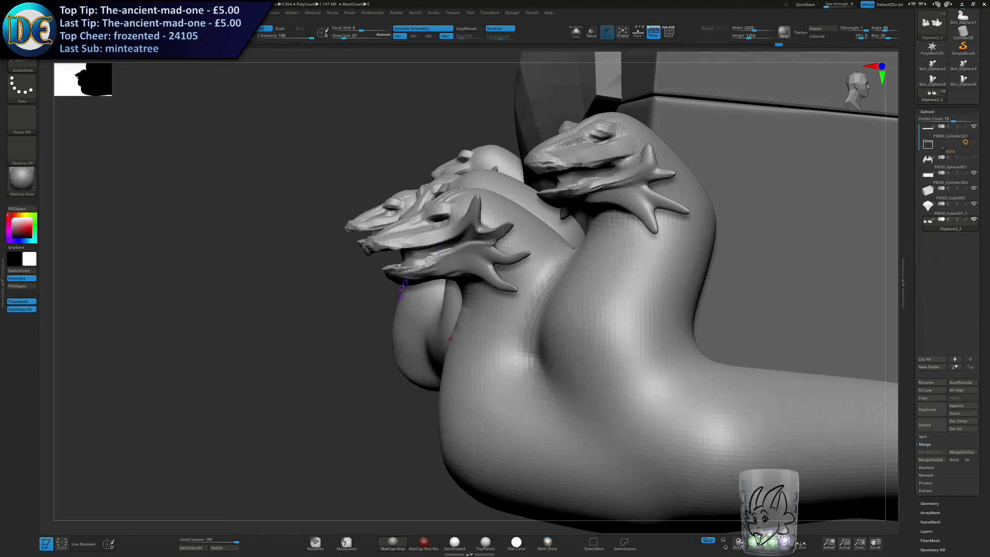
left_click_drag(414, 283, 423, 305)
key("ctrl+z")
right_click_drag(423, 305, 445, 293)
left_click_drag(391, 282, 365, 336)
right_click_drag(365, 336, 367, 253)
left_click_drag(351, 252, 370, 283)
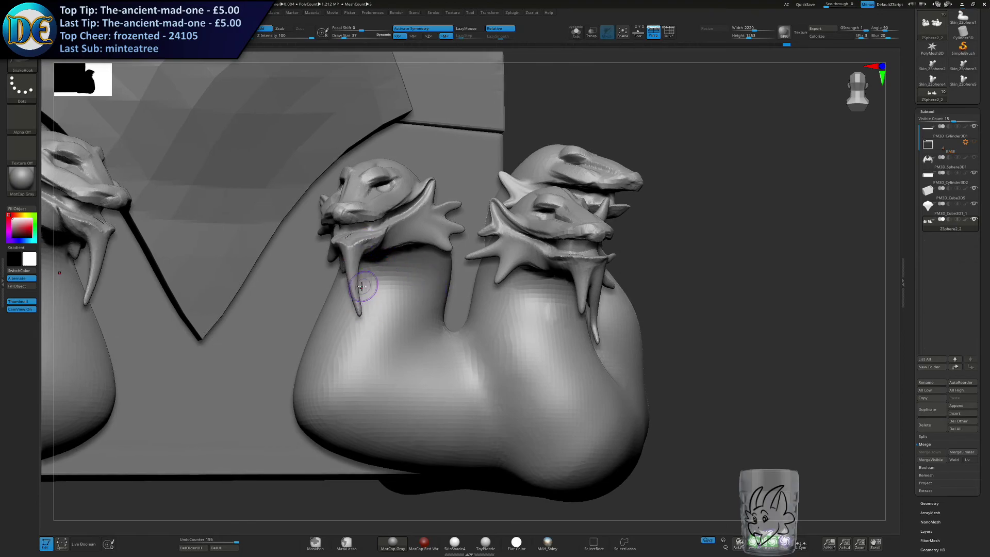
right_click_drag(369, 283, 325, 255)
left_click_drag(325, 256, 335, 299)
left_click_drag(141, 248, 140, 288)
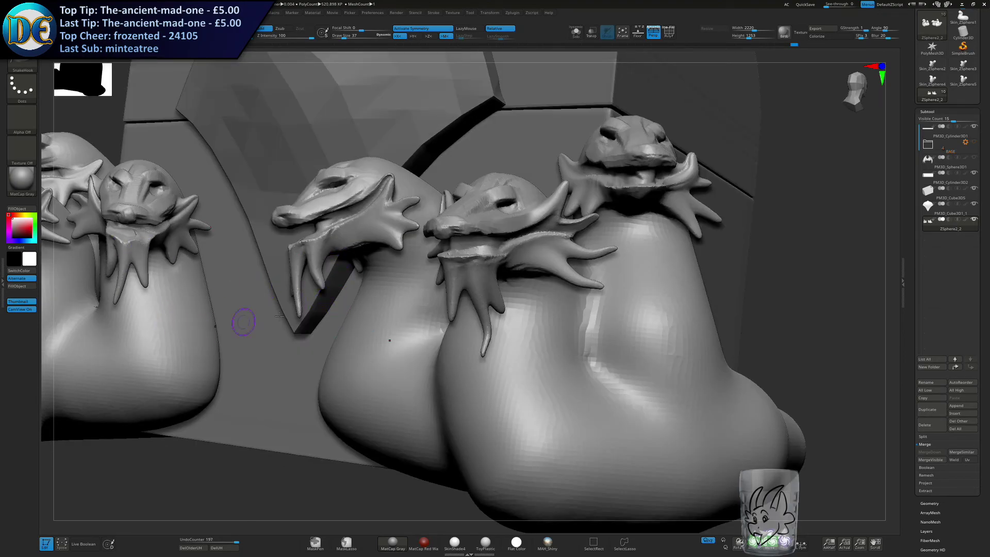
Pull matching beard spikes down from the outer head's chin and lower jaw.
left_click_drag(647, 198, 628, 267)
left_click_drag(627, 194, 633, 232)
right_click_drag(650, 257, 630, 208)
left_click_drag(621, 201, 611, 246)
mouse_move(610, 250)
right_mouse_down()
mouse_move(594, 286)
mouse_move(593, 258)
right_mouse_up()
right_click_drag(593, 258, 624, 294)
right_click_drag(624, 294, 572, 260)
right_click_drag(572, 259, 577, 272, "ctrl")
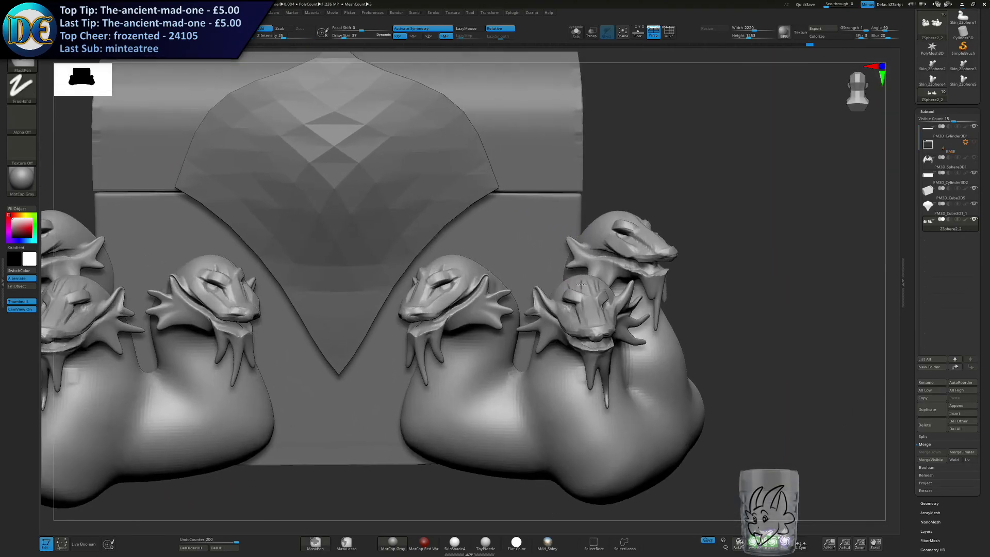
Pull a pair of long, curved horns up and back from the inner head's brows.
right_click_drag(480, 249, 516, 273, "alt")
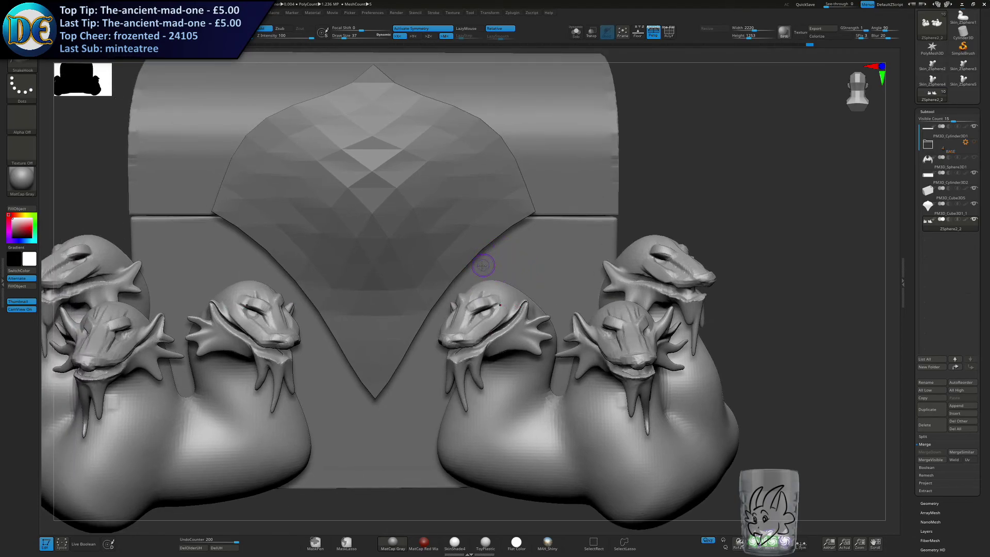
mouse_move(477, 293)
left_mouse_down()
mouse_move(490, 291)
mouse_move(541, 223)
left_mouse_up()
key("s")
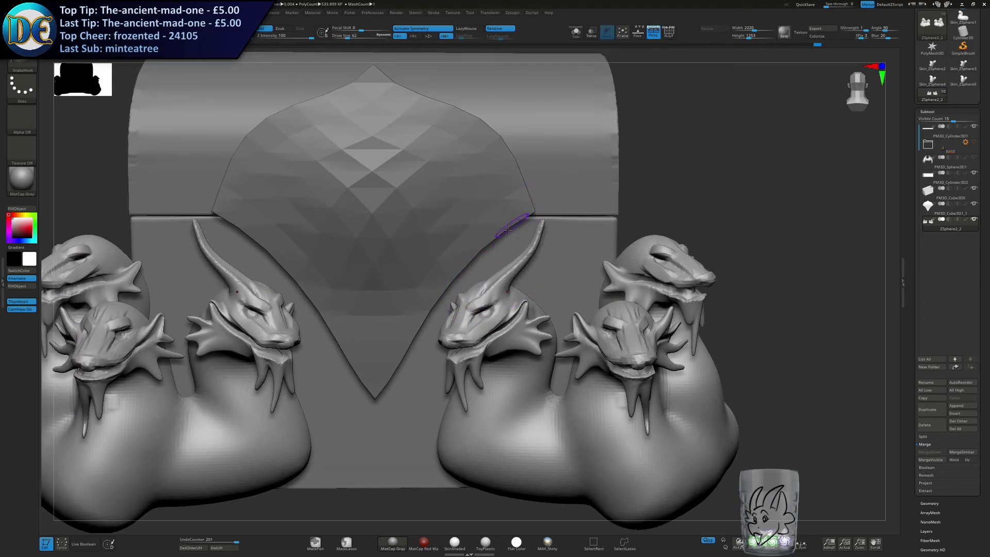
right_click_drag(480, 248, 510, 266)
left_click_drag(502, 309, 513, 199)
Pull two long horns up from the middle head's brows, redoing the first pair.
right_click_drag(610, 236, 589, 285)
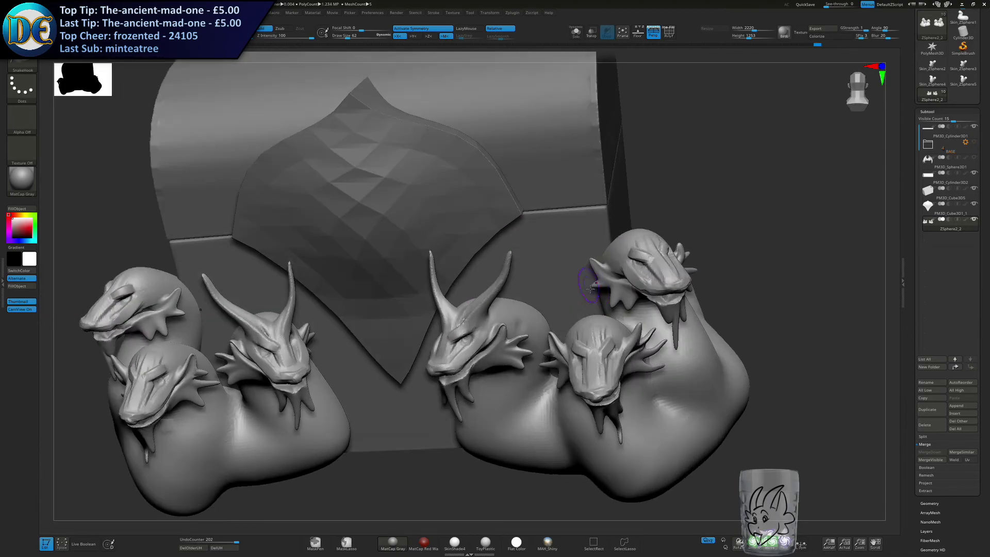
left_click_drag(579, 335, 561, 265)
left_click_drag(608, 333, 608, 250)
key("ctrl+z")
key("ctrl+z")
left_click_drag(605, 333, 606, 244)
left_click_drag(580, 335, 572, 248)
Pull a pair of curved horns up from the outer head's brows.
right_click_drag(572, 249, 606, 247)
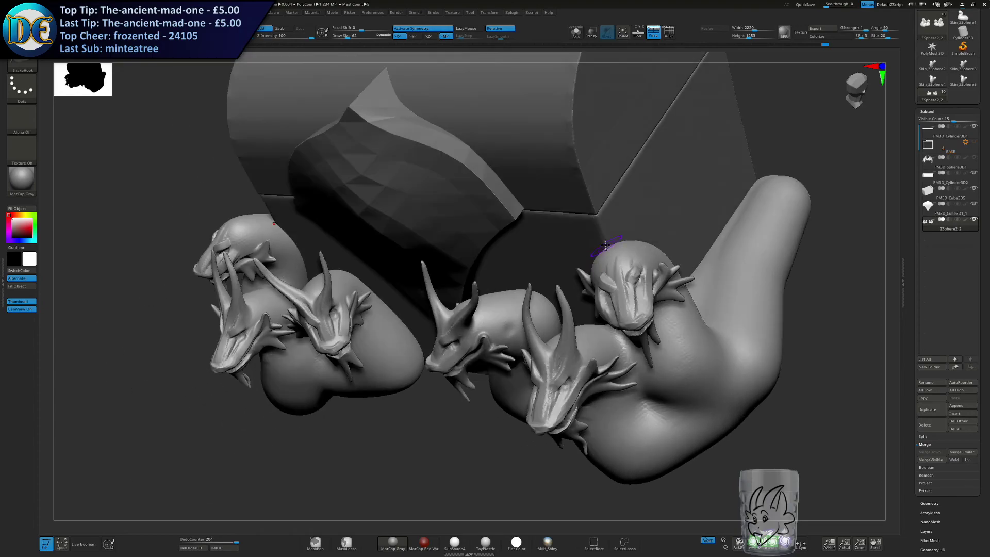
left_click_drag(607, 262, 568, 207)
mouse_move(639, 264)
left_mouse_down()
mouse_move(659, 207)
mouse_move(655, 189)
left_mouse_up()
right_click_drag(593, 237, 623, 226)
mouse_move(623, 226)
right_mouse_down("ctrl")
mouse_move(624, 203)
mouse_move(620, 221)
mouse_move(595, 214)
right_mouse_up("ctrl")
mouse_move(465, 303)
right_mouse_down()
mouse_move(498, 301)
mouse_move(442, 310)
mouse_move(454, 308)
right_mouse_up()
key("space")
left_click(133, 209)
mouse_move(546, 248)
right_mouse_down("ctrl")
mouse_move(565, 343)
mouse_move(569, 268)
right_mouse_up("ctrl")
key("s")
left_click_drag(557, 271, 560, 272)
right_click_drag(561, 273, 586, 247)
mouse_move(439, 255)
left_mouse_down()
mouse_move(483, 247)
mouse_move(460, 249)
mouse_move(472, 251)
left_mouse_up()
key("ctrl+z")
key("space")
key("s")
key("ctrl+z")
key("s")
key("ctrl+z")
left_click_drag(420, 274, 476, 276)
key("ctrl+z")
key("ctrl+z")
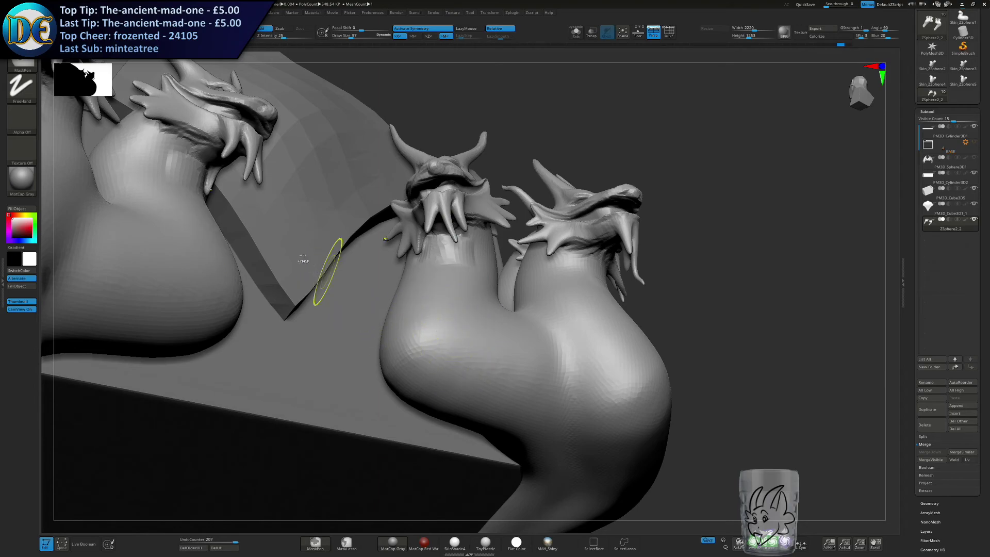
Choose the viper belly sculpting brush and change its stroke type to Dots.
key("b")
key("c")
key("b")
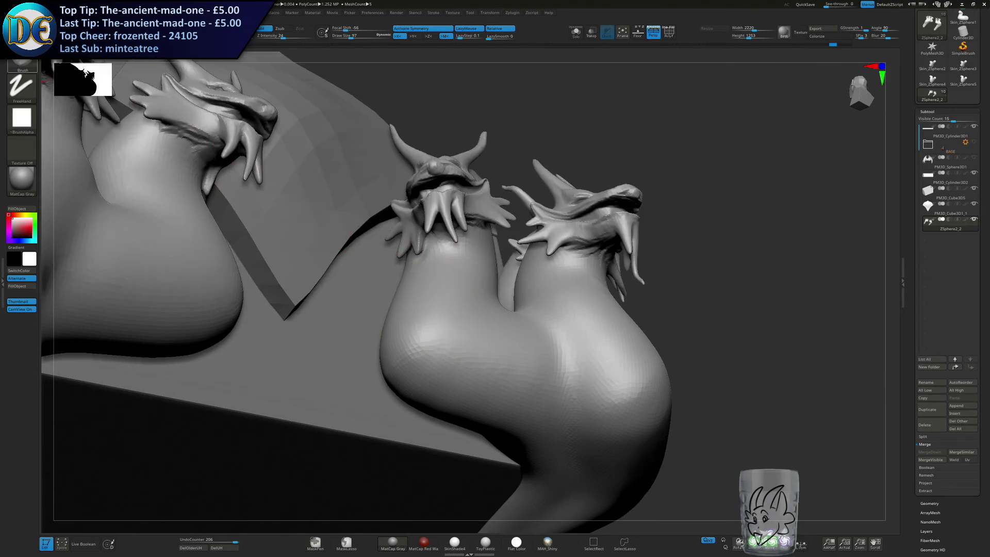
key("b")
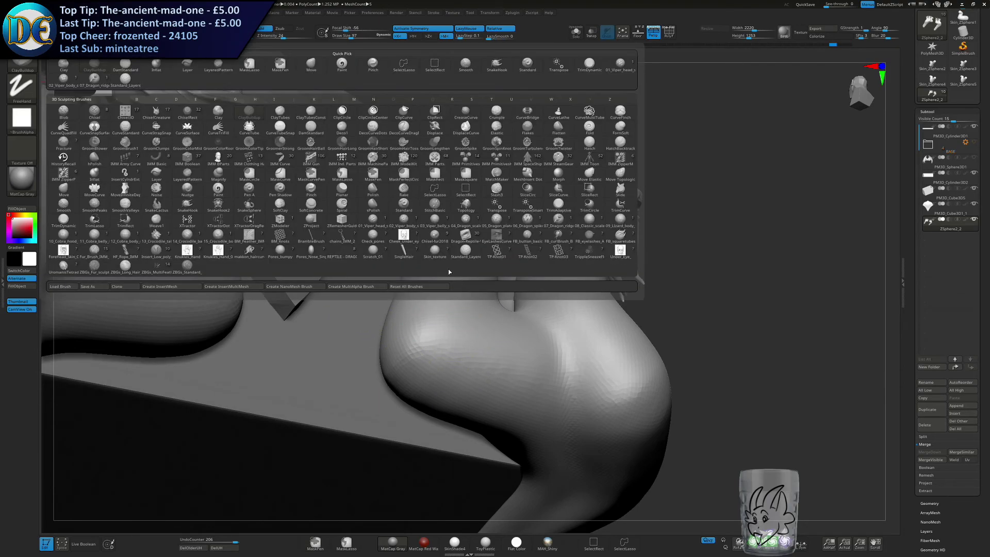
left_click(434, 220)
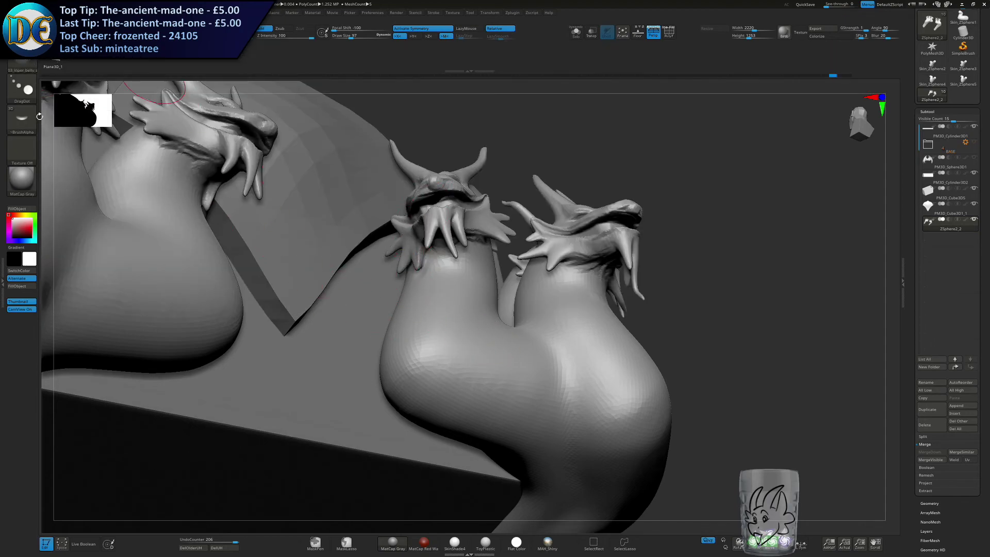
left_click(27, 90)
left_click(92, 96)
left_click_drag(102, 128, 157, 162)
Try applying the viper belly pattern to the front of the inner neck with different brush sizes.
mouse_move(538, 406)
left_mouse_down()
mouse_move(432, 270)
mouse_move(448, 286)
mouse_move(464, 369)
mouse_move(452, 274)
left_mouse_up()
key("ctrl+z")
key("s")
key("ctrl+z")
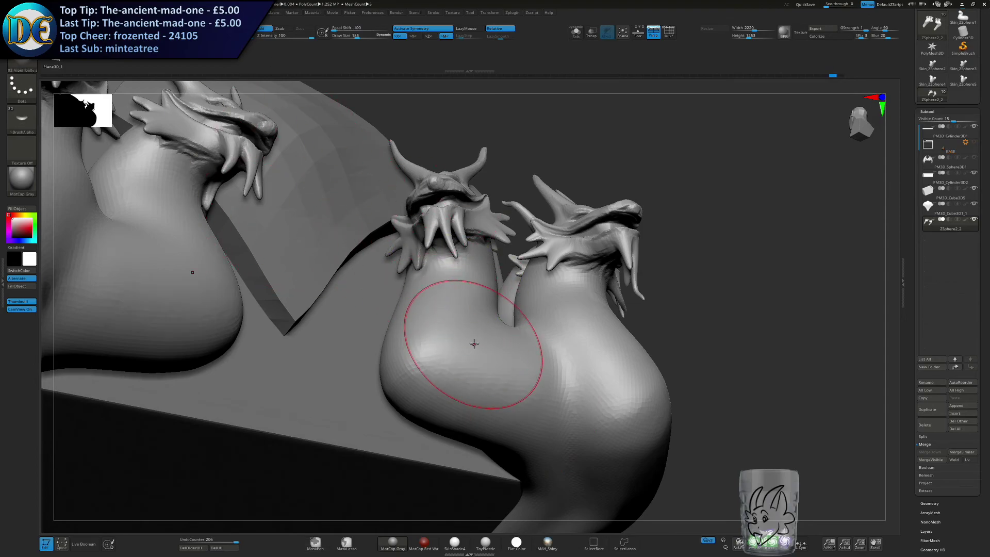
key("s")
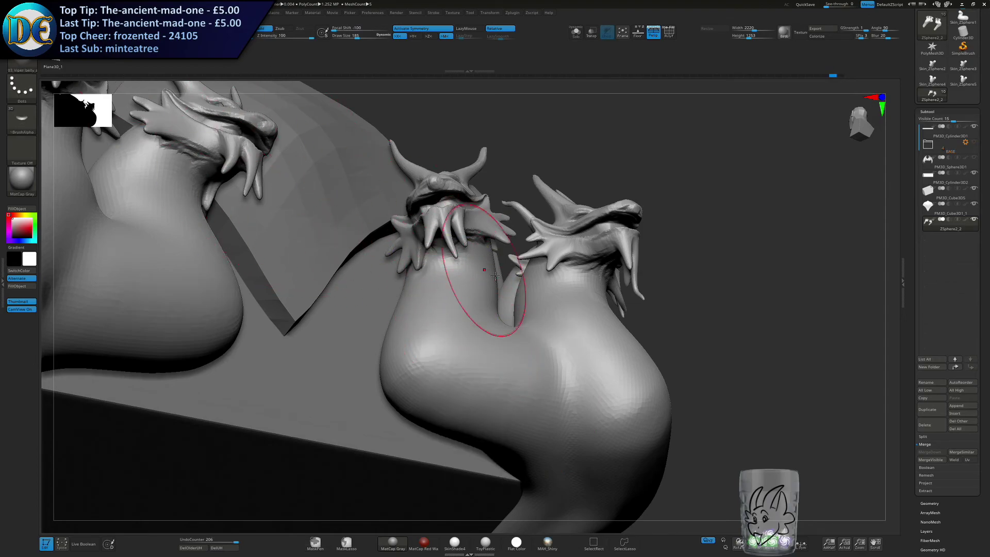
right_click_drag(479, 299, 467, 302)
key("s")
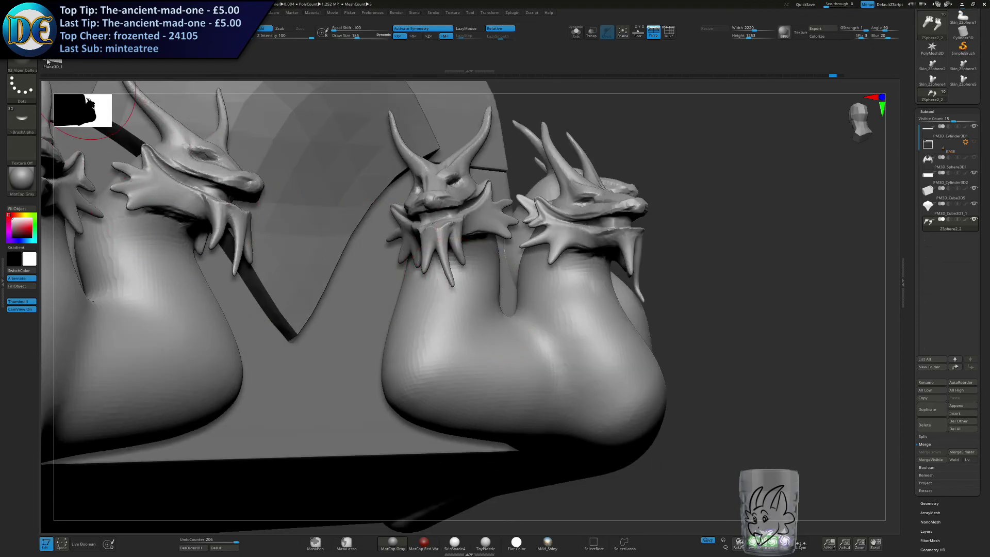
Adjust the brush setup and try drawing long, flowing pattern lines down the inner neck and its lower curve.
left_click(53, 13)
left_click(50, 106)
key("s")
left_click_drag(456, 257, 451, 258)
right_click_drag(450, 266, 436, 222)
left_click_drag(431, 258, 448, 270)
key("ctrl+z")
key("s")
left_click_drag(440, 321, 486, 394)
left_click_drag(469, 246, 486, 301)
left_click_drag(533, 395, 537, 398)
left_click_drag(480, 253, 550, 401)
left_click_drag(460, 368, 492, 398)
left_click_drag(424, 269, 464, 384)
left_click_drag(401, 314, 485, 403)
left_click_drag(425, 345, 508, 405)
left_click_drag(459, 365, 497, 395)
Undo all the flowing pattern lines on the inner neck.
right_click_drag(573, 305, 563, 316)
key("ctrl+z")
key("ctrl+z")
key("ctrl+z")
key("ctrl+z")
key("ctrl+z")
key("ctrl+z")
key("ctrl+z")
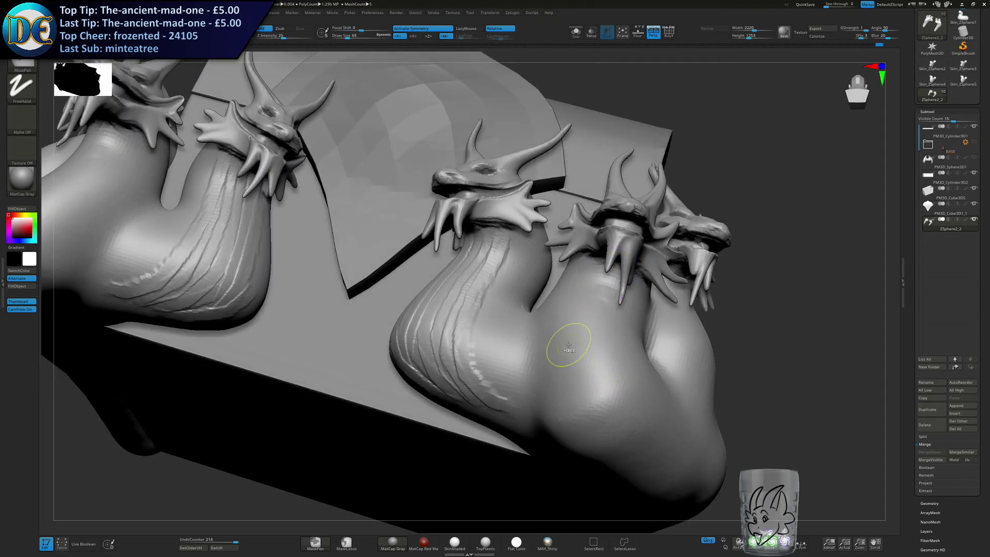
key("ctrl+z")
key("ctrl+z")
key("ctrl+z")
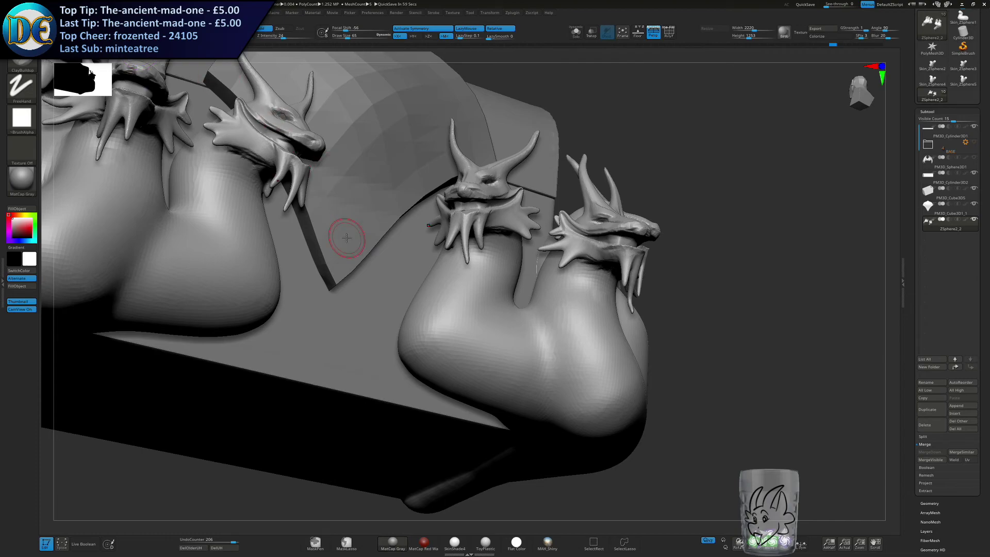
Build up raised belly bands across the front of the inner neck with the ClayBuildup brush, from the throat downward.
mouse_move(528, 242)
right_mouse_down()
mouse_move(508, 227)
mouse_move(517, 254)
mouse_move(503, 243)
right_mouse_up()
left_click_drag(485, 238, 535, 237)
key("ctrl+shift+z")
key("ctrl+shift+z")
key("ctrl+shift+z")
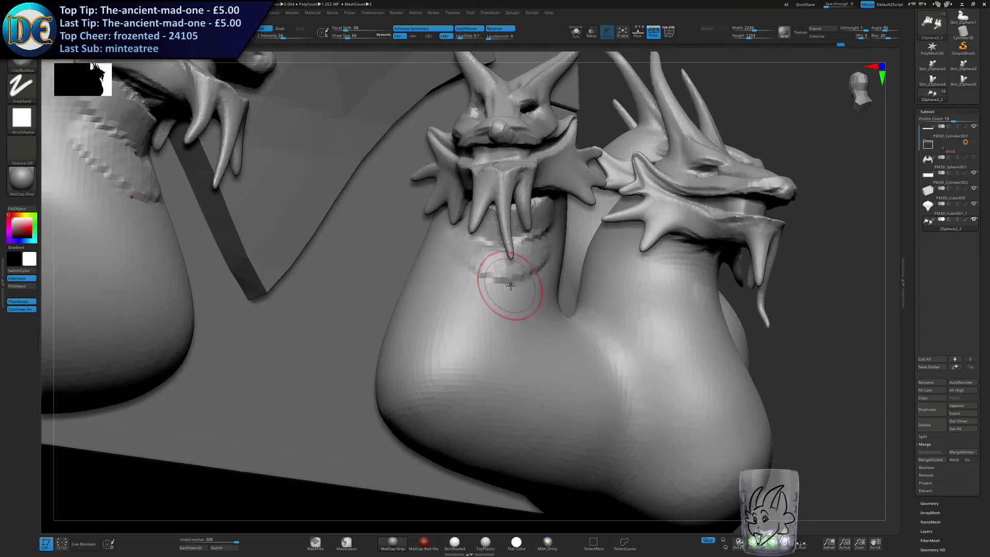
key("ctrl+shift+z")
key("ctrl+shift+z")
key("ctrl+shift+z")
key("ctrl+shift+z")
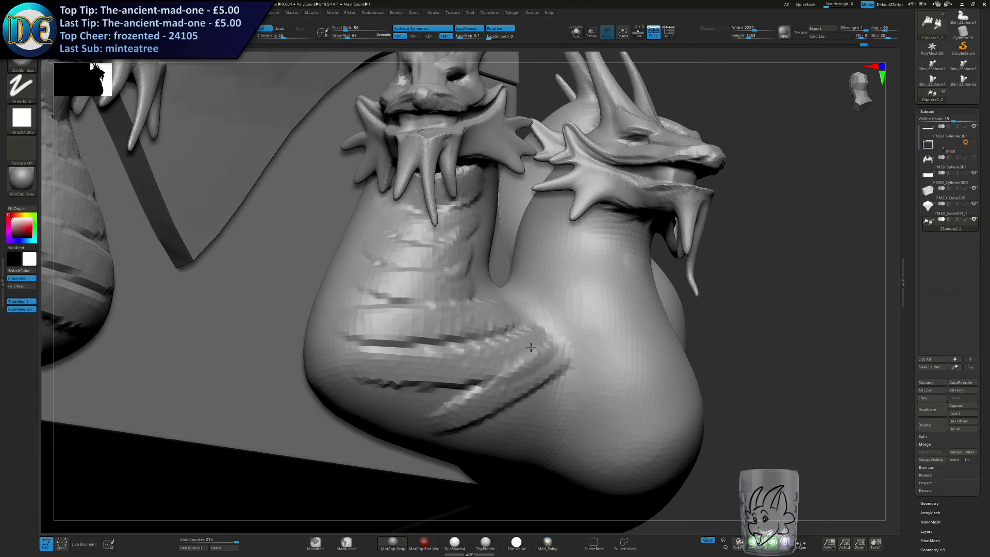
mouse_move(531, 348)
right_mouse_down()
mouse_move(551, 298)
mouse_move(613, 249)
right_mouse_up()
left_click_drag(593, 250, 649, 265)
left_click_drag(583, 268, 636, 279)
key("ctrl+z")
key("ctrl+z")
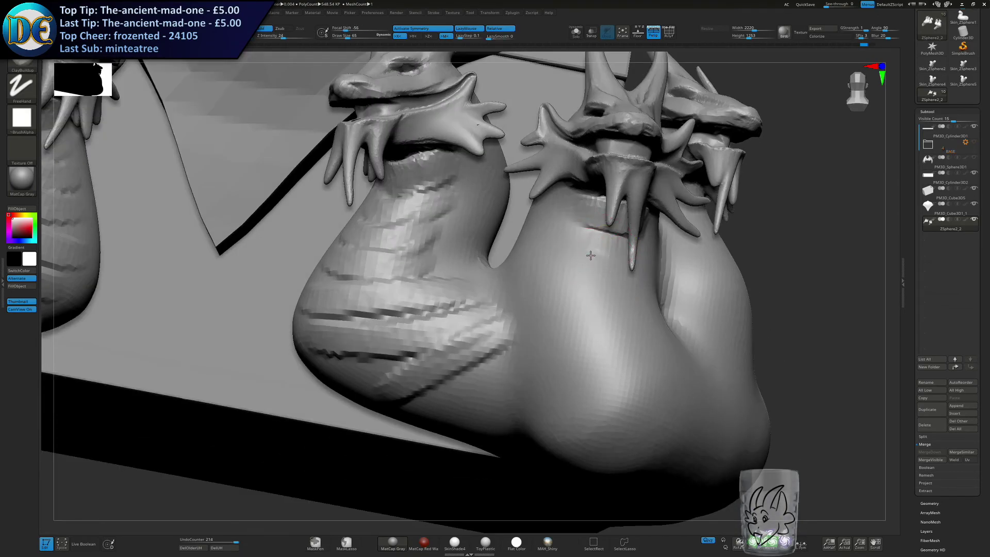
Build up horizontal belly bands across the front of the middle neck, from the throat to its lower curve.
right_click_drag(590, 254, 593, 209)
left_click_drag(586, 235, 630, 243)
left_click_drag(573, 262, 639, 281)
left_click_drag(570, 296, 653, 312)
left_click_drag(564, 326, 666, 356)
left_click_drag(573, 368, 694, 384)
left_click_drag(626, 413, 730, 408)
Build up stacked belly bands across the front of the outer neck from the throat down to the body.
mouse_move(691, 420)
right_mouse_down()
mouse_move(701, 384)
mouse_move(538, 232)
mouse_move(475, 214)
right_mouse_up()
right_click_drag(457, 272, 404, 273)
mouse_move(415, 268)
left_mouse_down()
mouse_move(462, 264)
mouse_move(466, 289)
left_mouse_up()
left_click_drag(417, 307, 476, 316)
left_click_drag(411, 326, 484, 338)
left_click_drag(407, 348, 485, 360)
left_click_drag(399, 369, 489, 379)
left_click_drag(412, 391, 503, 399)
left_click_drag(421, 416, 518, 419)
Extend the raised belly bands around the lower curve of the necks and along the outer body.
right_click_drag(477, 449, 458, 337, "alt")
left_click_drag(414, 362, 469, 330)
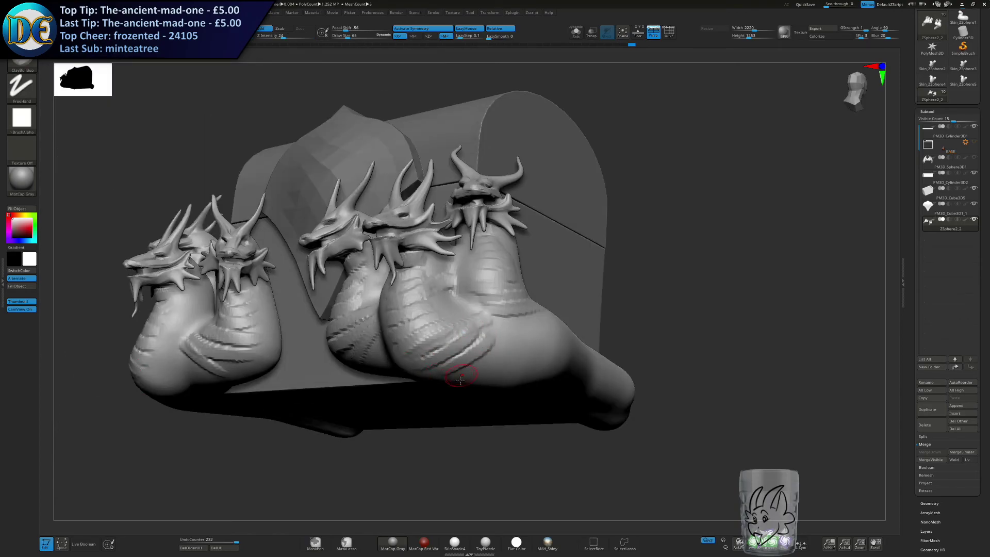
right_click_drag(575, 324, 536, 336)
left_click_drag(509, 332, 706, 343)
right_click_drag(574, 412, 550, 359, "ctrl")
right_click_drag(549, 358, 543, 338)
right_click_drag(543, 338, 460, 364, "alt")
mouse_move(460, 364)
right_mouse_down()
mouse_move(482, 362)
mouse_move(467, 367)
mouse_move(465, 356)
mouse_move(457, 368)
right_mouse_up()
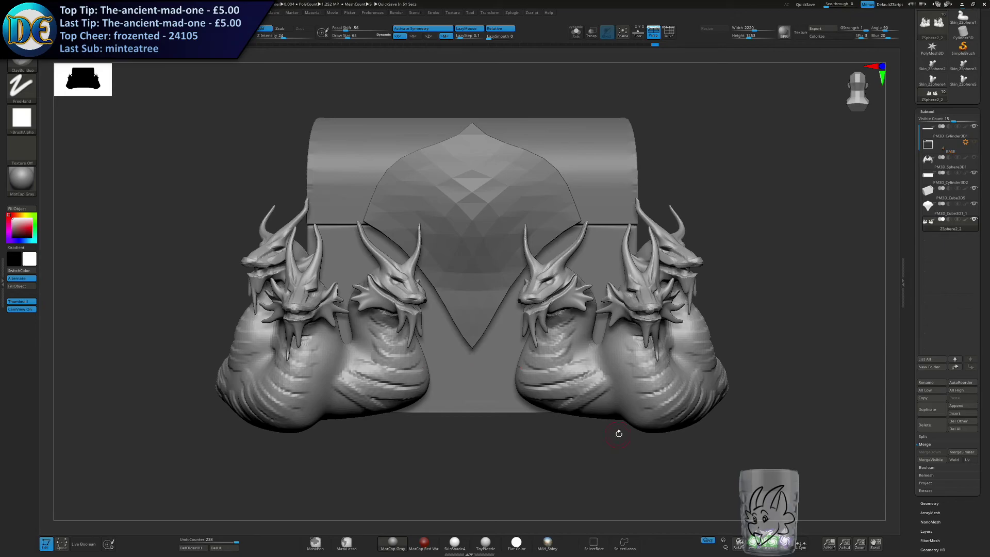
Switch to the SnakeHook brush and set its draw size to 80 for work on top of the heads.
left_click_drag(618, 434, 516, 352, "alt")
right_click_drag(566, 298, 598, 310)
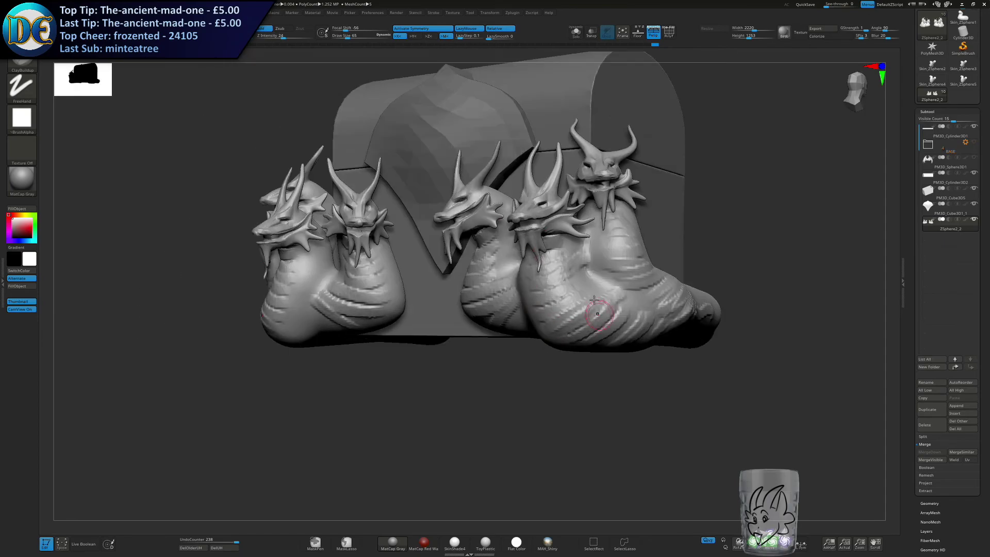
right_click_drag(510, 271, 509, 349, "alt")
right_click(534, 339)
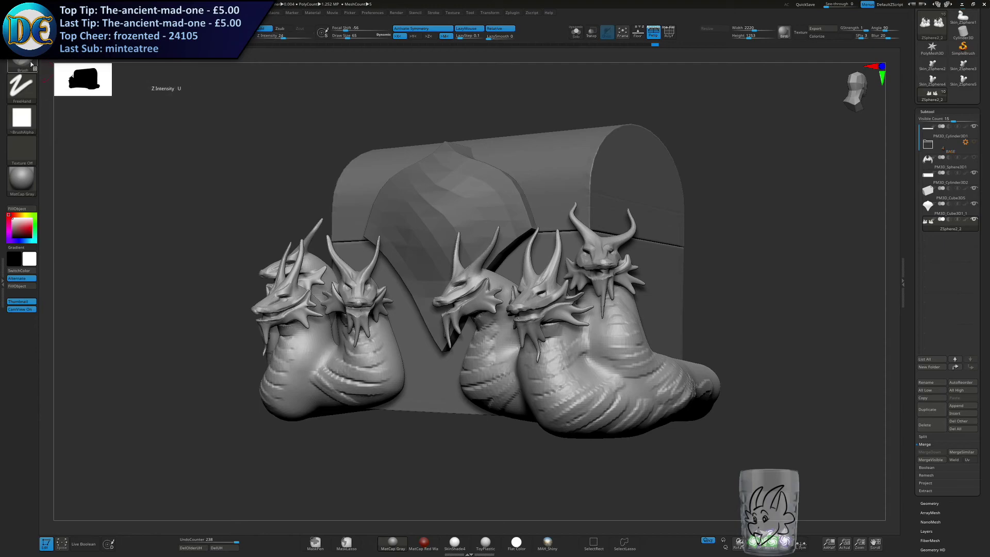
key("b")
key("s")
key("h")
key("s")
left_click(328, 225)
mouse_move(331, 227)
right_mouse_down("ctrl")
mouse_move(371, 288)
mouse_move(496, 296)
mouse_move(484, 228)
mouse_move(526, 263)
right_mouse_up("ctrl")
left_click_drag(528, 235, 565, 196)
key("ctrl+z")
key("s")
left_click(533, 247)
left_click_drag(525, 275, 587, 162)
right_click_drag(587, 162, 559, 240)
left_click_drag(558, 243, 632, 165)
key("ctrl+z")
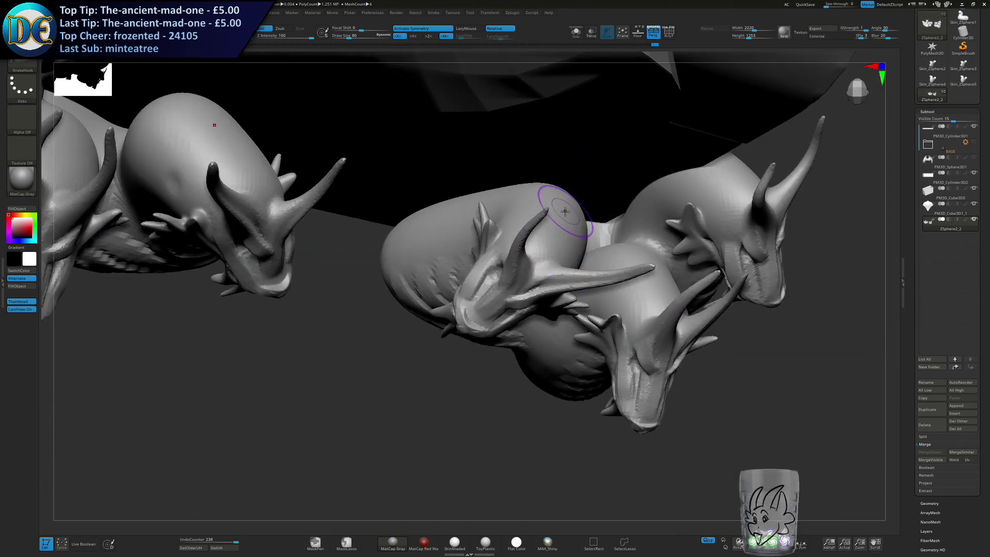
Pull a row of crest spikes from the back of the inner head toward its forehead.
left_click_drag(564, 212, 643, 166)
left_click_drag(568, 233, 617, 186)
left_click_drag(540, 259, 575, 208)
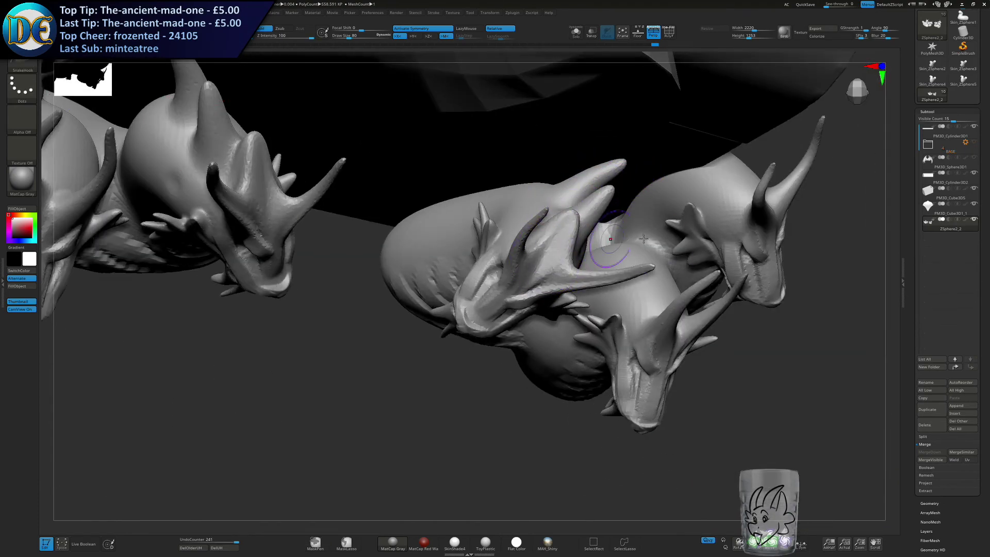
Pull a row of crest spikes along the back of the middle head's neck with the SnakeHook brush.
left_click_drag(626, 249, 627, 197)
right_click_drag(652, 261, 645, 263)
left_click_drag(645, 265, 643, 230)
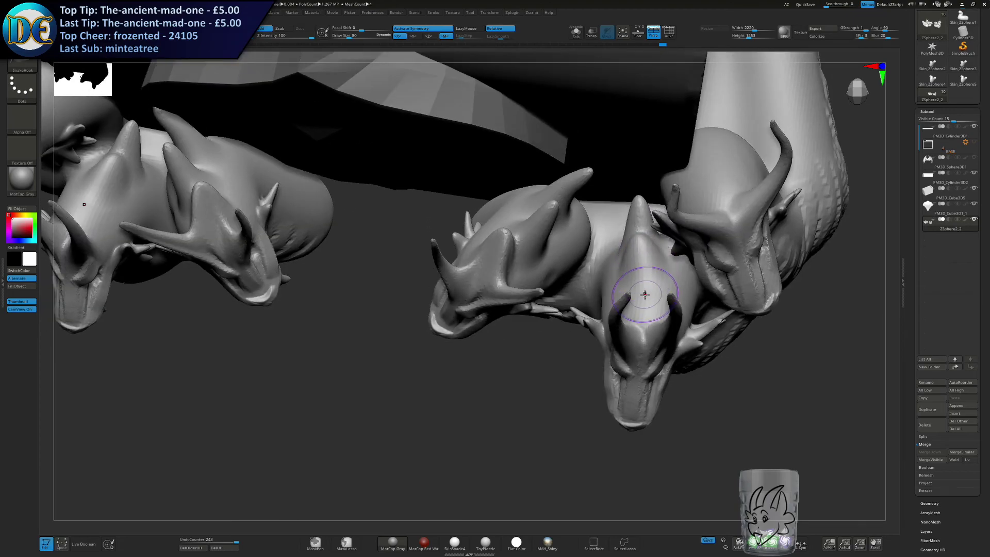
left_click_drag(645, 292, 649, 248)
left_click_drag(646, 314, 646, 279)
Pull crest spikes upward from the back of the outer head.
left_click_drag(712, 154, 720, 80)
mouse_move(716, 183)
left_mouse_down()
mouse_move(712, 125)
mouse_move(702, 151)
left_mouse_up()
right_click_drag(722, 157, 654, 261, "alt")
left_click_drag(700, 222, 720, 145)
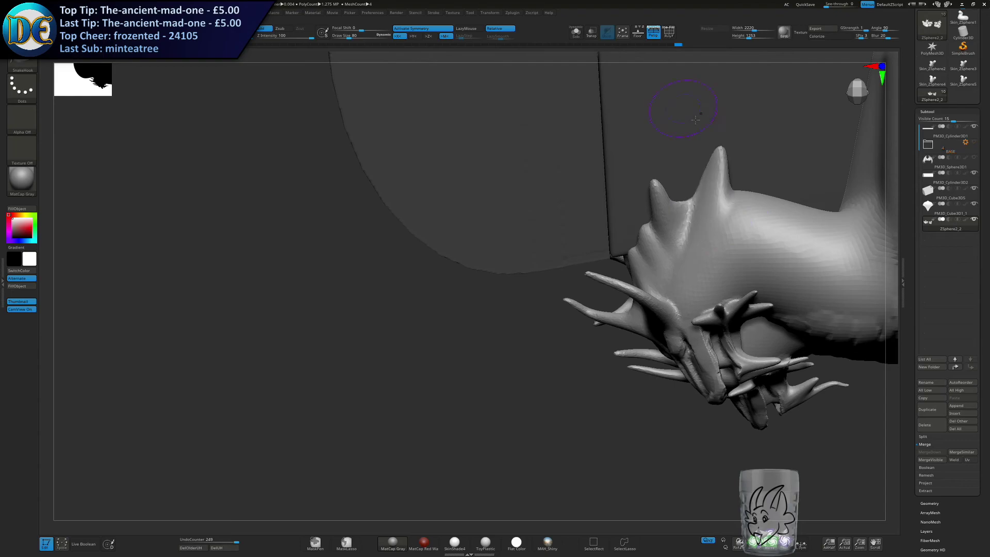
Extend the row of SnakeHook spikes down the back of the outer neck, redoing the misplaced ones.
right_click_drag(679, 238, 543, 260)
key("ctrl+z")
left_click_drag(564, 259, 620, 231)
right_click_drag(620, 231, 587, 250)
key("ctrl+z")
left_click_drag(586, 252, 642, 241)
left_click_drag(593, 271, 633, 259)
left_click_drag(589, 290, 628, 279)
left_click_drag(583, 317, 625, 298)
Pull a row of smaller spikes along the top of the outer body toward the back of the chest.
right_click_drag(669, 294, 645, 340)
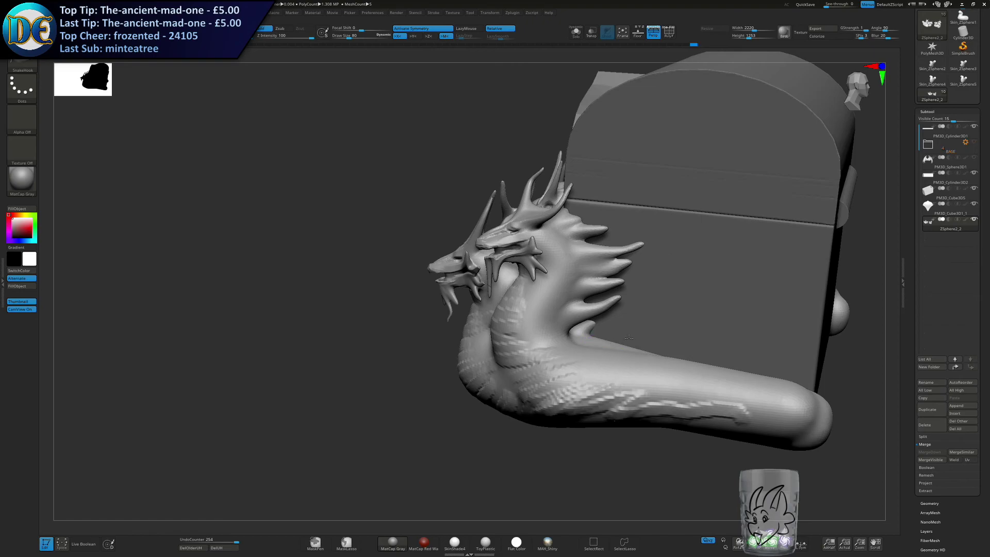
key("ctrl+z")
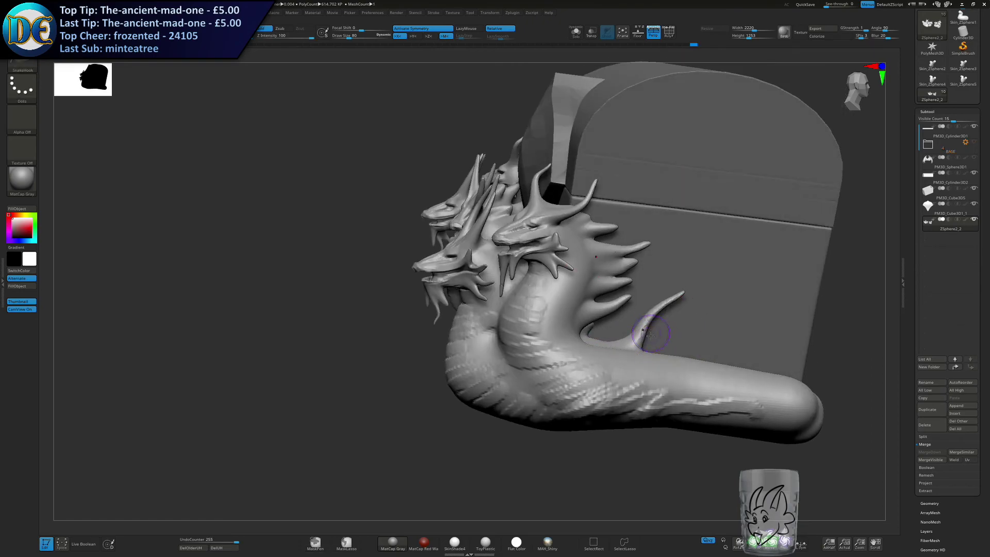
key("ctrl+z")
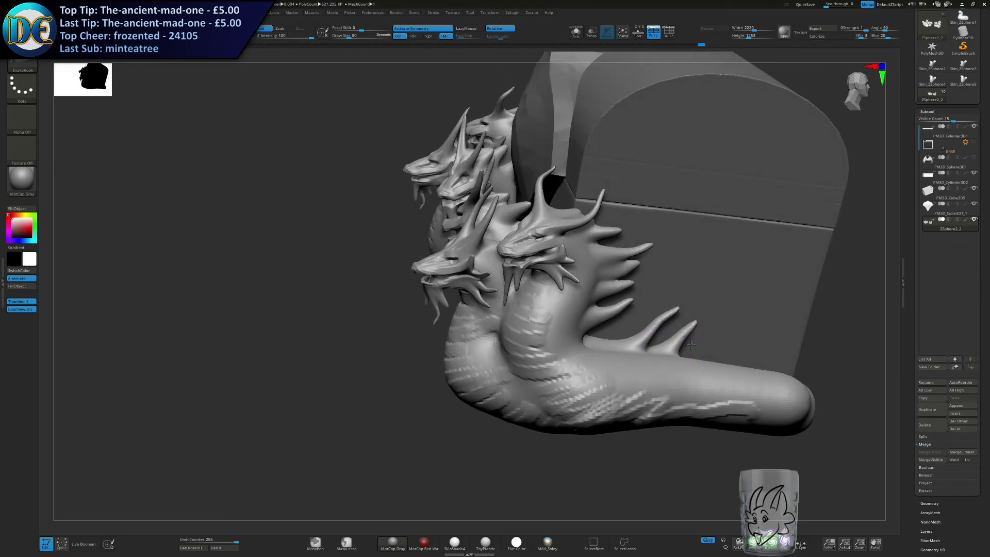
right_click_drag(629, 326, 623, 346)
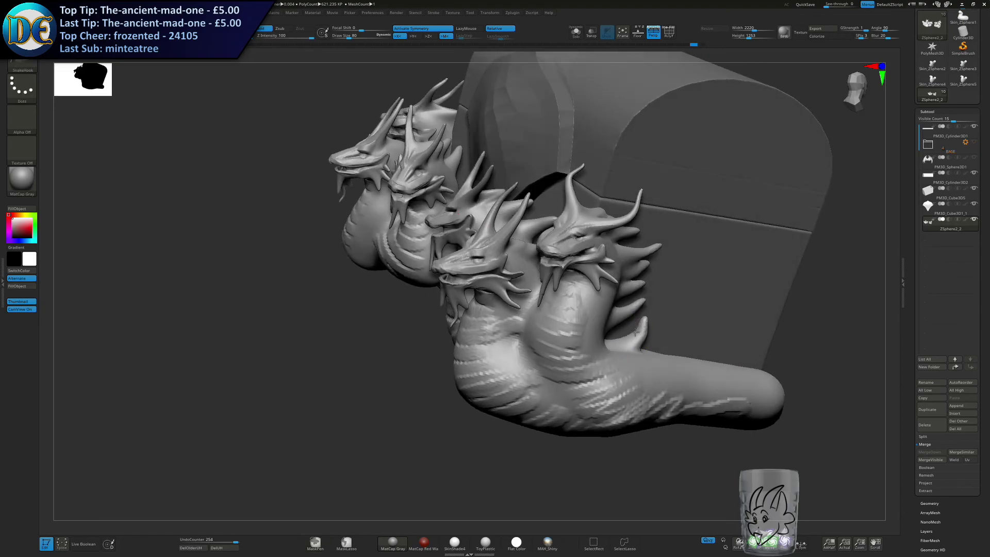
key("ctrl+z")
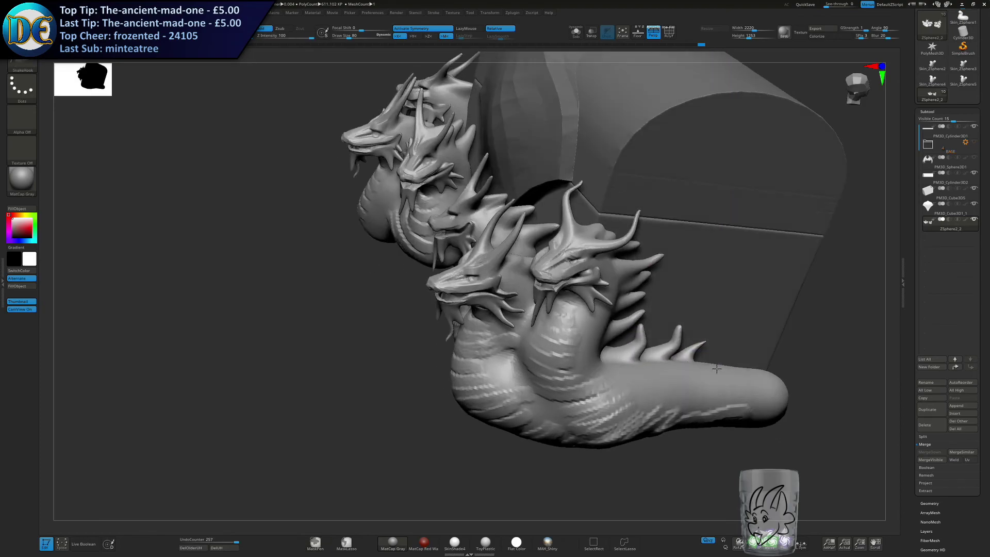
left_click_drag(750, 366, 753, 355)
Select the chest body and try a ClayBuildup stroke along the lower edge of its back face.
mouse_move(764, 356)
right_mouse_down()
mouse_move(780, 347)
mouse_move(773, 356)
mouse_move(718, 283)
mouse_move(738, 297)
mouse_move(521, 289)
mouse_move(587, 331)
mouse_move(579, 343)
right_mouse_up()
left_click(594, 317, "alt")
key("b")
left_click(559, 378)
key("s")
mouse_move(629, 331)
left_mouse_down()
mouse_move(714, 335)
mouse_move(594, 341)
mouse_move(633, 357)
left_mouse_up()
key("ctrl+z")
key("ctrl+z")
key("s")
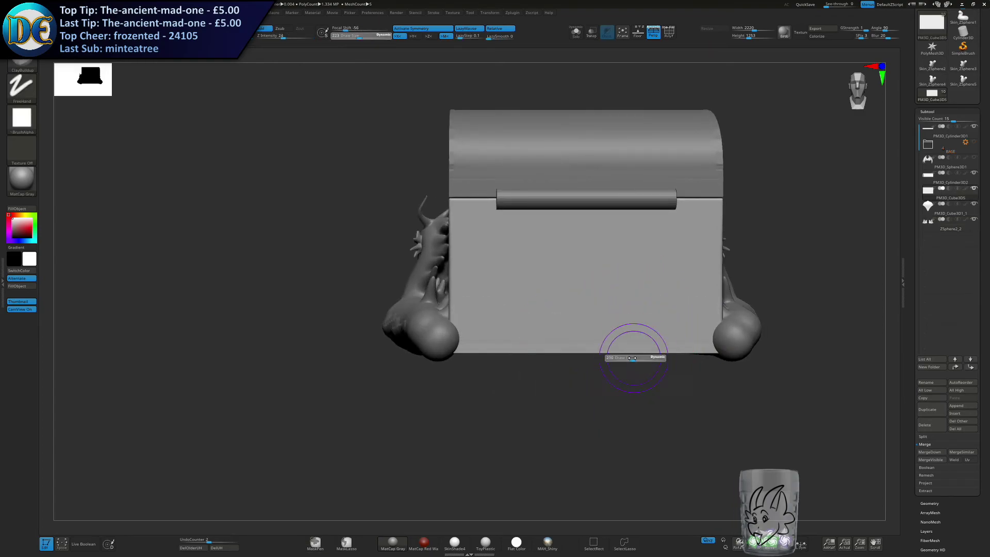
Pick the Standard brush for the chest body and inspect the box in isolation.
key("b")
left_click(643, 378)
mouse_move(655, 372)
right_mouse_down()
mouse_move(676, 323)
mouse_move(673, 346)
mouse_move(544, 270)
mouse_move(545, 252)
mouse_move(536, 281)
right_mouse_up()
left_click(576, 32)
left_click_drag(255, 388, 675, 309, "ctrl")
mouse_move(629, 323)
right_mouse_down()
mouse_move(643, 319)
mouse_move(638, 333)
mouse_move(614, 312)
right_mouse_up()
left_click_drag(264, 361, 722, 308, "ctrl")
left_click(576, 33)
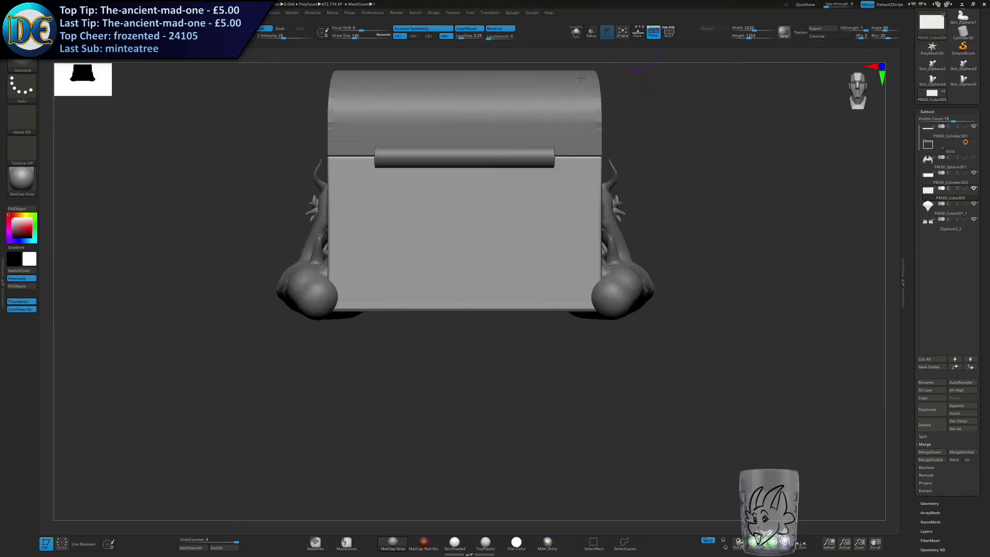
Try to raise a wide band along the chest's lower back edge with an enlarged Standard brush.
right_click_drag(568, 237, 539, 330, "ctrl")
key("bracketright")
key("bracketright")
left_click_drag(407, 341, 599, 336)
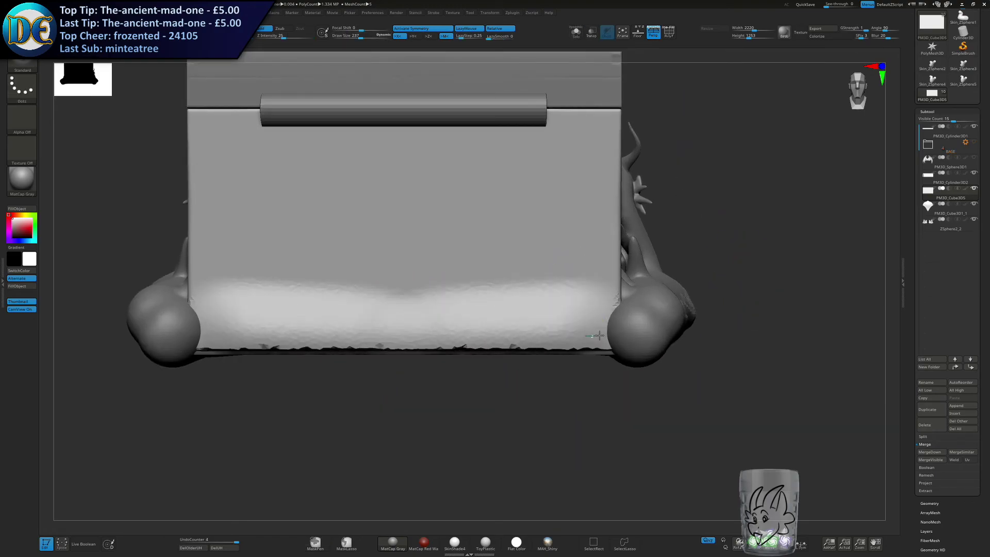
key("ctrl+z")
Raise a rounded band along the lower edge of the chest's back with a smaller Standard brush.
key("bracketleft")
key("bracketleft")
left_click_drag(387, 327, 614, 334)
left_click_drag(527, 407, 541, 428, "ctrl")
right_click_drag(508, 449, 477, 343, "ctrl")
mouse_move(382, 342)
left_mouse_down("shift")
mouse_move(485, 332)
mouse_move(417, 332)
left_mouse_up("shift")
right_click_drag(429, 345, 413, 358, "ctrl")
Set the brush draw size to 223 and try a further stroke across the middle of the raised back band.
key("s")
left_click_drag(413, 358, 420, 358)
right_click_drag(420, 358, 426, 384, "shift")
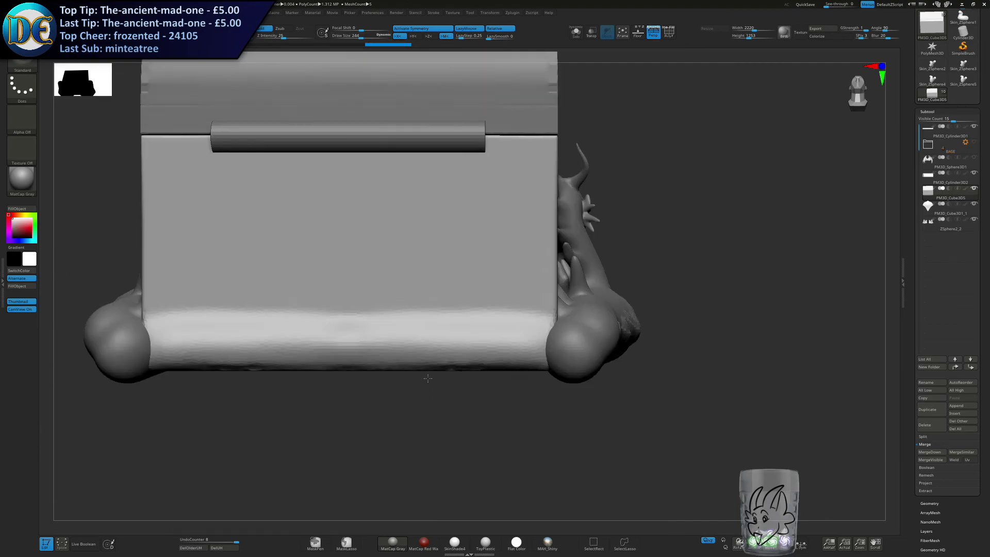
left_click_drag(426, 385, 434, 400, "ctrl")
mouse_move(397, 349)
left_mouse_down()
mouse_move(452, 345)
mouse_move(450, 354)
left_mouse_up()
key("ctrl+z")
key("s")
Select the hydra bodies and use the Move brush to pull their rounded rear ends toward the back band.
mouse_move(435, 386)
right_mouse_down("ctrl")
mouse_move(375, 350)
mouse_move(417, 344)
right_mouse_up("ctrl")
left_click(236, 343, "alt")
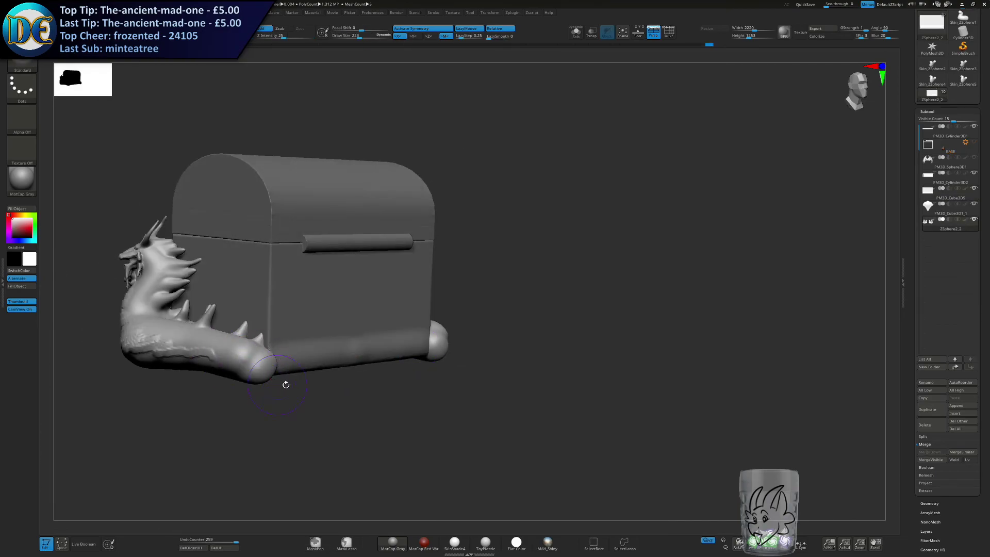
right_click_drag(278, 382, 382, 333, "alt")
left_click(16, 65)
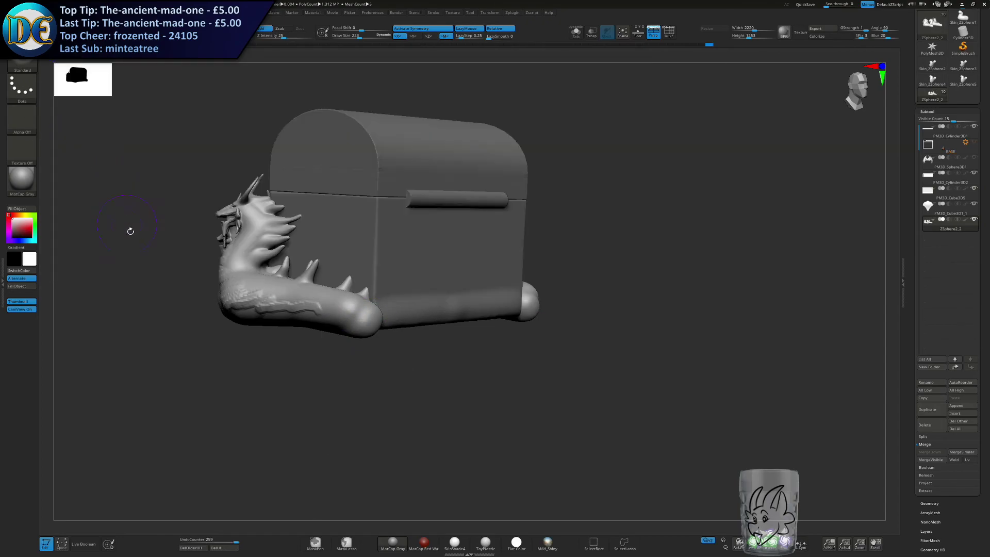
key("b")
left_click(116, 197)
mouse_move(407, 335)
right_mouse_down()
mouse_move(382, 309)
mouse_move(356, 312)
right_mouse_up()
left_click_drag(365, 315, 391, 318)
right_click_drag(483, 299, 404, 310)
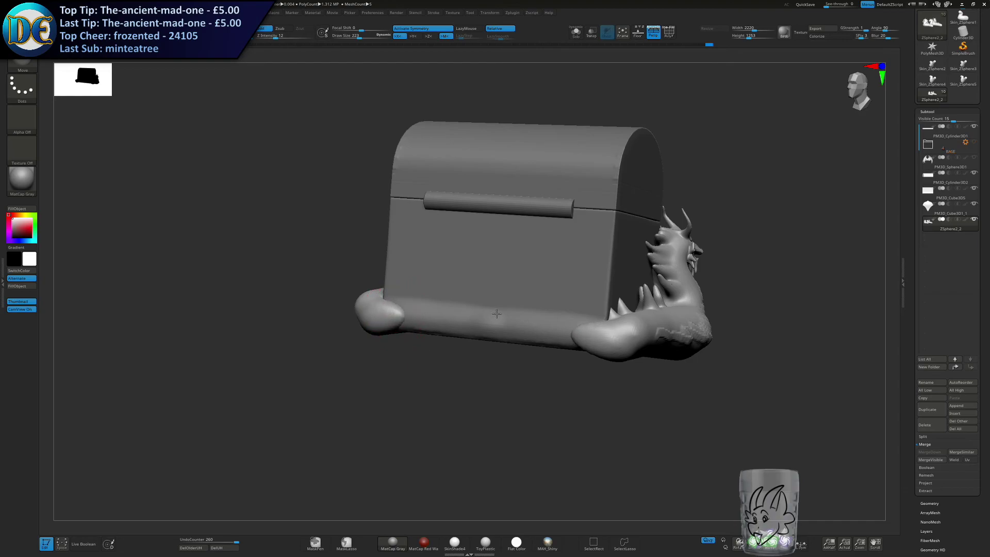
Stretch the mirrored body ends inward along the chest's back with the Move brush at draw size 402.
mouse_move(628, 311)
right_mouse_down()
mouse_move(507, 314)
mouse_move(553, 339)
mouse_move(557, 324)
right_mouse_up()
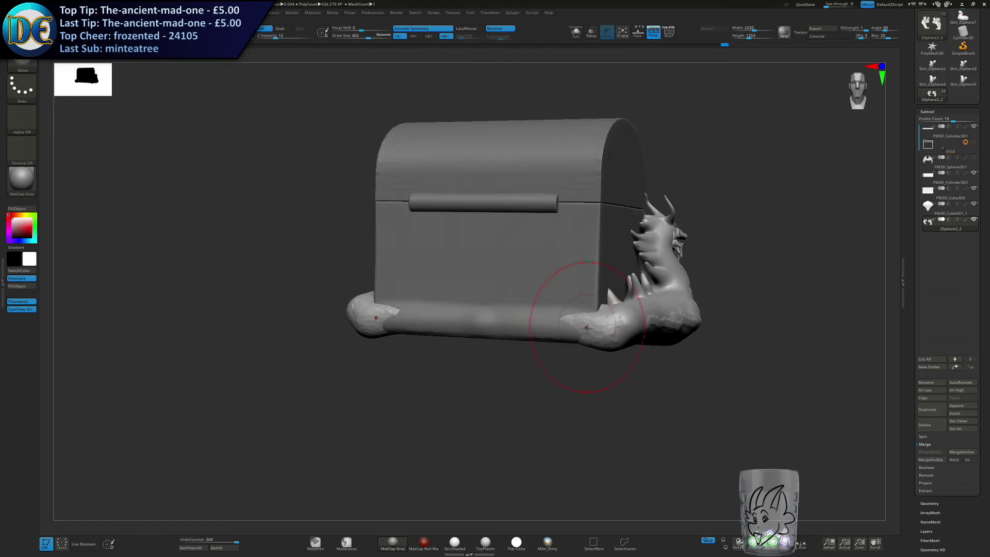
left_click_drag(581, 325, 522, 325, "shift")
right_click_drag(536, 315, 558, 361)
left_click_drag(555, 327, 534, 316)
right_click_drag(547, 356, 560, 319)
left_click_drag(537, 322, 527, 322)
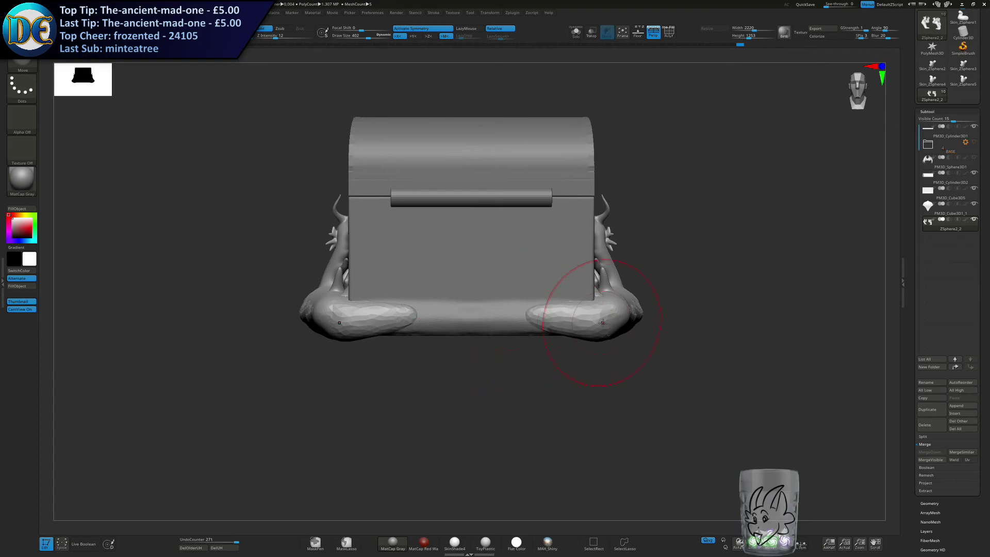
Reduce the Move brush to draw size 326 and refine the tapered body ends behind the chest.
key("s")
left_click_drag(597, 351, 590, 350)
mouse_move(579, 356)
right_mouse_down("alt")
mouse_move(548, 263)
mouse_move(544, 305)
right_mouse_up("alt")
left_click_drag(207, 339, 805, 264, "ctrl")
right_click_drag(382, 328, 572, 338)
mouse_move(420, 343)
right_mouse_down()
mouse_move(439, 344)
mouse_move(413, 353)
mouse_move(448, 358)
mouse_move(405, 344)
right_mouse_up()
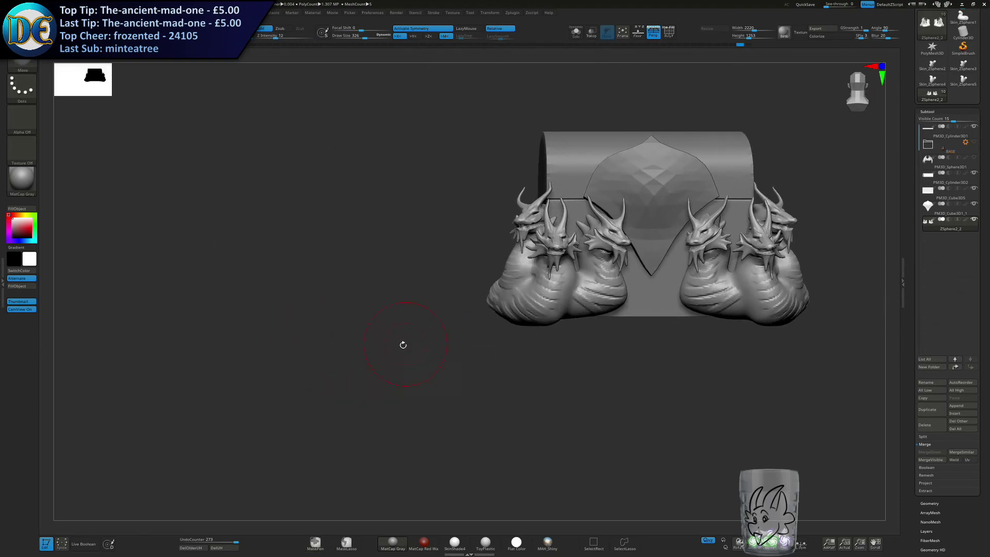
key("d")
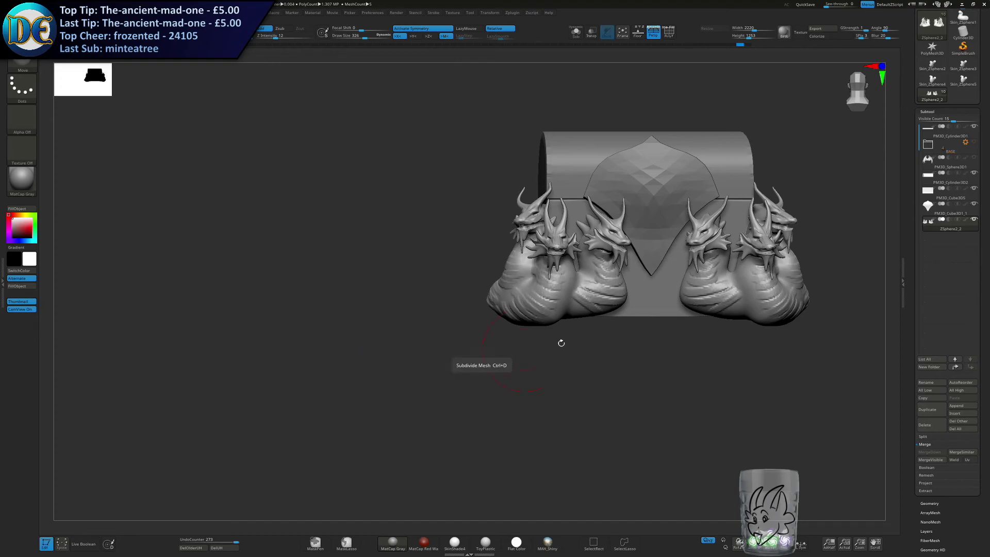
right_click_drag(535, 343, 464, 387, "alt")
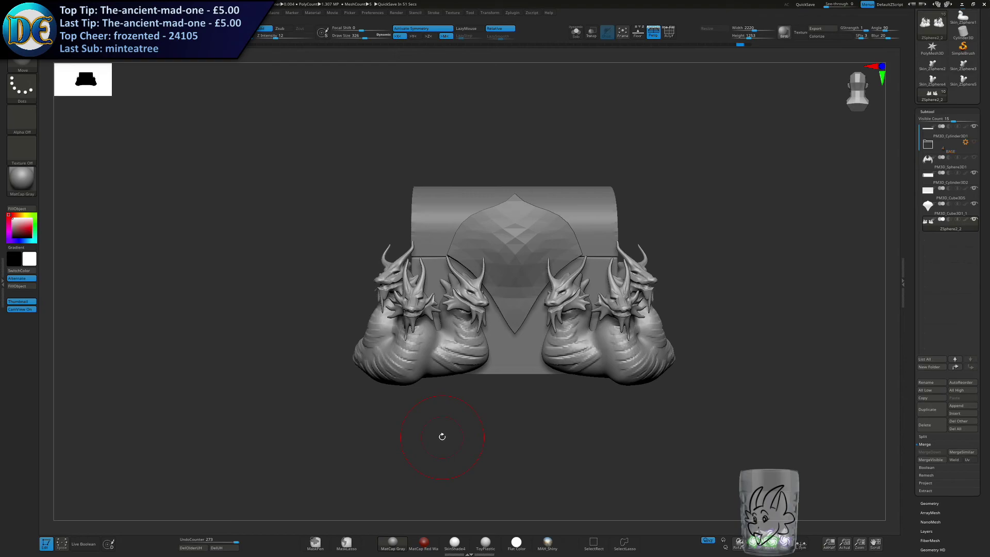
Switch to the SnakeHook brush and set a small draw size of 27 for fine detail on the heads.
right_click(314, 280)
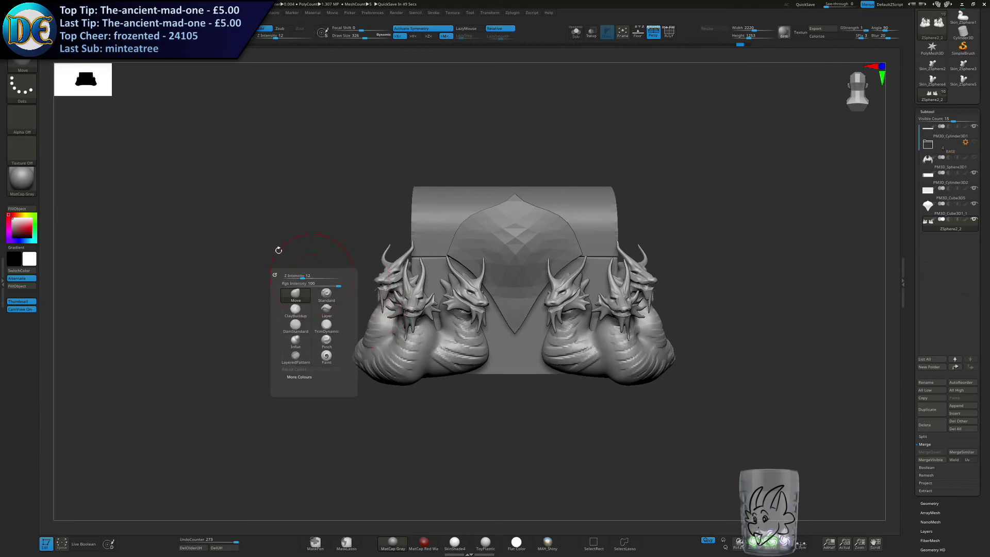
left_click(22, 65)
left_click(188, 210)
key("s")
left_click_drag(284, 260, 270, 260)
right_click_drag(352, 227, 392, 330, "ctrl")
key("s")
left_click_drag(396, 332, 389, 332)
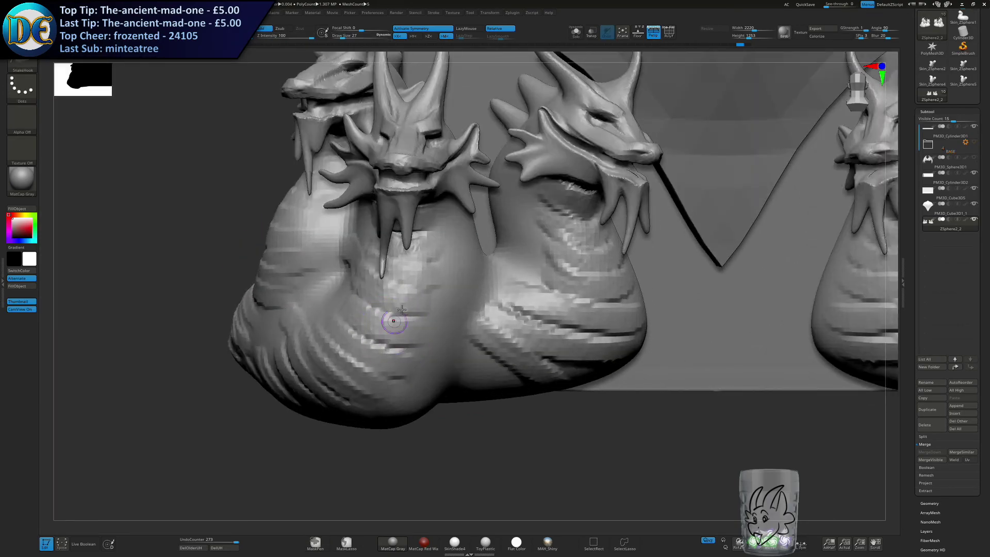
Set the SnakeHook draw size to 25 and pull a pair of thin whiskers from the middle head's snout.
right_click_drag(390, 327, 414, 421, "alt")
key("s")
left_click_drag(457, 271, 427, 274)
key("s")
key("ctrl+z")
key("s")
mouse_move(430, 273)
left_mouse_down()
mouse_move(478, 315)
mouse_move(499, 355)
left_mouse_up()
key("ctrl+z")
key("s")
key("ctrl+z")
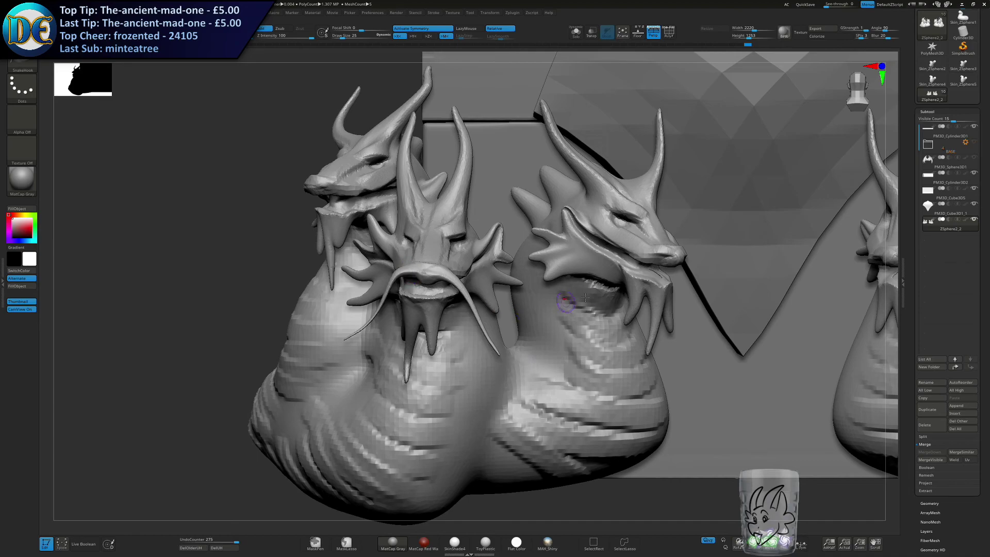
Pull thin whiskers from the inner head's snout, redoing the stroke that goes wrong.
right_click_drag(405, 273, 437, 279)
left_click_drag(473, 283, 531, 337)
right_click_drag(437, 290, 555, 283)
left_click_drag(413, 267, 314, 326)
key("ctrl+z")
right_click_drag(431, 283, 376, 282)
left_click_drag(400, 273, 275, 316)
right_click_drag(415, 262, 450, 238)
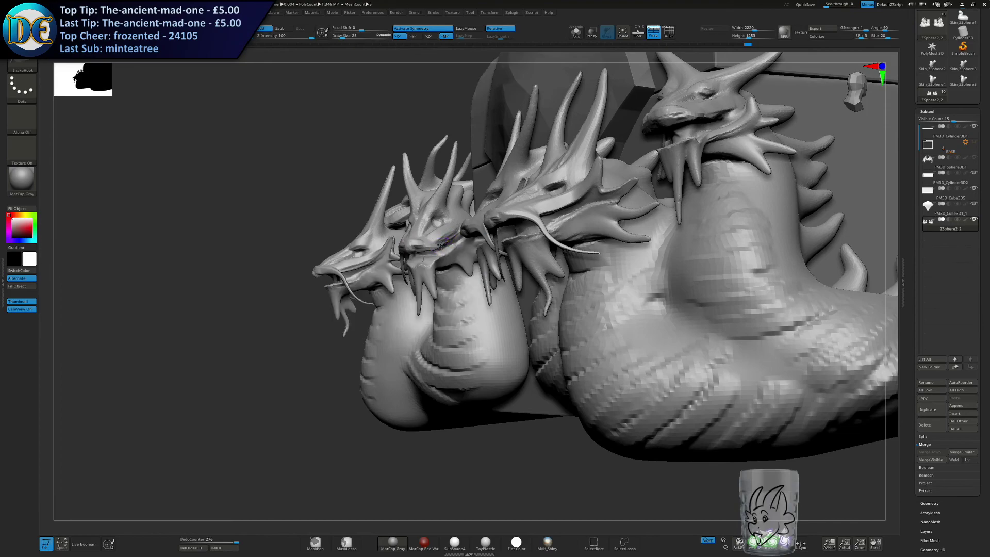
Add the long curved whiskers still missing from the snouts of the inner and outer heads.
right_click_drag(654, 183, 579, 213, "alt")
left_click_drag(575, 202, 661, 234)
right_click_drag(620, 217, 639, 212)
right_click_drag(561, 280, 543, 318, "ctrl")
key("ctrl+z")
right_click_drag(625, 379, 577, 281)
mouse_move(577, 281)
right_mouse_down()
mouse_move(598, 289)
mouse_move(593, 308)
mouse_move(632, 298)
mouse_move(583, 289)
mouse_move(546, 331)
mouse_move(495, 288)
mouse_move(589, 273)
right_mouse_up()
right_click_drag(588, 222, 476, 263)
mouse_move(384, 249)
right_mouse_down()
mouse_move(393, 230)
mouse_move(385, 240)
mouse_move(413, 247)
mouse_move(521, 206)
mouse_move(614, 194)
right_mouse_up()
key("ctrl+z")
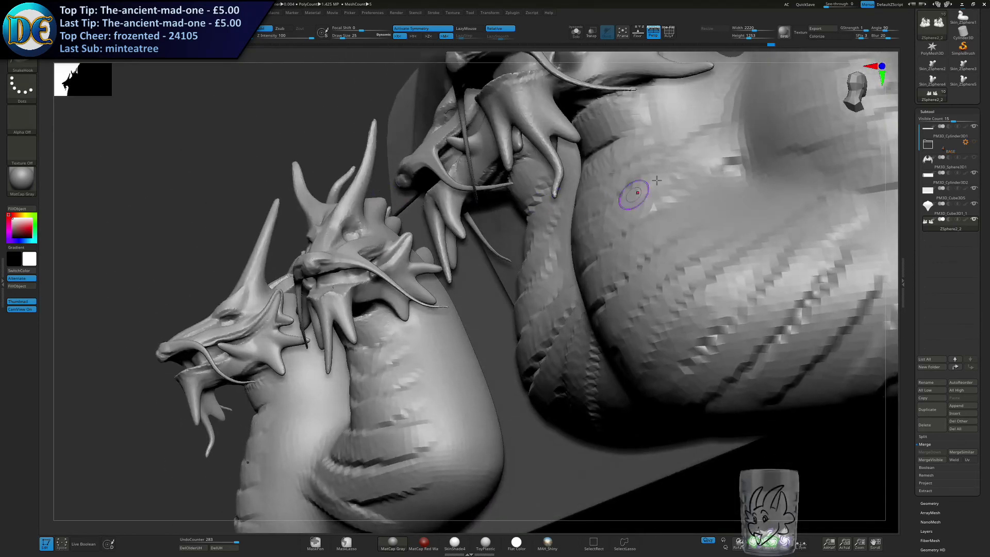
Isolate the hydra mesh, pull a long whisker from the hidden side of the outer head, and show the chest again.
left_click(574, 35)
right_click_drag(459, 261, 515, 245)
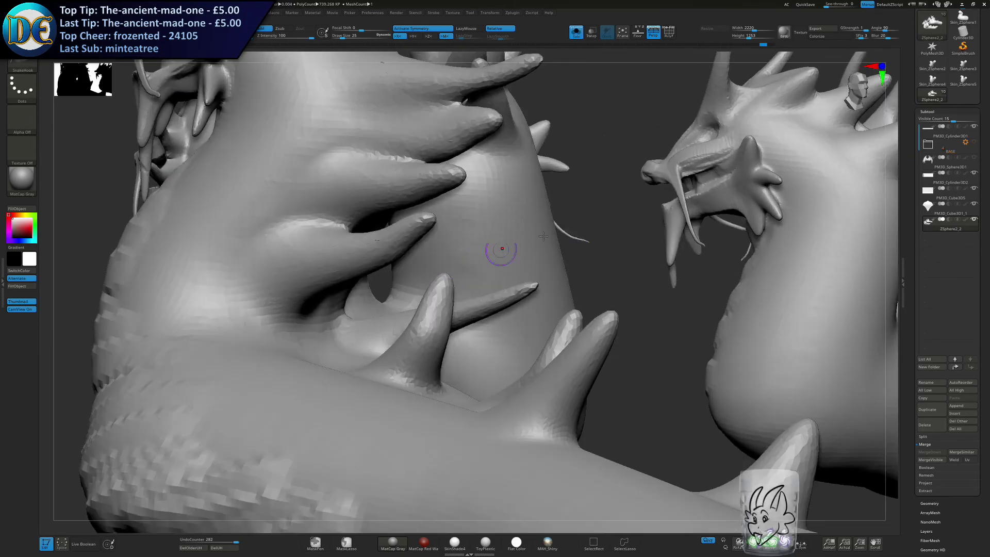
right_click_drag(685, 176, 526, 184)
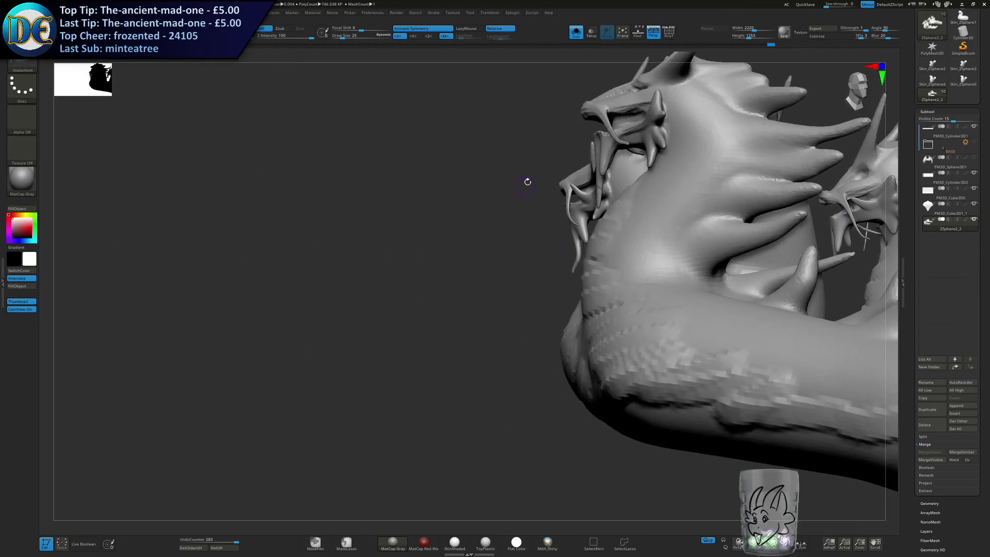
mouse_move(610, 96)
right_mouse_down()
mouse_move(506, 221)
mouse_move(577, 247)
mouse_move(572, 182)
mouse_move(508, 191)
mouse_move(503, 207)
mouse_move(535, 189)
mouse_move(546, 198)
mouse_move(484, 240)
mouse_move(456, 226)
mouse_move(425, 248)
mouse_move(467, 214)
right_mouse_up()
right_click_drag(472, 252, 488, 116)
left_click(575, 38)
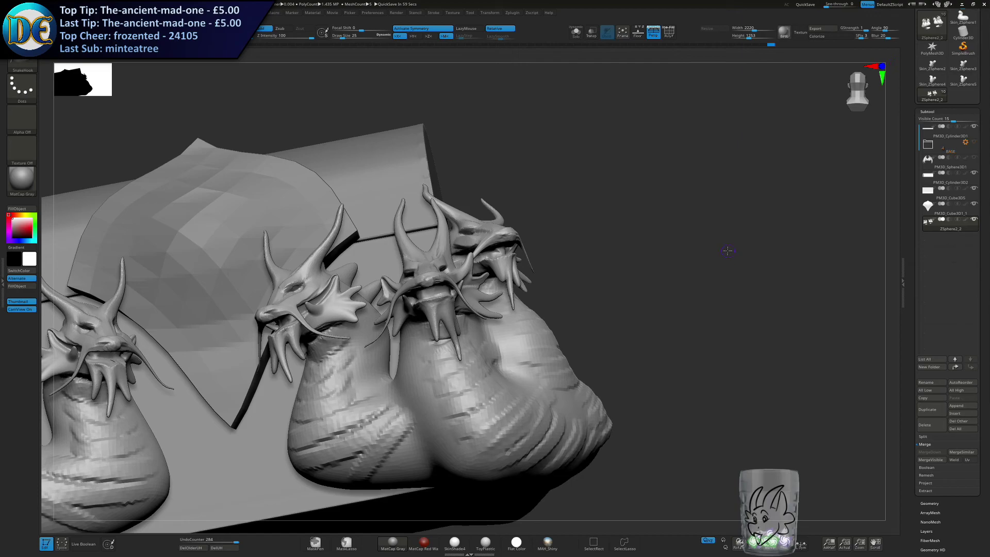
Switch to the Move brush and set its draw size to 223 for shaping the necks at the front.
mouse_move(493, 354)
right_mouse_down("ctrl")
mouse_move(490, 279)
mouse_move(569, 324)
mouse_move(543, 283)
right_mouse_up("ctrl")
key("s")
left_click_drag(432, 315, 450, 315)
right_click_drag(451, 315, 433, 357, "alt")
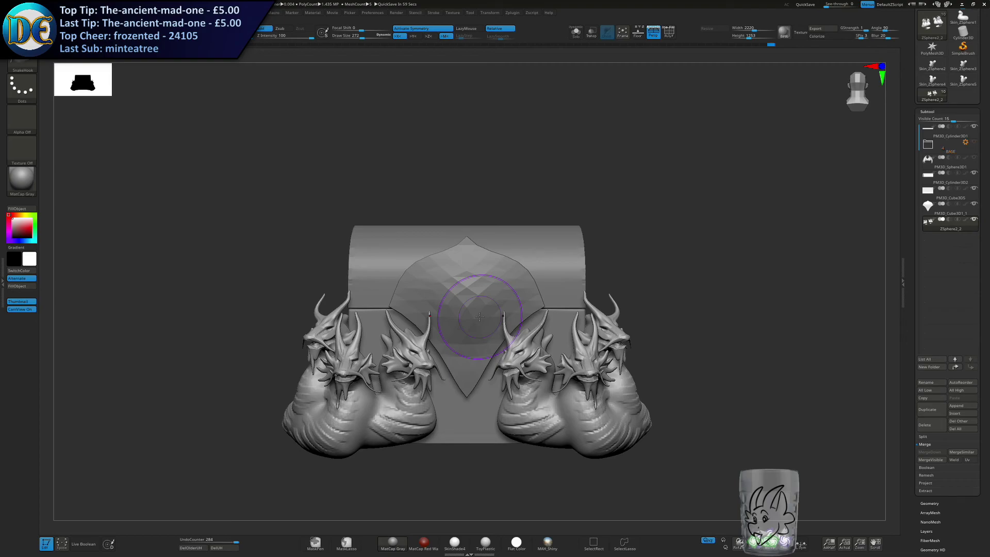
key("s")
left_click_drag(557, 251, 547, 253)
right_click_drag(466, 319, 480, 292, "alt")
left_click_drag(484, 384, 473, 295, "alt")
left_click(523, 304, "alt")
right_click(525, 316)
left_click(509, 336)
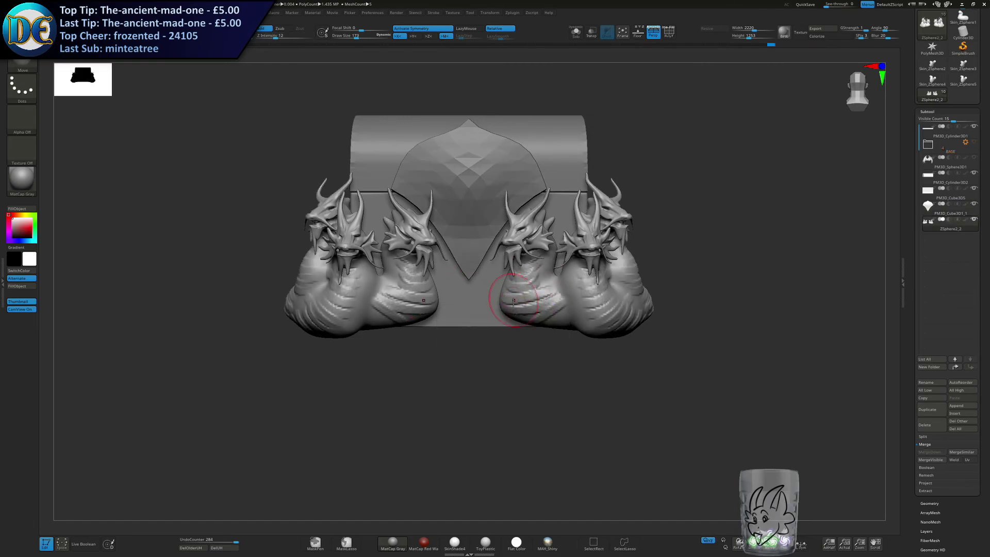
key("s")
left_click_drag(495, 323, 498, 323)
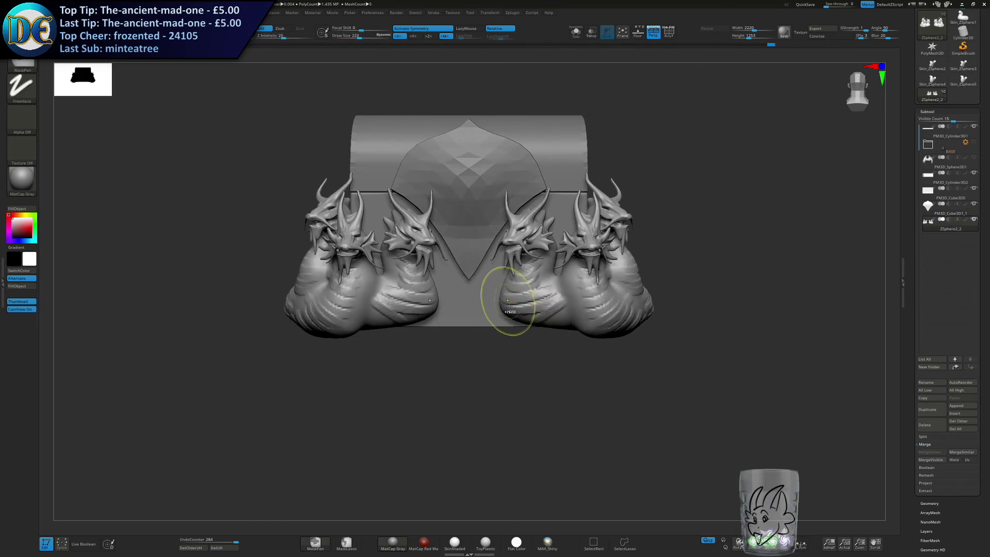
Adjust the lower curve of the inner necks beside the shield point with the Move brush.
right_click_drag(507, 302, 512, 316, "ctrl")
left_click_drag(513, 316, 517, 329)
right_click_drag(514, 340, 516, 255, "alt")
mouse_move(517, 340)
right_mouse_down()
mouse_move(516, 304)
mouse_move(520, 332)
right_mouse_up()
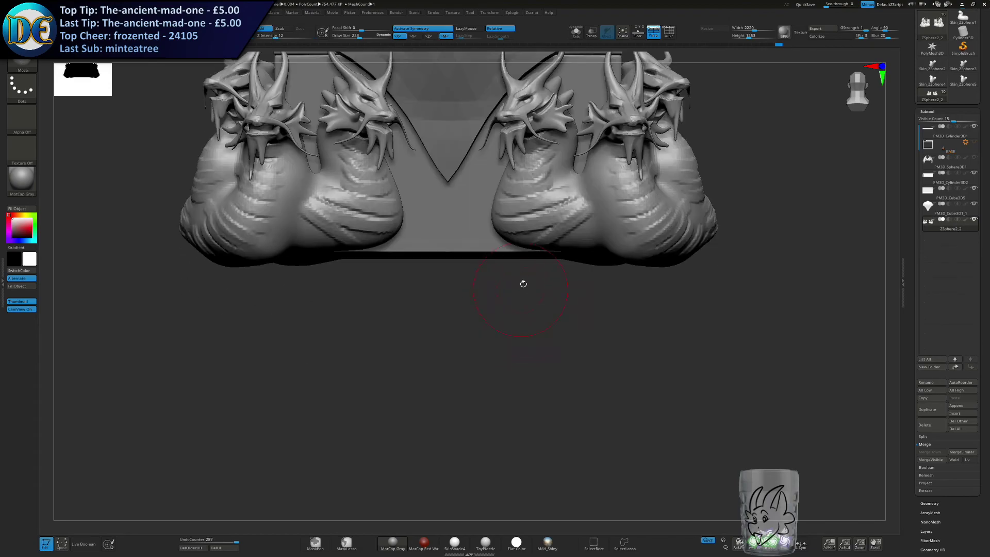
left_click_drag(528, 237, 523, 232)
Try to remesh the hydra bodies with DynaMesh.
right_click_drag(473, 273, 479, 329, "alt")
key("space")
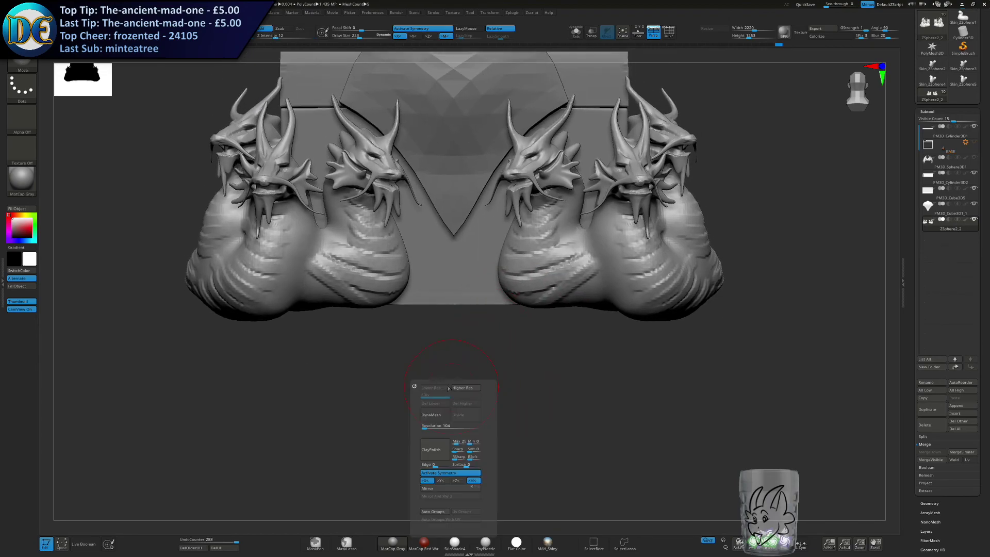
left_click(434, 415)
key("ctrl+z")
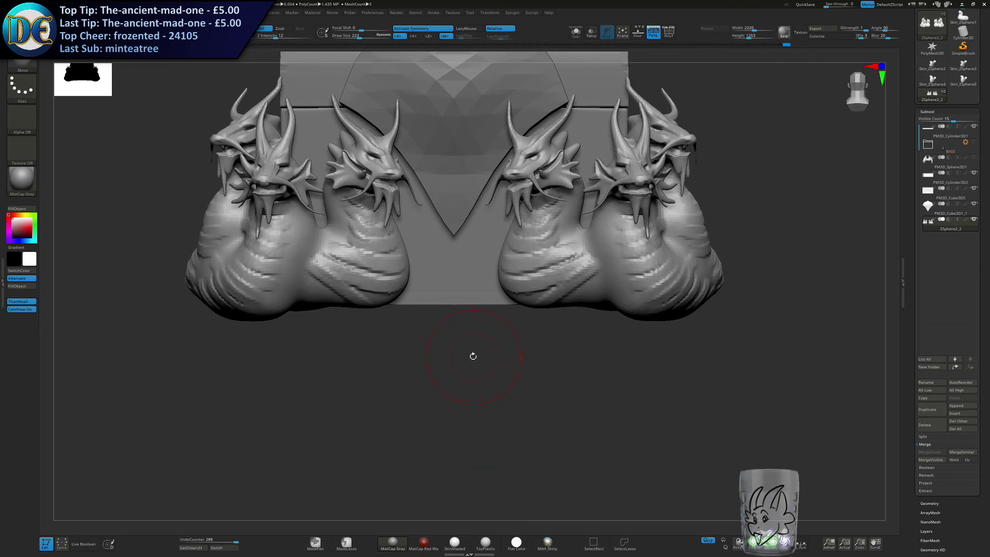
Save the project file.
key("ctrl+s")
key("Return")
key("Return")
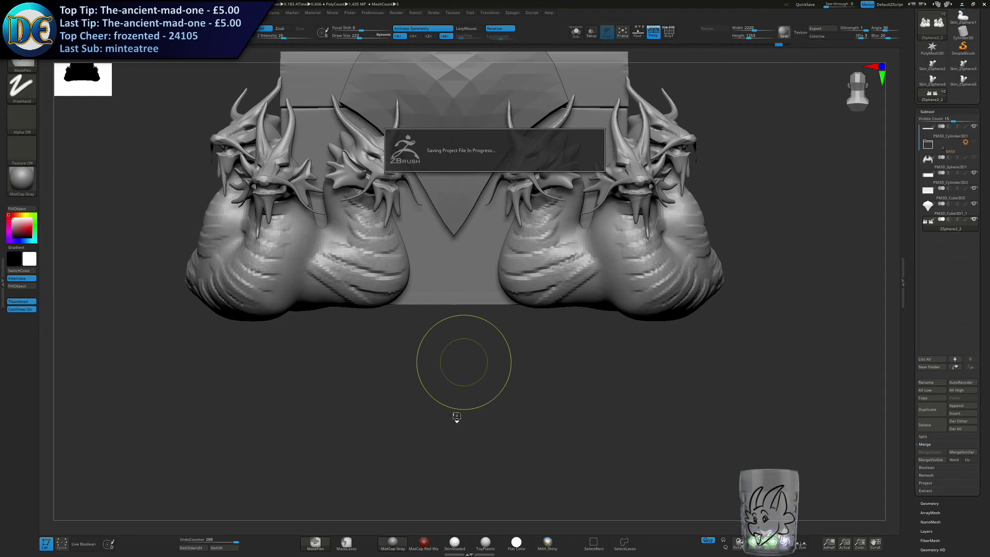
left_click_drag(472, 391, 457, 456)
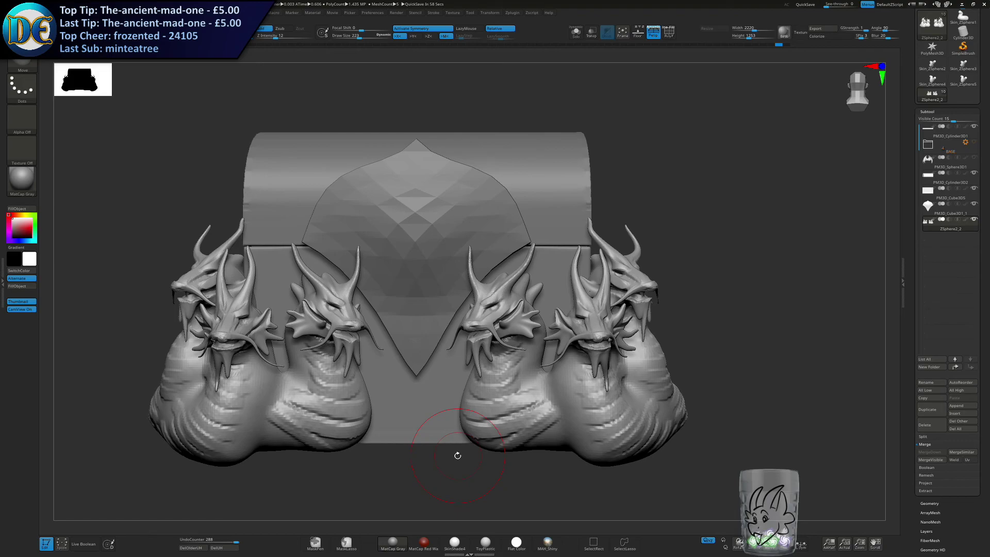
Set the draw size to 46 and retry DynaMesh on the hydra bodies.
key("s")
mouse_move(423, 321)
left_mouse_down()
mouse_move(408, 321)
mouse_move(450, 376)
left_mouse_up()
key("space")
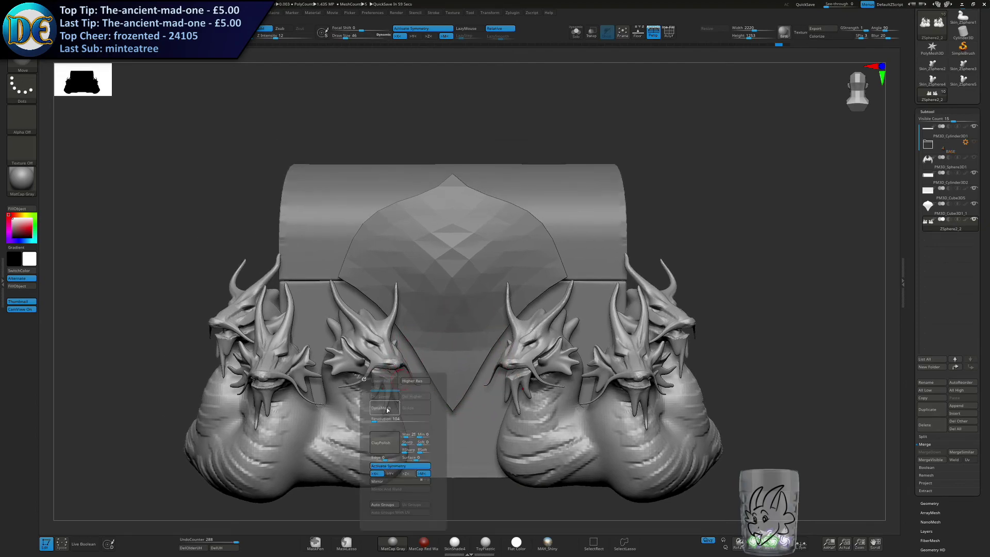
key("space")
left_click(420, 424)
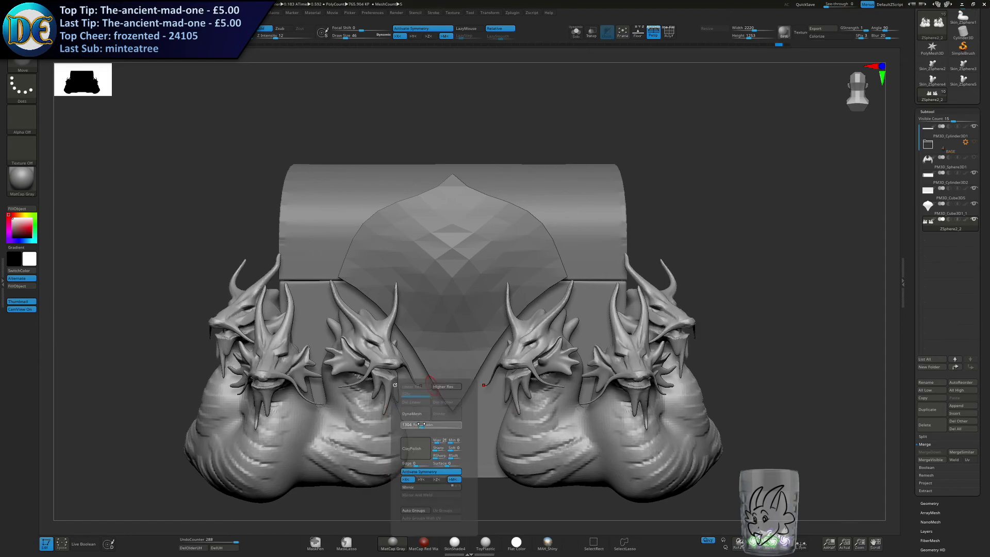
left_click(412, 414)
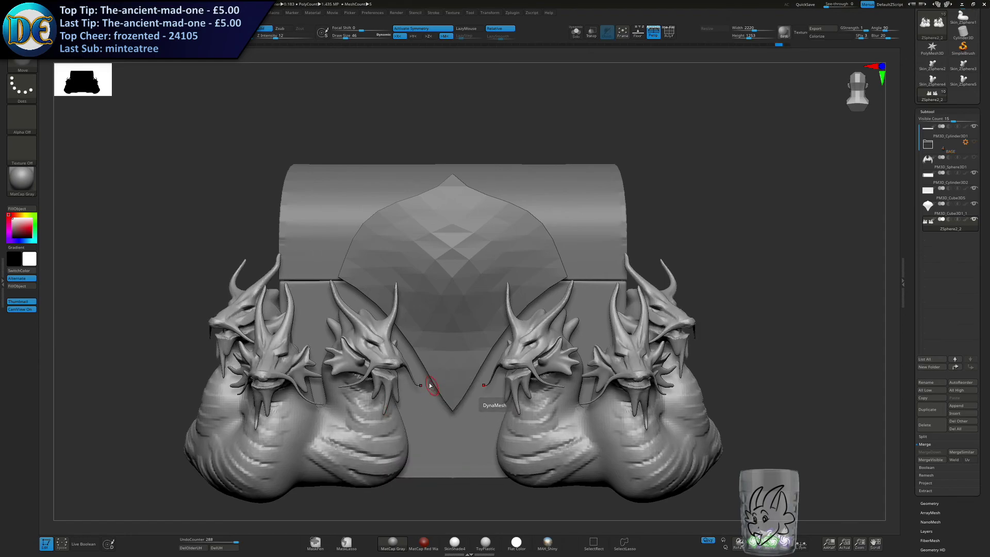
Try to mask the underside of the hydra bodies for splitting and open the Split options.
left_click_drag(434, 371, 453, 353, "ctrl")
mouse_move(441, 446)
left_mouse_down("alt")
mouse_move(460, 232)
mouse_move(448, 243)
left_mouse_up("alt")
mouse_move(163, 344)
left_mouse_down("ctrl")
mouse_move(808, 290)
mouse_move(828, 278)
left_mouse_up("ctrl")
left_click_drag(648, 367, 609, 435)
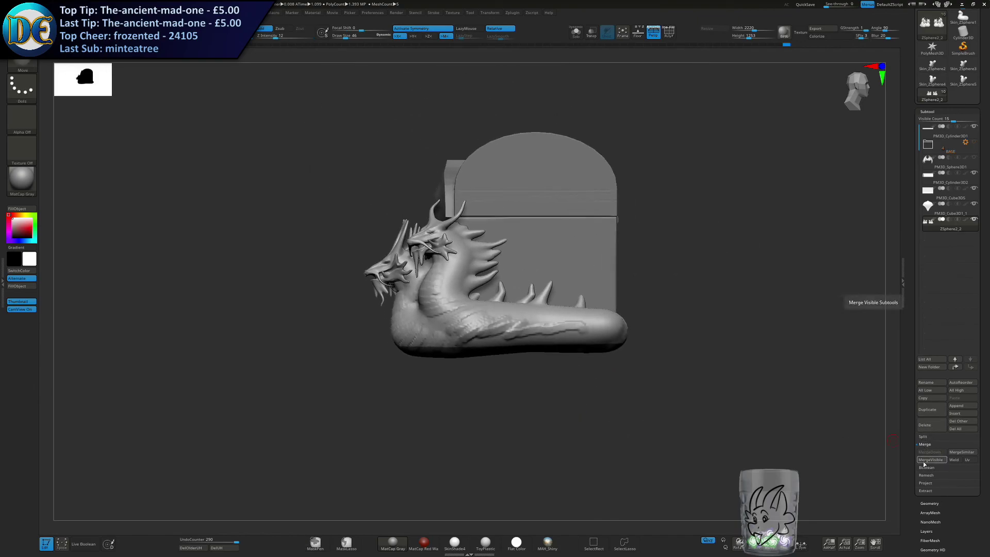
left_click(924, 436)
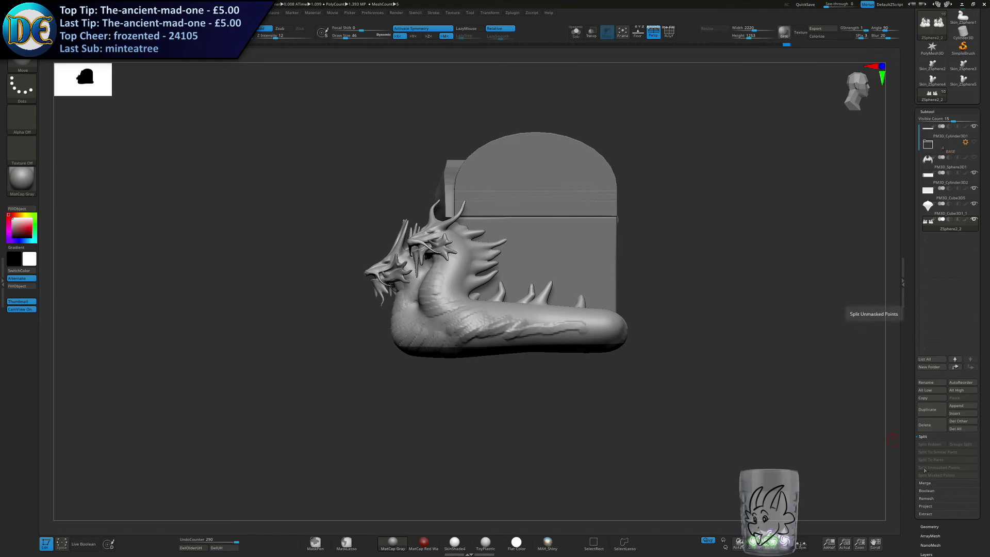
key("f")
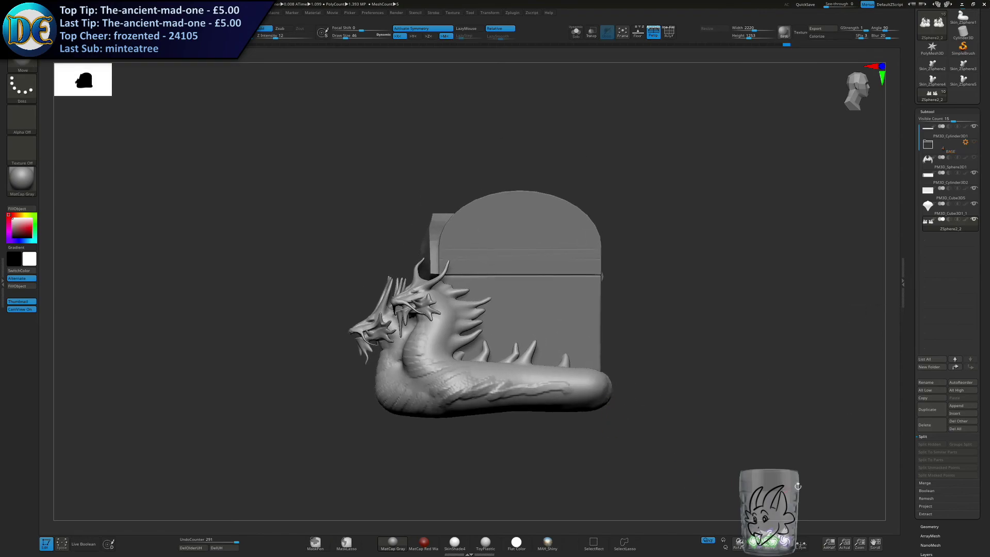
Export the hydra bodies as ZSphere2_2.OBJ into the Design #01 - Draconic folder.
scroll(943, 84, "up", 3)
left_click(963, 48)
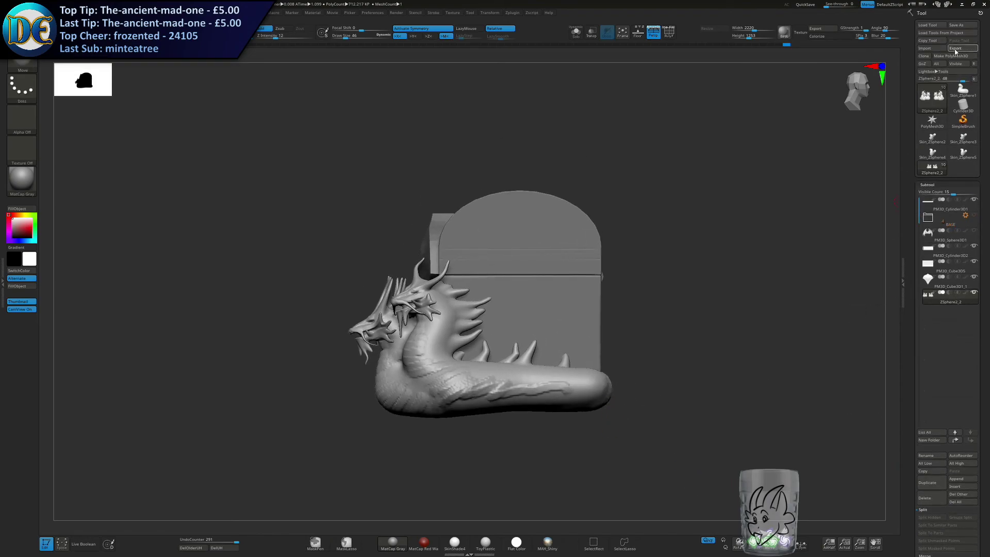
left_click(451, 509)
left_click(925, 497)
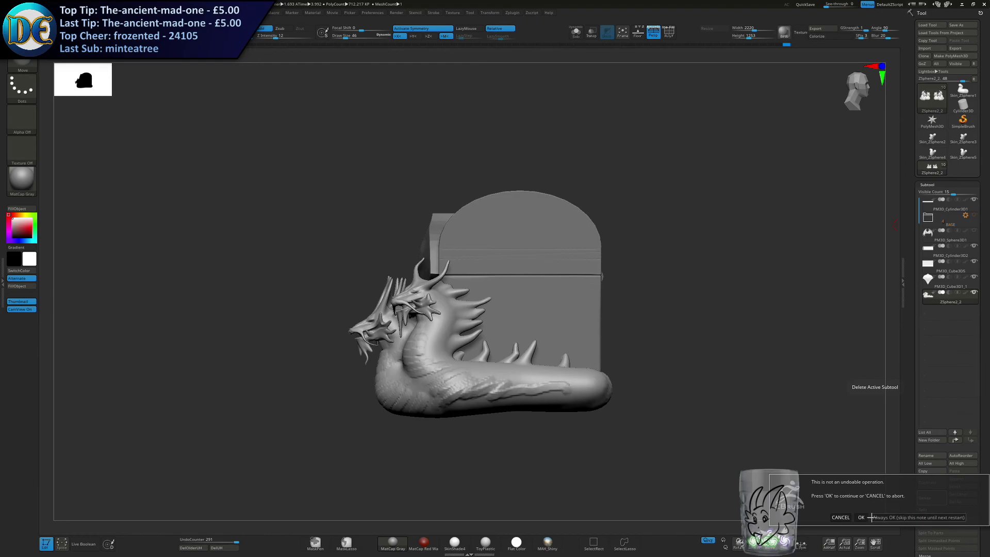
left_click(840, 517)
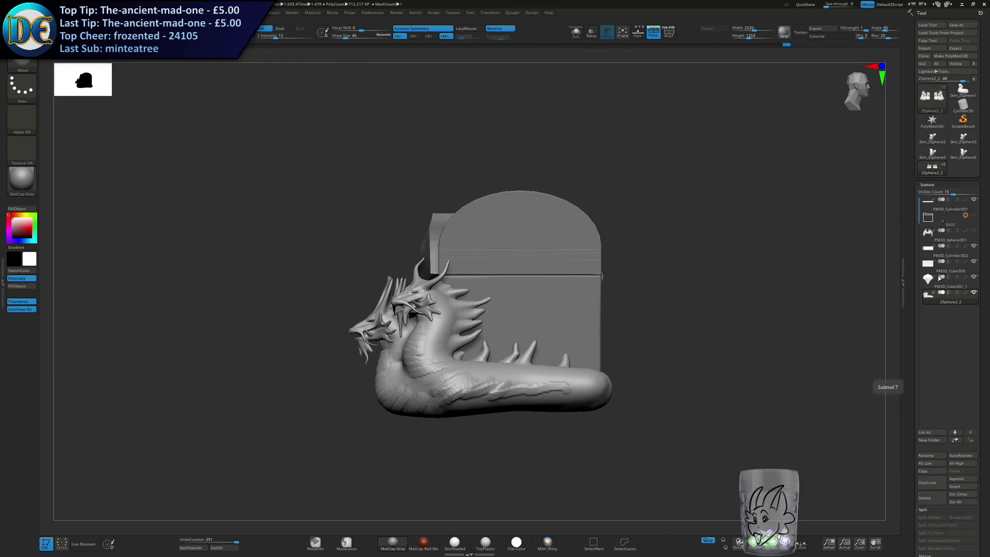
Import ZSphere2_2.OBJ into a separate PolyMesh3D tool and return to the chest tool.
left_click(925, 48)
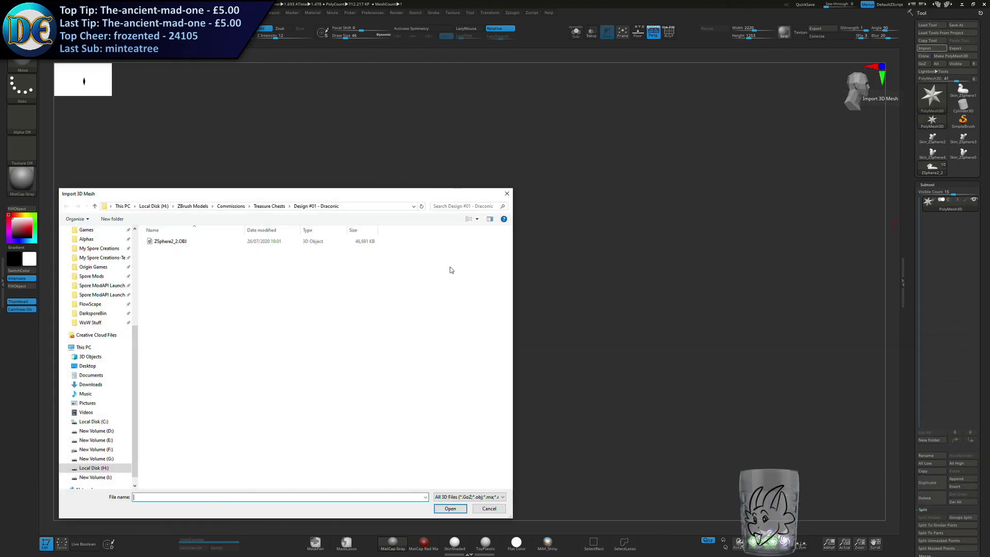
double_click(174, 241)
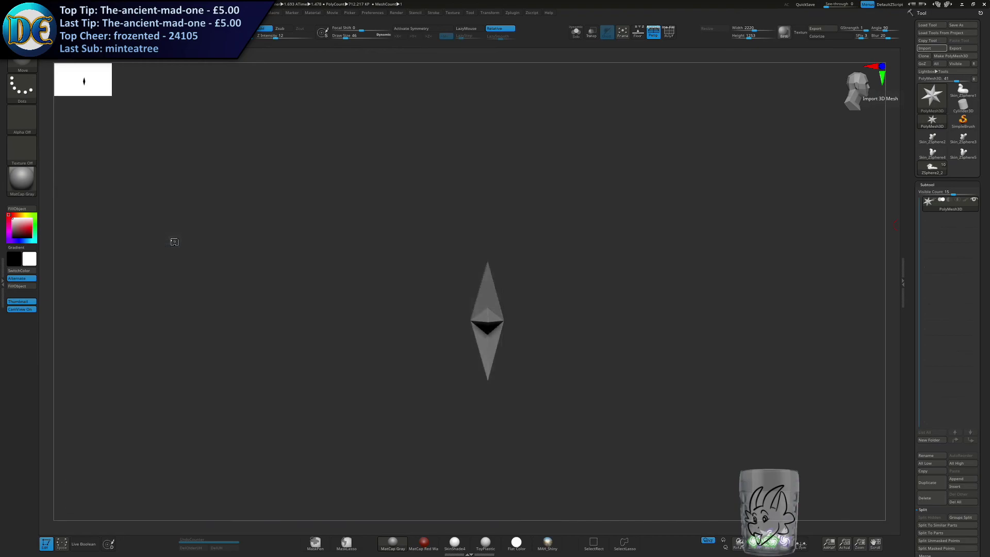
left_click(933, 167)
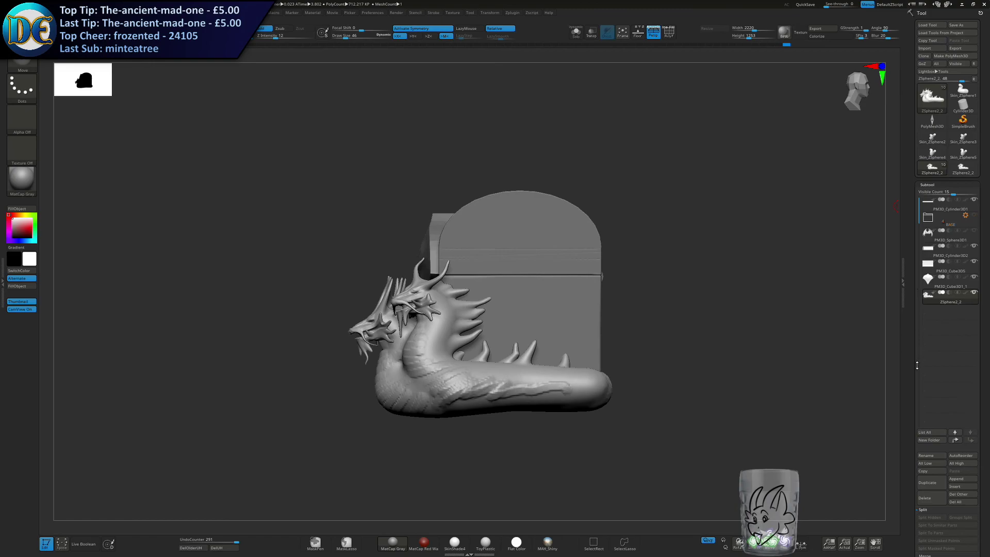
Append the imported ZSphere2_2 mesh to the chest and delete the original hydra bodies subtool.
left_click(957, 479)
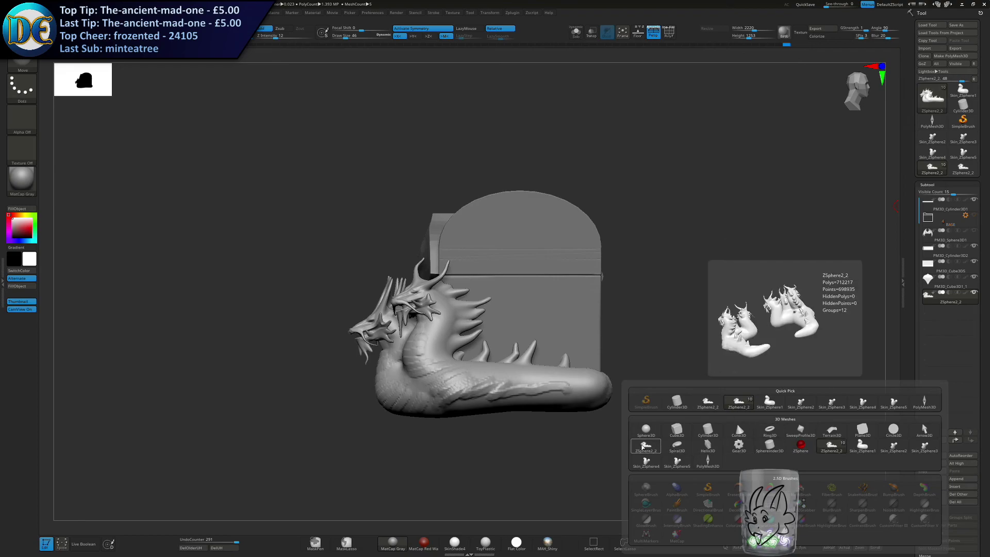
left_click(642, 447)
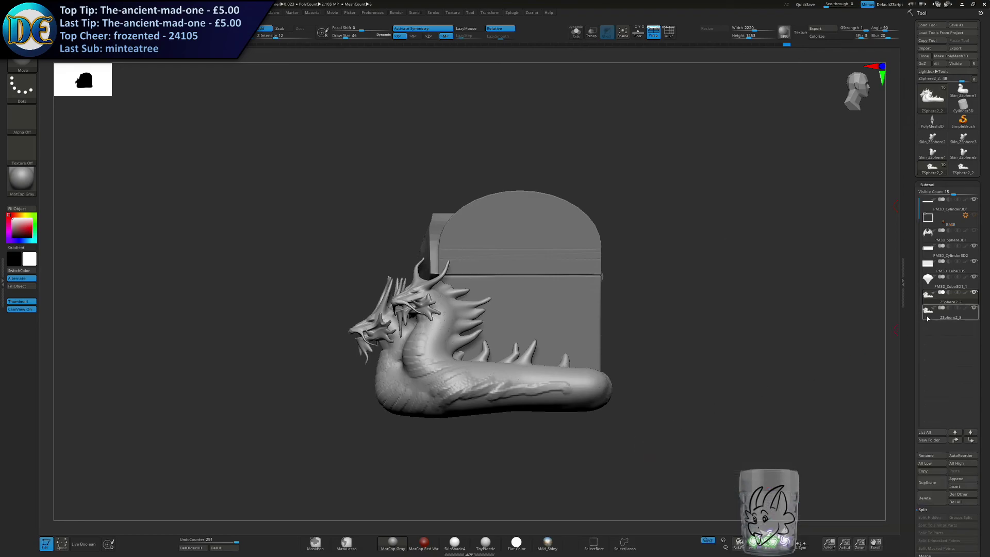
left_click(920, 499)
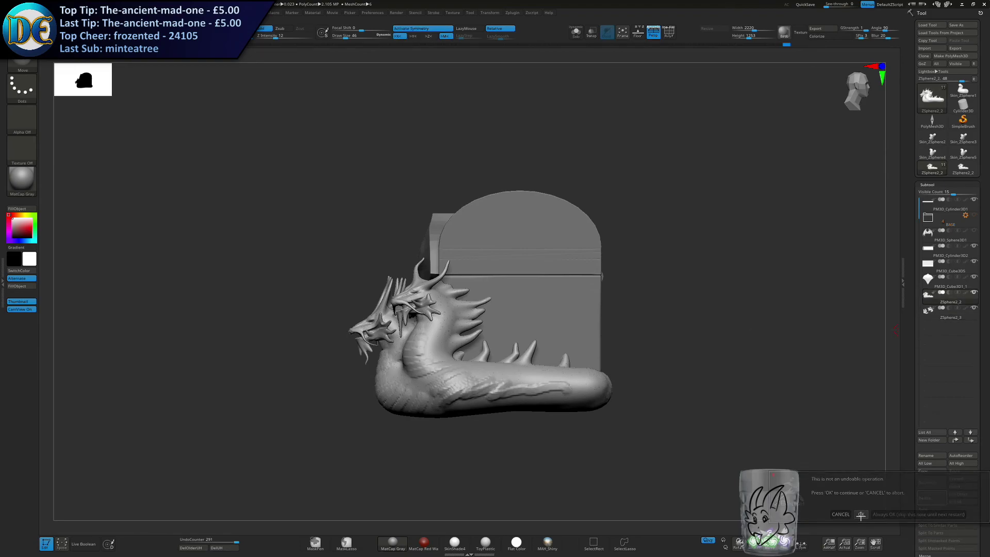
left_click(861, 516)
Turn on symmetry and mask the underside of the hydra bodies level with the chest's base, redoing the mask until it fits.
right_click_drag(487, 365, 626, 253, "alt")
left_click_drag(367, 338, 761, 268, "ctrl")
key("ctrl+z")
left_click(416, 29)
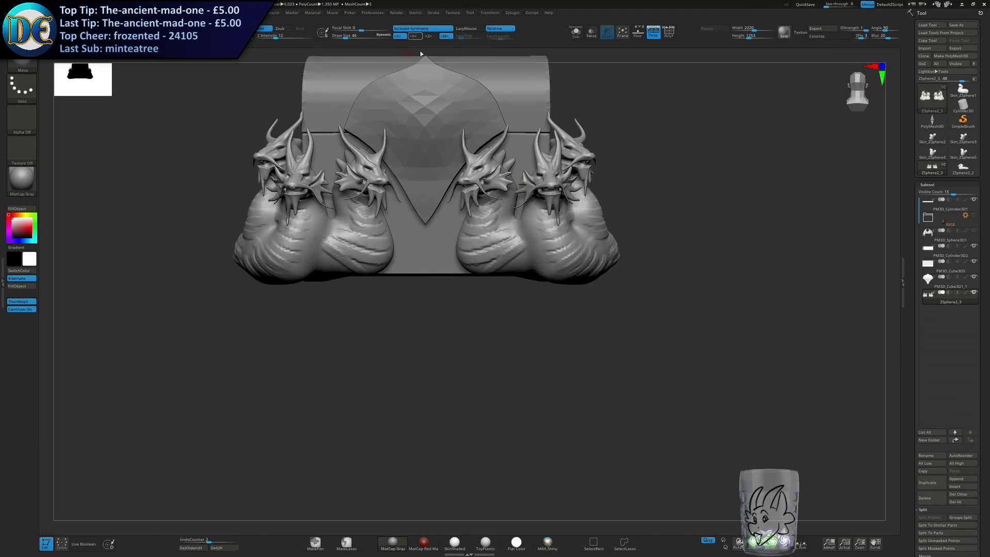
left_click_drag(379, 337, 742, 269, "ctrl")
mouse_move(729, 294)
right_mouse_down()
mouse_move(712, 248)
mouse_move(711, 283)
mouse_move(652, 277)
mouse_move(711, 268)
mouse_move(700, 301)
right_mouse_up()
key("ctrl+z")
left_click_drag(402, 347, 792, 290, "ctrl")
mouse_move(776, 305)
right_mouse_down()
mouse_move(734, 314)
mouse_move(772, 311)
mouse_move(763, 302)
right_mouse_up()
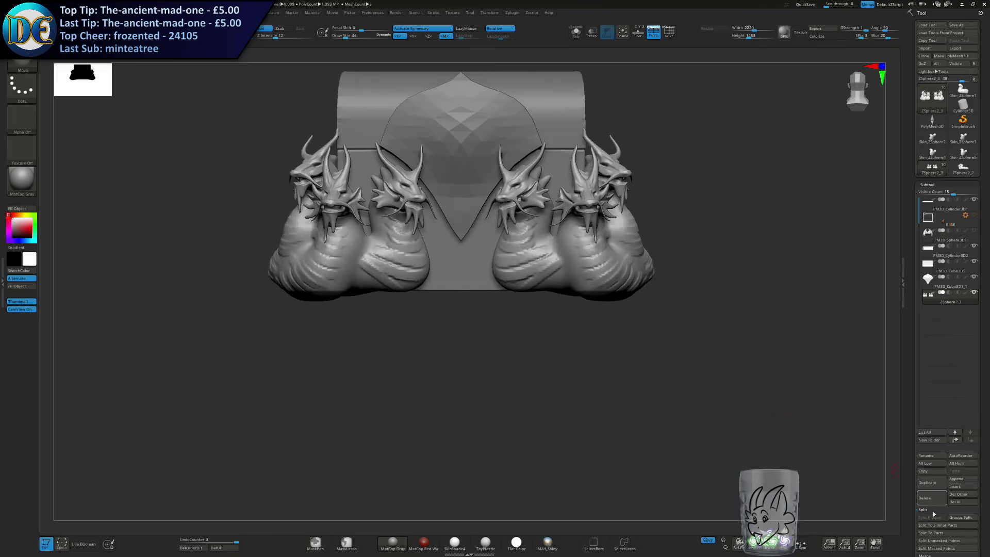
Split the masked underside of the hydra bodies into its own subtool and delete that subtool.
left_click(926, 548)
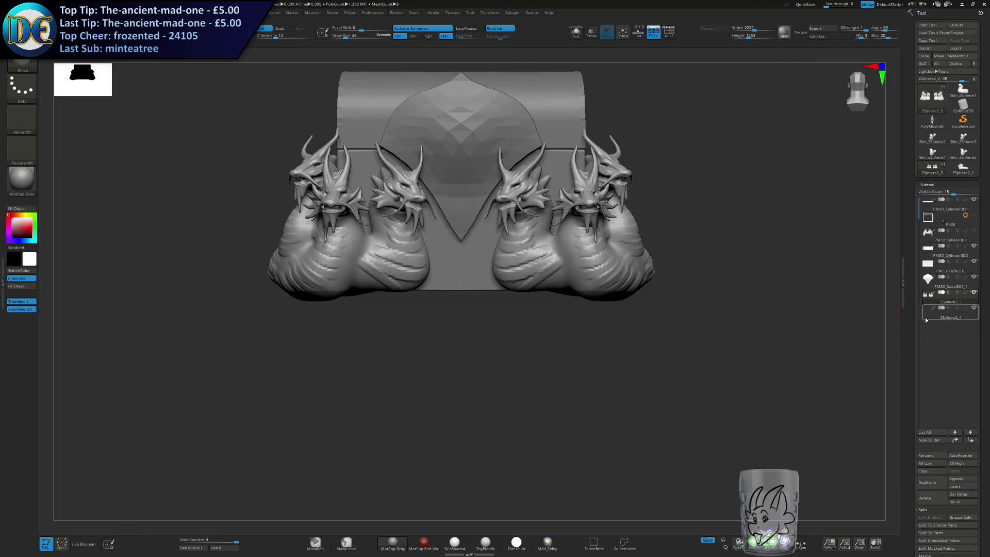
left_click(927, 498)
left_click(859, 516)
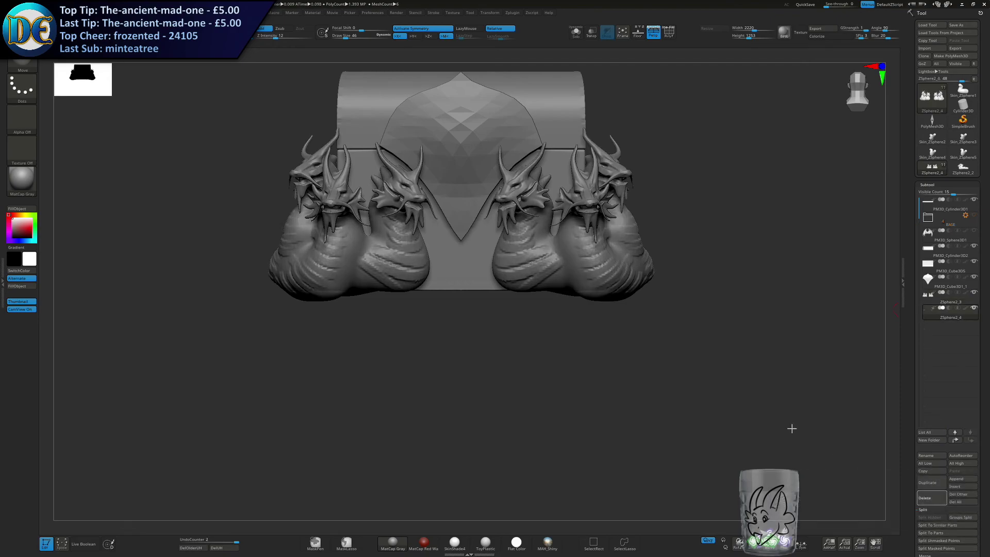
Remesh the hydra bodies with DynaMesh to close their open undersides.
right_click_drag(587, 375, 582, 341)
key("2")
left_click(565, 383)
type("304")
left_click(564, 375)
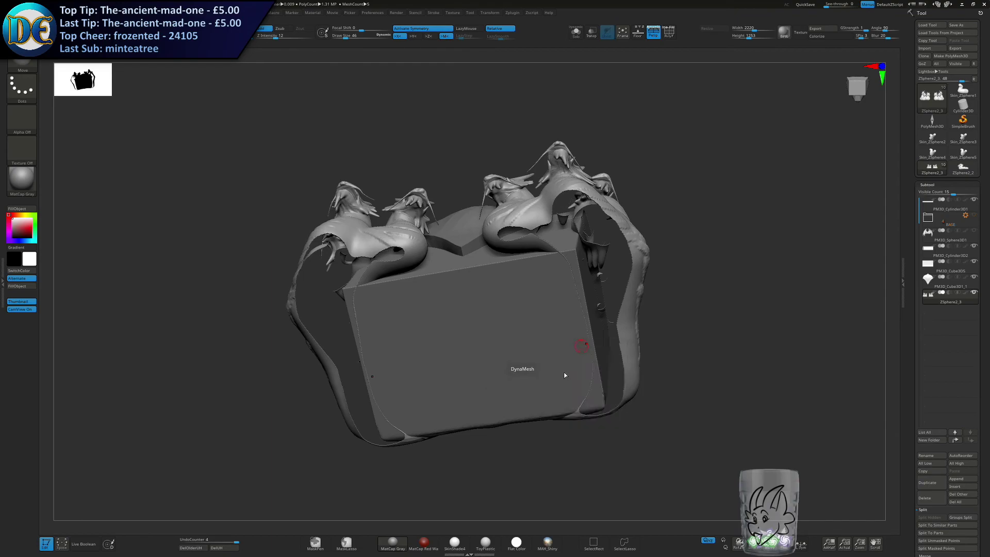
Select the Move brush and set the draw size to 430 for working on the flat undersides.
key("s")
left_click(561, 282)
key("s")
left_click_drag(565, 276, 535, 242)
left_click(572, 283)
key("b")
key("m")
key("v")
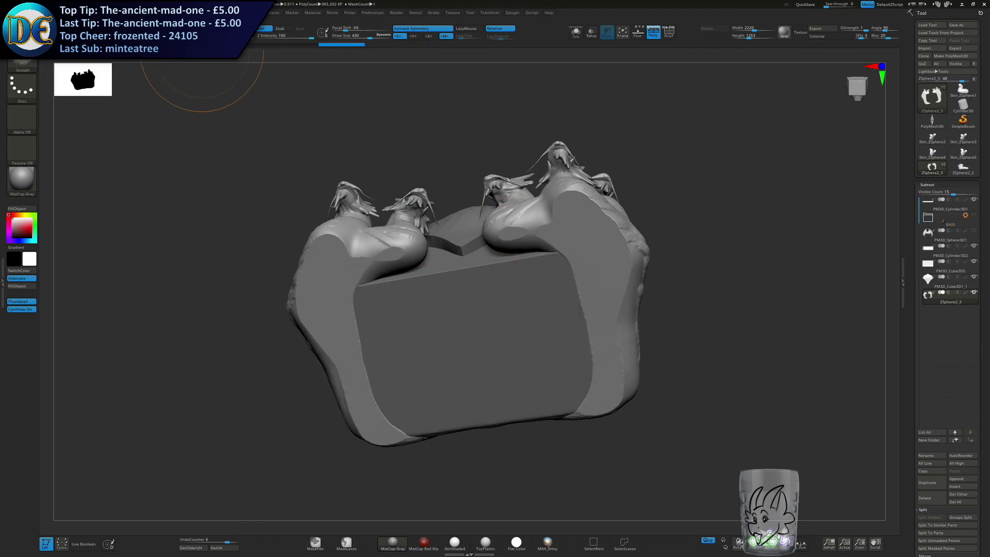
Set the draw size to 295 and touch up the cut lower edges of the hydra bodies.
left_click_drag(537, 259, 534, 260)
key("s")
left_click(531, 262)
mouse_move(624, 258)
left_mouse_down("shift")
mouse_move(599, 181)
mouse_move(520, 234)
left_mouse_up("shift")
left_click_drag(598, 289, 608, 383, "shift")
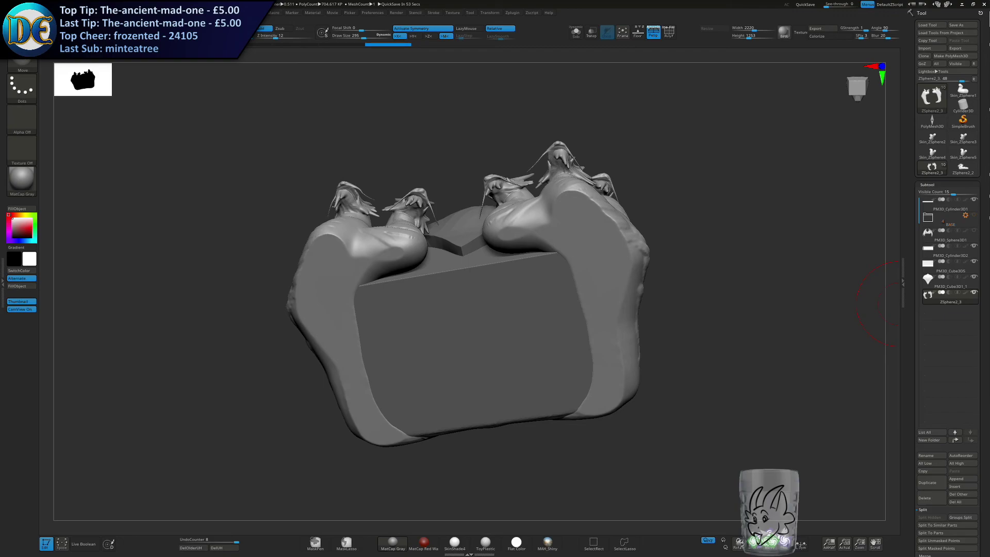
Save the project over Draconic Chest DRAFT 2 - Chinese Hydra.ZPR.
left_click_drag(708, 202, 618, 334)
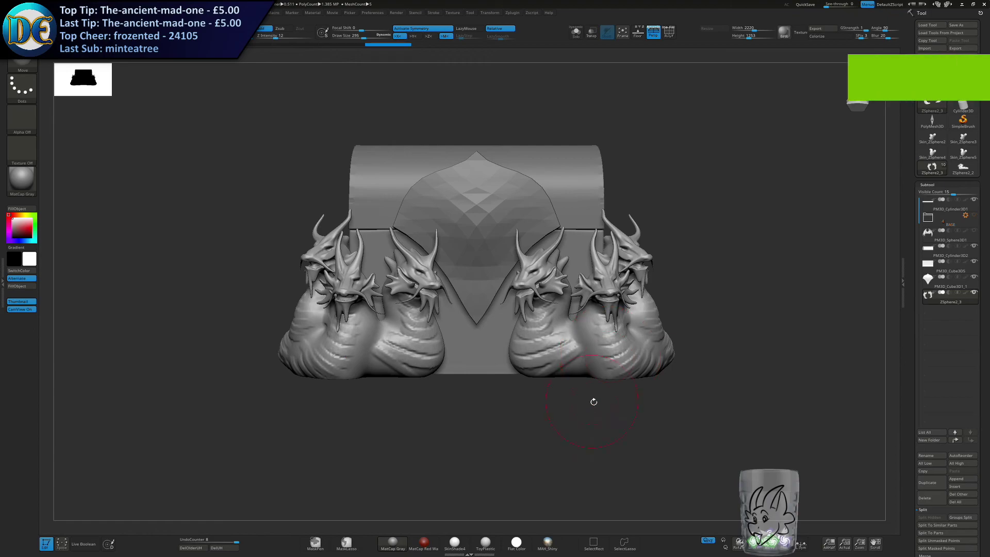
key("ctrl+s")
key("Return")
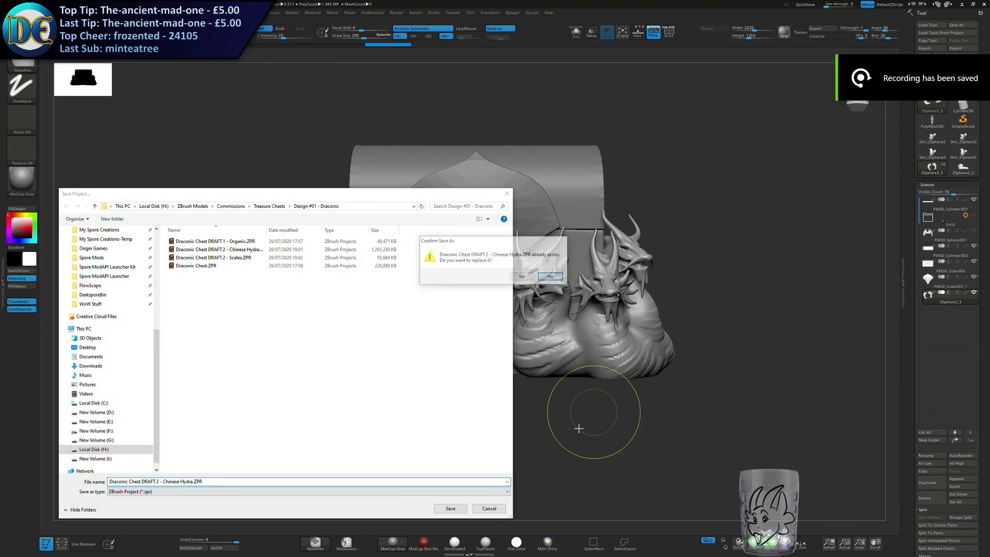
key("y")
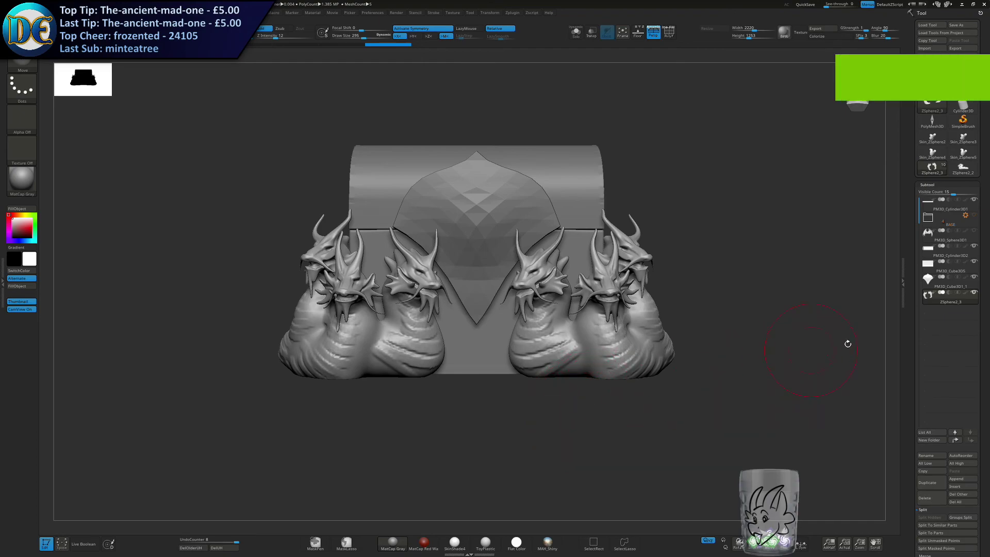
Show the wings subtool to preview it on the hydra chest and hide it again.
left_click(974, 231)
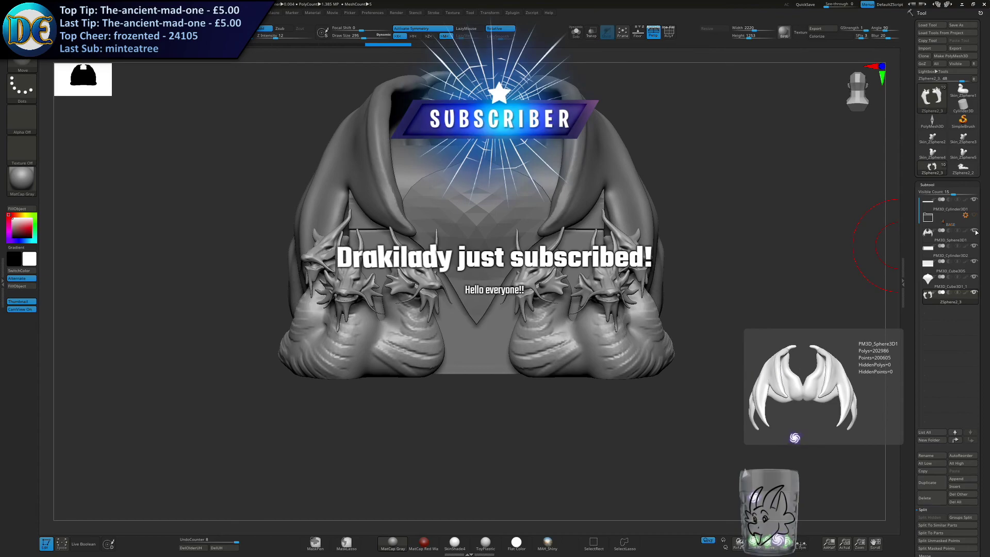
left_click(975, 232)
mouse_move(957, 229)
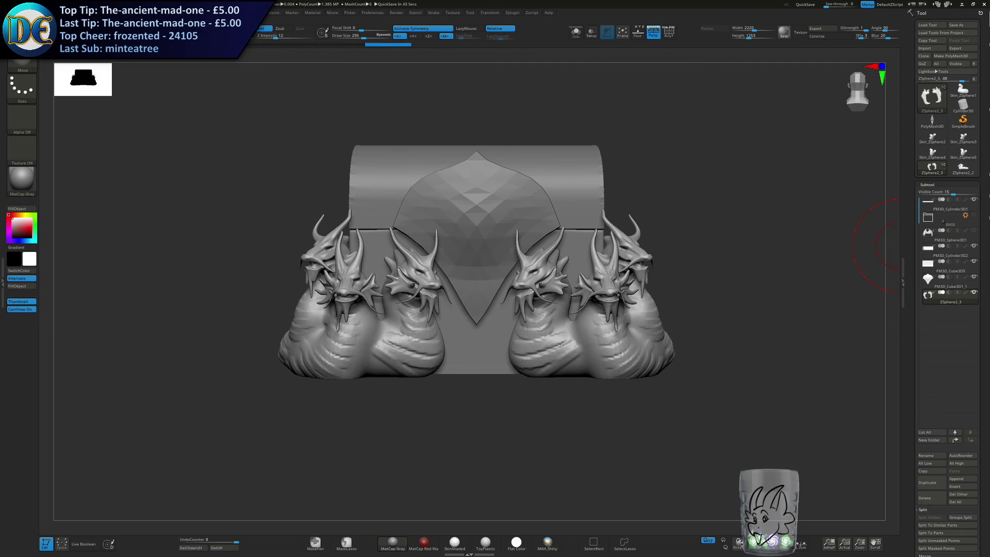
Set the Move brush's draw size to 217.
key("s")
mouse_move(673, 218)
right_mouse_down("alt")
mouse_move(706, 289)
mouse_move(736, 267)
mouse_move(724, 252)
mouse_move(729, 278)
mouse_move(756, 277)
right_mouse_up("alt")
left_click(715, 286)
right_click_drag(756, 277, 780, 315, "alt")
right_click_drag(780, 315, 760, 254, "ctrl")
Save the Chinese Hydra project as a separate file with a different draft number in its name.
key("ctrl+s")
key("Return")
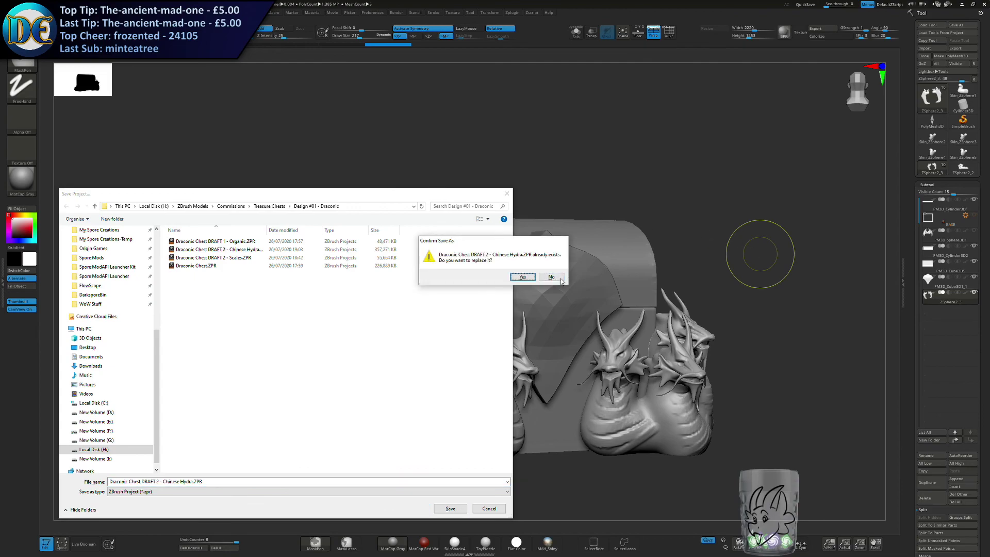
left_click(562, 277)
left_click(157, 482)
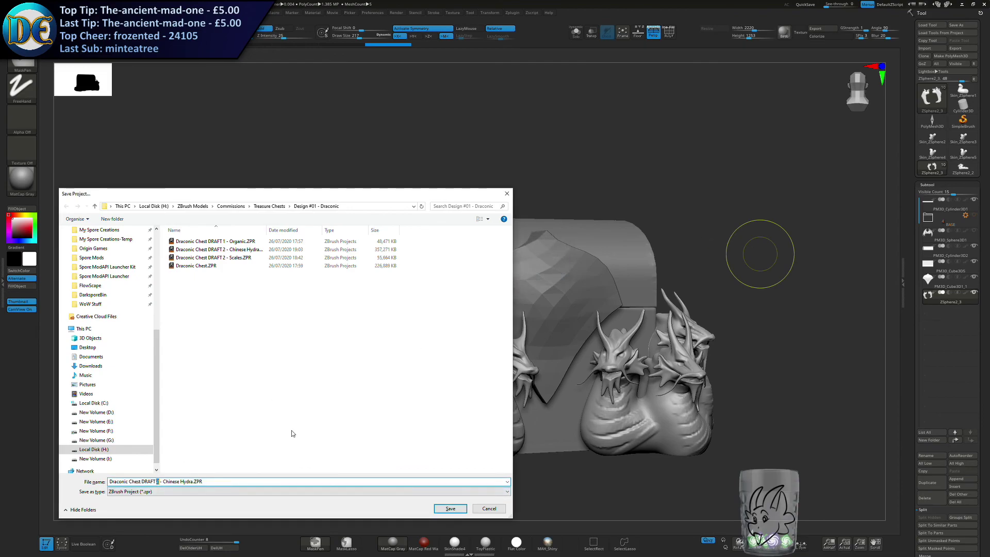
key("Return")
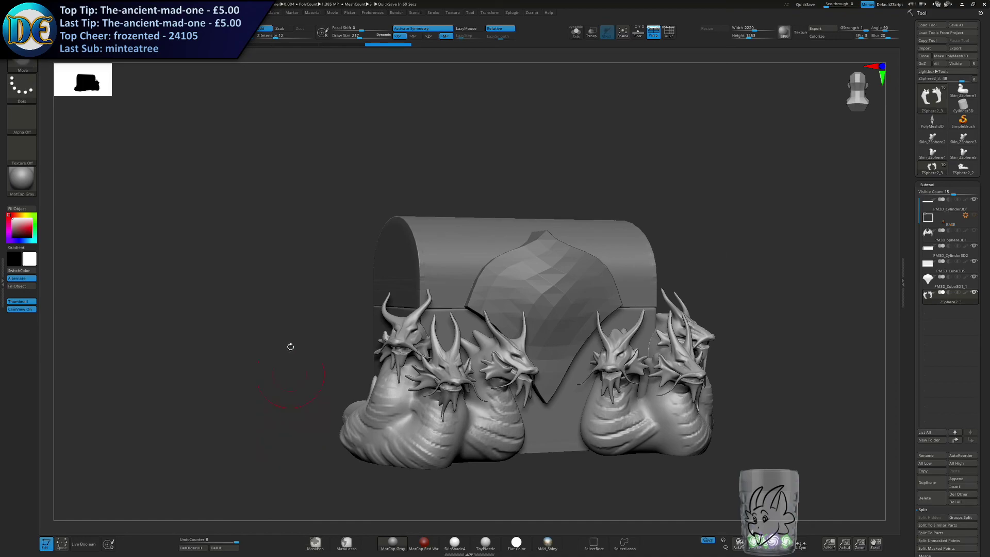
Load the Draconic Chest DRAFT 1 - Organic.ZPR project from the recent files.
right_click_drag(753, 295, 720, 309, "alt")
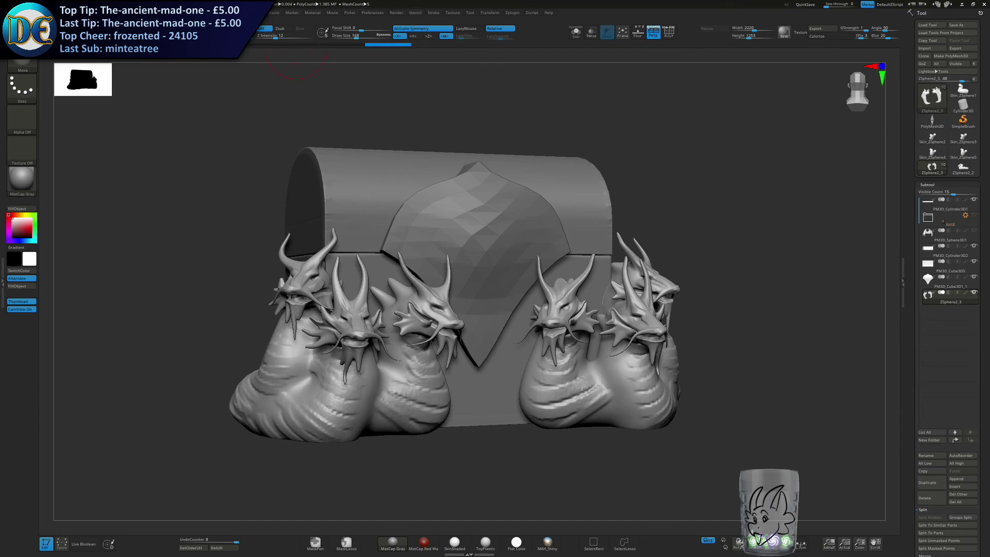
key("comma")
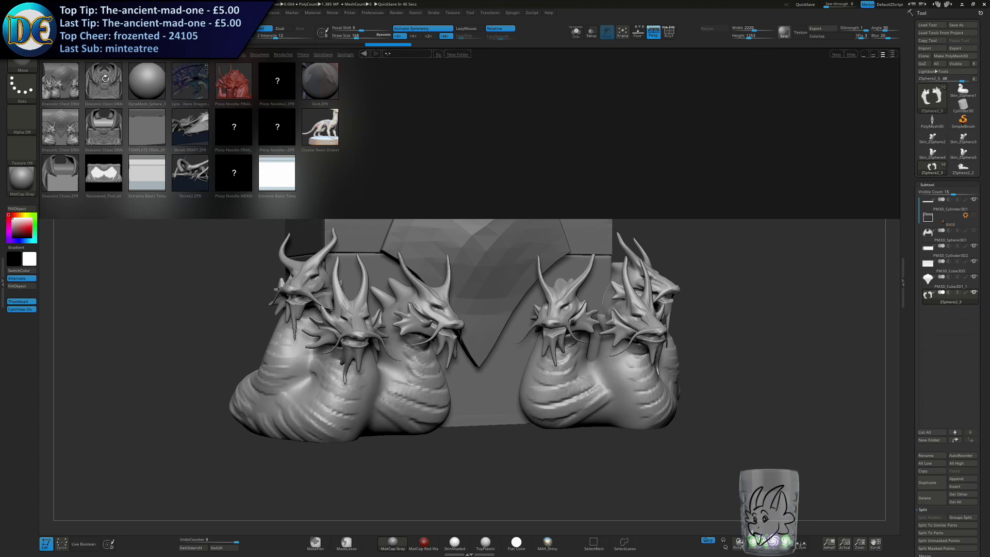
left_click(106, 82)
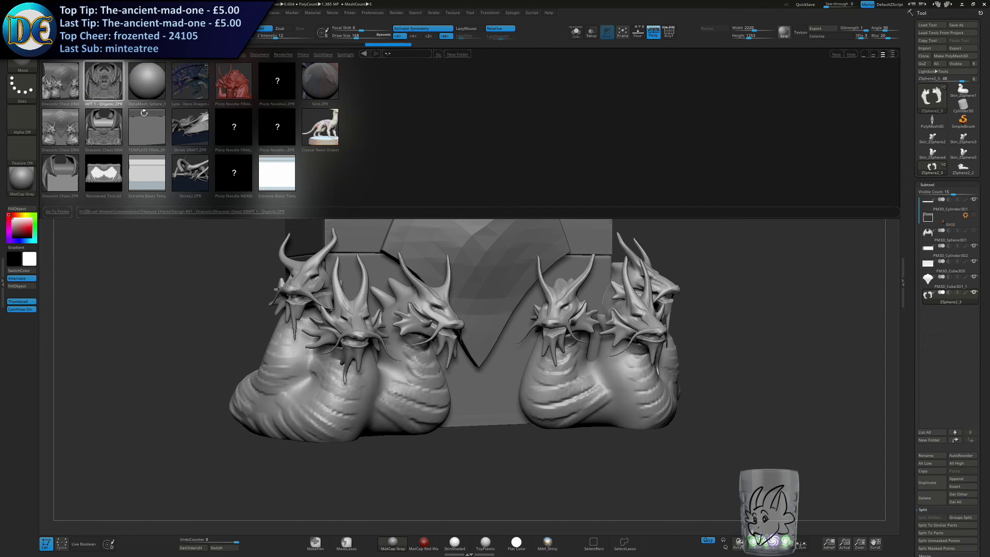
double_click(108, 84)
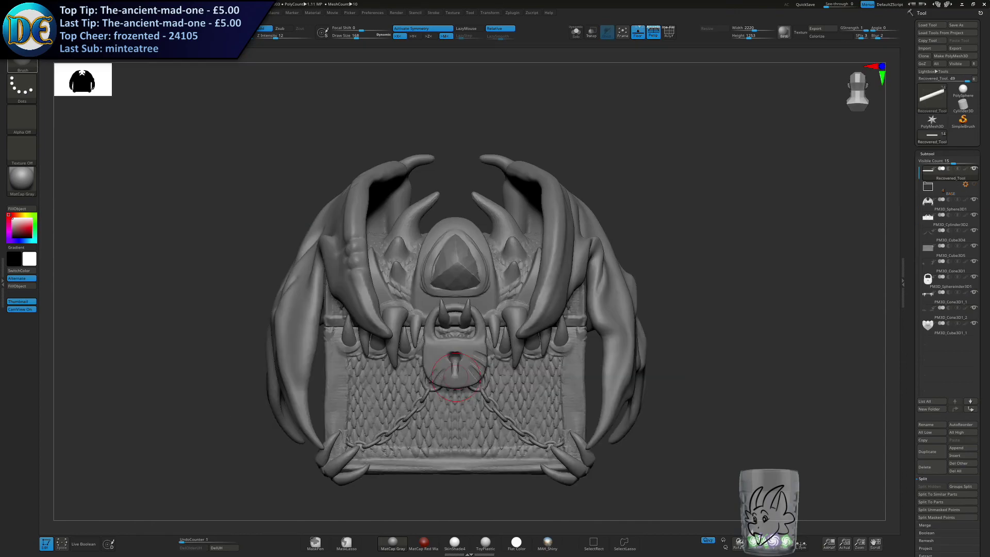
Swing the lid and its wings open with the Gizmo to show the inside of the chest.
left_click_drag(184, 172, 576, 258)
key("w")
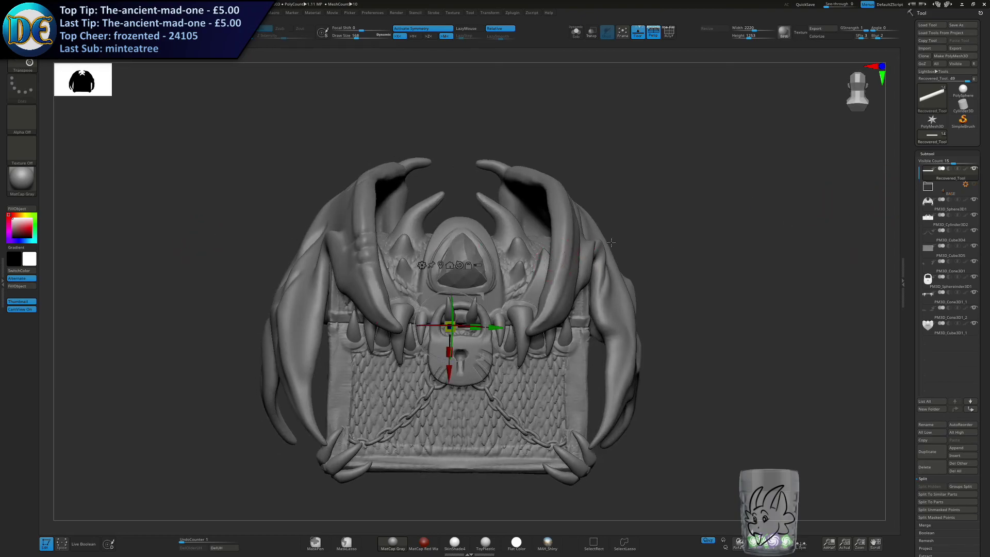
left_click(478, 264)
right_click_drag(478, 265, 534, 274)
left_click_drag(458, 311, 458, 271)
mouse_move(593, 304)
right_mouse_down()
mouse_move(548, 314)
mouse_move(490, 293)
mouse_move(598, 295)
right_mouse_up()
right_click_drag(454, 295, 177, 158)
Load the Draconic Chest DRAFT 2 - Scales.ZPR project without saving the open one, and set the brush draw size to 43.
key("comma")
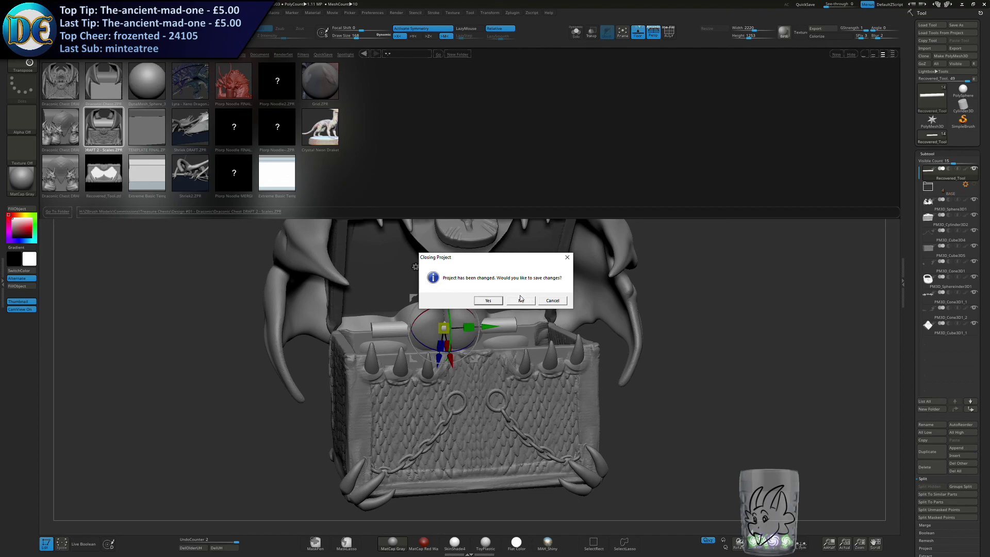
left_click(520, 300)
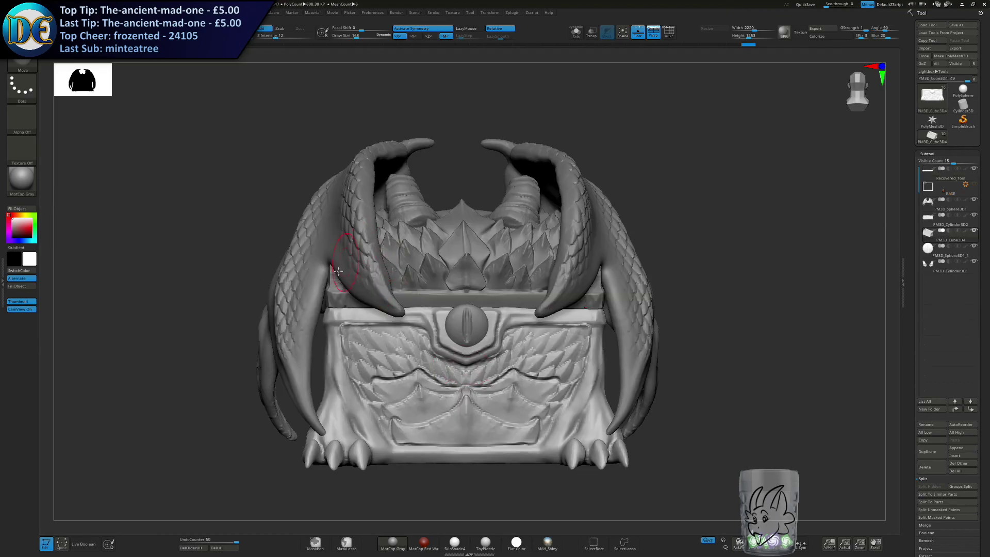
key("s")
left_click_drag(318, 256, 303, 256)
mouse_move(299, 277)
right_mouse_down("alt")
mouse_move(310, 303)
mouse_move(311, 283)
right_mouse_up("alt")
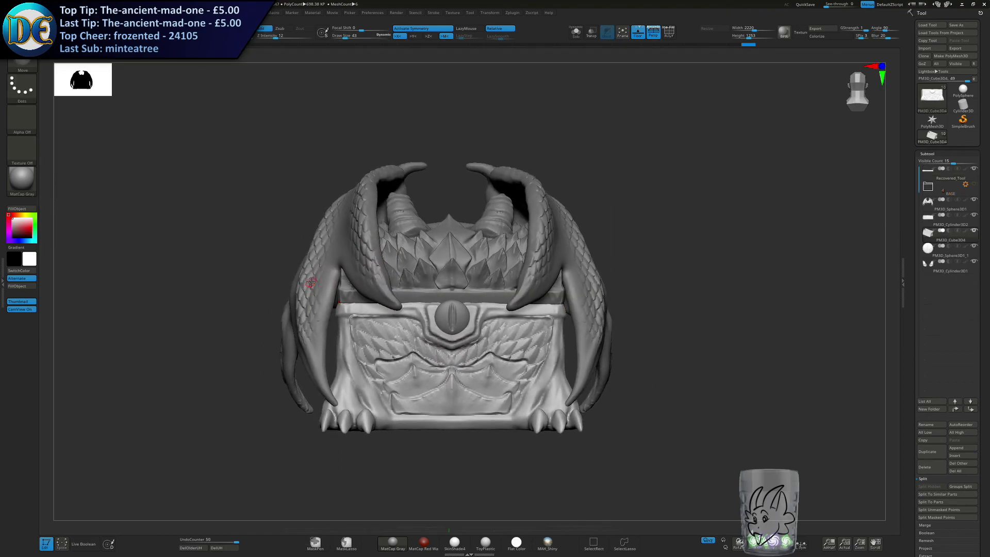
right_click_drag(494, 322, 450, 343)
right_click_drag(529, 330, 490, 312)
Load the Chinese Hydra draft project without saving the open one, and inspect the chest and its serpents from the front.
key("comma")
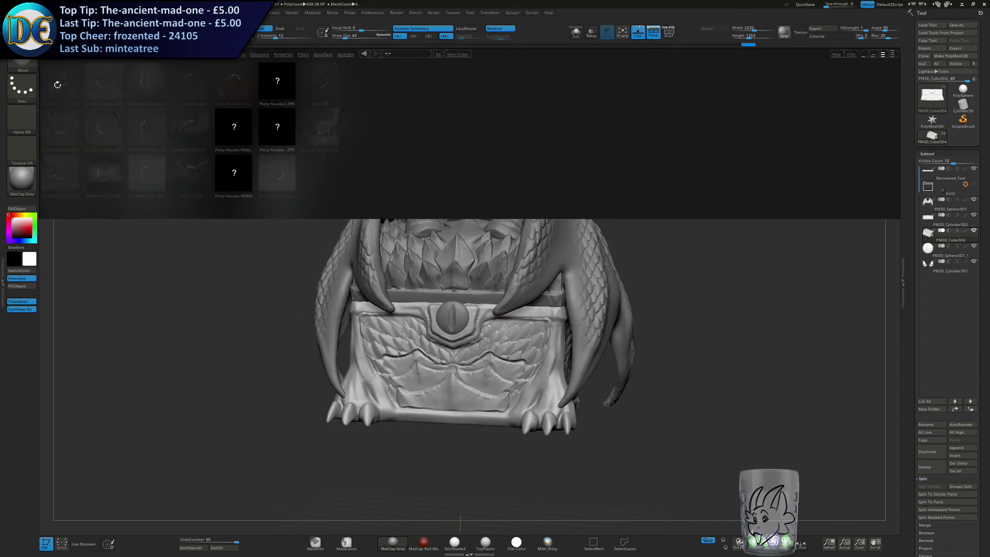
double_click(67, 177)
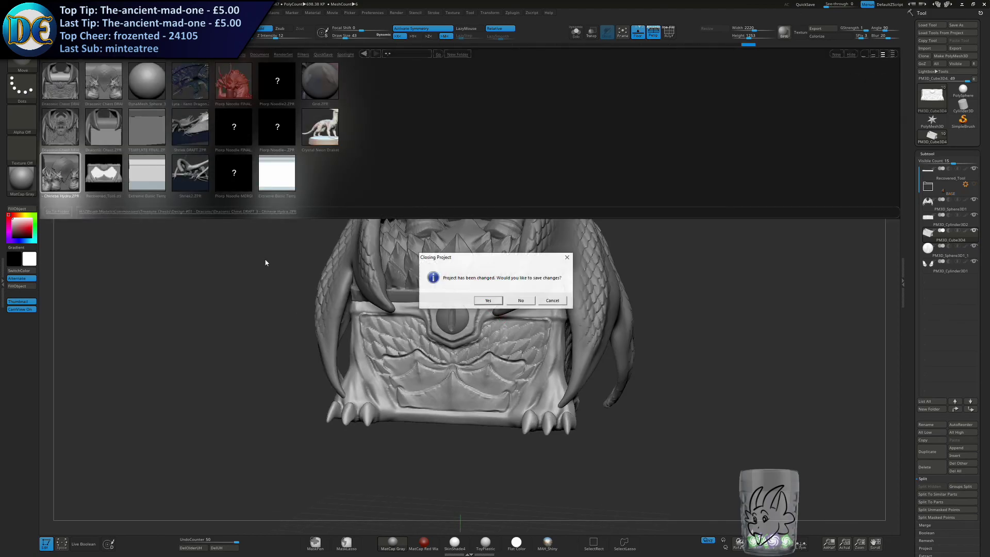
left_click(529, 302)
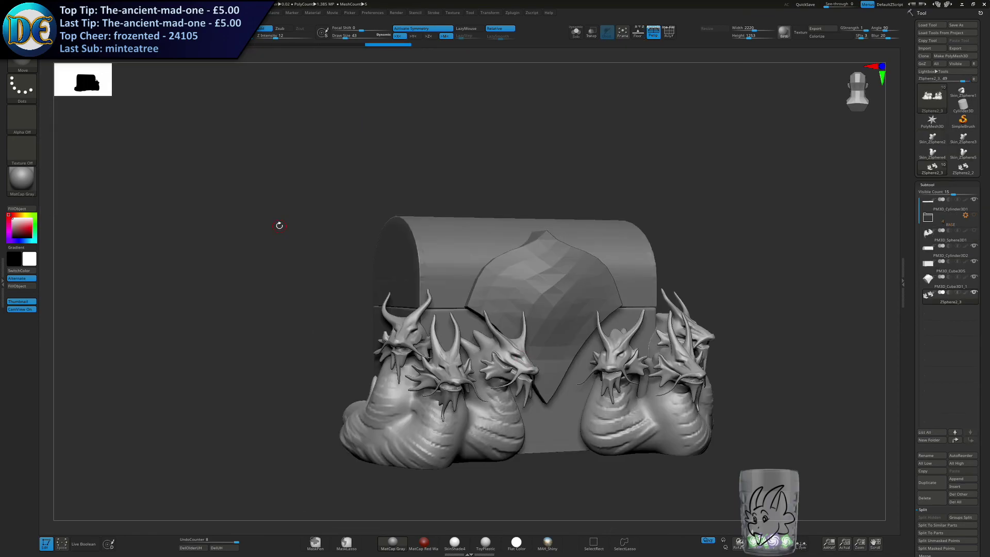
right_click_drag(289, 266, 183, 228, "alt")
mouse_move(183, 228)
right_mouse_down("ctrl")
mouse_move(219, 247)
mouse_move(212, 232)
mouse_move(245, 269)
right_mouse_up("ctrl")
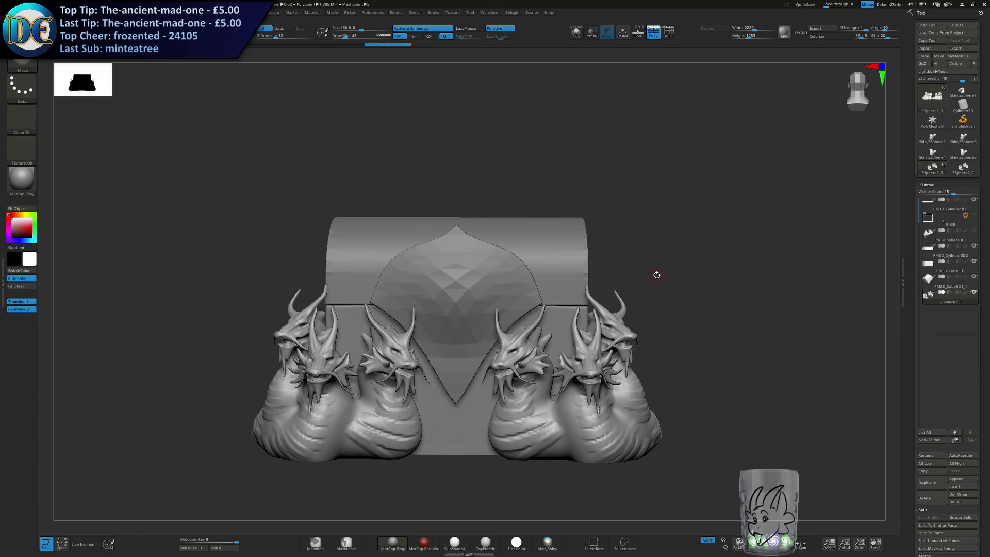
mouse_move(598, 206)
right_mouse_down()
mouse_move(674, 208)
mouse_move(585, 205)
mouse_move(605, 214)
right_mouse_up()
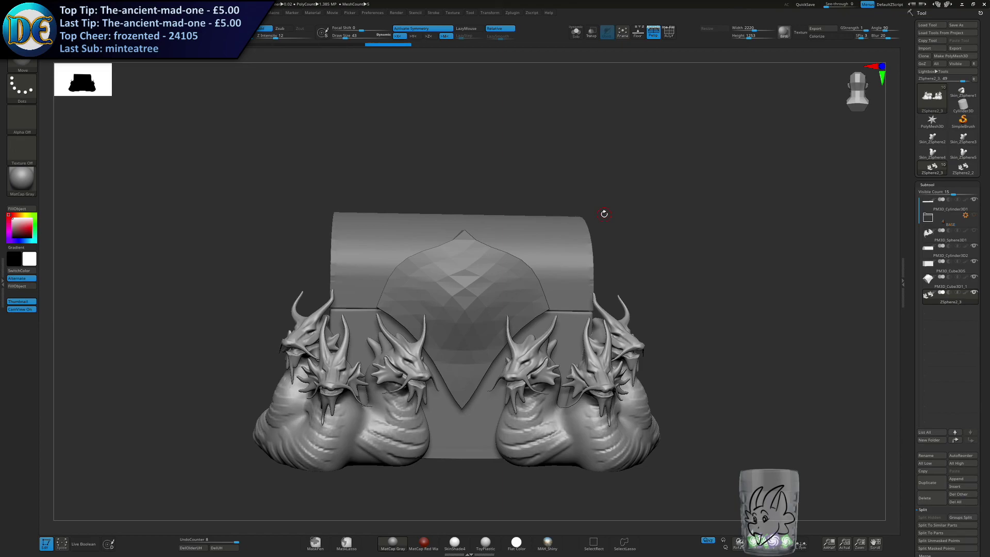
mouse_move(601, 215)
left_mouse_down()
mouse_move(626, 219)
mouse_move(598, 211)
left_mouse_up()
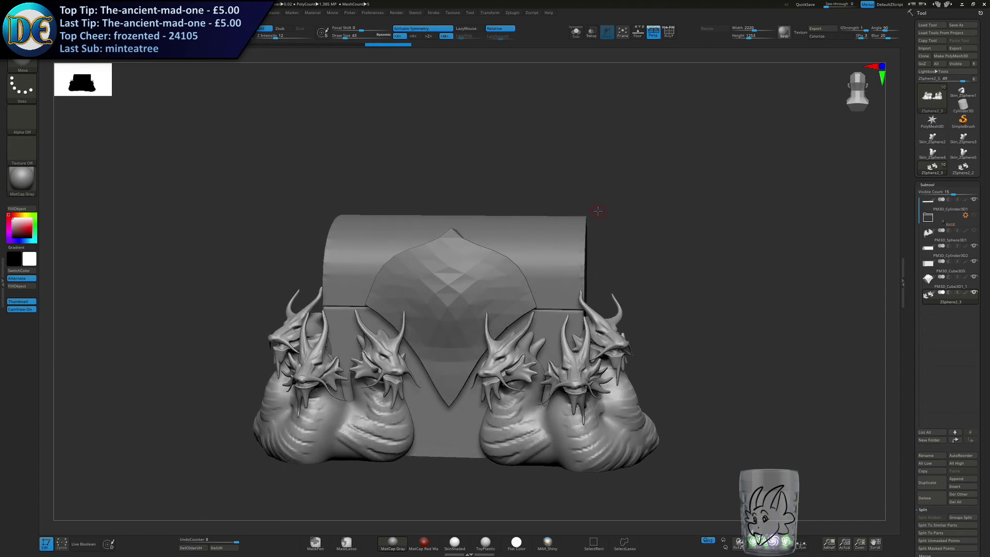